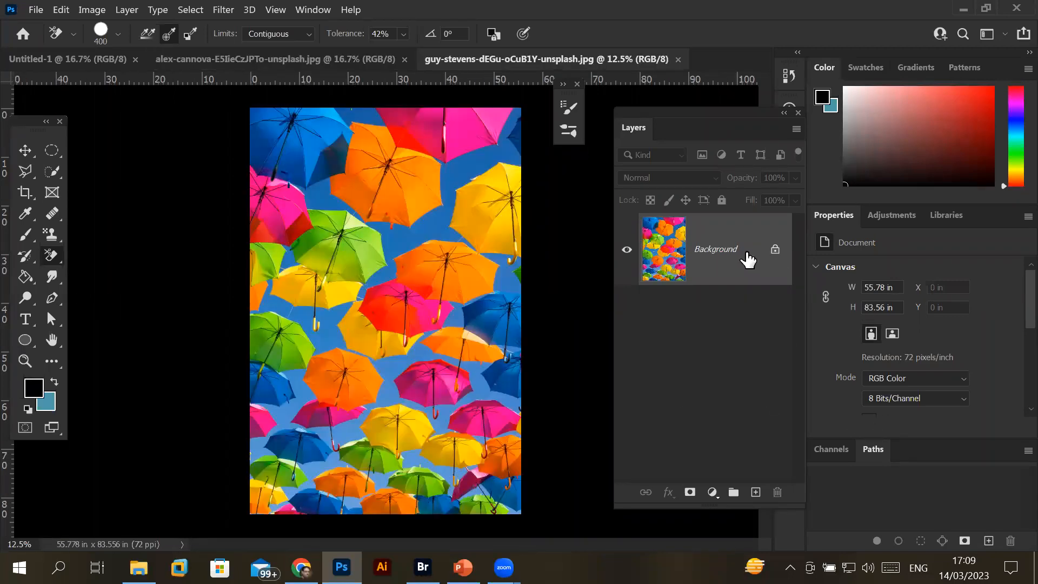
Unlock the umbrella photo's Background layer and copy the cyclist photo above it, placed at about X 7.53 in, Y 8.82 in
{"action": "left_click", "coordinate": [776, 250]}
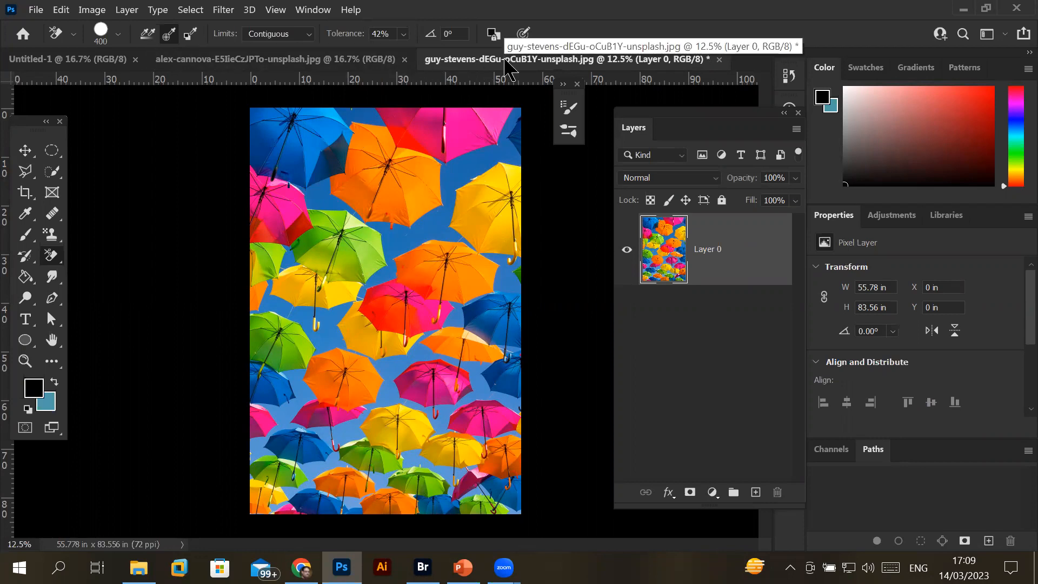
{"action": "left_click", "coordinate": [361, 60]}
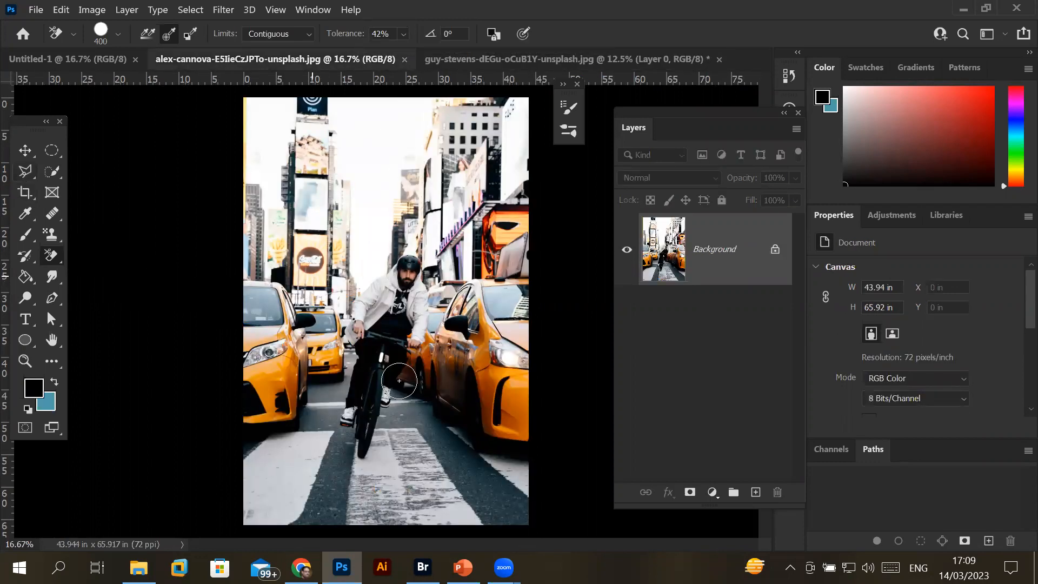
{"action": "left_click", "coordinate": [26, 151]}
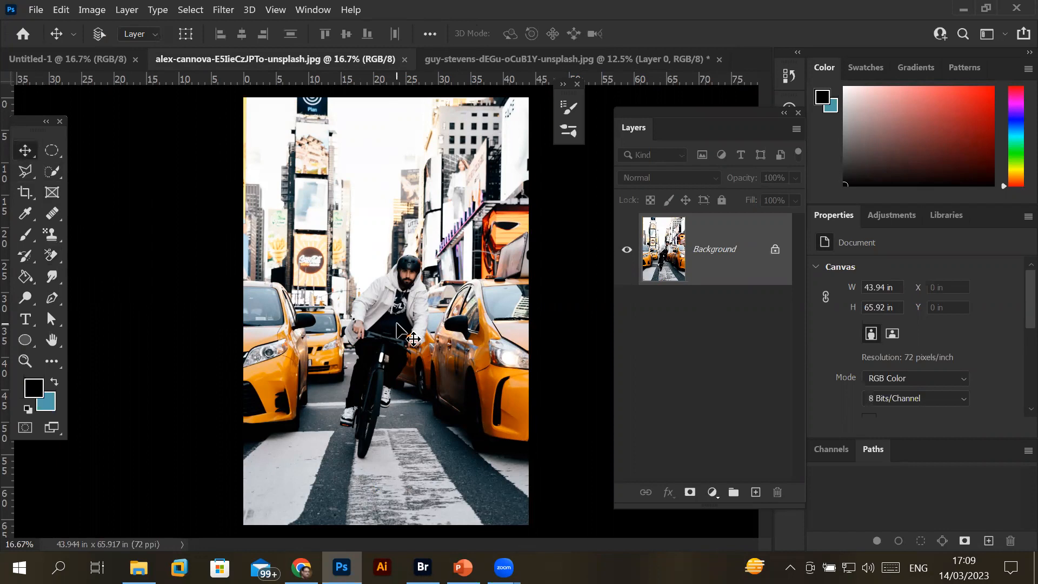
{"action": "left_click_drag", "start_coordinate": [513, 70], "coordinate": [374, 342]}
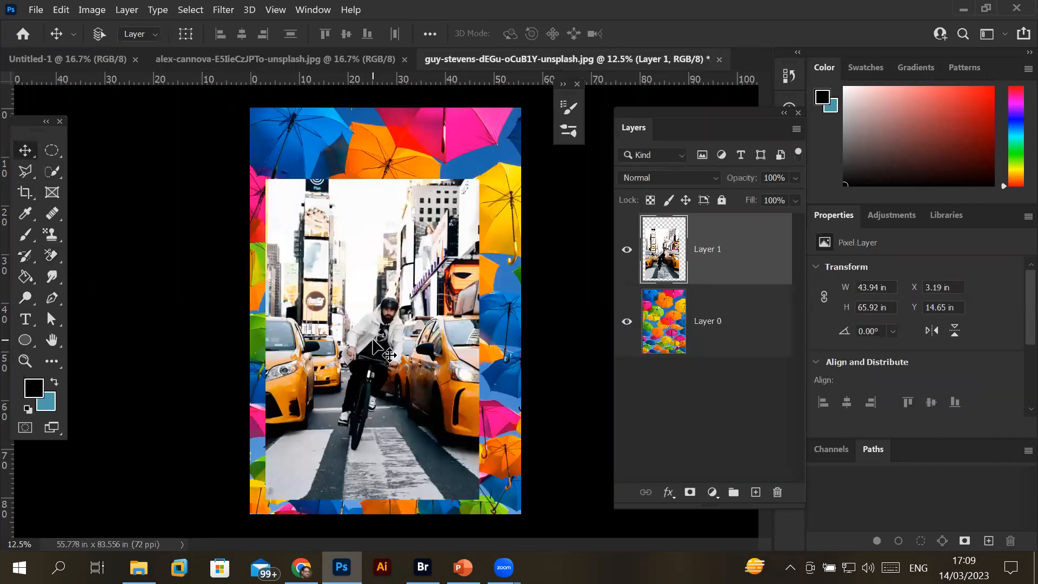
{"action": "mouse_move", "coordinate": [400, 285]}
{"action": "left_mouse_down"}
{"action": "mouse_move", "coordinate": [400, 256]}
{"action": "mouse_move", "coordinate": [406, 297]}
{"action": "left_mouse_up"}
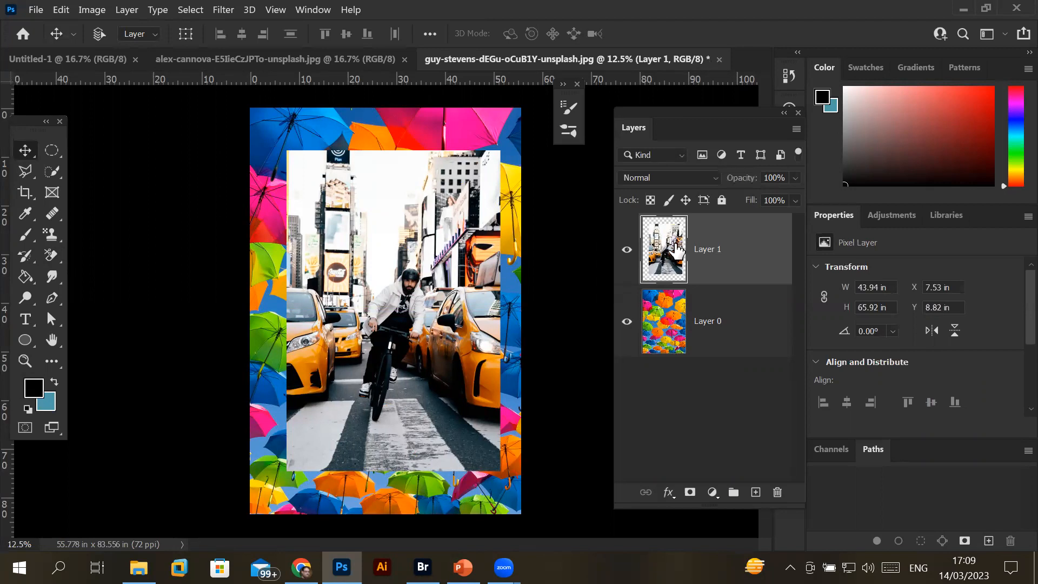
Make the cyclist layer active and reduce the Brush size to 500
{"action": "left_click", "coordinate": [673, 331]}
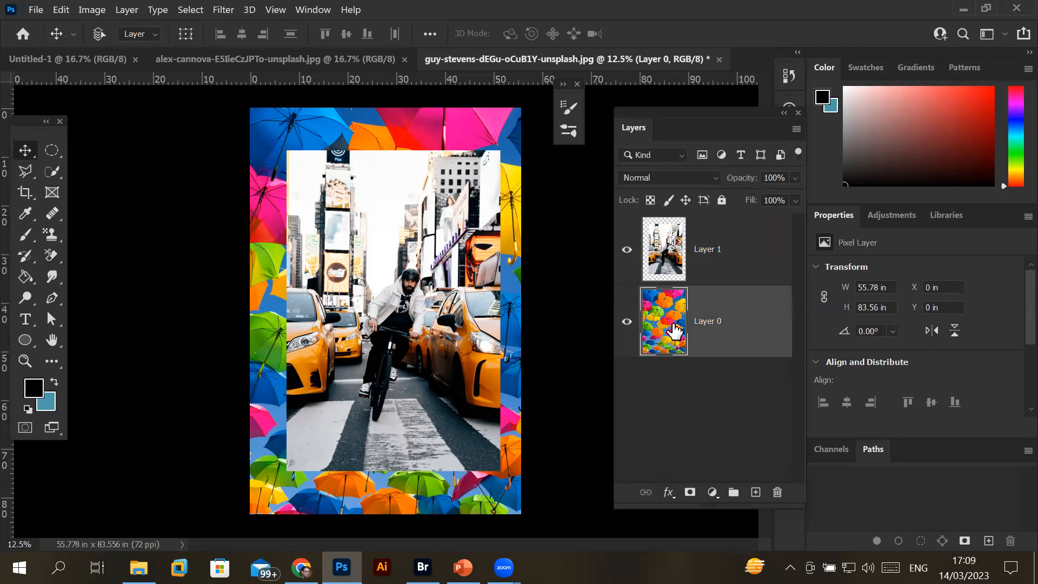
{"action": "left_click", "coordinate": [667, 261]}
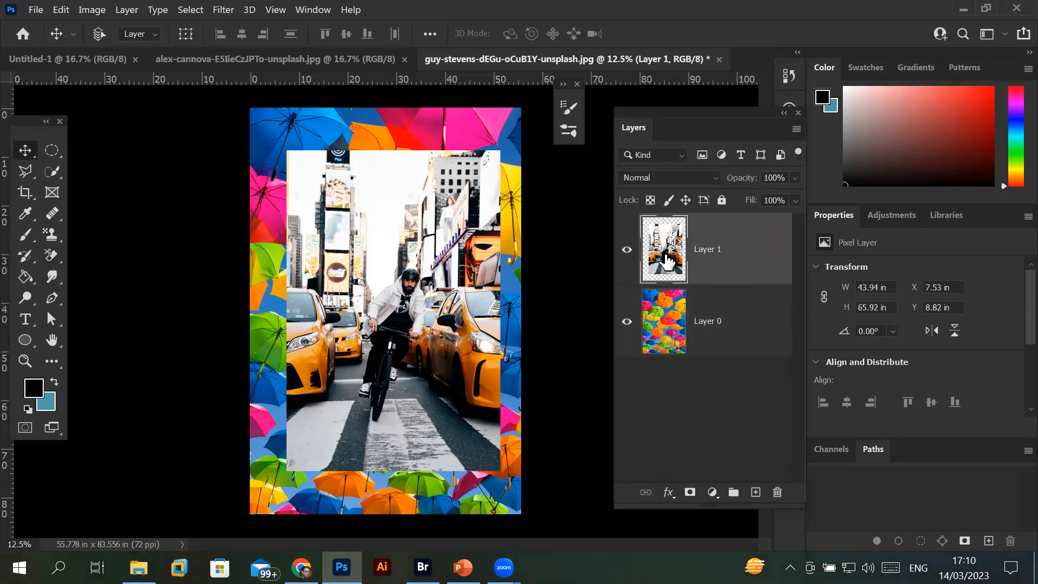
{"action": "left_click", "coordinate": [25, 238]}
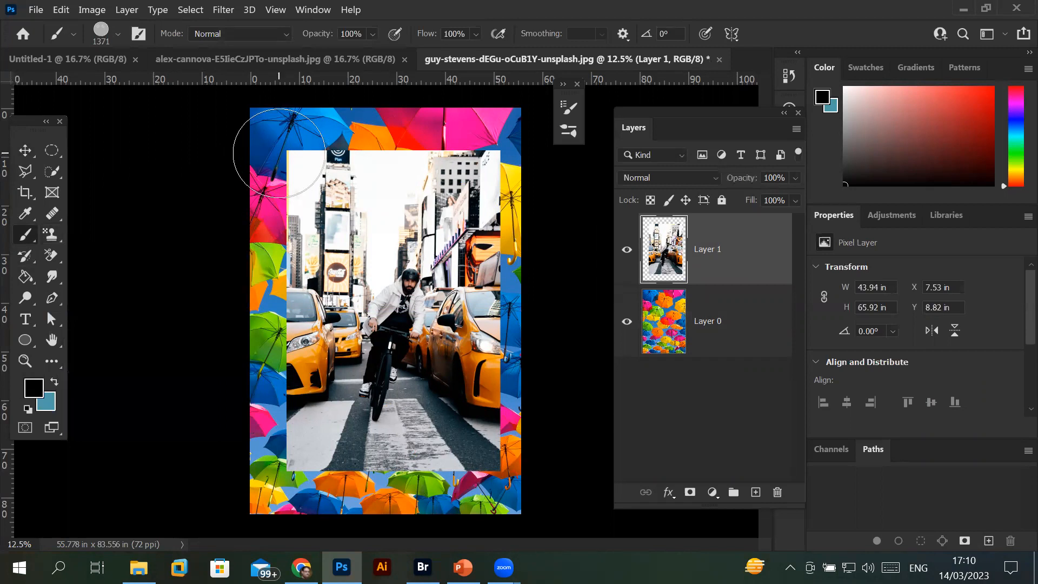
{"action": "key", "text": "bracketleft"}
{"action": "key", "text": "bracketleft"}
{"action": "key", "text": "bracketleft"}
{"action": "key", "text": "bracketleft"}
{"action": "key", "text": "bracketleft"}
{"action": "key", "text": "bracketleft"}
{"action": "key", "text": "bracketleft"}
{"action": "key", "text": "bracketleft"}
{"action": "key", "text": "bracketleft"}
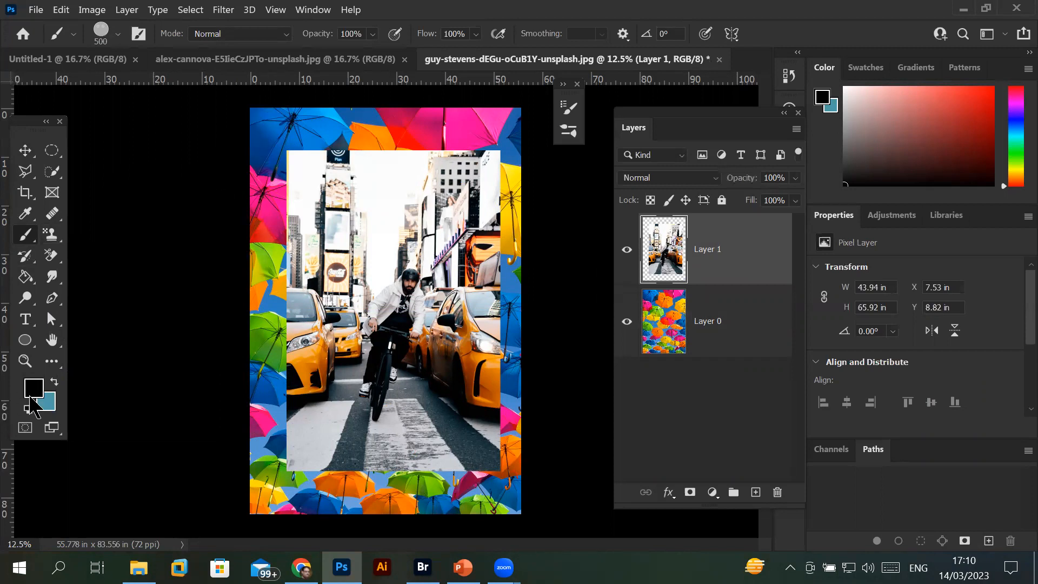
Paint a straight black stroke down the left border, dabs along the upper border and a freehand stroke over the cyclist photo on Layer 1
{"action": "left_click", "coordinate": [263, 132]}
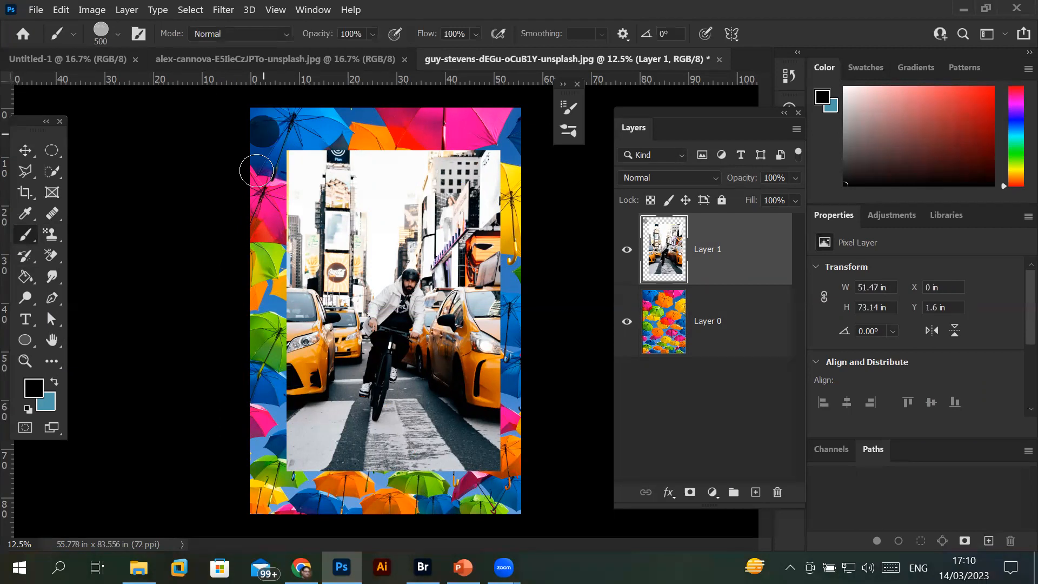
{"action": "left_click", "coordinate": [262, 485], "text": "shift"}
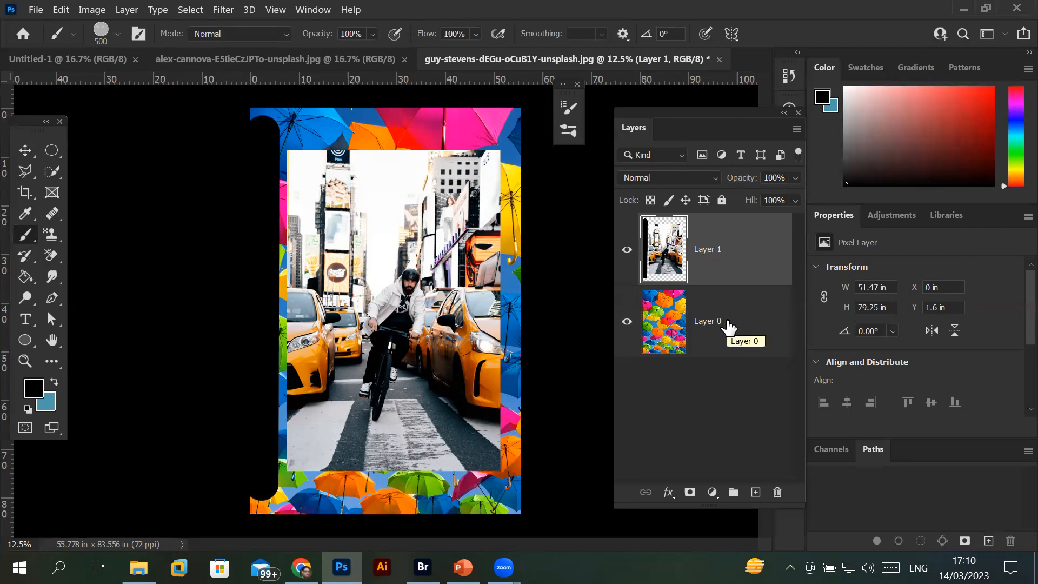
{"action": "left_click", "coordinate": [330, 126]}
{"action": "left_click", "coordinate": [385, 124]}
{"action": "left_click", "coordinate": [449, 123]}
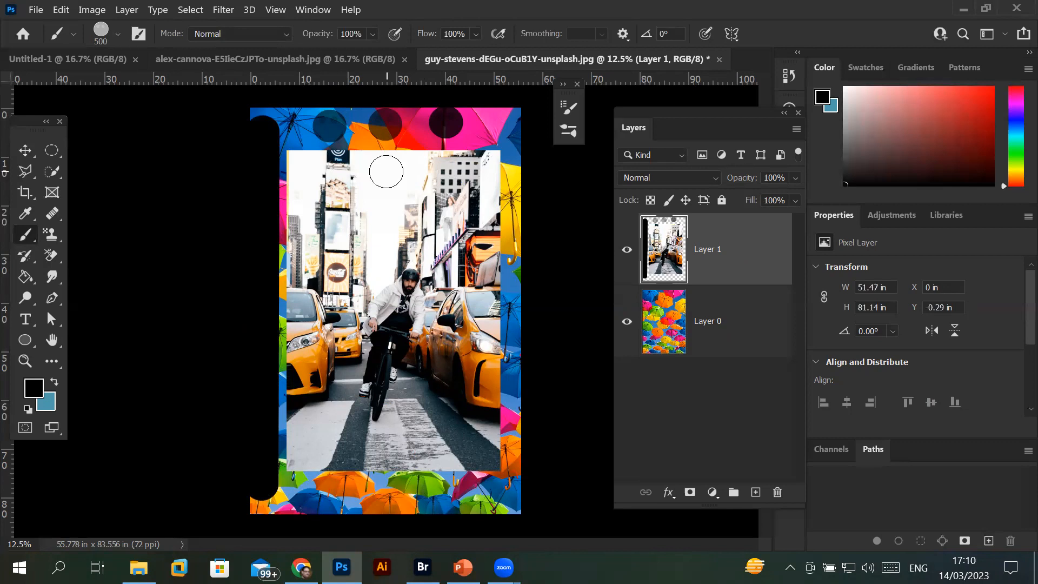
{"action": "mouse_move", "coordinate": [387, 171]}
{"action": "left_mouse_down"}
{"action": "mouse_move", "coordinate": [339, 263]}
{"action": "mouse_move", "coordinate": [340, 325]}
{"action": "mouse_move", "coordinate": [375, 371]}
{"action": "mouse_move", "coordinate": [413, 523]}
{"action": "mouse_move", "coordinate": [471, 479]}
{"action": "mouse_move", "coordinate": [474, 277]}
{"action": "mouse_move", "coordinate": [447, 126]}
{"action": "mouse_move", "coordinate": [375, 107]}
{"action": "mouse_move", "coordinate": [354, 141]}
{"action": "mouse_move", "coordinate": [359, 159]}
{"action": "mouse_move", "coordinate": [392, 172]}
{"action": "left_mouse_up"}
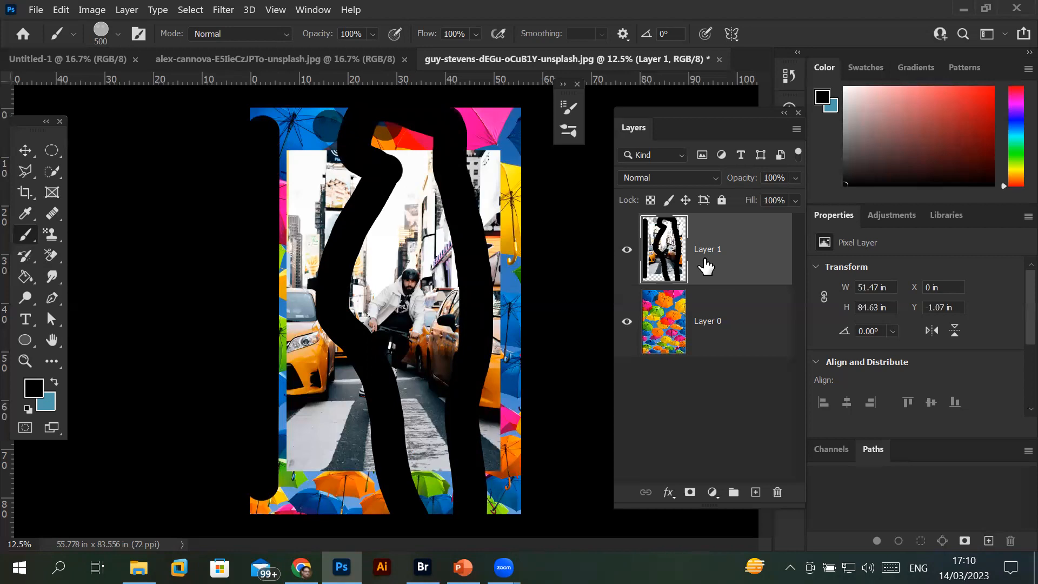
Undo all the black brush marks on Layer 1
{"action": "key", "text": "ctrl+z"}
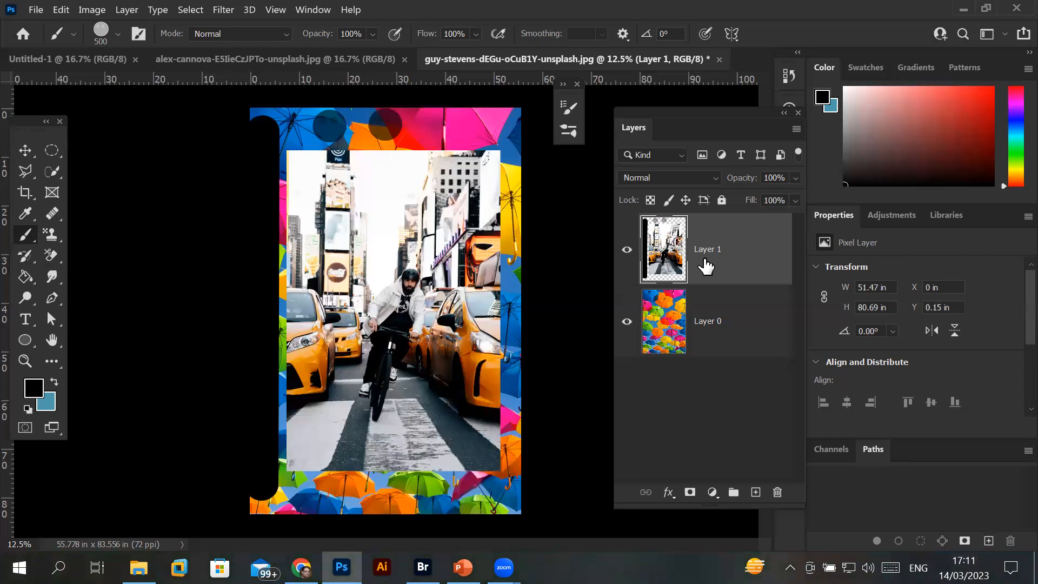
{"action": "key", "text": "ctrl+z"}
{"action": "key", "text": "ctrl+z"}
{"action": "key", "text": "ctrl+z"}
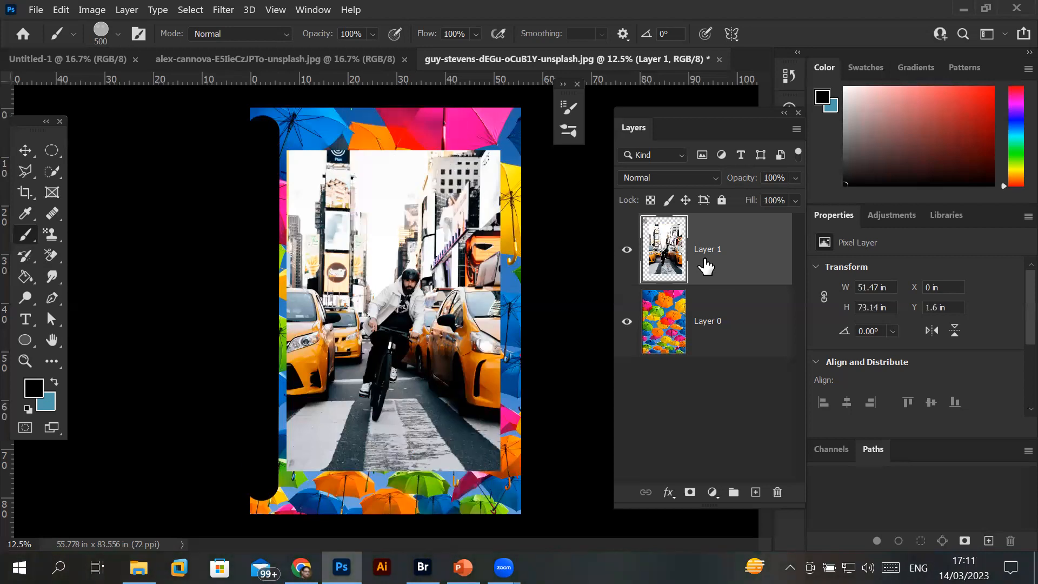
{"action": "key", "text": "ctrl+z"}
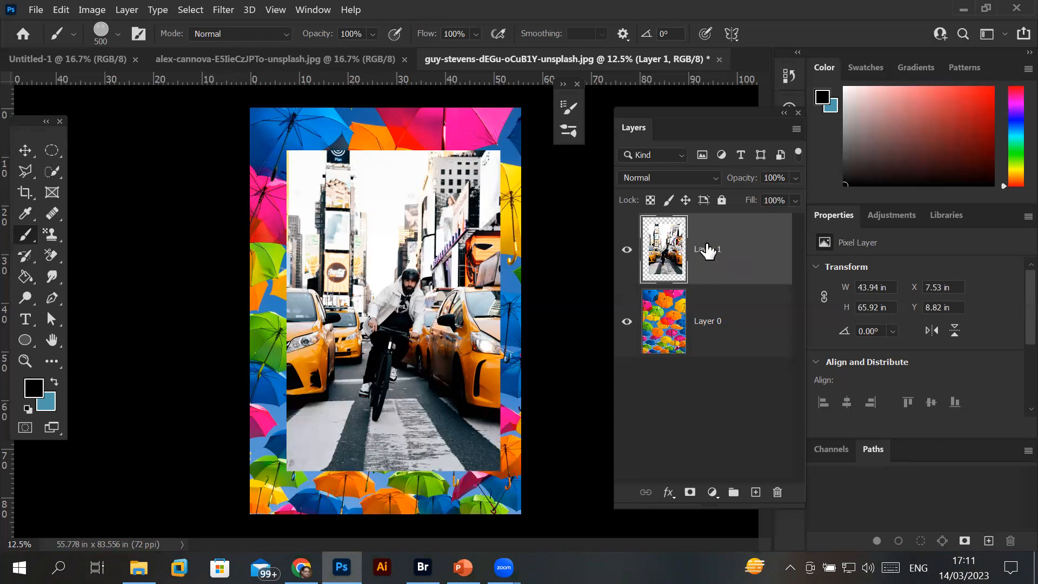
Lock the transparent pixels of the cyclist layer, and shift and rotate the photo clockwise by about 10.57°
{"action": "left_click", "coordinate": [650, 202]}
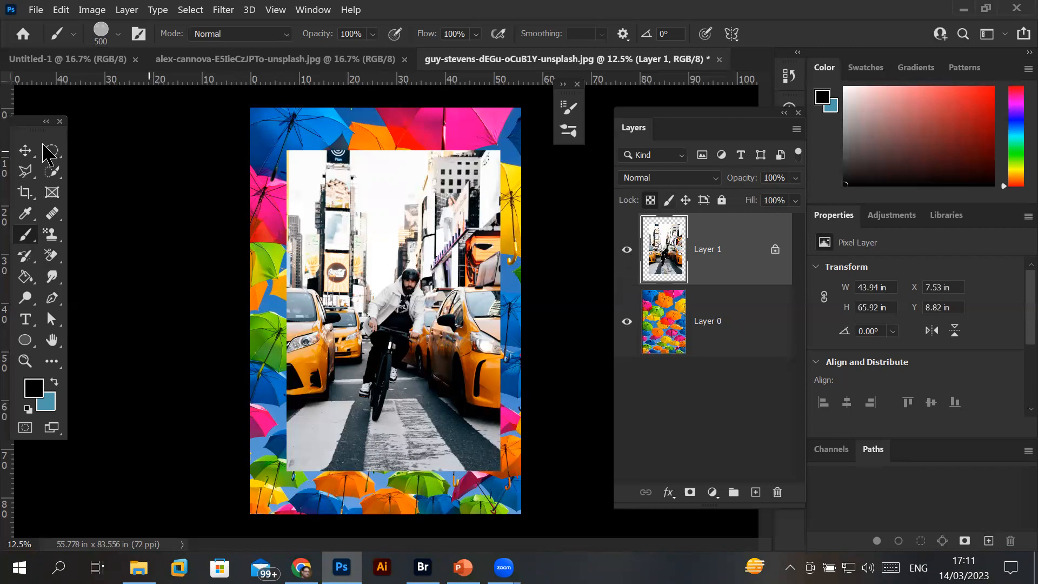
{"action": "left_click", "coordinate": [25, 151]}
{"action": "left_click_drag", "start_coordinate": [413, 311], "coordinate": [412, 270]}
{"action": "key", "text": "ctrl"}
{"action": "key", "text": "ctrl+t"}
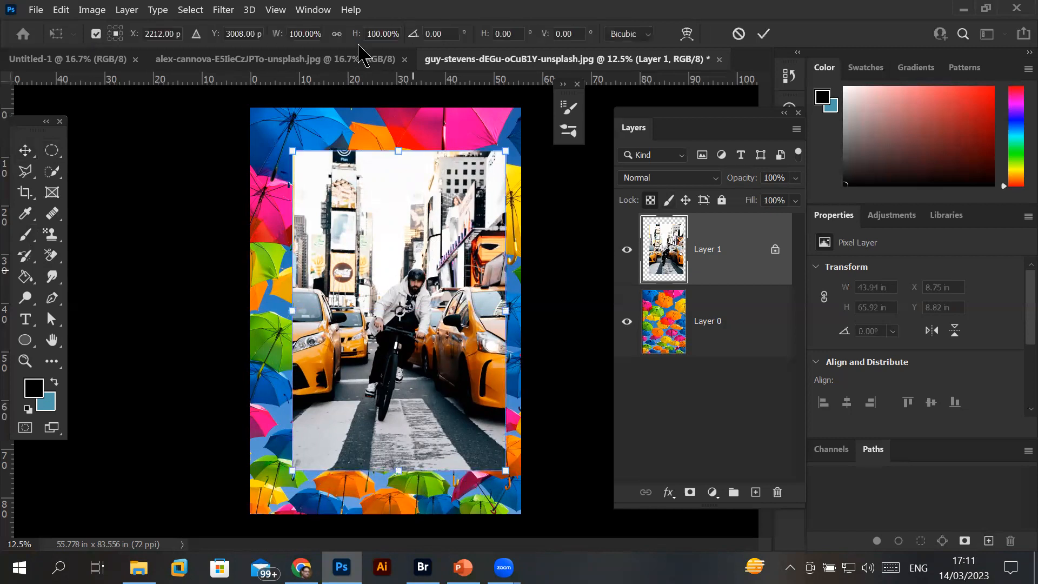
{"action": "left_click_drag", "start_coordinate": [509, 140], "coordinate": [516, 192]}
{"action": "left_click_drag", "start_coordinate": [401, 279], "coordinate": [385, 271]}
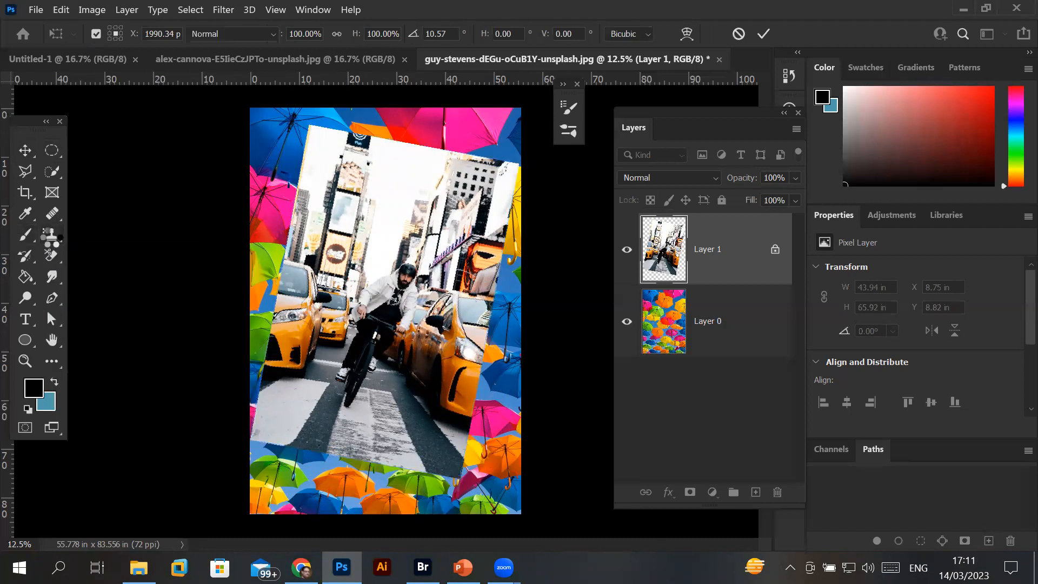
{"action": "left_click", "coordinate": [52, 241]}
Switch to the standard Eraser Tool and enlarge it to size 500
{"action": "left_click", "coordinate": [51, 257]}
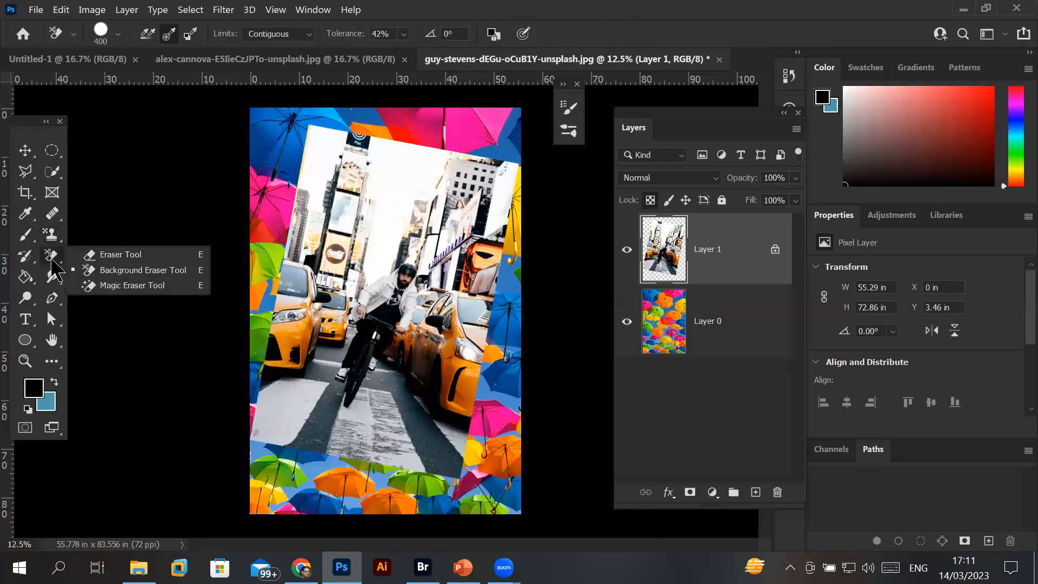
{"action": "left_click", "coordinate": [129, 255]}
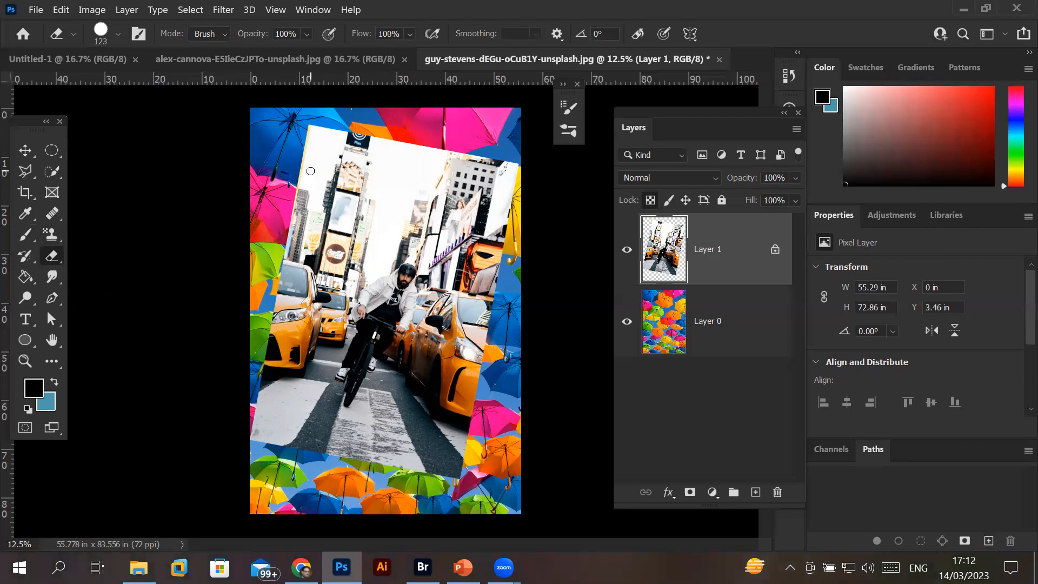
{"action": "key", "text": "bracketright"}
{"action": "key", "text": "bracketright"}
{"action": "key", "text": "bracketright"}
{"action": "key", "text": "bracketright"}
{"action": "key", "text": "bracketright"}
{"action": "key", "text": "bracketright"}
Erase spots near the cyclist photo's upper edge and connect straight eraser strokes into a frame just inside its borders
{"action": "left_click", "coordinate": [322, 147]}
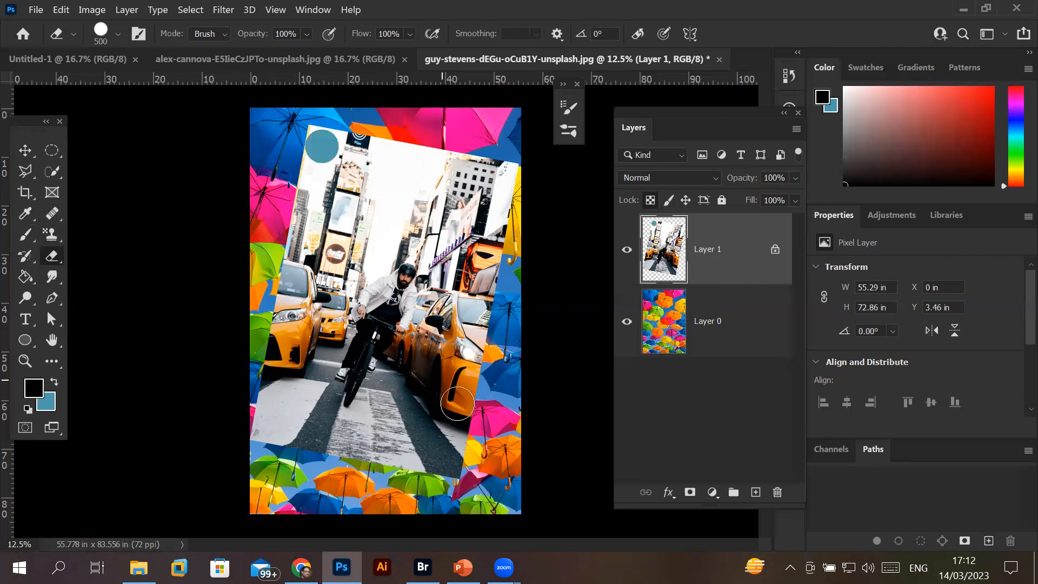
{"action": "left_click", "coordinate": [399, 164]}
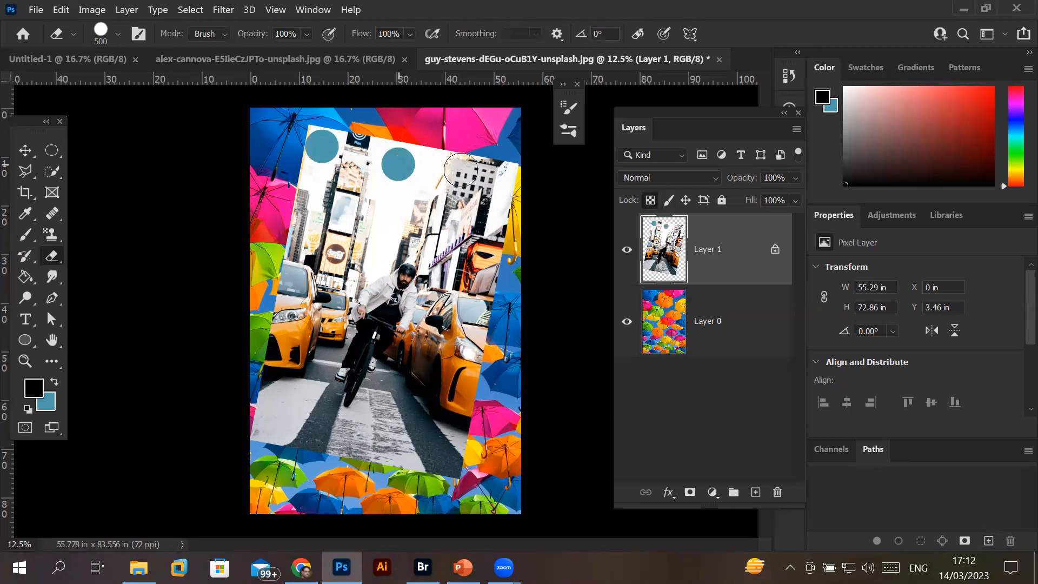
{"action": "left_click", "coordinate": [495, 182]}
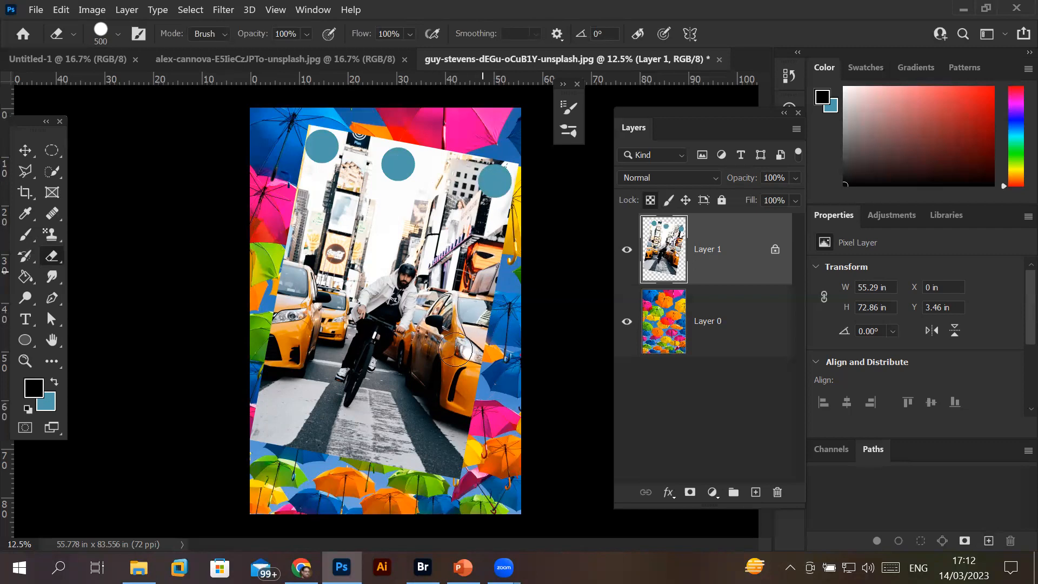
{"action": "left_click", "coordinate": [441, 445], "text": "shift"}
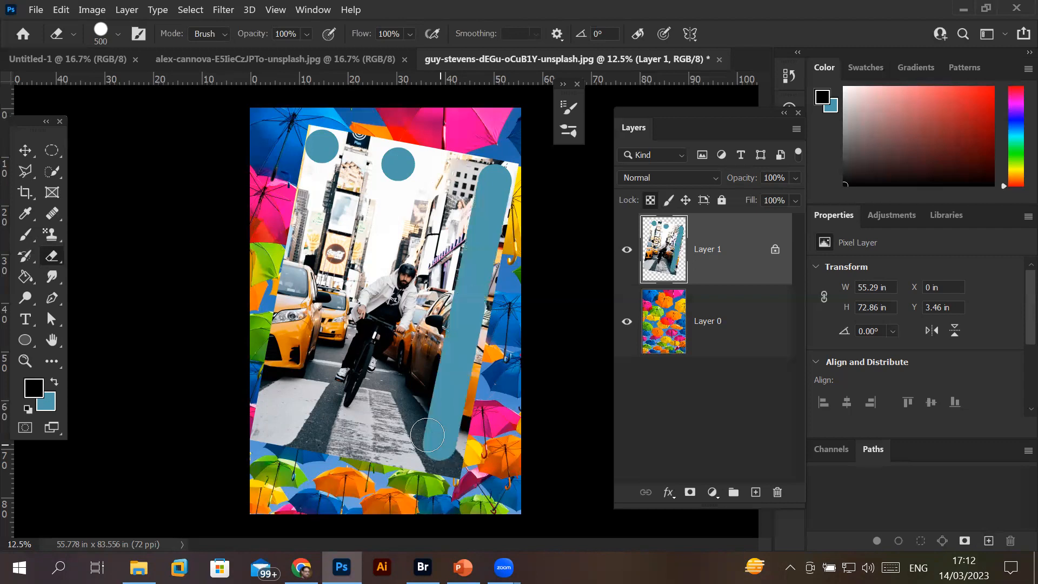
{"action": "left_click", "coordinate": [287, 417], "text": "shift"}
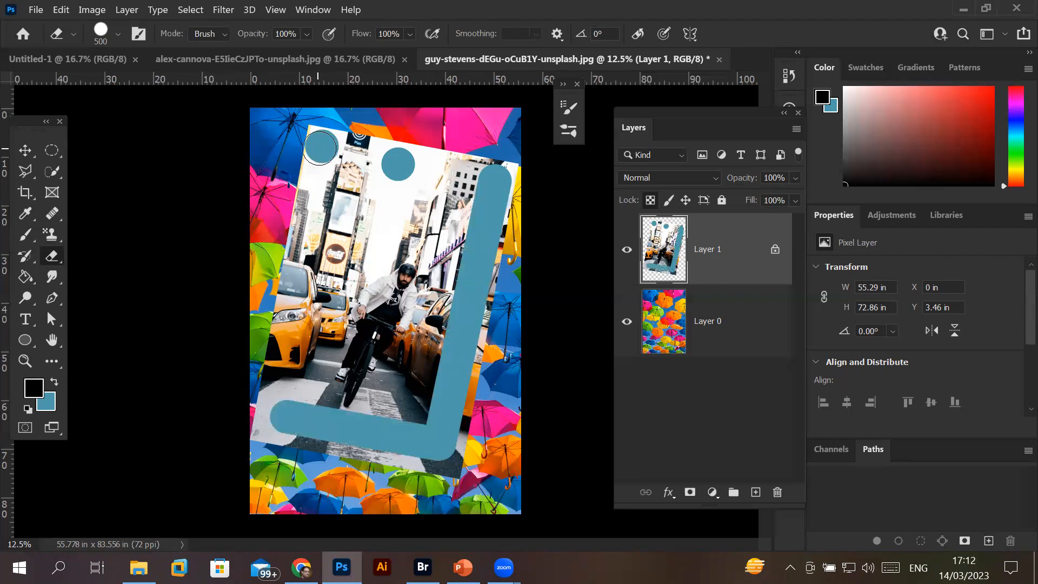
{"action": "left_click", "coordinate": [320, 147], "text": "shift"}
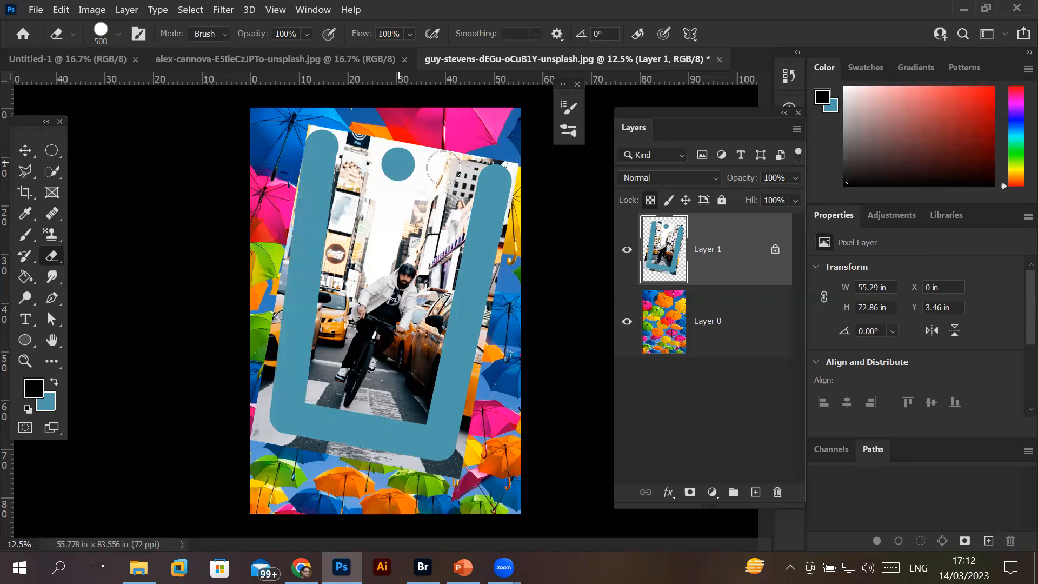
{"action": "left_click", "coordinate": [489, 180], "text": "shift"}
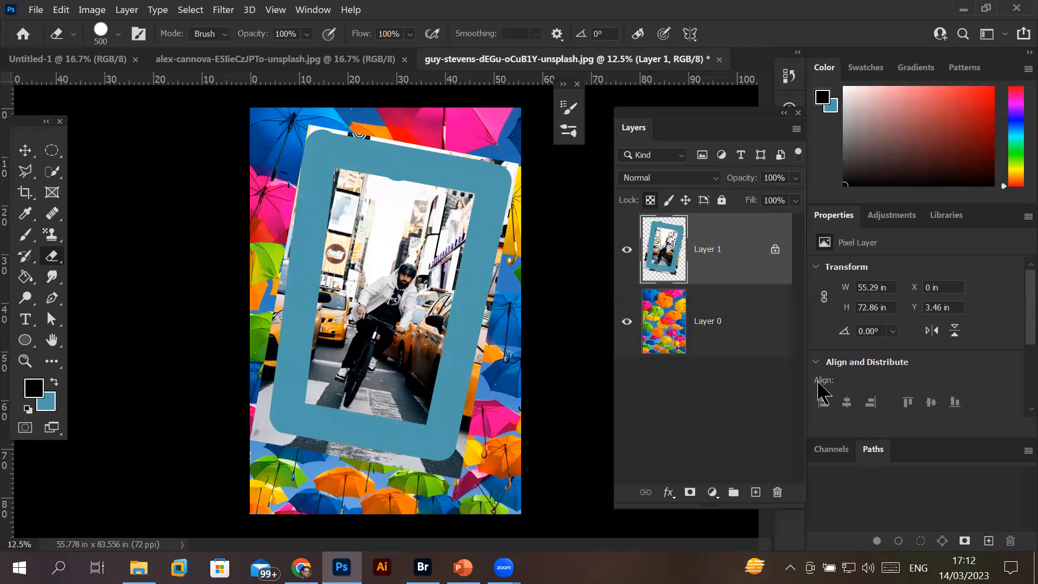
Undo all the eraser marks on the cyclist layer
{"action": "key", "text": "ctrl+z"}
{"action": "key", "text": "ctrl+z"}
{"action": "key", "text": "ctrl+z"}
{"action": "key", "text": "ctrl+z"}
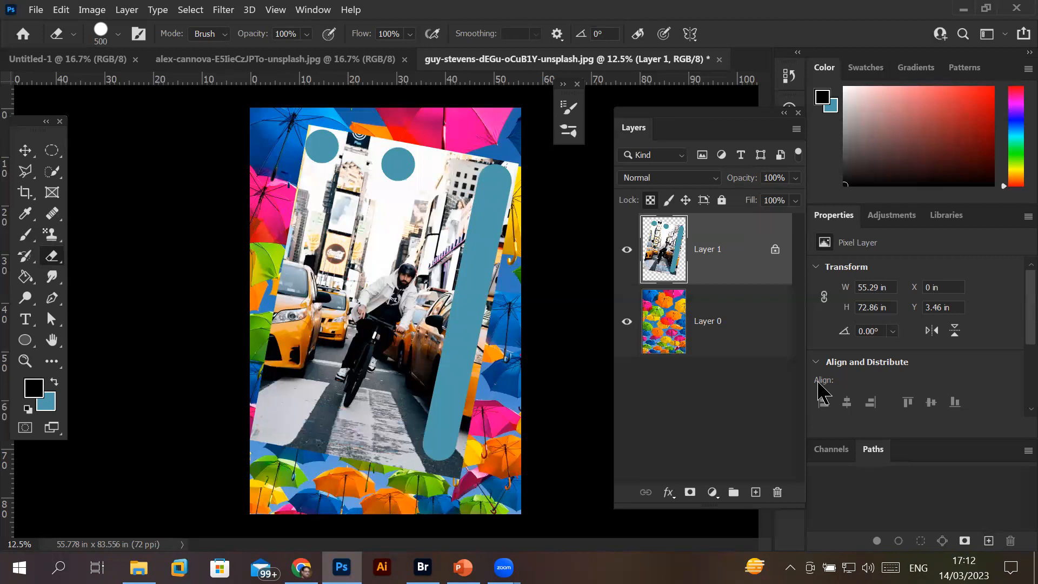
{"action": "key", "text": "ctrl+z"}
{"action": "key", "text": "ctrl+z"}
{"action": "key", "text": "ctrl+z"}
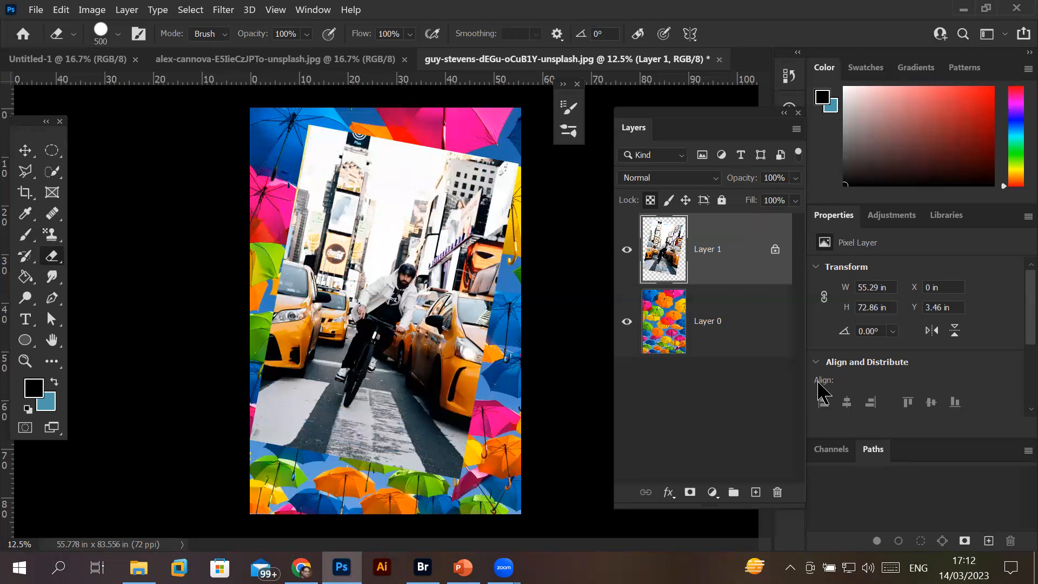
Paint a black border along the cyclist photo's edges using the Brush with transparent pixels locked, and undo the stroke
{"action": "left_click", "coordinate": [27, 236]}
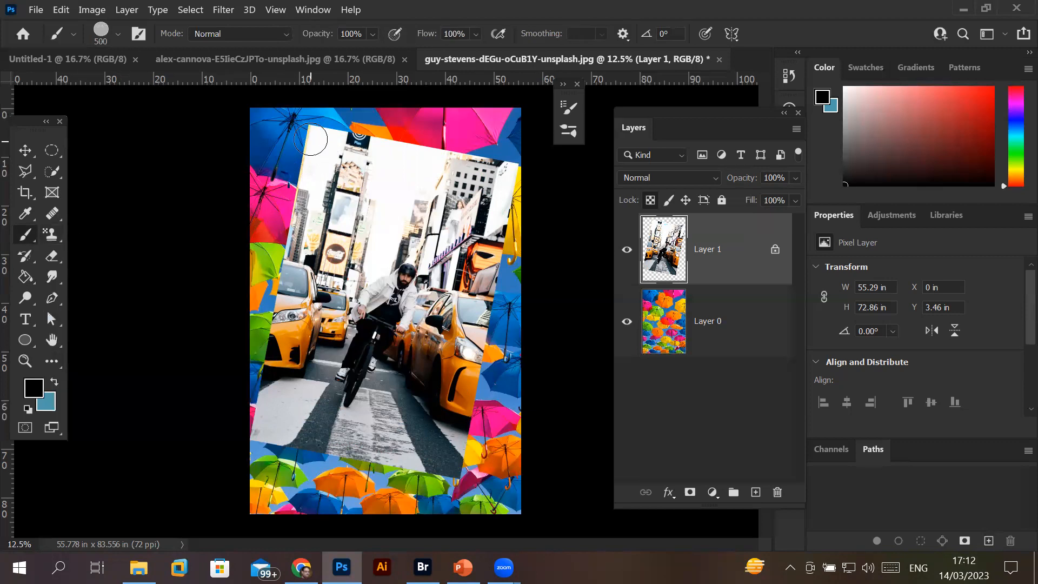
{"action": "mouse_move", "coordinate": [304, 139]}
{"action": "left_mouse_down"}
{"action": "mouse_move", "coordinate": [262, 324]}
{"action": "mouse_move", "coordinate": [253, 447]}
{"action": "mouse_move", "coordinate": [462, 475]}
{"action": "mouse_move", "coordinate": [492, 348]}
{"action": "mouse_move", "coordinate": [501, 176]}
{"action": "mouse_move", "coordinate": [477, 158]}
{"action": "mouse_move", "coordinate": [280, 124]}
{"action": "left_mouse_up"}
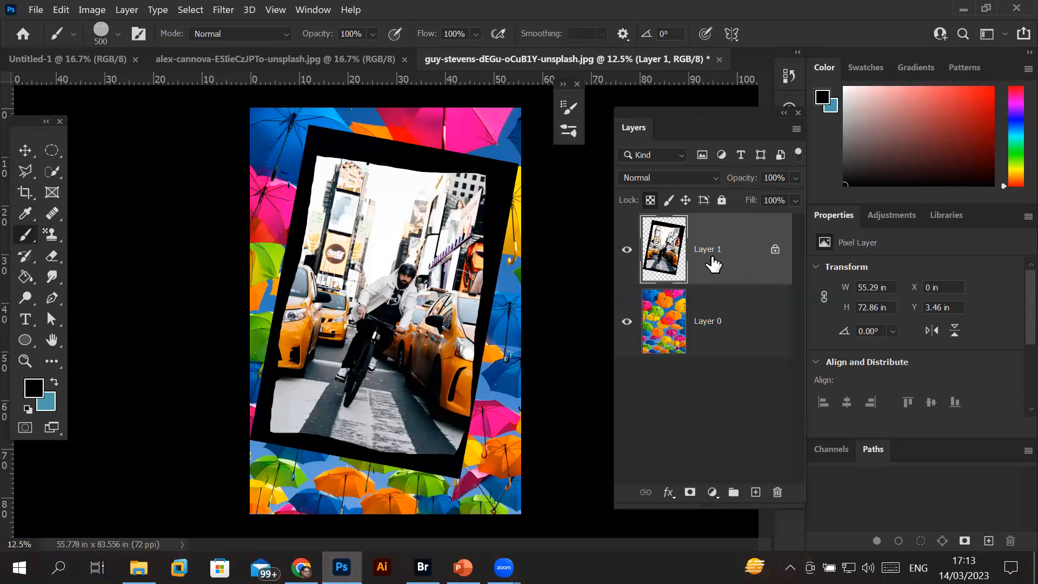
{"action": "key", "text": "ctrl+z"}
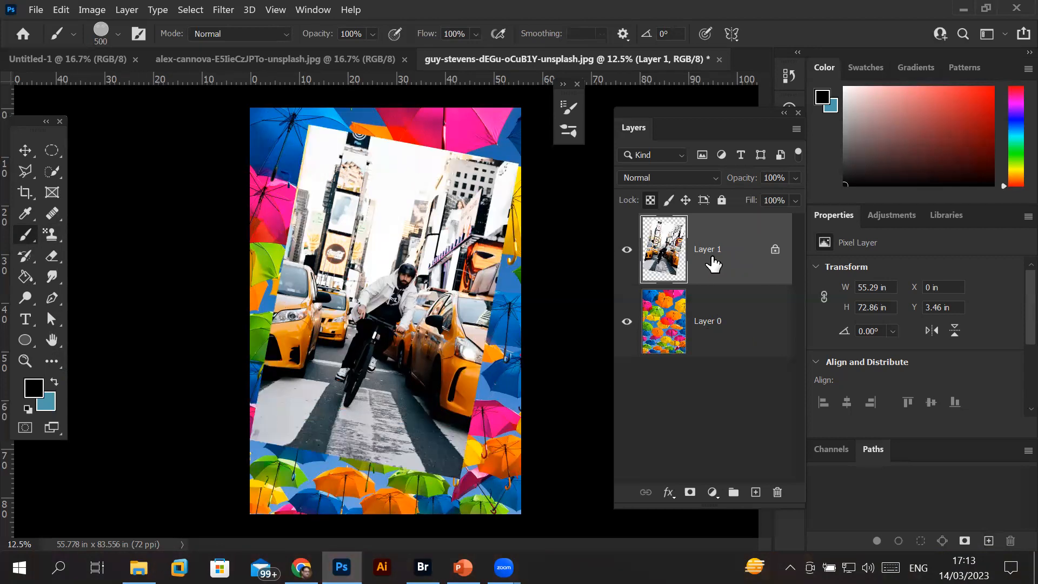
Unlock the transparent pixels of the cyclist layer and paint a thick black frame across and beyond the photo's edges
{"action": "left_click", "coordinate": [650, 200]}
{"action": "mouse_move", "coordinate": [287, 124]}
{"action": "left_mouse_down"}
{"action": "mouse_move", "coordinate": [479, 146]}
{"action": "mouse_move", "coordinate": [510, 160]}
{"action": "mouse_move", "coordinate": [477, 451]}
{"action": "mouse_move", "coordinate": [463, 480]}
{"action": "mouse_move", "coordinate": [372, 480]}
{"action": "left_mouse_up"}
{"action": "mouse_move", "coordinate": [296, 471]}
{"action": "left_mouse_down"}
{"action": "mouse_move", "coordinate": [254, 446]}
{"action": "mouse_move", "coordinate": [299, 180]}
{"action": "mouse_move", "coordinate": [297, 128]}
{"action": "mouse_move", "coordinate": [283, 116]}
{"action": "left_mouse_up"}
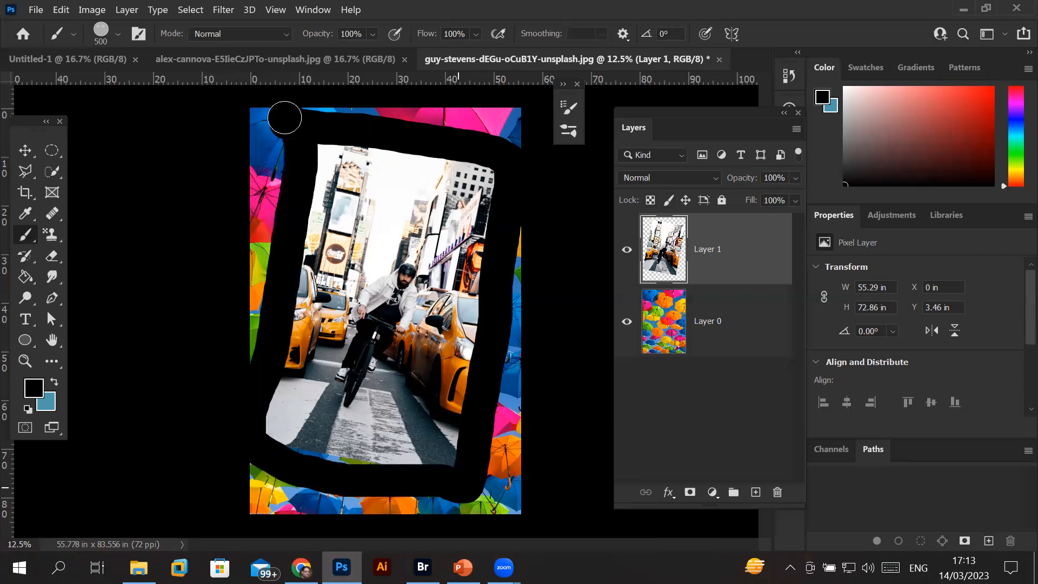
{"action": "left_click", "coordinate": [720, 338]}
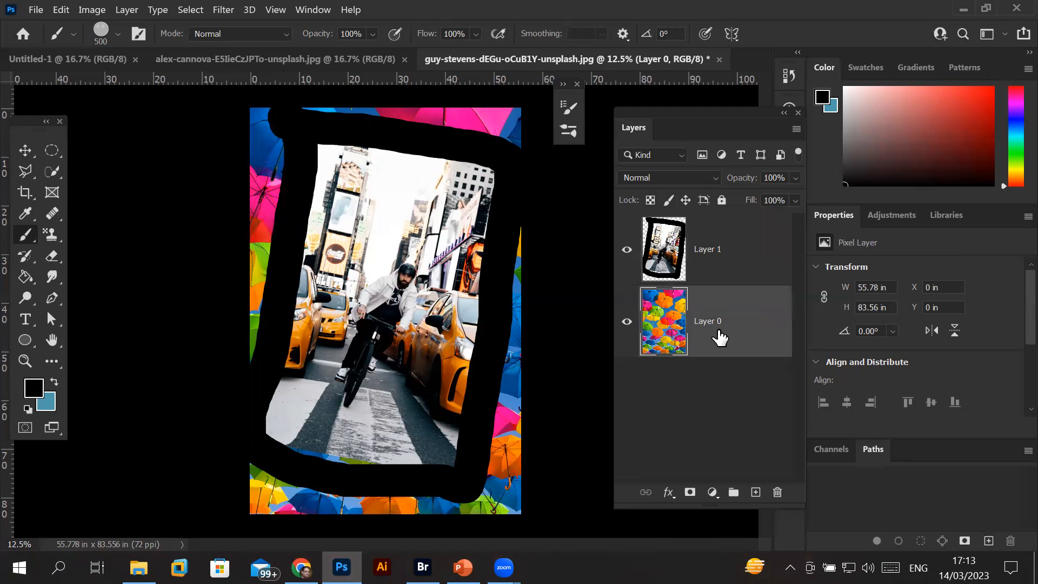
Undo the black frame on the cyclist layer and add an empty layer beneath the umbrella background
{"action": "left_click", "coordinate": [723, 256]}
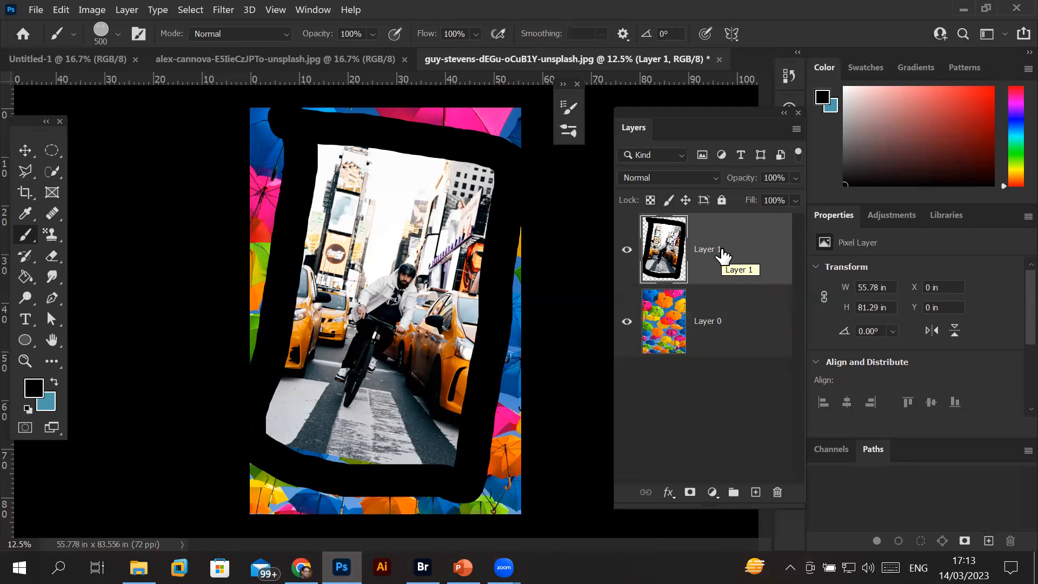
{"action": "key", "text": "ctrl+z"}
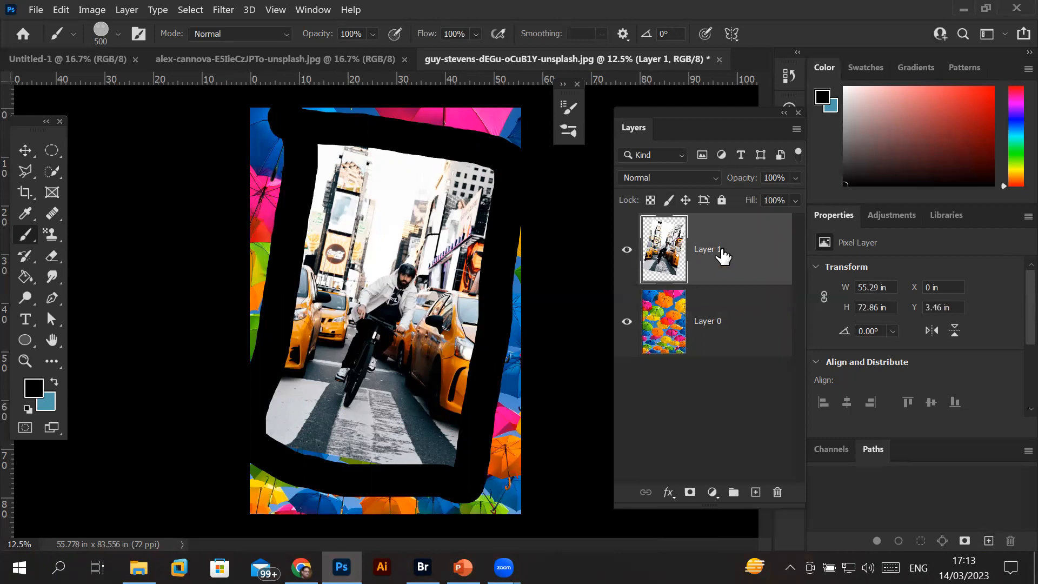
{"action": "left_click", "coordinate": [703, 325]}
{"action": "left_click", "coordinate": [755, 492]}
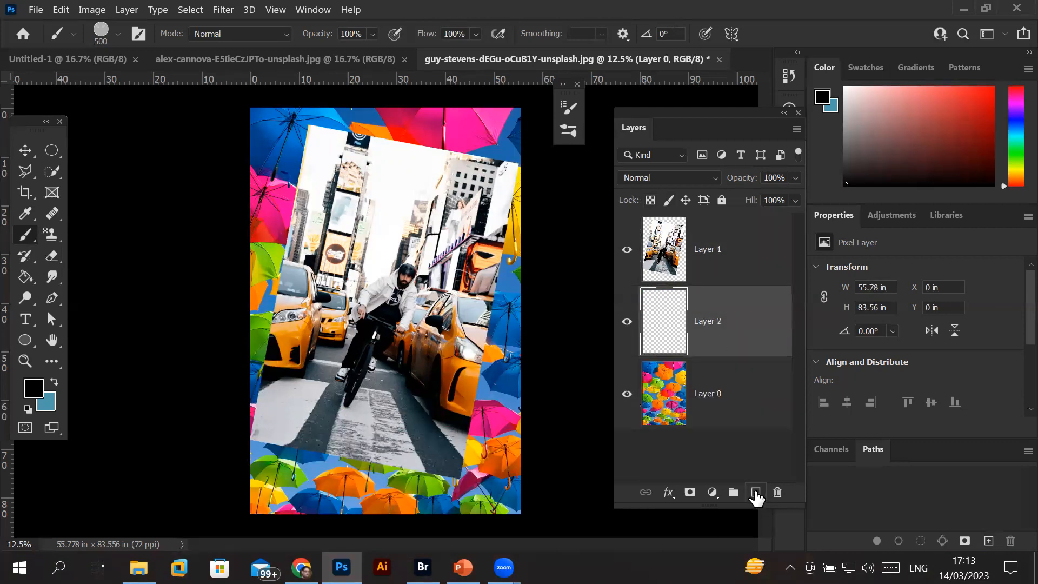
{"action": "left_click_drag", "start_coordinate": [656, 324], "coordinate": [658, 417]}
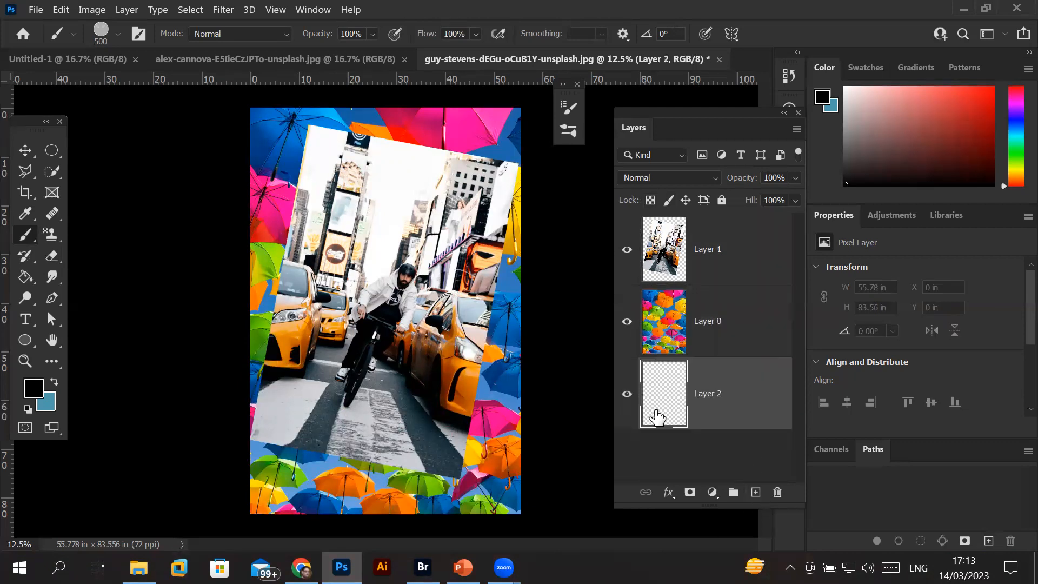
Set the foreground color to red #dd1414 and fill the empty bottom layer with it
{"action": "left_click", "coordinate": [32, 389]}
{"action": "left_click", "coordinate": [664, 261]}
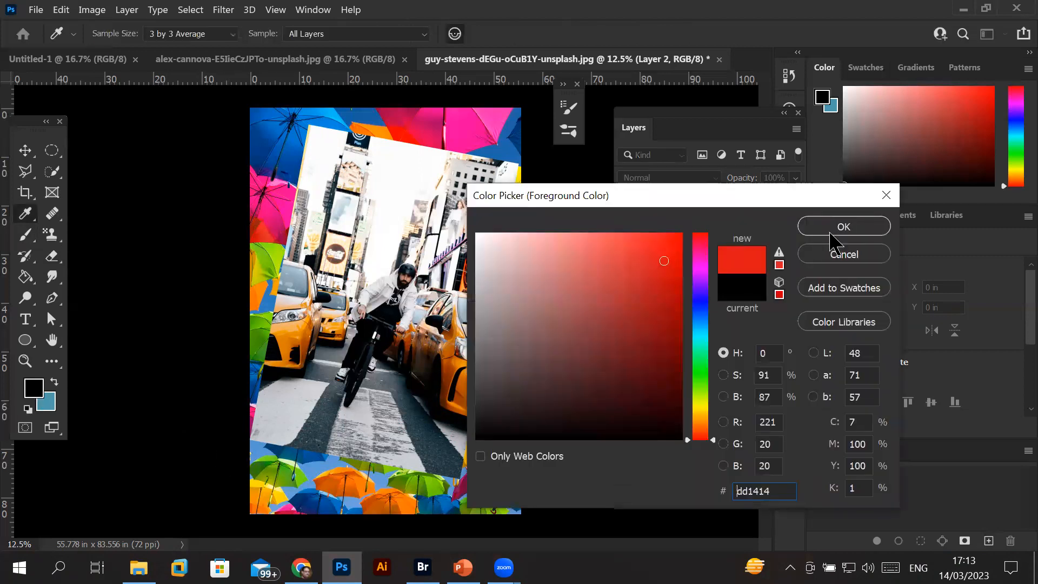
{"action": "left_click", "coordinate": [878, 226]}
{"action": "key", "text": "b"}
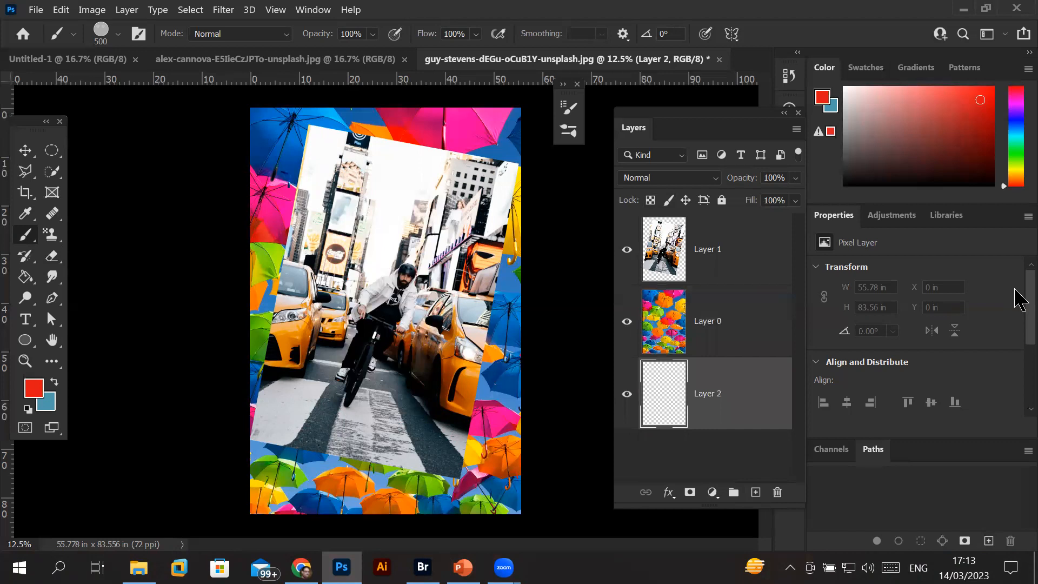
{"action": "key", "text": "alt+BackSpace"}
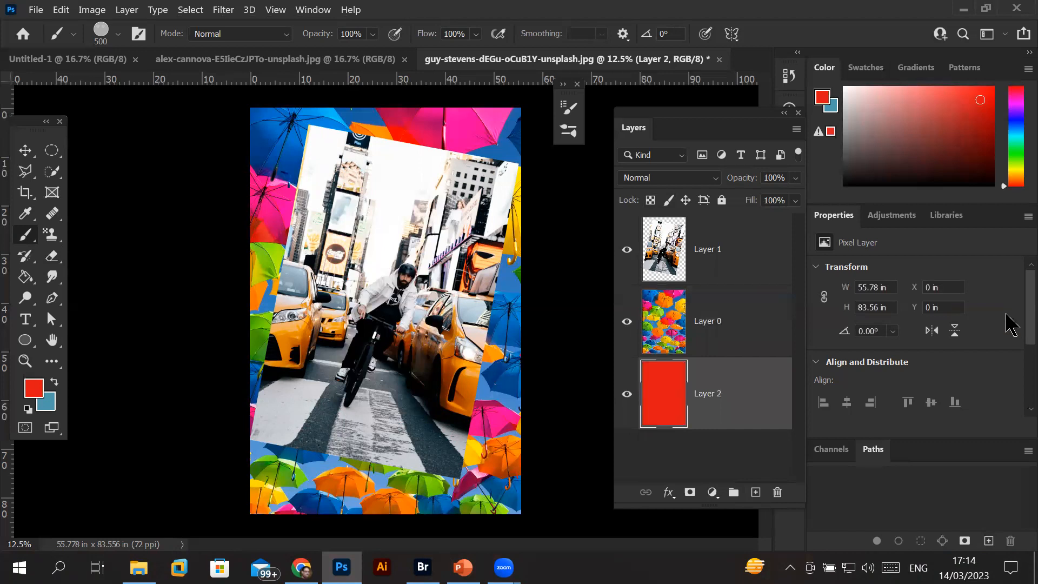
Scale the umbrella layer about its center to 90.04% width and 96.28% height, exposing an even red border around it
{"action": "left_click", "coordinate": [688, 324]}
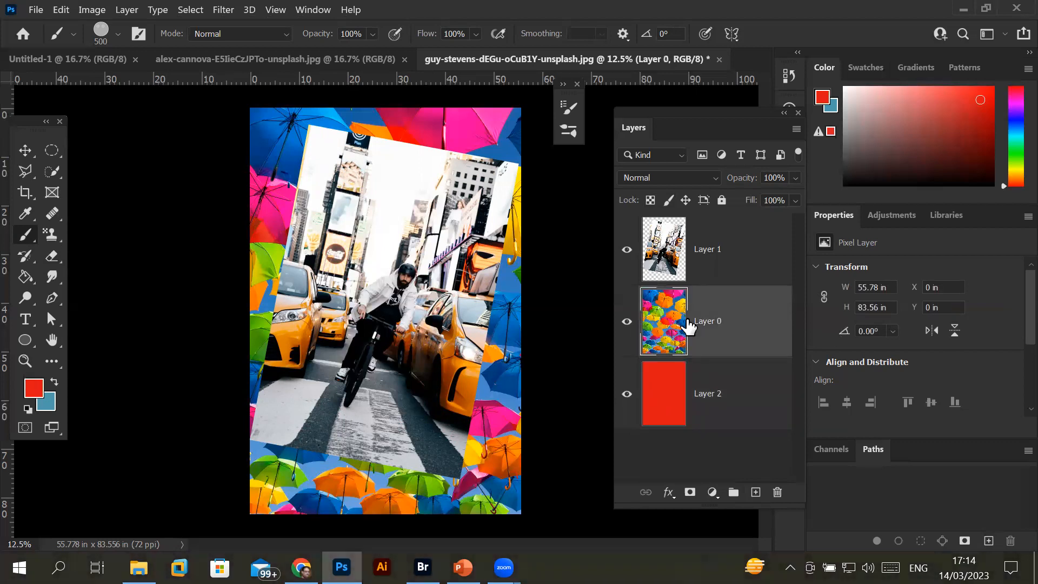
{"action": "key", "text": "ctrl+t"}
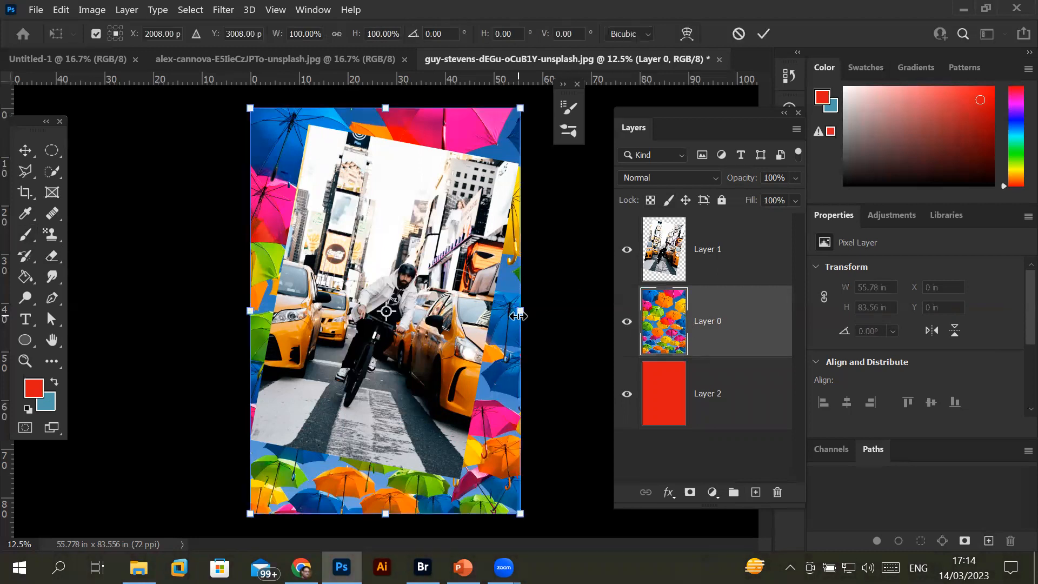
{"action": "left_click_drag", "start_coordinate": [518, 316], "coordinate": [504, 312]}
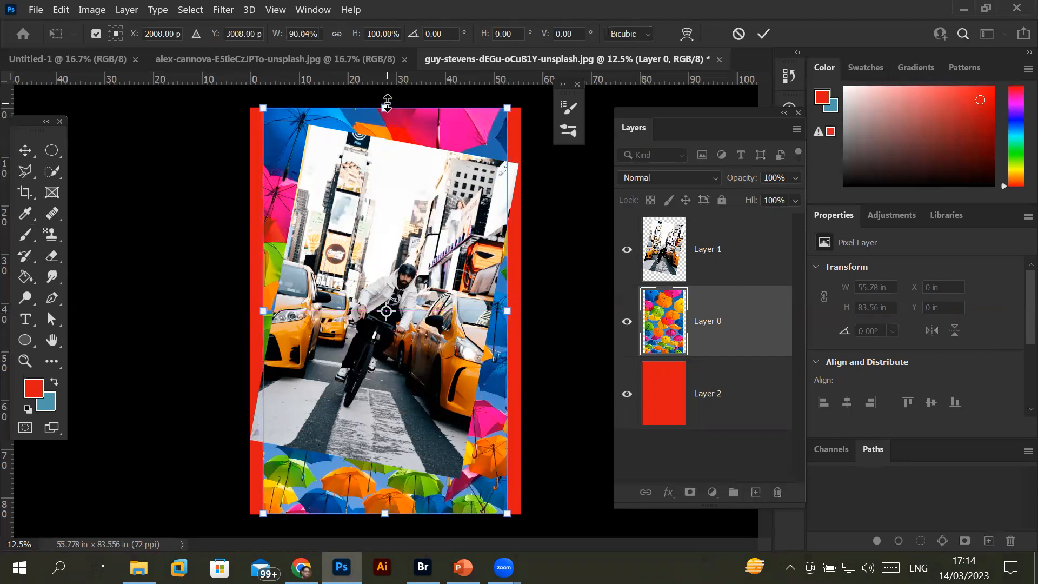
{"action": "left_click_drag", "start_coordinate": [387, 103], "coordinate": [426, 111]}
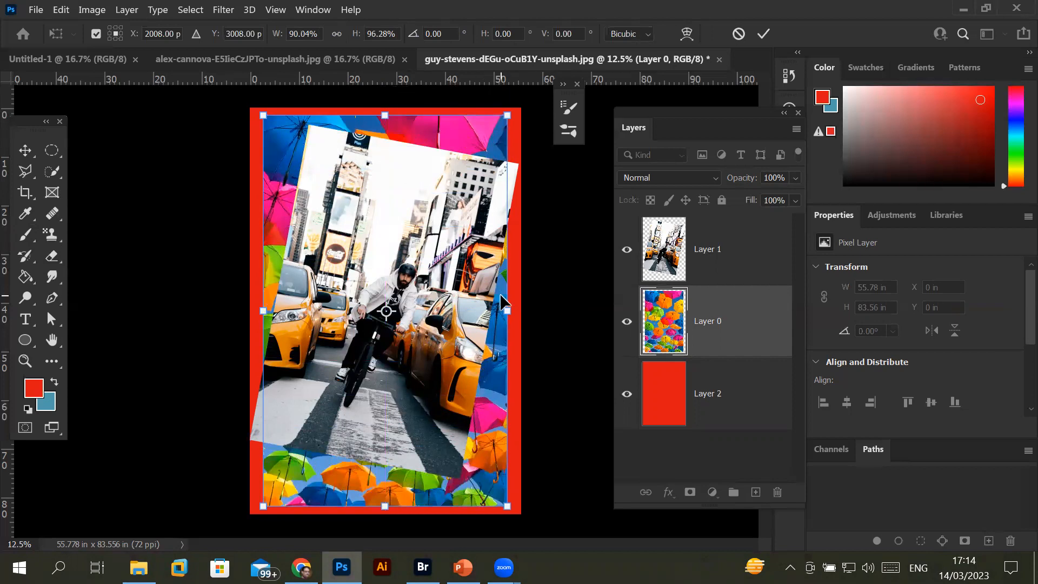
{"action": "key", "text": "Return"}
Select the cyclist layer and lock its transparent pixels
{"action": "left_click", "coordinate": [702, 403]}
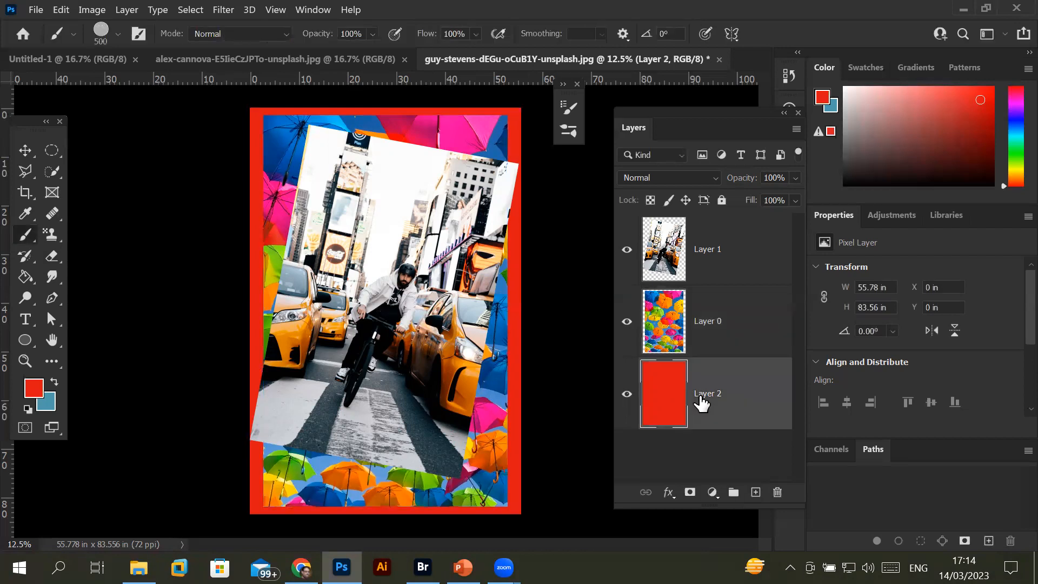
{"action": "left_click", "coordinate": [691, 323]}
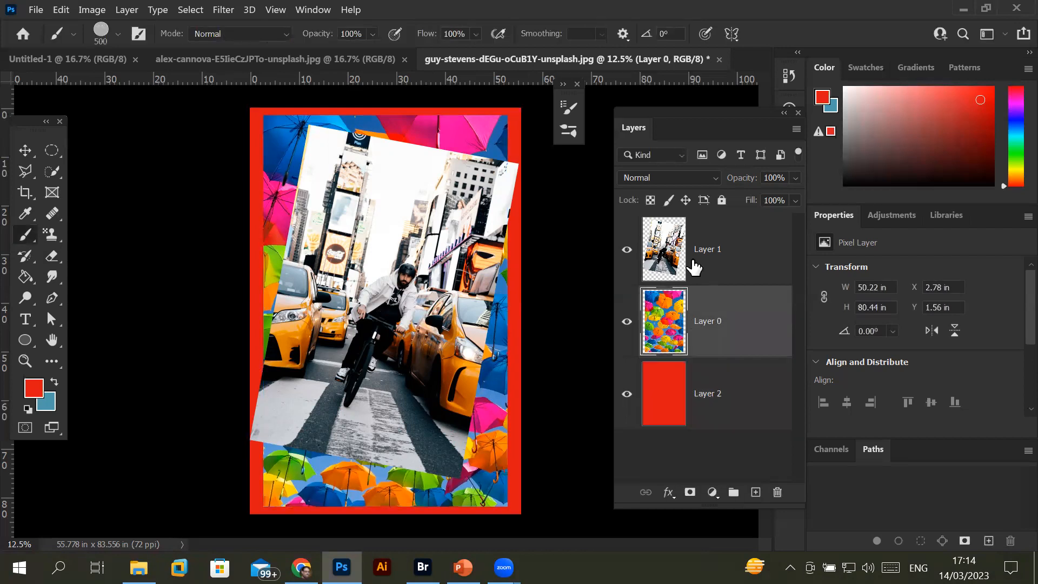
{"action": "left_click", "coordinate": [676, 254]}
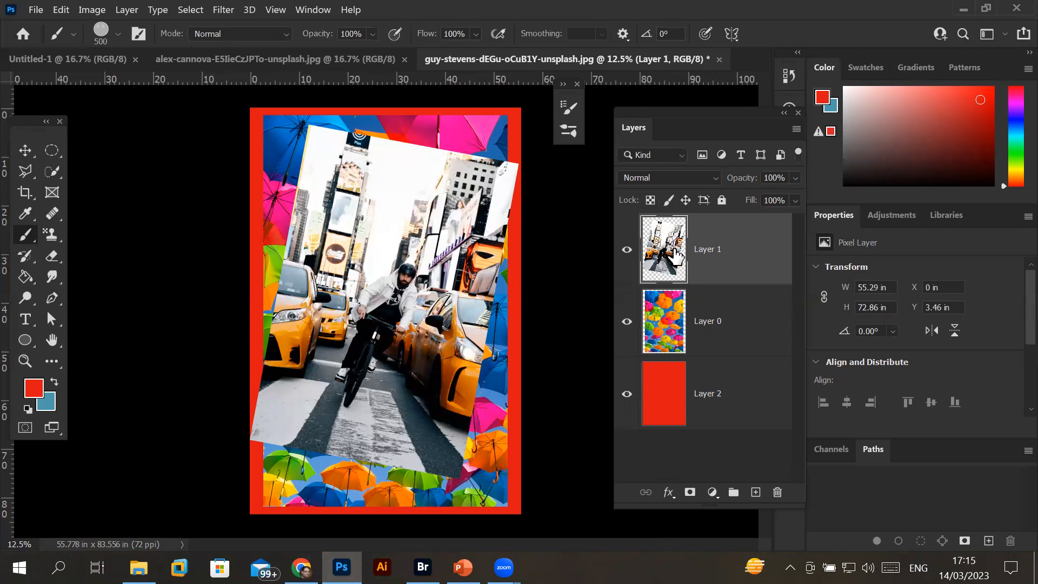
{"action": "left_click", "coordinate": [651, 200]}
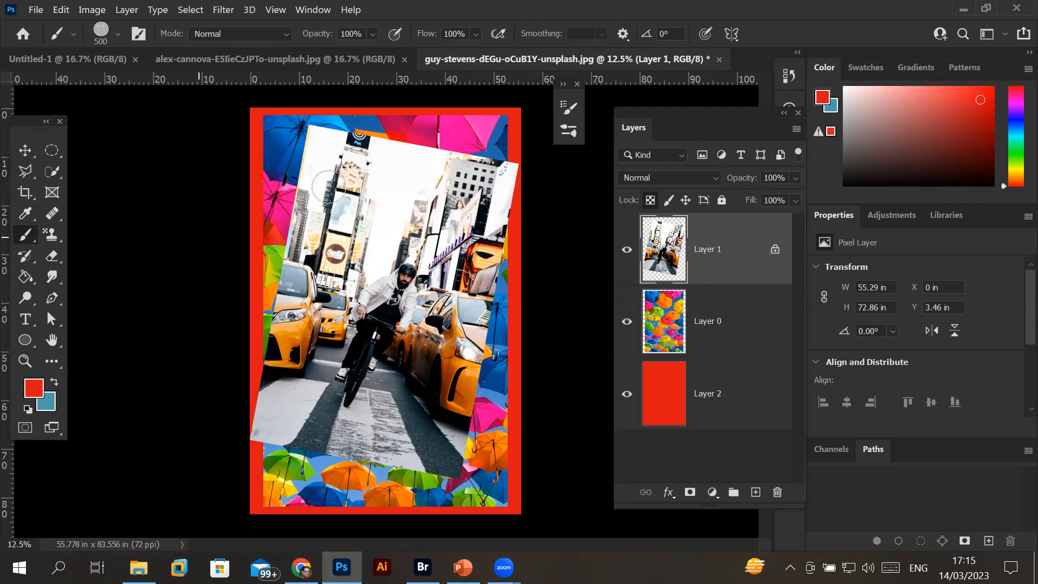
Increase the tip spacing of the 500 px brush to 93%
{"action": "left_click", "coordinate": [312, 10]}
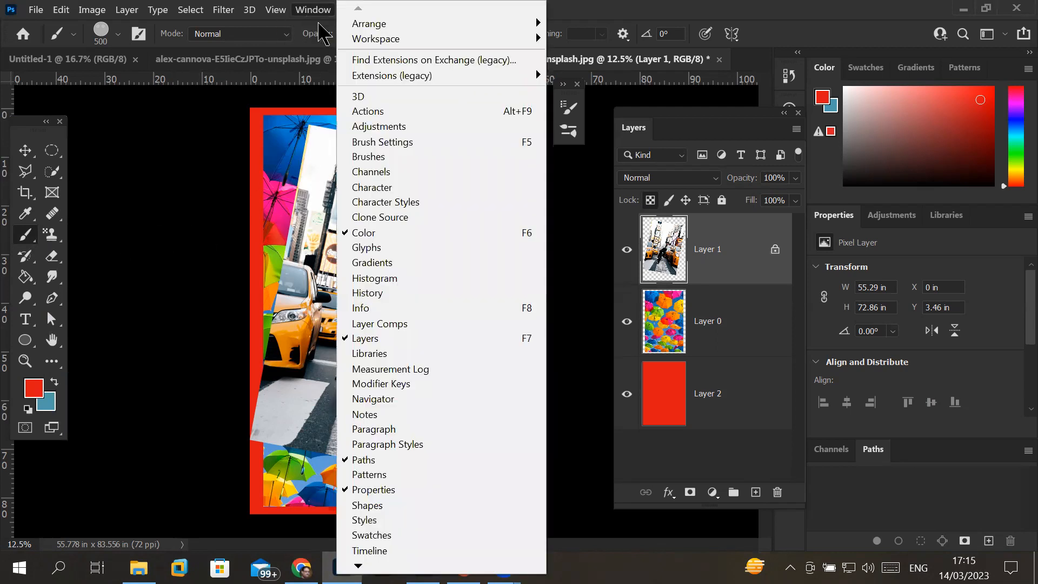
{"action": "left_click", "coordinate": [433, 142]}
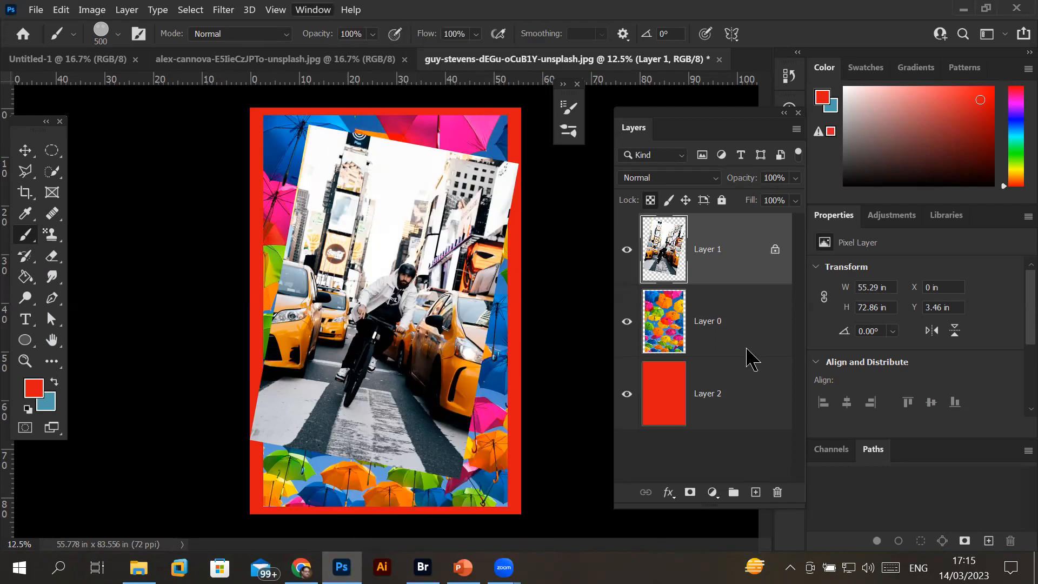
{"action": "left_click", "coordinate": [578, 129]}
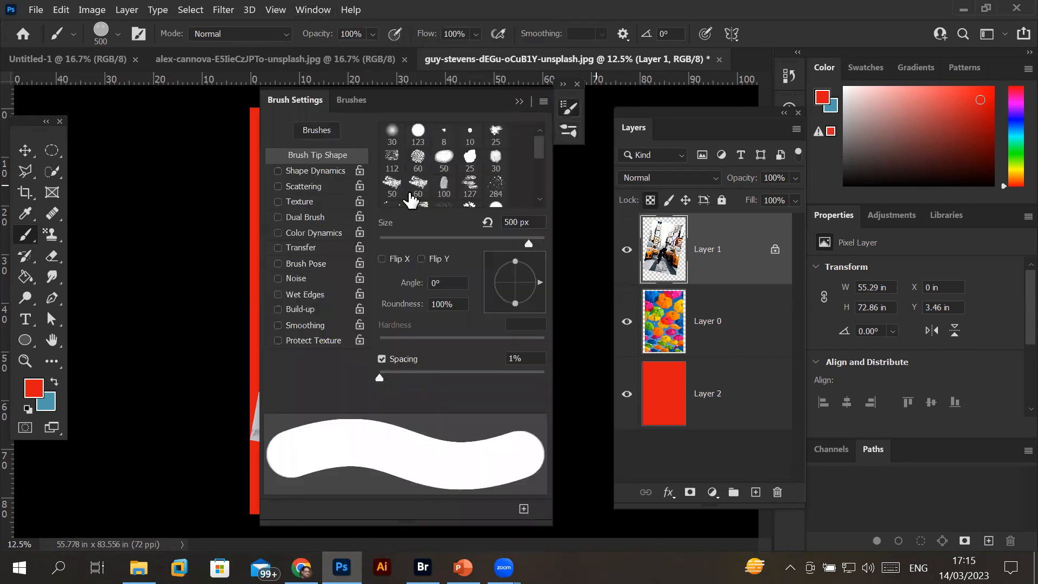
{"action": "left_click", "coordinate": [421, 374]}
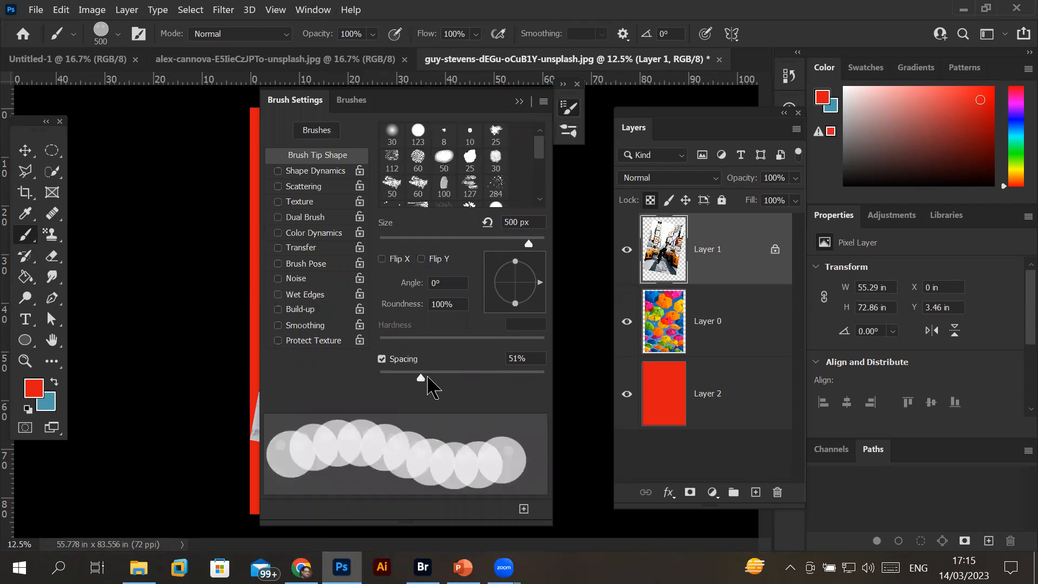
{"action": "left_click_drag", "start_coordinate": [422, 375], "coordinate": [455, 377]}
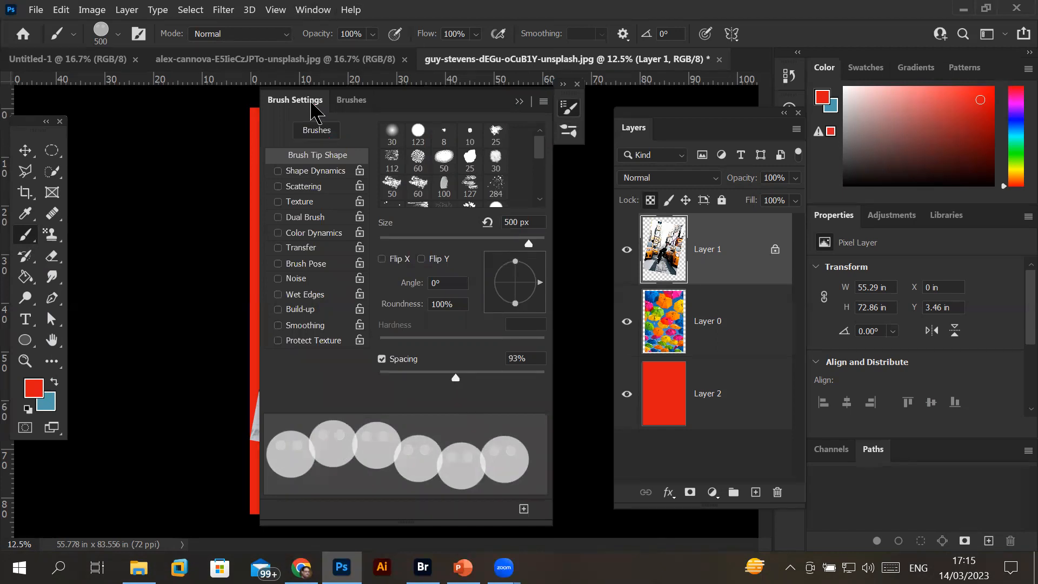
Choose the Hard Round preset for the Brush and set the Eraser's tip spacing to 118%
{"action": "left_click", "coordinate": [352, 101]}
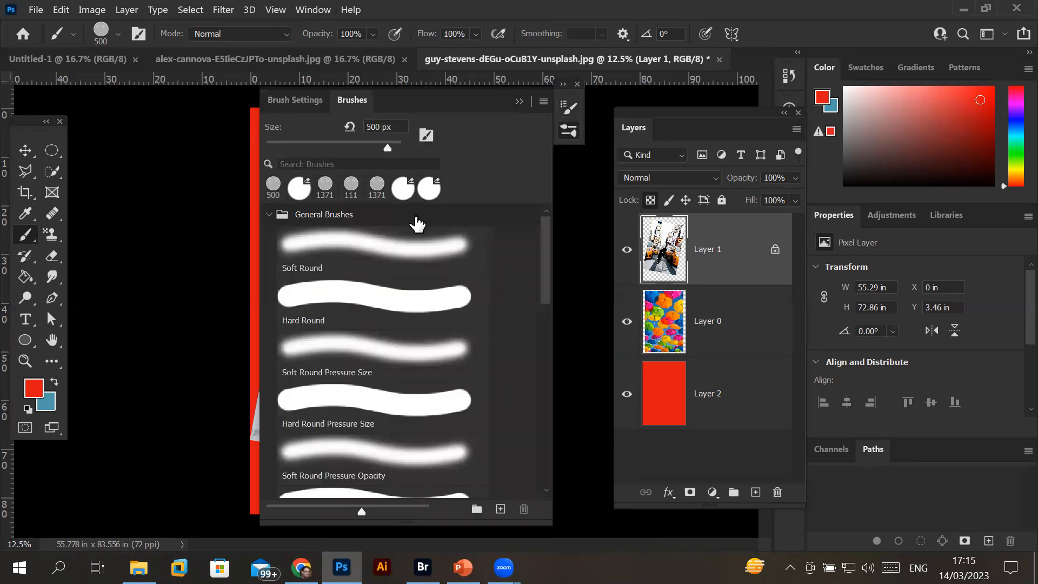
{"action": "left_click", "coordinate": [331, 299]}
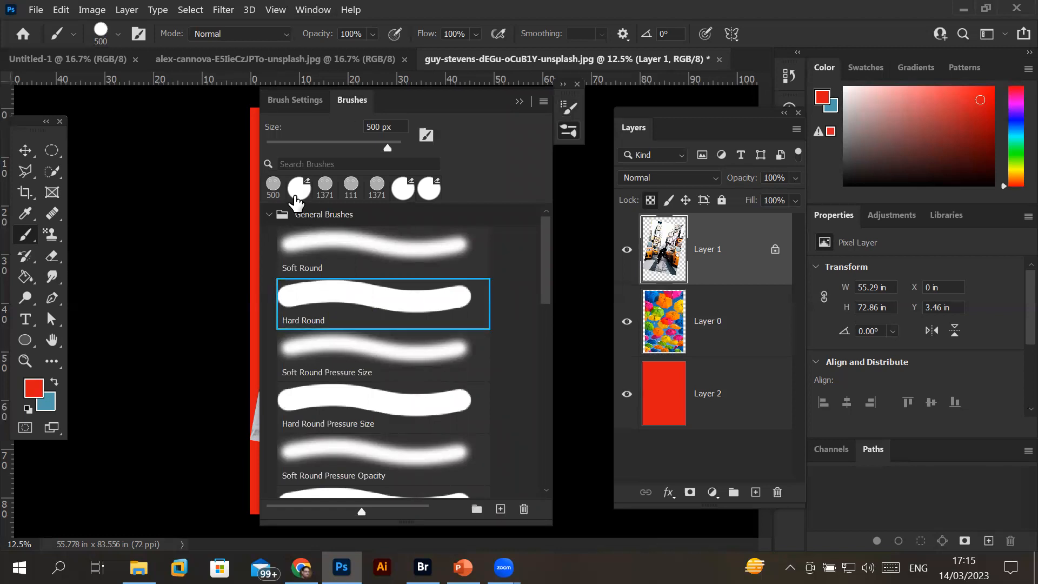
{"action": "key", "text": "e"}
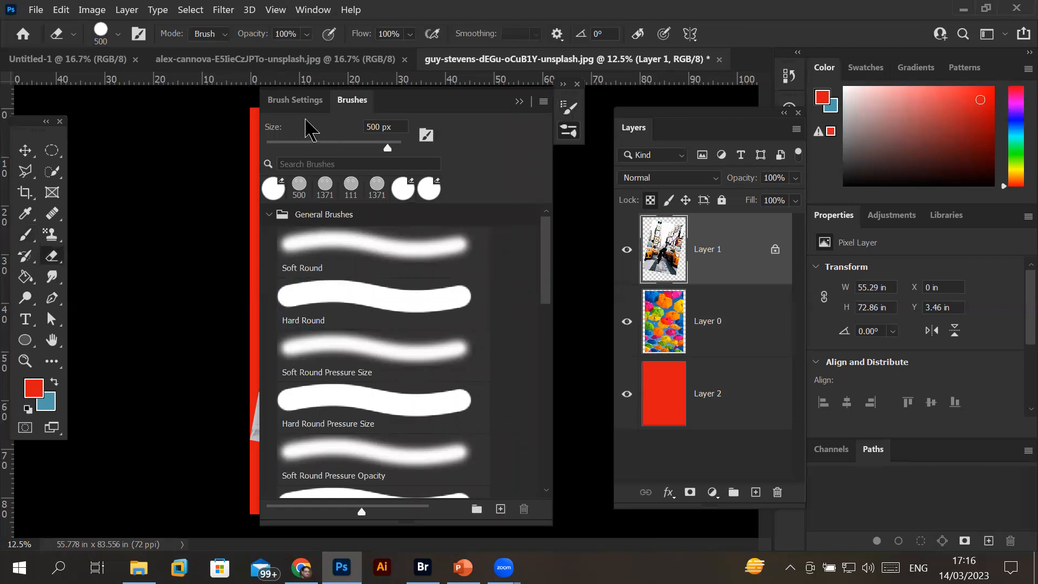
{"action": "left_click", "coordinate": [304, 101]}
{"action": "left_click_drag", "start_coordinate": [429, 377], "coordinate": [496, 377]}
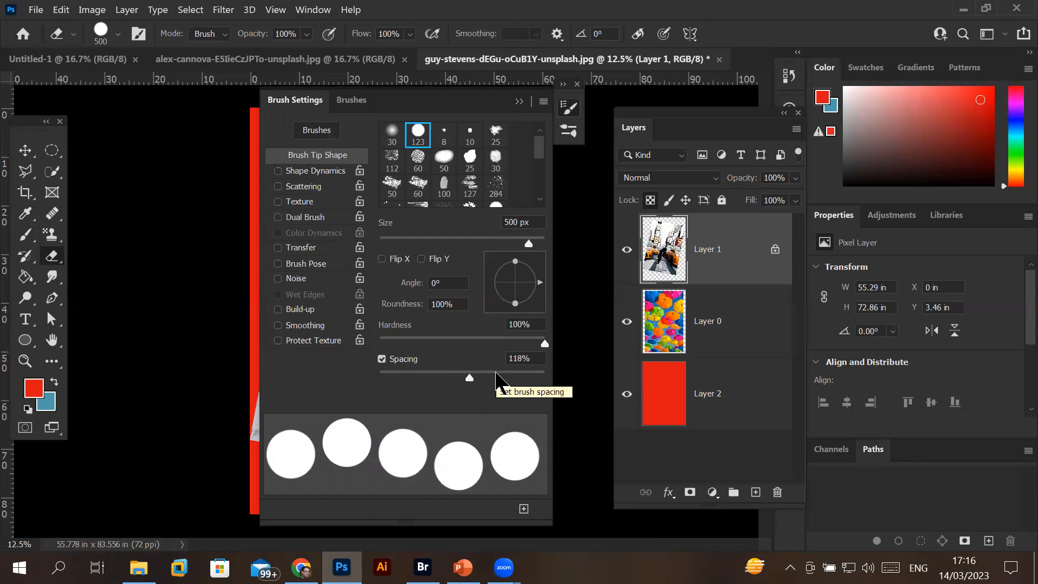
{"action": "left_click", "coordinate": [519, 102]}
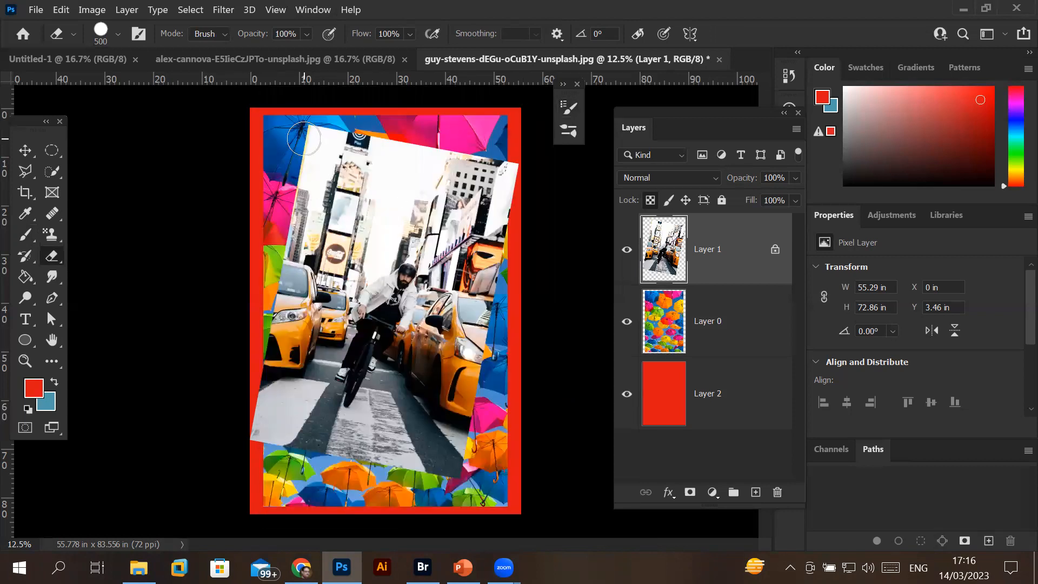
Erase a straight row of spaced dots along the cyclist photo's left edge and undo the row
{"action": "left_click", "coordinate": [307, 136]}
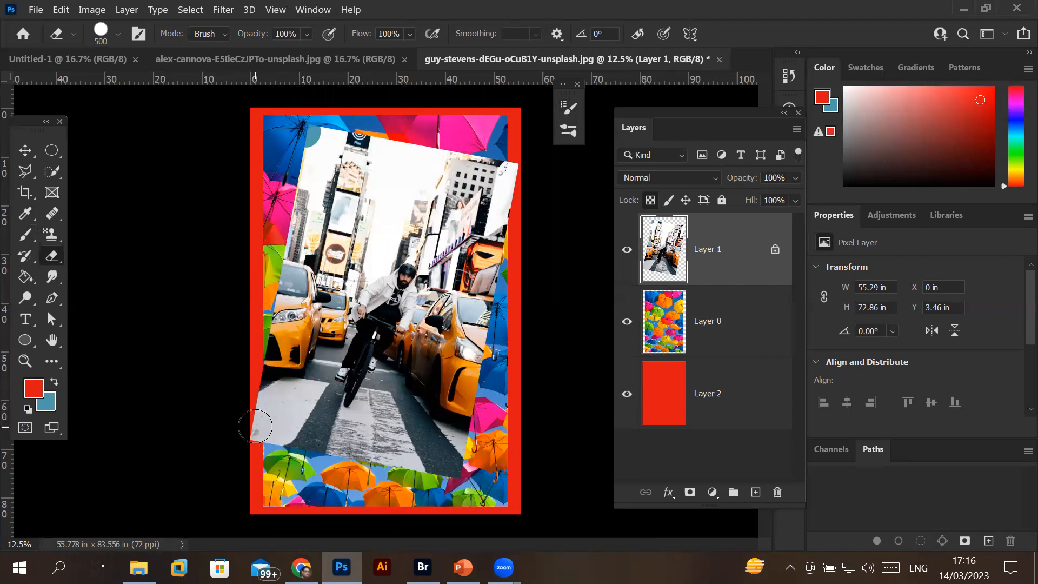
{"action": "left_click", "coordinate": [256, 427], "text": "shift"}
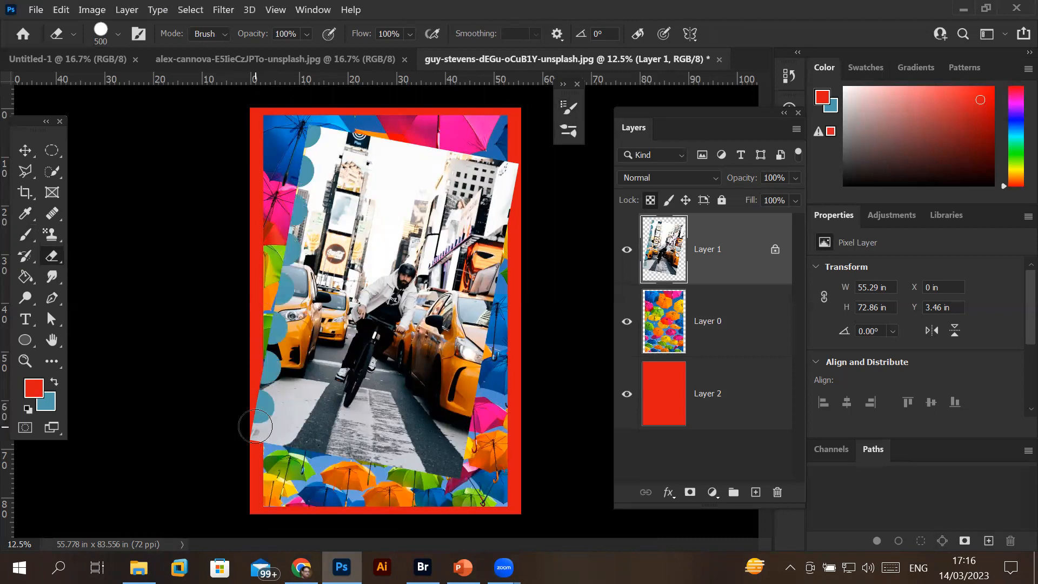
{"action": "key", "text": "ctrl+z"}
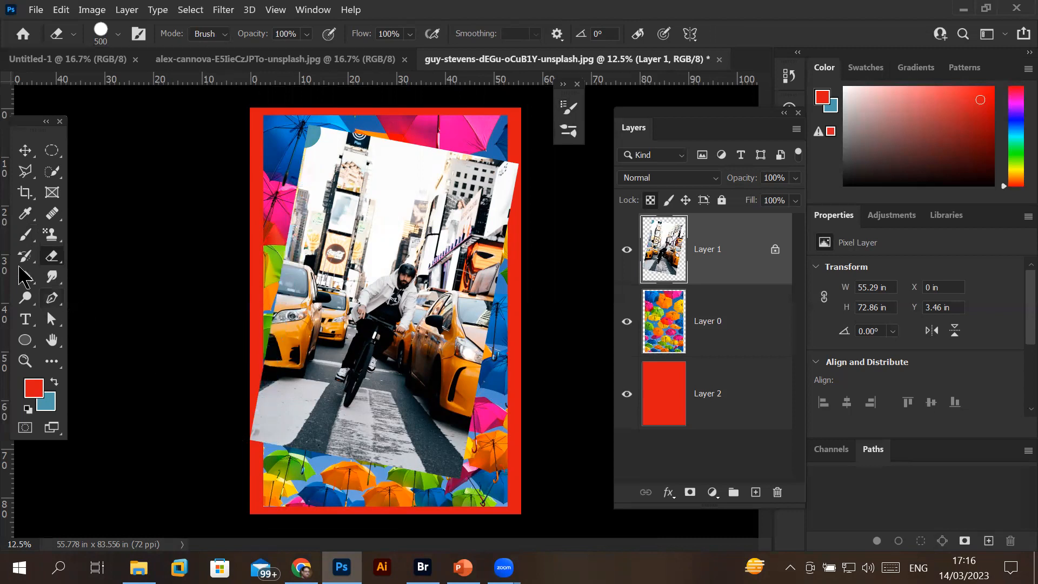
Paint a red Brush dot on the photo's upper-left corner and strokes along its upper and right edges, and undo the strokes
{"action": "left_click", "coordinate": [26, 238]}
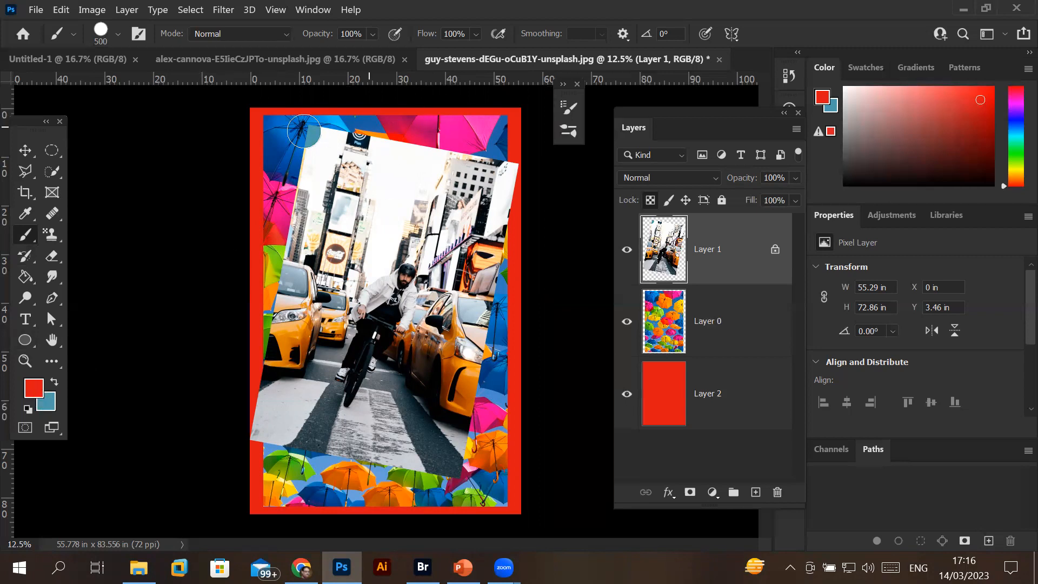
{"action": "left_click", "coordinate": [316, 136]}
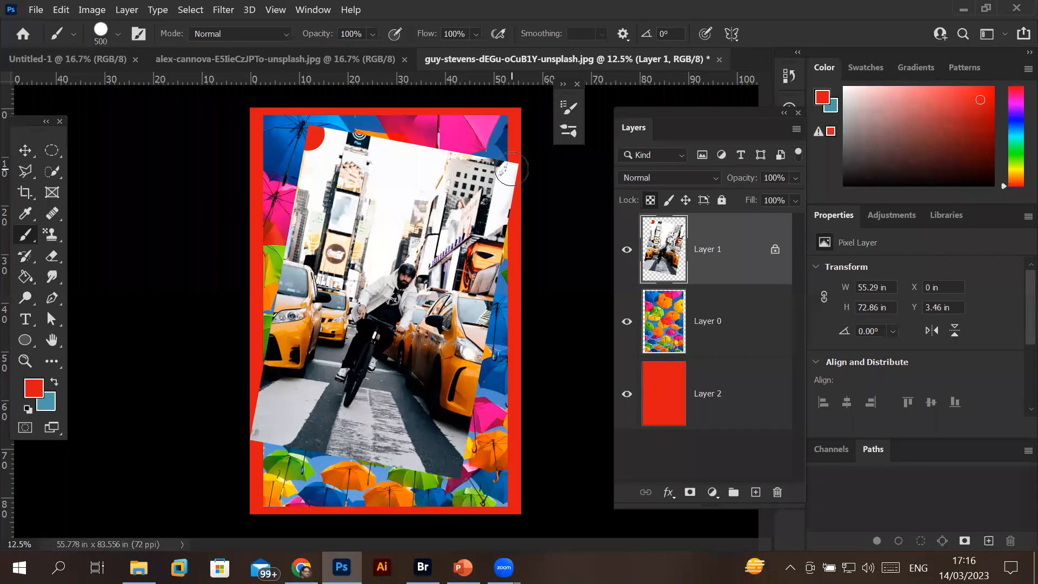
{"action": "left_click", "coordinate": [511, 169], "text": "shift"}
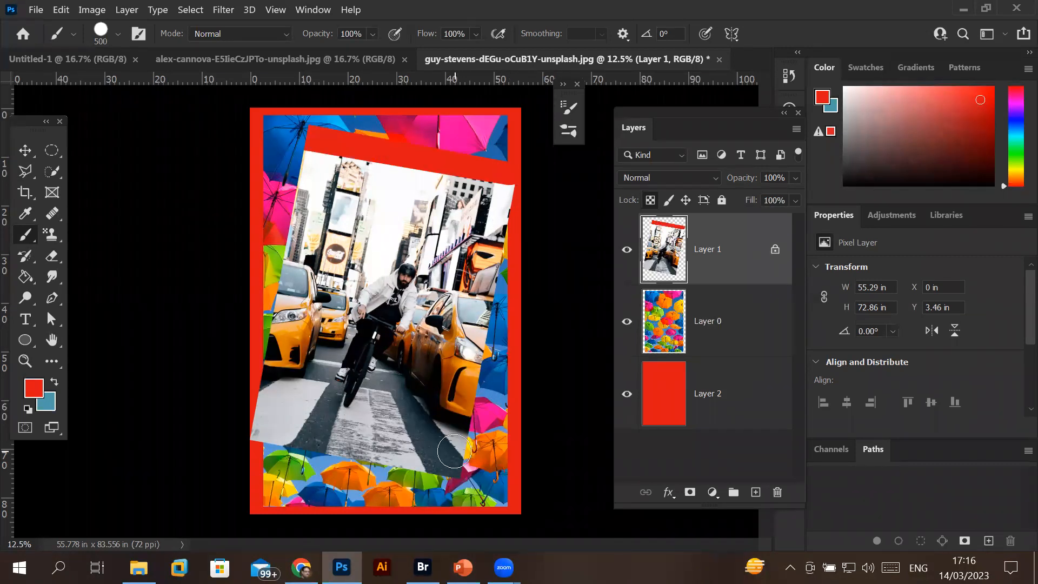
{"action": "mouse_move", "coordinate": [500, 187]}
{"action": "left_mouse_down"}
{"action": "mouse_move", "coordinate": [457, 295]}
{"action": "mouse_move", "coordinate": [464, 389]}
{"action": "mouse_move", "coordinate": [439, 424]}
{"action": "left_mouse_up"}
{"action": "key", "text": "ctrl+z"}
{"action": "key", "text": "ctrl+z"}
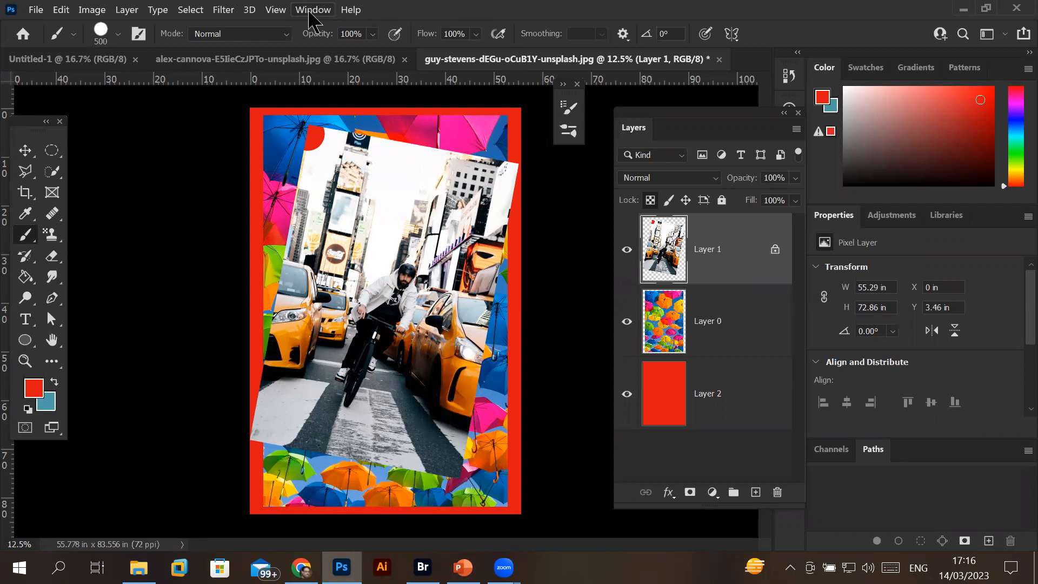
Set the Brush's tip spacing to 118% and move the brush settings clear of the photo's upper-left area
{"action": "left_click", "coordinate": [312, 10]}
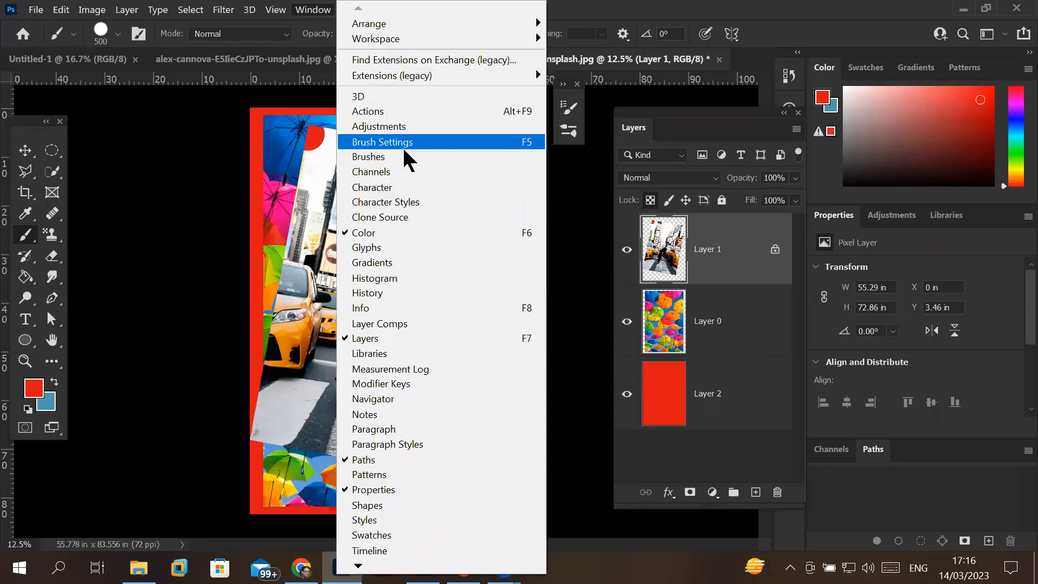
{"action": "left_click", "coordinate": [436, 155]}
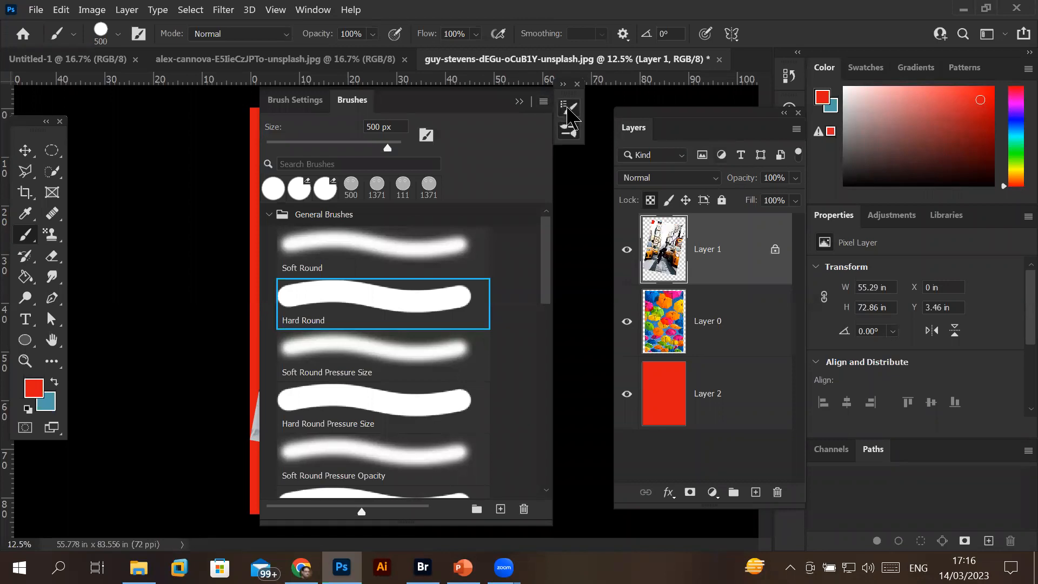
{"action": "left_click", "coordinate": [568, 110]}
{"action": "left_click_drag", "start_coordinate": [385, 379], "coordinate": [469, 379]}
{"action": "mouse_move", "coordinate": [441, 111]}
{"action": "left_mouse_down"}
{"action": "mouse_move", "coordinate": [606, 138]}
{"action": "mouse_move", "coordinate": [709, 107]}
{"action": "mouse_move", "coordinate": [631, 199]}
{"action": "mouse_move", "coordinate": [666, 213]}
{"action": "mouse_move", "coordinate": [671, 205]}
{"action": "left_mouse_up"}
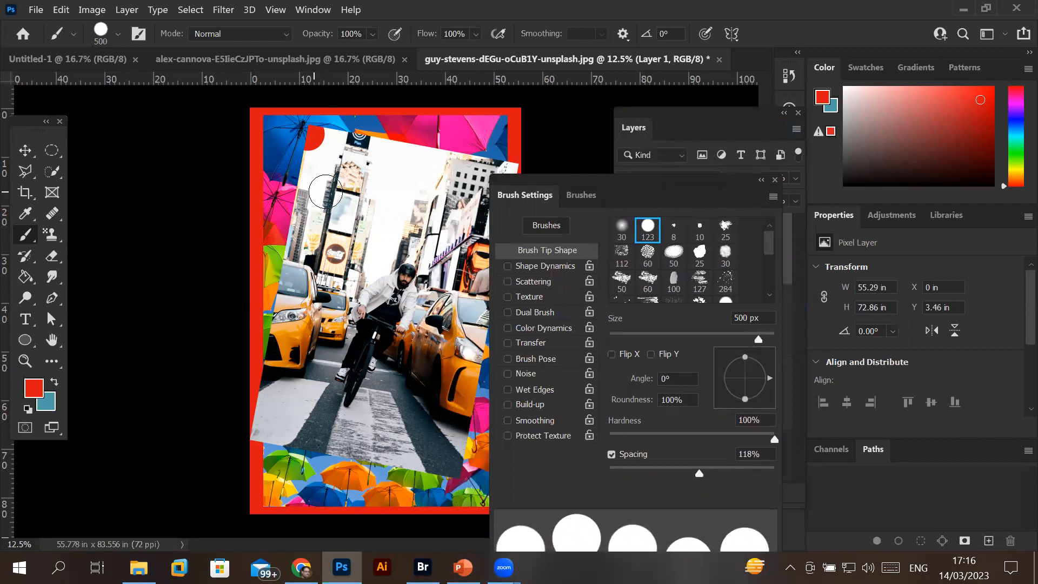
Paint a border of spaced red dots around the cyclist photo's edges and unlock Layer 1's transparent pixels
{"action": "mouse_move", "coordinate": [307, 187]}
{"action": "left_mouse_down"}
{"action": "mouse_move", "coordinate": [258, 435]}
{"action": "mouse_move", "coordinate": [281, 451]}
{"action": "mouse_move", "coordinate": [459, 466]}
{"action": "mouse_move", "coordinate": [483, 394]}
{"action": "mouse_move", "coordinate": [495, 238]}
{"action": "mouse_move", "coordinate": [523, 166]}
{"action": "mouse_move", "coordinate": [311, 126]}
{"action": "left_mouse_up"}
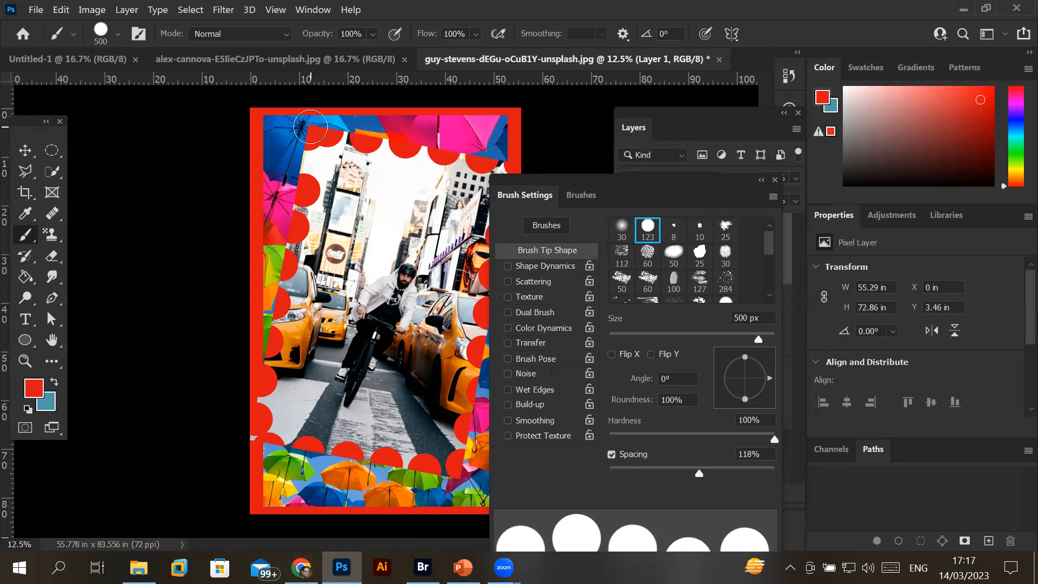
{"action": "left_click", "coordinate": [761, 179]}
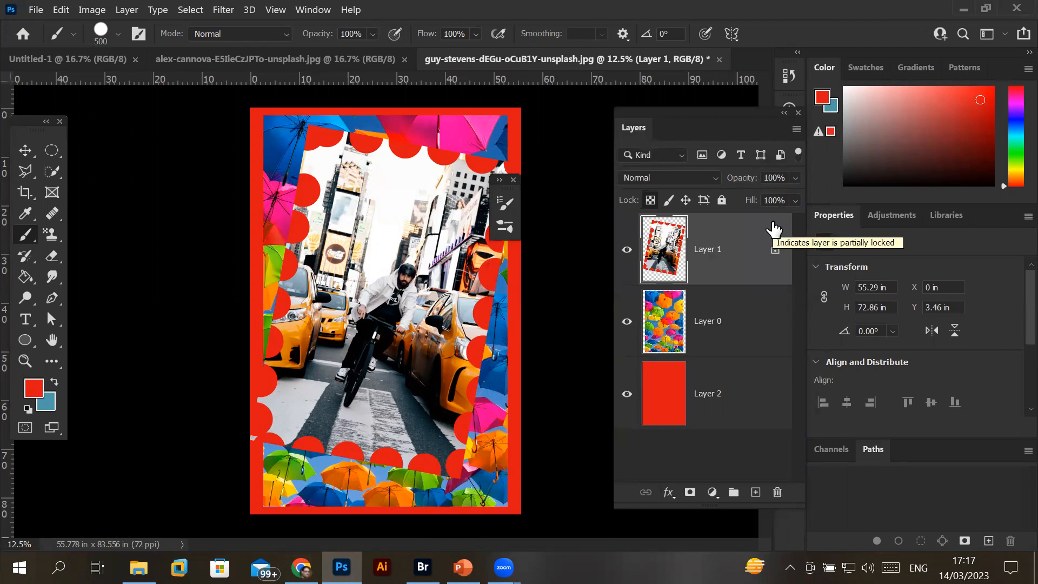
{"action": "left_click", "coordinate": [651, 200]}
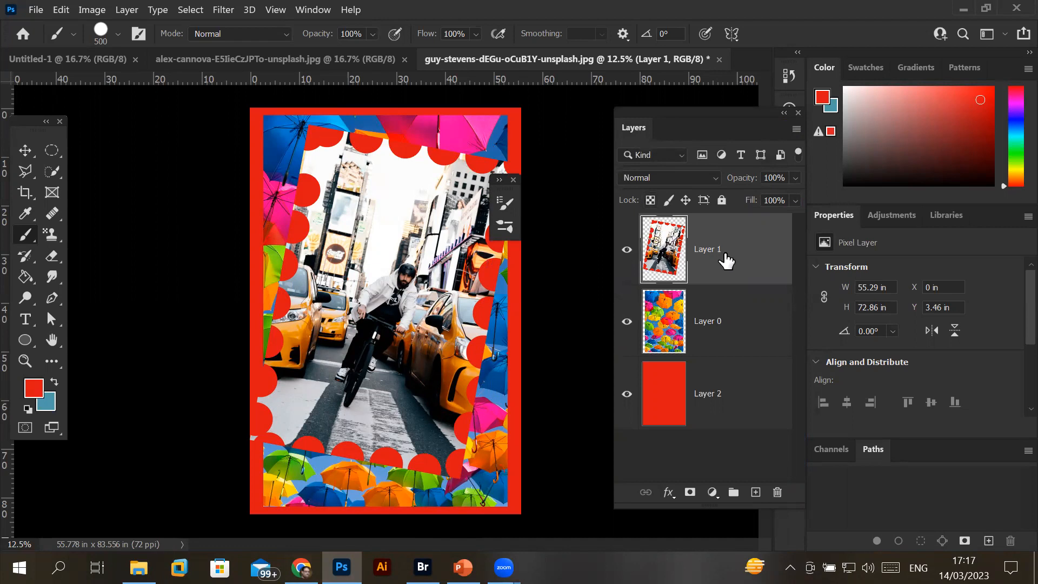
Paint separate red dots on Layer 1 over the areas beside the cyclist photo and undo them
{"action": "left_click", "coordinate": [283, 156]}
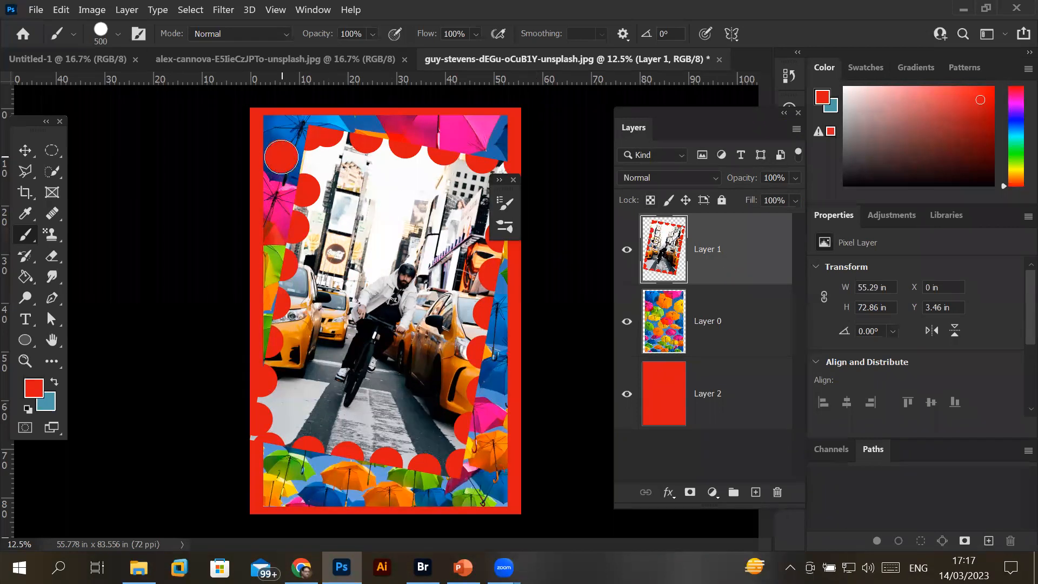
{"action": "left_click", "coordinate": [263, 228]}
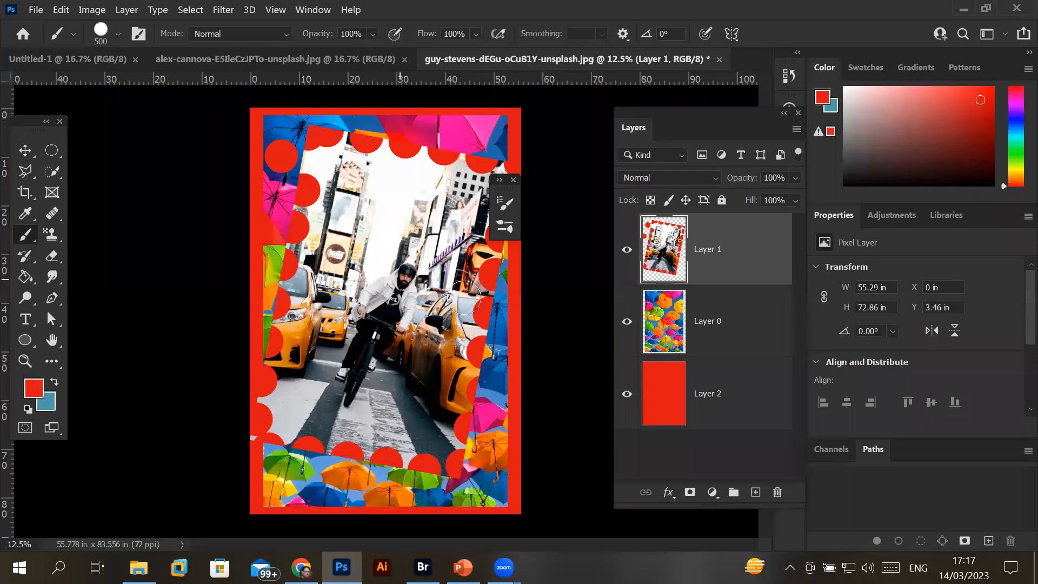
{"action": "left_click", "coordinate": [503, 312]}
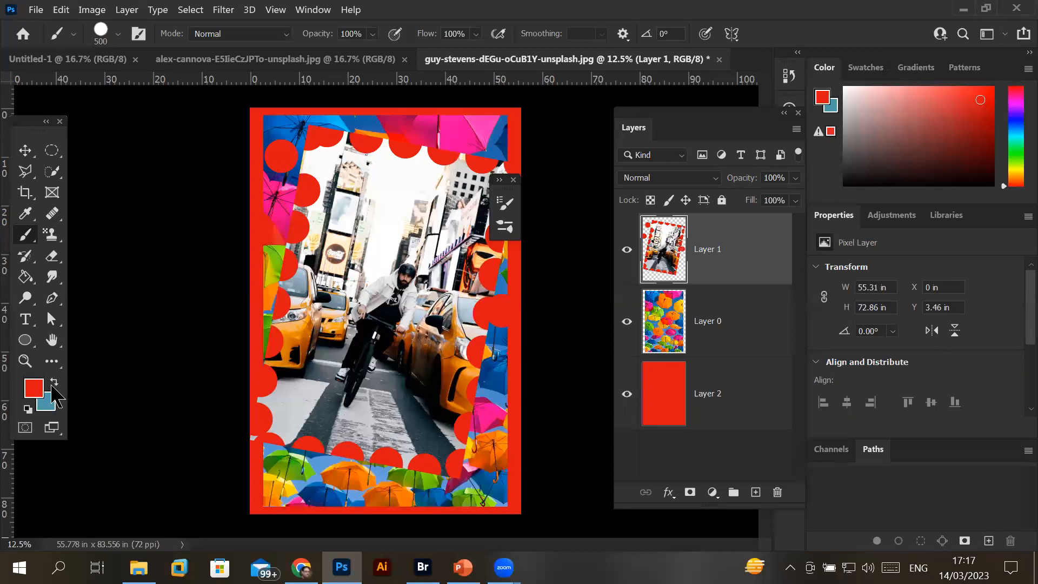
{"action": "key", "text": "ctrl+z"}
{"action": "key", "text": "ctrl+z"}
{"action": "key", "text": "ctrl+z"}
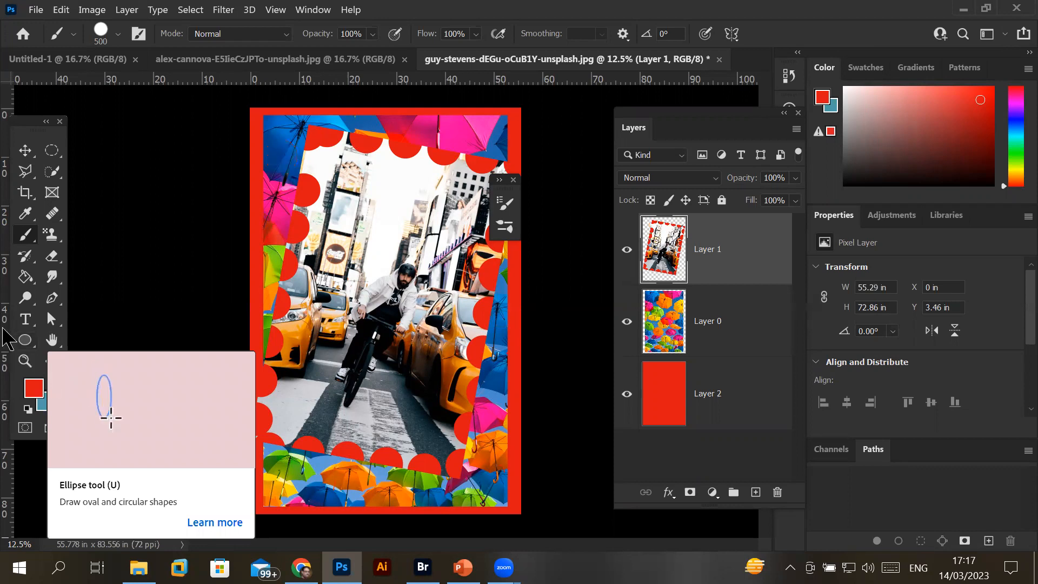
Set the foreground color to bright green #1af142
{"action": "left_click", "coordinate": [32, 391]}
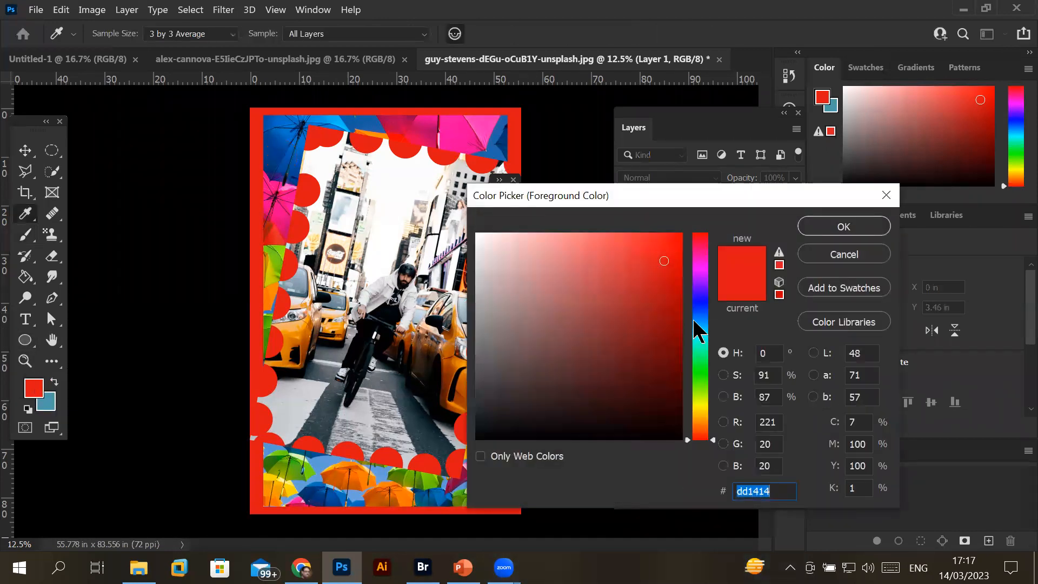
{"action": "left_click", "coordinate": [701, 364]}
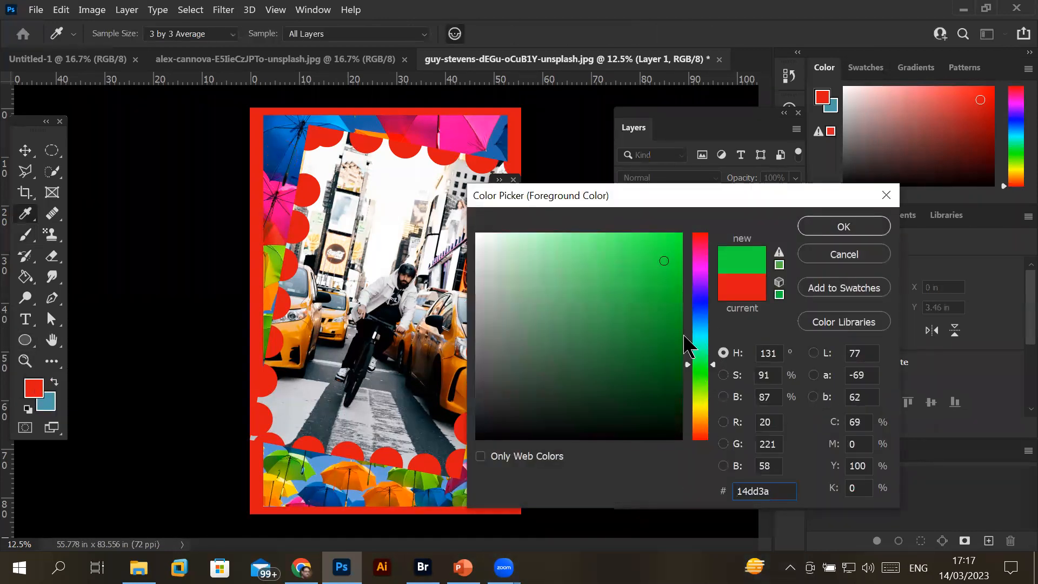
{"action": "left_click", "coordinate": [661, 245]}
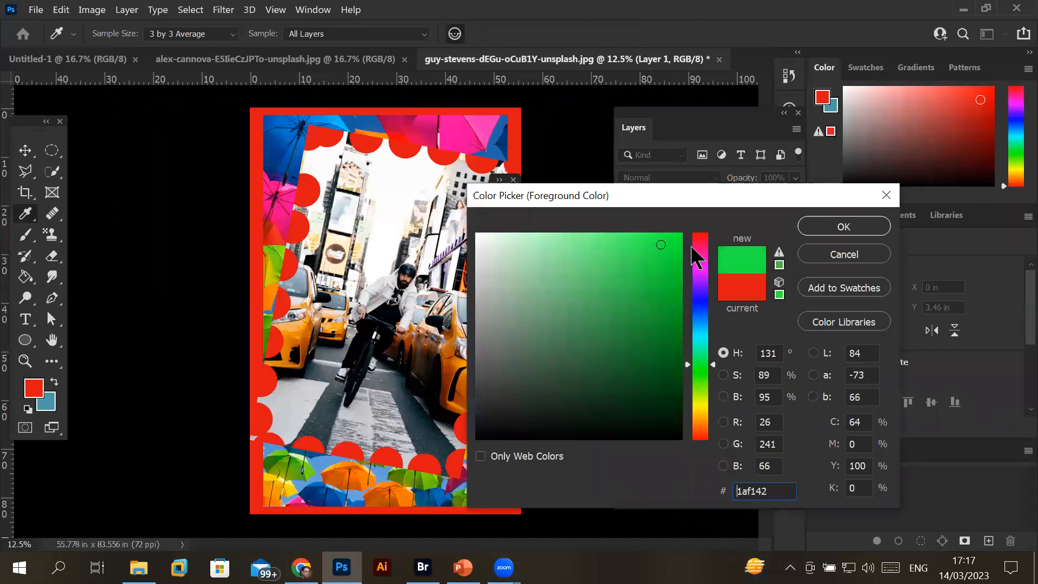
{"action": "left_click", "coordinate": [853, 227]}
Paint connected straight rows of green dots on Layer 1 down the canvas's left edge, across the bottom and up the right side
{"action": "left_click", "coordinate": [249, 110]}
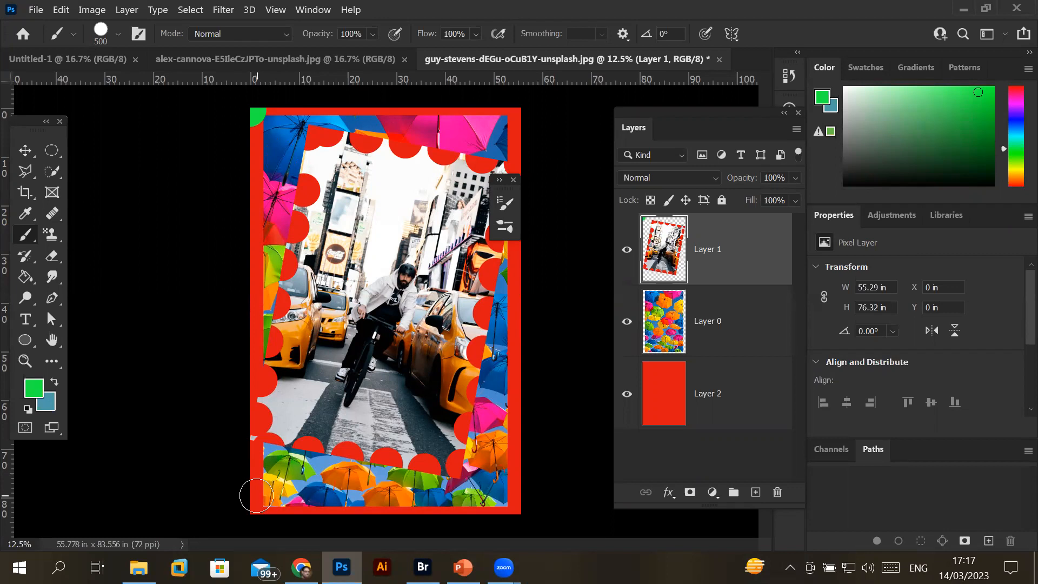
{"action": "left_click", "coordinate": [256, 496], "text": "shift"}
{"action": "left_click", "coordinate": [509, 495], "text": "shift"}
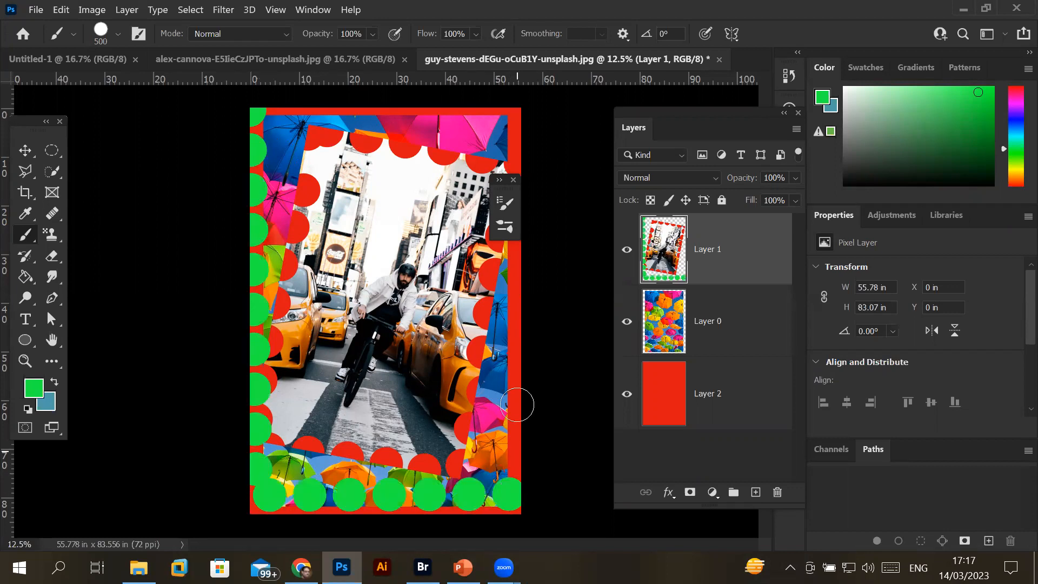
{"action": "left_click", "coordinate": [472, 143], "text": "shift"}
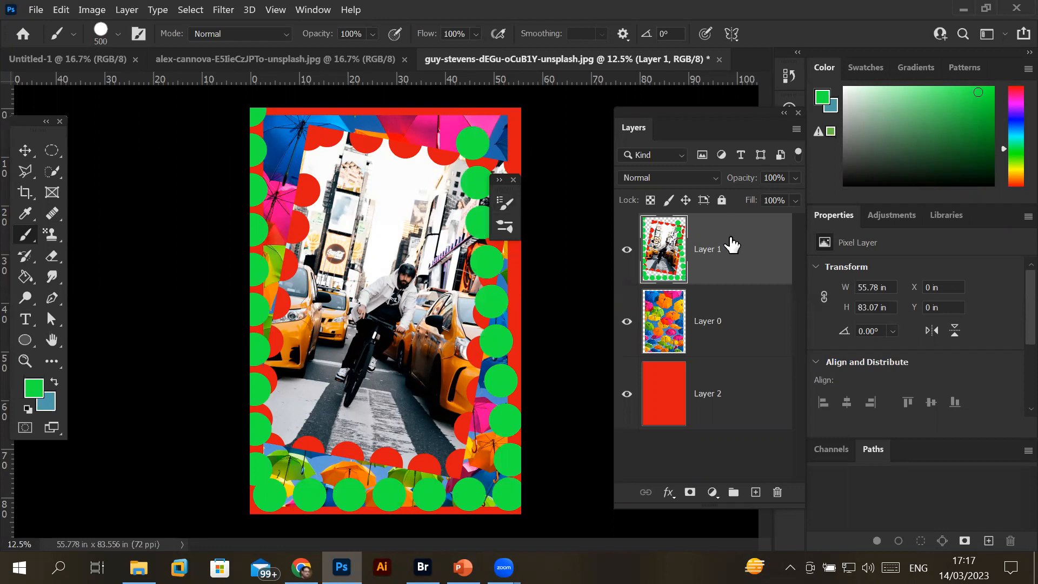
Lock Layer 1's transparent pixels and its image pixels, and try to paint on the cyclist photo
{"action": "left_click", "coordinate": [649, 203]}
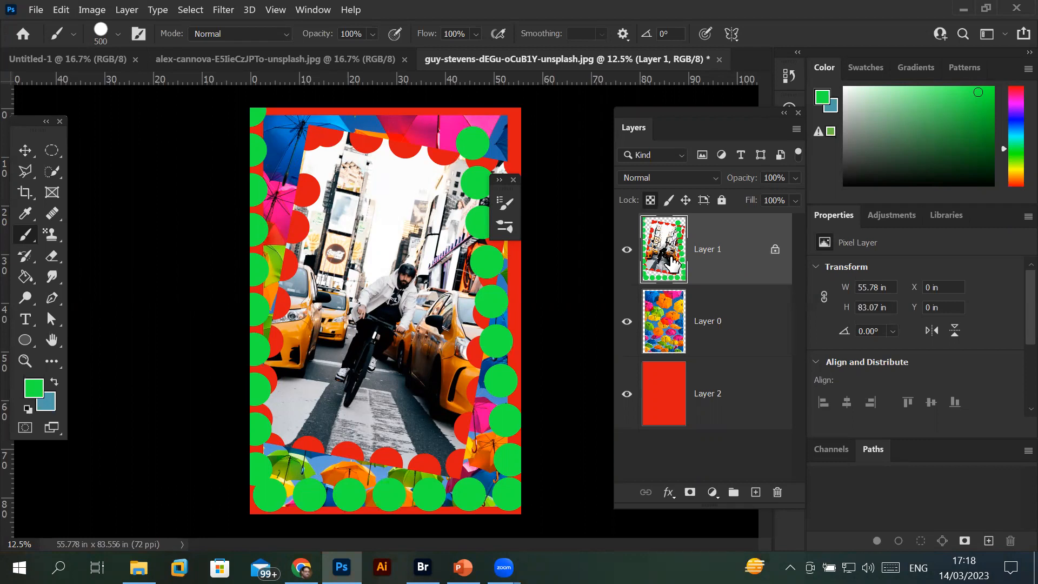
{"action": "left_click", "coordinate": [669, 204]}
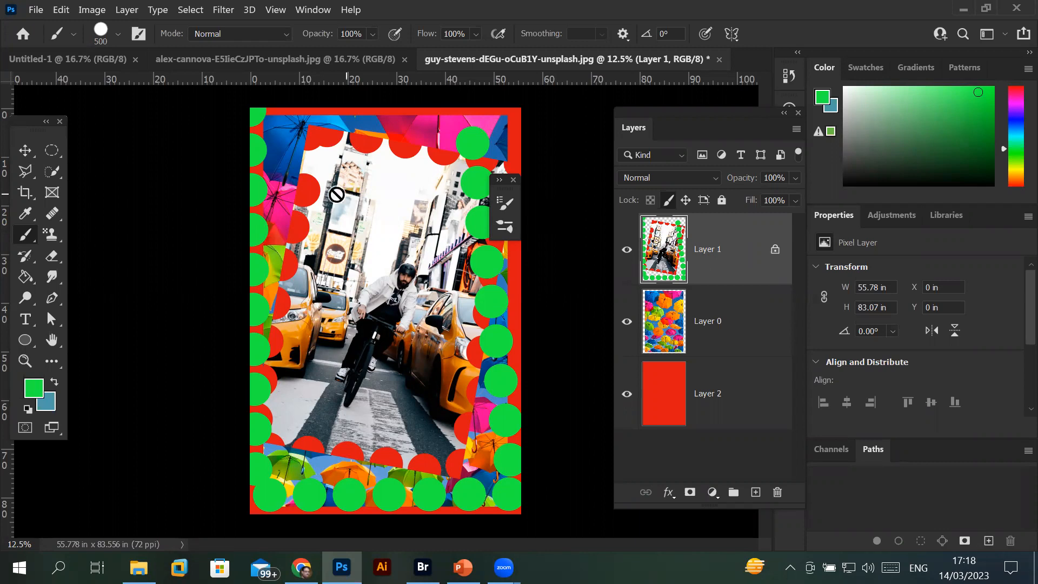
{"action": "left_click", "coordinate": [389, 174]}
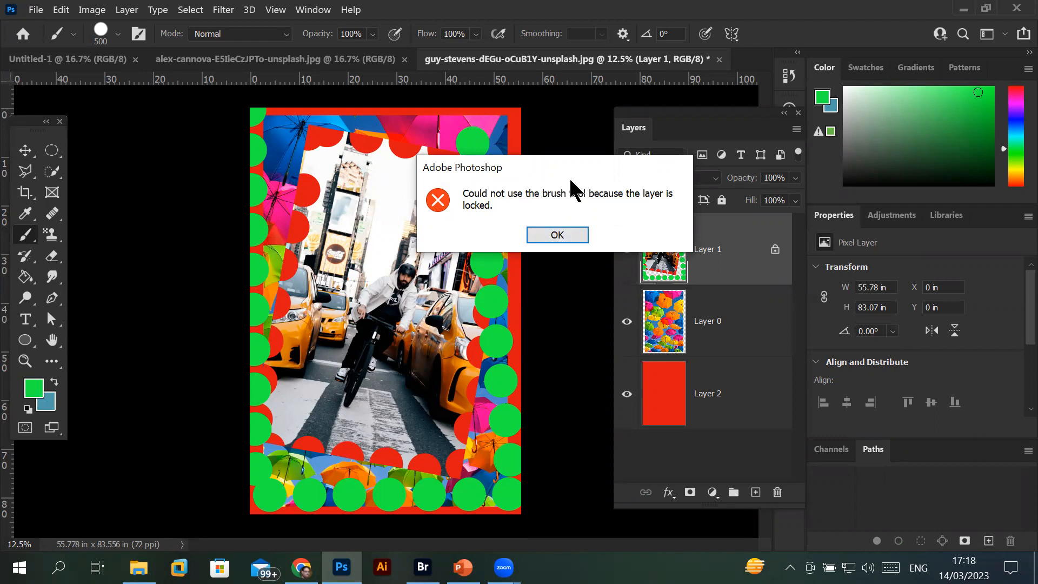
{"action": "left_click", "coordinate": [560, 233]}
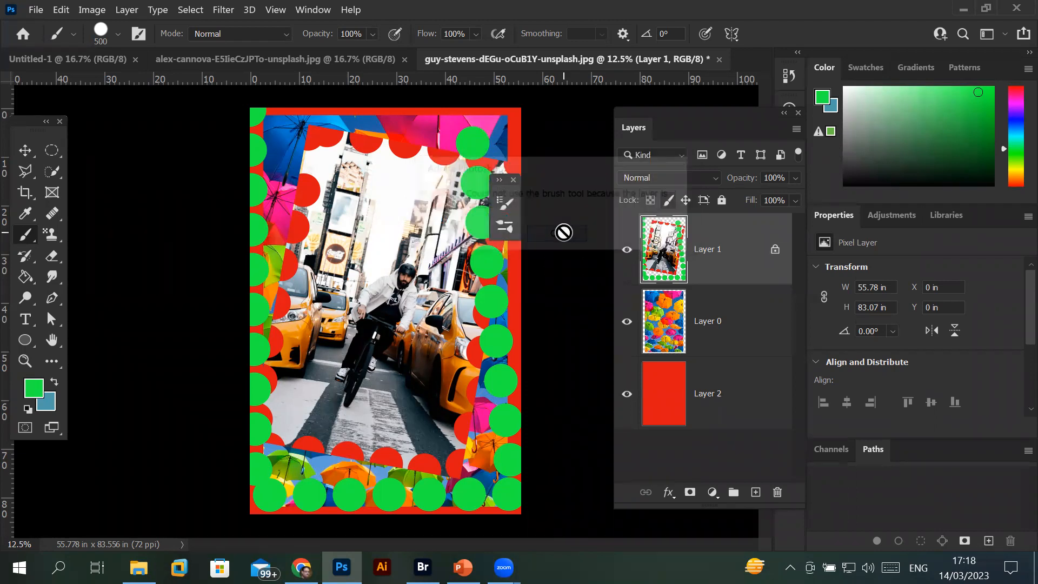
Paint green dots on Layer 0 at the canvas's upper-right corner and down its right edge
{"action": "left_click", "coordinate": [709, 325]}
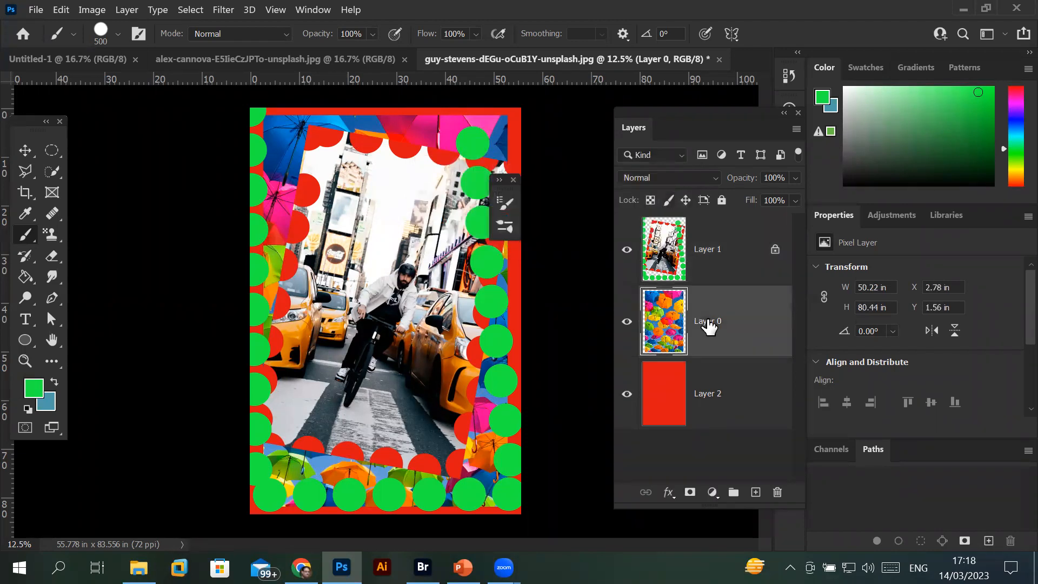
{"action": "left_click", "coordinate": [508, 124]}
{"action": "left_click", "coordinate": [514, 164]}
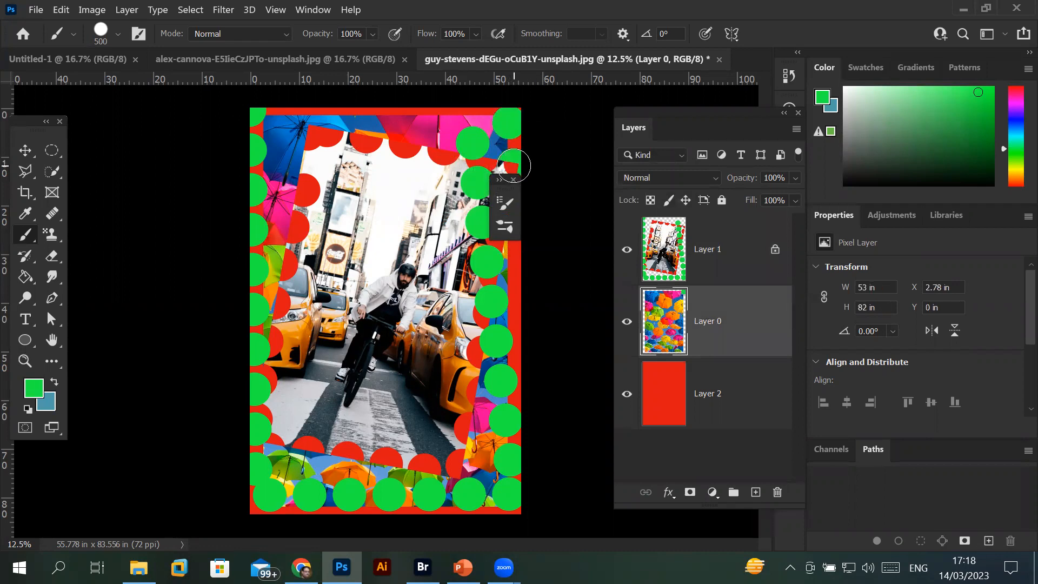
{"action": "left_click", "coordinate": [523, 266]}
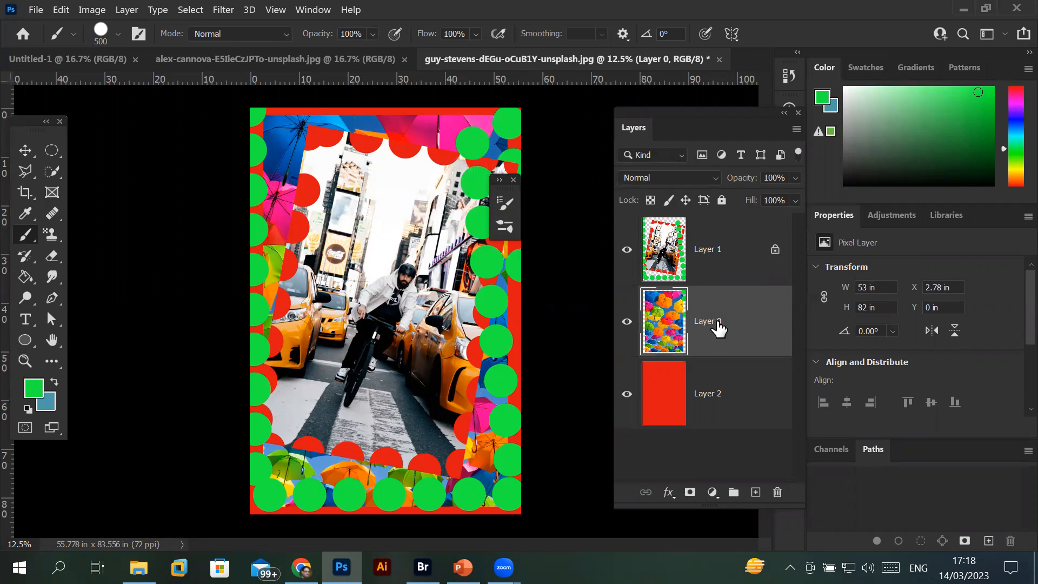
Lock and unlock the image pixels of Layer 0 and of Layer 2 in turn
{"action": "left_click", "coordinate": [669, 201]}
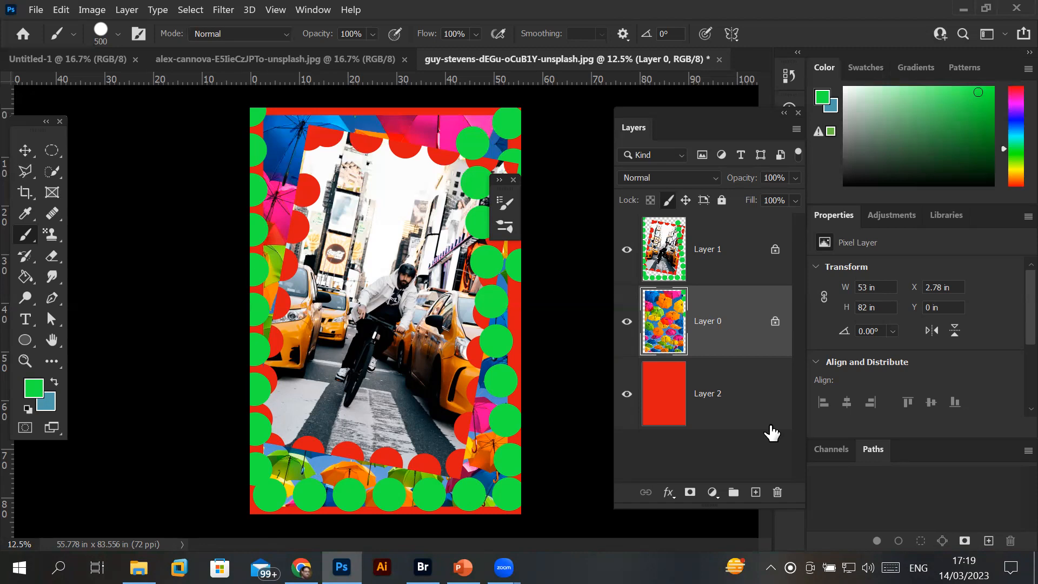
{"action": "left_click", "coordinate": [674, 204]}
{"action": "left_click", "coordinate": [720, 399]}
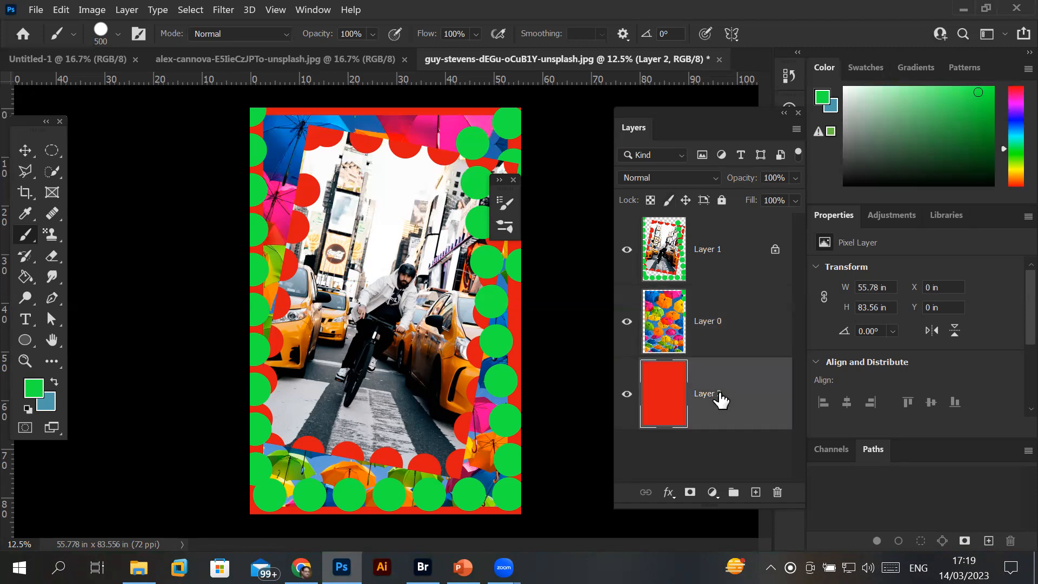
{"action": "left_click", "coordinate": [669, 201]}
{"action": "left_click", "coordinate": [776, 394]}
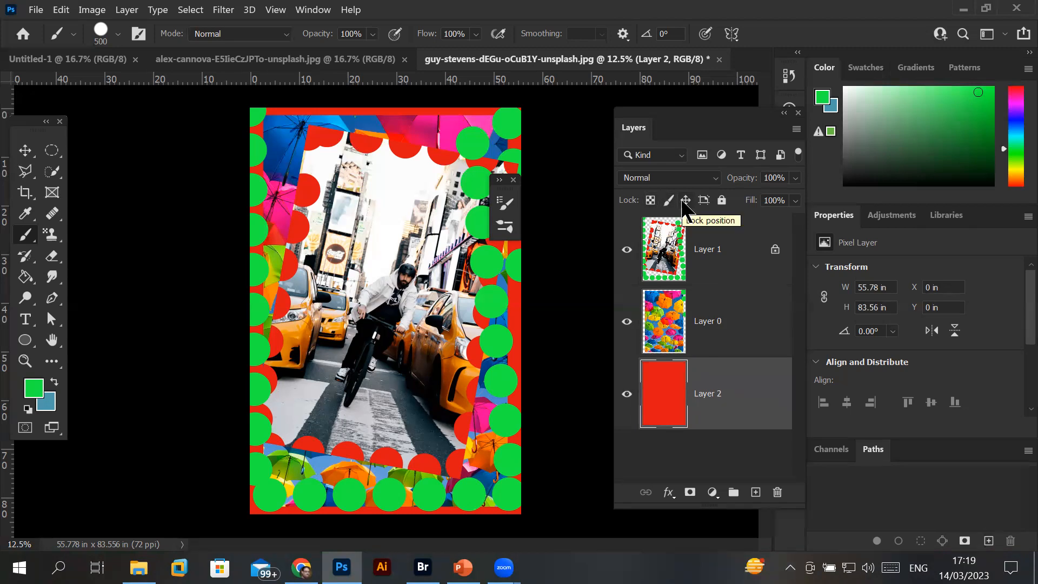
Move Layer 1 slightly right and up to about X 1.4 in, Y -1.1 in with the Move tool
{"action": "left_click", "coordinate": [717, 251]}
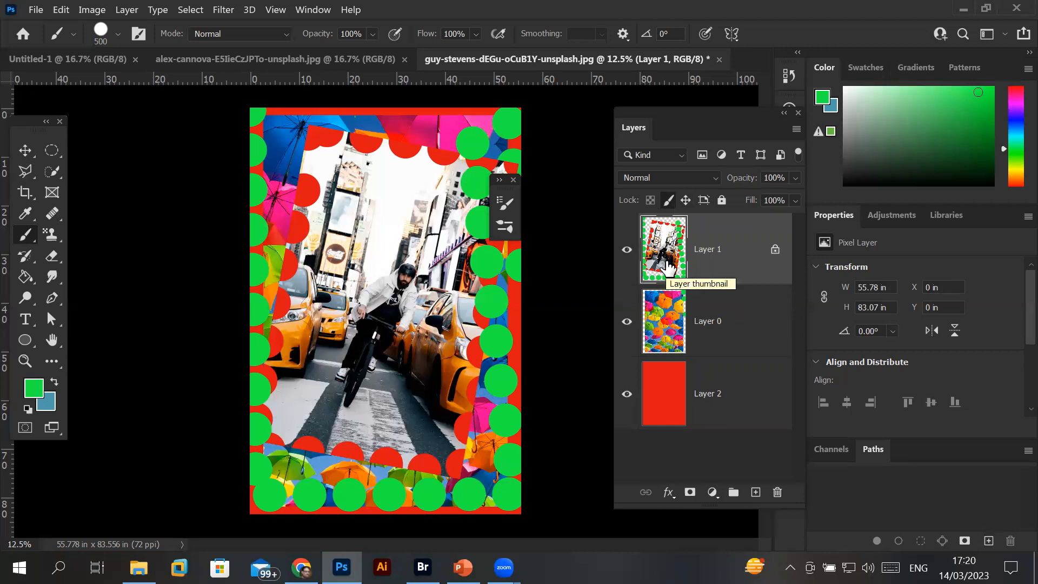
{"action": "left_click", "coordinate": [28, 154]}
{"action": "mouse_move", "coordinate": [368, 241]}
{"action": "left_mouse_down"}
{"action": "mouse_move", "coordinate": [338, 292]}
{"action": "mouse_move", "coordinate": [323, 281]}
{"action": "mouse_move", "coordinate": [325, 246]}
{"action": "mouse_move", "coordinate": [397, 200]}
{"action": "mouse_move", "coordinate": [361, 296]}
{"action": "mouse_move", "coordinate": [384, 222]}
{"action": "mouse_move", "coordinate": [378, 243]}
{"action": "left_mouse_up"}
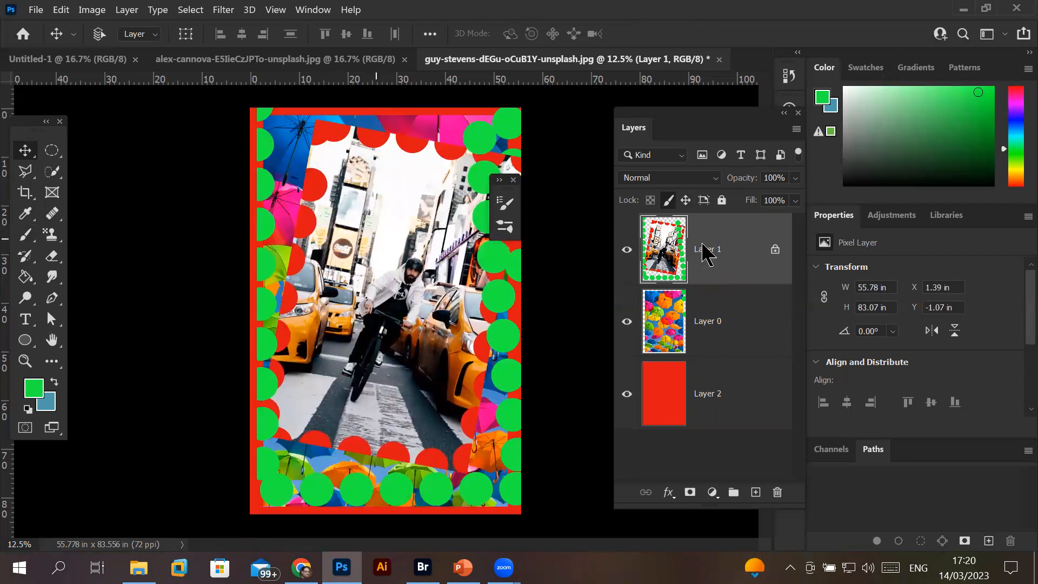
Lock Layer 1's position, try to move the layer, and unlock its position
{"action": "left_click", "coordinate": [686, 200]}
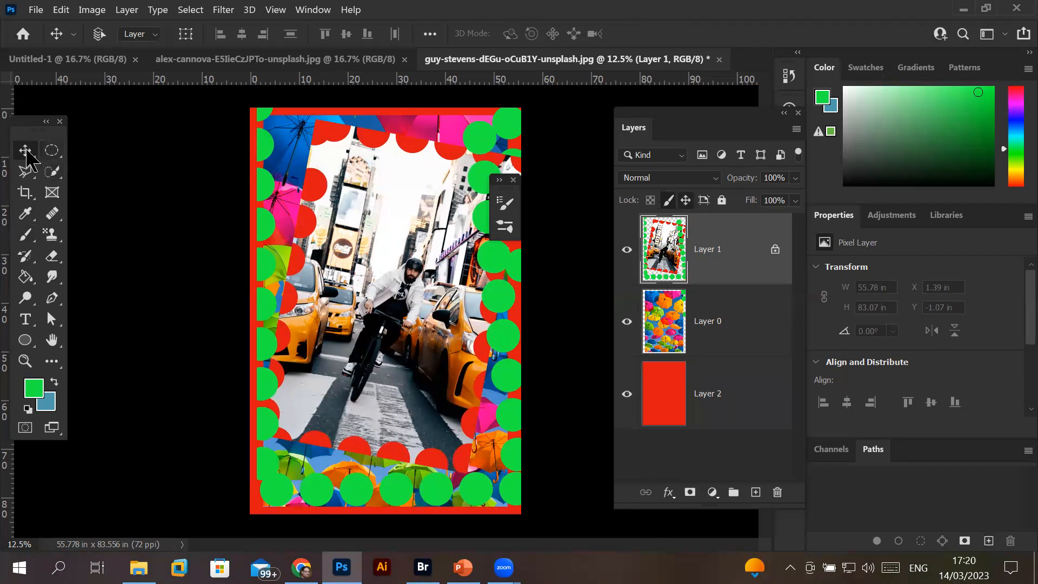
{"action": "left_click_drag", "start_coordinate": [375, 197], "coordinate": [459, 241]}
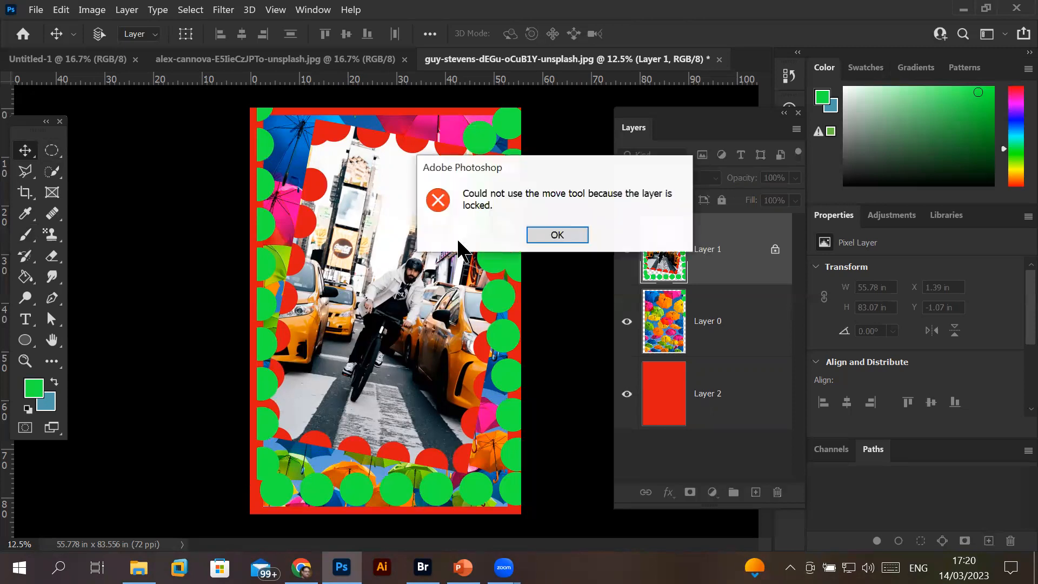
{"action": "left_click", "coordinate": [565, 229]}
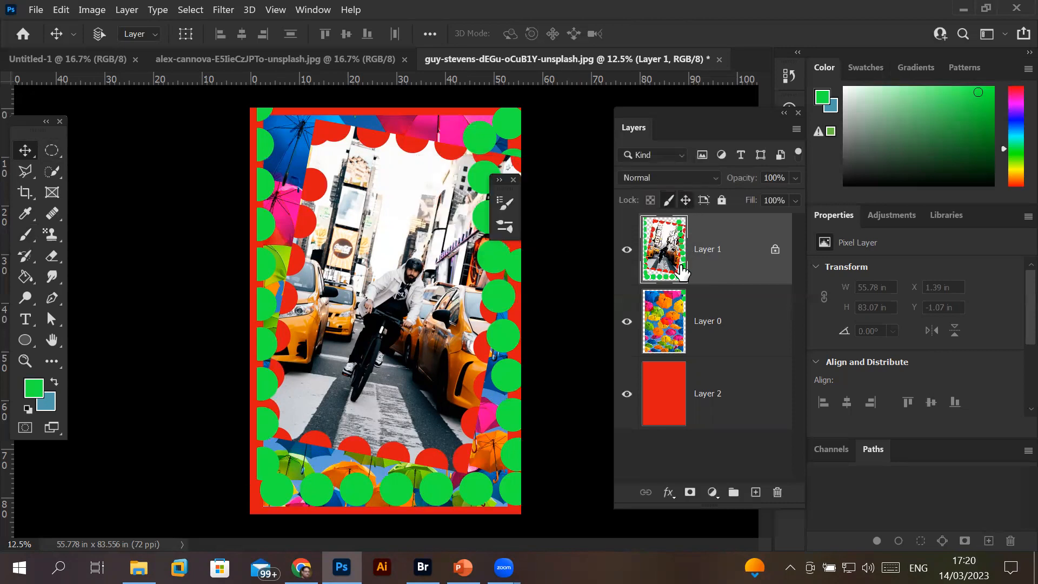
{"action": "left_click", "coordinate": [686, 202]}
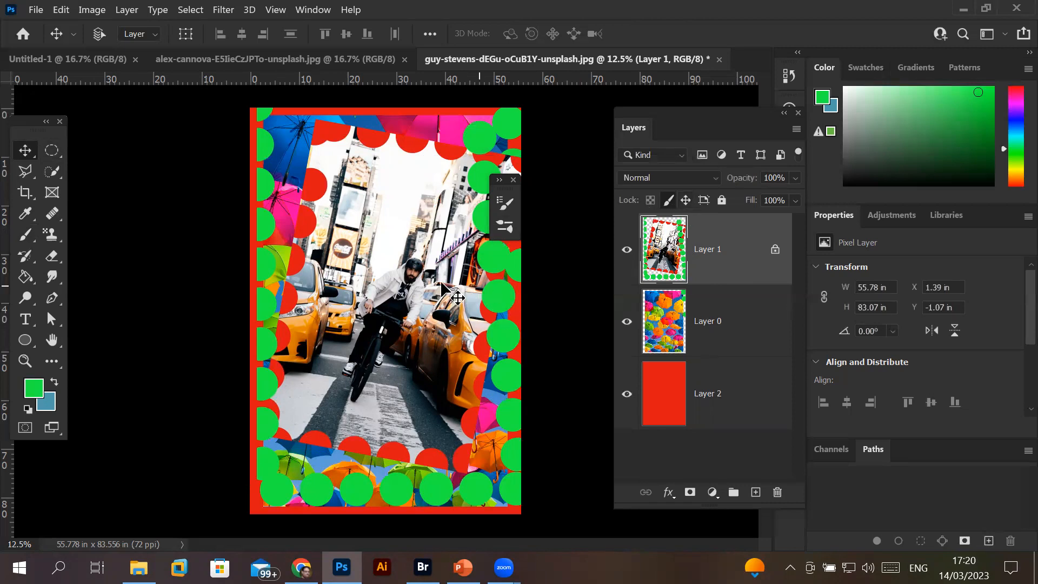
Move Layer 1 to about X 2.8 in, Y -2.7 in, and remove its image and transparent pixel locks
{"action": "left_click_drag", "start_coordinate": [430, 294], "coordinate": [451, 281]}
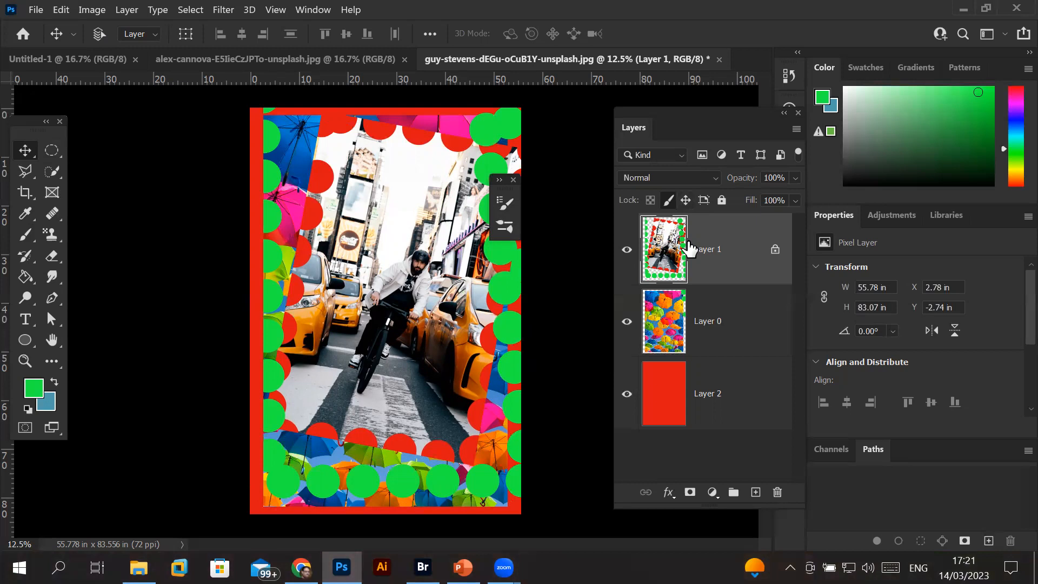
{"action": "left_click", "coordinate": [669, 201]}
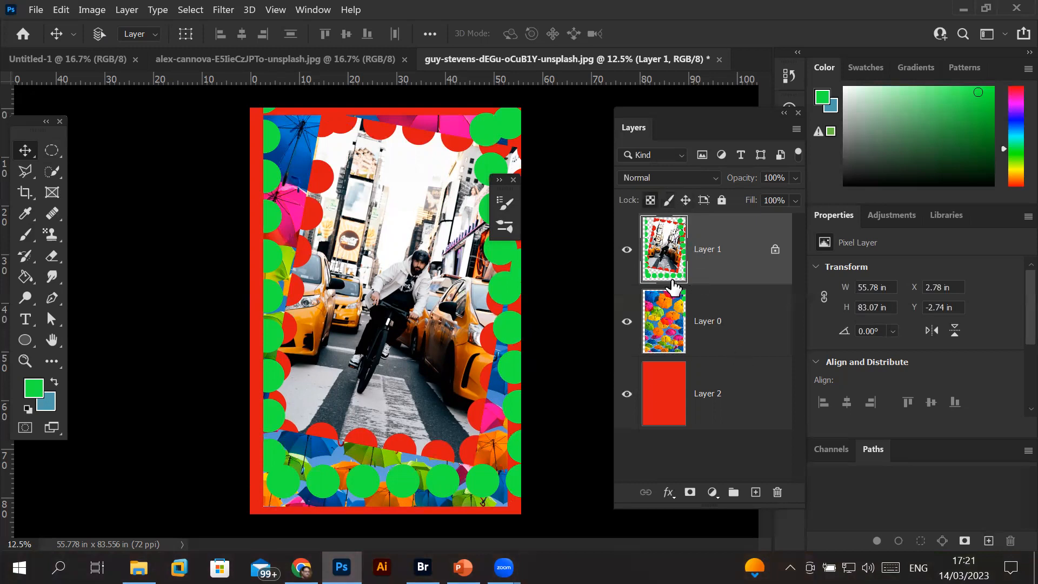
{"action": "left_click", "coordinate": [651, 200]}
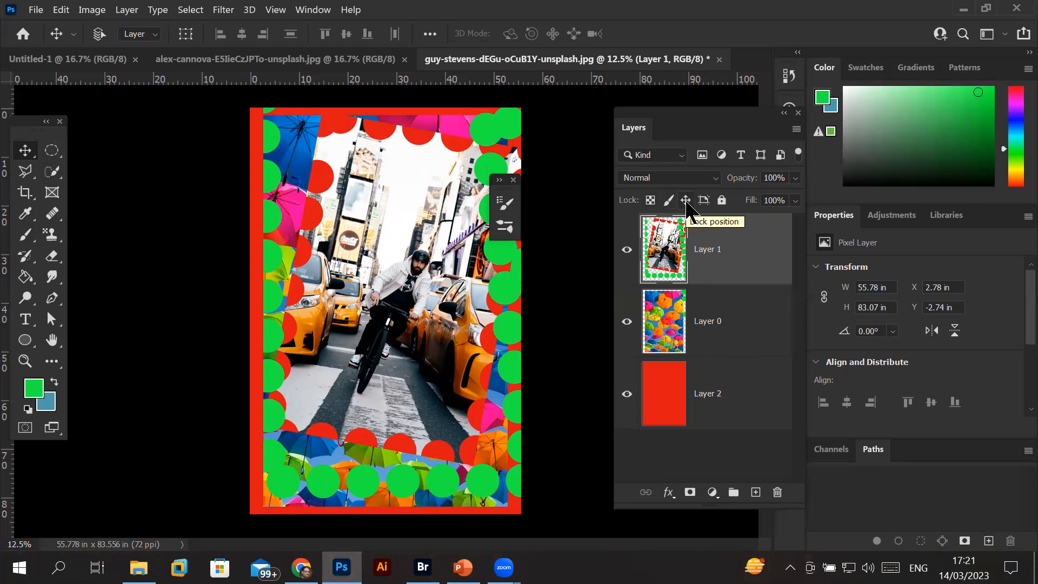
Free-transform Layer 1, scaling it down to about 61% and rotating it about -11.3°
{"action": "key", "text": "ctrl"}
{"action": "key", "text": "ctrl+t"}
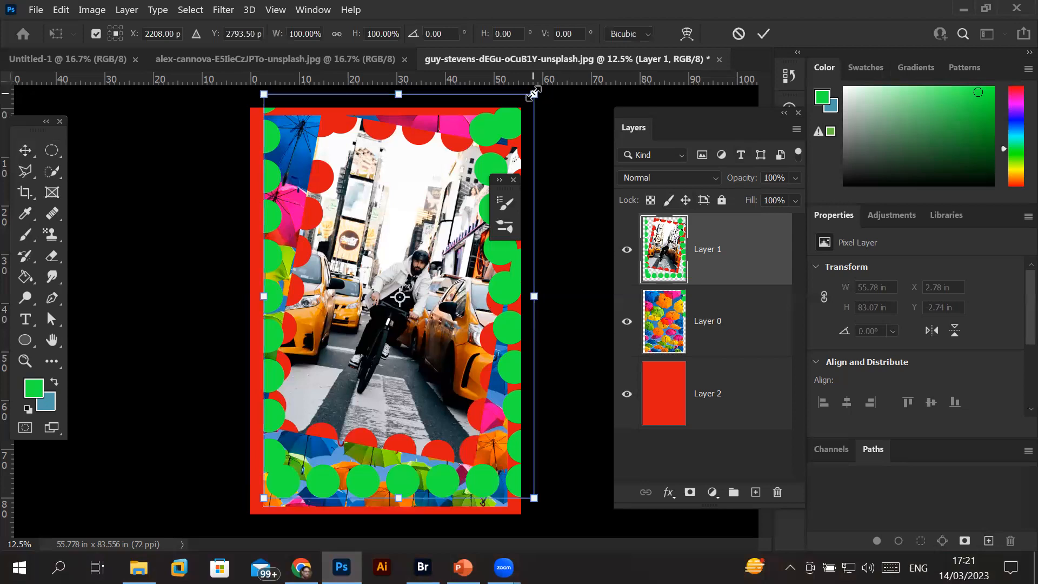
{"action": "left_click_drag", "start_coordinate": [533, 94], "coordinate": [455, 149]}
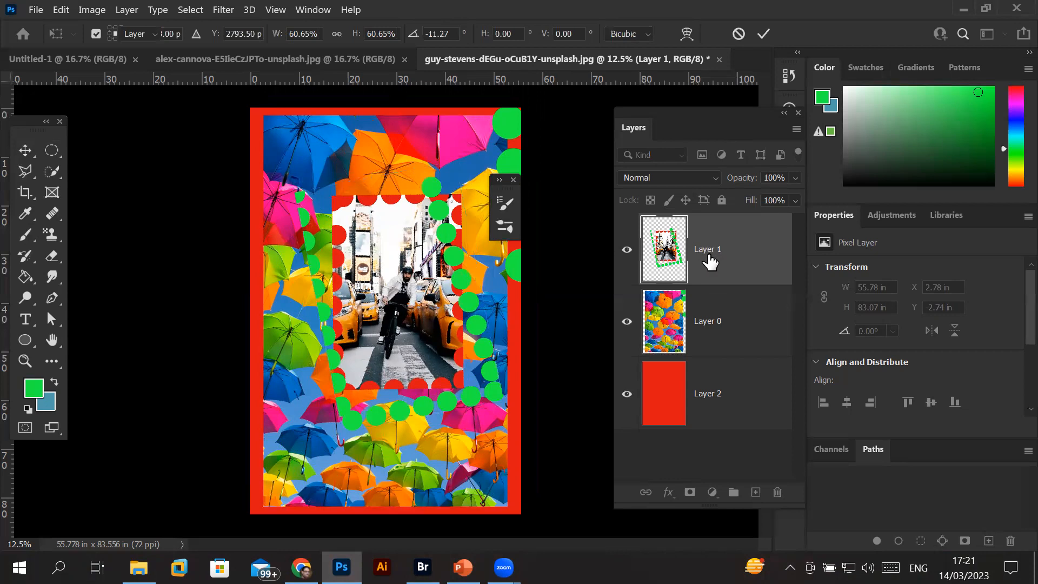
{"action": "key", "text": "Return"}
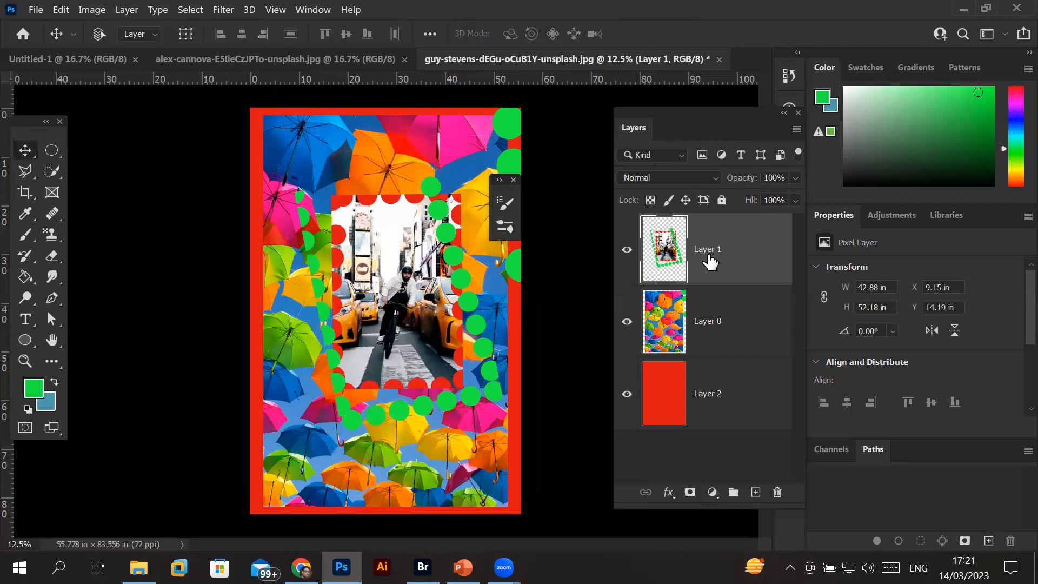
Lock the positions of Layer 1 and Layer 0, after moving Layer 0 left to about X 1.39 in
{"action": "left_click", "coordinate": [686, 201]}
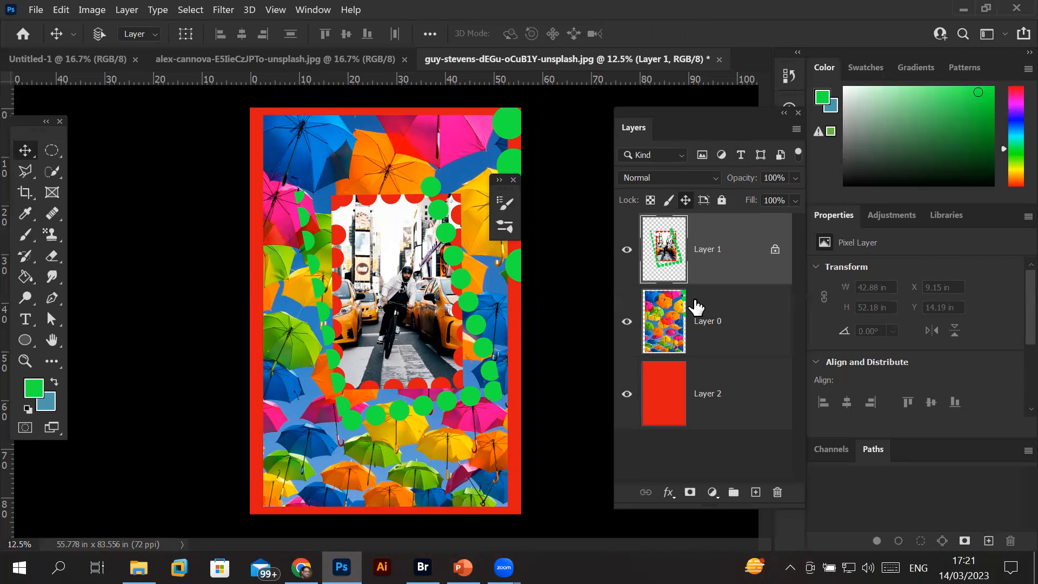
{"action": "left_click", "coordinate": [699, 331]}
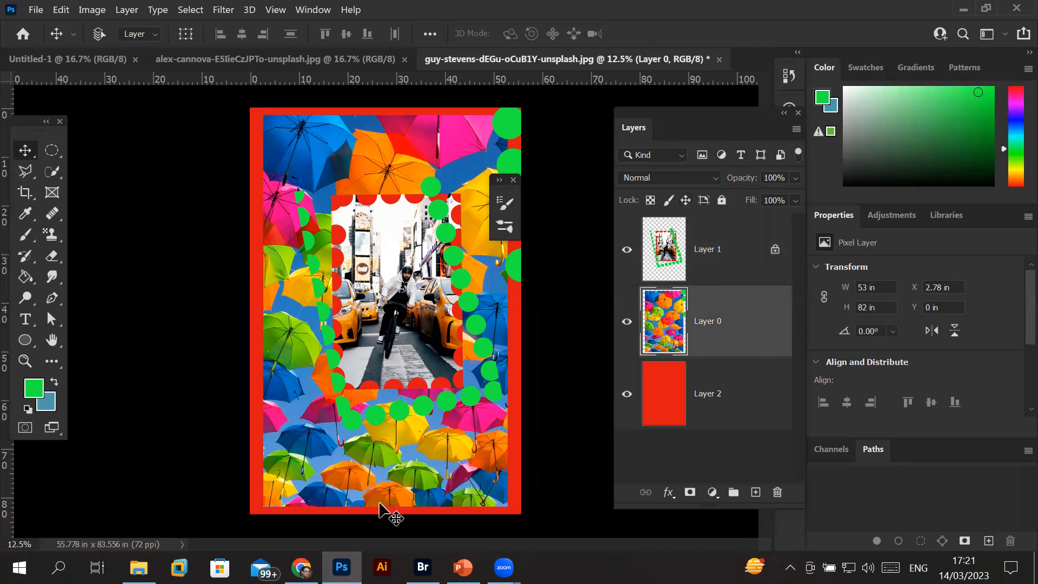
{"action": "mouse_move", "coordinate": [312, 452]}
{"action": "left_mouse_down"}
{"action": "mouse_move", "coordinate": [269, 439]}
{"action": "mouse_move", "coordinate": [254, 478]}
{"action": "mouse_move", "coordinate": [427, 468]}
{"action": "mouse_move", "coordinate": [304, 452]}
{"action": "left_mouse_up"}
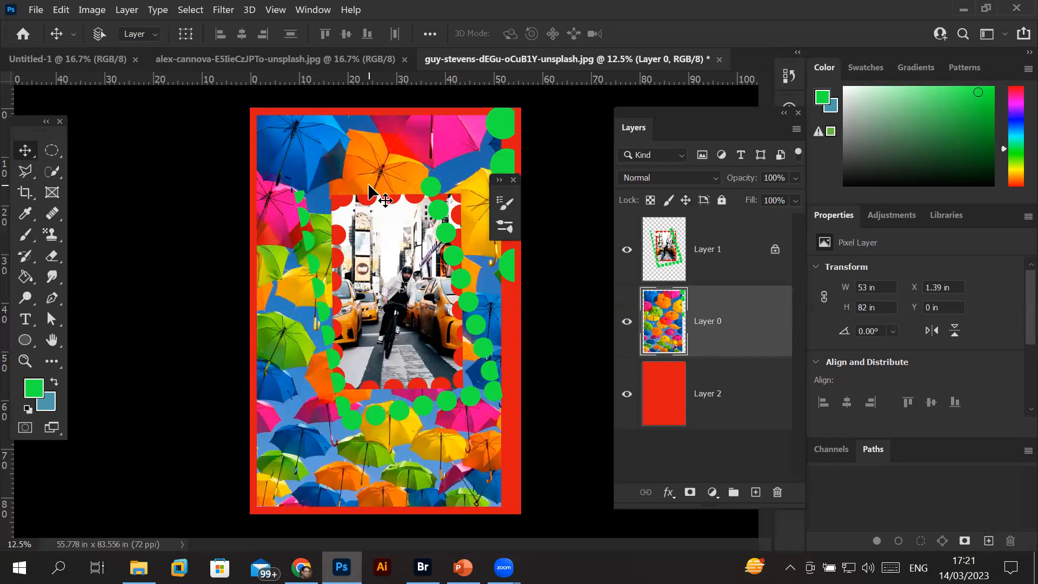
{"action": "left_click", "coordinate": [685, 200]}
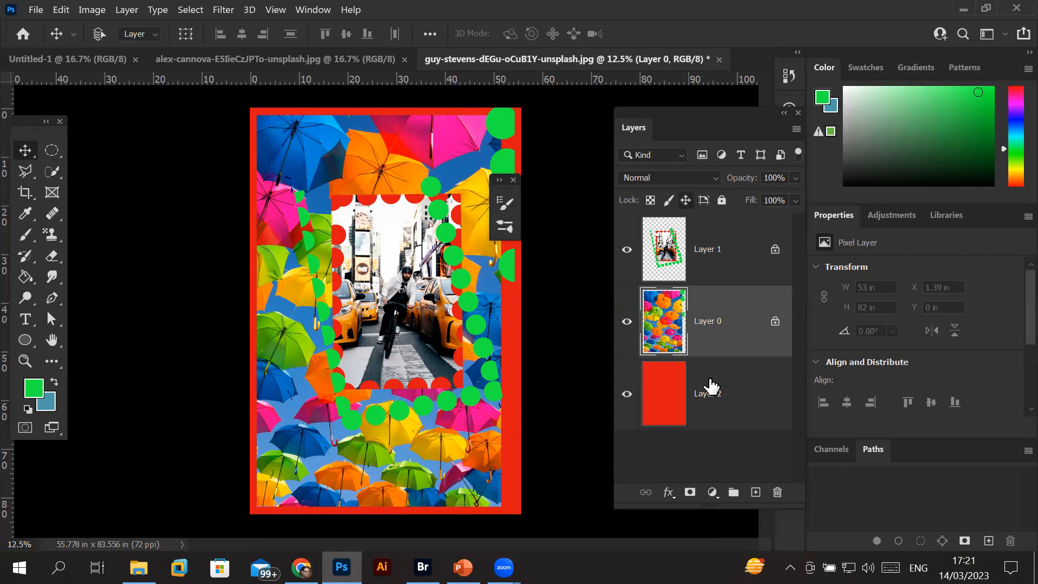
Remove the position locks from Layer 1 and Layer 0
{"action": "left_click", "coordinate": [737, 257]}
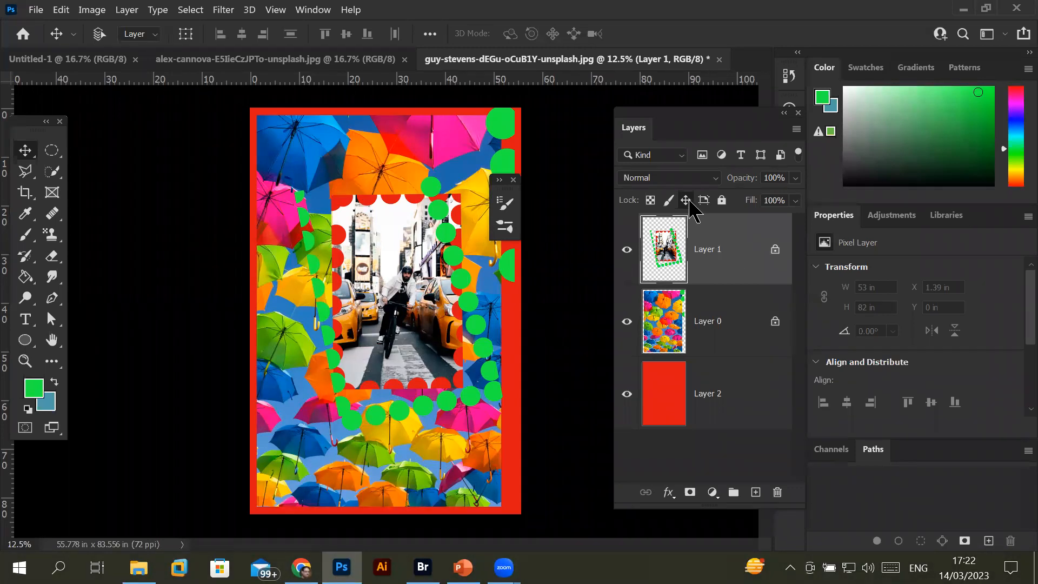
{"action": "left_click", "coordinate": [704, 334]}
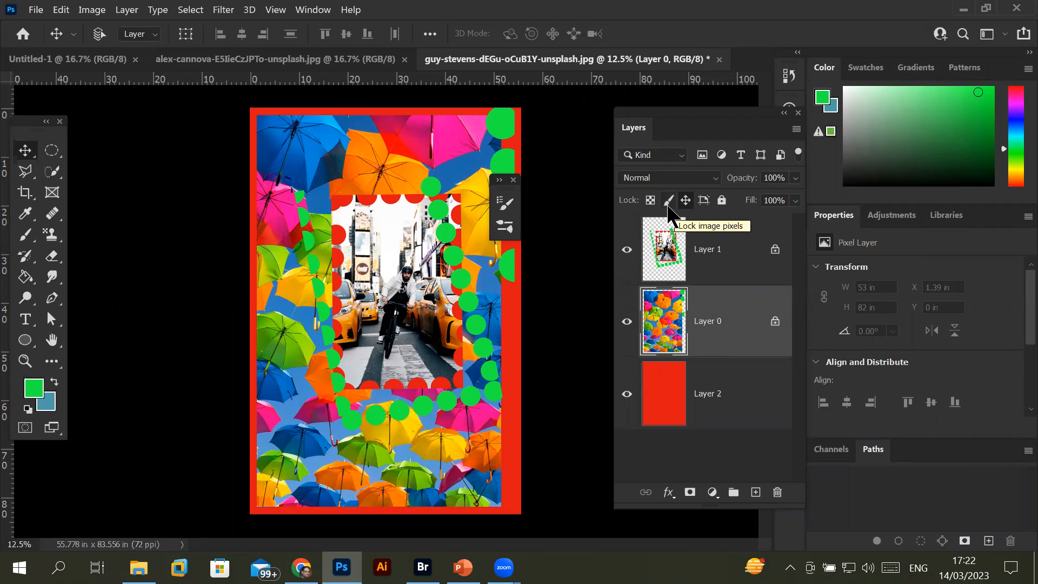
{"action": "left_click", "coordinate": [723, 262]}
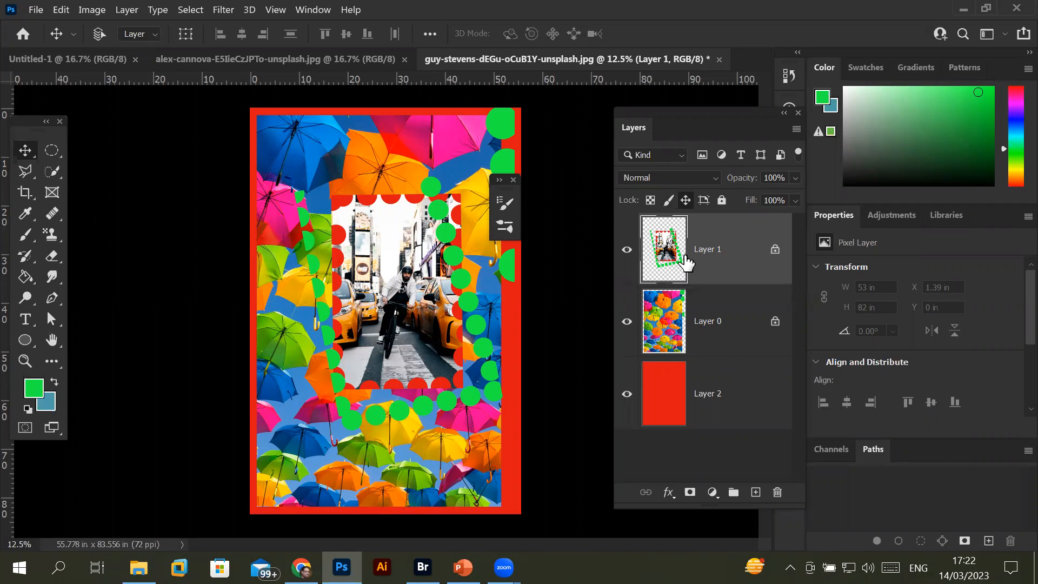
{"action": "left_click", "coordinate": [775, 250]}
{"action": "left_click", "coordinate": [775, 322]}
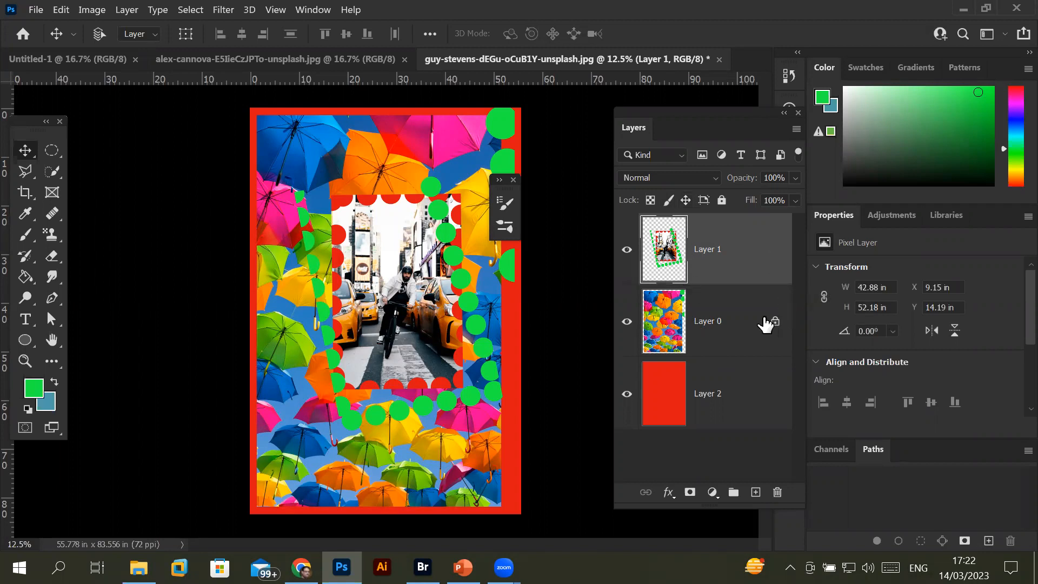
Toggle Layer 1's artboard auto-nesting lock on and off, and fully lock Layer 1, Layer 0 and Layer 2
{"action": "left_click", "coordinate": [704, 200]}
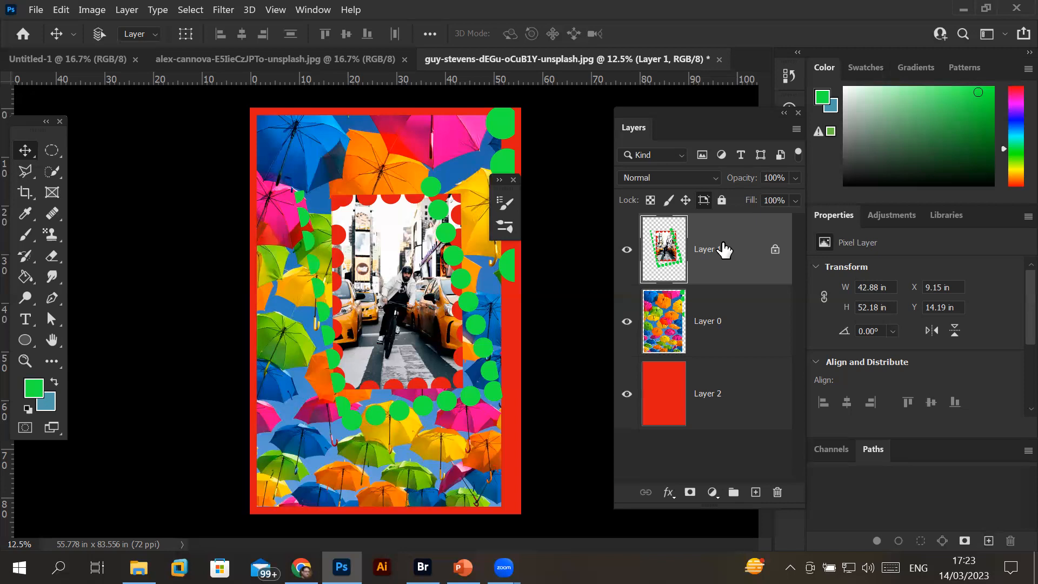
{"action": "left_click", "coordinate": [704, 201]}
{"action": "left_click", "coordinate": [722, 201]}
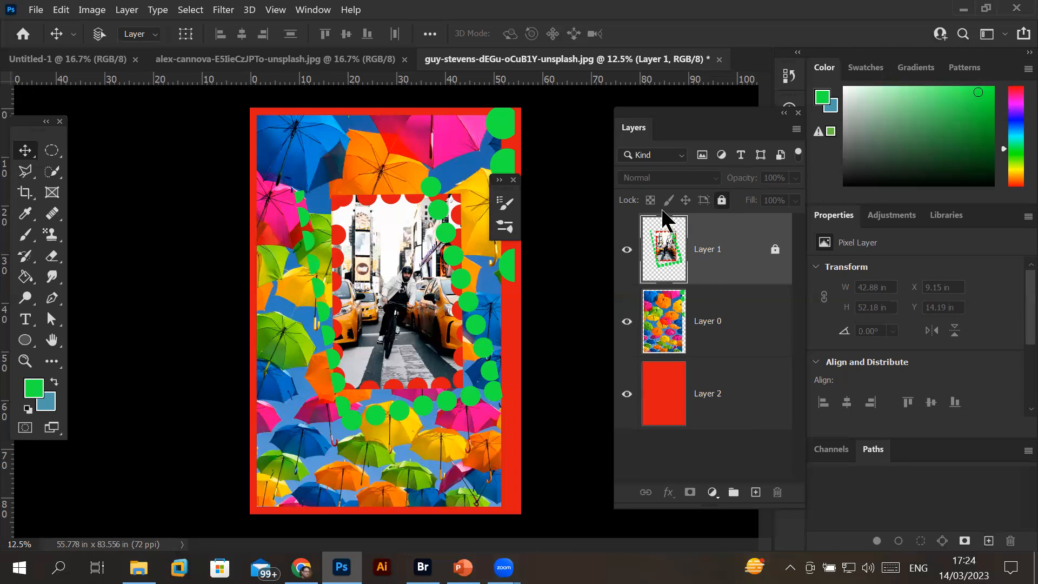
{"action": "left_click", "coordinate": [747, 324]}
{"action": "left_click", "coordinate": [721, 200]}
{"action": "left_click", "coordinate": [745, 376]}
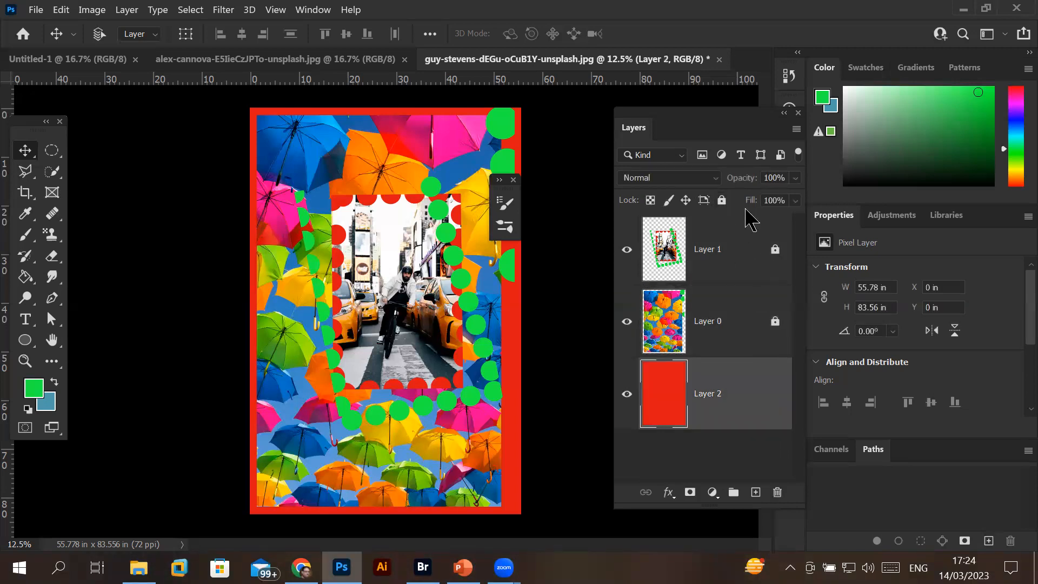
{"action": "left_click", "coordinate": [722, 201]}
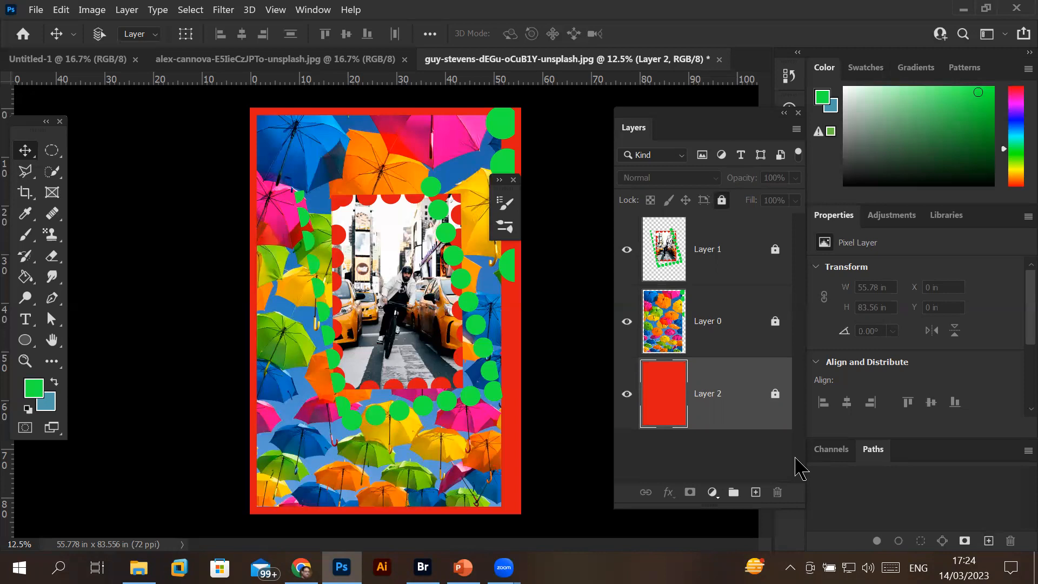
Try to move the fully locked Layer 1 with the Move tool
{"action": "left_click", "coordinate": [721, 260]}
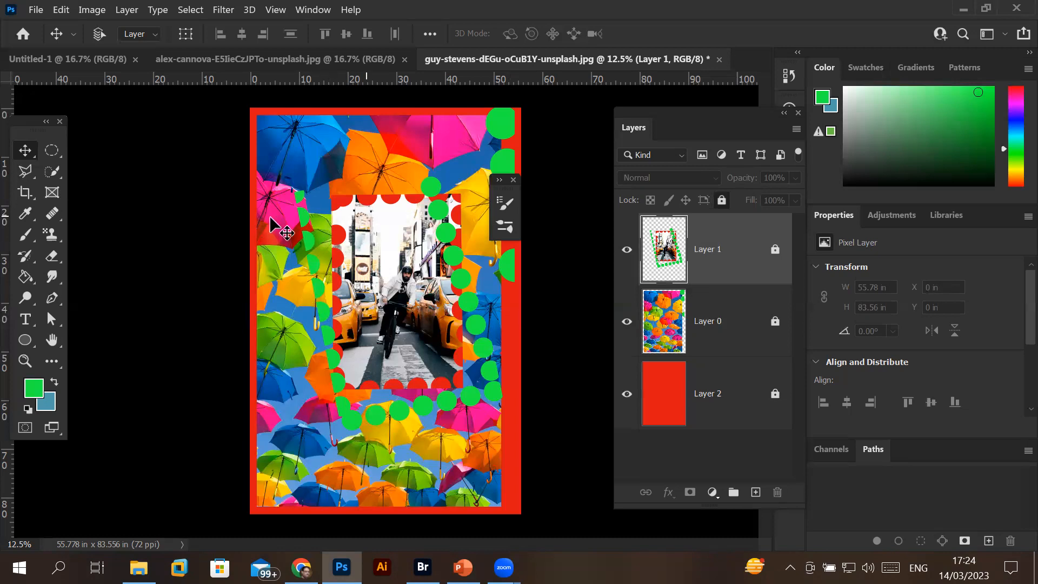
{"action": "key", "text": "ctrl"}
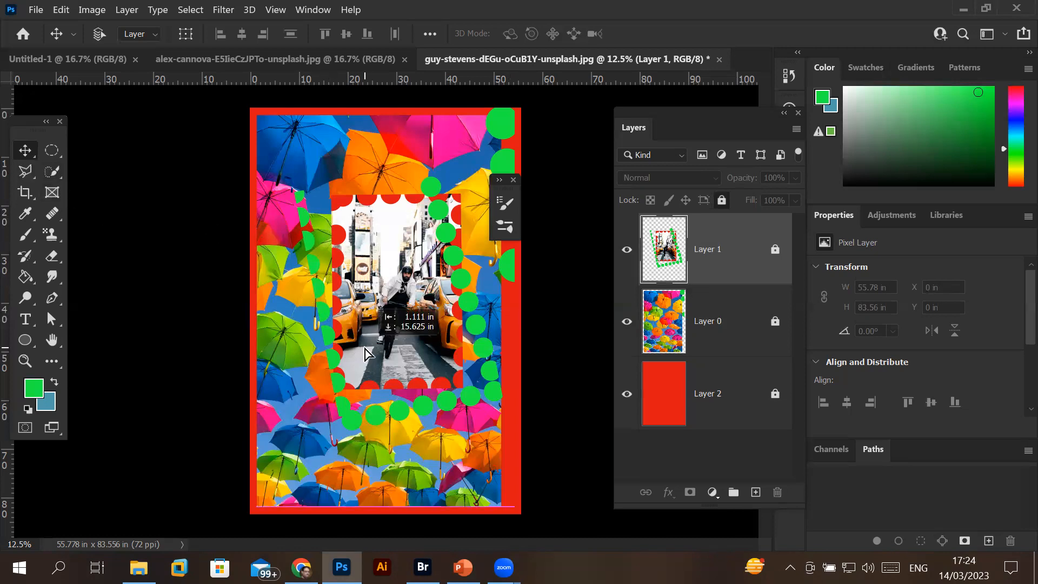
{"action": "left_click", "coordinate": [366, 349]}
{"action": "left_click", "coordinate": [557, 234]}
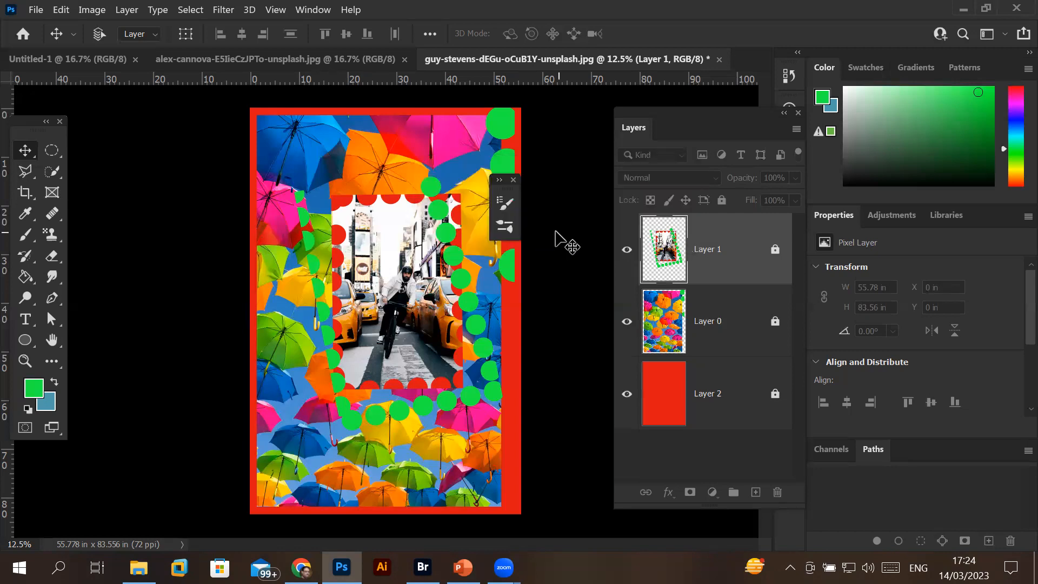
Switch to the Brush tool and try it on the fully locked Layer 1, Layer 0 and Layer 2
{"action": "left_click", "coordinate": [25, 234]}
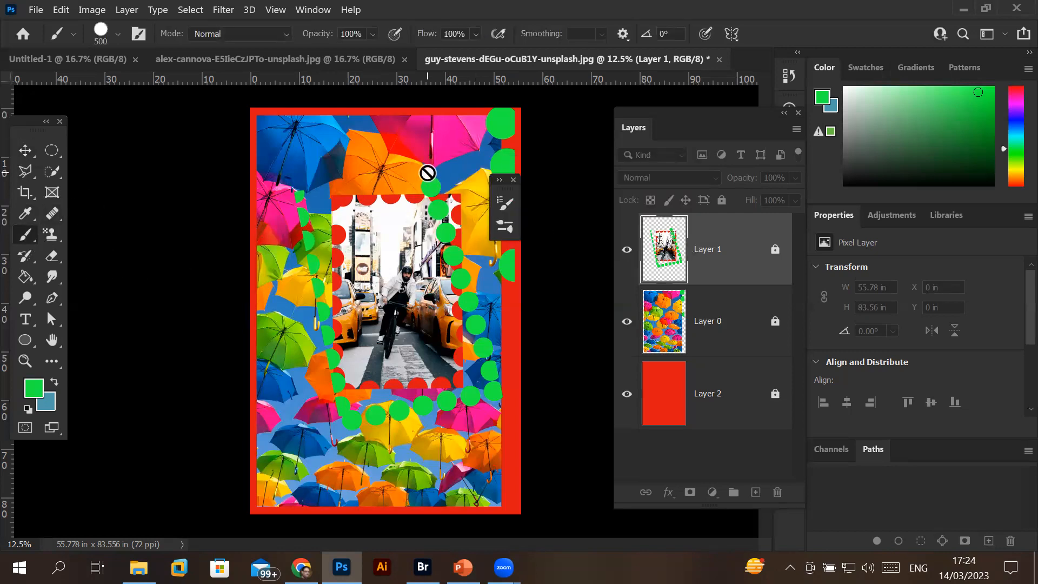
{"action": "left_click", "coordinate": [671, 323]}
{"action": "left_click", "coordinate": [697, 400]}
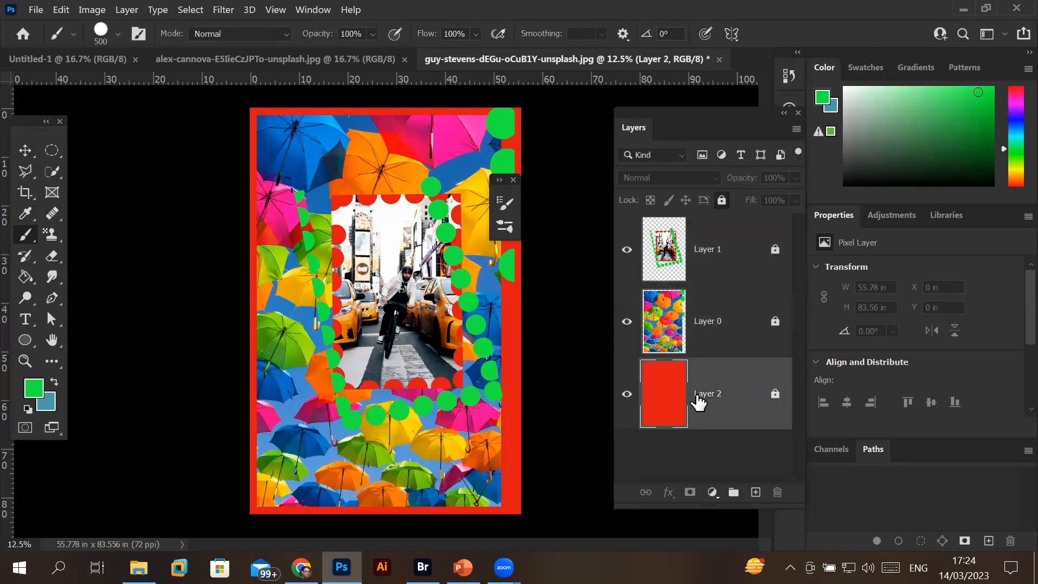
{"action": "left_click", "coordinate": [702, 341]}
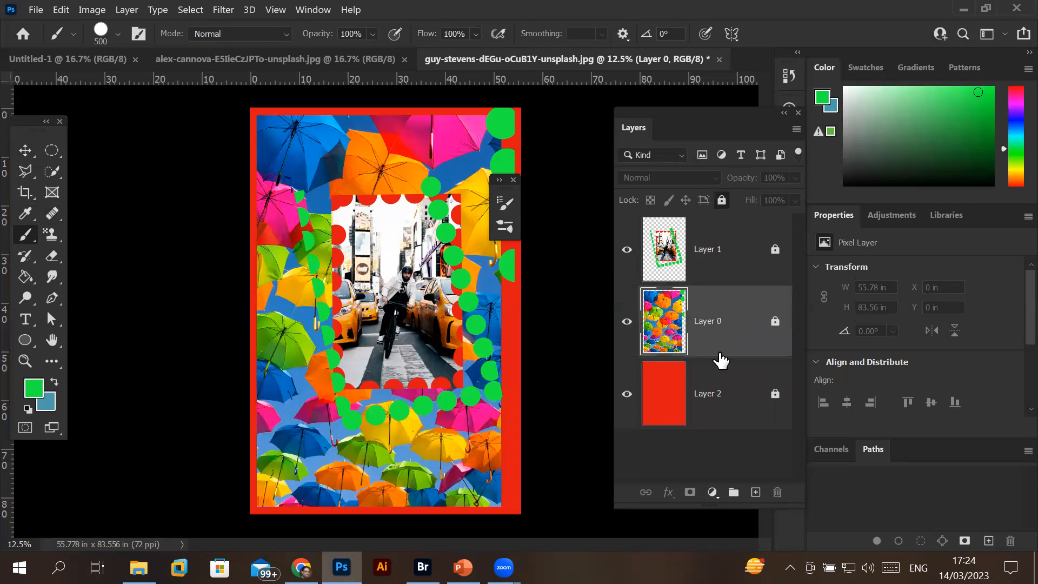
Unlock Layer 2 and paint green dots around its edges with the 500 px brush
{"action": "left_click", "coordinate": [776, 395]}
{"action": "left_click", "coordinate": [709, 399]}
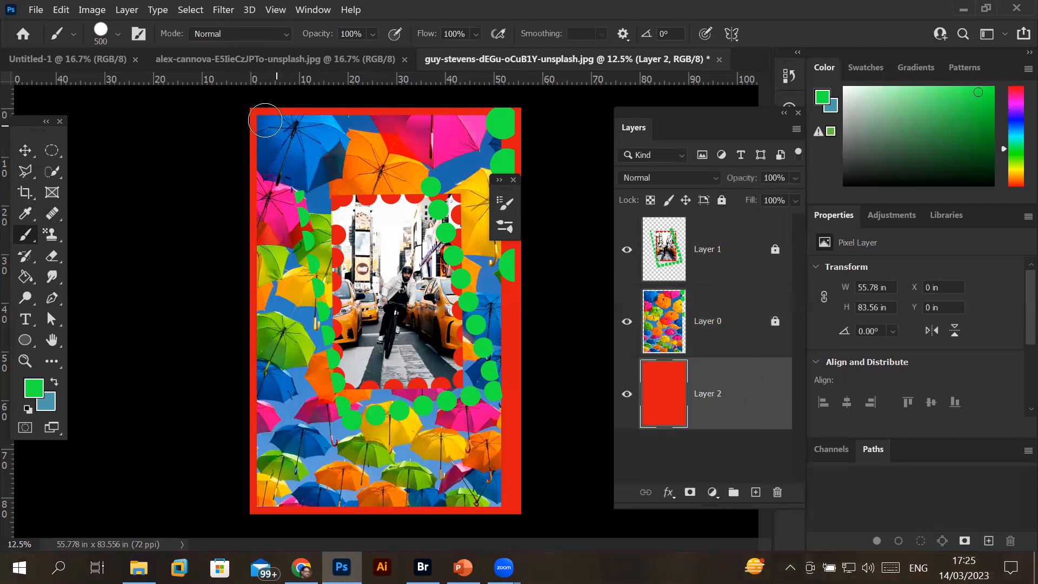
{"action": "mouse_move", "coordinate": [252, 117]}
{"action": "left_mouse_down"}
{"action": "mouse_move", "coordinate": [266, 511]}
{"action": "mouse_move", "coordinate": [530, 500]}
{"action": "mouse_move", "coordinate": [513, 384]}
{"action": "mouse_move", "coordinate": [509, 110]}
{"action": "mouse_move", "coordinate": [214, 111]}
{"action": "left_mouse_up"}
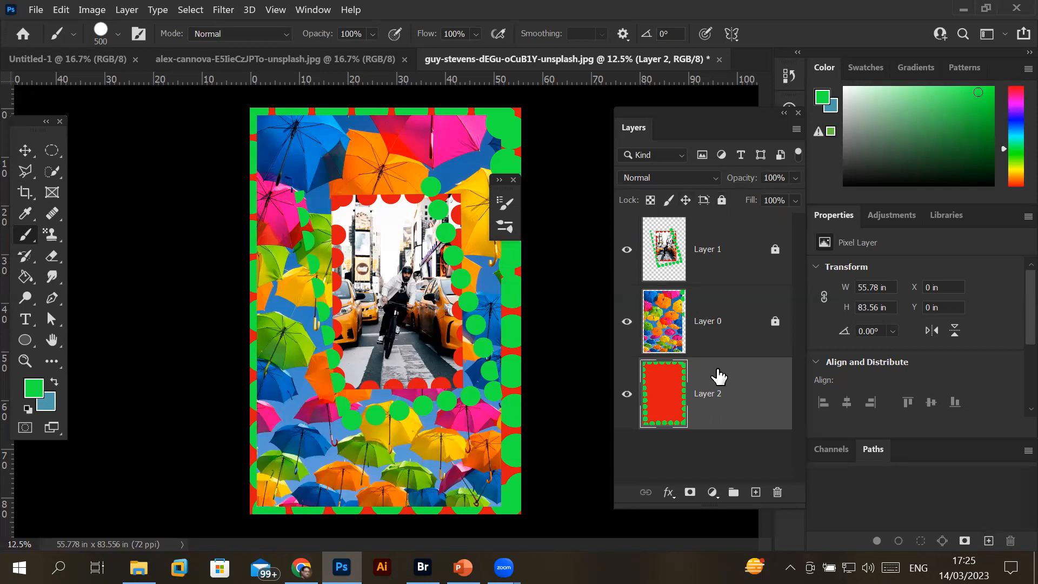
{"action": "left_click", "coordinate": [713, 495]}
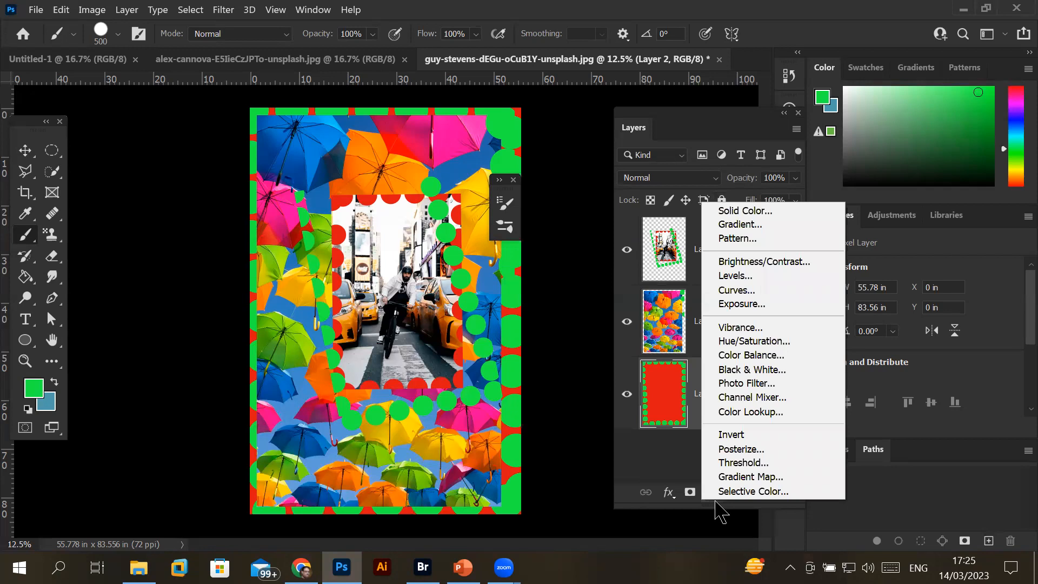
{"action": "left_click", "coordinate": [671, 493]}
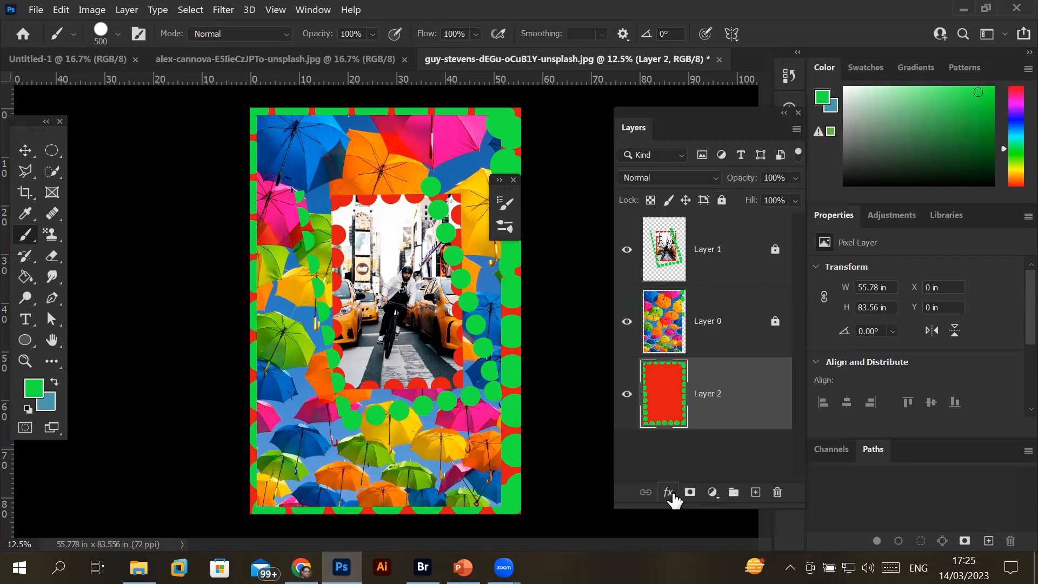
{"action": "left_click", "coordinate": [670, 492]}
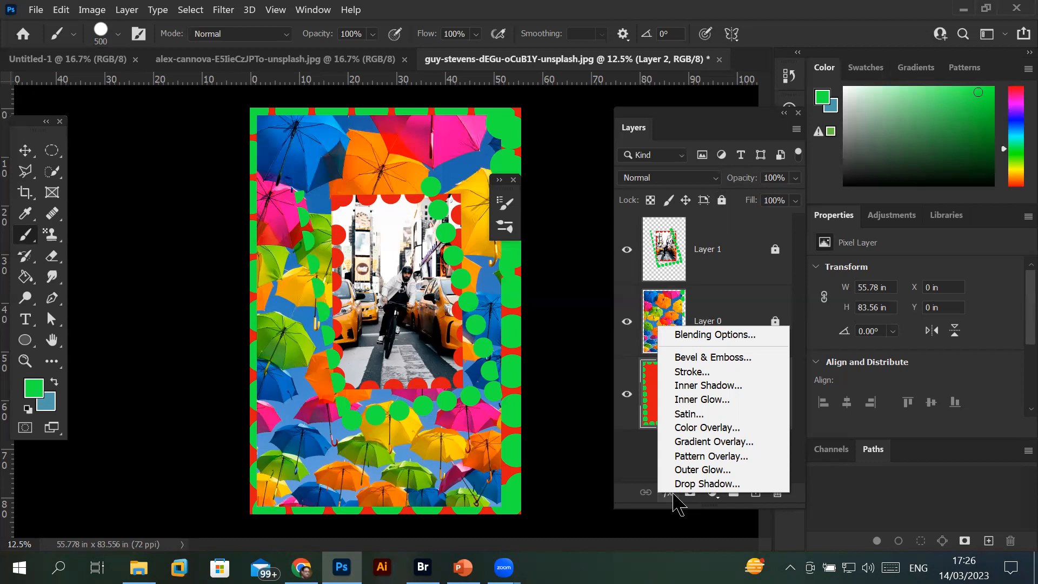
{"action": "left_click", "coordinate": [657, 315]}
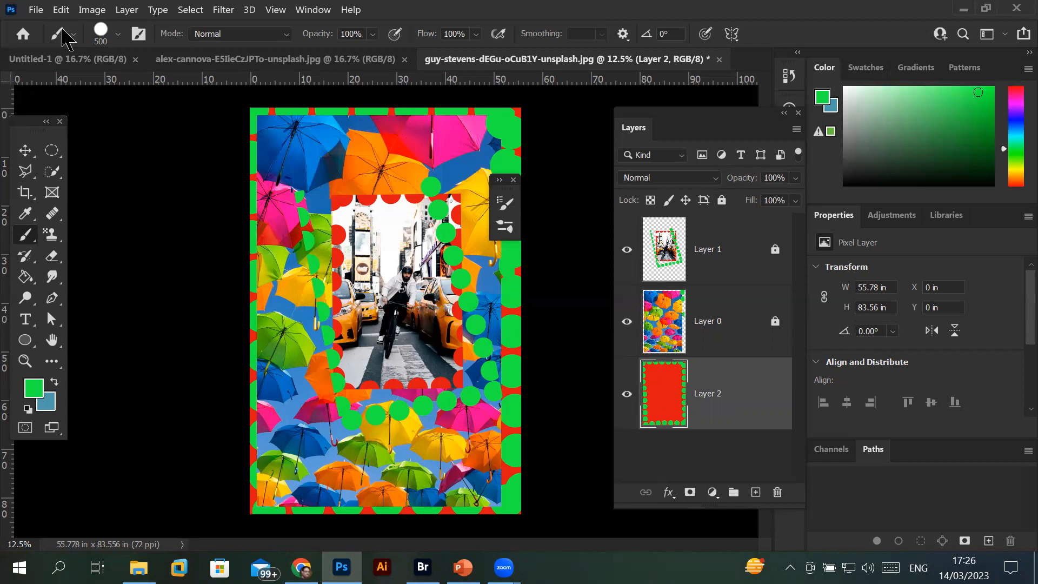
Close all open documents and create a new A4 document, 210 × 297 mm at 300 ppi
{"action": "left_click", "coordinate": [36, 9]}
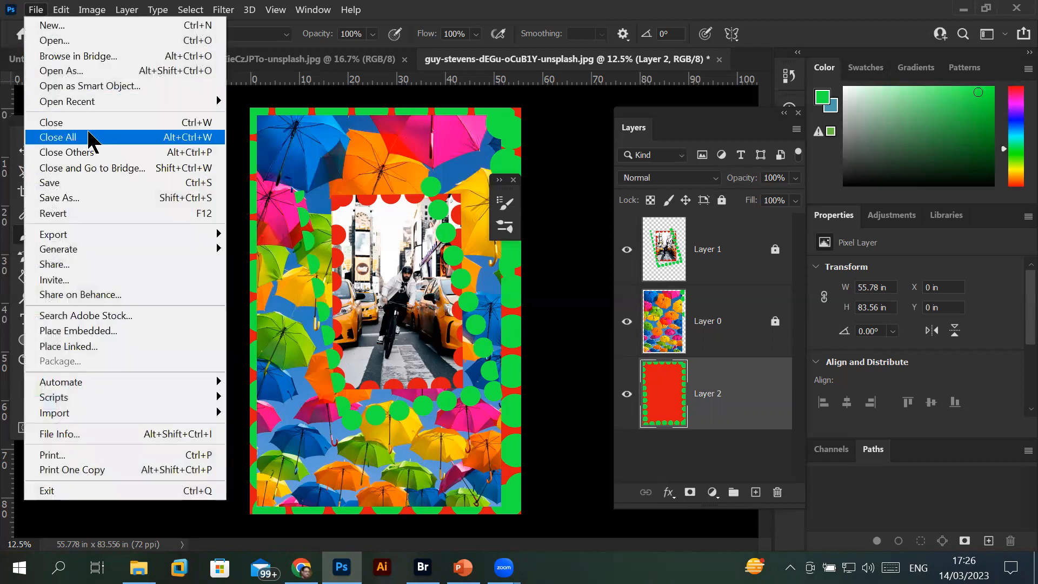
{"action": "left_click", "coordinate": [59, 136]}
{"action": "left_click", "coordinate": [556, 233]}
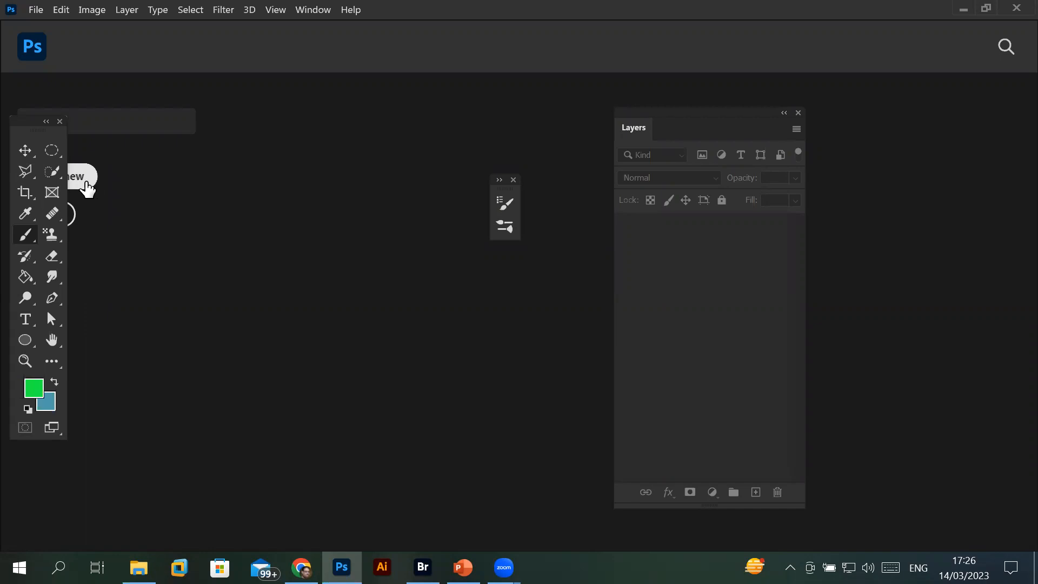
{"action": "left_click", "coordinate": [92, 188]}
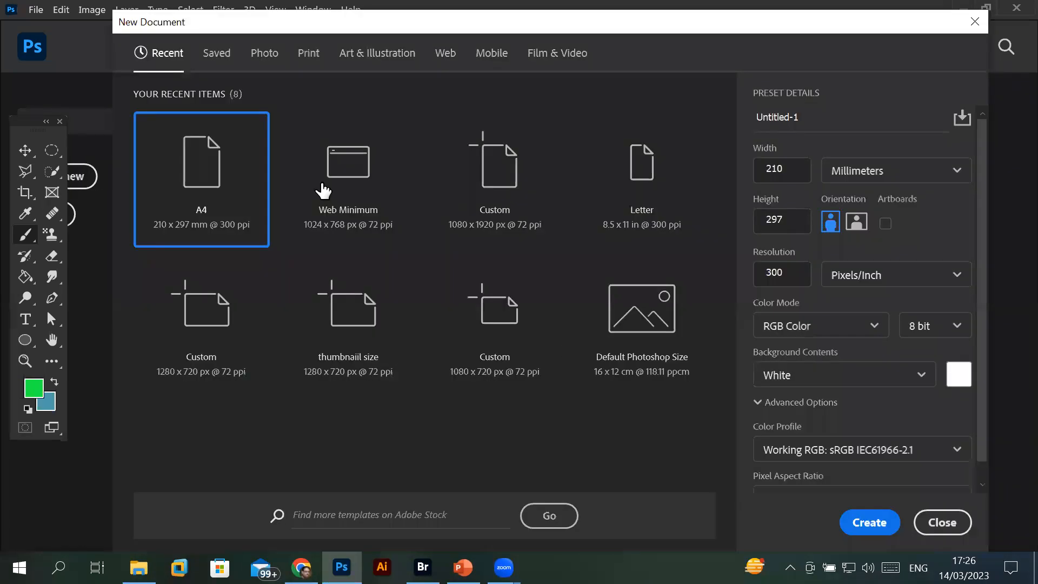
{"action": "double_click", "coordinate": [199, 145]}
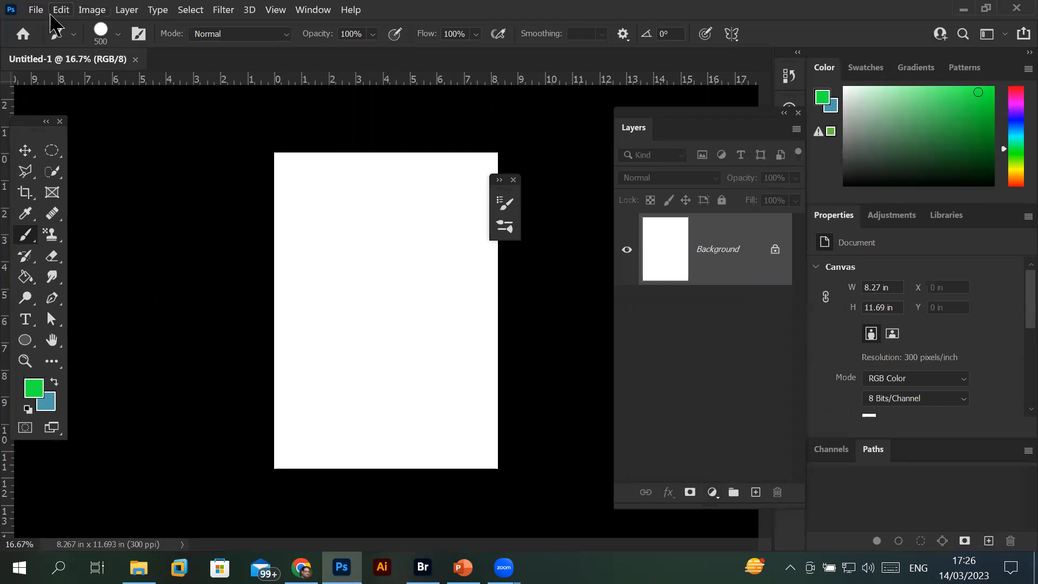
Browse the Models folder in Bridge and open the photo of the woman before an ornate doorway in Photoshop
{"action": "left_click", "coordinate": [52, 15]}
{"action": "mouse_move", "coordinate": [35, 10]}
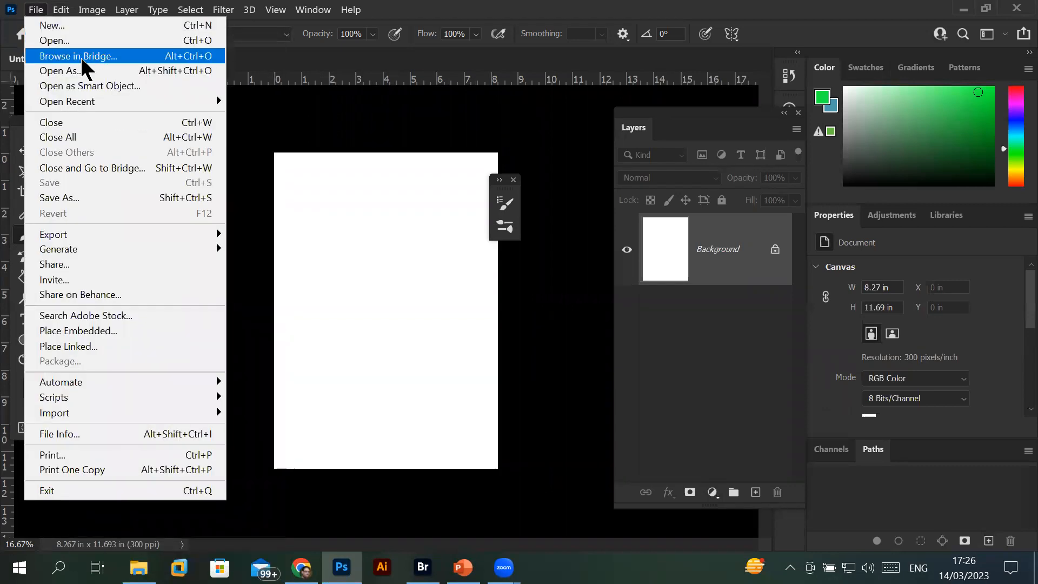
{"action": "left_click", "coordinate": [81, 62]}
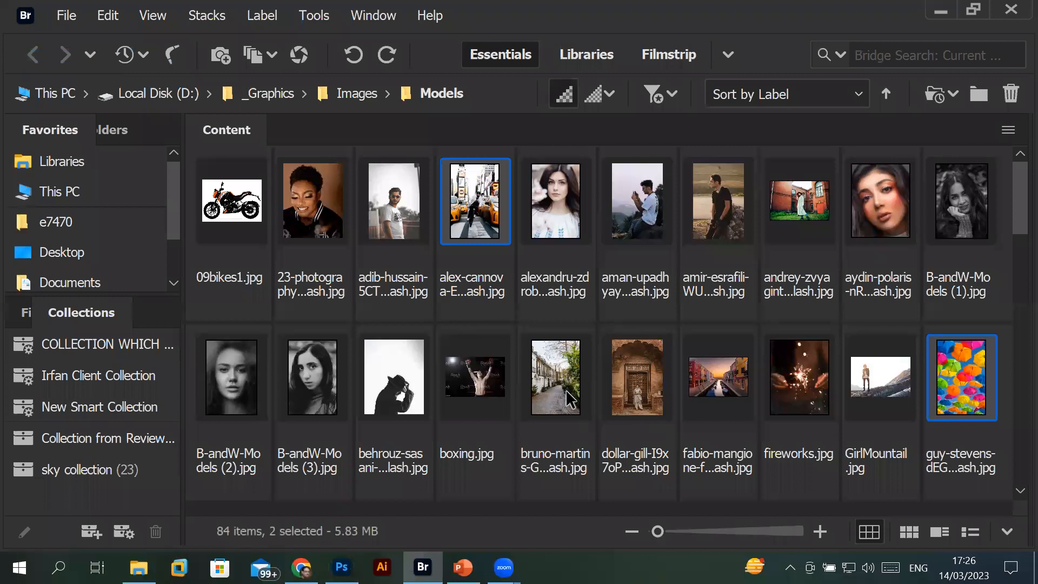
{"action": "scroll", "coordinate": [579, 405], "scroll_direction": "down", "scroll_amount": 1}
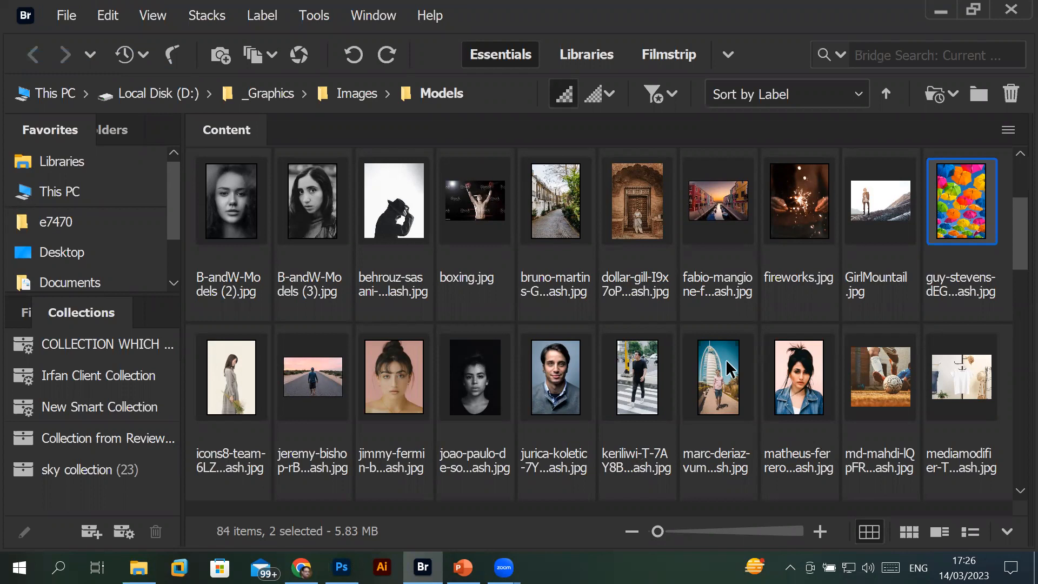
{"action": "left_click", "coordinate": [816, 390]}
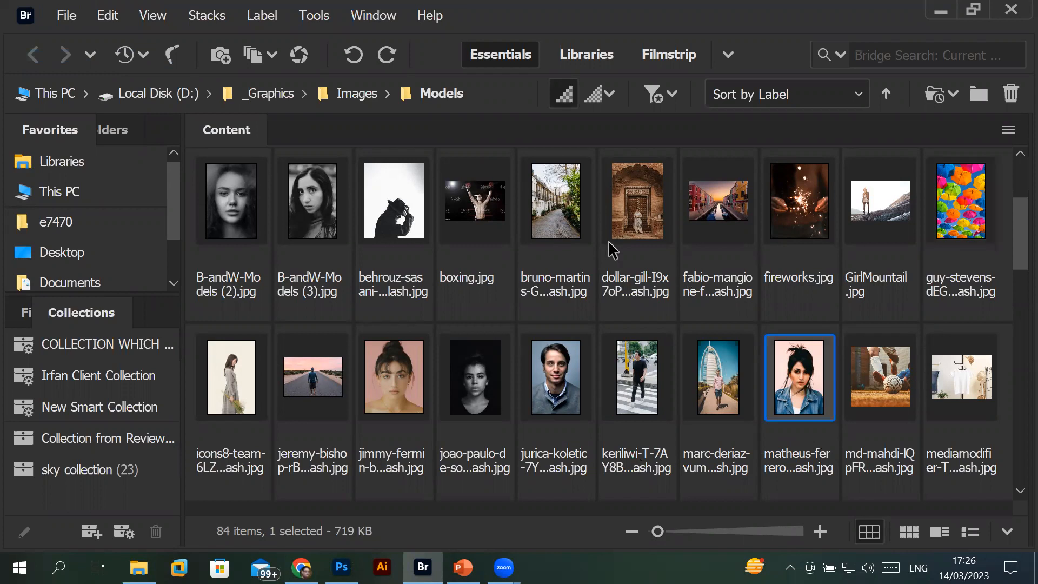
{"action": "left_click", "coordinate": [534, 208]}
{"action": "left_click", "coordinate": [643, 210]}
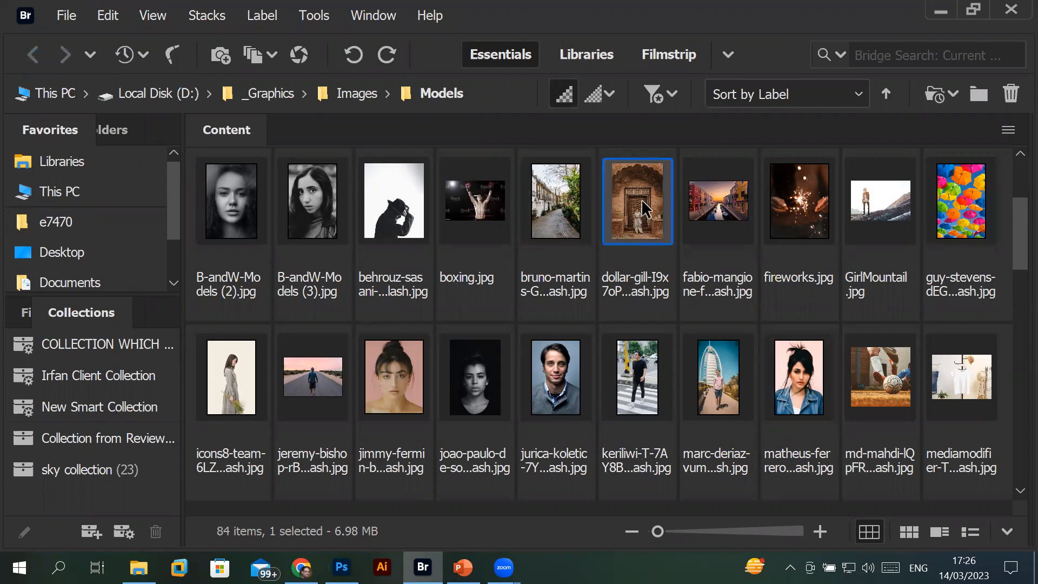
{"action": "double_click", "coordinate": [643, 203]}
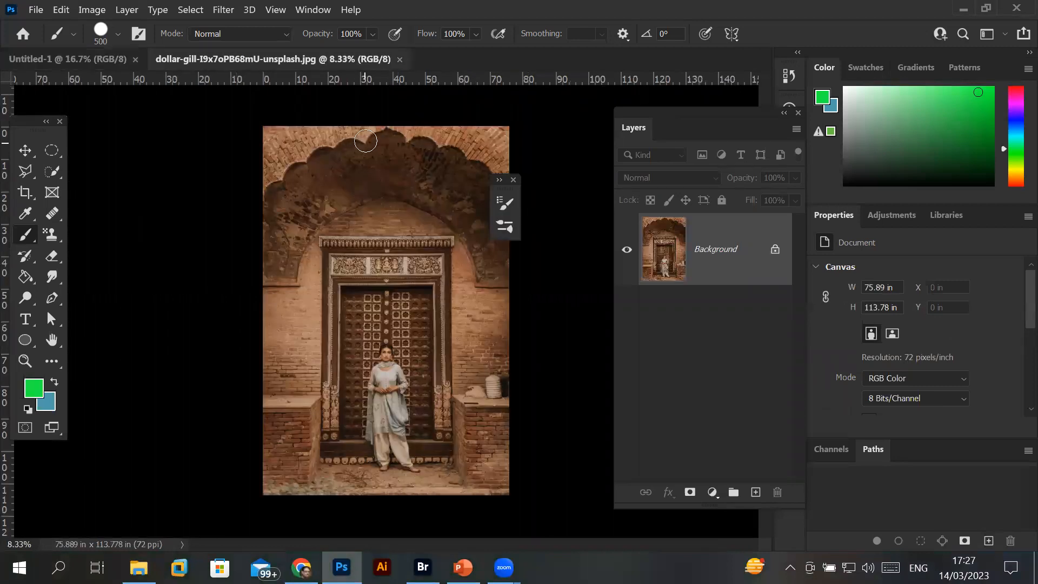
{"action": "scroll", "coordinate": [376, 128], "scroll_direction": "up", "scroll_amount": 1}
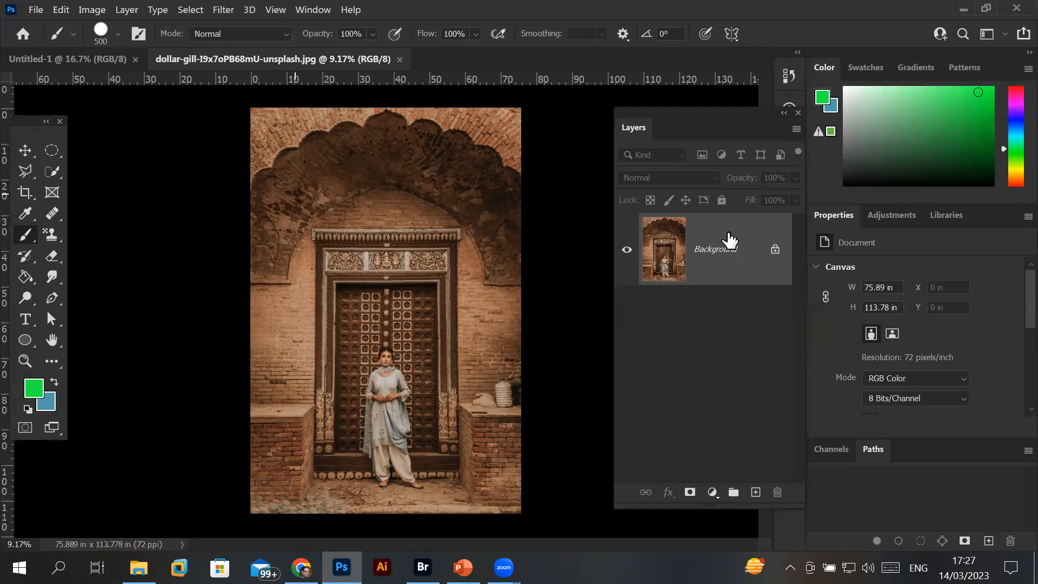
Unlock the Background layer of the doorway photo and add a Brightness/Contrast adjustment layer above it
{"action": "left_click", "coordinate": [775, 250]}
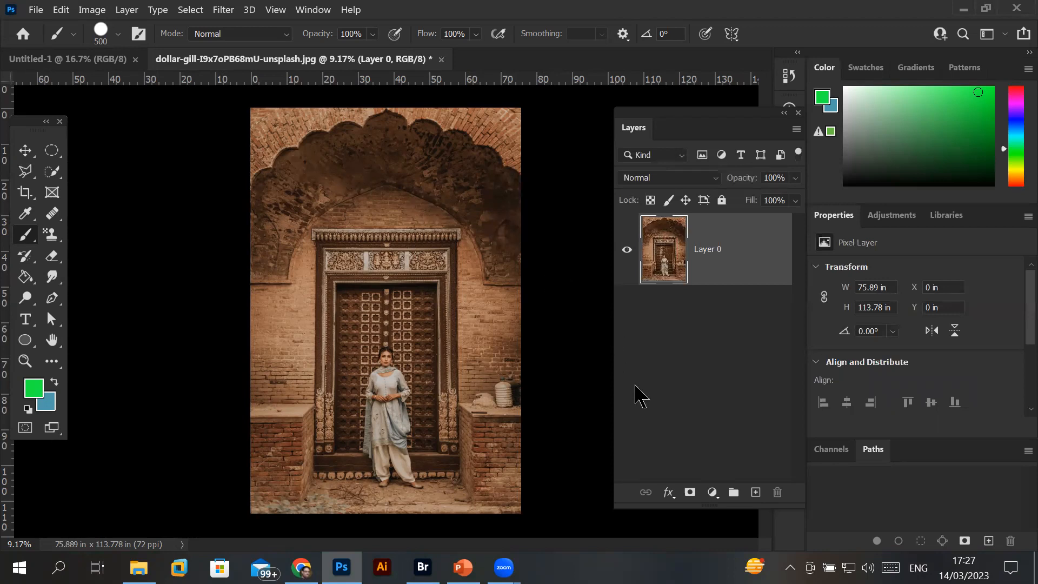
{"action": "left_click", "coordinate": [713, 493]}
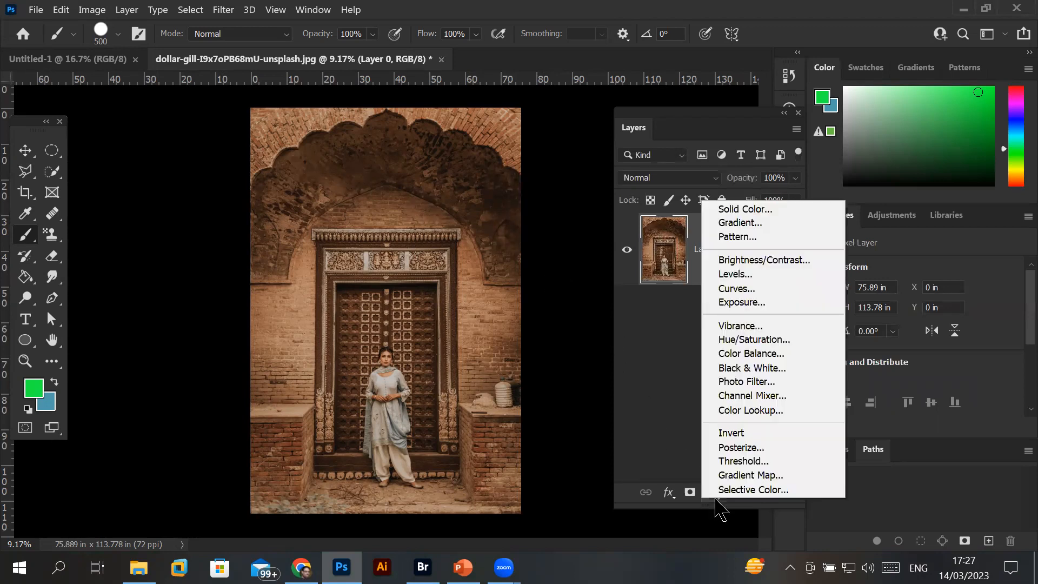
{"action": "left_click", "coordinate": [783, 265]}
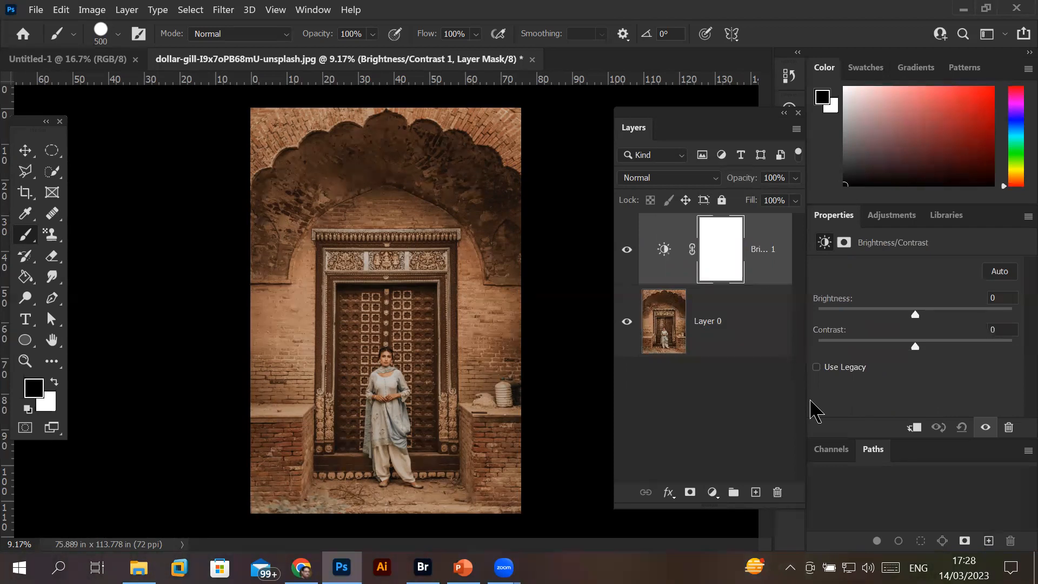
Select the adjustment rather than its mask and set Brightness to -150
{"action": "left_click", "coordinate": [665, 257]}
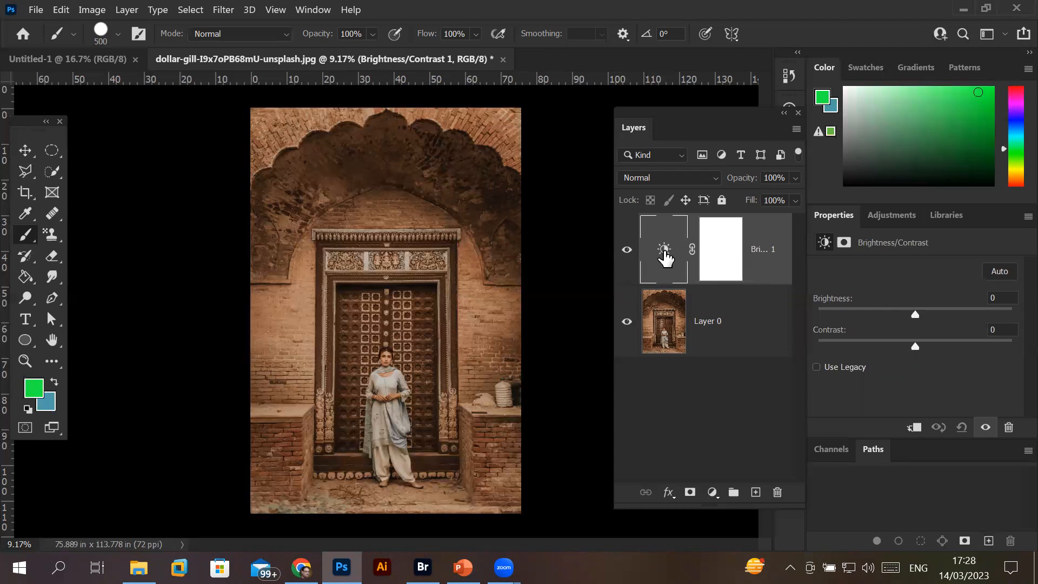
{"action": "left_click", "coordinate": [720, 257]}
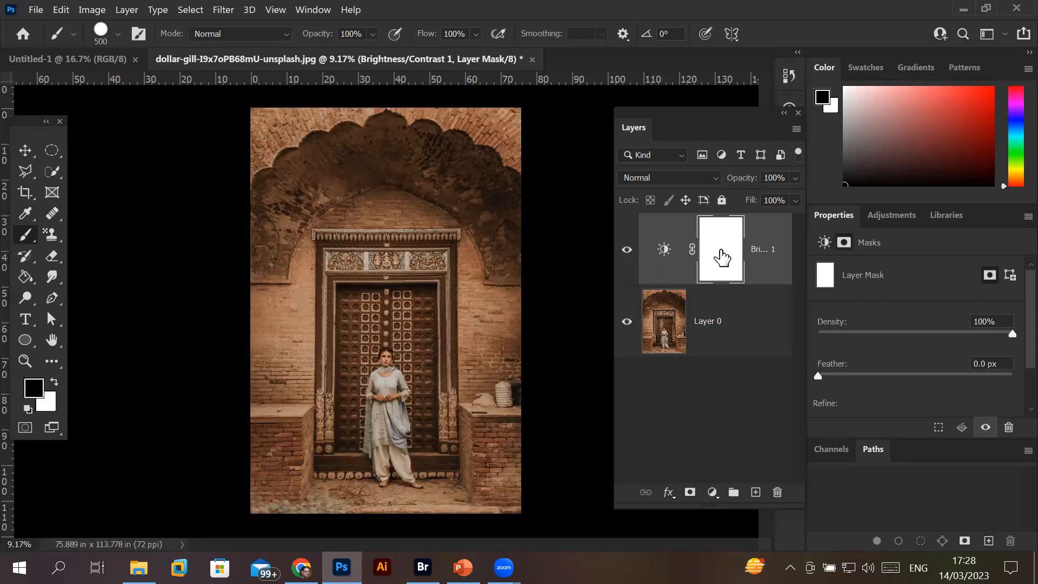
{"action": "left_click", "coordinate": [671, 249]}
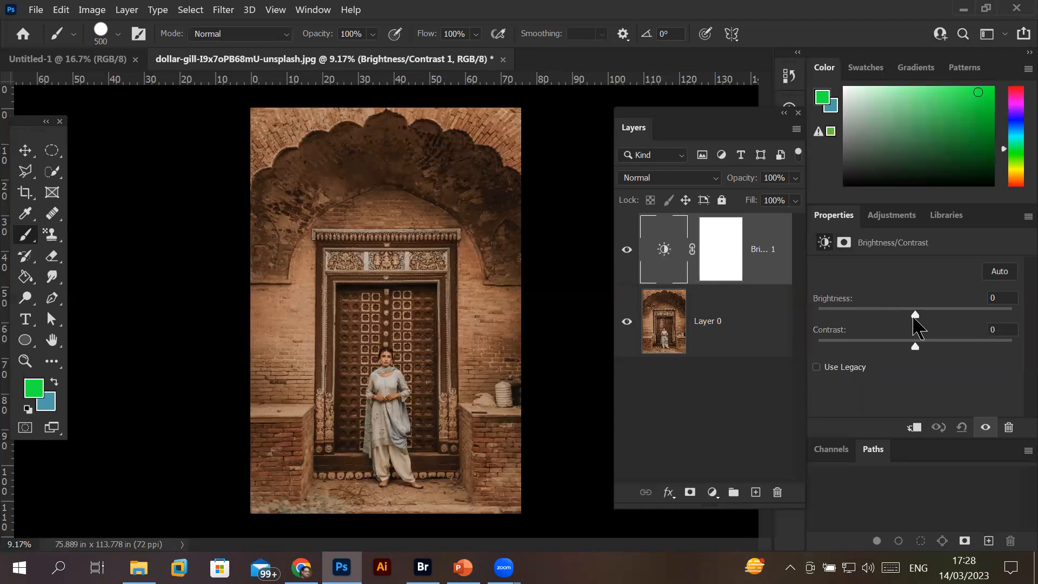
{"action": "left_click_drag", "start_coordinate": [916, 316], "coordinate": [813, 324]}
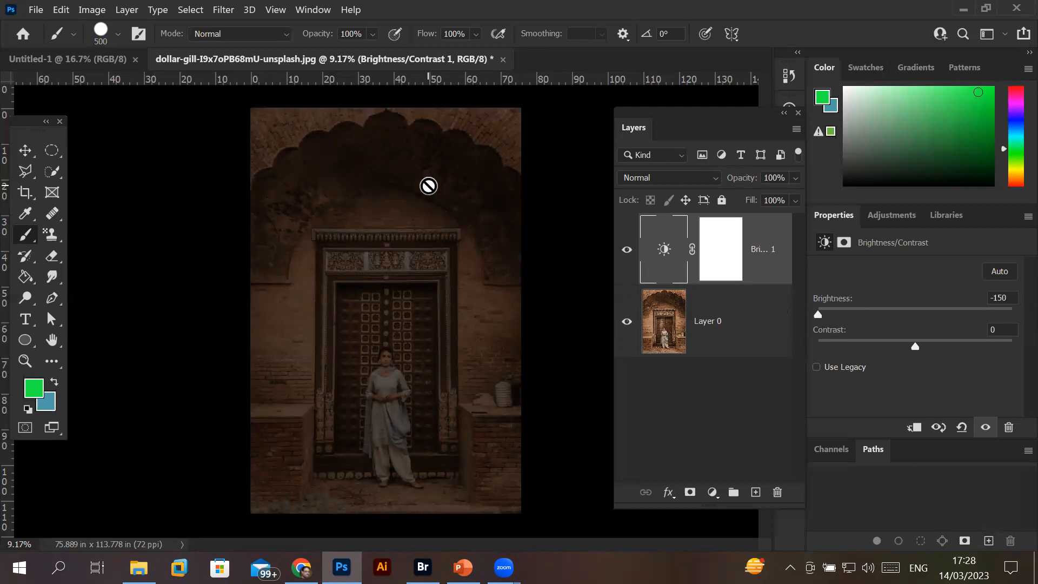
Paint a loop of black dots on the adjustment's layer mask around the arch, and undo the stroke
{"action": "left_click", "coordinate": [728, 248]}
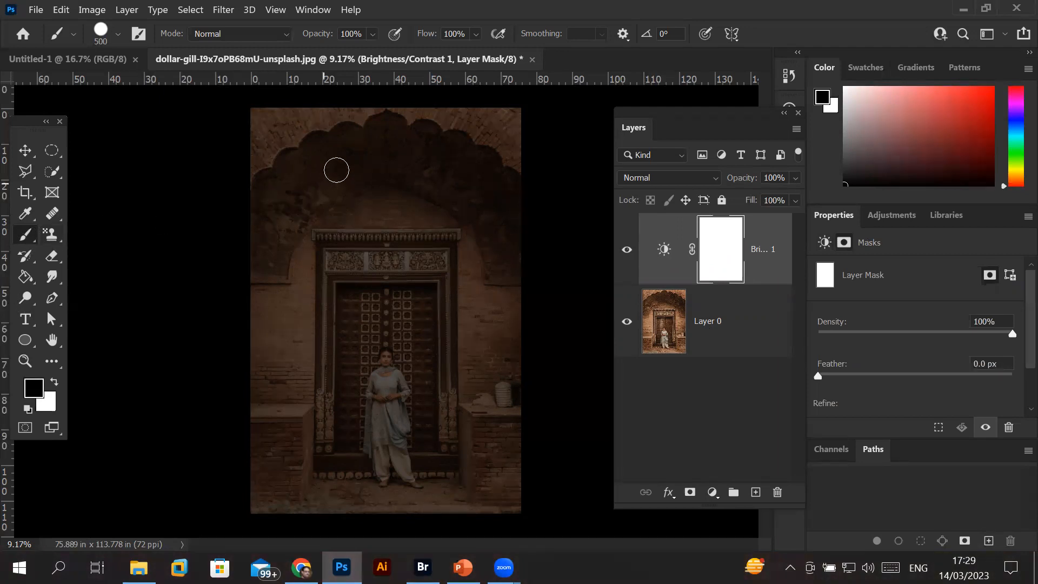
{"action": "mouse_move", "coordinate": [259, 119]}
{"action": "left_mouse_down"}
{"action": "mouse_move", "coordinate": [514, 120]}
{"action": "mouse_move", "coordinate": [521, 252]}
{"action": "mouse_move", "coordinate": [489, 274]}
{"action": "mouse_move", "coordinate": [306, 278]}
{"action": "mouse_move", "coordinate": [262, 234]}
{"action": "mouse_move", "coordinate": [252, 123]}
{"action": "left_mouse_up"}
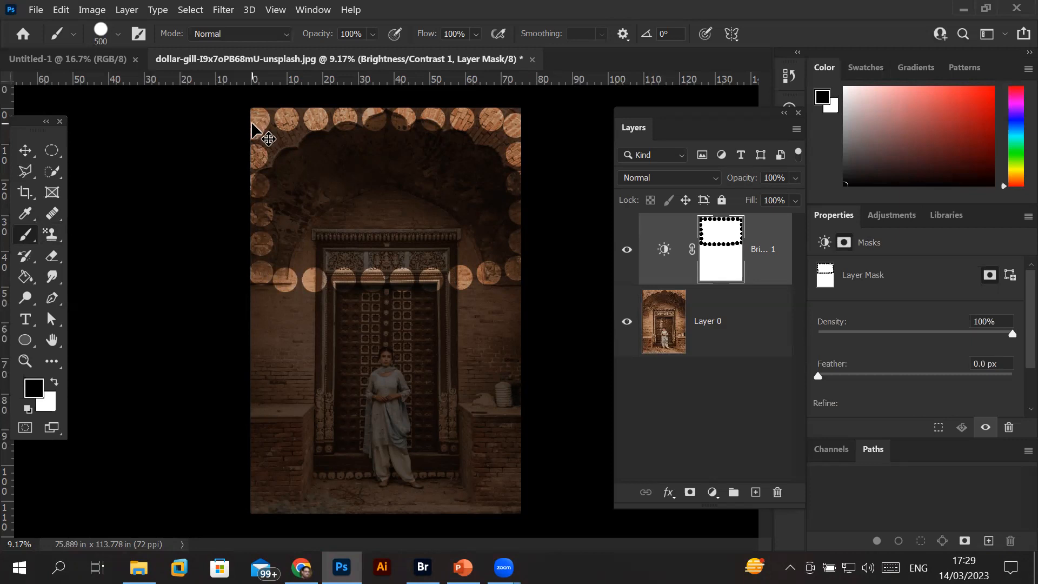
{"action": "key", "text": "ctrl+z"}
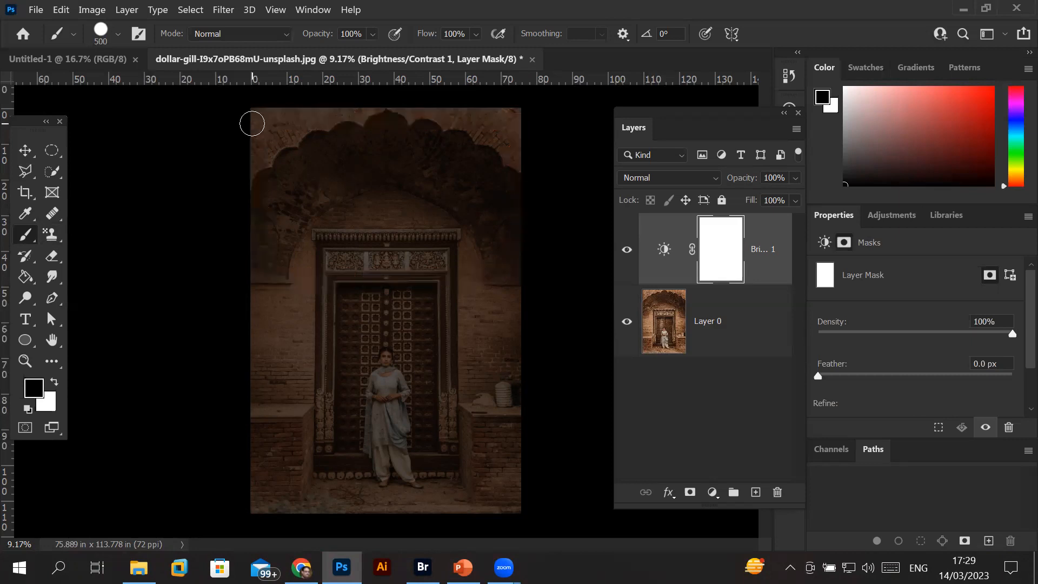
Show the History panel as a floating panel and reposition the Layers panel beside the photo
{"action": "left_click", "coordinate": [313, 10]}
{"action": "left_click", "coordinate": [790, 76]}
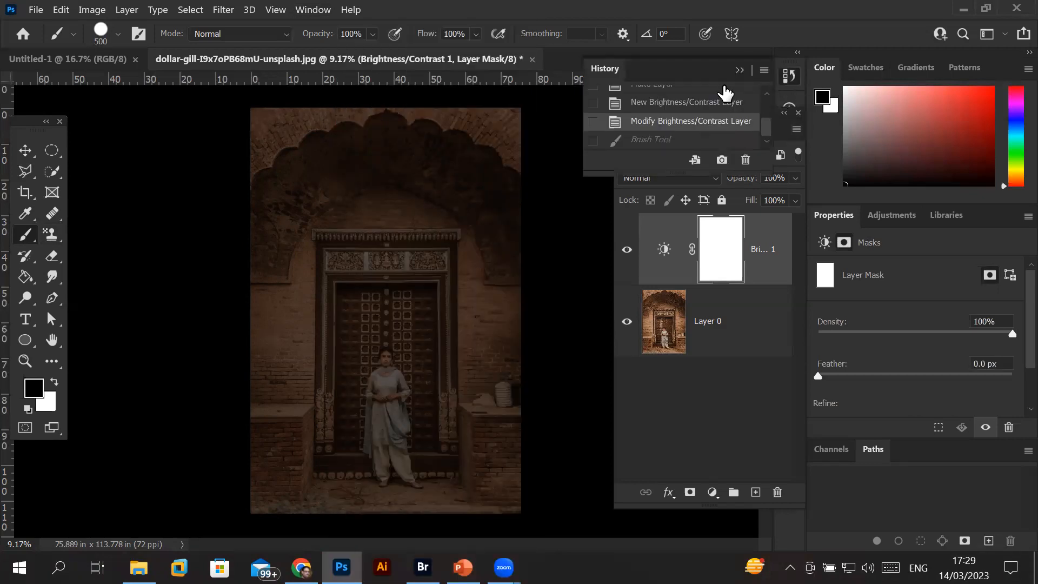
{"action": "left_click_drag", "start_coordinate": [714, 75], "coordinate": [781, 391]}
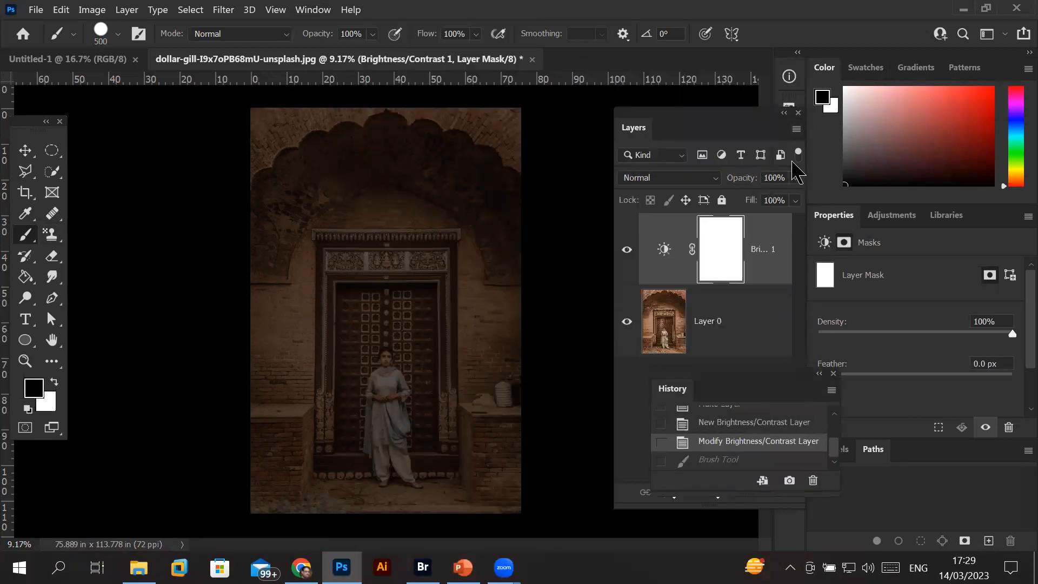
{"action": "left_click", "coordinate": [732, 120]}
{"action": "mouse_move", "coordinate": [705, 123]}
{"action": "left_mouse_down"}
{"action": "mouse_move", "coordinate": [665, 104]}
{"action": "mouse_move", "coordinate": [686, 121]}
{"action": "left_mouse_up"}
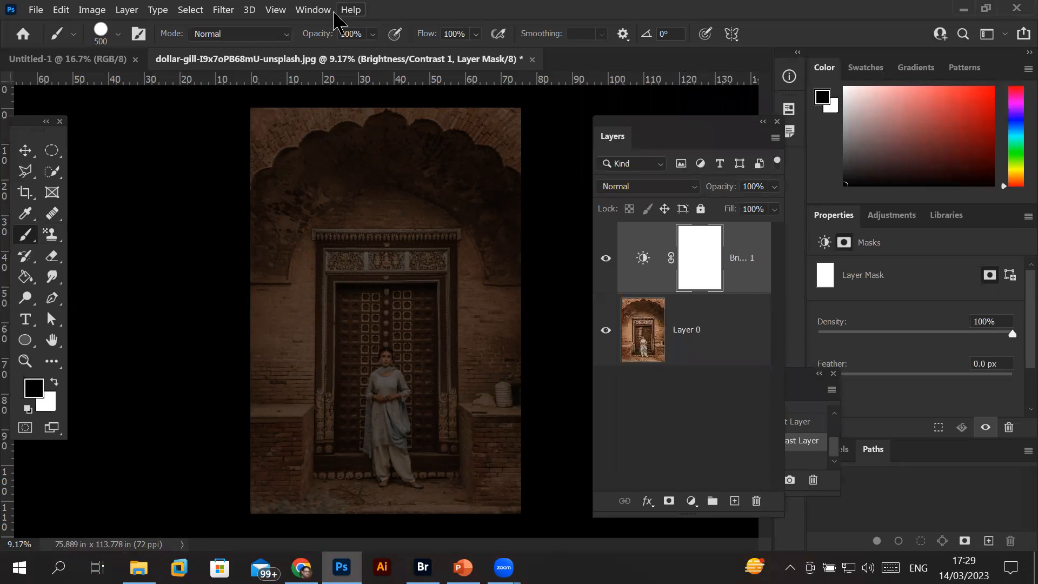
Show Brush Settings grouped with the Layers panel and reduce the brush tip's Spacing to 1%
{"action": "left_click", "coordinate": [307, 12]}
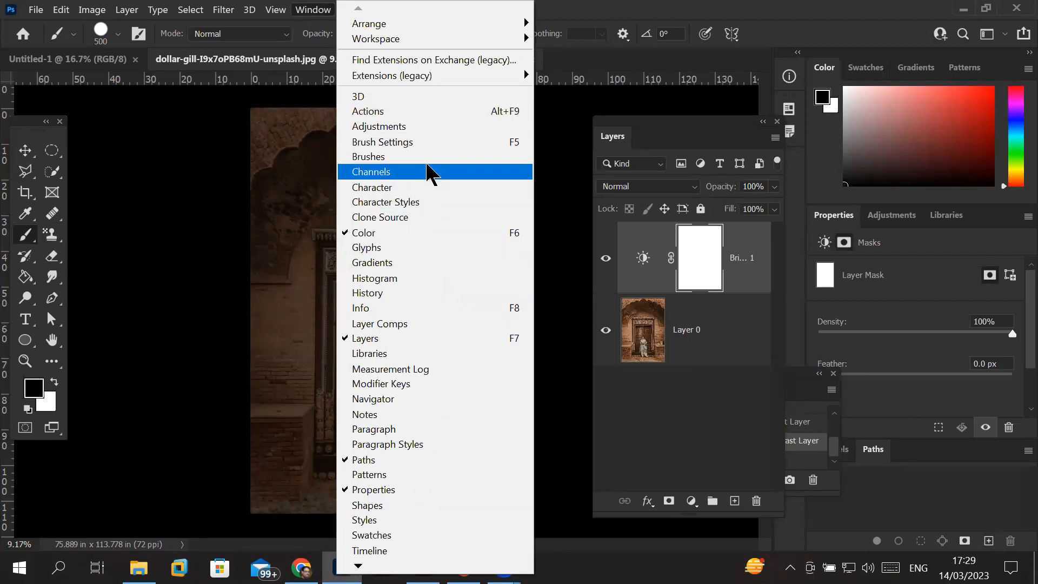
{"action": "left_click", "coordinate": [449, 144]}
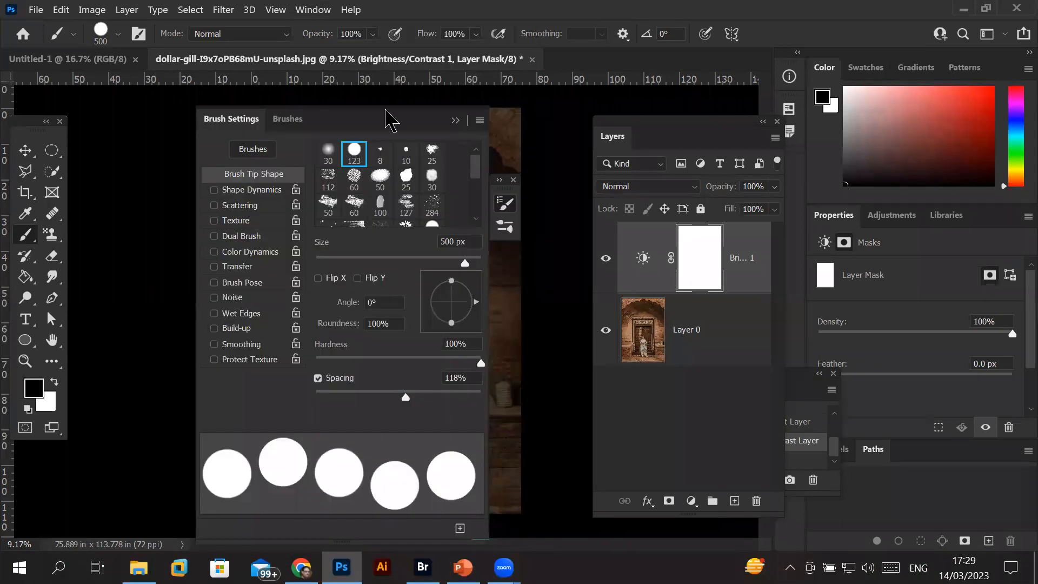
{"action": "mouse_move", "coordinate": [387, 115]}
{"action": "left_mouse_down"}
{"action": "mouse_move", "coordinate": [672, 167]}
{"action": "mouse_move", "coordinate": [752, 153]}
{"action": "mouse_move", "coordinate": [705, 160]}
{"action": "mouse_move", "coordinate": [692, 149]}
{"action": "left_mouse_up"}
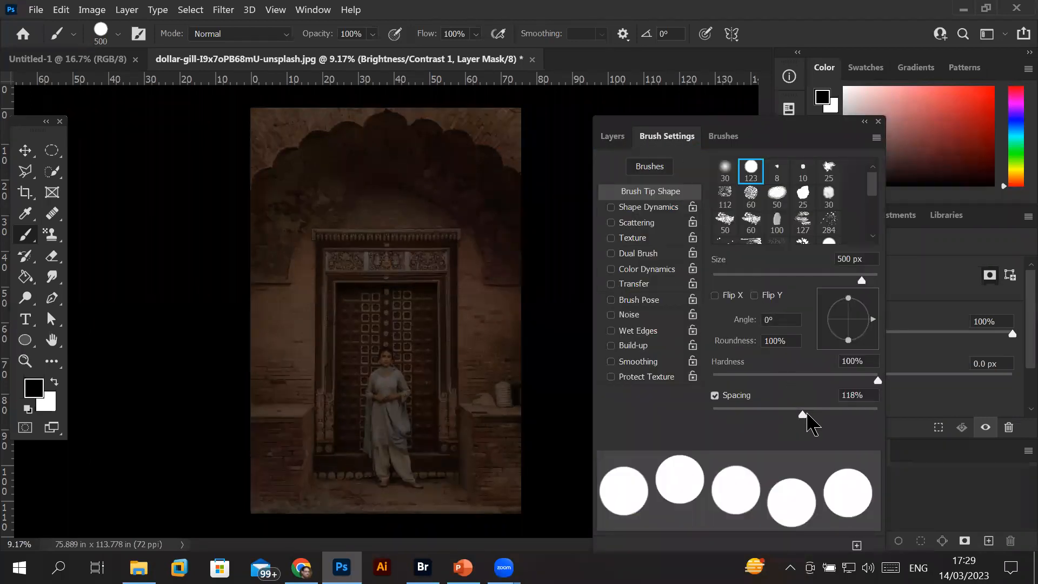
{"action": "left_click_drag", "start_coordinate": [802, 414], "coordinate": [703, 415]}
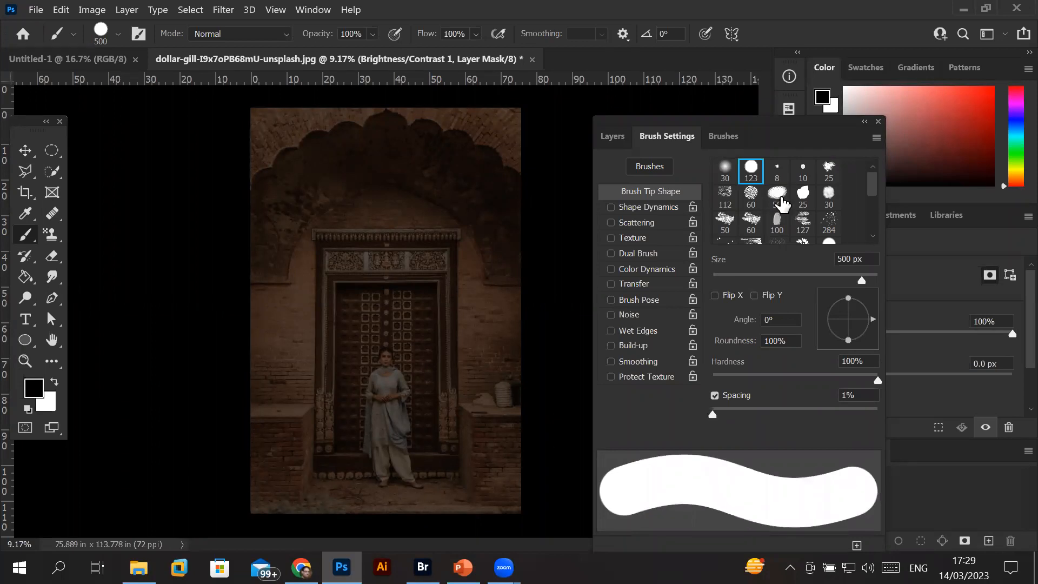
Collapse the Layers and Brush Settings group, move it clear of the photo, and expand Layers from it
{"action": "left_click", "coordinate": [865, 122]}
{"action": "left_click_drag", "start_coordinate": [651, 121], "coordinate": [681, 98]}
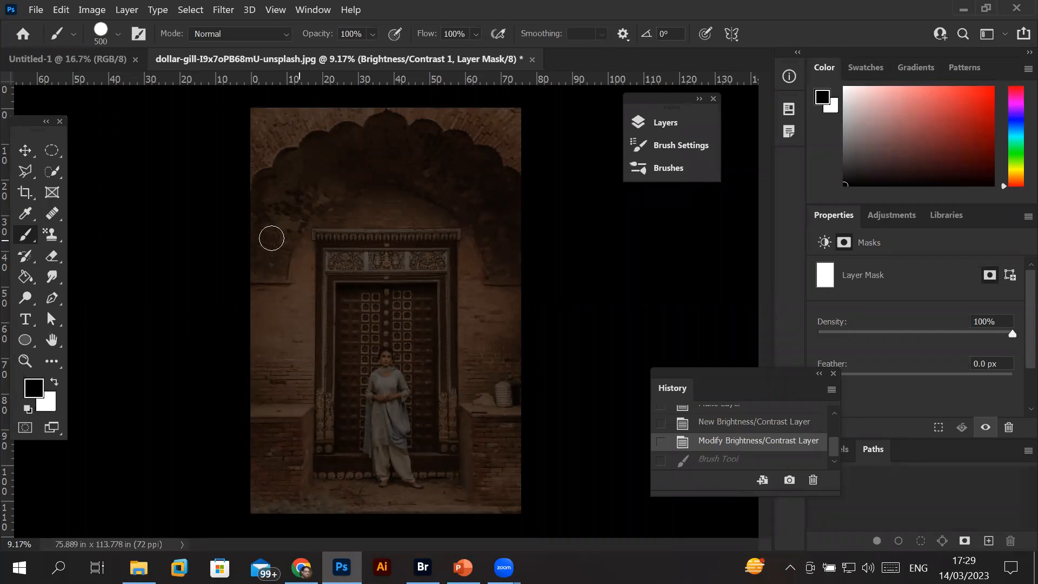
{"action": "left_click", "coordinate": [652, 122]}
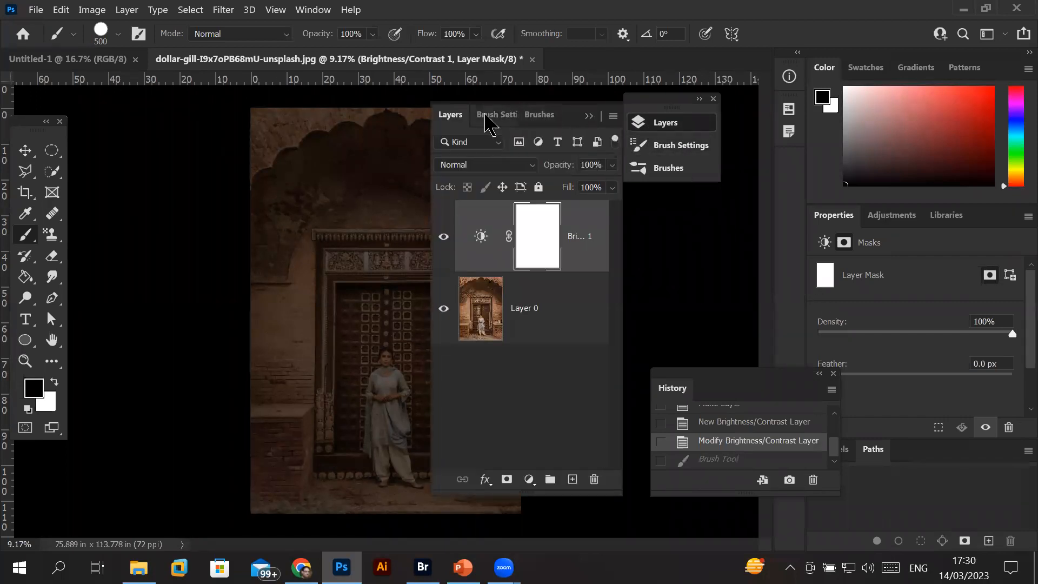
{"action": "left_click_drag", "start_coordinate": [660, 134], "coordinate": [879, 179]}
{"action": "left_click", "coordinate": [877, 174]}
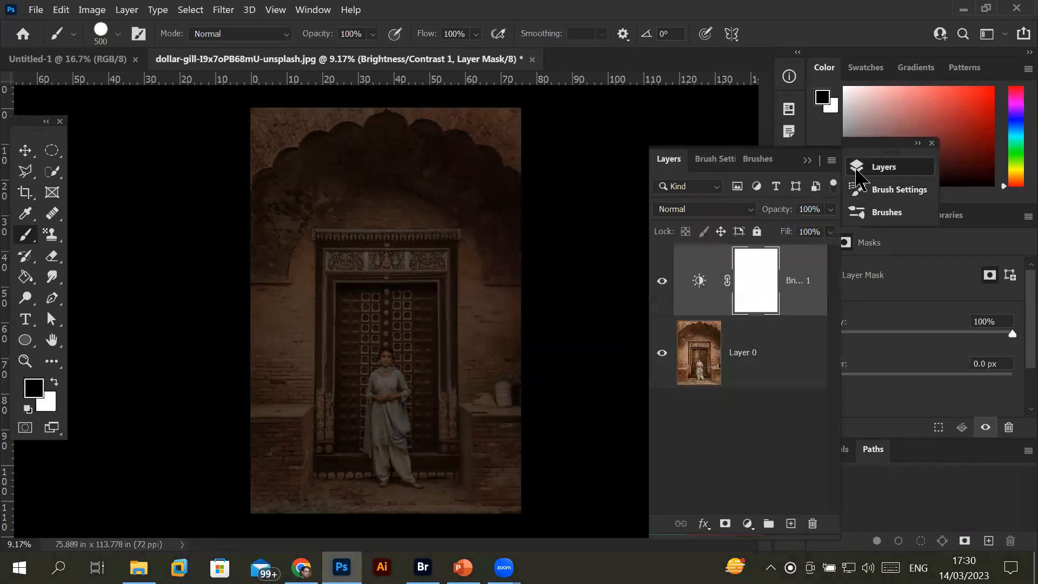
Set the Brightness of the Brightness/Contrast adjustment to -96
{"action": "left_click", "coordinate": [701, 283]}
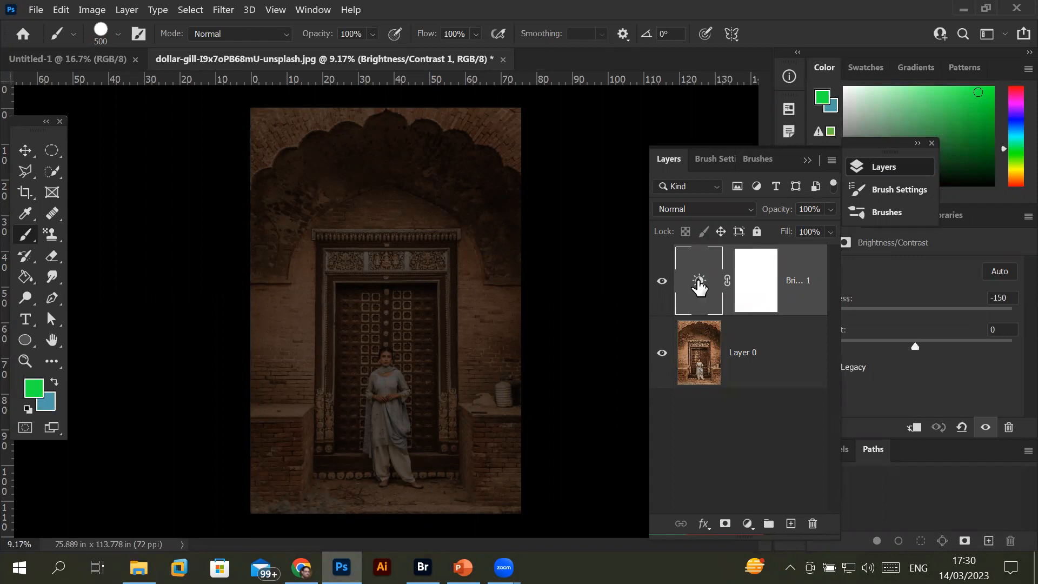
{"action": "left_click", "coordinate": [922, 313]}
{"action": "left_click_drag", "start_coordinate": [921, 313], "coordinate": [854, 316]}
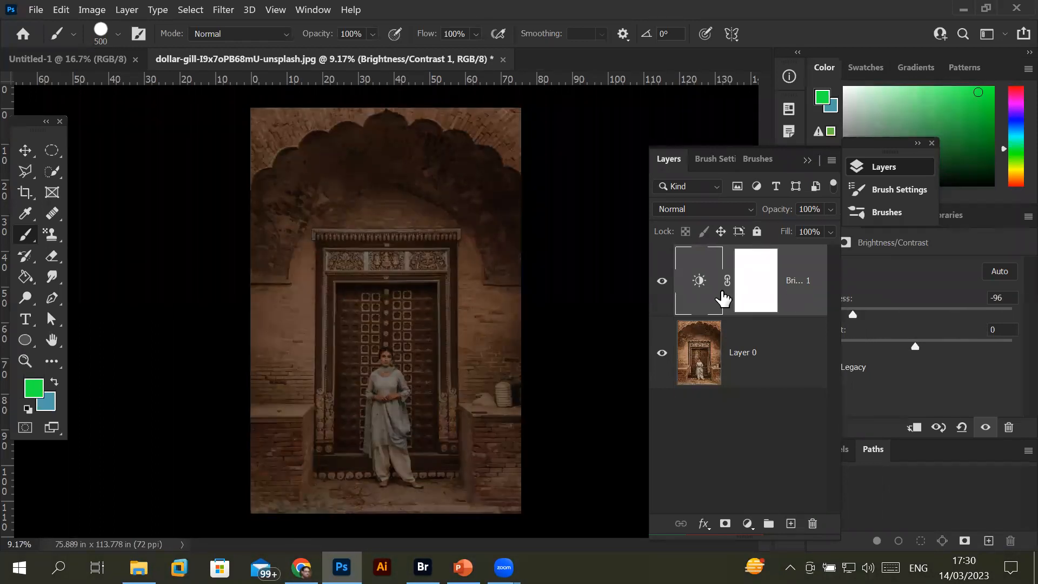
Enlarge the brush to 2100 px and paint the upper half of the adjustment's layer mask black
{"action": "left_click", "coordinate": [761, 269]}
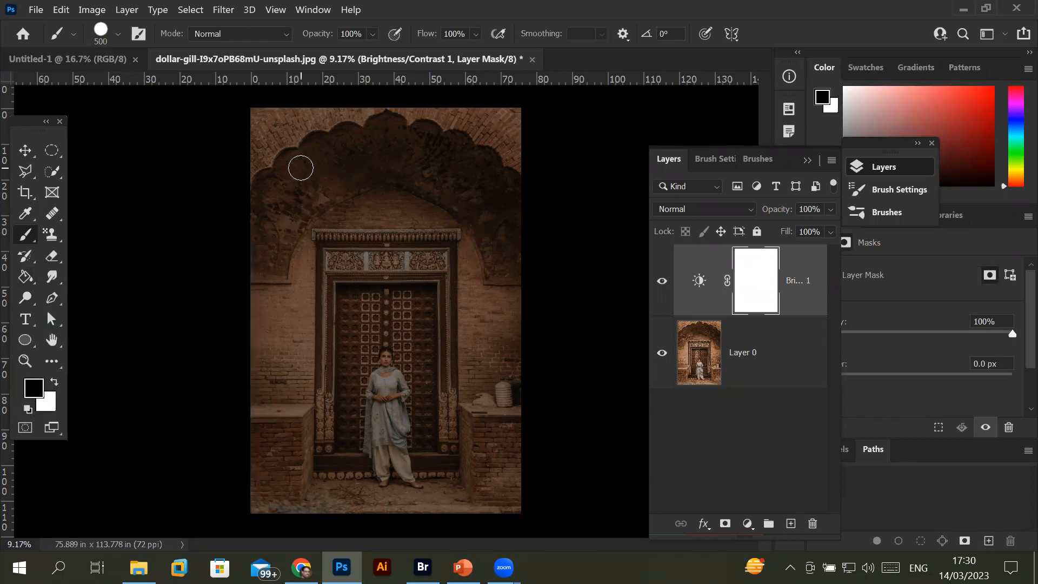
{"action": "key", "text": "bracketright"}
{"action": "key", "text": "bracketright"}
{"action": "key", "text": "bracketright"}
{"action": "key", "text": "bracketright"}
{"action": "key", "text": "bracketright"}
{"action": "key", "text": "bracketright"}
{"action": "key", "text": "bracketright"}
{"action": "key", "text": "bracketright"}
{"action": "key", "text": "bracketright"}
{"action": "key", "text": "bracketright"}
{"action": "key", "text": "bracketright"}
{"action": "key", "text": "bracketright"}
{"action": "key", "text": "bracketright"}
{"action": "key", "text": "bracketright"}
{"action": "key", "text": "bracketright"}
{"action": "key", "text": "bracketright"}
{"action": "mouse_move", "coordinate": [274, 151]}
{"action": "left_mouse_down"}
{"action": "mouse_move", "coordinate": [516, 153]}
{"action": "mouse_move", "coordinate": [522, 177]}
{"action": "mouse_move", "coordinate": [505, 205]}
{"action": "mouse_move", "coordinate": [455, 223]}
{"action": "mouse_move", "coordinate": [285, 231]}
{"action": "mouse_move", "coordinate": [237, 245]}
{"action": "mouse_move", "coordinate": [229, 264]}
{"action": "mouse_move", "coordinate": [239, 274]}
{"action": "mouse_move", "coordinate": [560, 278]}
{"action": "left_mouse_up"}
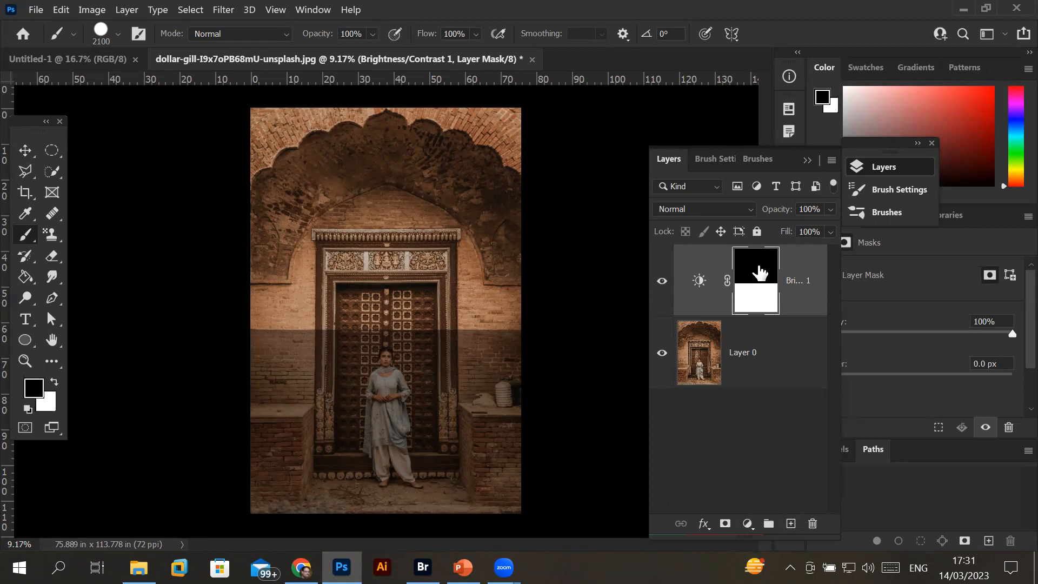
Delete the Brightness/Contrast adjustment layer together with its mask
{"action": "left_click", "coordinate": [699, 280]}
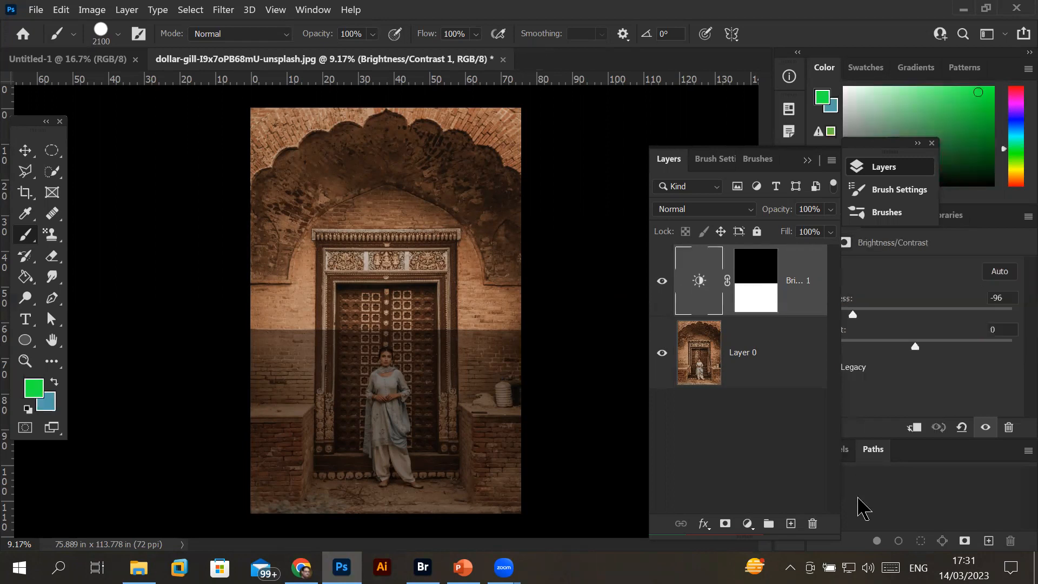
{"action": "left_click", "coordinate": [813, 523]}
{"action": "left_click", "coordinate": [495, 237]}
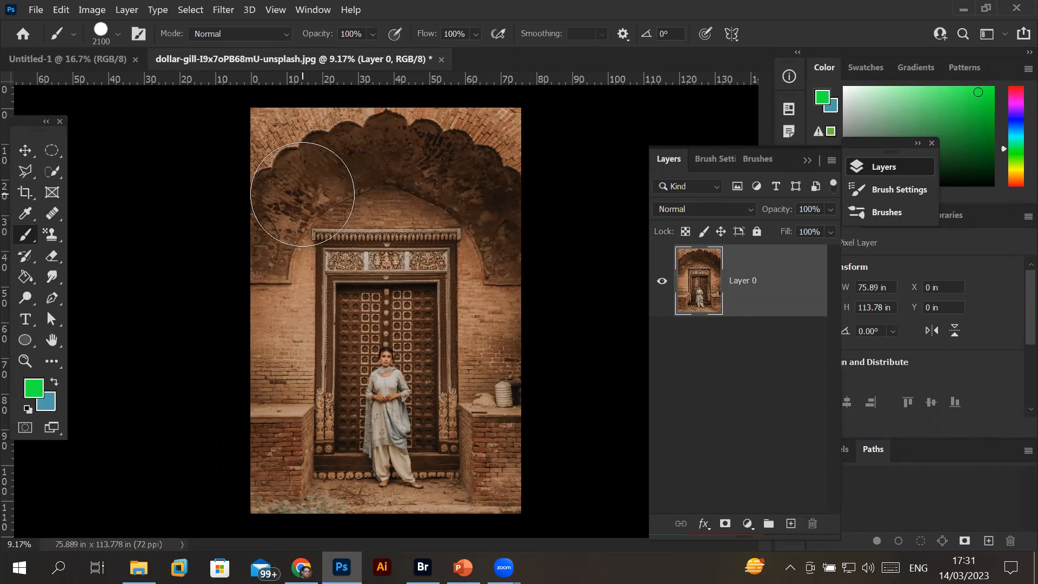
Select the scalloped arch above the doorway using a selection brush enlarged to 400 px
{"action": "left_click", "coordinate": [54, 172]}
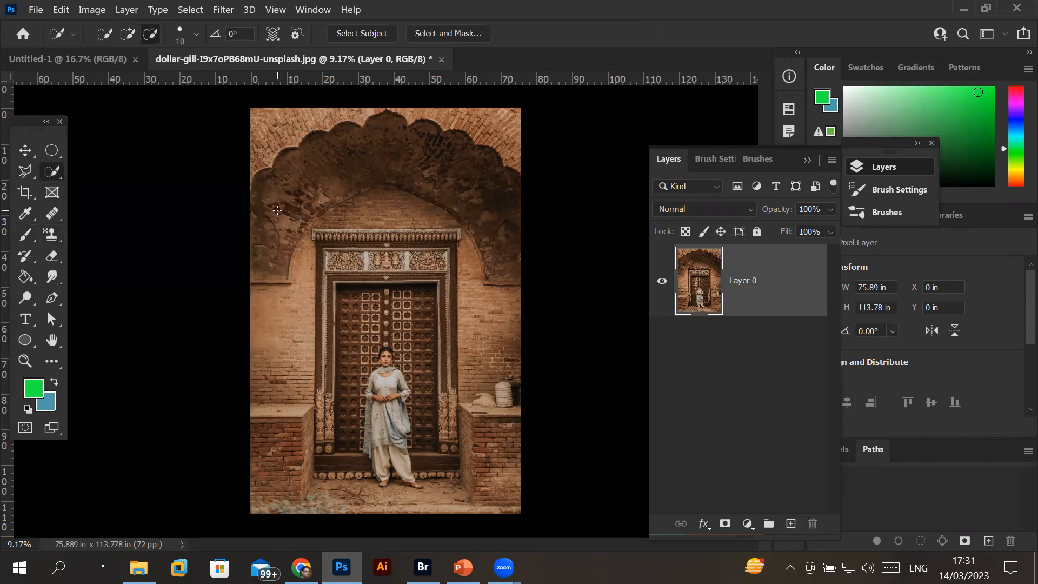
{"action": "key", "text": "bracketright"}
{"action": "key", "text": "bracketright"}
{"action": "key", "text": "bracketright"}
{"action": "key", "text": "bracketright"}
{"action": "key", "text": "bracketright"}
{"action": "key", "text": "bracketright"}
{"action": "key", "text": "bracketright"}
{"action": "key", "text": "bracketright"}
{"action": "key", "text": "bracketright"}
{"action": "key", "text": "bracketright"}
{"action": "key", "text": "bracketright"}
{"action": "key", "text": "bracketright"}
{"action": "key", "text": "bracketright"}
{"action": "mouse_move", "coordinate": [269, 257]}
{"action": "left_mouse_down"}
{"action": "mouse_move", "coordinate": [310, 194]}
{"action": "mouse_move", "coordinate": [365, 155]}
{"action": "mouse_move", "coordinate": [451, 162]}
{"action": "mouse_move", "coordinate": [510, 231]}
{"action": "left_mouse_up"}
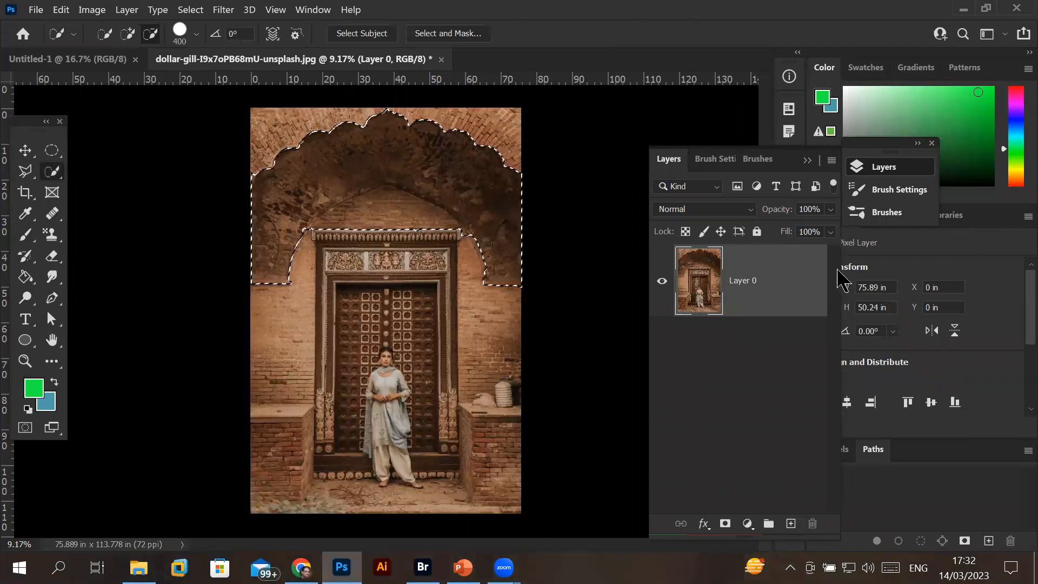
Add a Brightness/Contrast adjustment layer masked to the selected arch, and make its adjustment active instead of the mask
{"action": "left_click", "coordinate": [748, 524]}
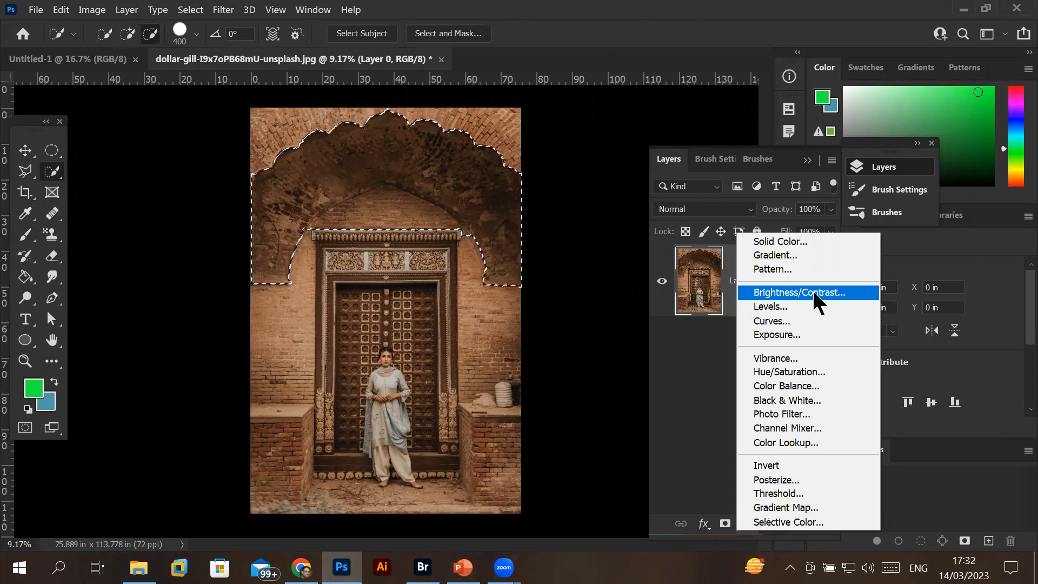
{"action": "left_click", "coordinate": [695, 292]}
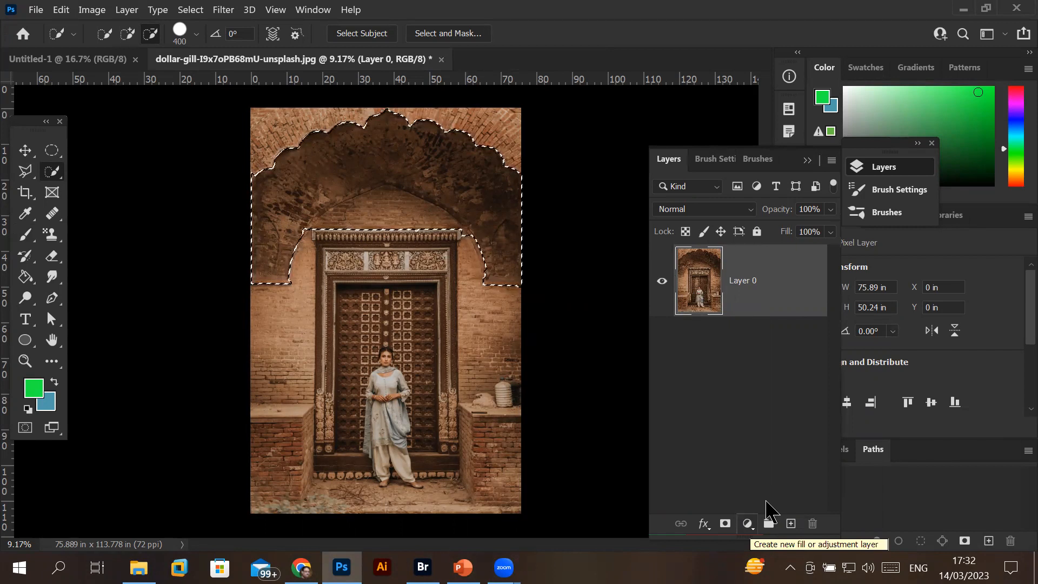
{"action": "left_click", "coordinate": [749, 523]}
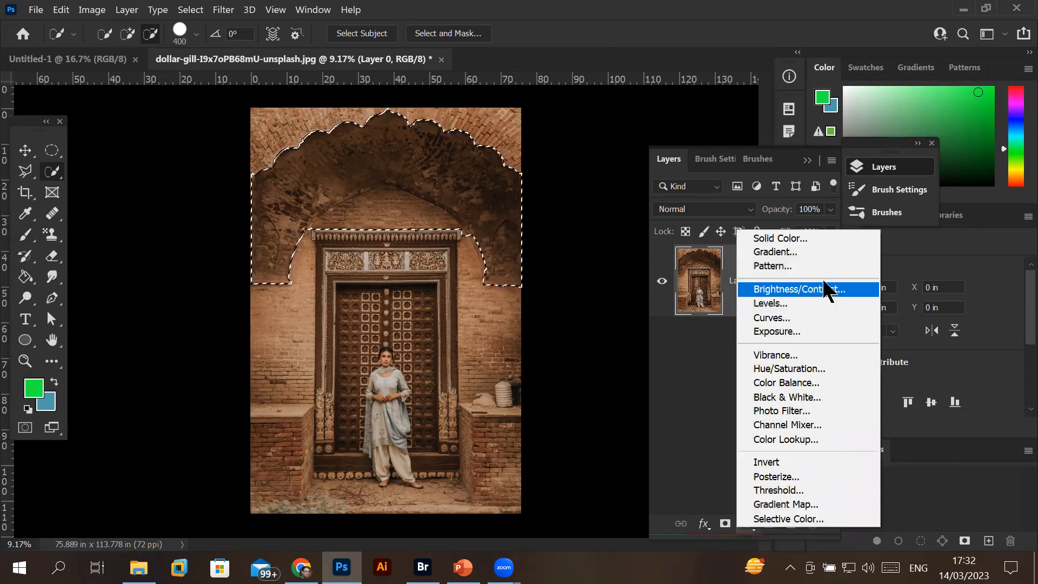
{"action": "left_click", "coordinate": [816, 289]}
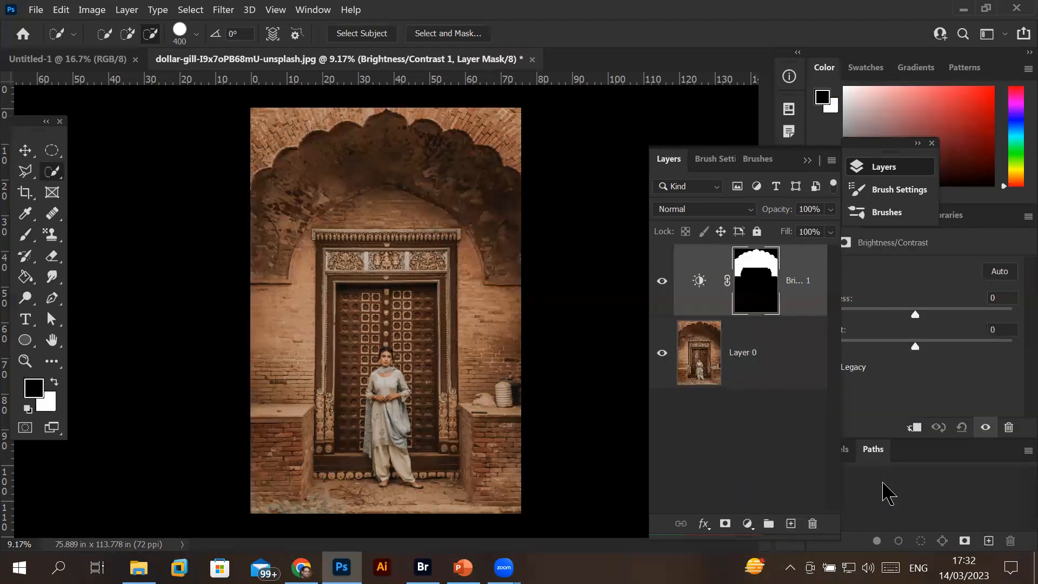
{"action": "left_click", "coordinate": [698, 282]}
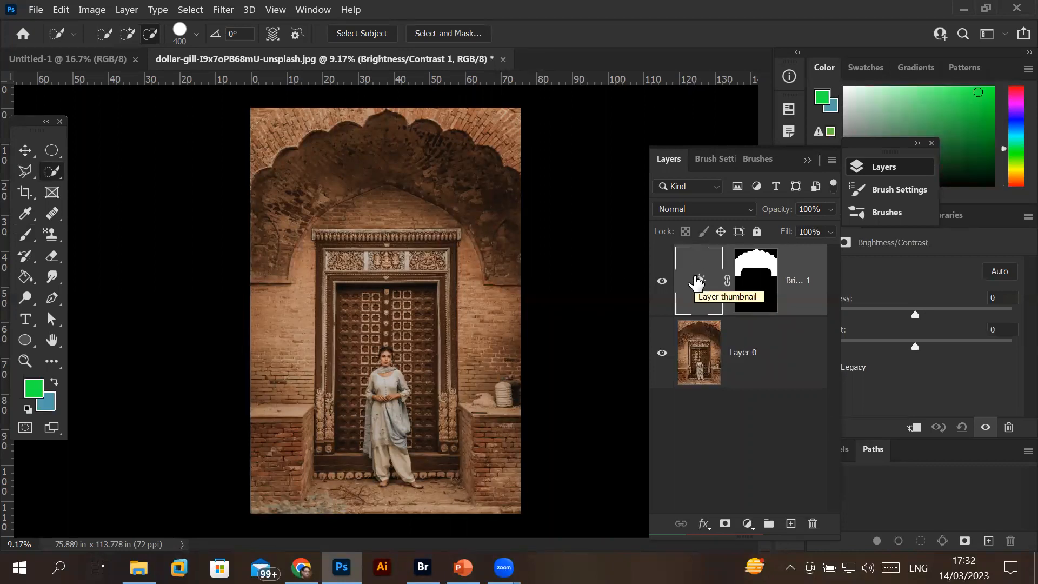
{"action": "left_click", "coordinate": [767, 270]}
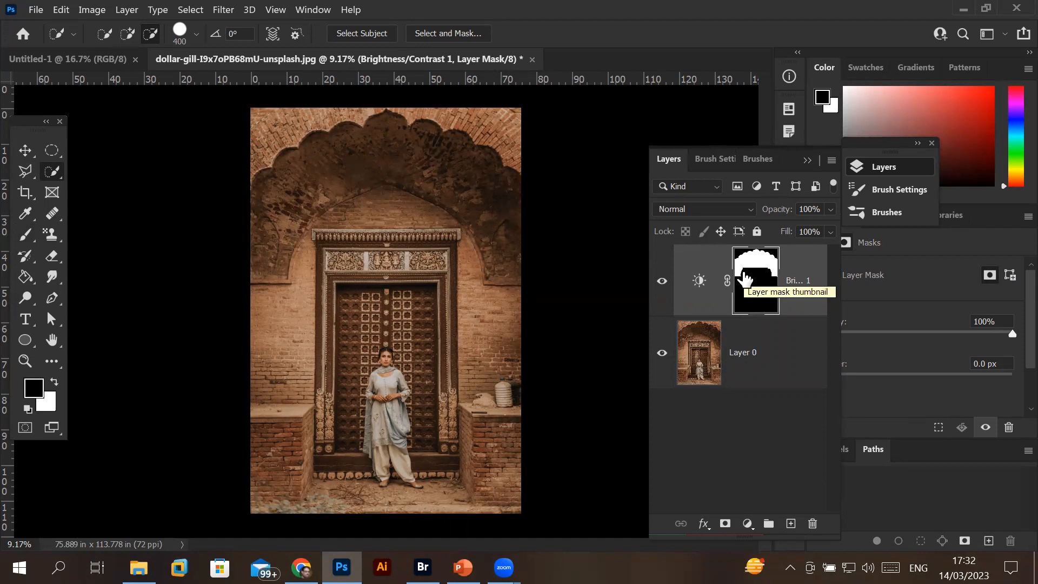
{"action": "left_click", "coordinate": [697, 280]}
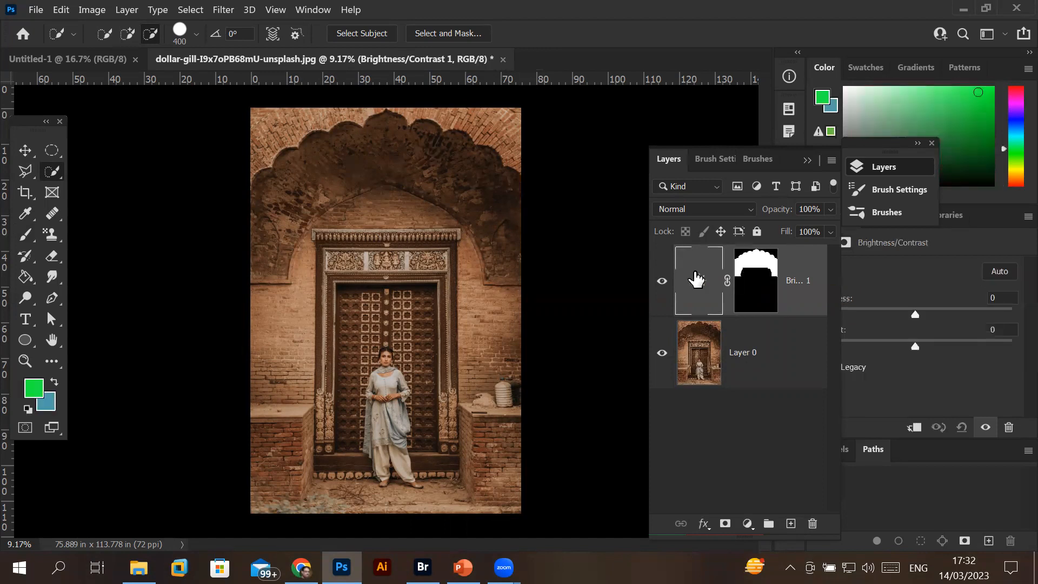
Raise the arch adjustment's brightness to 134 and paint its layer mask black over most of the arch with the 2100 px brush
{"action": "left_click_drag", "start_coordinate": [916, 315], "coordinate": [1002, 315]}
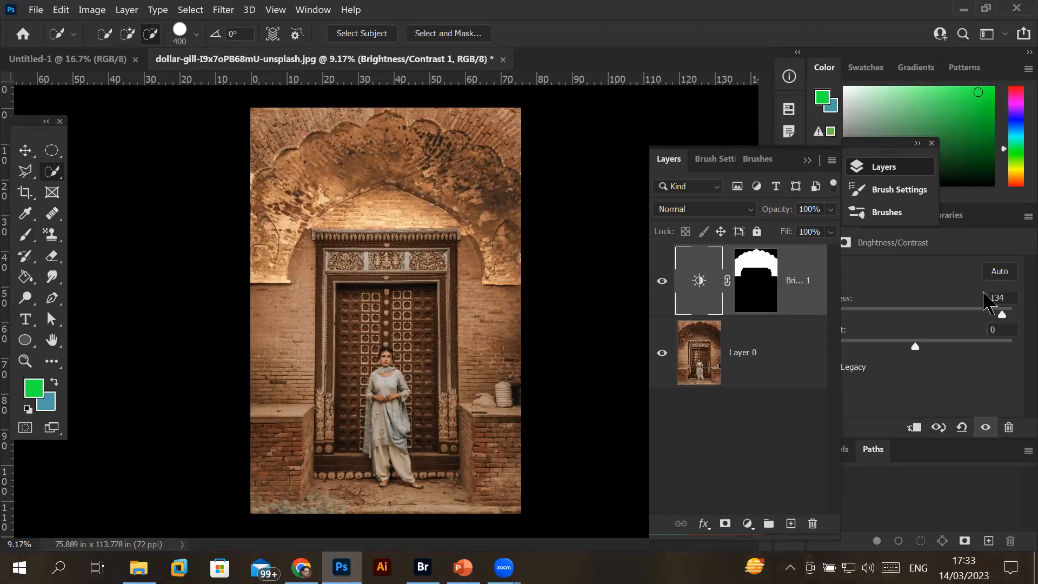
{"action": "left_click", "coordinate": [756, 265]}
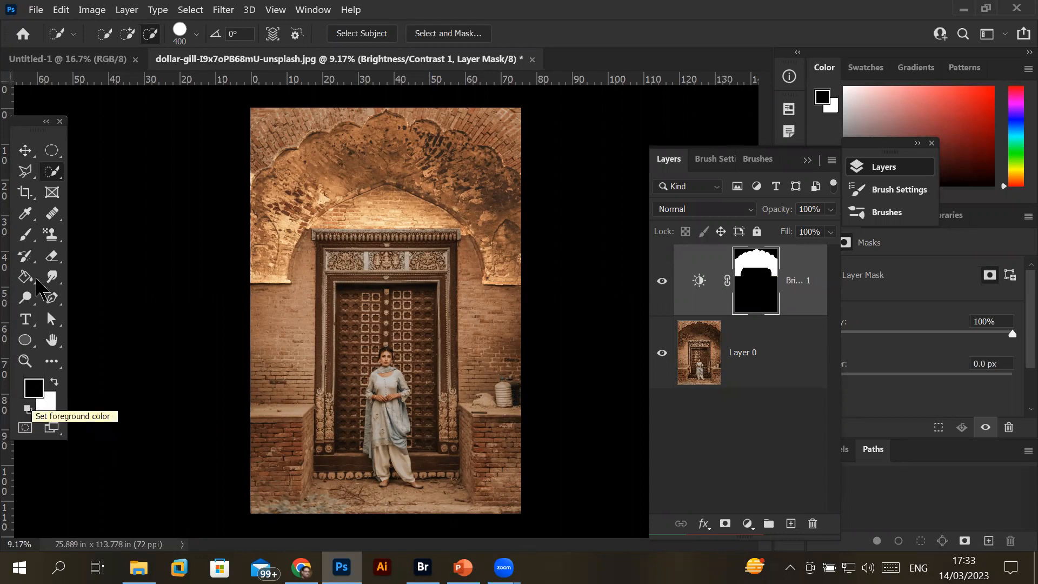
{"action": "left_click", "coordinate": [27, 236]}
{"action": "mouse_move", "coordinate": [324, 154]}
{"action": "left_mouse_down"}
{"action": "mouse_move", "coordinate": [260, 250]}
{"action": "mouse_move", "coordinate": [258, 274]}
{"action": "mouse_move", "coordinate": [331, 211]}
{"action": "mouse_move", "coordinate": [367, 120]}
{"action": "mouse_move", "coordinate": [390, 113]}
{"action": "mouse_move", "coordinate": [359, 117]}
{"action": "left_mouse_up"}
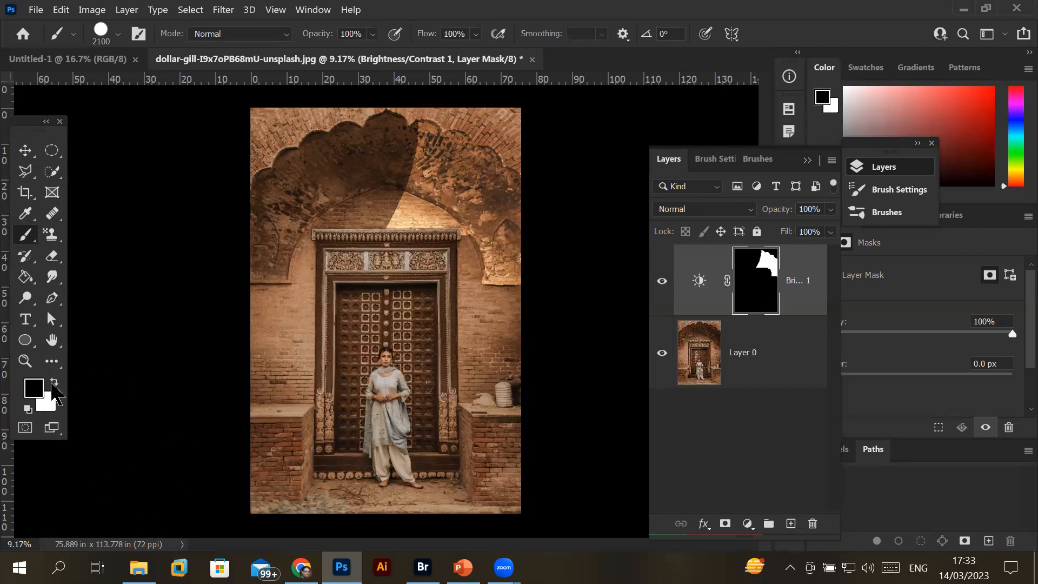
Paint the mask white along the photo's upper left side, and undo the recent mask painting and brightness change
{"action": "left_click", "coordinate": [55, 383]}
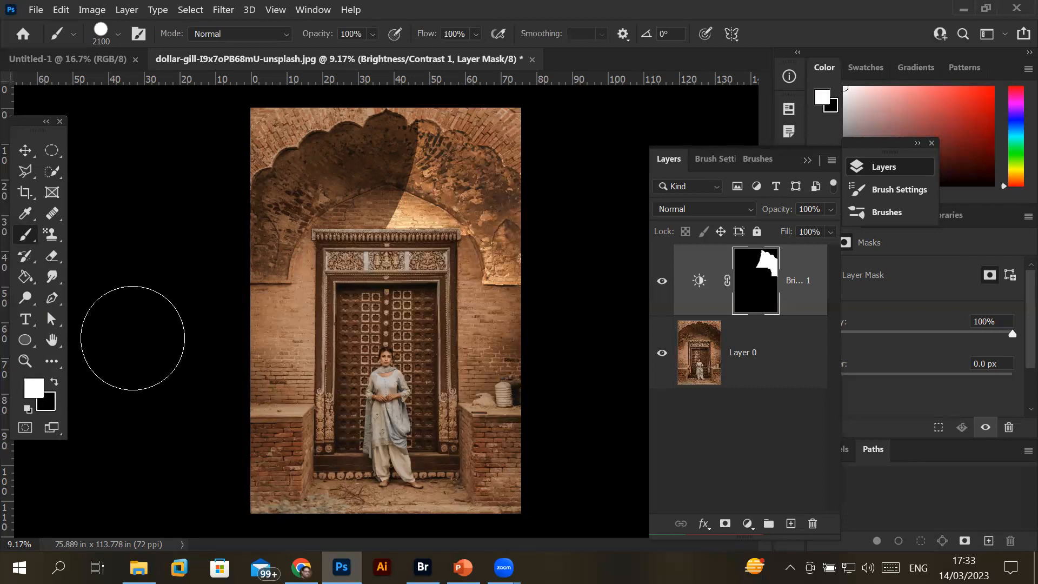
{"action": "mouse_move", "coordinate": [252, 165]}
{"action": "left_mouse_down"}
{"action": "mouse_move", "coordinate": [253, 261]}
{"action": "mouse_move", "coordinate": [246, 156]}
{"action": "mouse_move", "coordinate": [257, 115]}
{"action": "mouse_move", "coordinate": [275, 182]}
{"action": "mouse_move", "coordinate": [222, 267]}
{"action": "mouse_move", "coordinate": [248, 279]}
{"action": "mouse_move", "coordinate": [300, 217]}
{"action": "mouse_move", "coordinate": [302, 180]}
{"action": "mouse_move", "coordinate": [294, 158]}
{"action": "mouse_move", "coordinate": [288, 247]}
{"action": "mouse_move", "coordinate": [228, 268]}
{"action": "mouse_move", "coordinate": [250, 336]}
{"action": "left_mouse_up"}
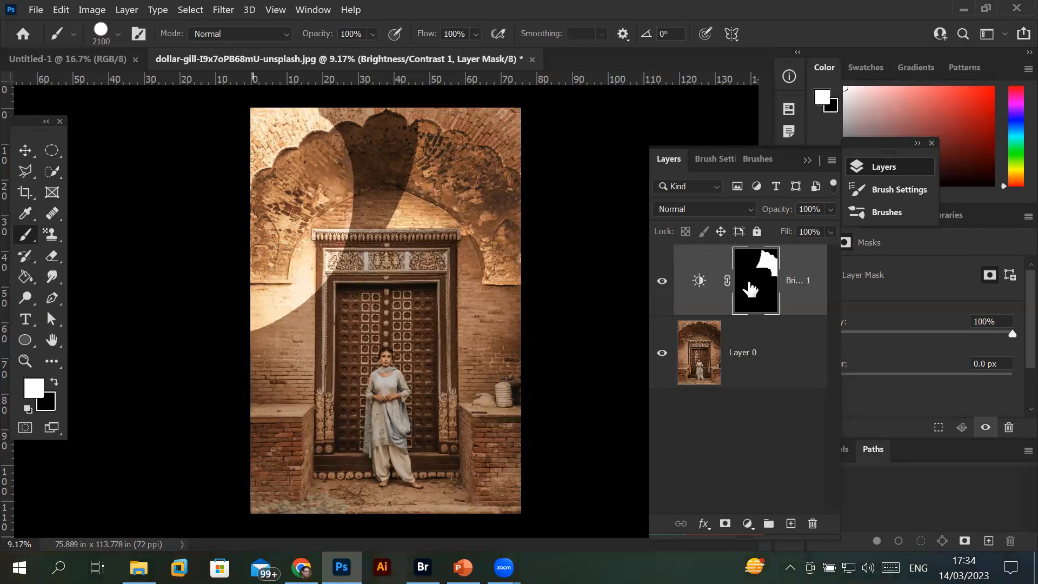
{"action": "key", "text": "ctrl+z"}
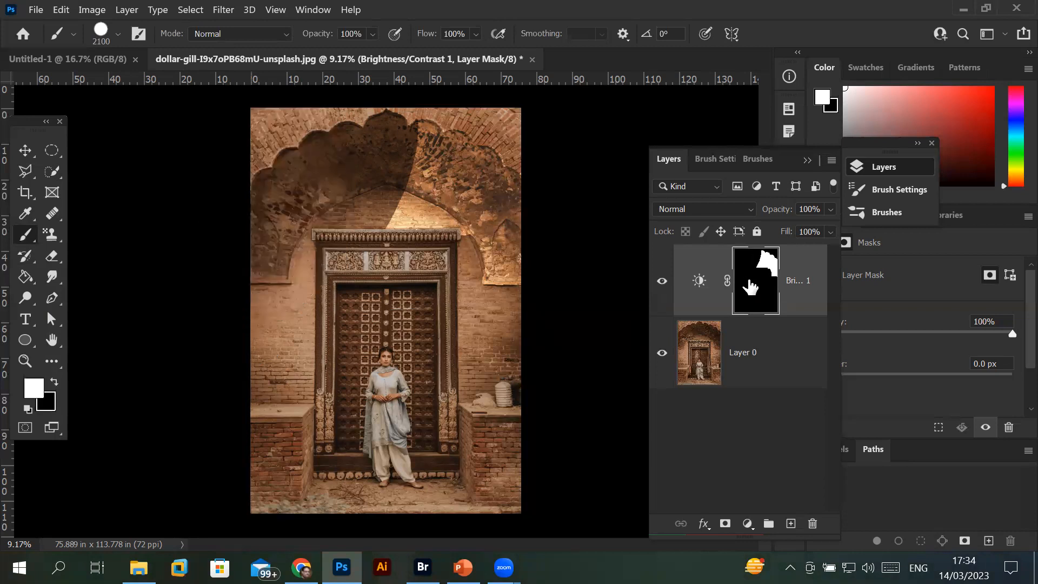
{"action": "left_click_drag", "start_coordinate": [750, 286], "coordinate": [750, 285]}
{"action": "key", "text": "ctrl+shift+z"}
{"action": "key", "text": "ctrl+i"}
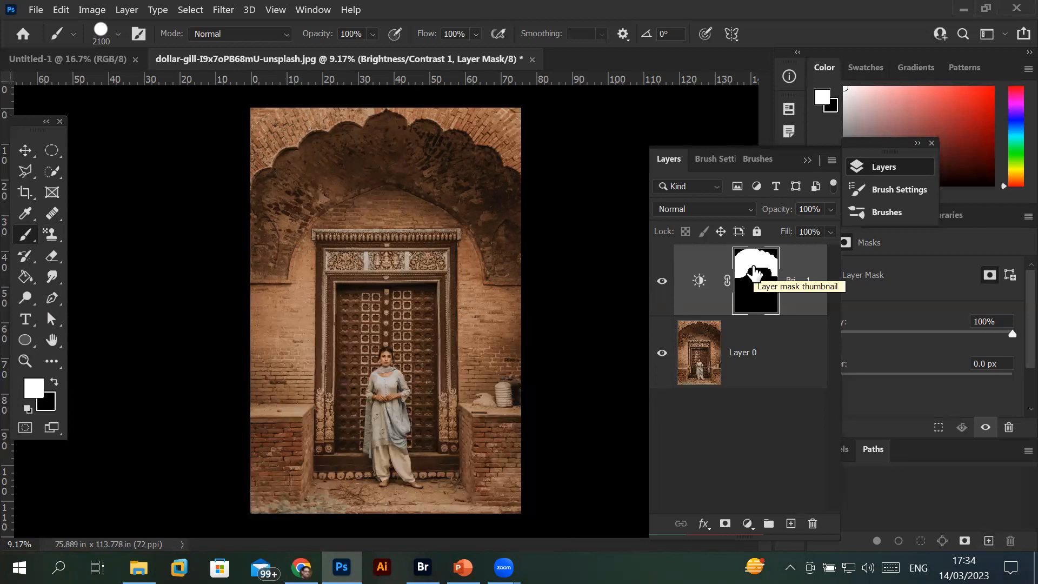
{"action": "left_click_drag", "start_coordinate": [754, 272], "coordinate": [754, 271]}
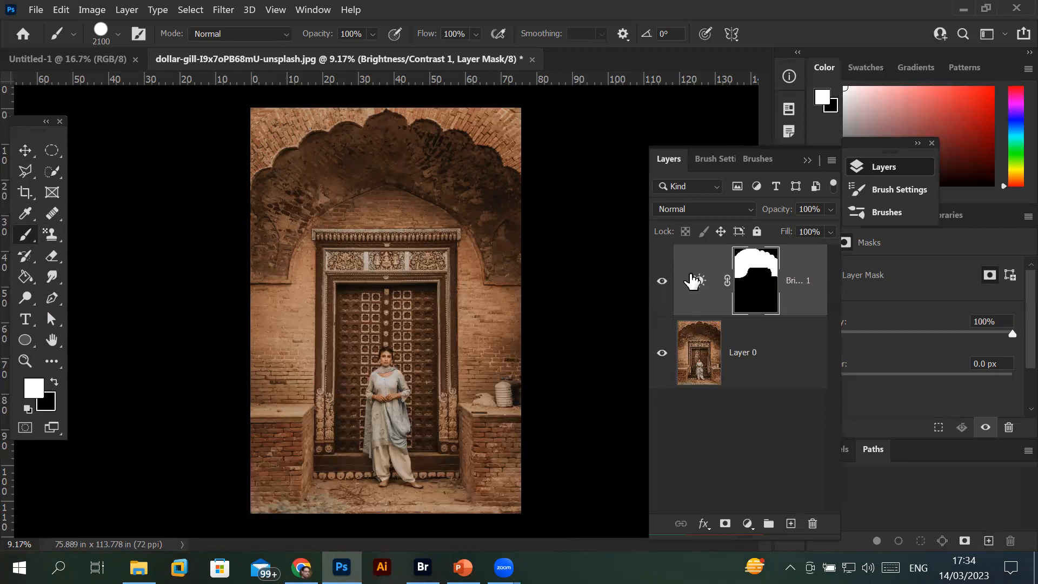
Delete the Brightness/Contrast adjustment layer from the doorway photo
{"action": "left_click", "coordinate": [701, 296]}
{"action": "left_click", "coordinate": [811, 524]}
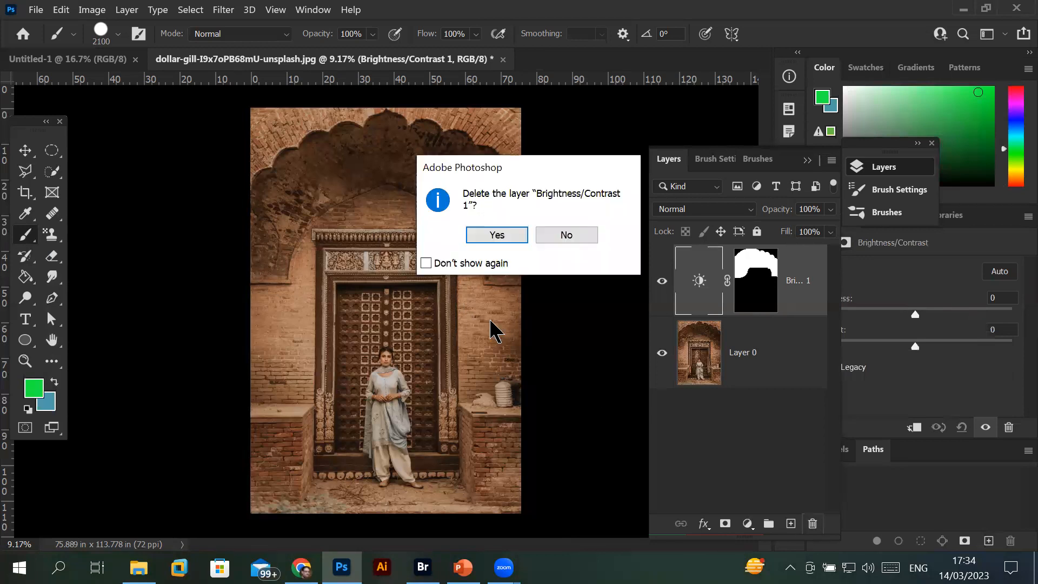
{"action": "left_click", "coordinate": [497, 235]}
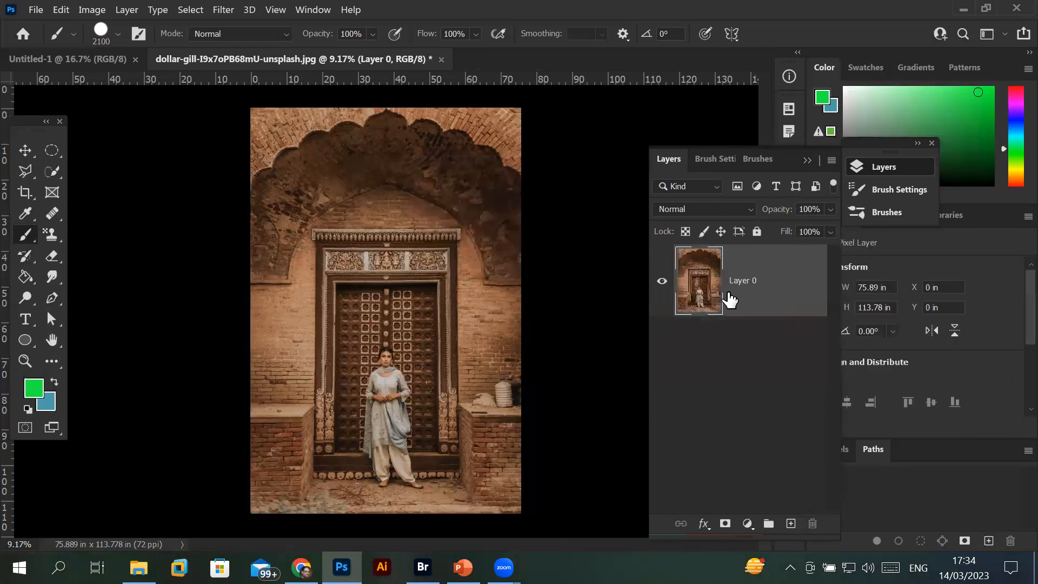
Switch to Bridge and open Win (2).jpg from the DoorCarWindows folder under Images in Photoshop
{"action": "left_click", "coordinate": [36, 10]}
{"action": "left_click", "coordinate": [65, 54]}
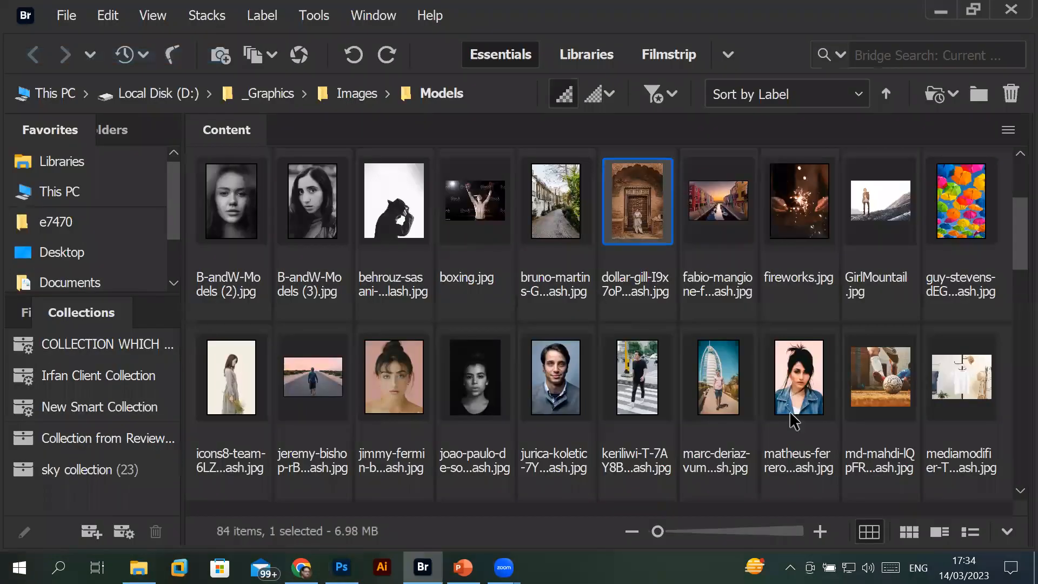
{"action": "left_click", "coordinate": [357, 96]}
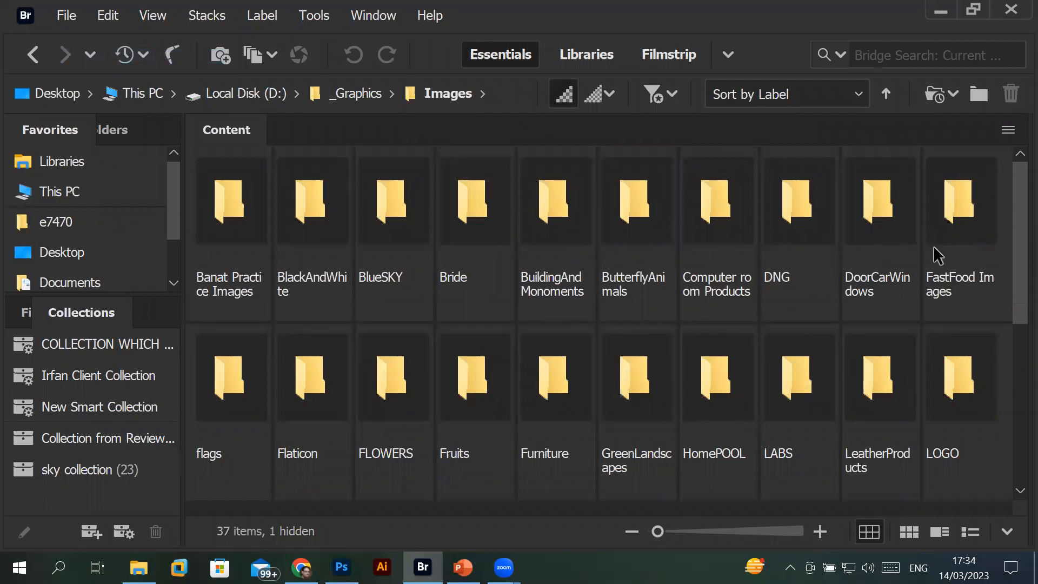
{"action": "double_click", "coordinate": [884, 222]}
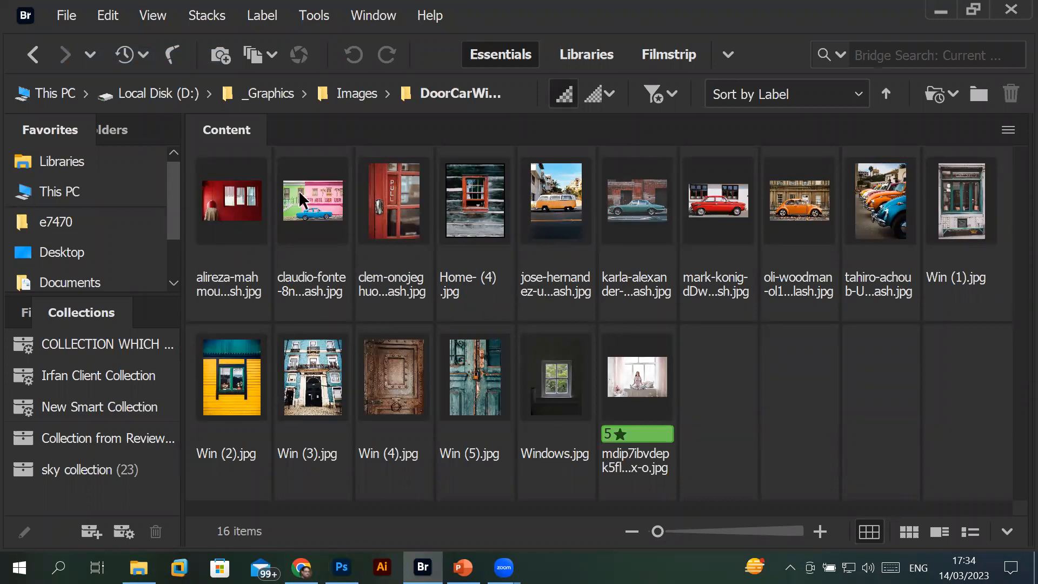
{"action": "left_click", "coordinate": [212, 385]}
{"action": "double_click", "coordinate": [212, 385]}
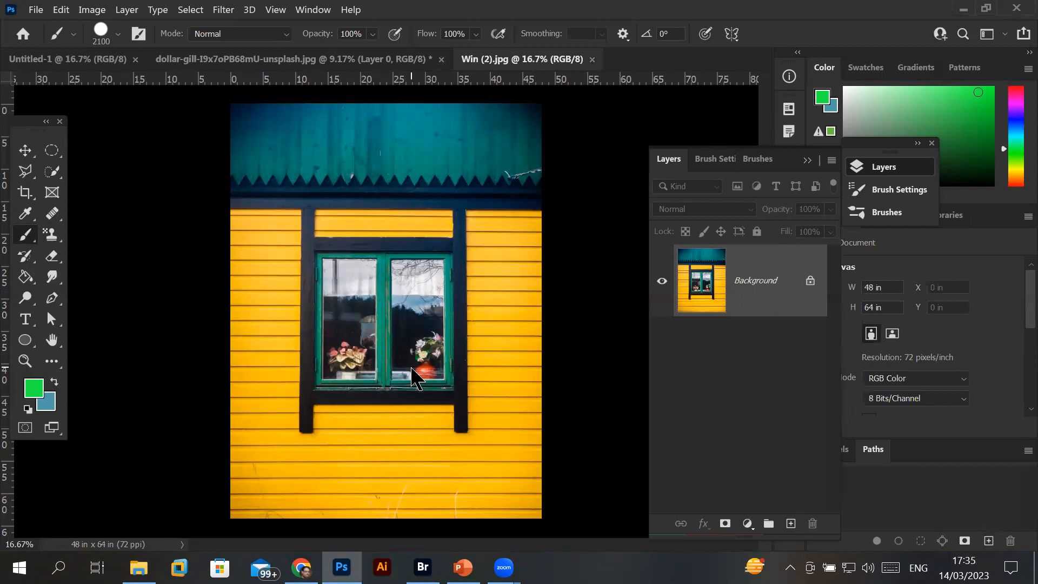
Unlock the window photo's Background so it becomes a regular layer
{"action": "scroll", "coordinate": [404, 377], "scroll_direction": "up", "scroll_amount": 5}
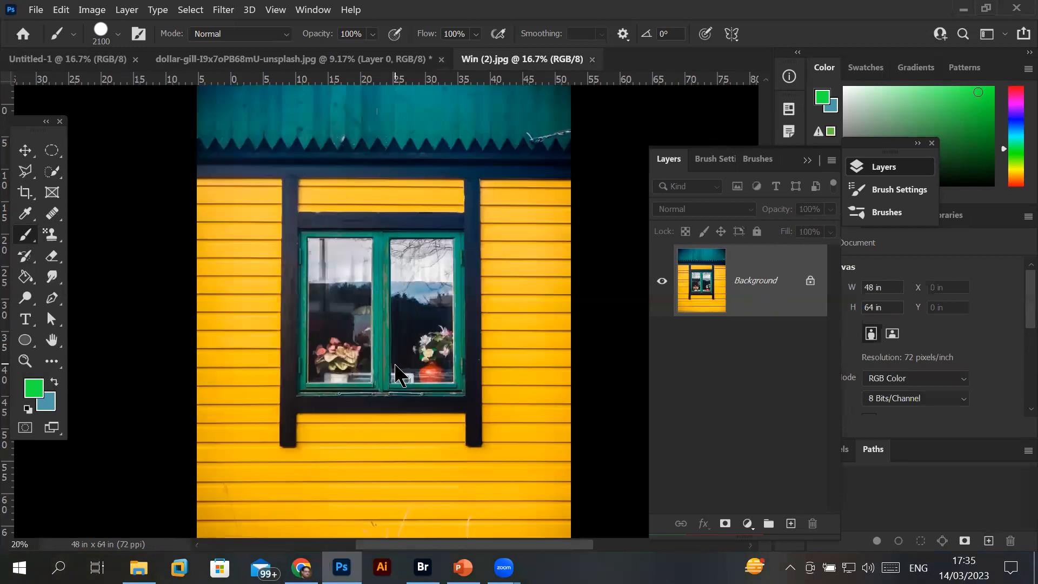
{"action": "scroll", "coordinate": [378, 319], "scroll_direction": "down", "scroll_amount": 2}
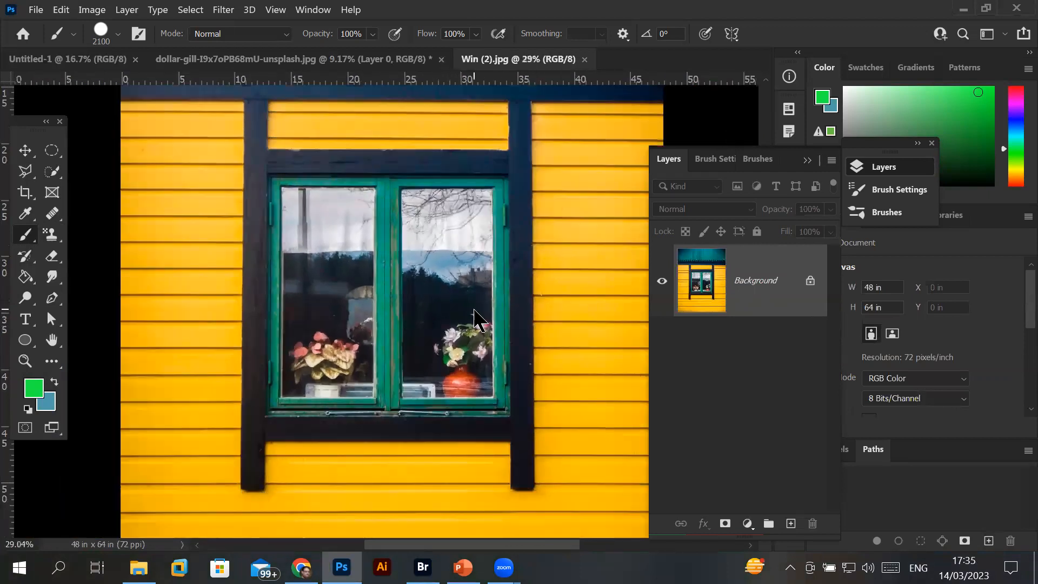
{"action": "left_click", "coordinate": [810, 282]}
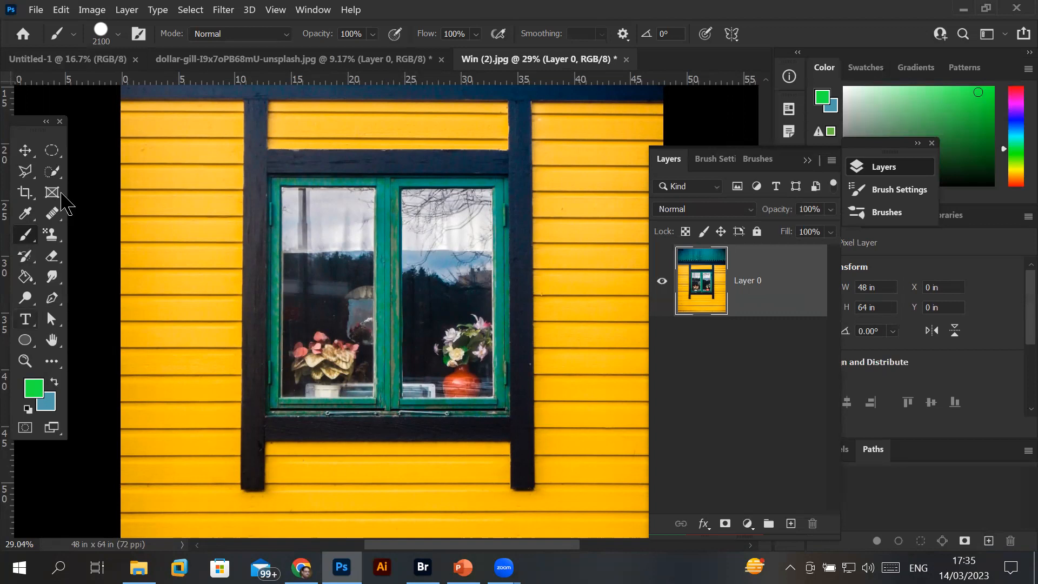
Select the yellow wall on both sides of and below the window with the Quick Selection tool at 400 px
{"action": "left_click", "coordinate": [54, 174]}
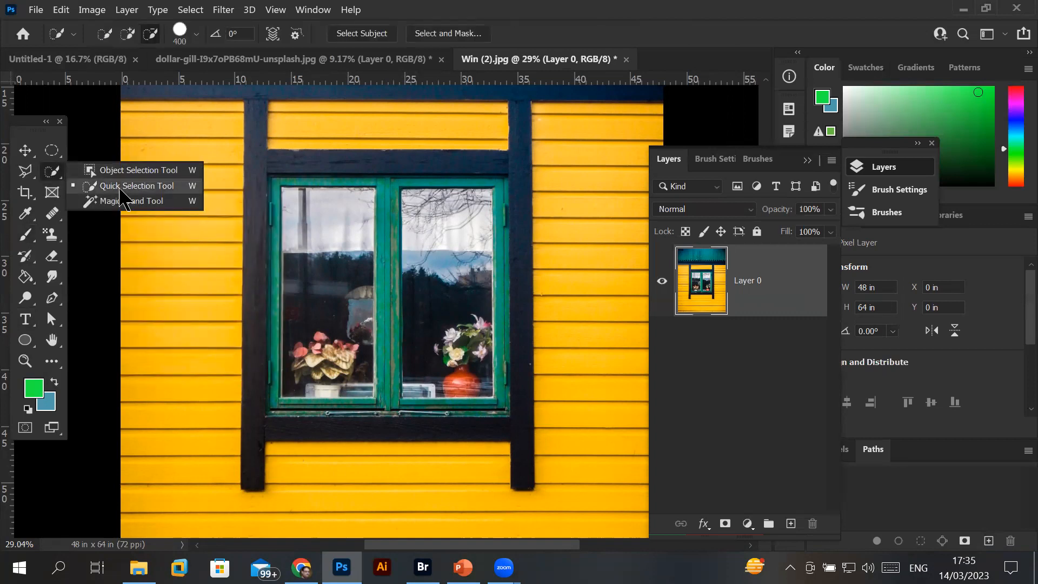
{"action": "left_click", "coordinate": [30, 173]}
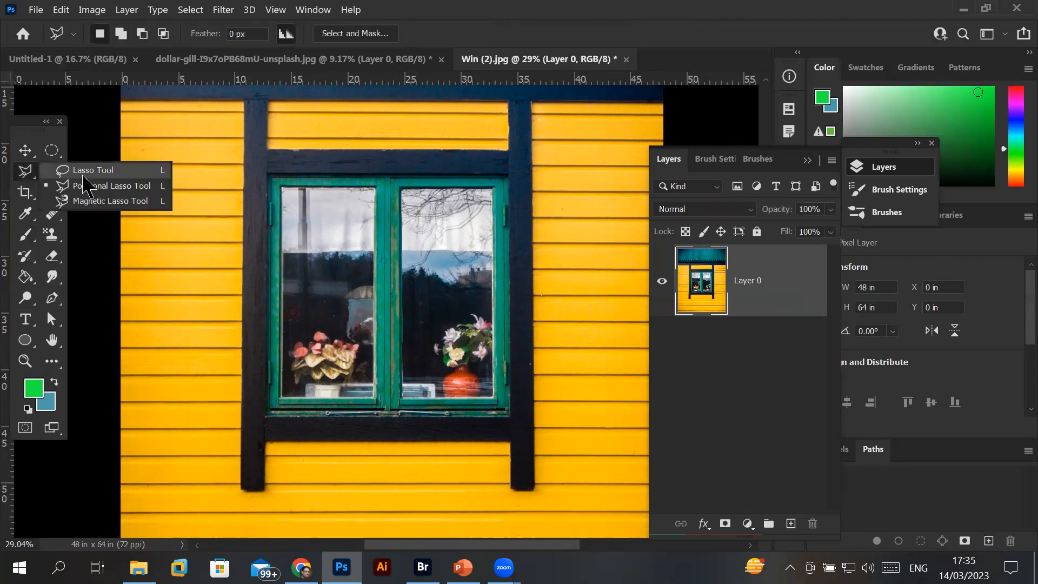
{"action": "left_click", "coordinate": [90, 186]}
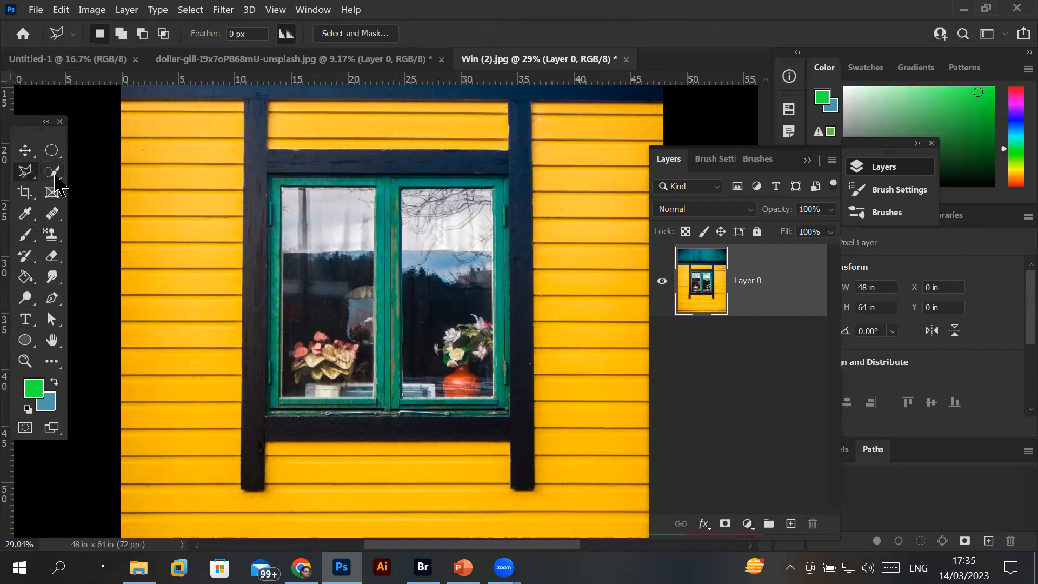
{"action": "left_click", "coordinate": [55, 175]}
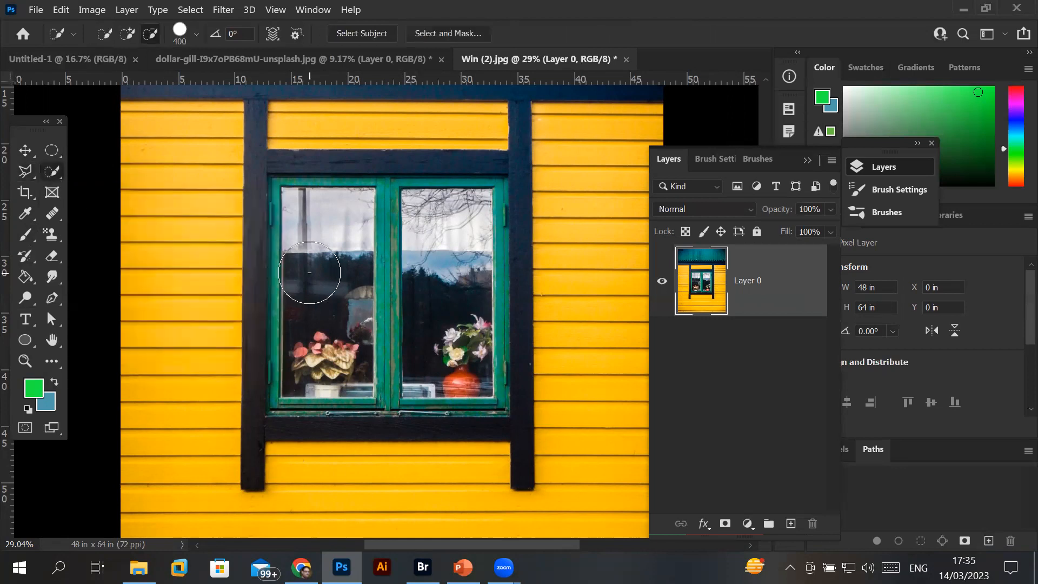
{"action": "scroll", "coordinate": [308, 273], "scroll_direction": "down", "scroll_amount": 3}
{"action": "scroll", "coordinate": [308, 273], "scroll_direction": "down", "scroll_amount": 2}
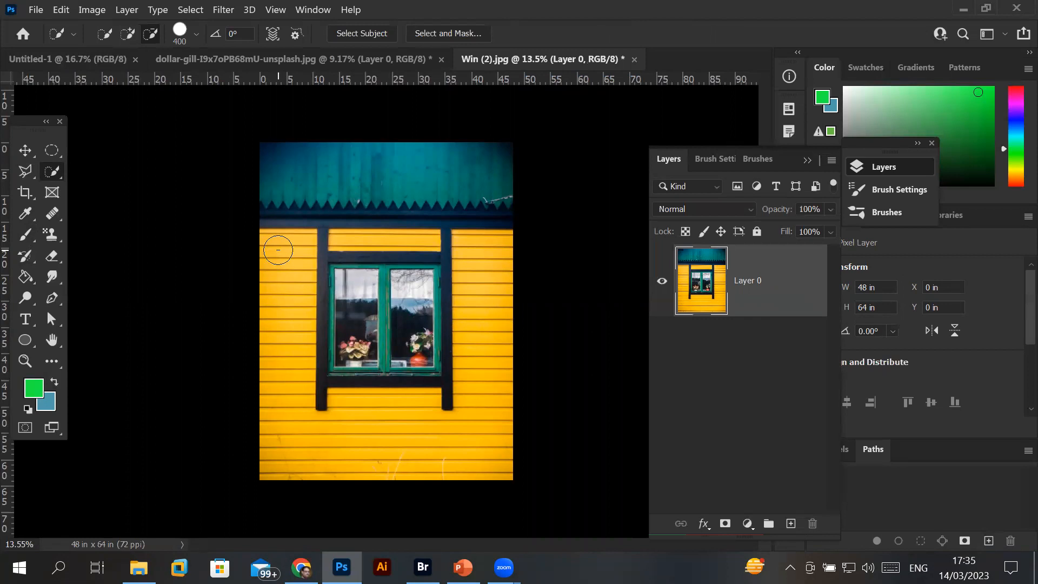
{"action": "mouse_move", "coordinate": [283, 245]}
{"action": "left_mouse_down"}
{"action": "mouse_move", "coordinate": [277, 447]}
{"action": "mouse_move", "coordinate": [327, 451]}
{"action": "mouse_move", "coordinate": [396, 404]}
{"action": "mouse_move", "coordinate": [451, 433]}
{"action": "mouse_move", "coordinate": [439, 463]}
{"action": "mouse_move", "coordinate": [427, 465]}
{"action": "mouse_move", "coordinate": [485, 469]}
{"action": "mouse_move", "coordinate": [511, 405]}
{"action": "mouse_move", "coordinate": [506, 234]}
{"action": "left_mouse_up"}
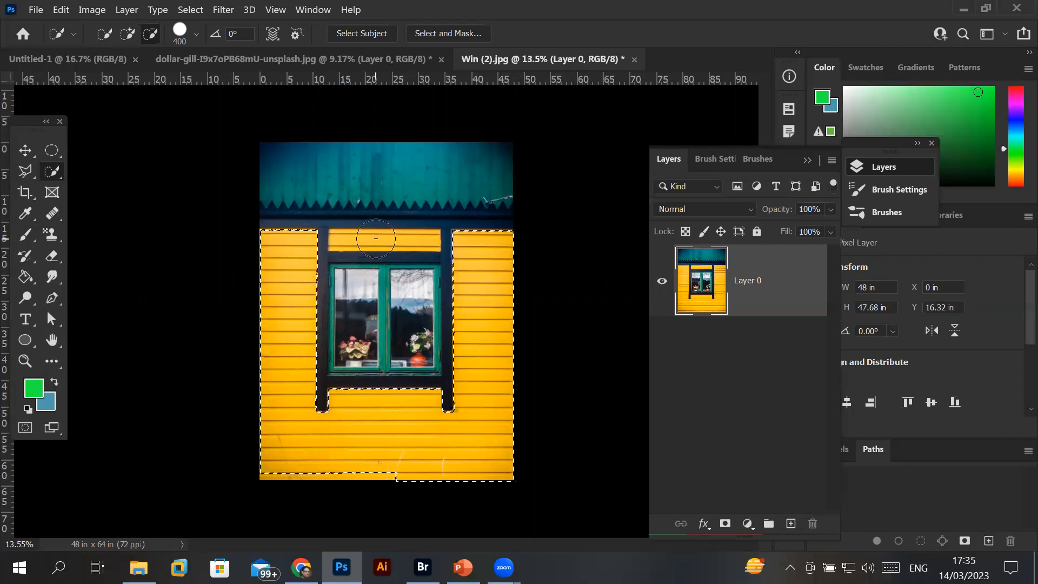
Reduce the selection brush to 200 px and add the yellow panel above the window to the selection
{"action": "scroll", "coordinate": [379, 238], "scroll_direction": "up", "scroll_amount": 3}
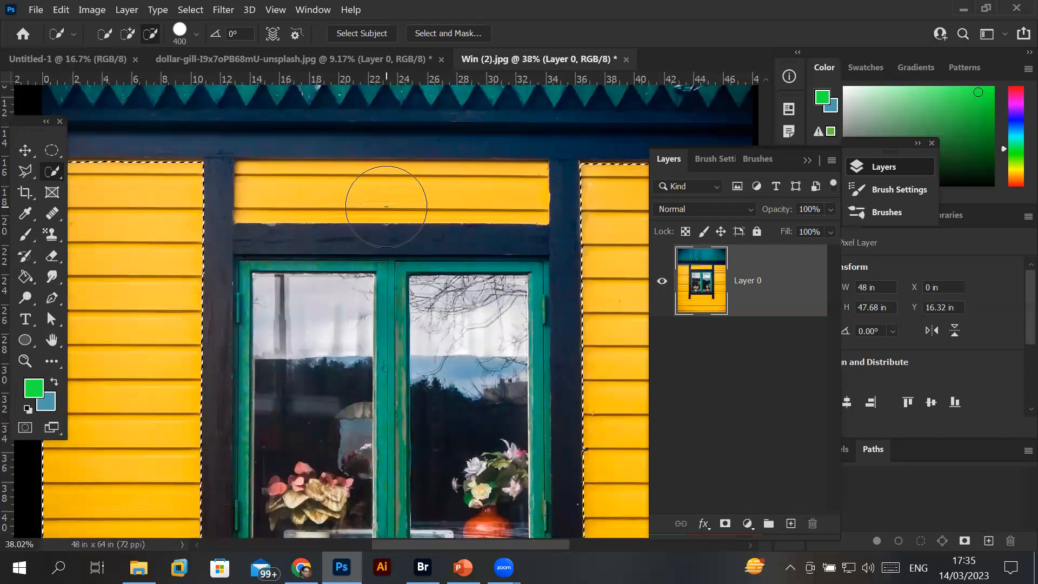
{"action": "key", "text": "bracketleft"}
{"action": "key", "text": "bracketleft"}
{"action": "key", "text": "bracketleft"}
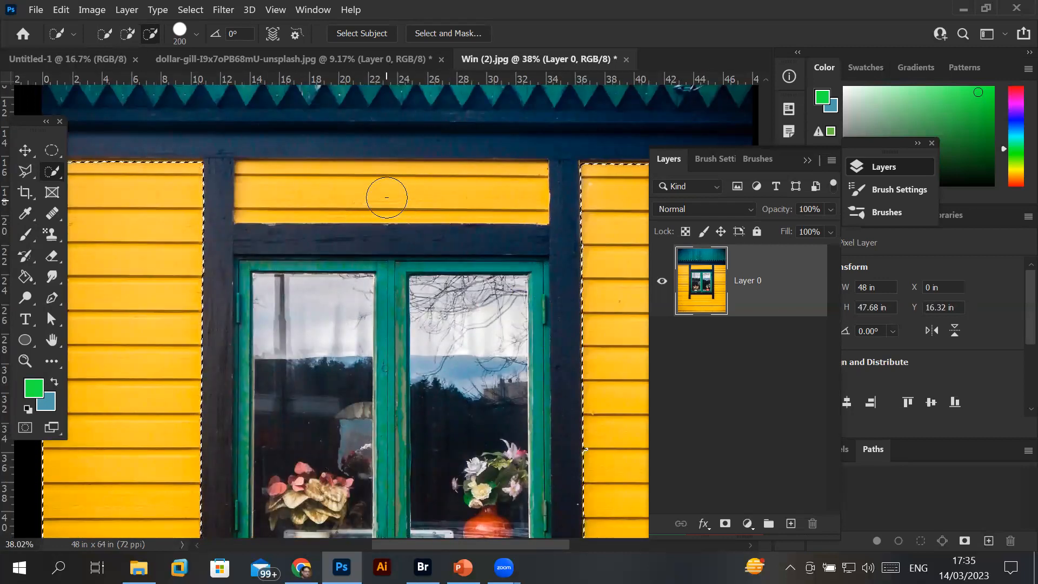
{"action": "left_click", "coordinate": [387, 193]}
{"action": "scroll", "coordinate": [447, 271], "scroll_direction": "down", "scroll_amount": 5}
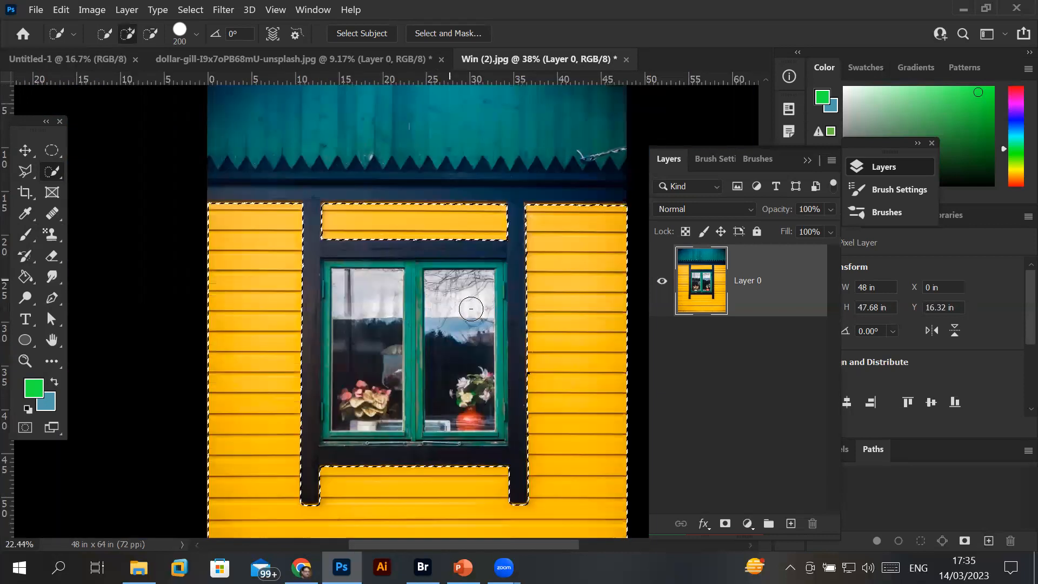
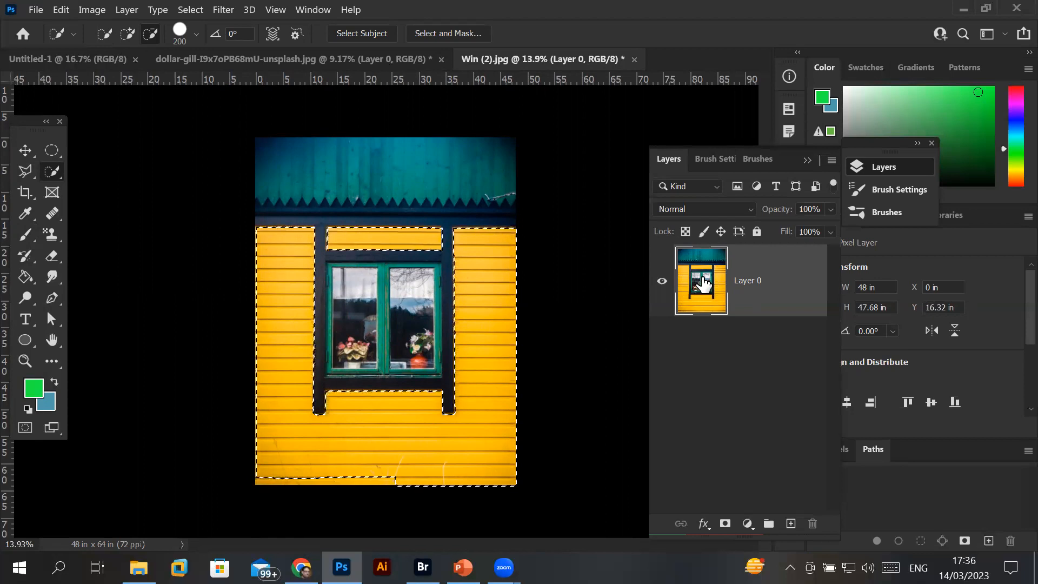
Add a Hue/Saturation adjustment layer masked to the selected yellow wall, and clear the floating panels away from its settings
{"action": "left_click", "coordinate": [748, 524]}
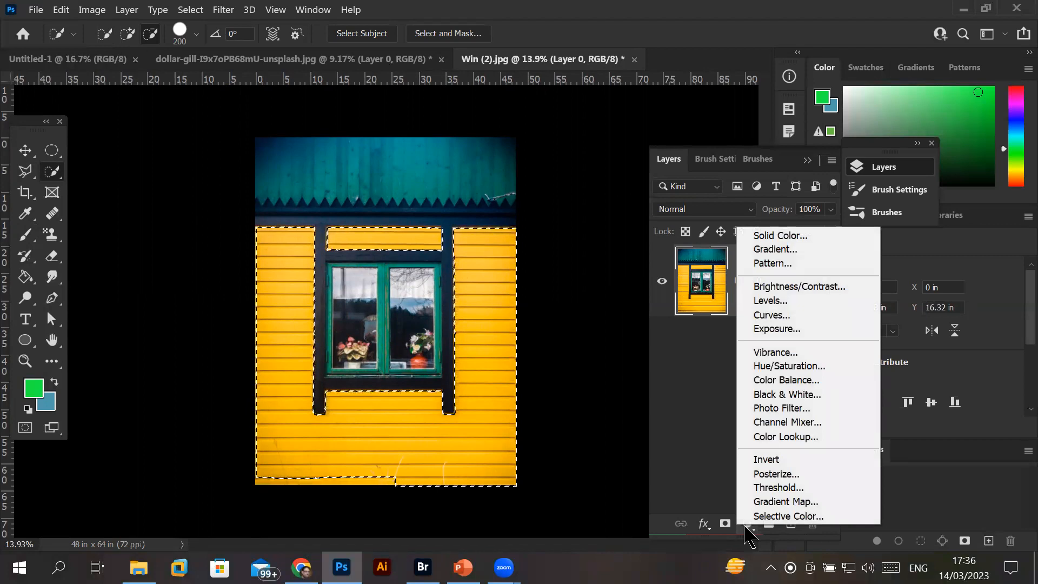
{"action": "left_click", "coordinate": [795, 368]}
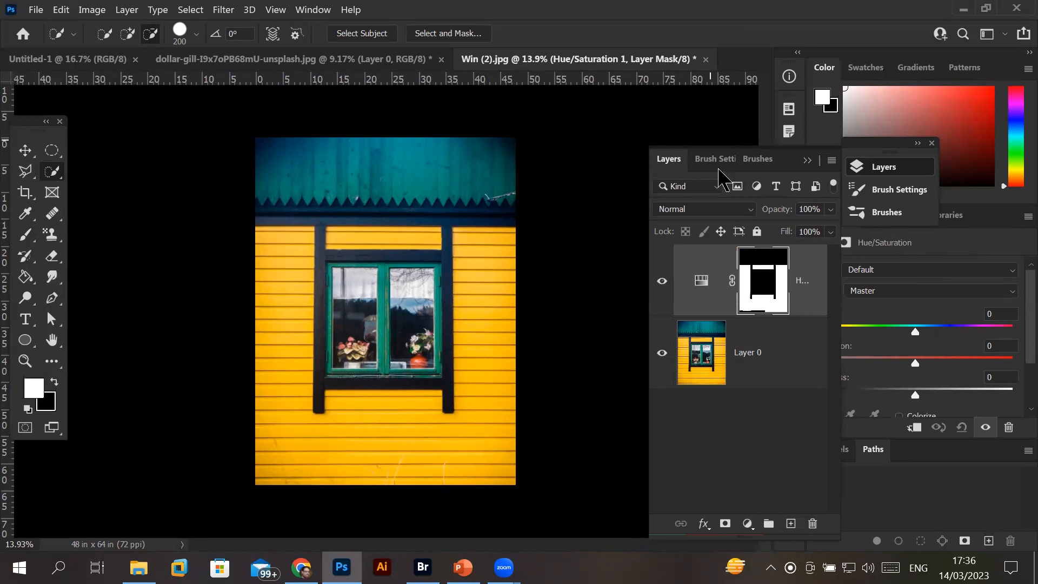
{"action": "left_click_drag", "start_coordinate": [800, 169], "coordinate": [683, 127]}
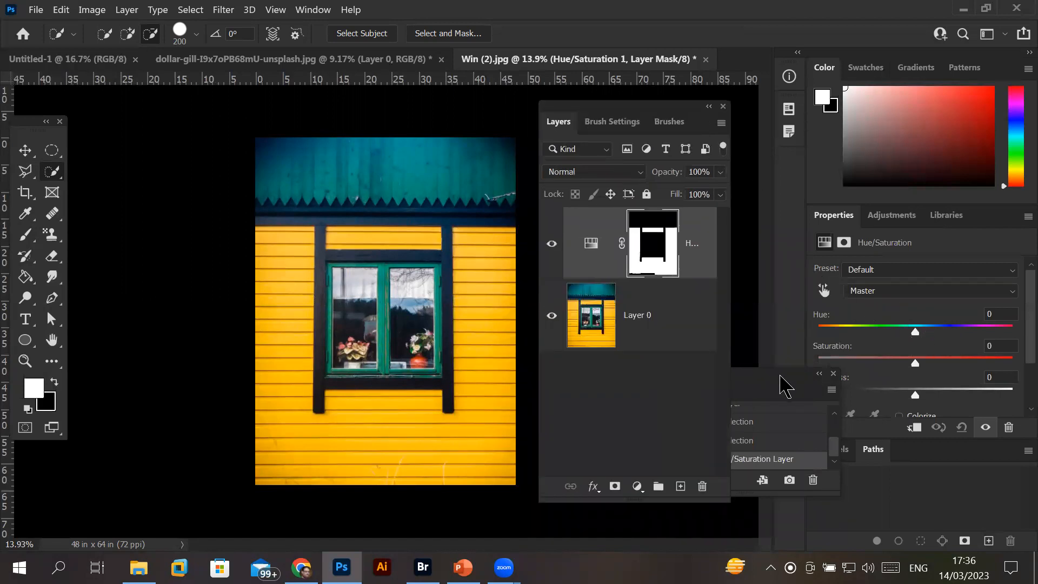
{"action": "left_click_drag", "start_coordinate": [785, 386], "coordinate": [788, 407]}
{"action": "left_click", "coordinate": [823, 395]}
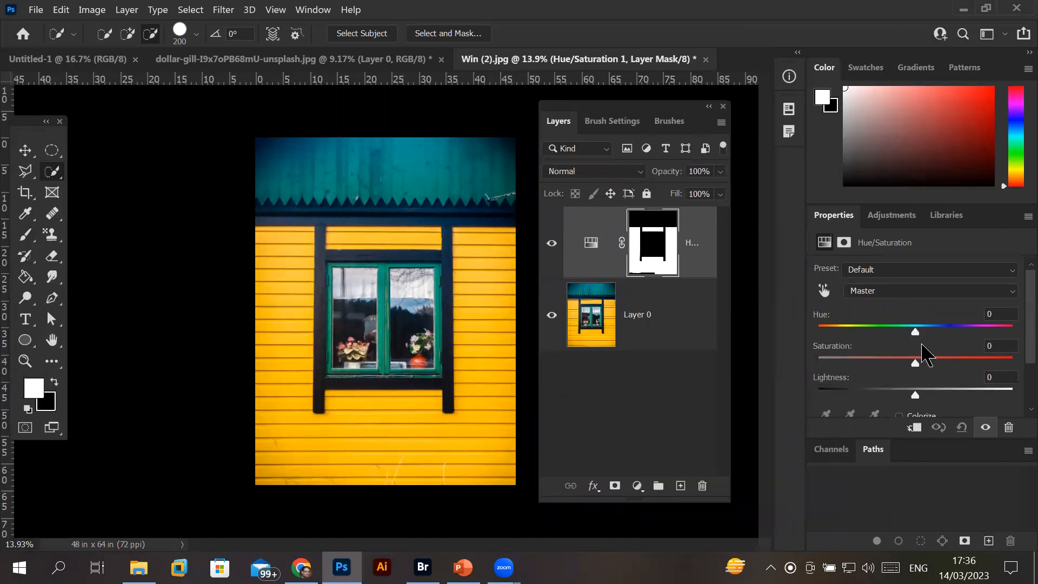
Recolour the yellow wall by shifting its hue to -108, and then to a moderately positive hue
{"action": "left_click_drag", "start_coordinate": [916, 332], "coordinate": [848, 333]}
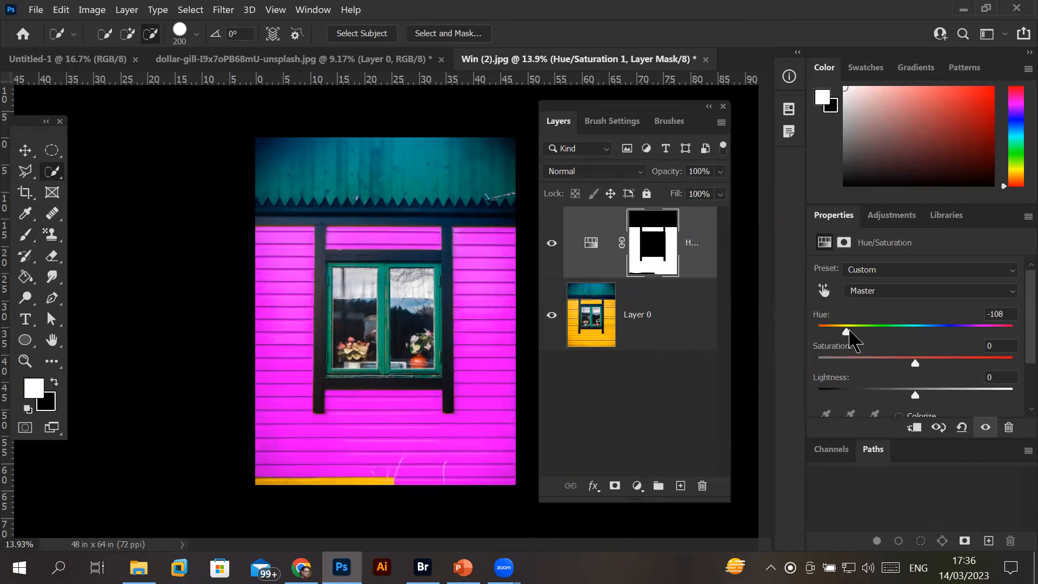
{"action": "left_click_drag", "start_coordinate": [850, 331], "coordinate": [939, 331]}
Browse for another image in Bridge, going up to the Images folder and opening its Models subfolder
{"action": "left_click", "coordinate": [36, 9]}
{"action": "left_click", "coordinate": [64, 57]}
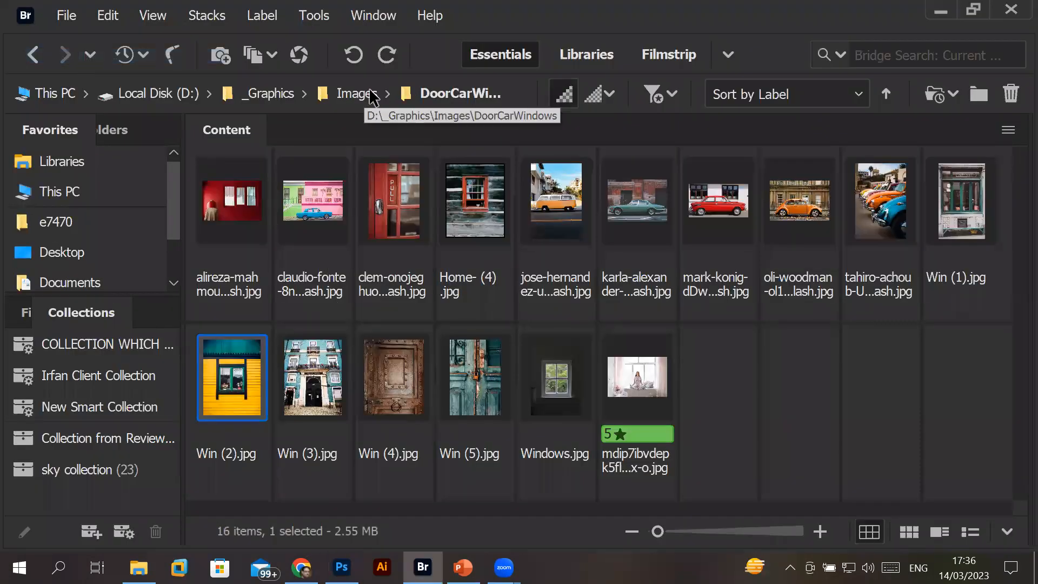
{"action": "left_click", "coordinate": [358, 94]}
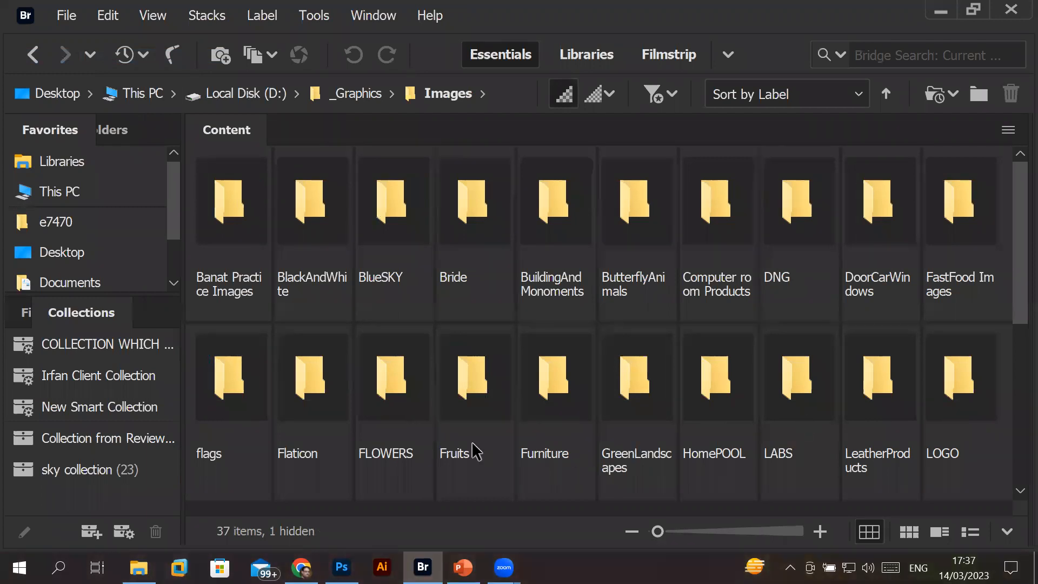
{"action": "scroll", "coordinate": [474, 450], "scroll_direction": "down", "scroll_amount": 3}
{"action": "double_click", "coordinate": [299, 189]}
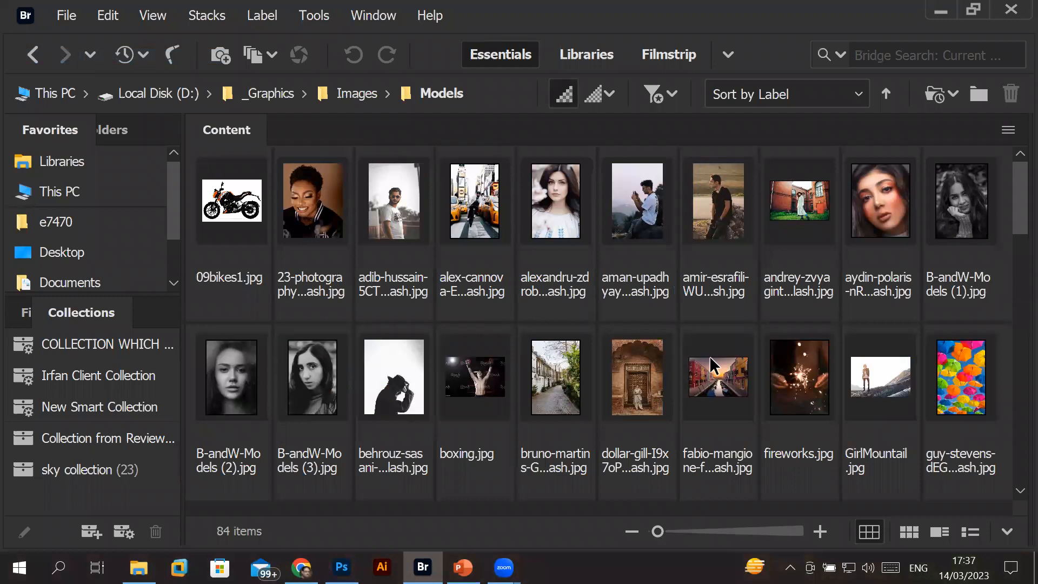
Find the photo of the man in a black T-shirt walking over a zebra crossing and open it in Photoshop
{"action": "scroll", "coordinate": [444, 302], "scroll_direction": "down", "scroll_amount": 5}
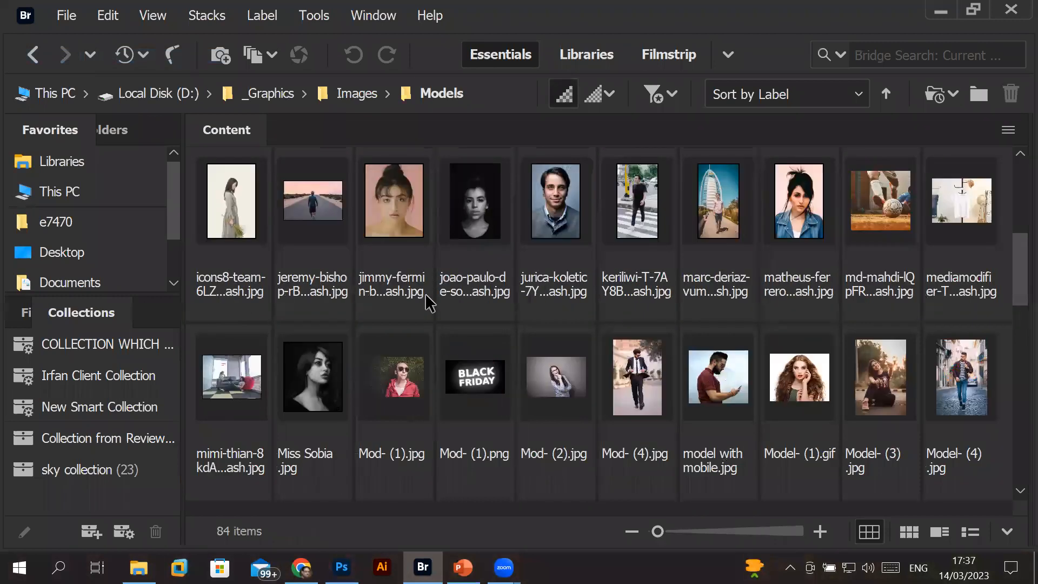
{"action": "scroll", "coordinate": [428, 303], "scroll_direction": "down", "scroll_amount": 1}
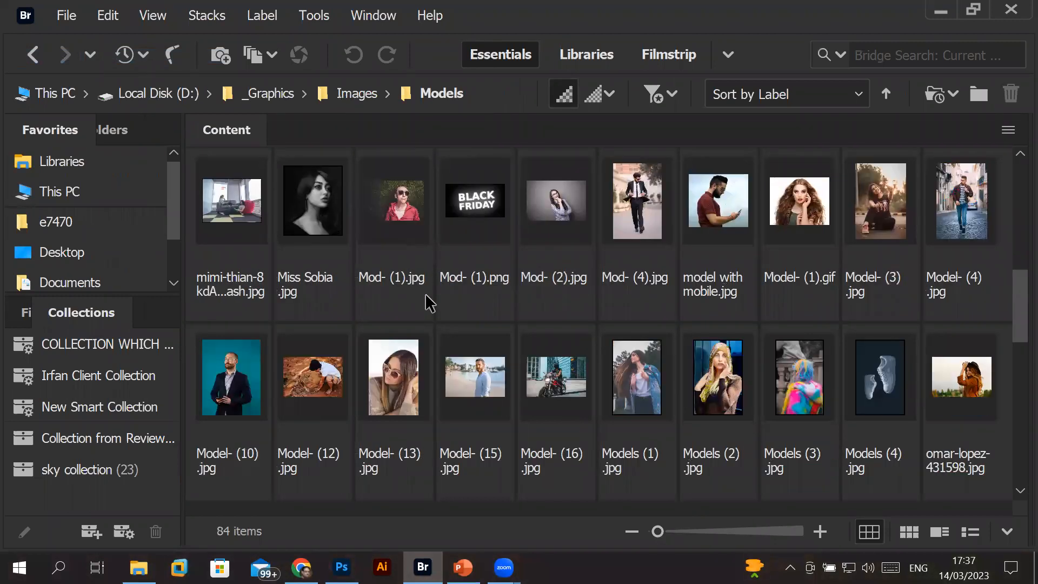
{"action": "scroll", "coordinate": [429, 303], "scroll_direction": "down", "scroll_amount": 2}
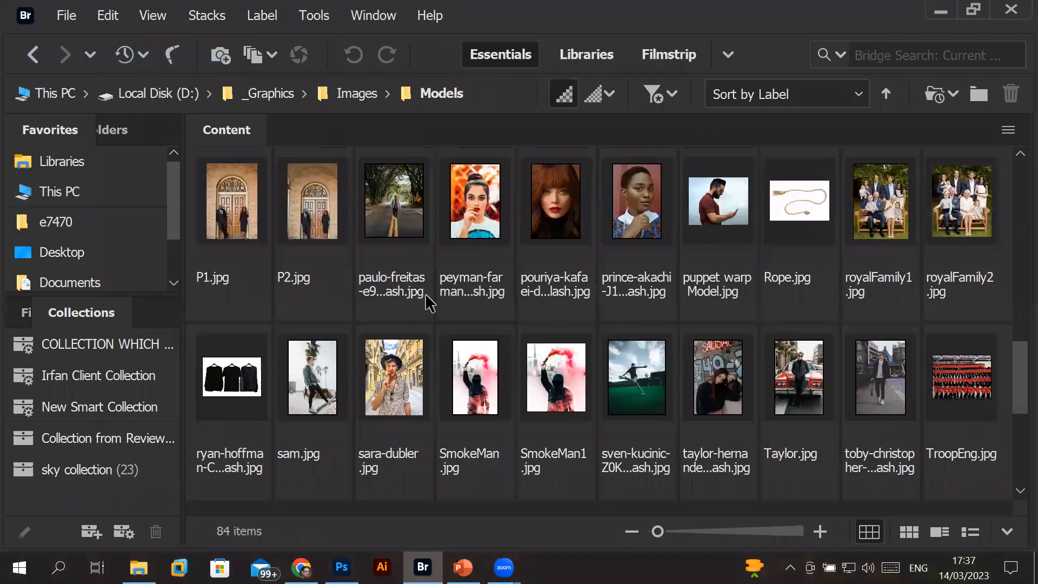
{"action": "scroll", "coordinate": [429, 303], "scroll_direction": "down", "scroll_amount": 2}
{"action": "scroll", "coordinate": [429, 303], "scroll_direction": "up", "scroll_amount": 3}
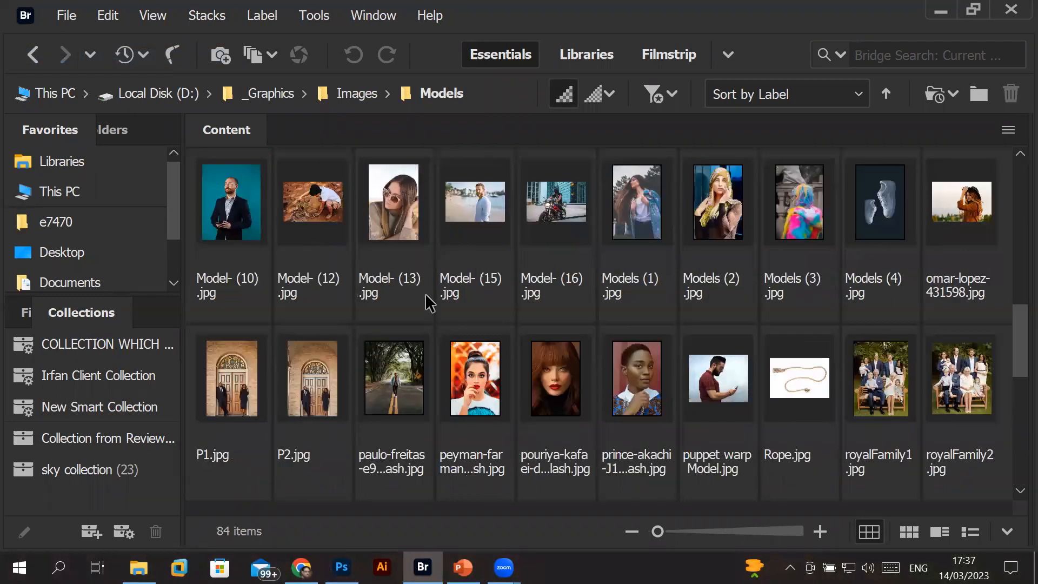
{"action": "scroll", "coordinate": [429, 302], "scroll_direction": "up", "scroll_amount": 3}
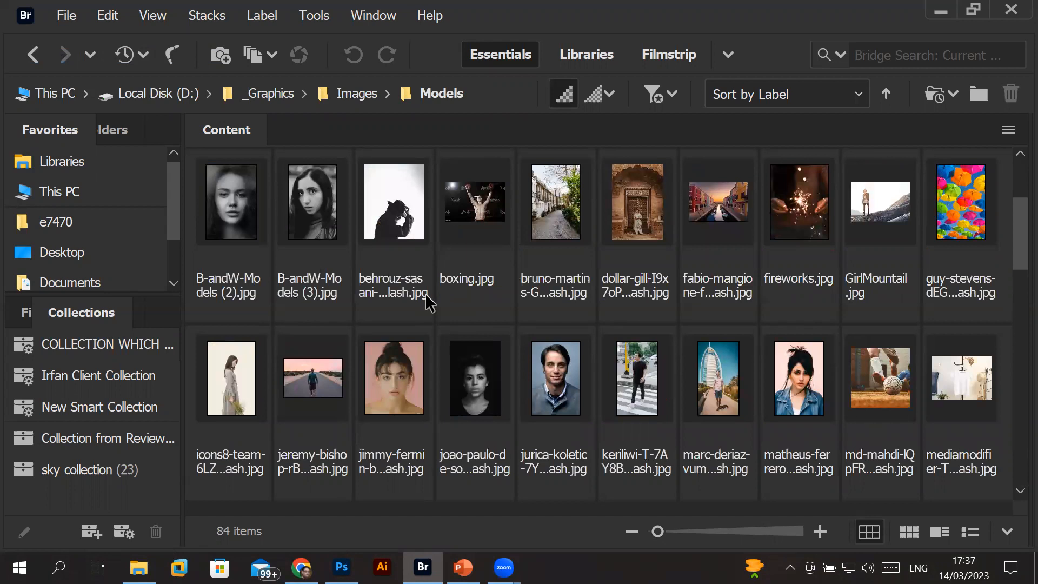
{"action": "scroll", "coordinate": [429, 303], "scroll_direction": "up", "scroll_amount": 1}
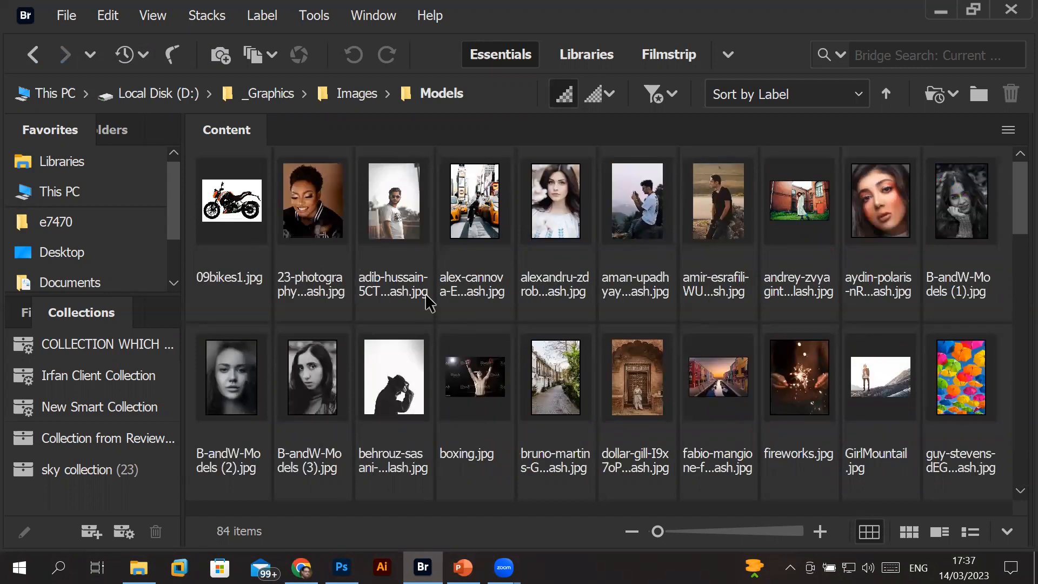
{"action": "scroll", "coordinate": [429, 303], "scroll_direction": "down", "scroll_amount": 1}
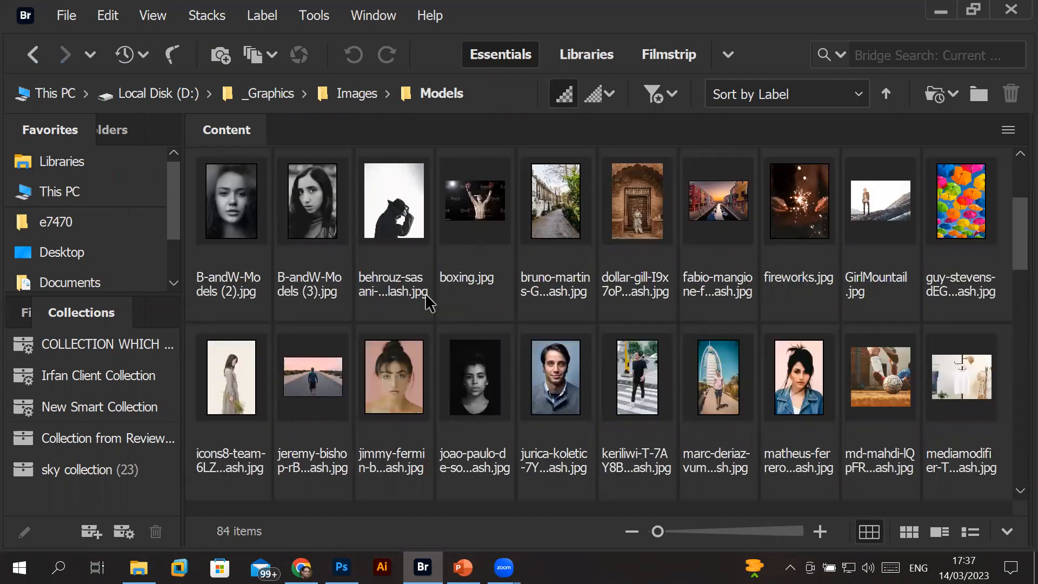
{"action": "scroll", "coordinate": [429, 303], "scroll_direction": "down", "scroll_amount": 1}
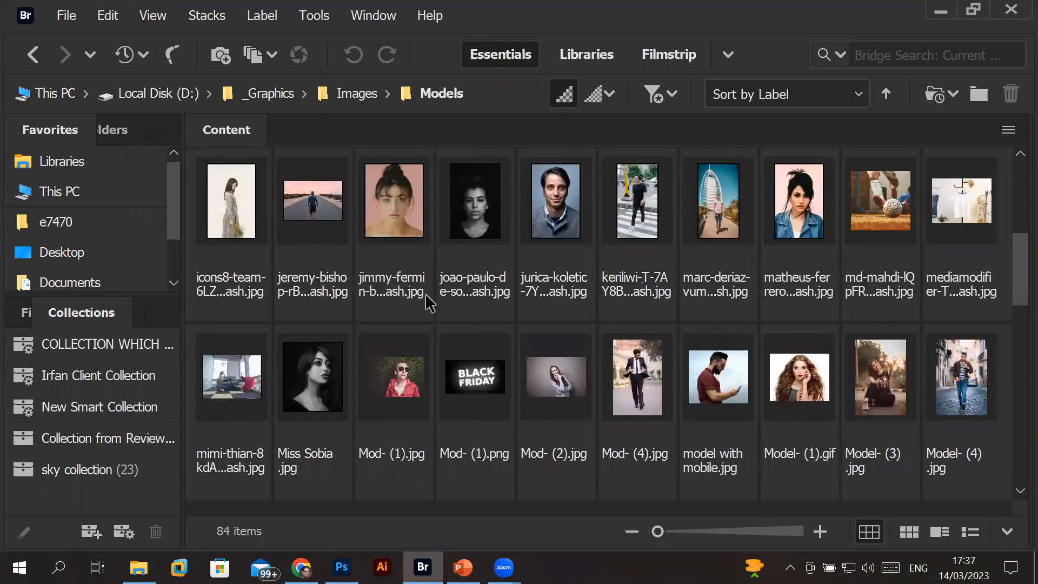
{"action": "scroll", "coordinate": [429, 303], "scroll_direction": "down", "scroll_amount": 1}
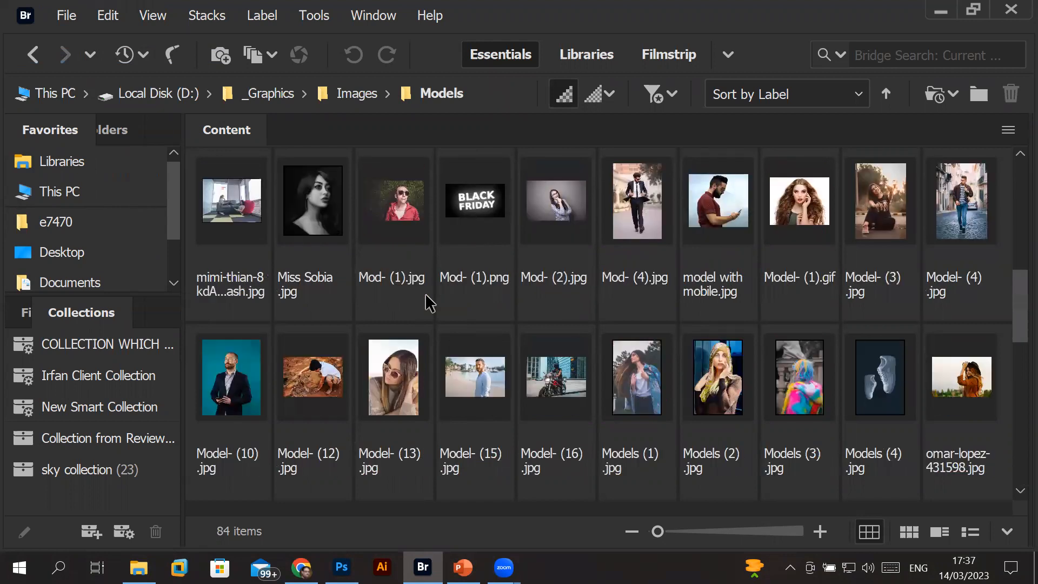
{"action": "scroll", "coordinate": [428, 303], "scroll_direction": "down", "scroll_amount": 1}
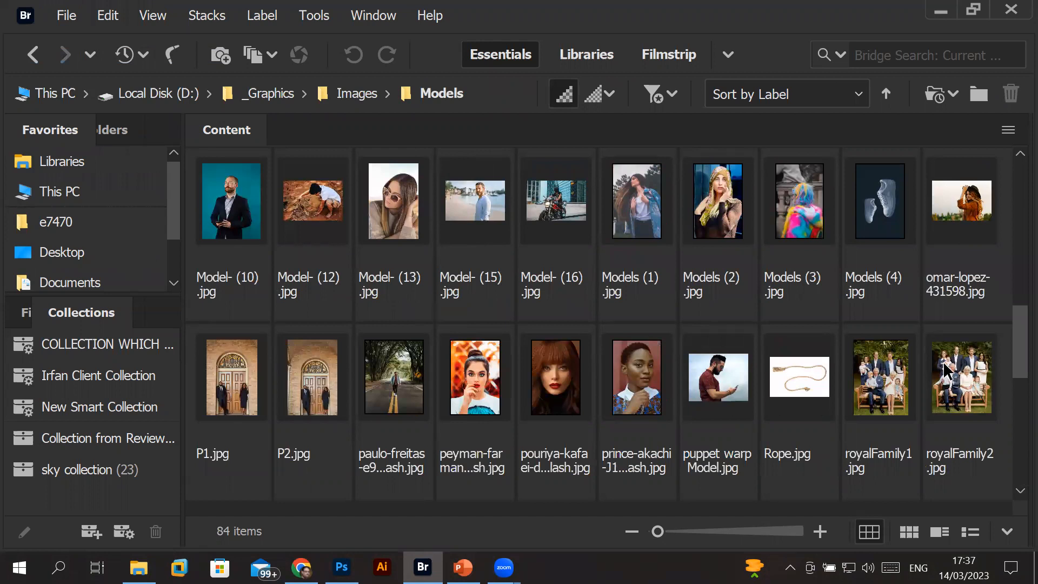
{"action": "scroll", "coordinate": [817, 397], "scroll_direction": "down", "scroll_amount": 1}
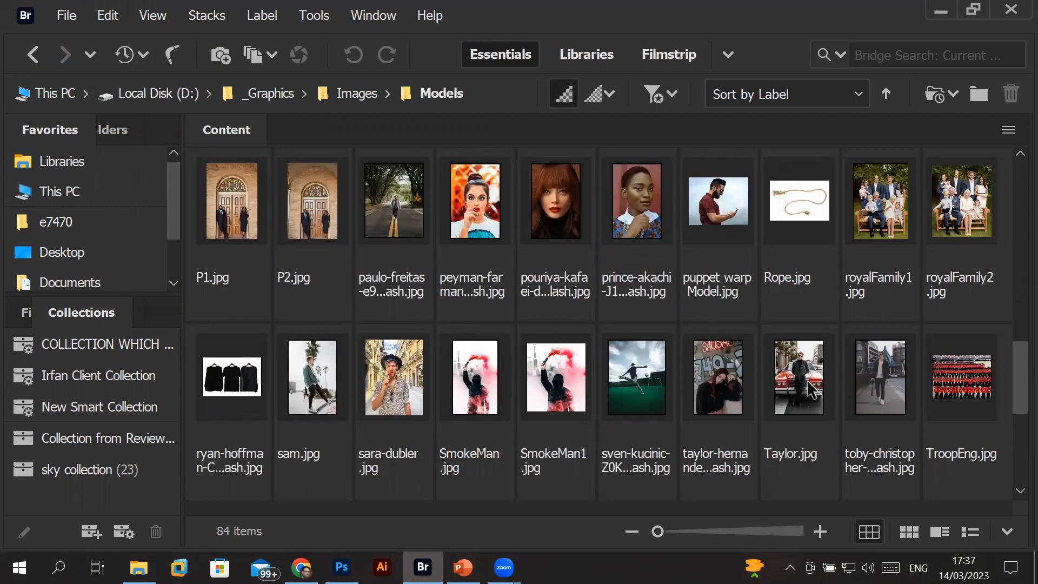
{"action": "scroll", "coordinate": [811, 388], "scroll_direction": "down", "scroll_amount": 1}
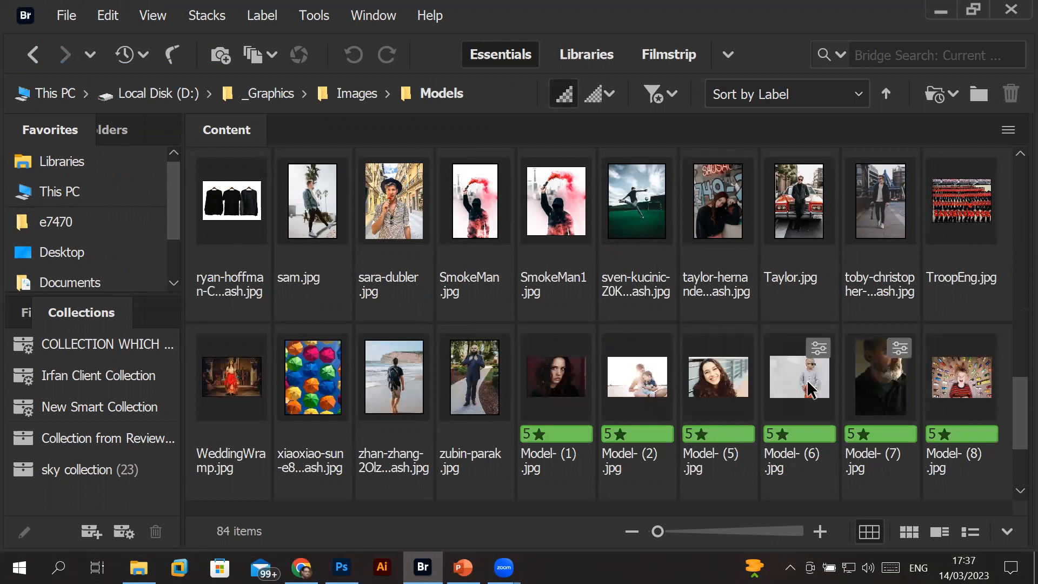
{"action": "scroll", "coordinate": [810, 389], "scroll_direction": "down", "scroll_amount": 1}
{"action": "scroll", "coordinate": [811, 389], "scroll_direction": "up", "scroll_amount": 3}
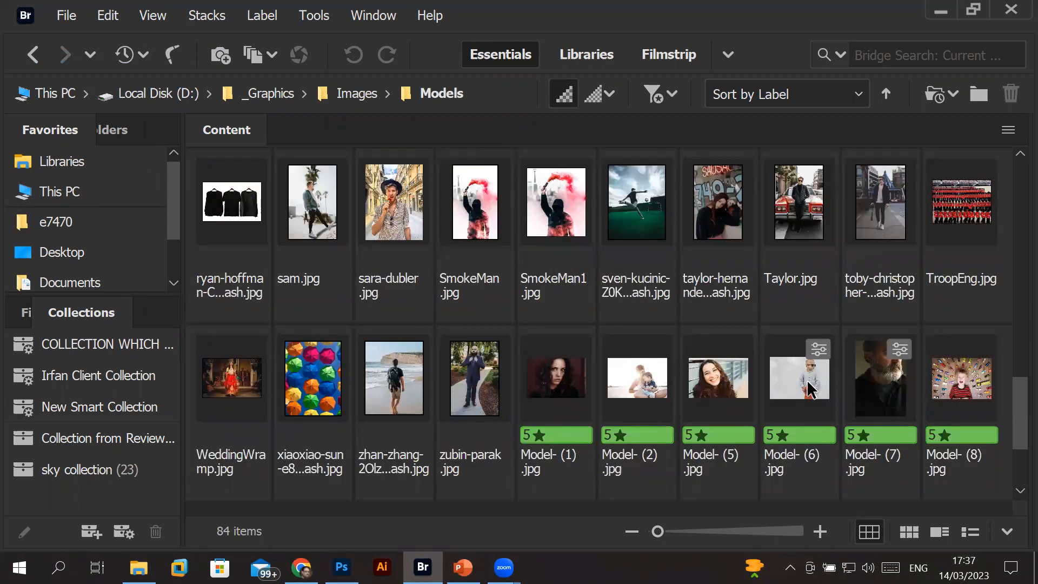
{"action": "scroll", "coordinate": [809, 387], "scroll_direction": "up", "scroll_amount": 1}
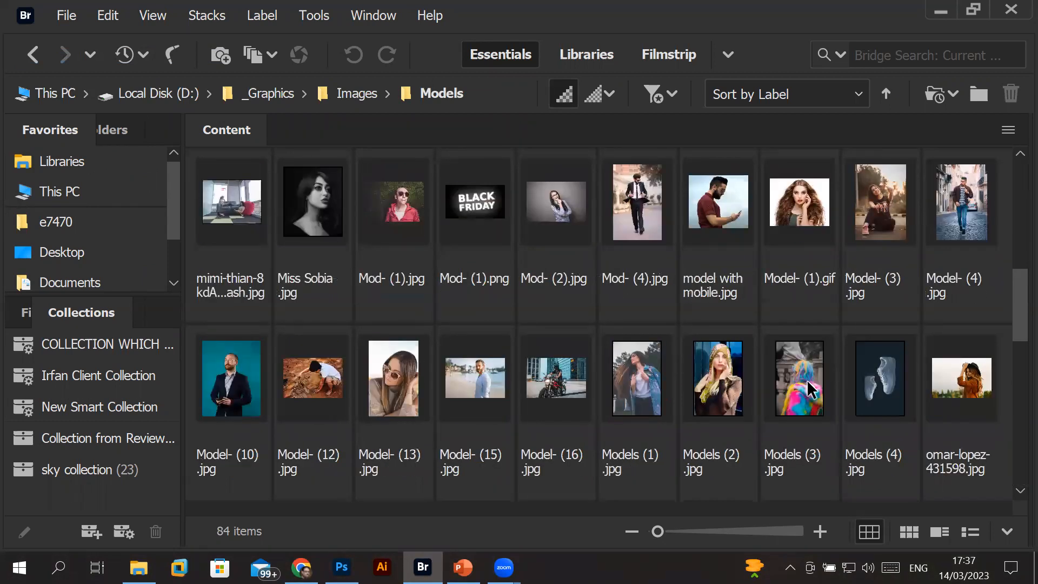
{"action": "scroll", "coordinate": [809, 389], "scroll_direction": "up", "scroll_amount": 1}
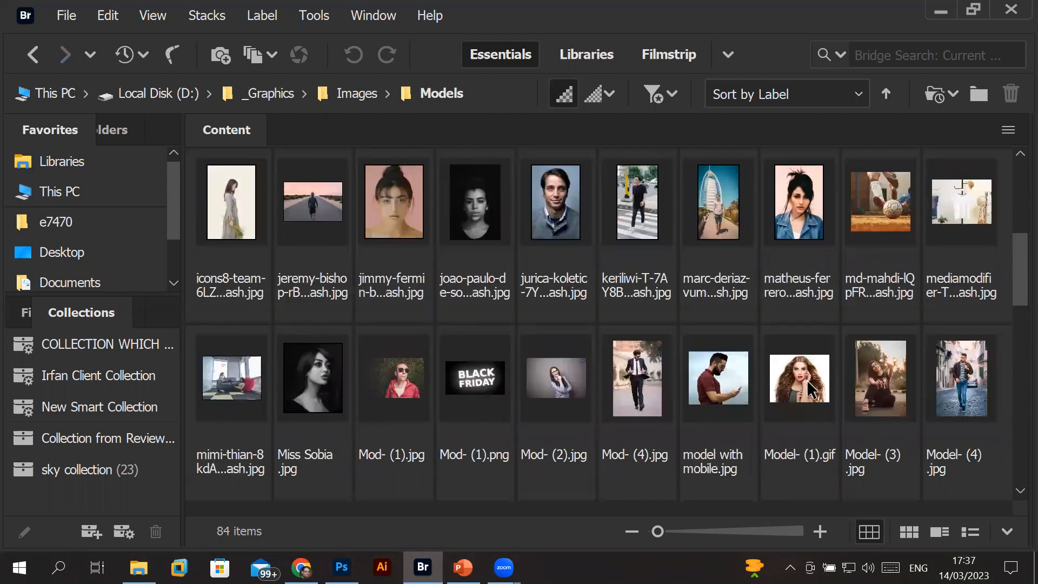
{"action": "double_click", "coordinate": [638, 219]}
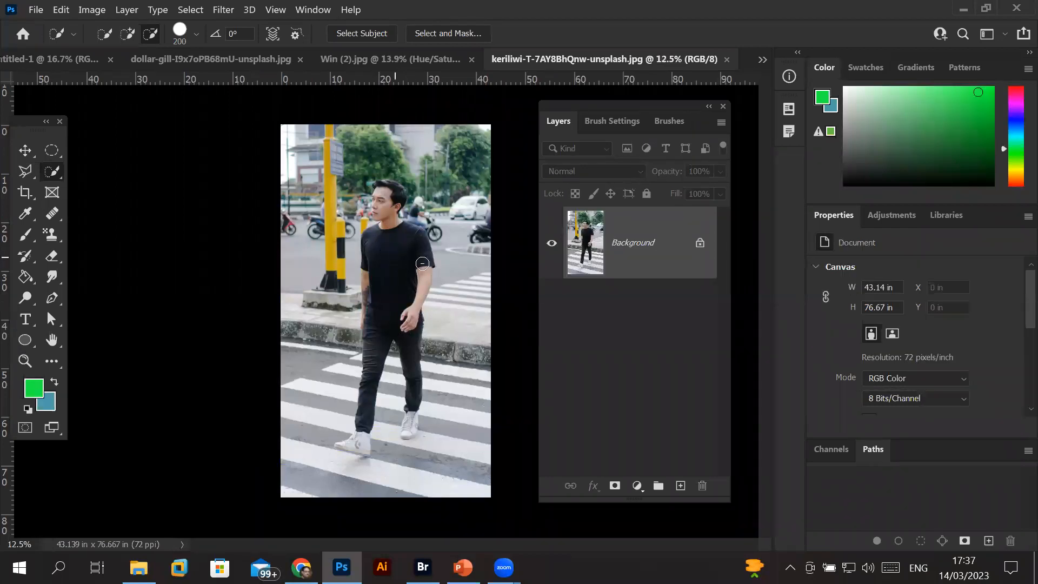
Try to select the man's black T-shirt with the Quick Selection tool and subtract the trousers from the selection
{"action": "scroll", "coordinate": [422, 258], "scroll_direction": "up", "scroll_amount": 4}
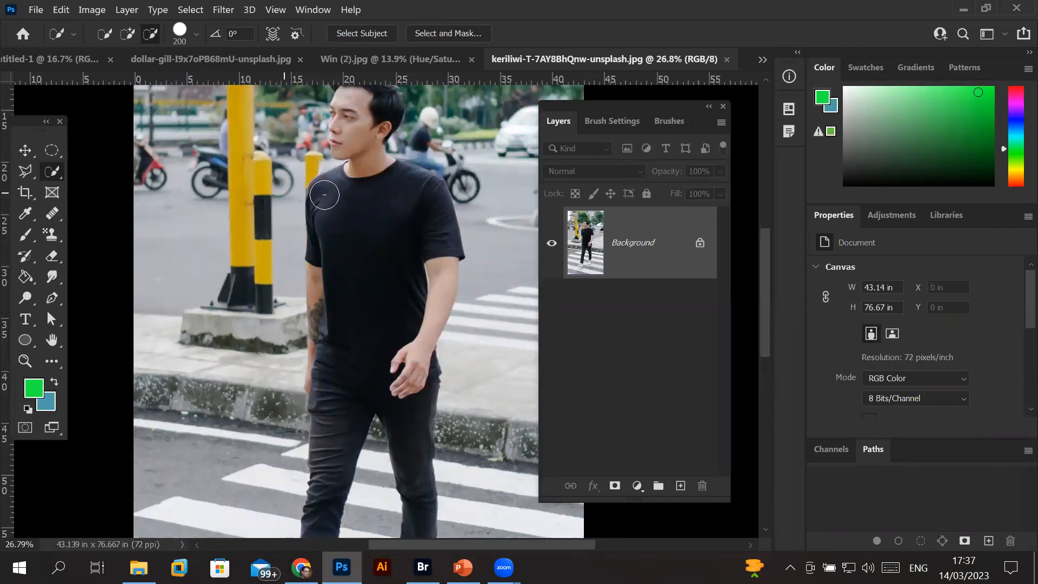
{"action": "left_click_drag", "start_coordinate": [325, 195], "coordinate": [347, 243]}
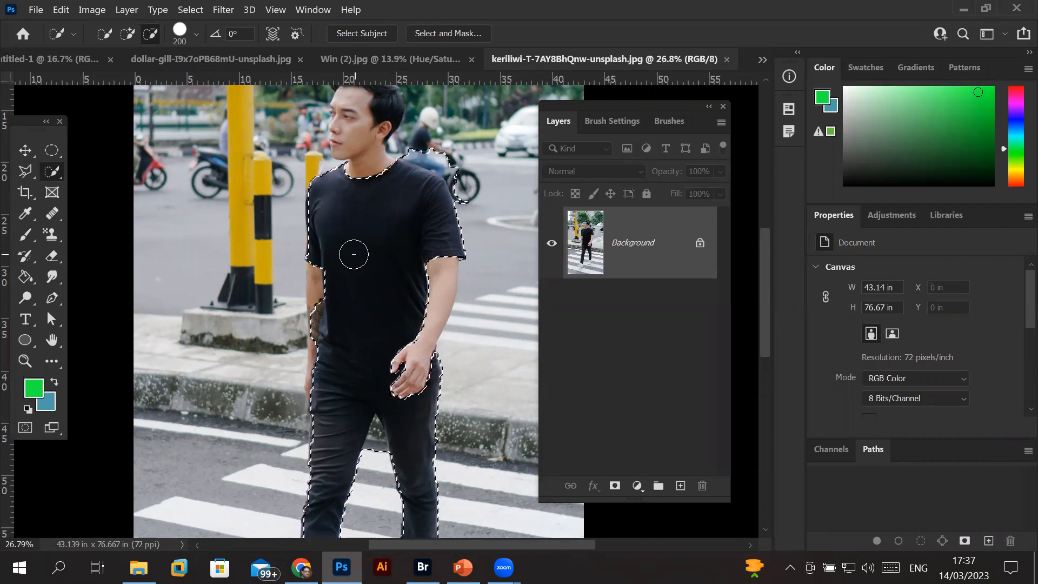
{"action": "scroll", "coordinate": [353, 252], "scroll_direction": "down", "scroll_amount": 3}
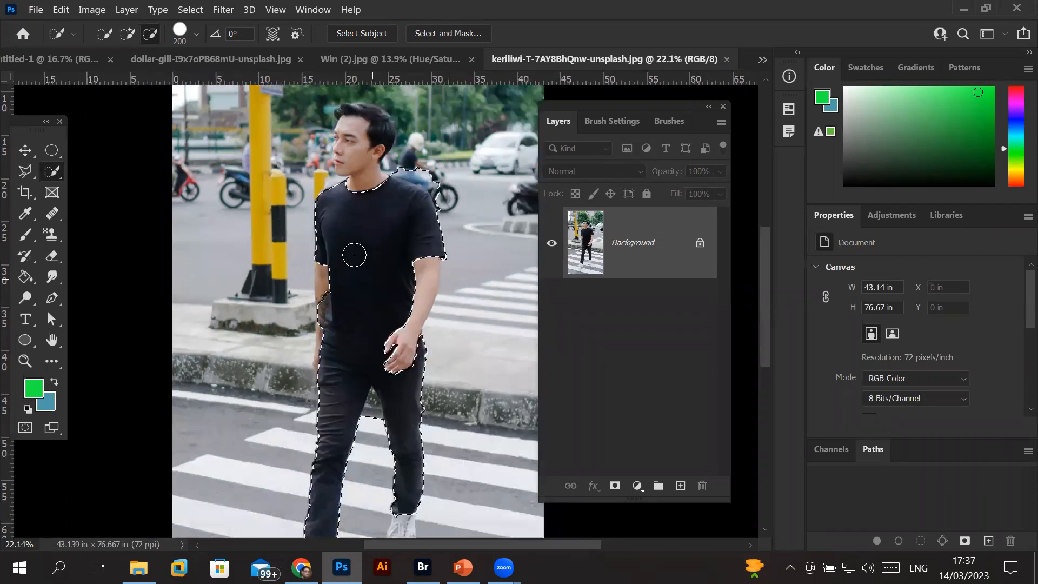
{"action": "scroll", "coordinate": [326, 444], "scroll_direction": "up", "scroll_amount": 2}
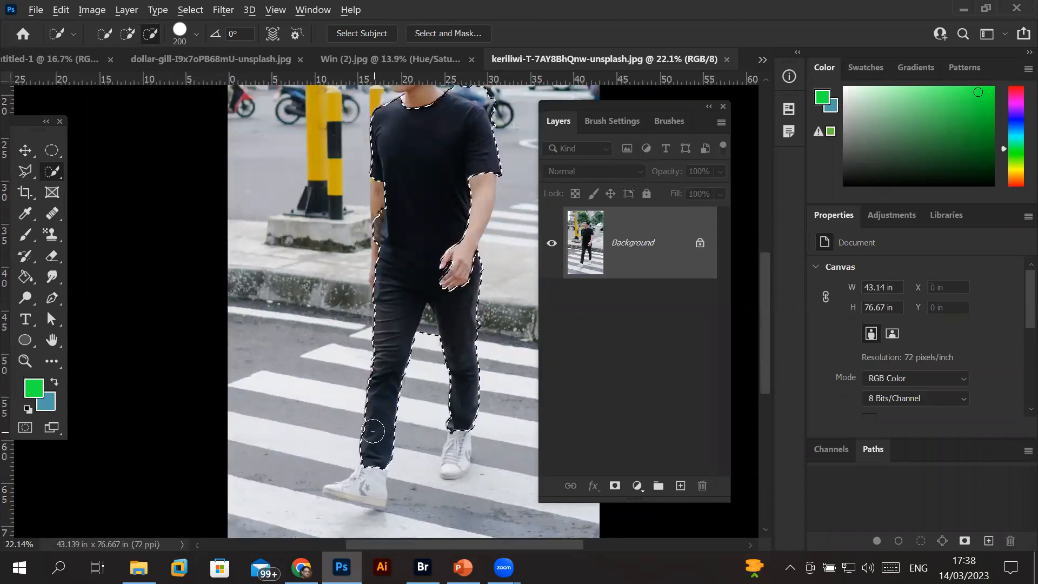
{"action": "mouse_move", "coordinate": [390, 437]}
{"action": "left_mouse_down"}
{"action": "mouse_move", "coordinate": [404, 387]}
{"action": "mouse_move", "coordinate": [409, 271]}
{"action": "left_mouse_up"}
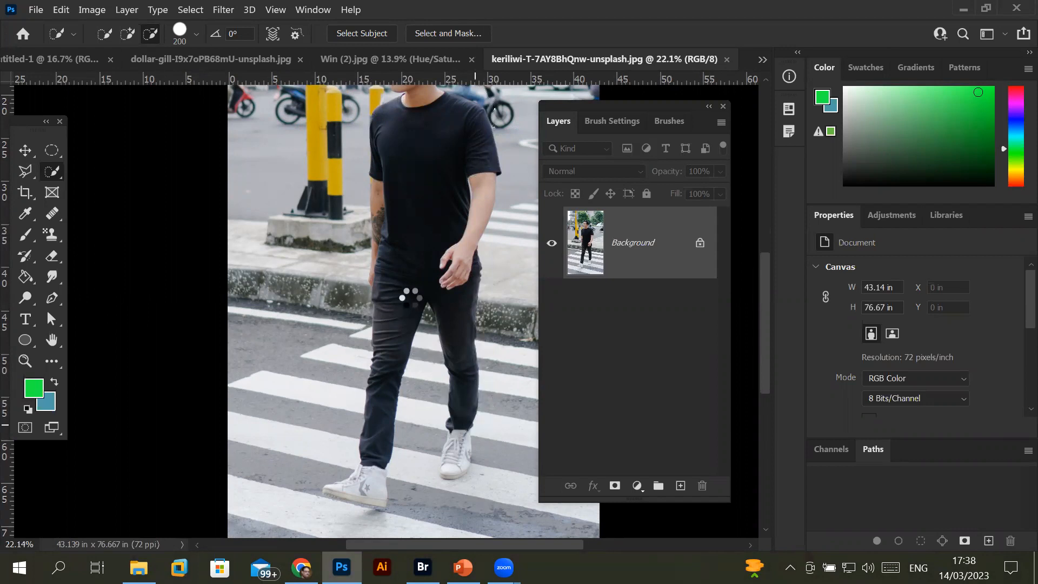
{"action": "scroll", "coordinate": [411, 252], "scroll_direction": "up", "scroll_amount": 5}
{"action": "scroll", "coordinate": [433, 155], "scroll_direction": "down", "scroll_amount": 5}
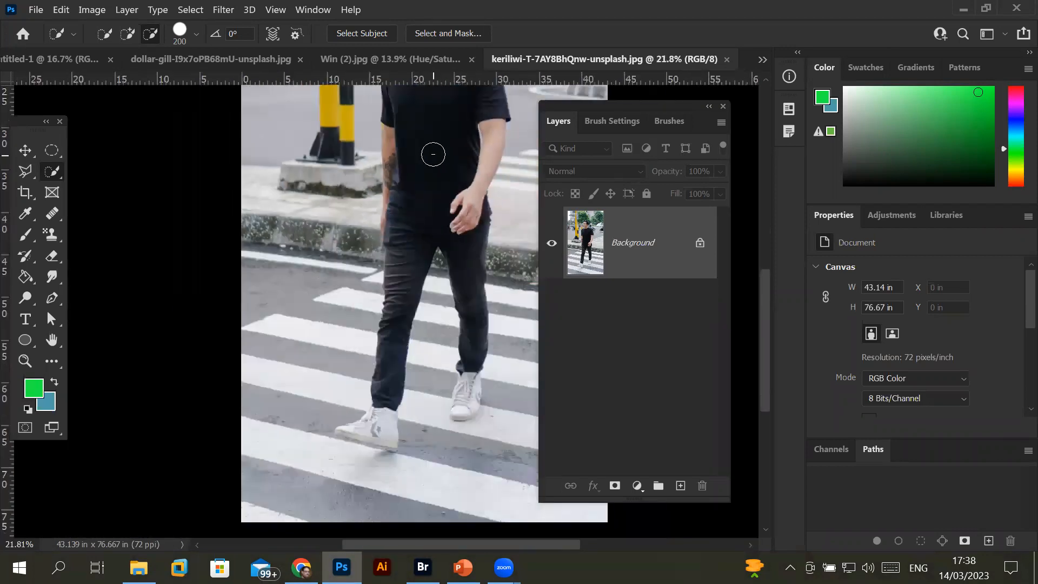
{"action": "scroll", "coordinate": [433, 154], "scroll_direction": "down", "scroll_amount": 3}
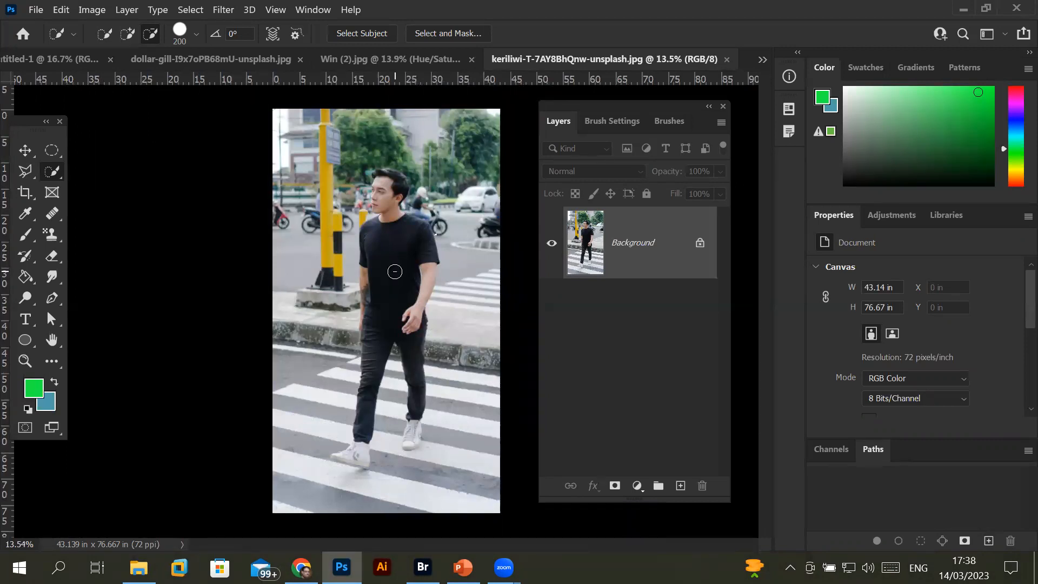
Select the black T-shirt with the Quick Selection tool in add mode, filling the small gap on the chest
{"action": "left_click", "coordinate": [128, 35]}
{"action": "mouse_move", "coordinate": [392, 236]}
{"action": "left_mouse_down"}
{"action": "mouse_move", "coordinate": [401, 274]}
{"action": "mouse_move", "coordinate": [425, 266]}
{"action": "mouse_move", "coordinate": [419, 234]}
{"action": "mouse_move", "coordinate": [398, 229]}
{"action": "mouse_move", "coordinate": [383, 293]}
{"action": "left_mouse_up"}
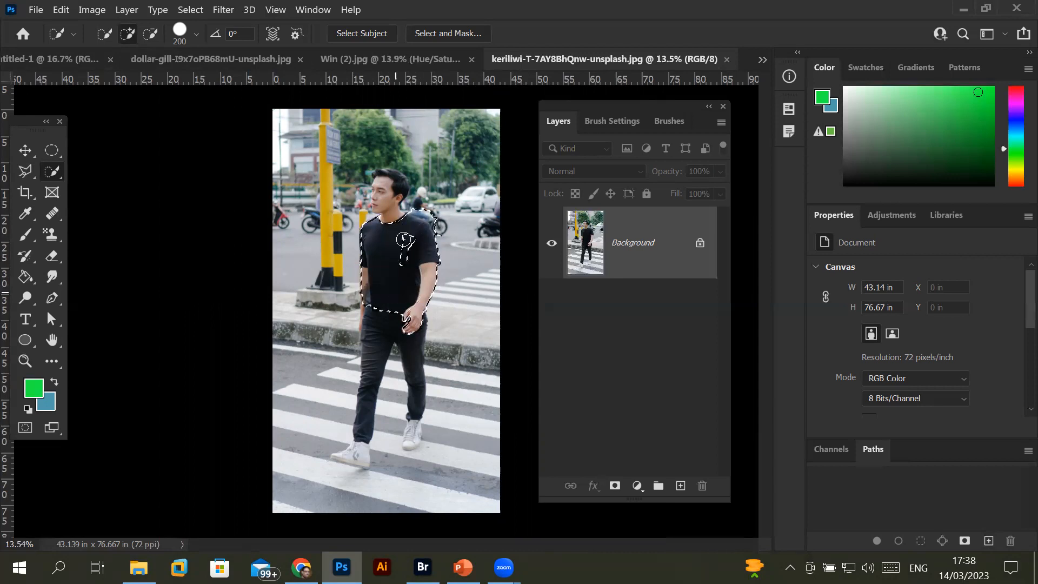
{"action": "key", "text": "alt"}
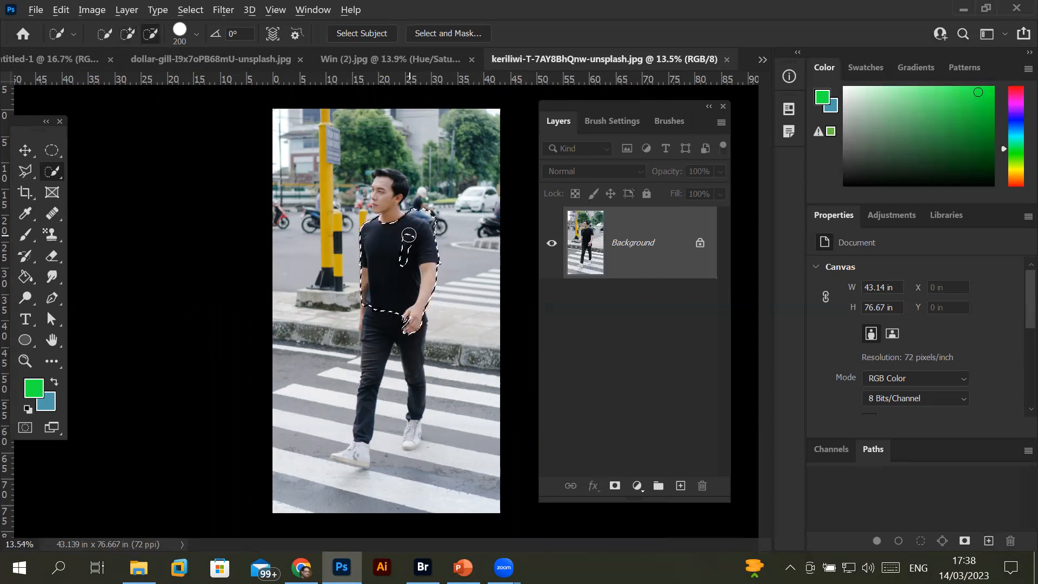
{"action": "left_click_drag", "start_coordinate": [404, 244], "coordinate": [401, 264]}
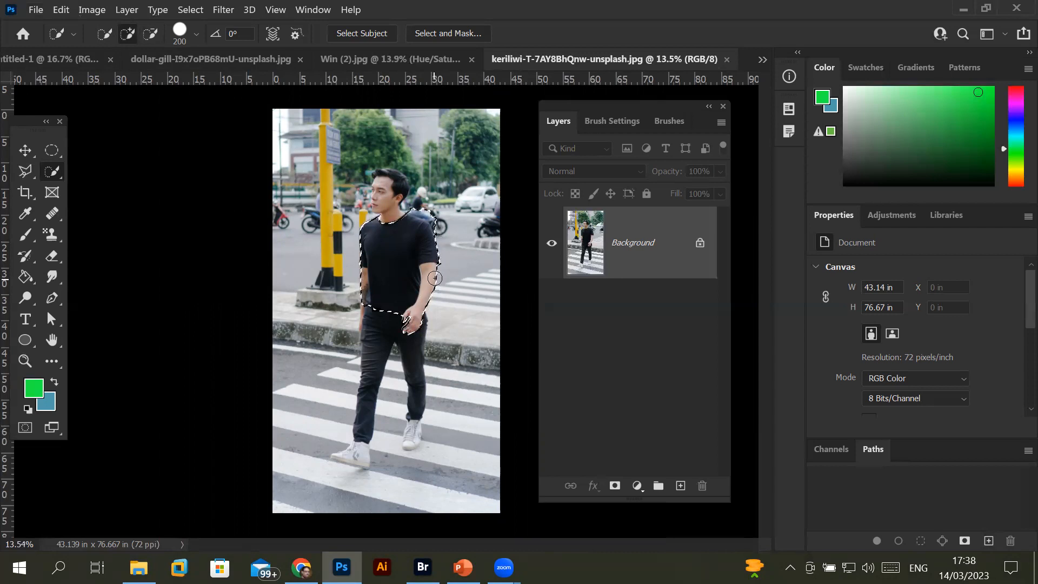
Subtract the bare arm and hand on the image's right side from the T-shirt selection
{"action": "scroll", "coordinate": [435, 276], "scroll_direction": "up", "scroll_amount": 5}
{"action": "key", "text": "alt"}
{"action": "mouse_move", "coordinate": [449, 262]}
{"action": "left_mouse_down"}
{"action": "mouse_move", "coordinate": [413, 266]}
{"action": "mouse_move", "coordinate": [424, 256]}
{"action": "mouse_move", "coordinate": [427, 285]}
{"action": "left_mouse_up"}
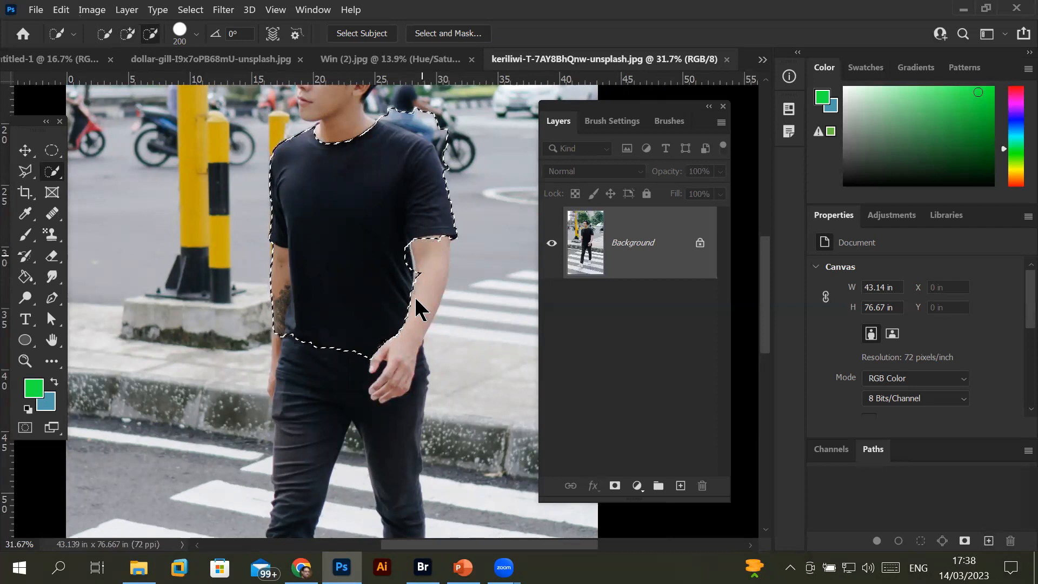
With a 100 px Quick Selection brush, add the shirt edge beside the inner elbow and subtract the selected spill on the arm
{"action": "scroll", "coordinate": [412, 289], "scroll_direction": "up", "scroll_amount": 1}
{"action": "scroll", "coordinate": [405, 280], "scroll_direction": "up", "scroll_amount": 6}
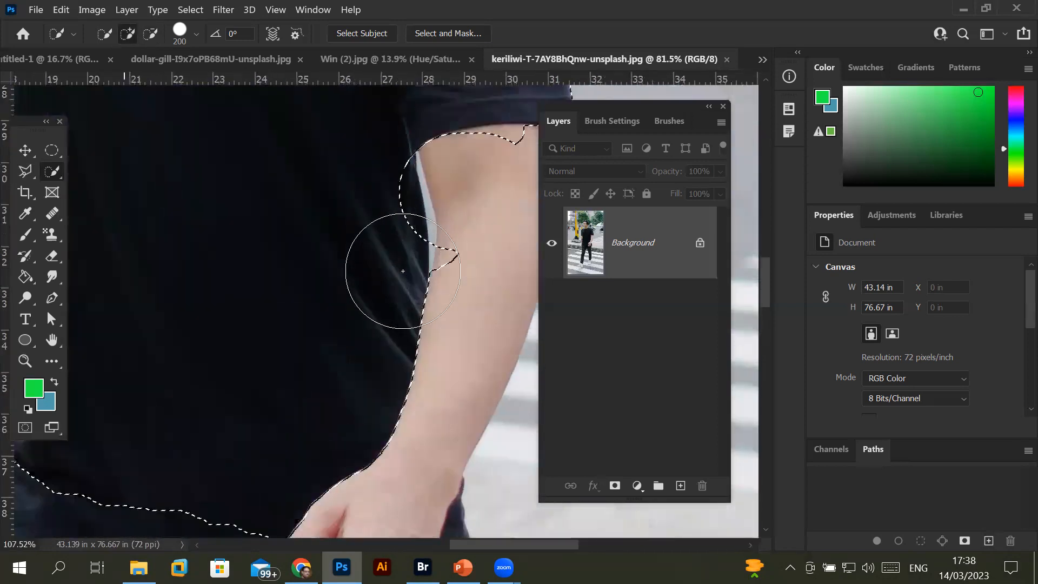
{"action": "scroll", "coordinate": [384, 207], "scroll_direction": "up", "scroll_amount": 1}
{"action": "key", "text": "bracketleft"}
{"action": "key", "text": "bracketleft"}
{"action": "key", "text": "bracketleft"}
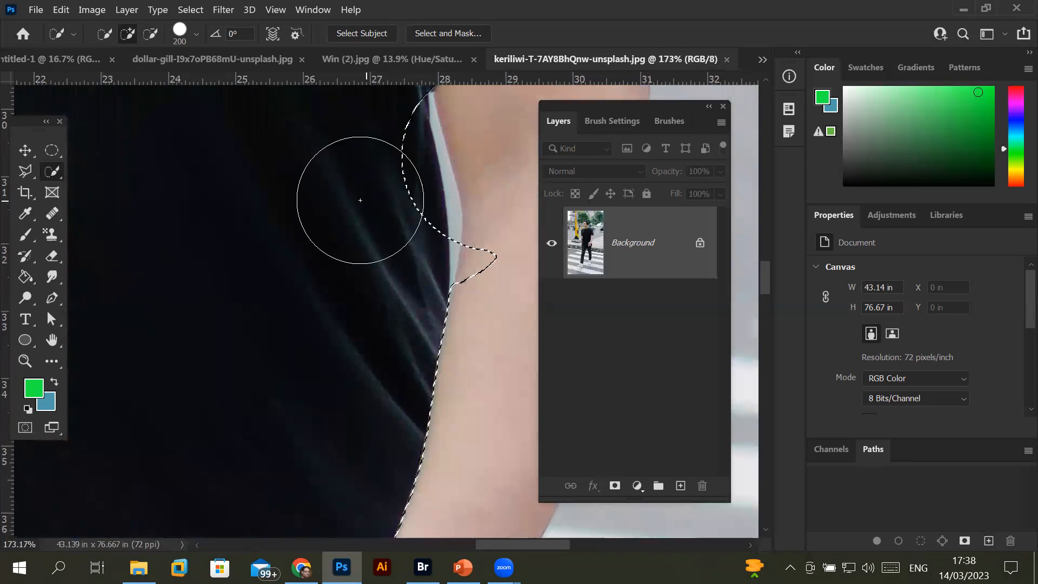
{"action": "key", "text": "bracketleft"}
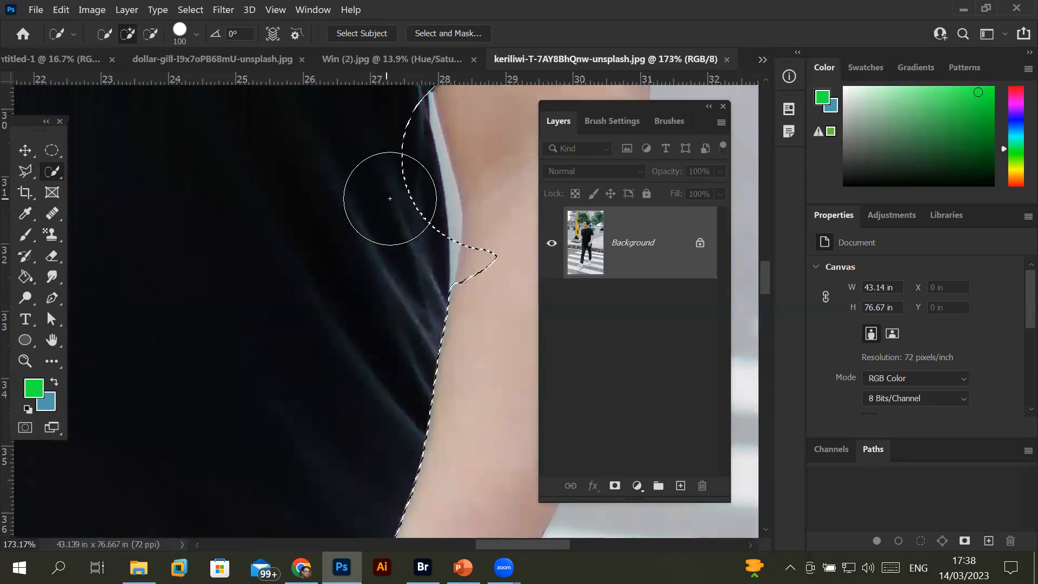
{"action": "left_click", "coordinate": [392, 198]}
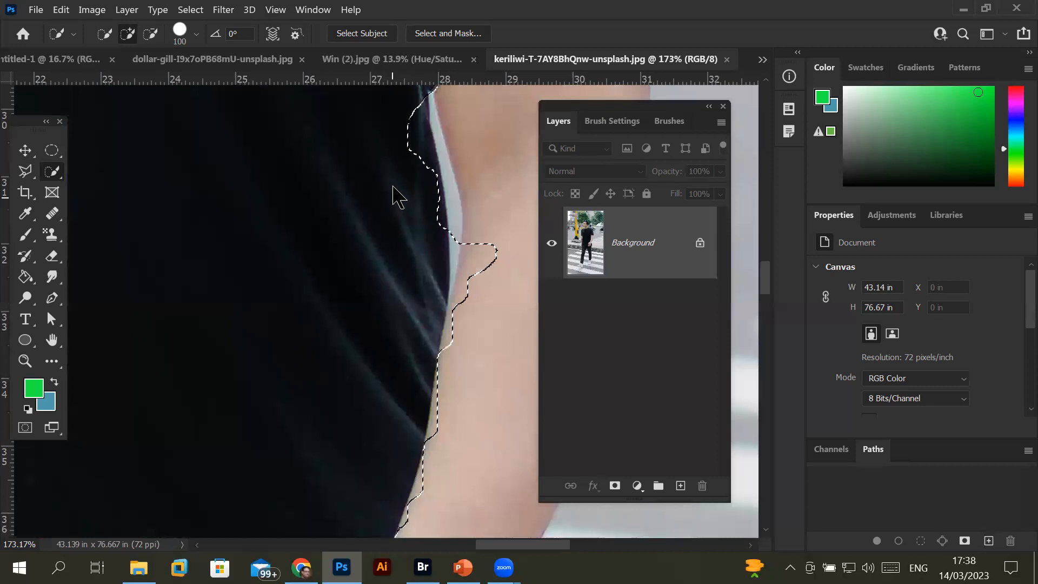
{"action": "left_click", "coordinate": [389, 148]}
{"action": "left_click", "coordinate": [399, 271]}
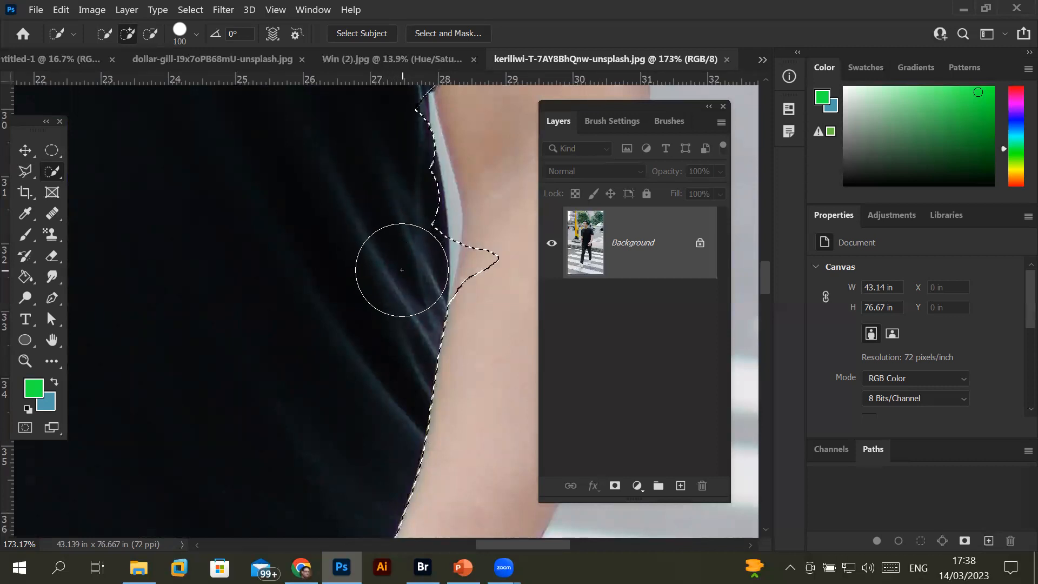
{"action": "left_click", "coordinate": [494, 259], "text": "alt"}
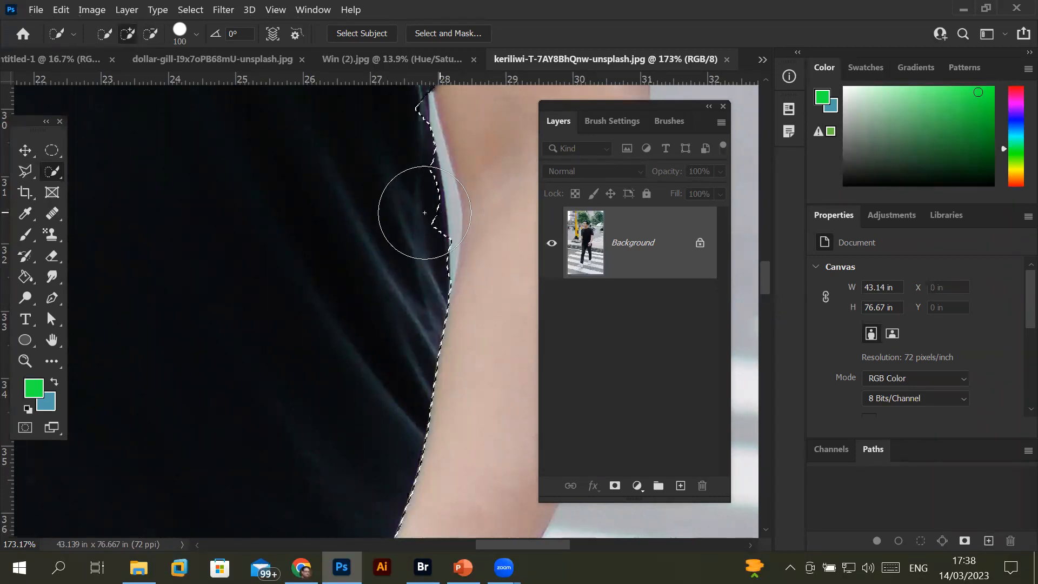
Reduce the Quick Selection brush to 40 px and add the remaining notch of the shirt's edge beside the arm
{"action": "scroll", "coordinate": [427, 213], "scroll_direction": "up", "scroll_amount": 1}
{"action": "scroll", "coordinate": [416, 219], "scroll_direction": "up", "scroll_amount": 1}
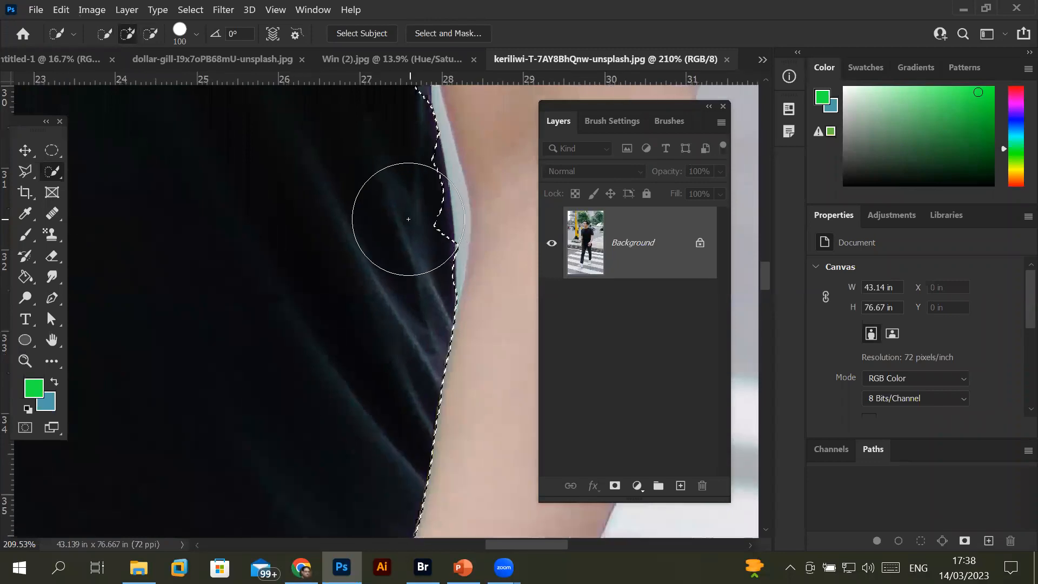
{"action": "key", "text": "bracketleft"}
{"action": "key", "text": "bracketleft"}
{"action": "key", "text": "bracketleft"}
{"action": "key", "text": "bracketleft"}
{"action": "key", "text": "bracketleft"}
{"action": "key", "text": "bracketleft"}
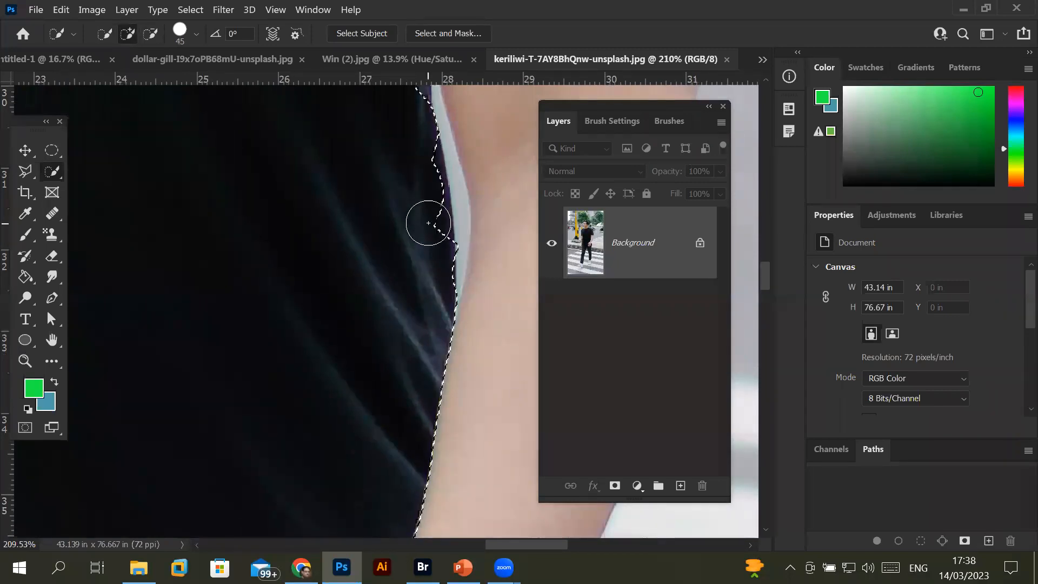
{"action": "left_click", "coordinate": [427, 223]}
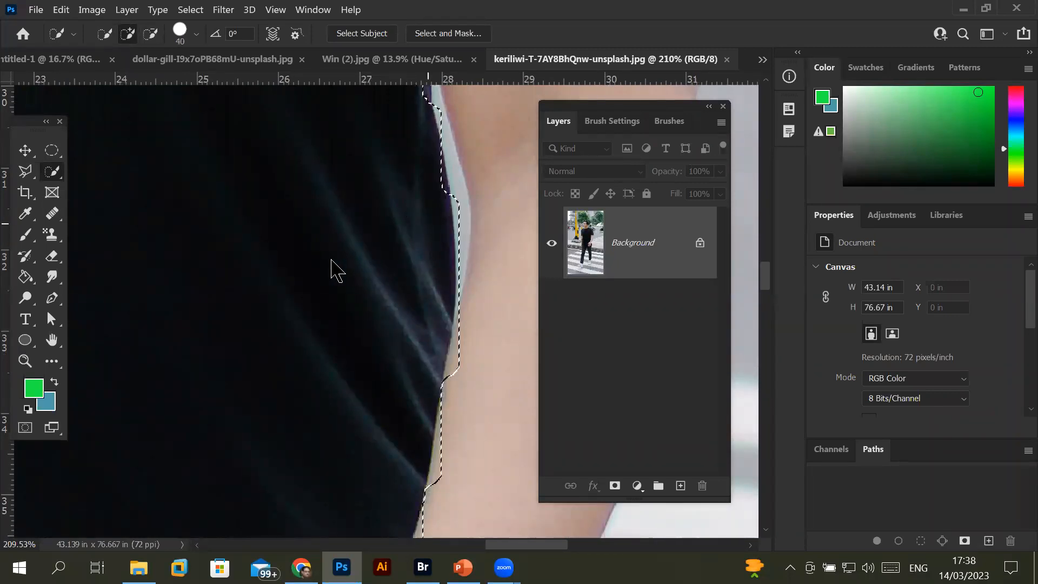
Subtract the tattooed arm on the image's left side from the T-shirt selection
{"action": "scroll", "coordinate": [241, 270], "scroll_direction": "down", "scroll_amount": 1}
{"action": "scroll", "coordinate": [242, 271], "scroll_direction": "down", "scroll_amount": 13}
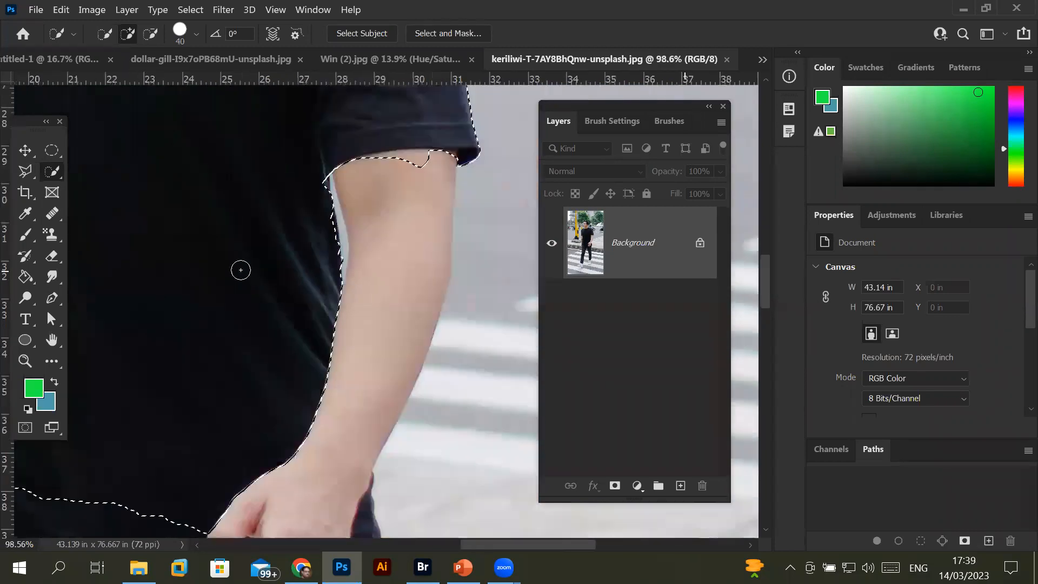
{"action": "scroll", "coordinate": [242, 270], "scroll_direction": "down", "scroll_amount": 3}
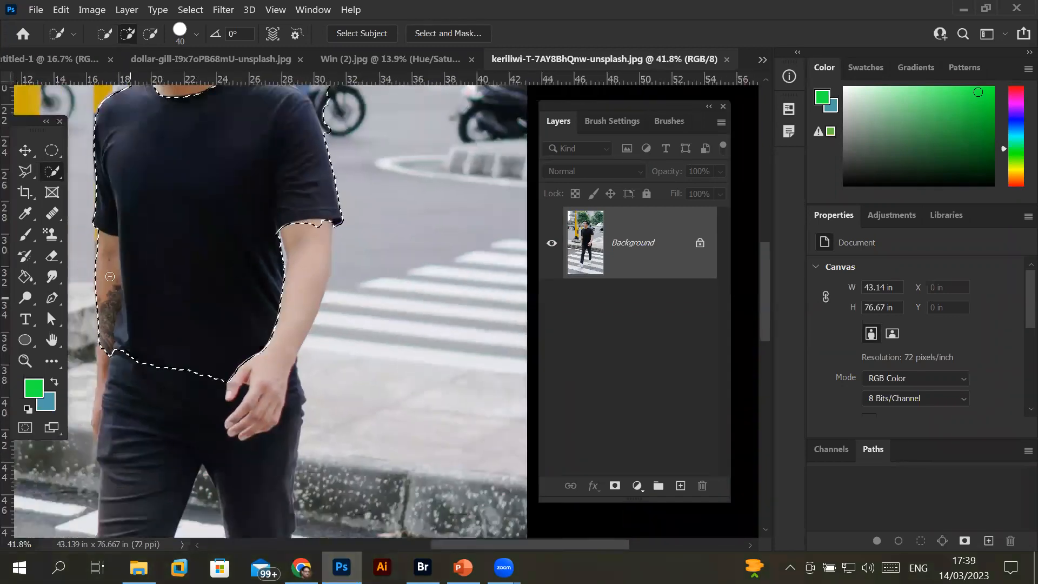
{"action": "key", "text": "alt"}
{"action": "left_click_drag", "start_coordinate": [89, 247], "coordinate": [111, 263]}
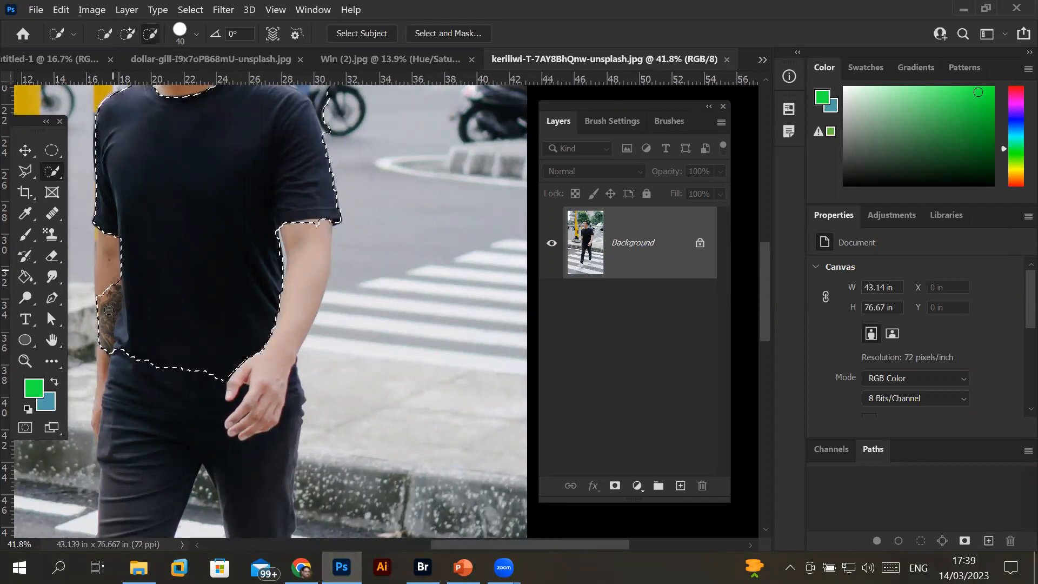
{"action": "left_click_drag", "start_coordinate": [102, 349], "coordinate": [119, 301]}
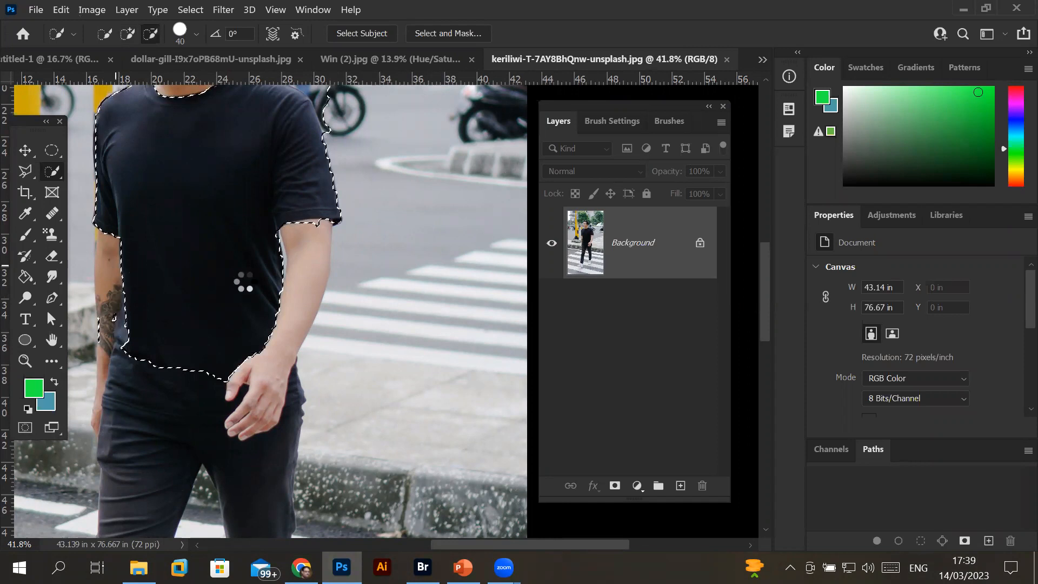
Subtract the sliver of bare arm under the hem of the sleeve on the image's right side from the selection
{"action": "scroll", "coordinate": [266, 262], "scroll_direction": "up", "scroll_amount": 3}
{"action": "scroll", "coordinate": [273, 255], "scroll_direction": "down", "scroll_amount": 3}
{"action": "key", "text": "alt"}
{"action": "left_click", "coordinate": [314, 227]}
{"action": "scroll", "coordinate": [288, 254], "scroll_direction": "up", "scroll_amount": 2}
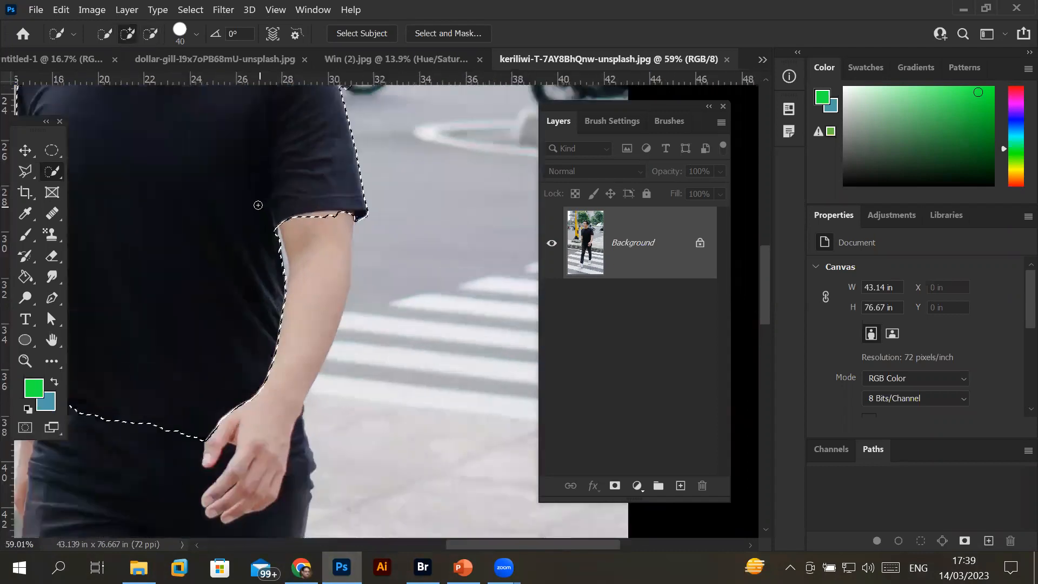
Subtract the background motorcyclist above the shoulder from the selection and clean up its edge along the upper sleeve
{"action": "scroll", "coordinate": [257, 204], "scroll_direction": "down", "scroll_amount": 4}
{"action": "scroll", "coordinate": [213, 191], "scroll_direction": "down", "scroll_amount": 1}
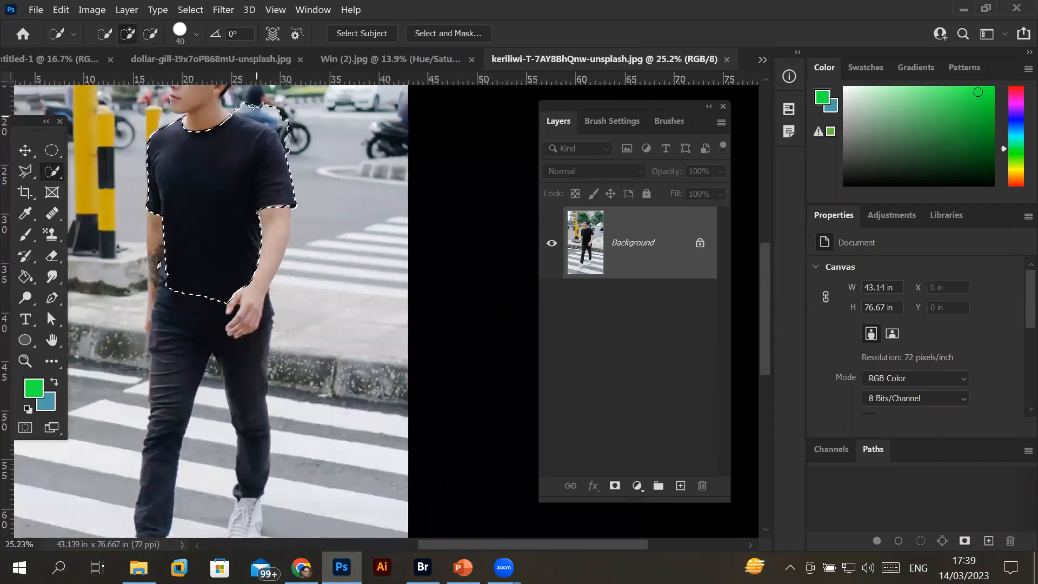
{"action": "left_click_drag", "start_coordinate": [243, 106], "coordinate": [295, 132]}
{"action": "scroll", "coordinate": [284, 146], "scroll_direction": "up", "scroll_amount": 8}
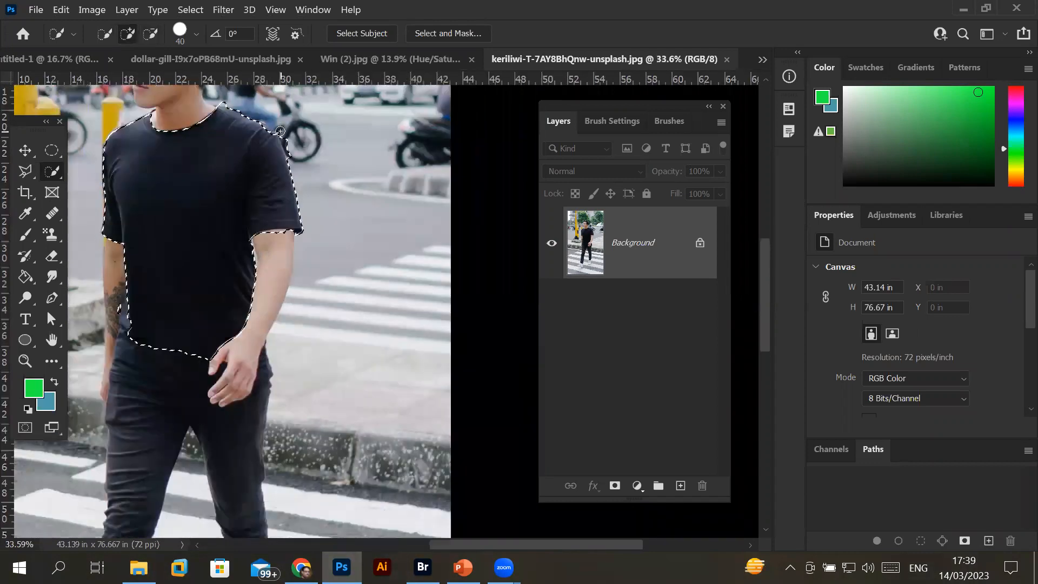
{"action": "left_click_drag", "start_coordinate": [297, 162], "coordinate": [287, 173]}
{"action": "scroll", "coordinate": [230, 152], "scroll_direction": "up", "scroll_amount": 2}
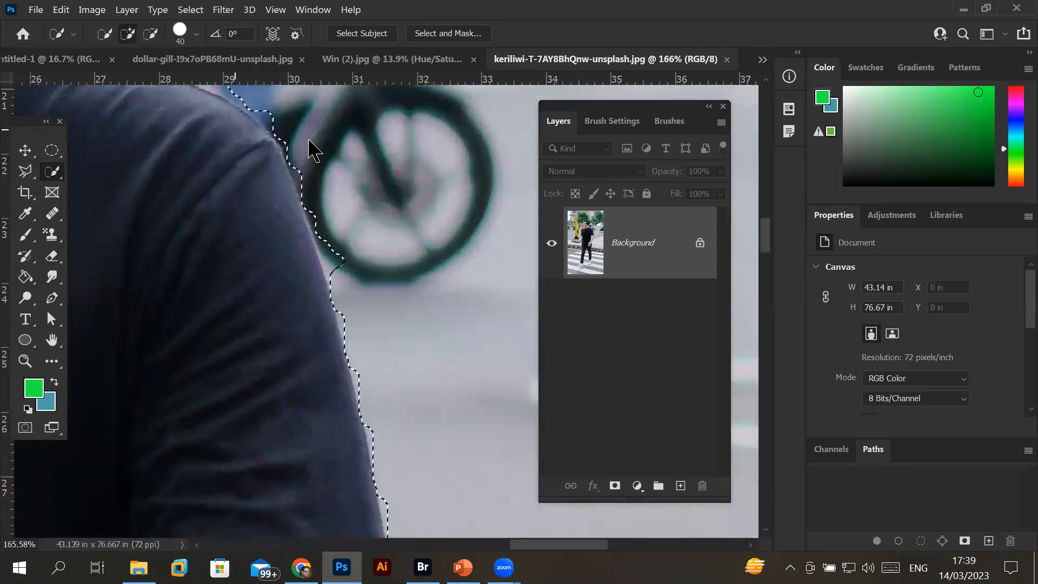
{"action": "scroll", "coordinate": [309, 142], "scroll_direction": "down", "scroll_amount": 7}
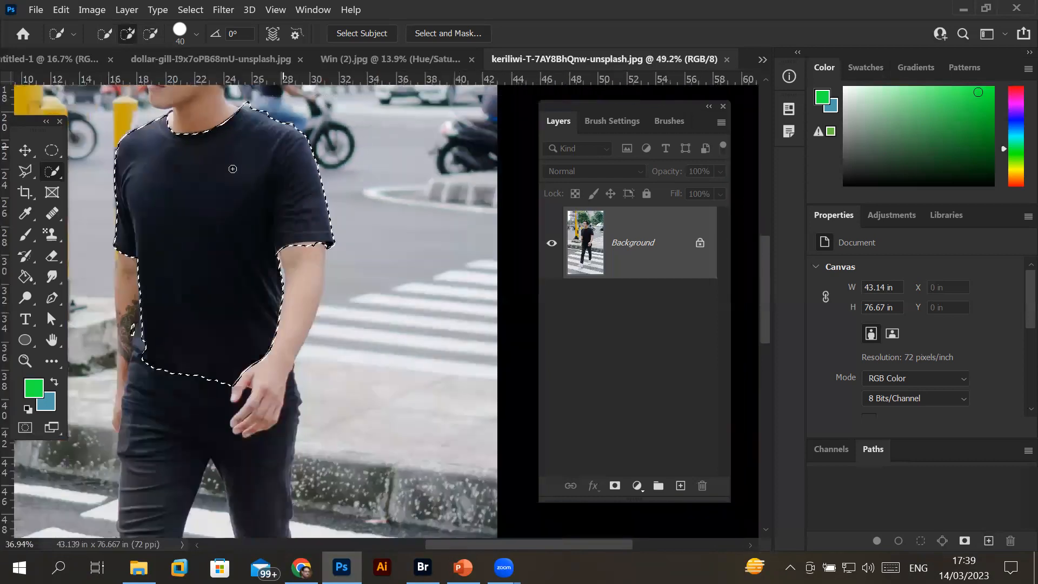
{"action": "scroll", "coordinate": [233, 169], "scroll_direction": "down", "scroll_amount": 1}
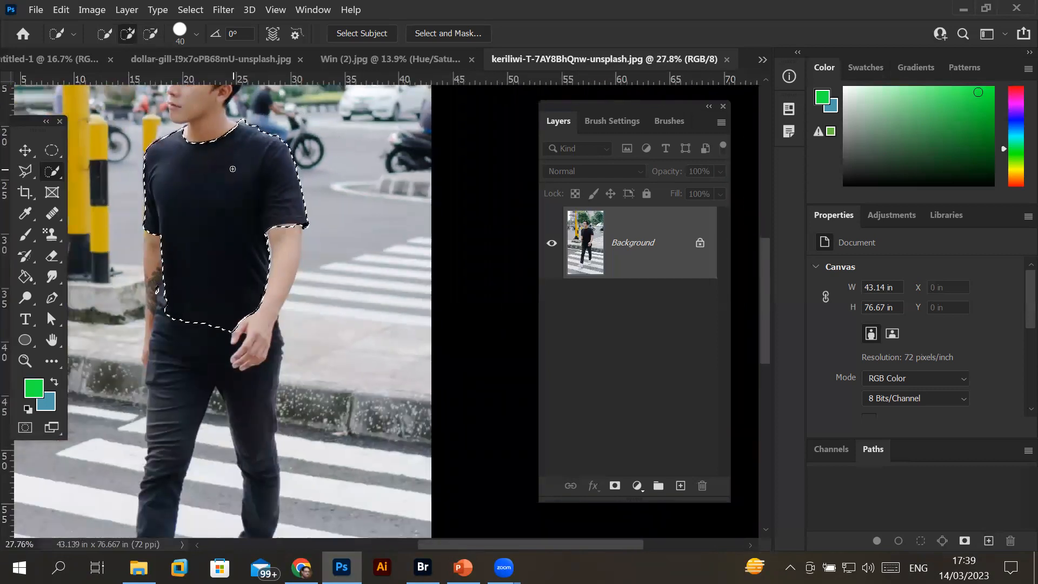
Add a Hue/Saturation adjustment layer masked by the T-shirt selection and target its adjustment thumbnail
{"action": "left_click", "coordinate": [640, 488]}
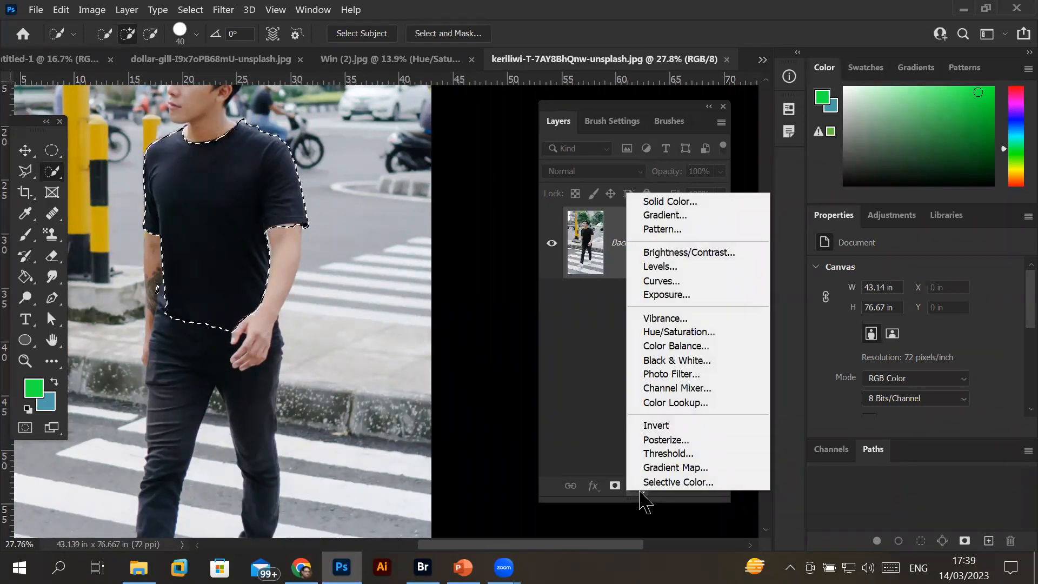
{"action": "left_click", "coordinate": [682, 334]}
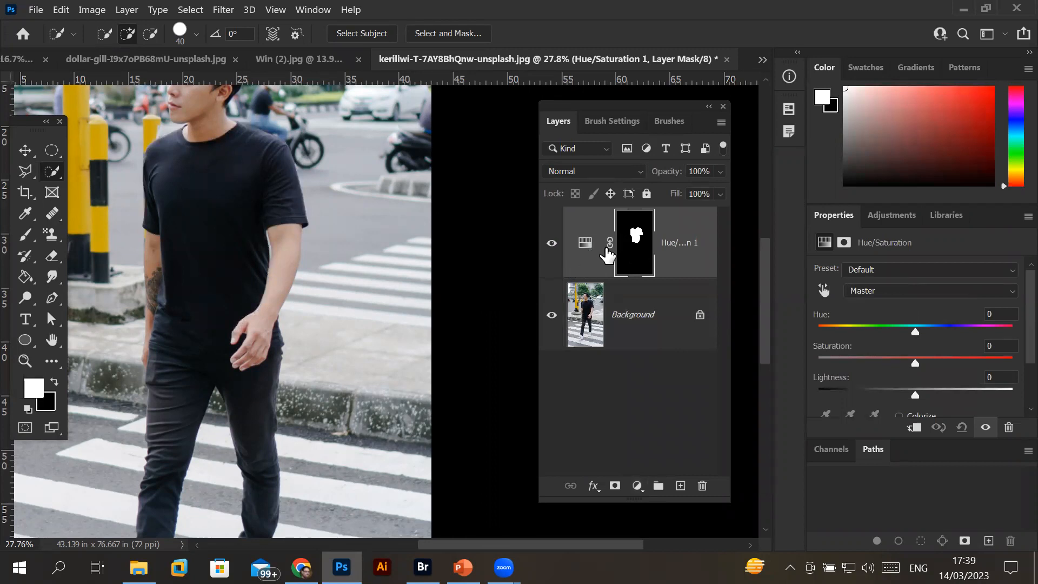
{"action": "left_click", "coordinate": [585, 248]}
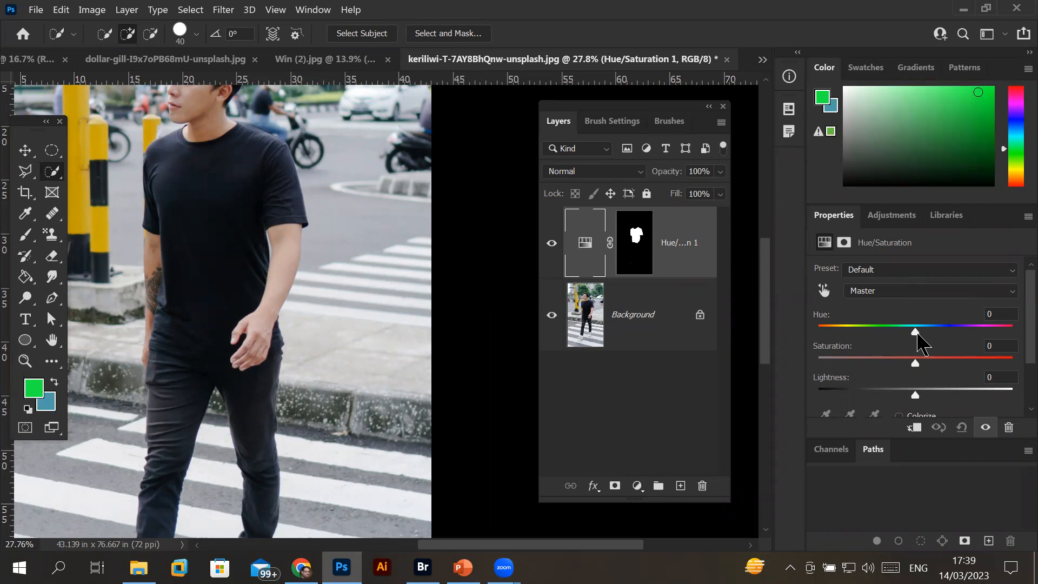
Try recolouring the T-shirt with Hue -53, Saturation +53 and Lightness +15, testing much higher lightness on the way
{"action": "left_click_drag", "start_coordinate": [923, 332], "coordinate": [871, 338]}
{"action": "left_click_drag", "start_coordinate": [916, 366], "coordinate": [928, 366]}
{"action": "left_click", "coordinate": [967, 361]}
{"action": "left_click_drag", "start_coordinate": [916, 397], "coordinate": [994, 397]}
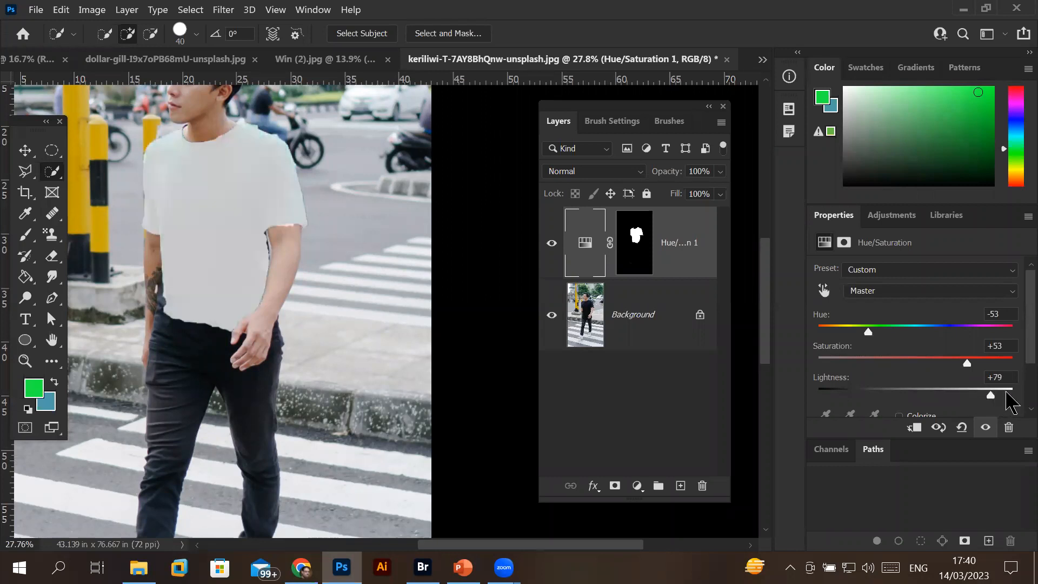
{"action": "left_click", "coordinate": [1007, 395]}
{"action": "left_click_drag", "start_coordinate": [1009, 395], "coordinate": [929, 395]}
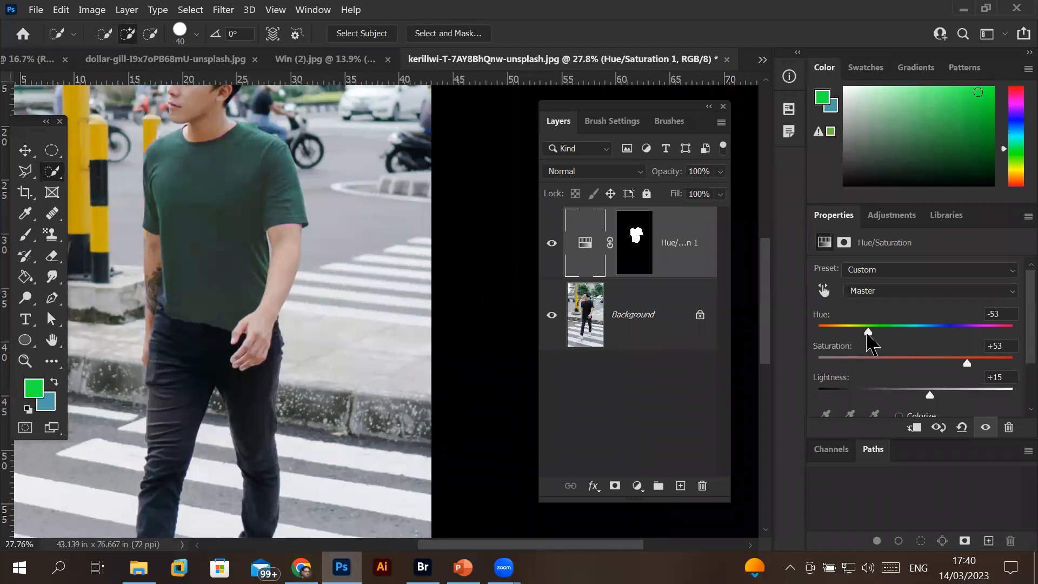
Try Hue -172 with Lightness +5 on the T-shirt, and change the adjustment to Hue -13, Saturation -100 and Lightness +13
{"action": "left_click_drag", "start_coordinate": [869, 331], "coordinate": [821, 331]}
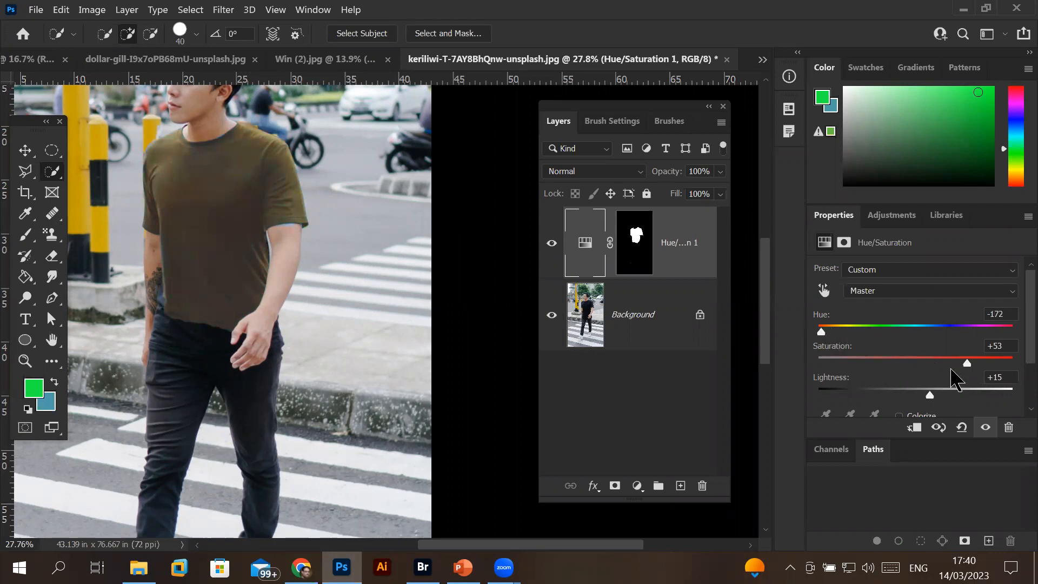
{"action": "mouse_move", "coordinate": [928, 397]}
{"action": "left_mouse_down"}
{"action": "mouse_move", "coordinate": [960, 397]}
{"action": "mouse_move", "coordinate": [901, 399]}
{"action": "mouse_move", "coordinate": [920, 398]}
{"action": "left_mouse_up"}
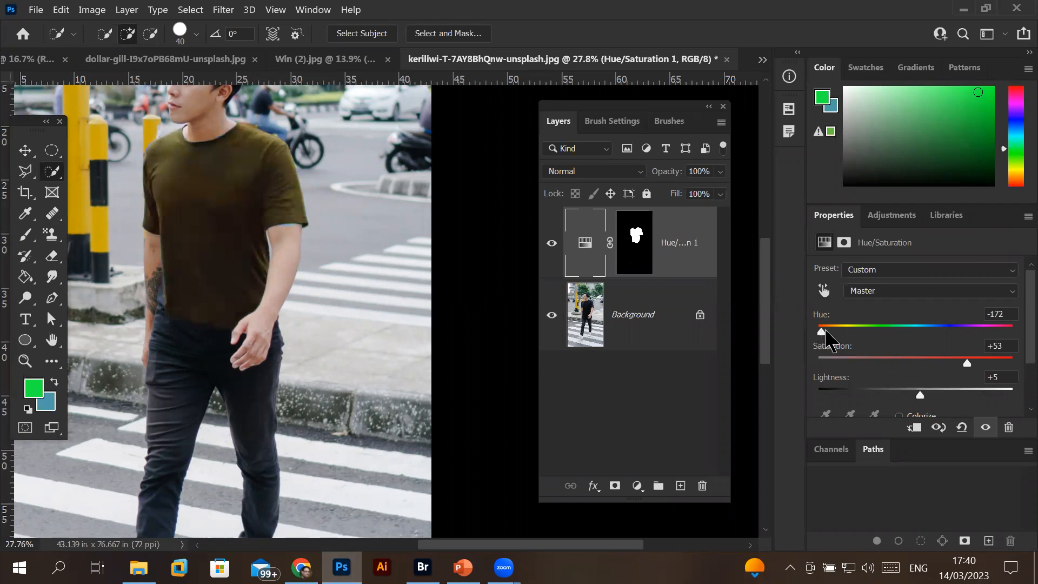
{"action": "left_click_drag", "start_coordinate": [821, 331], "coordinate": [903, 332]}
{"action": "left_click_drag", "start_coordinate": [967, 363], "coordinate": [808, 363]}
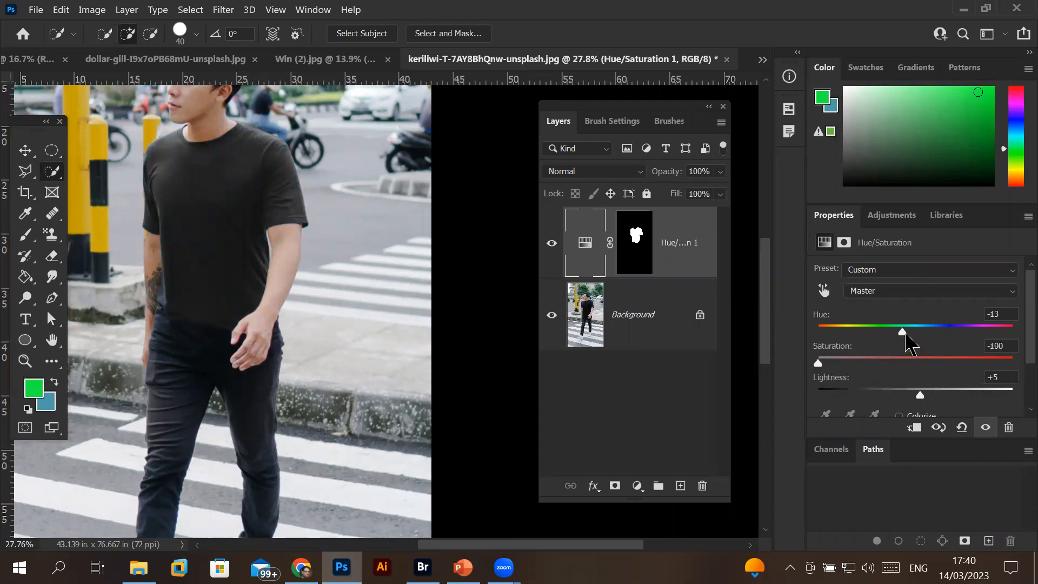
{"action": "mouse_move", "coordinate": [920, 396]}
{"action": "left_mouse_down"}
{"action": "mouse_move", "coordinate": [824, 398]}
{"action": "mouse_move", "coordinate": [1012, 390]}
{"action": "mouse_move", "coordinate": [883, 405]}
{"action": "mouse_move", "coordinate": [893, 408]}
{"action": "mouse_move", "coordinate": [1014, 396]}
{"action": "mouse_move", "coordinate": [945, 404]}
{"action": "mouse_move", "coordinate": [818, 396]}
{"action": "mouse_move", "coordinate": [931, 403]}
{"action": "left_mouse_up"}
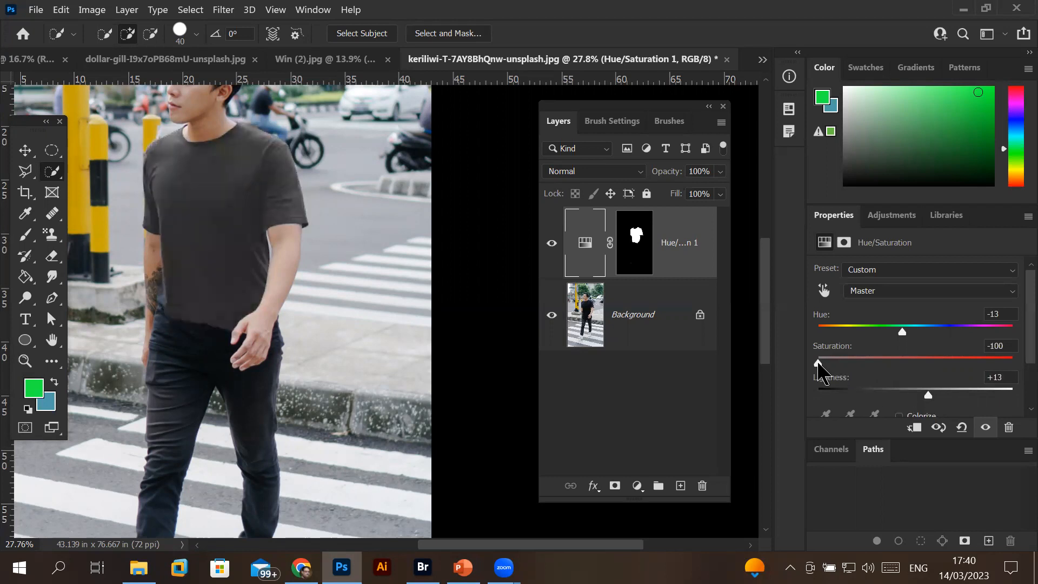
Raise the T-shirt adjustment's Saturation to +100 and shift its Hue to +38
{"action": "left_click_drag", "start_coordinate": [818, 363], "coordinate": [1016, 373]}
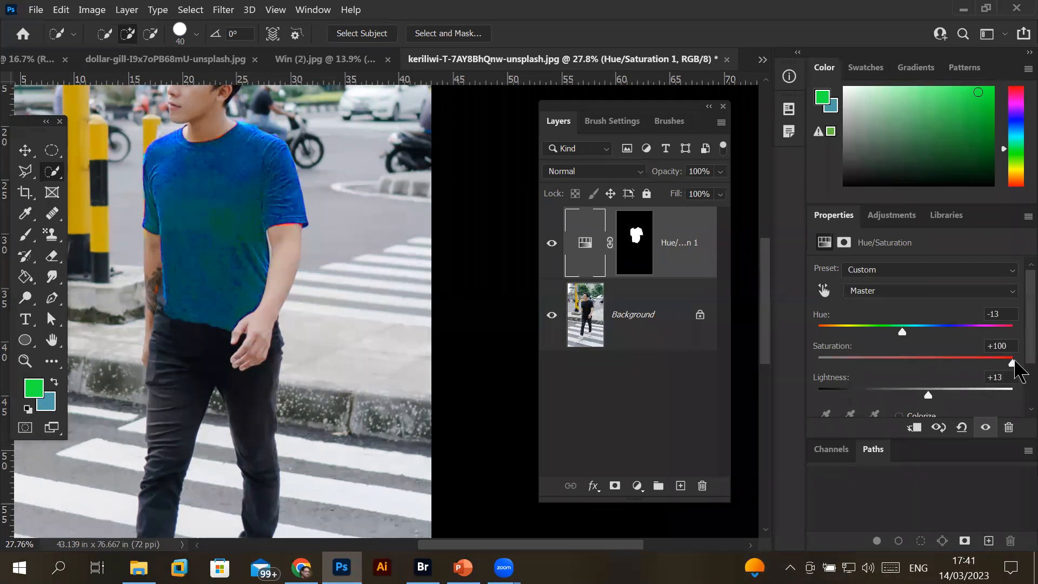
{"action": "left_click_drag", "start_coordinate": [903, 332], "coordinate": [941, 335]}
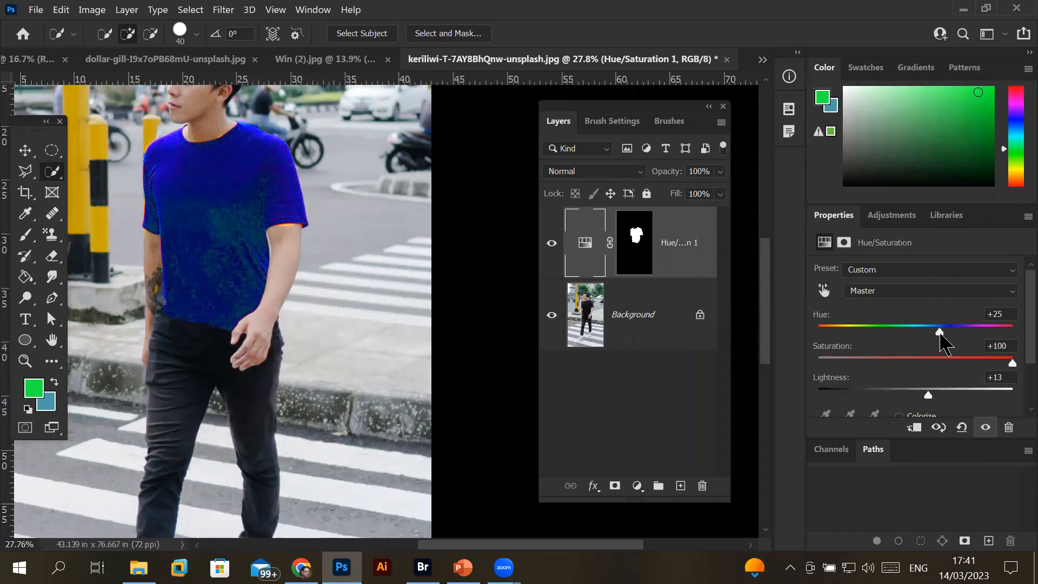
{"action": "mouse_move", "coordinate": [948, 343]}
{"action": "left_mouse_down"}
{"action": "mouse_move", "coordinate": [1009, 334]}
{"action": "mouse_move", "coordinate": [818, 330]}
{"action": "mouse_move", "coordinate": [966, 333]}
{"action": "mouse_move", "coordinate": [956, 341]}
{"action": "left_mouse_up"}
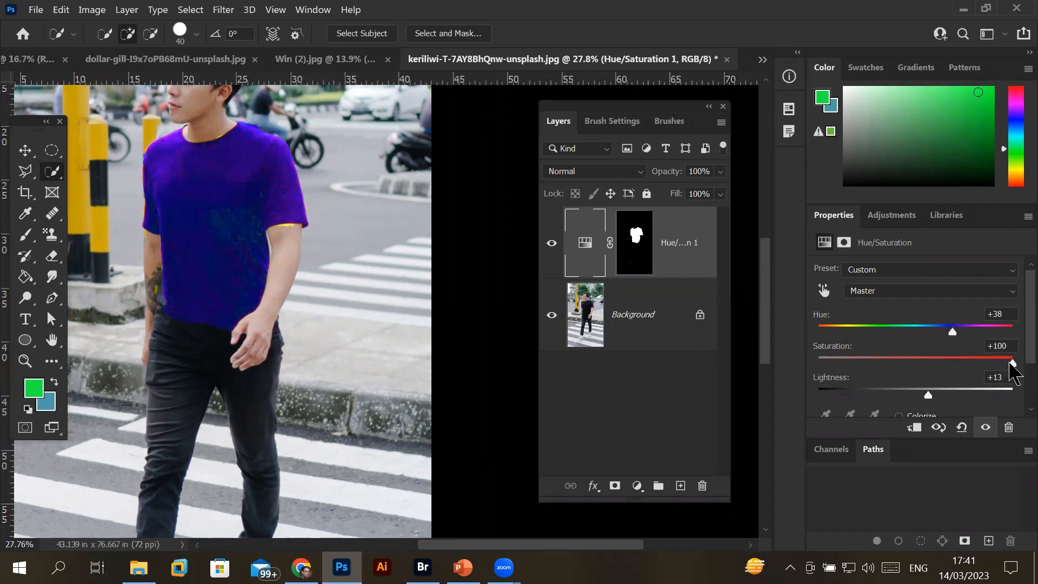
Test the Saturation at its +100 maximum and recolour the T-shirt green with a Hue of -65
{"action": "mouse_move", "coordinate": [1012, 363]}
{"action": "left_mouse_down"}
{"action": "mouse_move", "coordinate": [816, 363]}
{"action": "mouse_move", "coordinate": [1015, 366]}
{"action": "mouse_move", "coordinate": [967, 364]}
{"action": "mouse_move", "coordinate": [953, 338]}
{"action": "mouse_move", "coordinate": [1017, 374]}
{"action": "left_mouse_up"}
{"action": "mouse_move", "coordinate": [1012, 365]}
{"action": "left_mouse_down"}
{"action": "mouse_move", "coordinate": [969, 363]}
{"action": "mouse_move", "coordinate": [1016, 361]}
{"action": "left_mouse_up"}
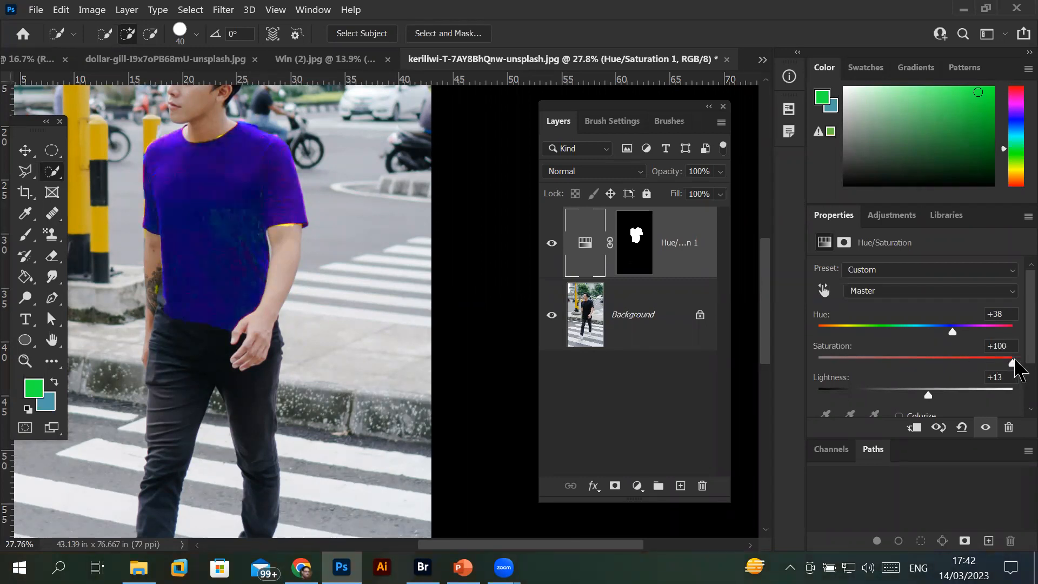
{"action": "left_click_drag", "start_coordinate": [954, 334], "coordinate": [865, 332]}
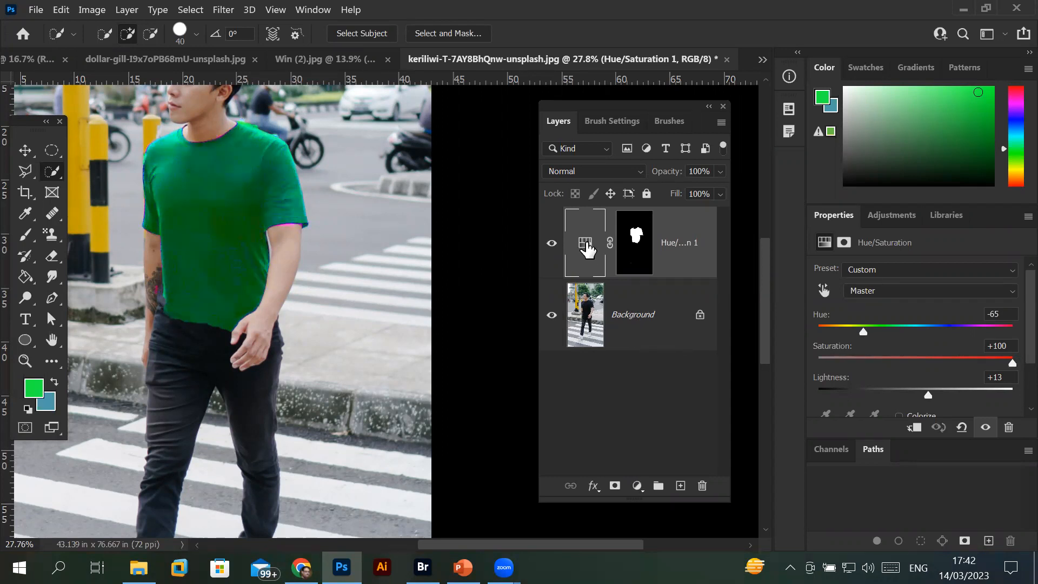
Paint black on the Hue/Saturation layer mask with a size 600 brush, removing the green from the left half of the T-shirt
{"action": "left_click", "coordinate": [640, 242]}
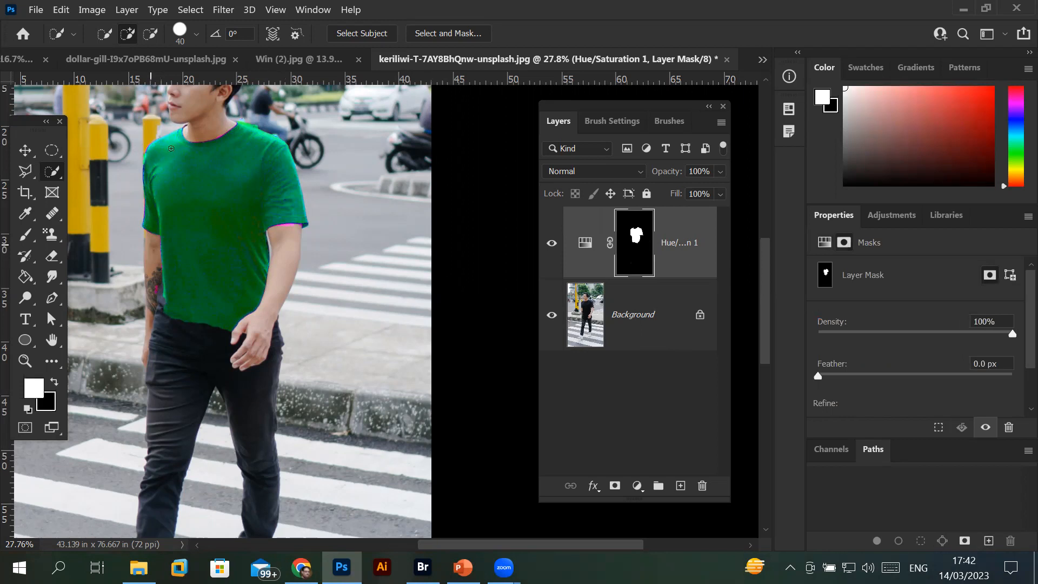
{"action": "left_click", "coordinate": [55, 383]}
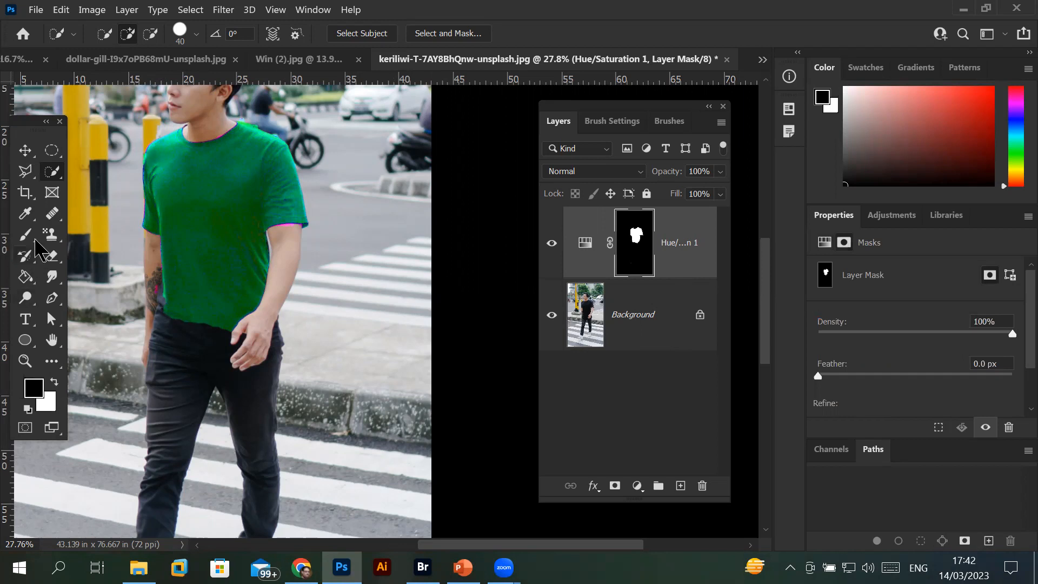
{"action": "left_click", "coordinate": [29, 239]}
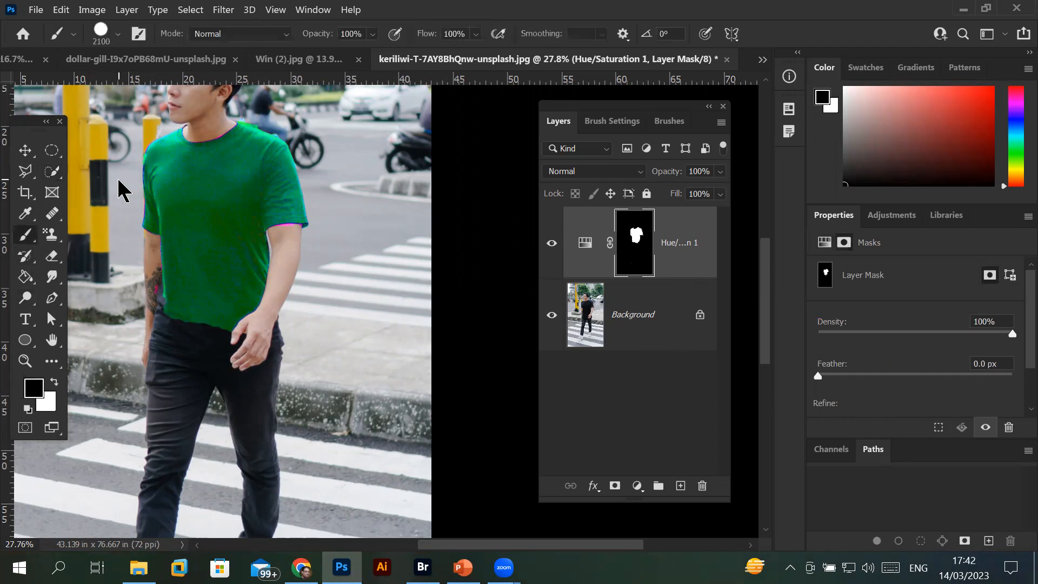
{"action": "key", "text": "bracketleft"}
{"action": "key", "text": "bracketleft"}
{"action": "key", "text": "bracketleft"}
{"action": "key", "text": "bracketleft"}
{"action": "key", "text": "bracketleft"}
{"action": "key", "text": "bracketleft"}
{"action": "key", "text": "bracketleft"}
{"action": "key", "text": "bracketleft"}
{"action": "key", "text": "bracketleft"}
{"action": "key", "text": "bracketleft"}
{"action": "key", "text": "bracketleft"}
{"action": "key", "text": "bracketleft"}
{"action": "key", "text": "bracketleft"}
{"action": "key", "text": "bracketleft"}
{"action": "key", "text": "bracketleft"}
{"action": "left_click", "coordinate": [163, 164]}
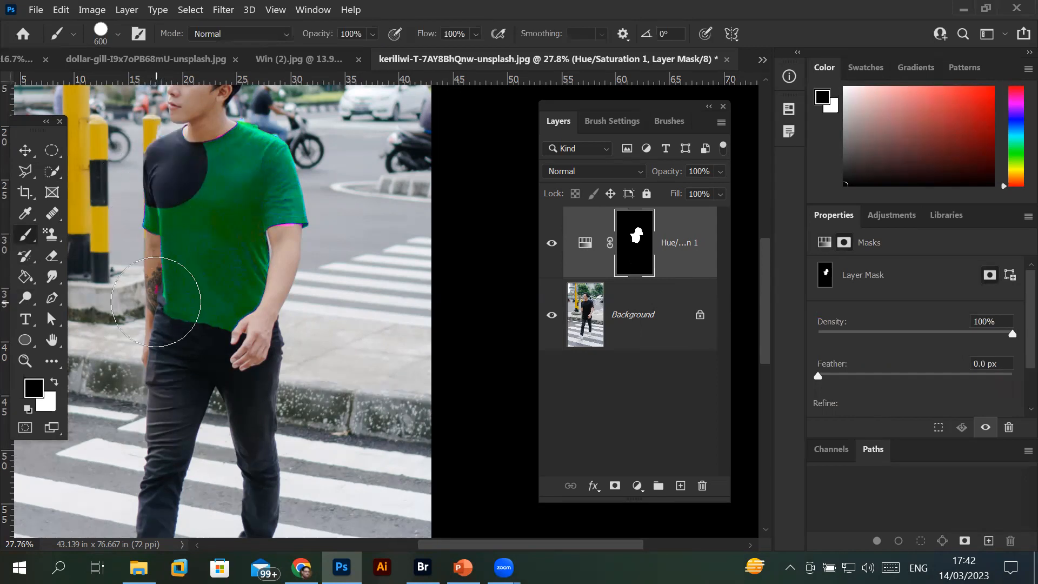
{"action": "left_click_drag", "start_coordinate": [156, 302], "coordinate": [162, 303]}
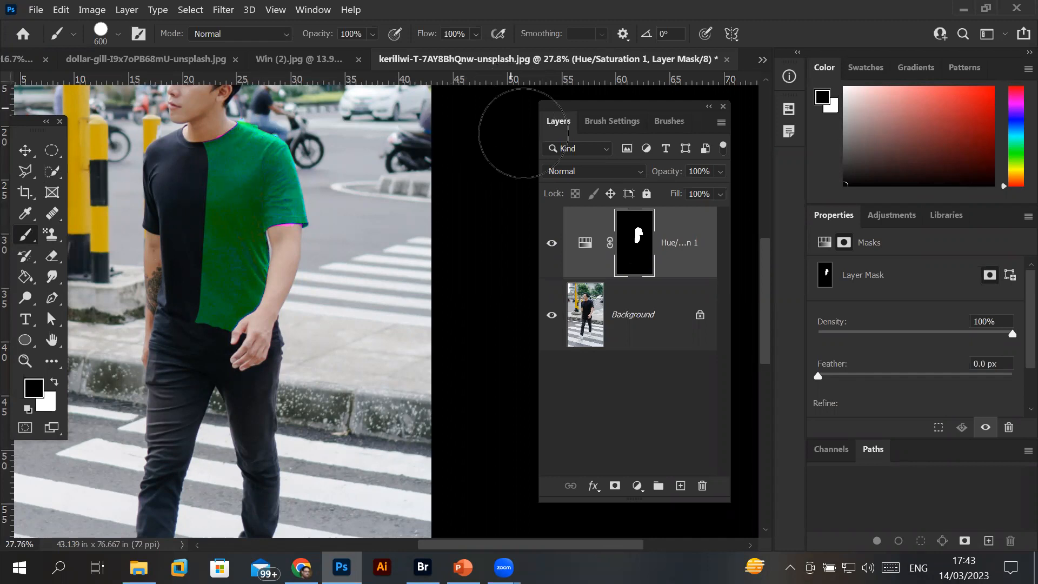
Set the Hue of the T-shirt's Hue/Saturation adjustment to +32, turning the remaining masked half blue-violet
{"action": "left_click", "coordinate": [583, 246]}
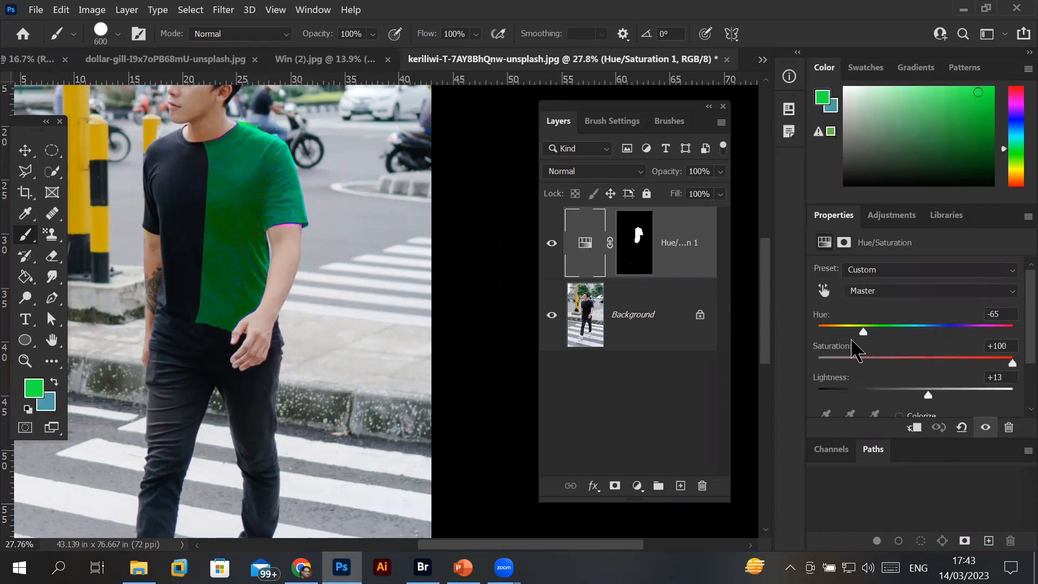
{"action": "left_click_drag", "start_coordinate": [864, 334], "coordinate": [947, 339]}
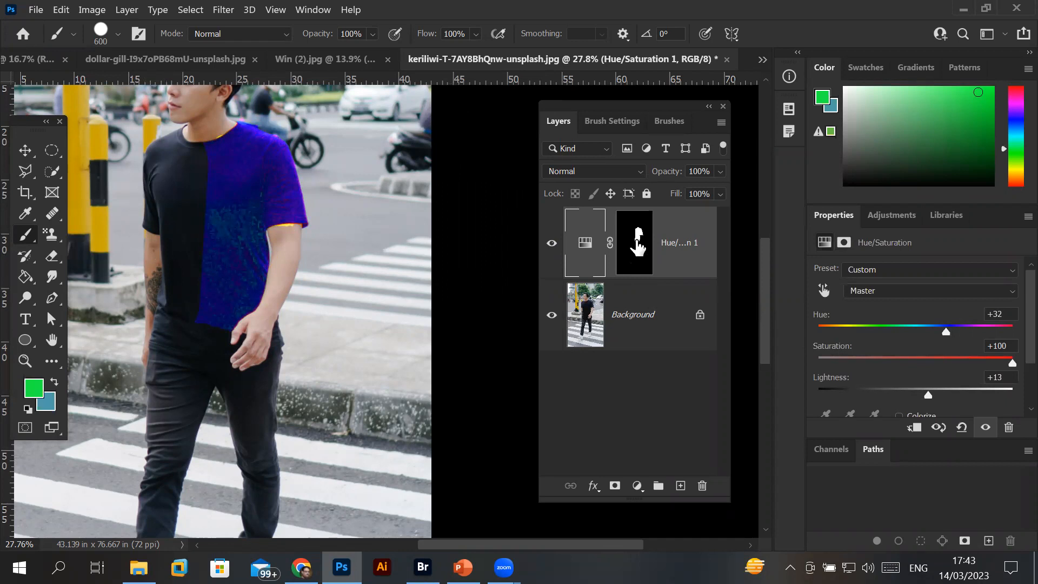
Target the Hue/Saturation layer mask again and make white the foreground colour for painting
{"action": "left_click", "coordinate": [637, 246]}
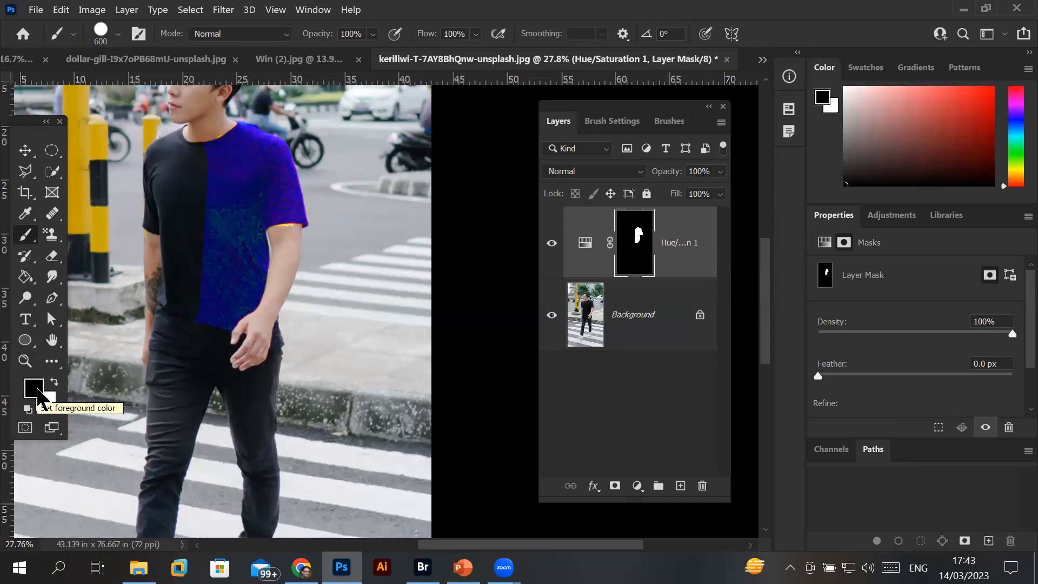
{"action": "left_click", "coordinate": [55, 382]}
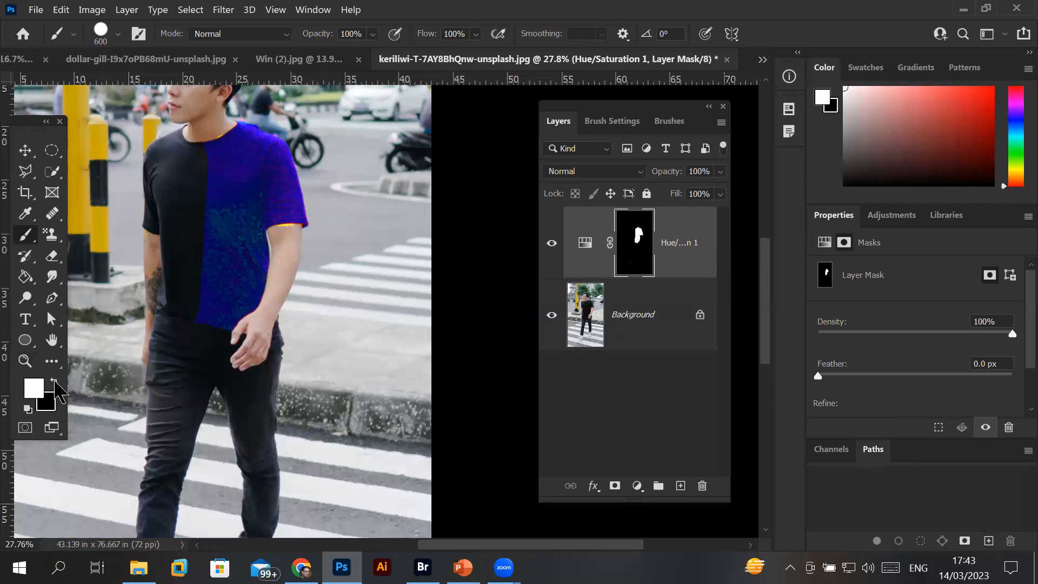
{"action": "mouse_move", "coordinate": [165, 173]}
{"action": "left_mouse_down"}
{"action": "mouse_move", "coordinate": [174, 165]}
{"action": "mouse_move", "coordinate": [185, 220]}
{"action": "mouse_move", "coordinate": [175, 287]}
{"action": "mouse_move", "coordinate": [186, 302]}
{"action": "left_mouse_up"}
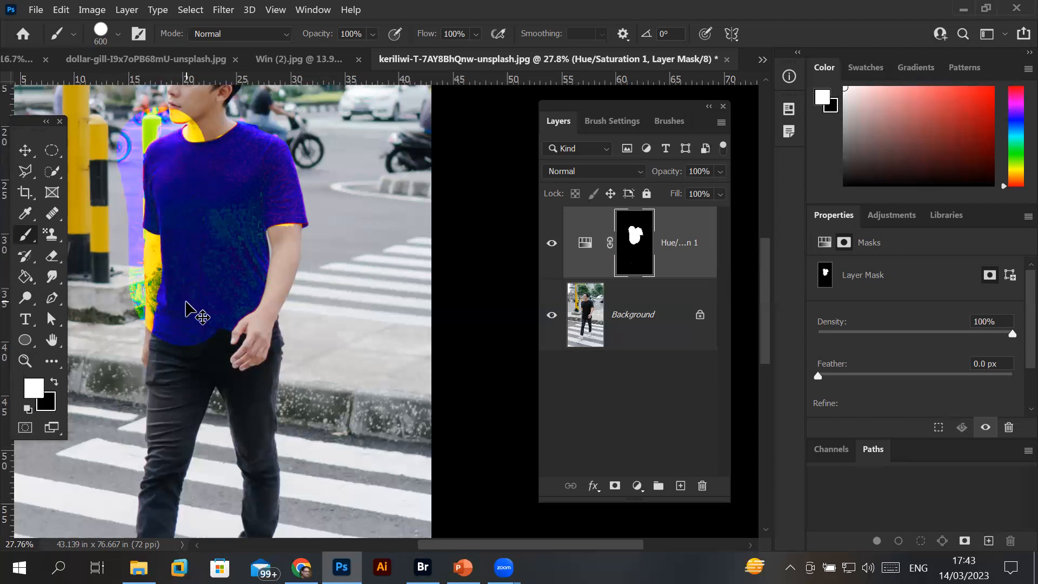
{"action": "key", "text": "ctrl+z"}
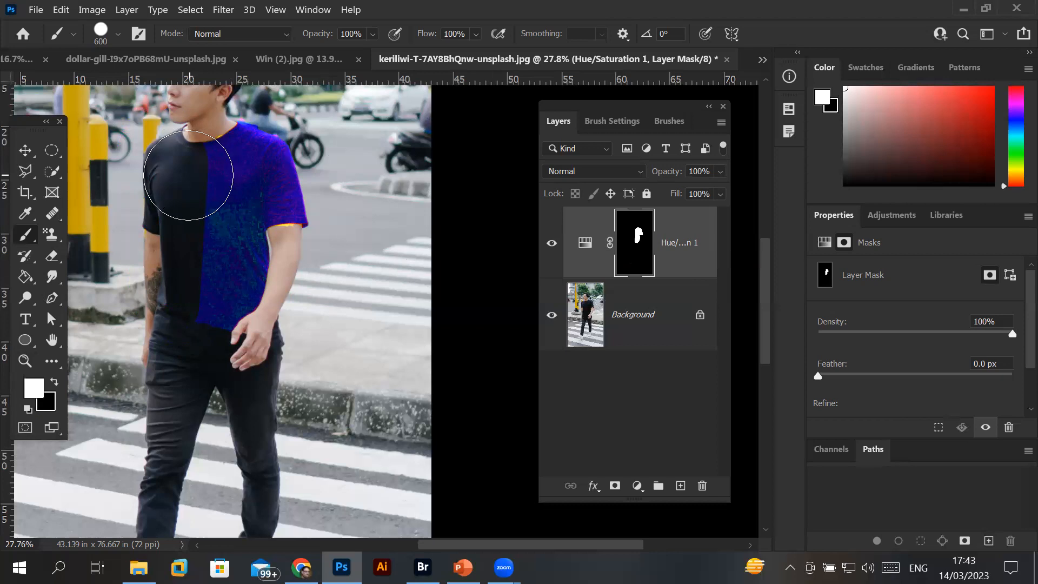
{"action": "left_click_drag", "start_coordinate": [188, 175], "coordinate": [198, 285]}
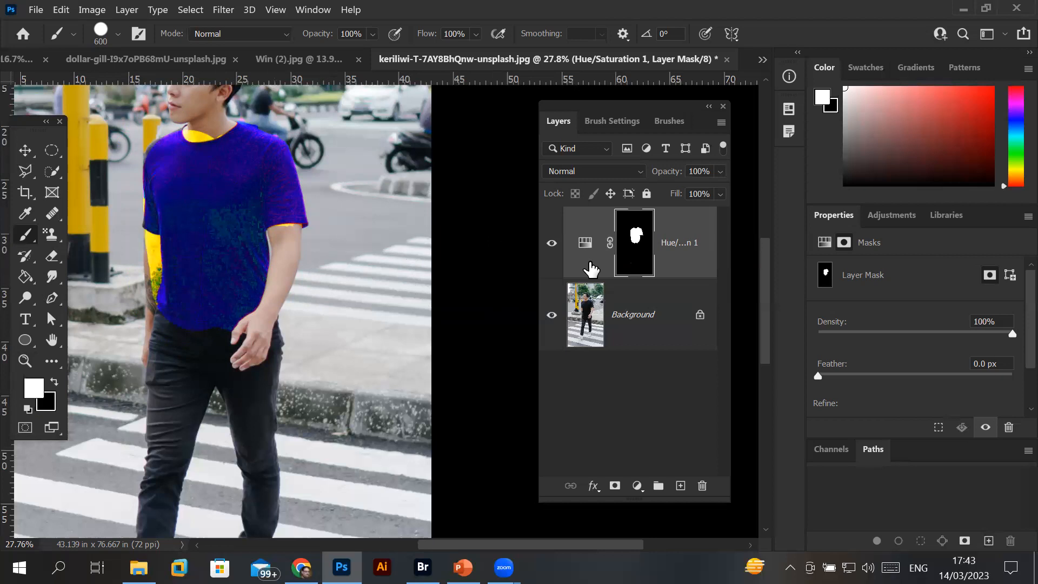
{"action": "key", "text": "ctrl+z"}
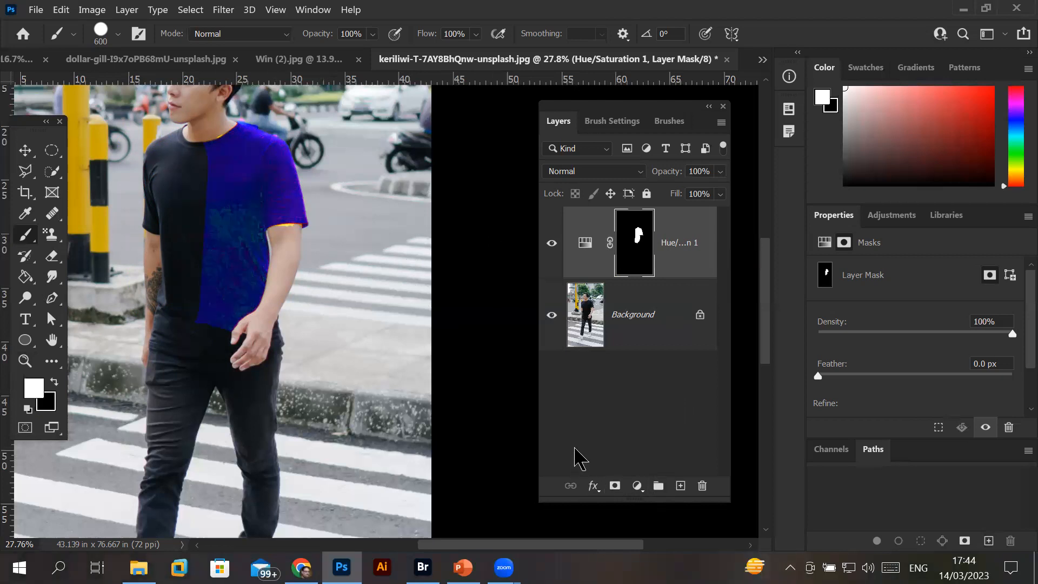
Select the remaining black half of the man's T-shirt with Quick Selection, subtracting the tattooed forearm from the selection
{"action": "left_click", "coordinate": [52, 172]}
{"action": "left_click_drag", "start_coordinate": [175, 153], "coordinate": [178, 216]}
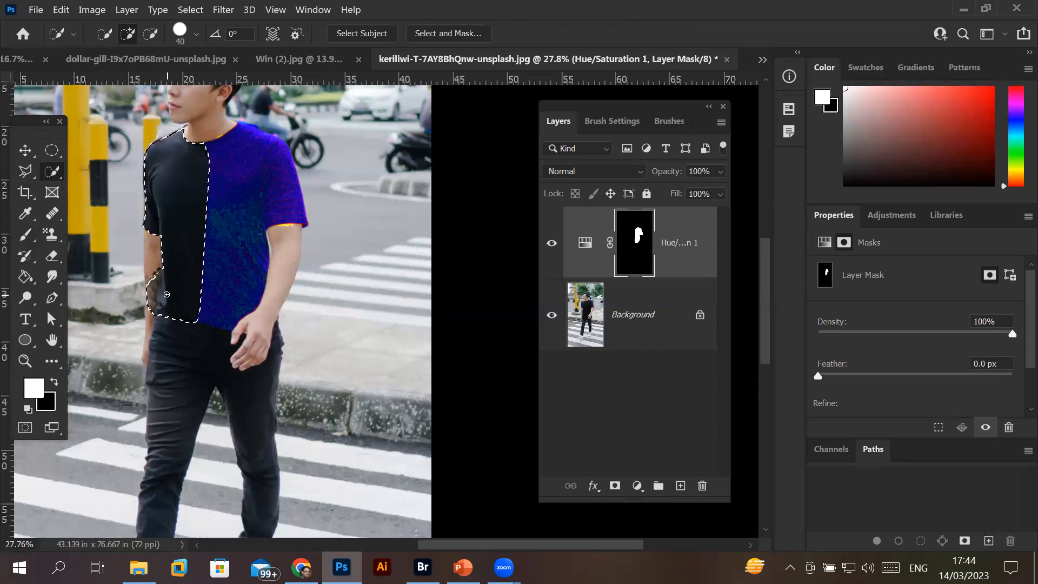
{"action": "key", "text": "alt"}
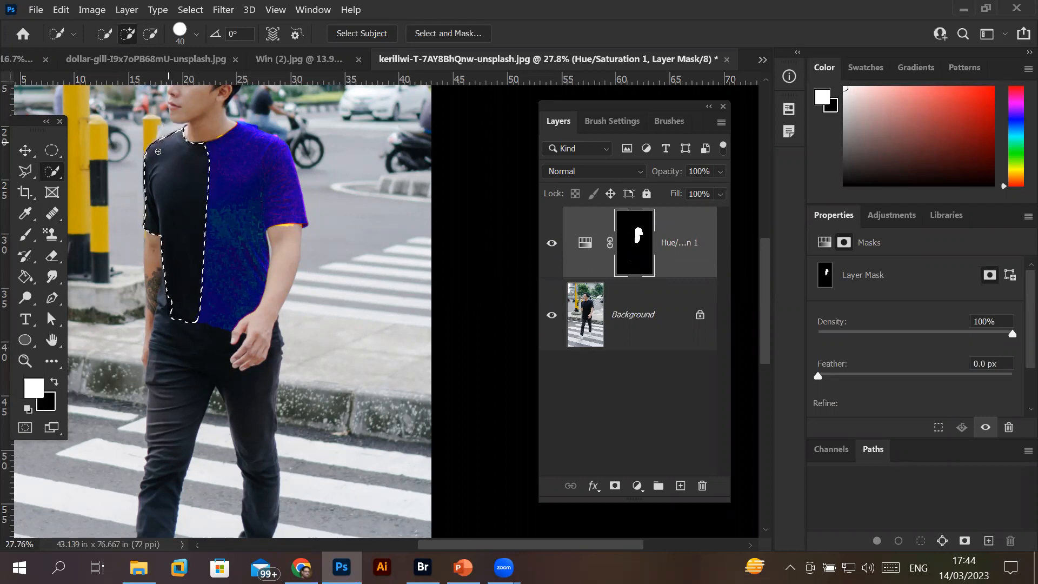
Paint the selected shirt half on the Hue/Saturation mask, first black to hide and again white to reveal the colour, and deselect
{"action": "left_click", "coordinate": [25, 234]}
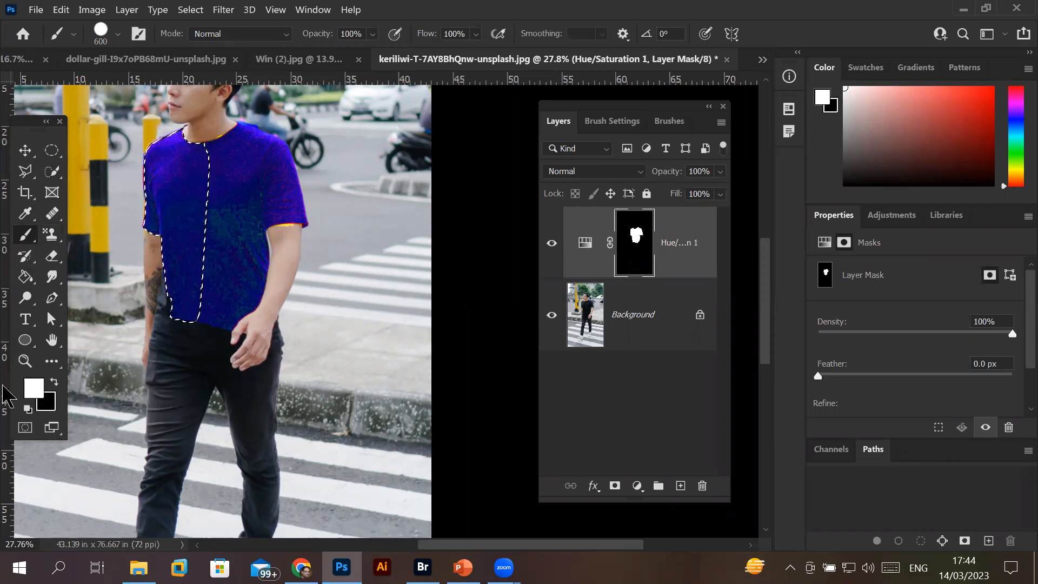
{"action": "left_click", "coordinate": [55, 383]}
{"action": "left_click_drag", "start_coordinate": [165, 163], "coordinate": [180, 331]}
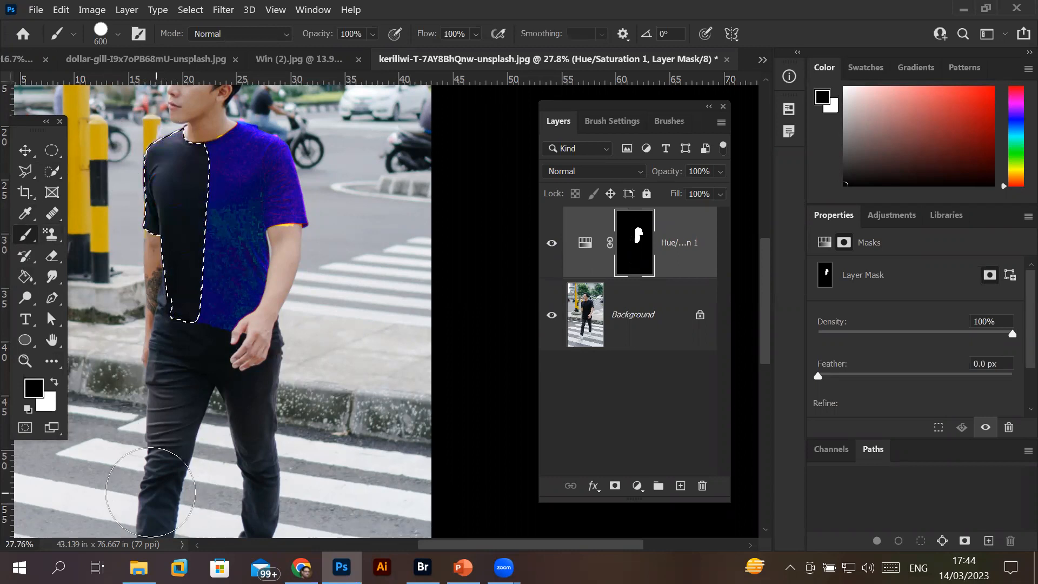
{"action": "left_click", "coordinate": [55, 382]}
{"action": "left_click_drag", "start_coordinate": [180, 153], "coordinate": [186, 359]}
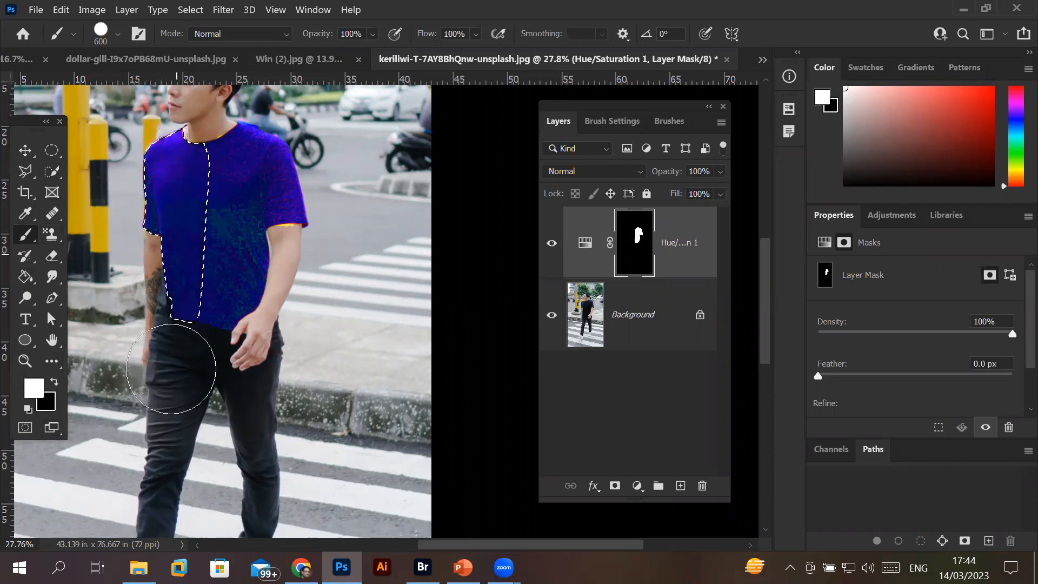
{"action": "key", "text": "ctrl+d"}
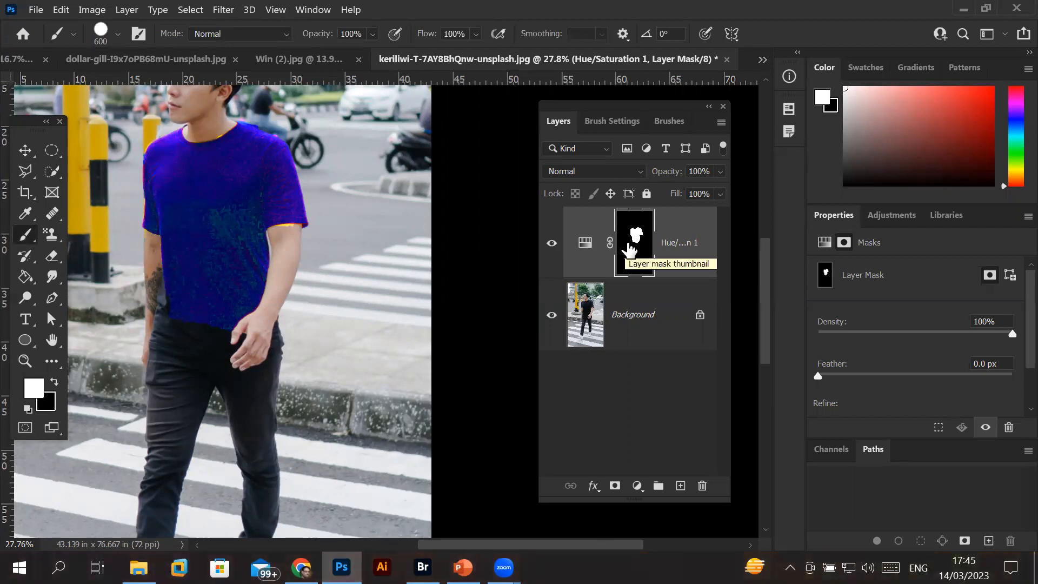
Compare the shirt with and without the Hue/Saturation adjustment, and delete that adjustment layer
{"action": "left_click", "coordinate": [552, 246]}
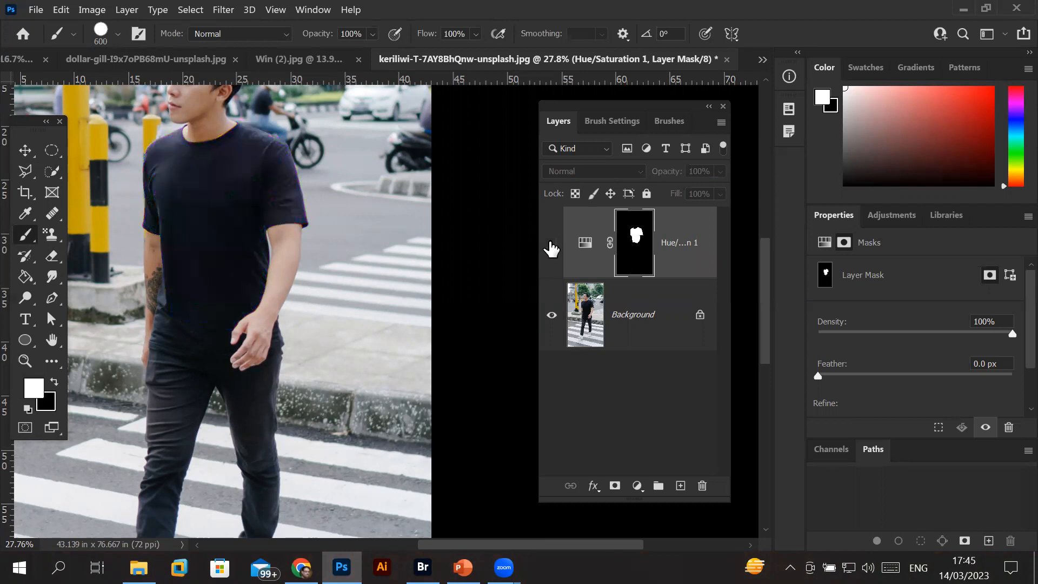
{"action": "left_click", "coordinate": [552, 243]}
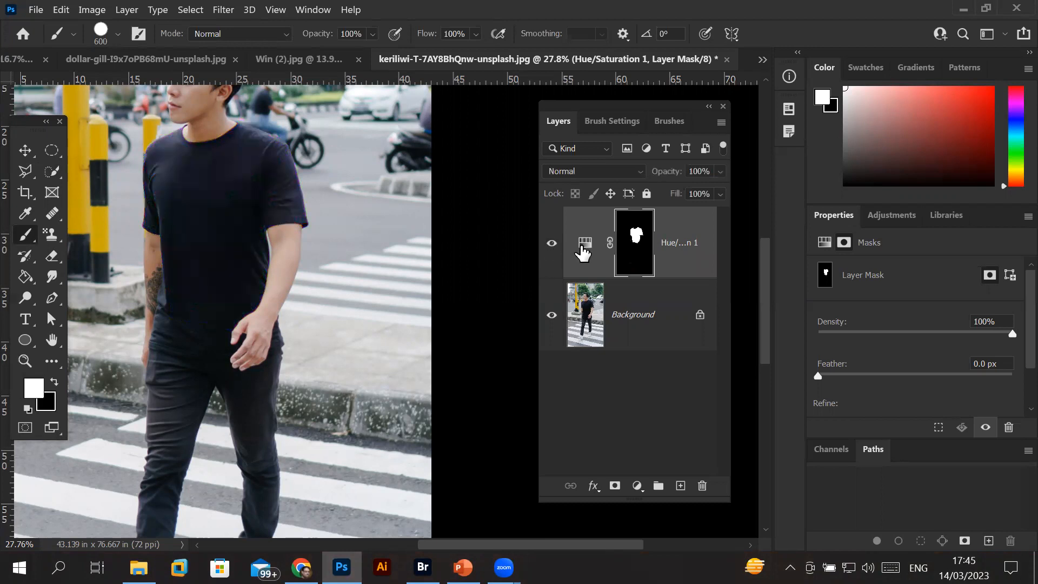
{"action": "left_click", "coordinate": [586, 246]}
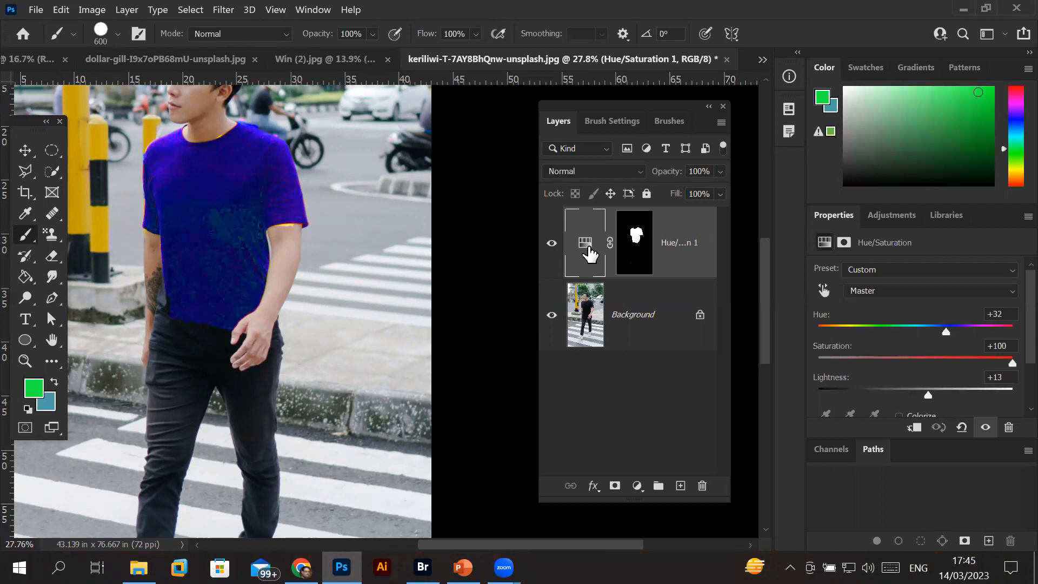
{"action": "left_click", "coordinate": [703, 486]}
{"action": "left_click", "coordinate": [501, 244]}
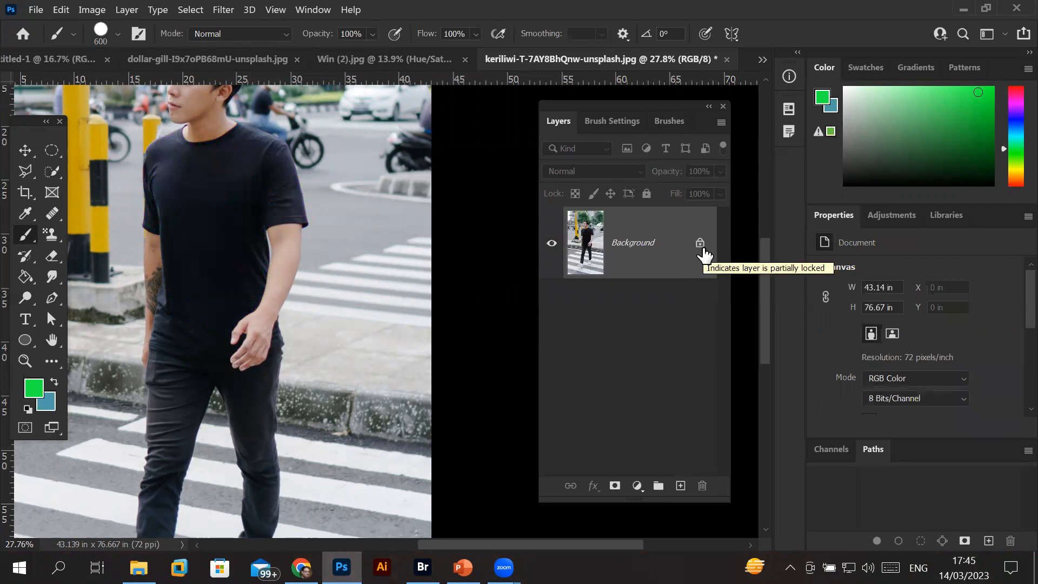
Switch to Adobe Bridge and open the DoorCarWindows folder inside Images
{"action": "left_click", "coordinate": [35, 10]}
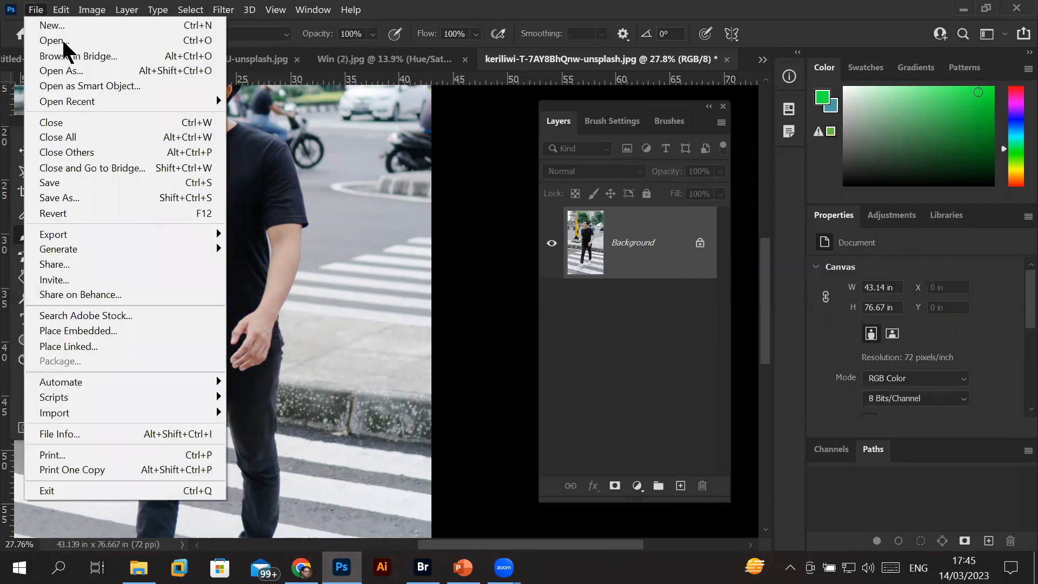
{"action": "left_click", "coordinate": [73, 57]}
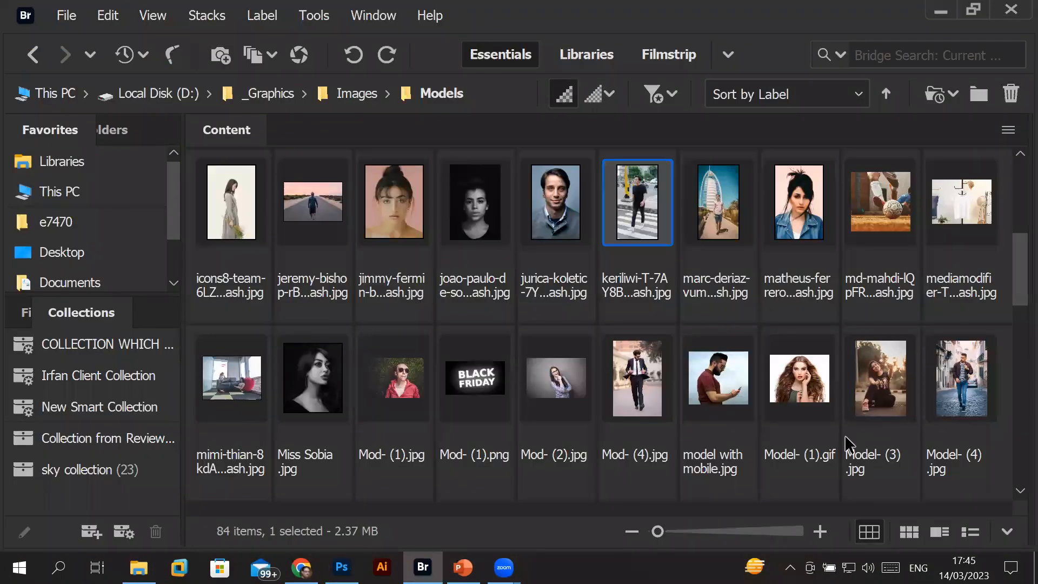
{"action": "scroll", "coordinate": [571, 337], "scroll_direction": "down", "scroll_amount": 3}
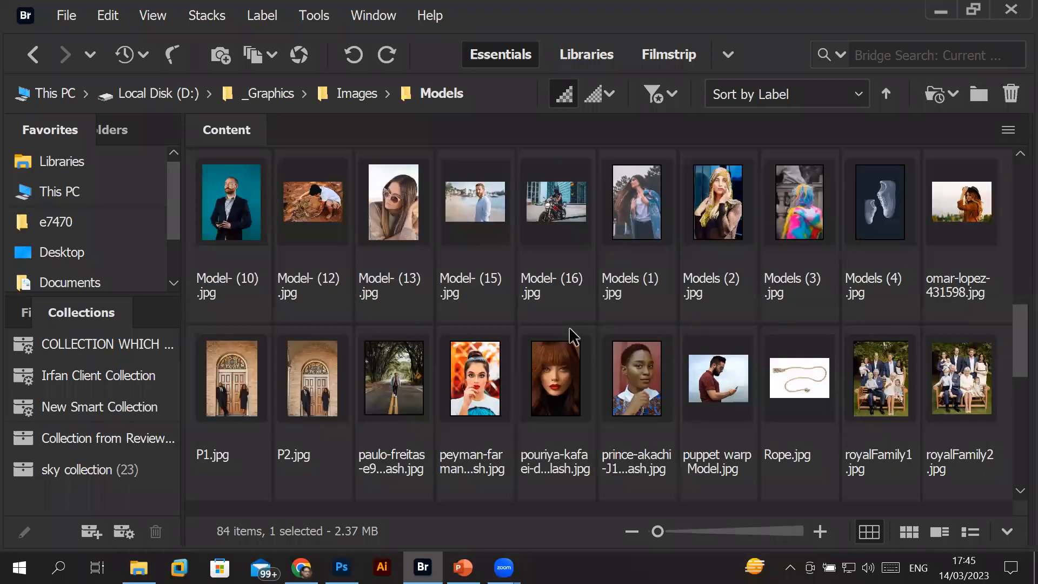
{"action": "left_click", "coordinate": [349, 98]}
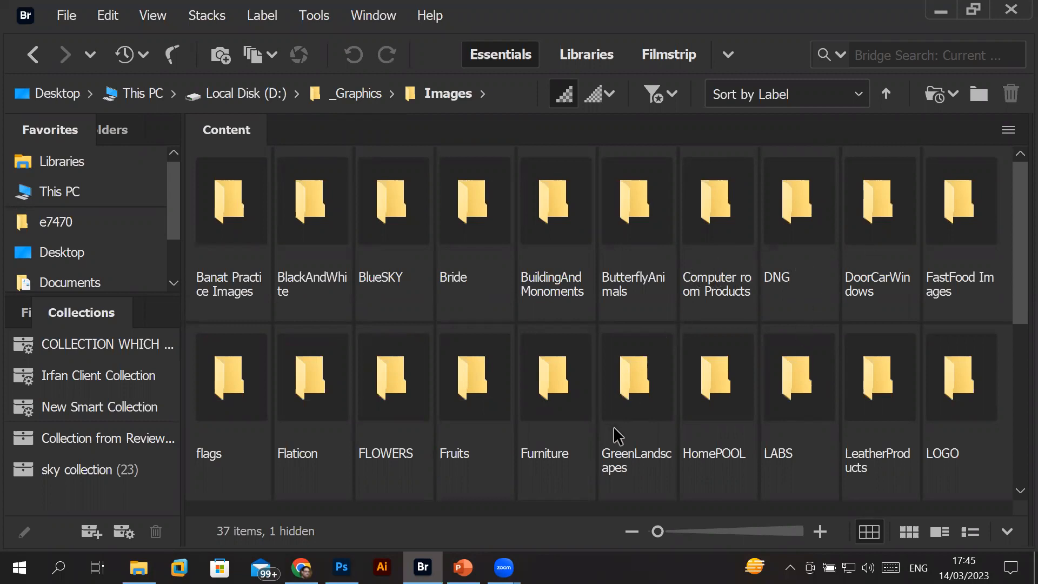
{"action": "left_click", "coordinate": [717, 226]}
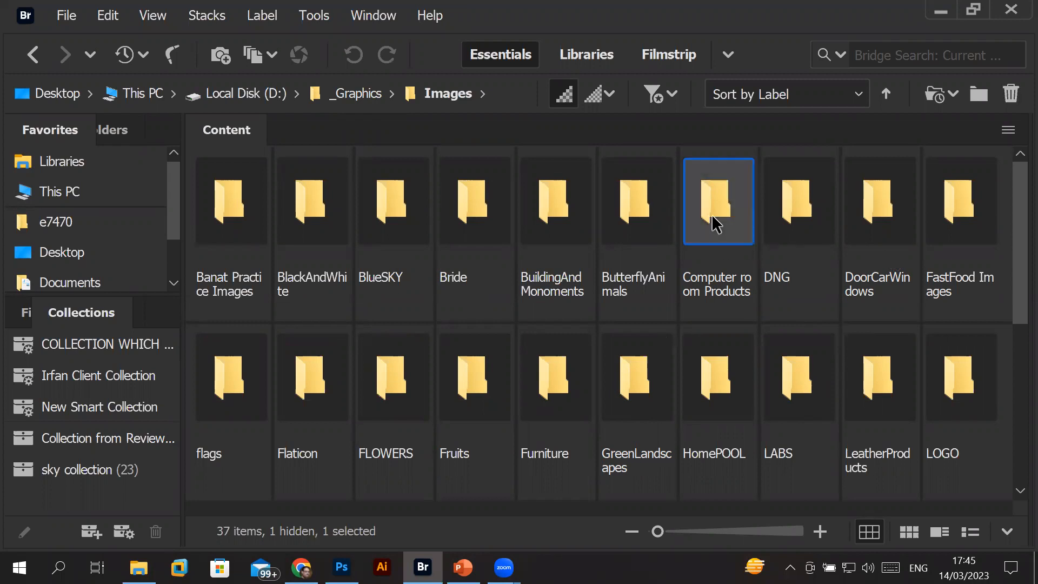
{"action": "double_click", "coordinate": [882, 217]}
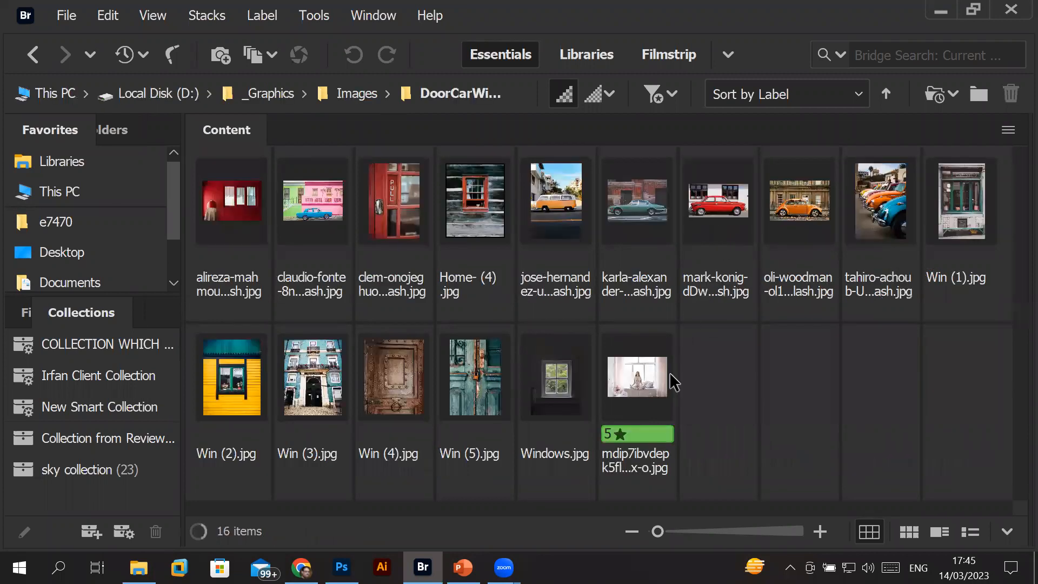
Open the orange-and-white van photo in Photoshop and unlock its Background layer
{"action": "left_click", "coordinate": [569, 213]}
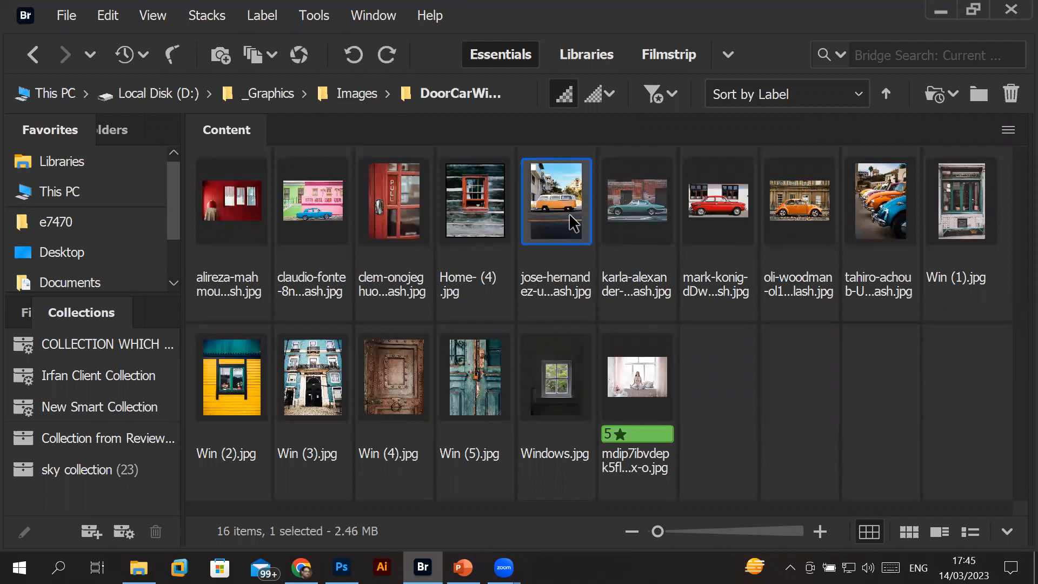
{"action": "double_click", "coordinate": [568, 213]}
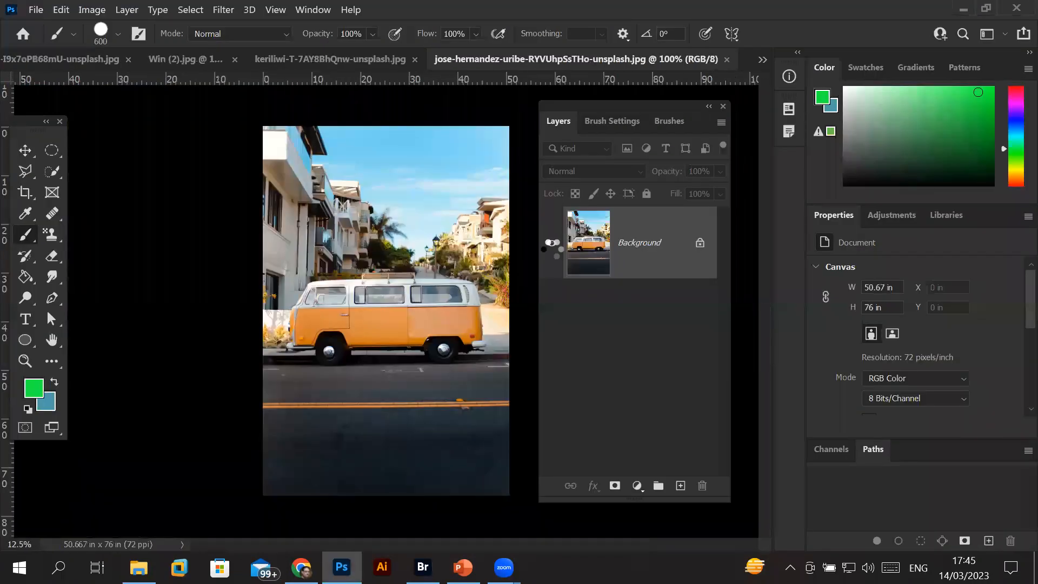
{"action": "scroll", "coordinate": [439, 324], "scroll_direction": "up", "scroll_amount": 3}
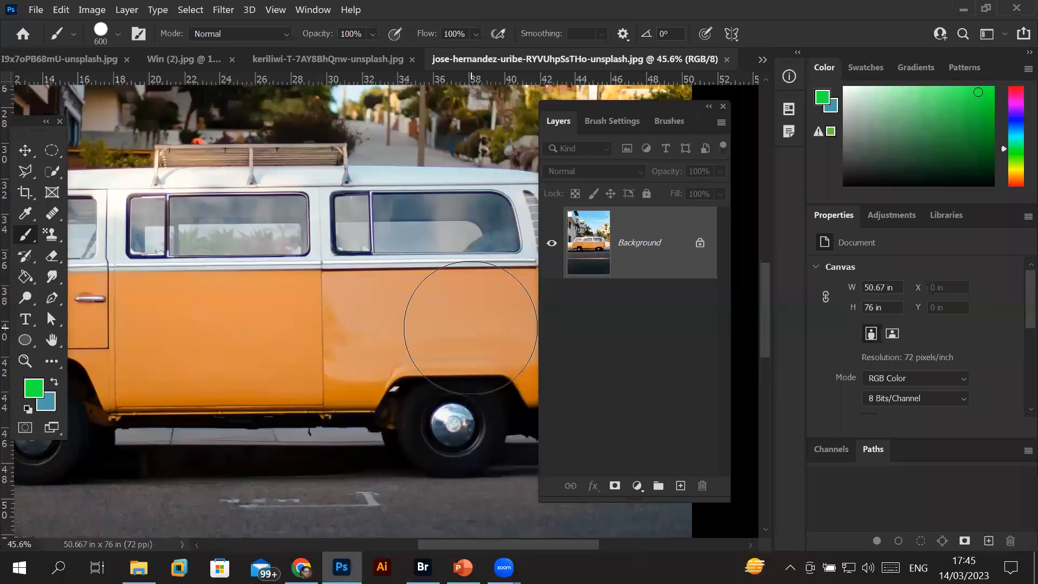
{"action": "scroll", "coordinate": [470, 327], "scroll_direction": "down", "scroll_amount": 2}
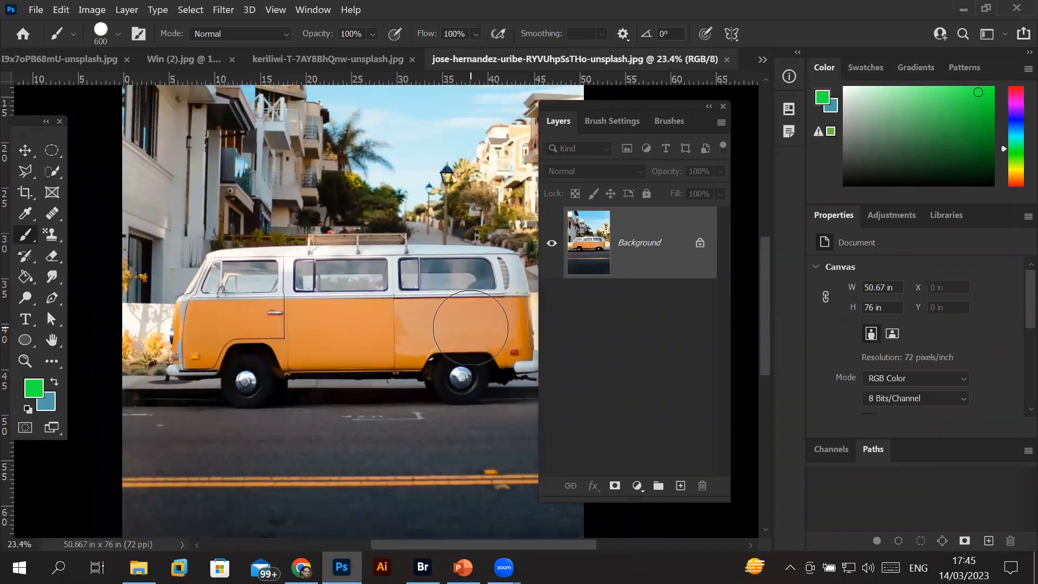
{"action": "scroll", "coordinate": [470, 327], "scroll_direction": "down", "scroll_amount": 1}
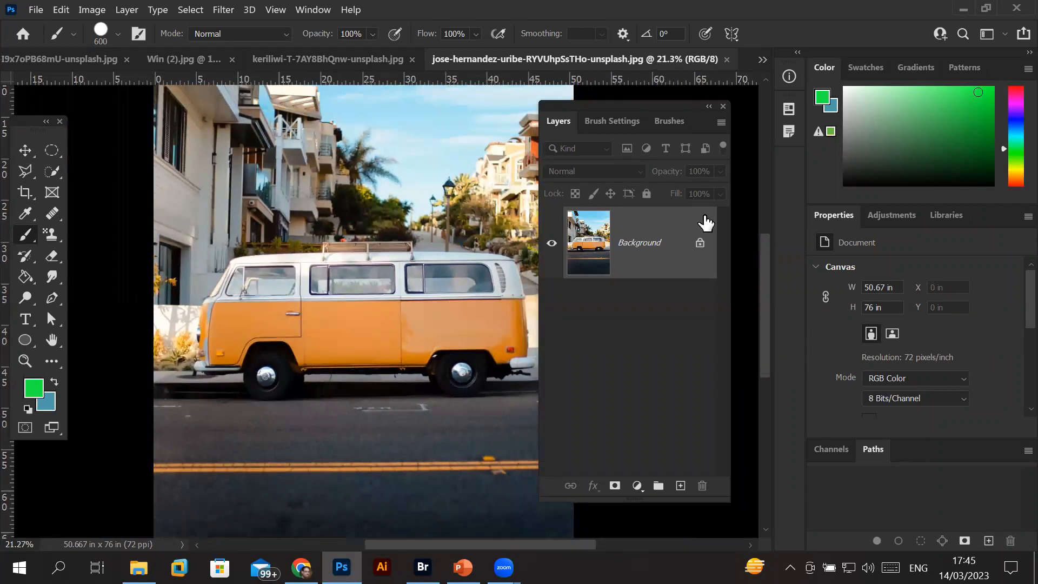
{"action": "left_click", "coordinate": [700, 244]}
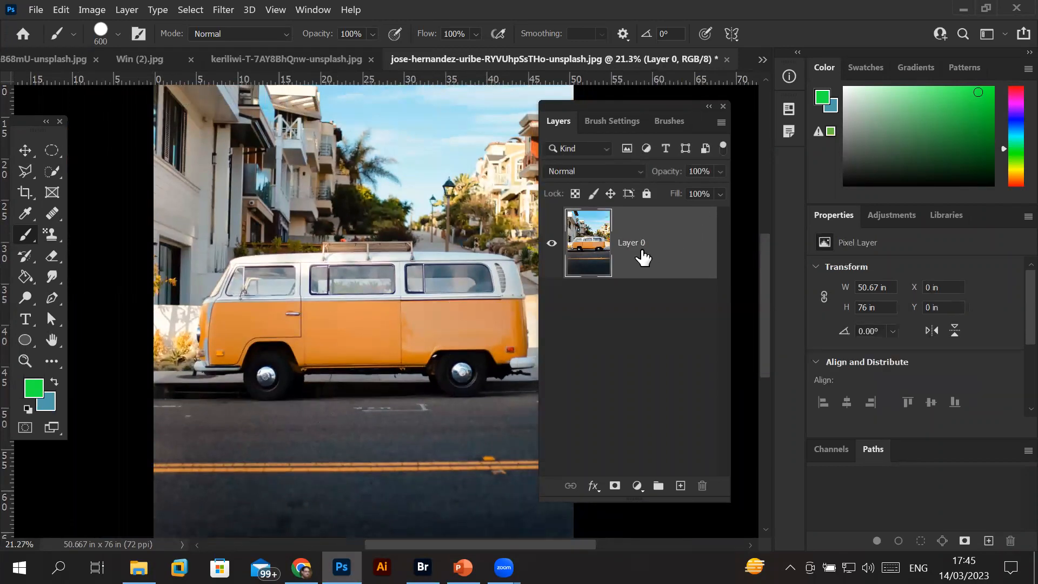
Select the van with Select Subject, and subtract both wheels and the dark area beneath the body from the selection
{"action": "left_click", "coordinate": [50, 175]}
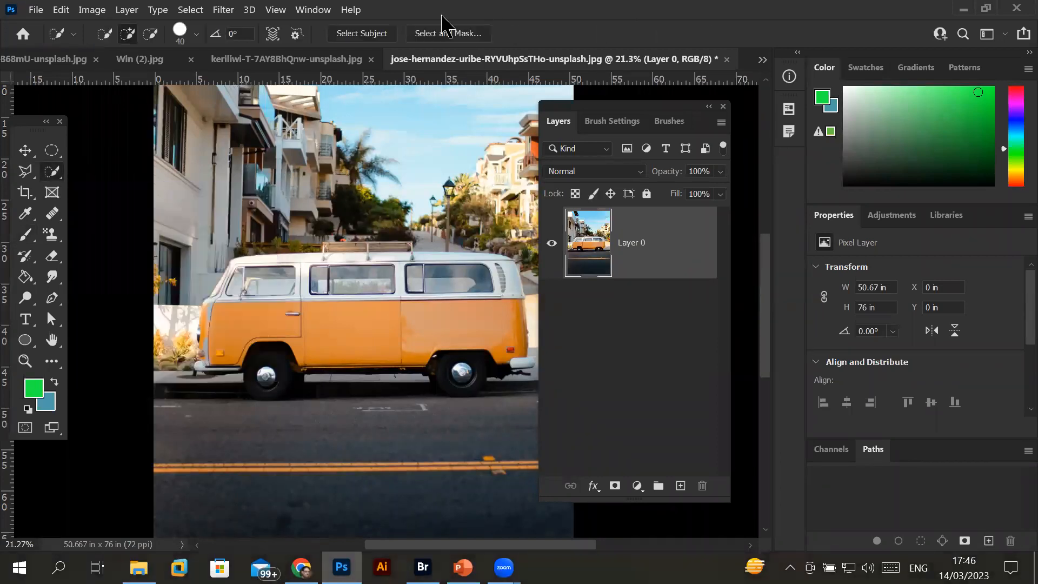
{"action": "left_click", "coordinate": [375, 36]}
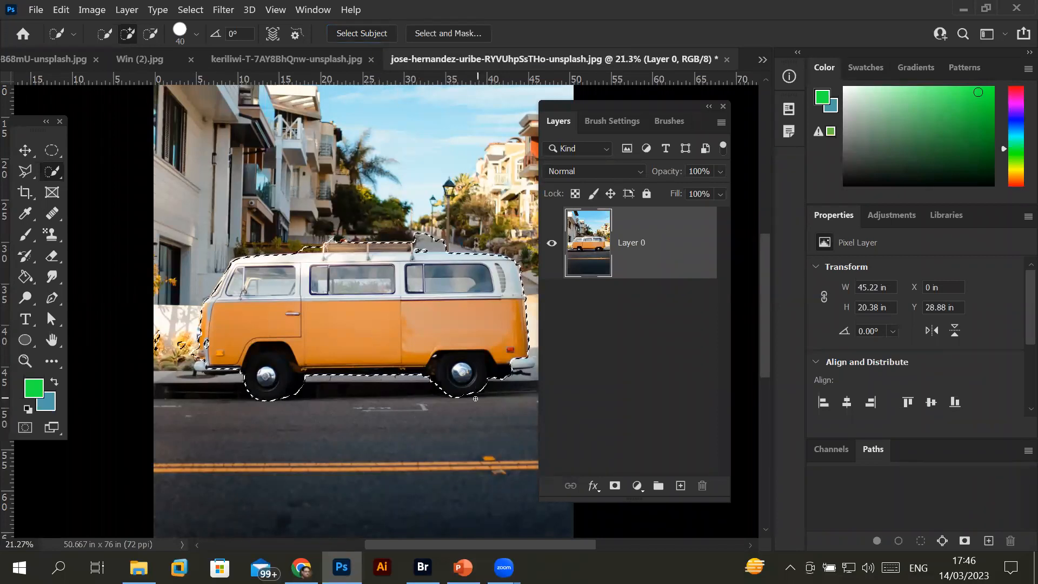
{"action": "scroll", "coordinate": [459, 381], "scroll_direction": "up", "scroll_amount": 3}
{"action": "scroll", "coordinate": [447, 368], "scroll_direction": "down", "scroll_amount": 3}
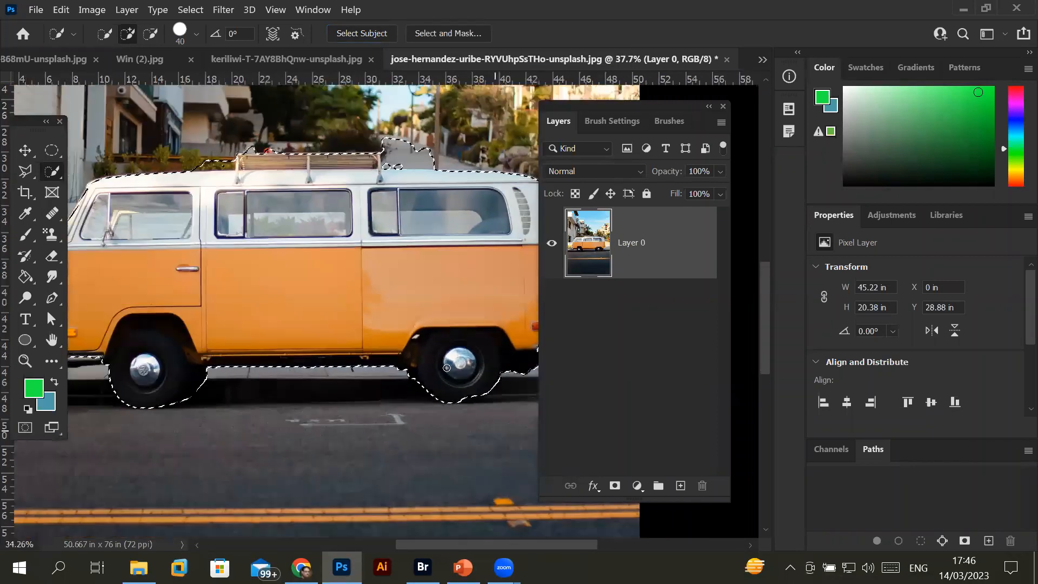
{"action": "key", "text": "alt"}
{"action": "left_click_drag", "start_coordinate": [220, 401], "coordinate": [189, 347]}
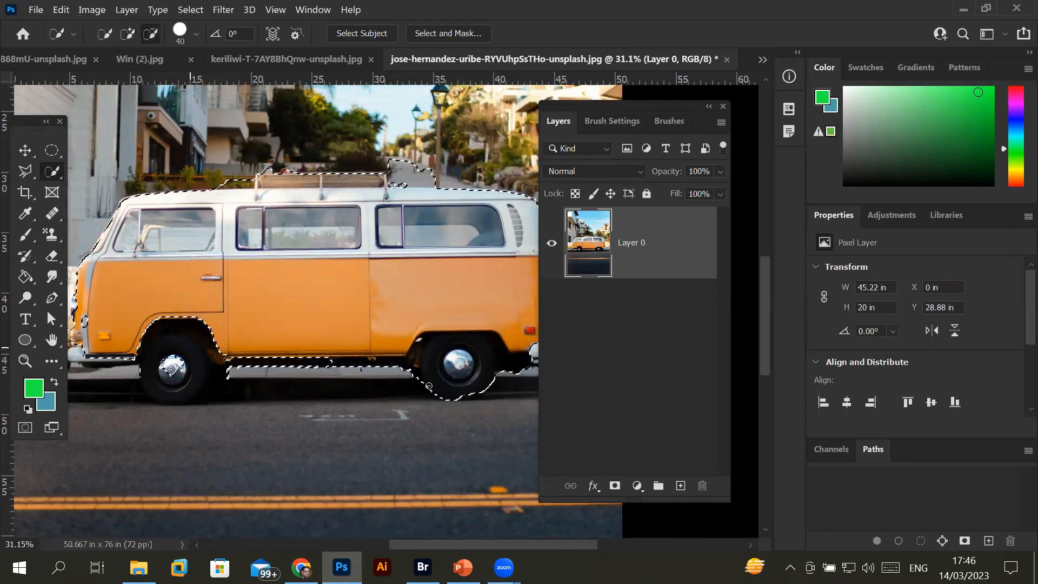
{"action": "left_click_drag", "start_coordinate": [459, 379], "coordinate": [468, 345]}
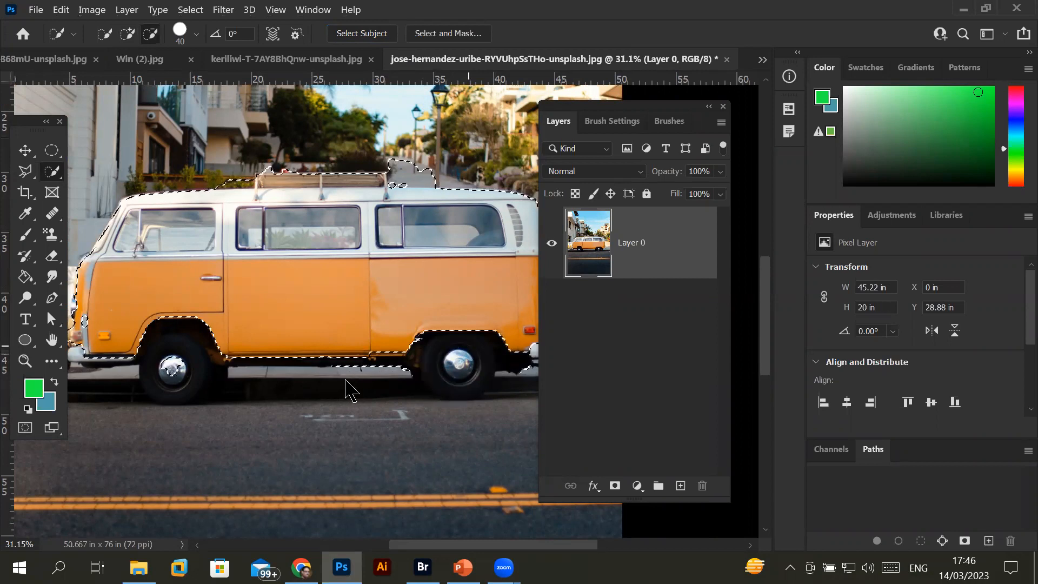
Subtract the stray background patches above the van's roof and beside the roof rack from the selection
{"action": "scroll", "coordinate": [411, 174], "scroll_direction": "up", "scroll_amount": 5}
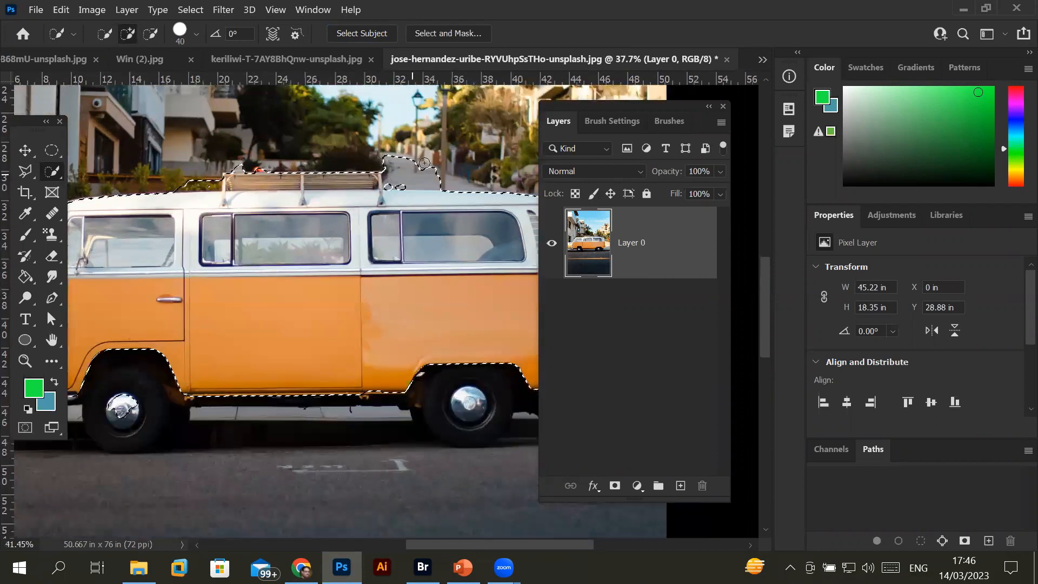
{"action": "mouse_move", "coordinate": [433, 158]}
{"action": "left_mouse_down"}
{"action": "mouse_move", "coordinate": [400, 176]}
{"action": "mouse_move", "coordinate": [357, 171]}
{"action": "mouse_move", "coordinate": [354, 157]}
{"action": "left_mouse_up"}
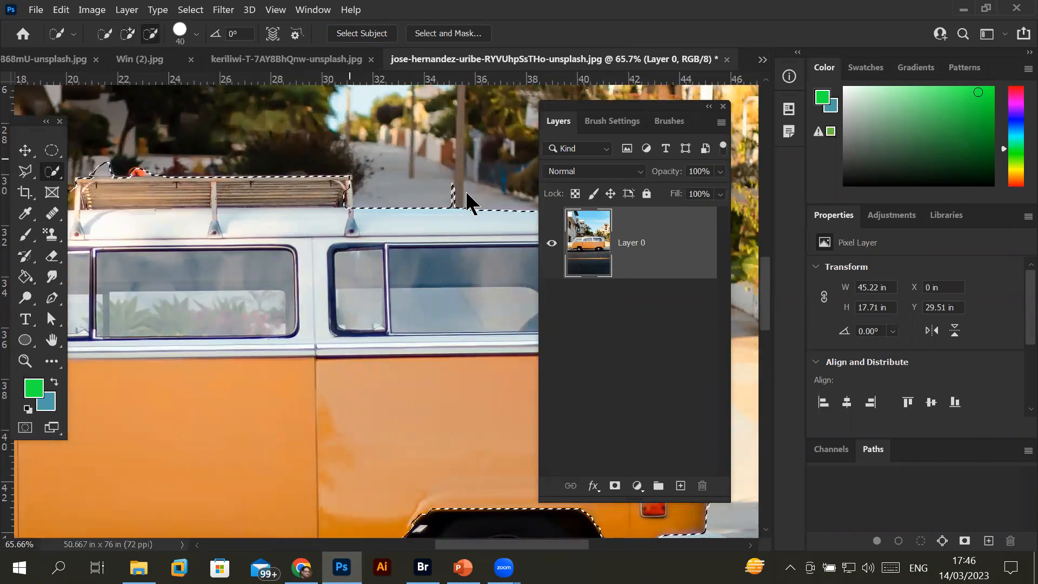
{"action": "left_click", "coordinate": [445, 191]}
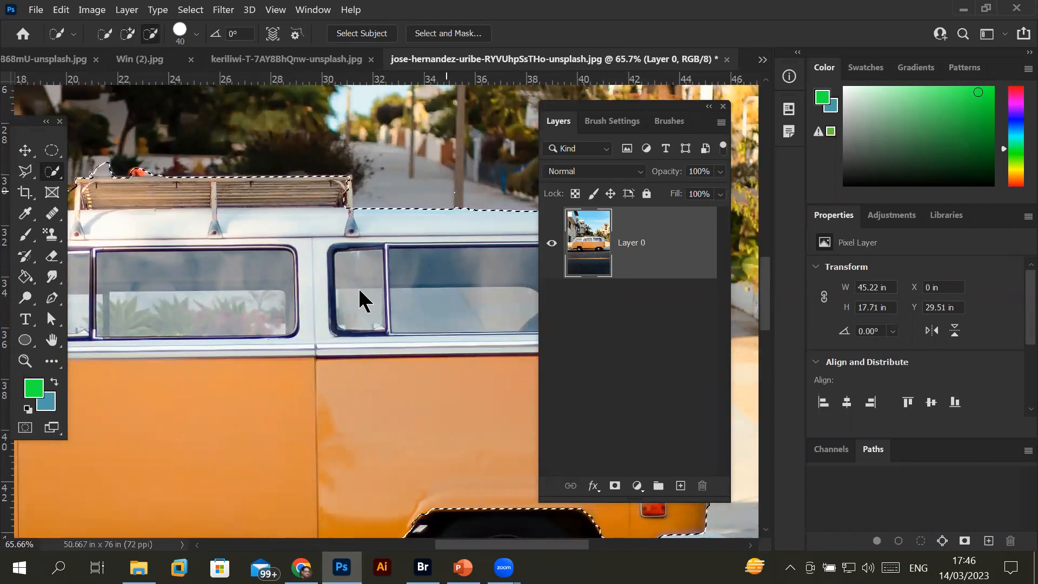
{"action": "scroll", "coordinate": [358, 287], "scroll_direction": "down", "scroll_amount": 2}
{"action": "scroll", "coordinate": [308, 342], "scroll_direction": "down", "scroll_amount": 3}
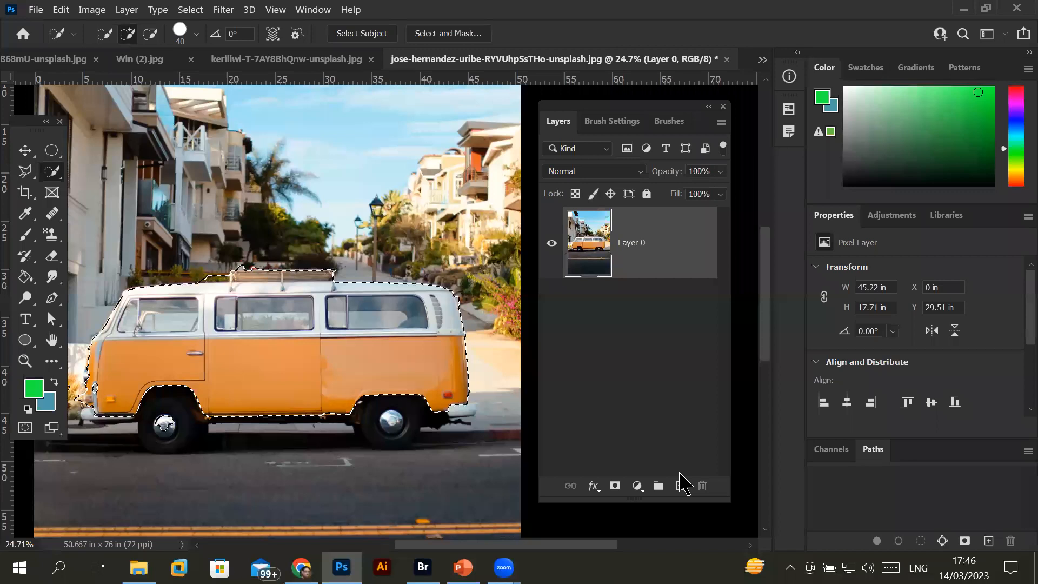
Add a Black & White adjustment layer masked to the van selection
{"action": "left_click", "coordinate": [638, 486]}
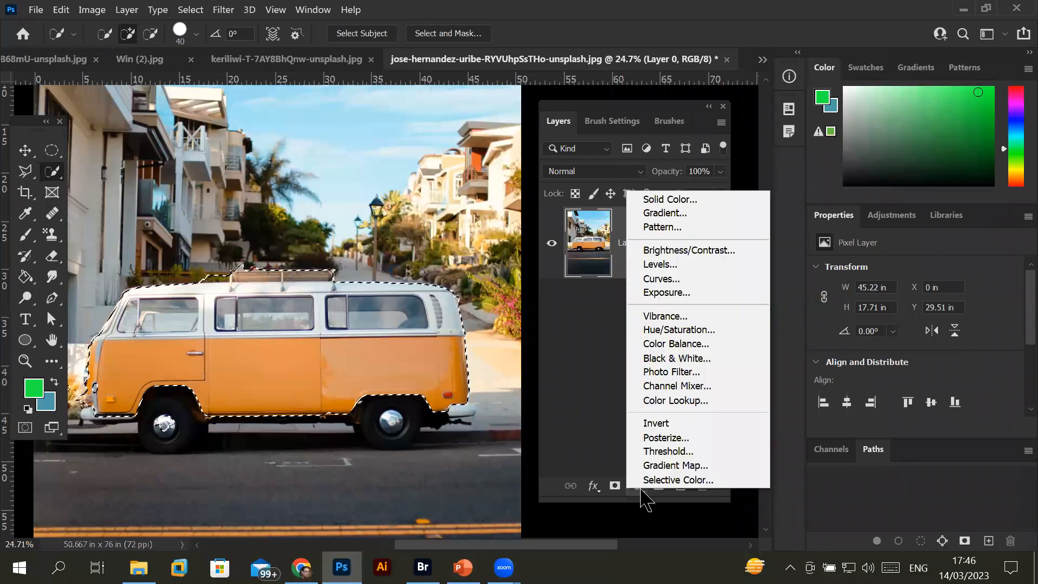
{"action": "left_click", "coordinate": [703, 359]}
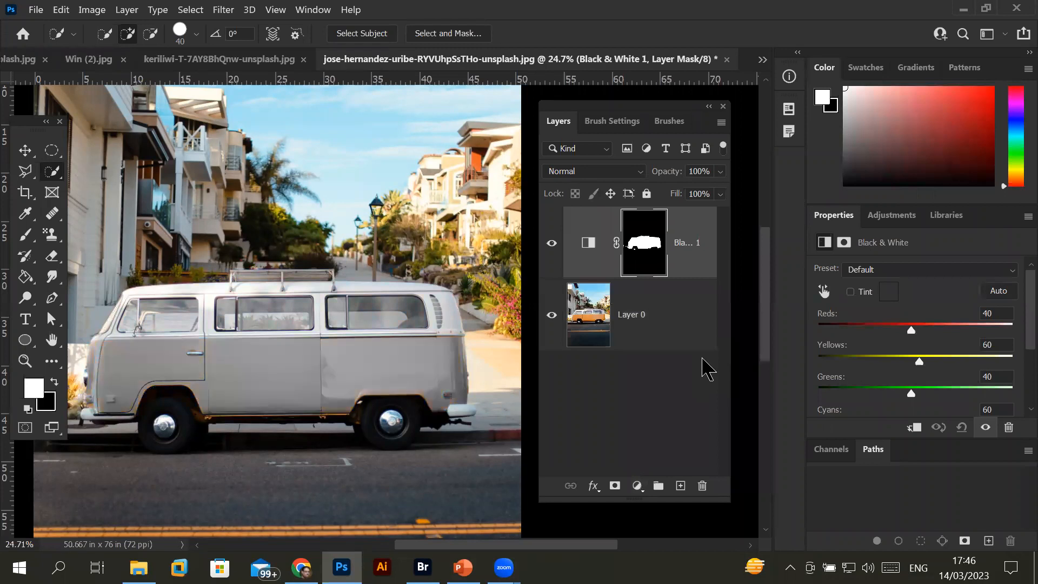
{"action": "scroll", "coordinate": [334, 337], "scroll_direction": "down", "scroll_amount": 2}
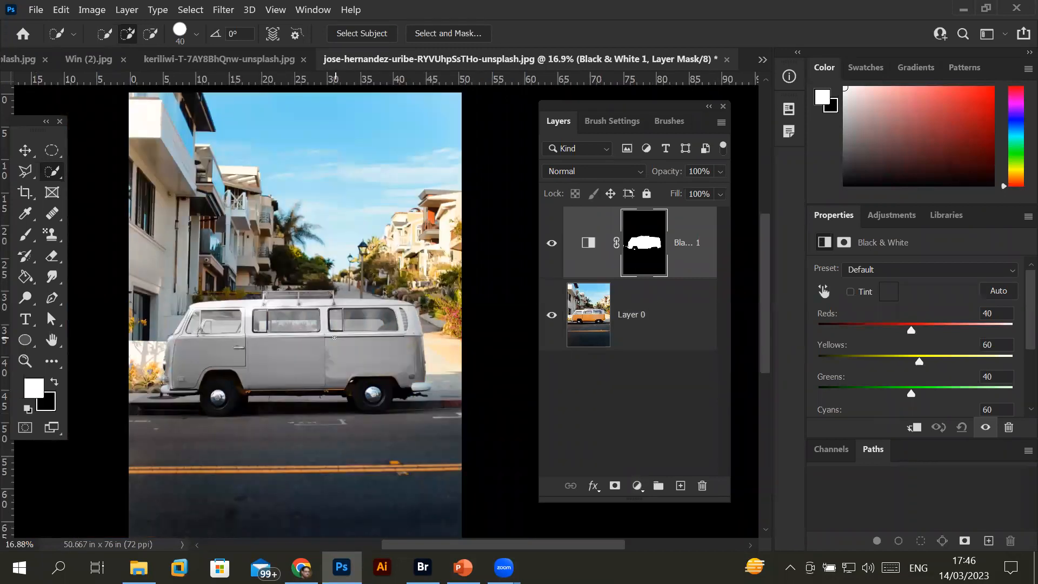
{"action": "scroll", "coordinate": [335, 337], "scroll_direction": "up", "scroll_amount": 2}
{"action": "scroll", "coordinate": [335, 336], "scroll_direction": "down", "scroll_amount": 1}
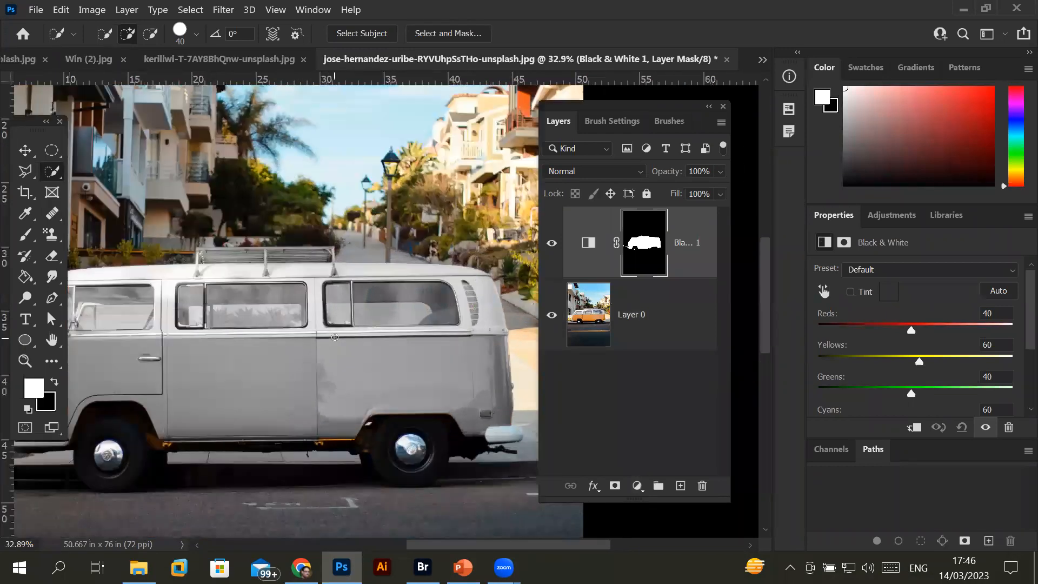
{"action": "scroll", "coordinate": [251, 359], "scroll_direction": "up", "scroll_amount": 2}
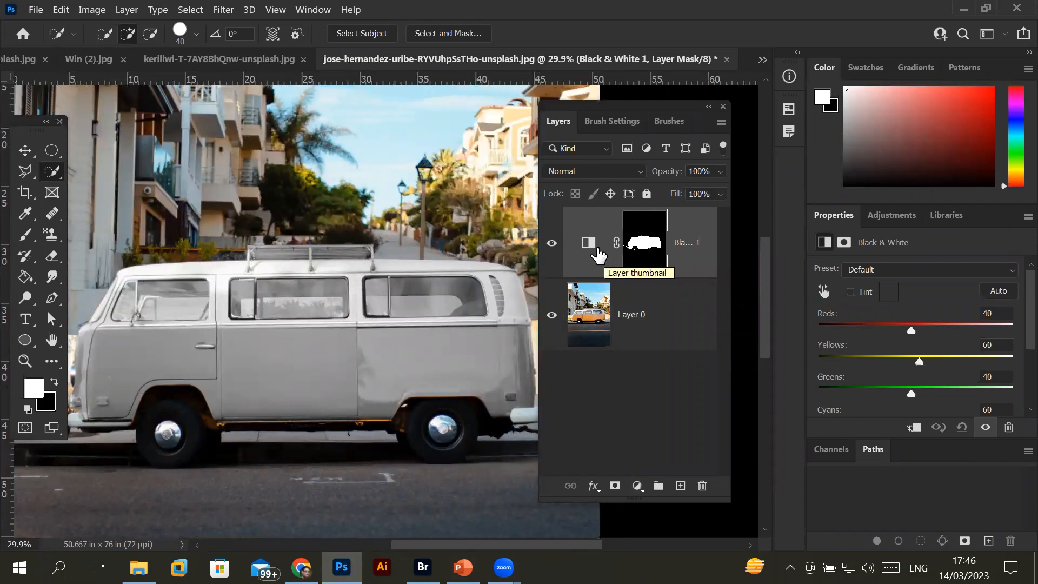
Paint black with the Brush on the Black & White layer's mask to bring back the van's orange body colour
{"action": "left_click", "coordinate": [649, 249]}
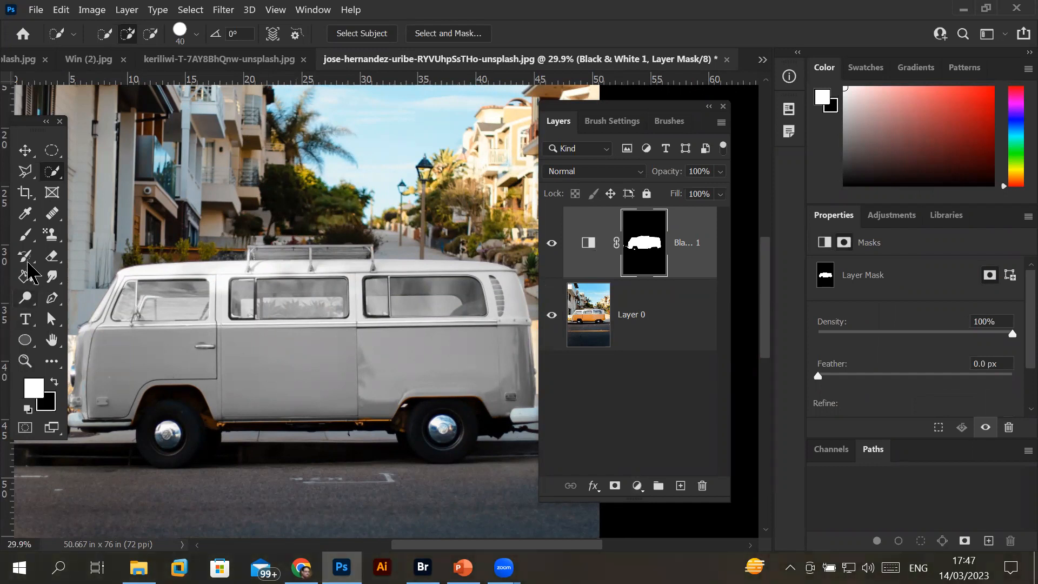
{"action": "left_click", "coordinate": [26, 236]}
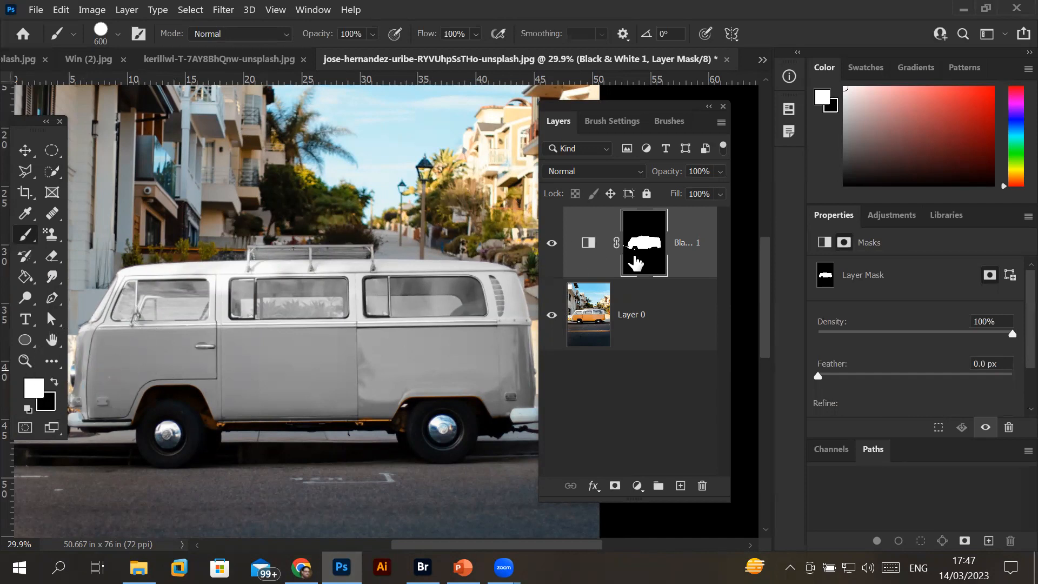
{"action": "left_click", "coordinate": [589, 245]}
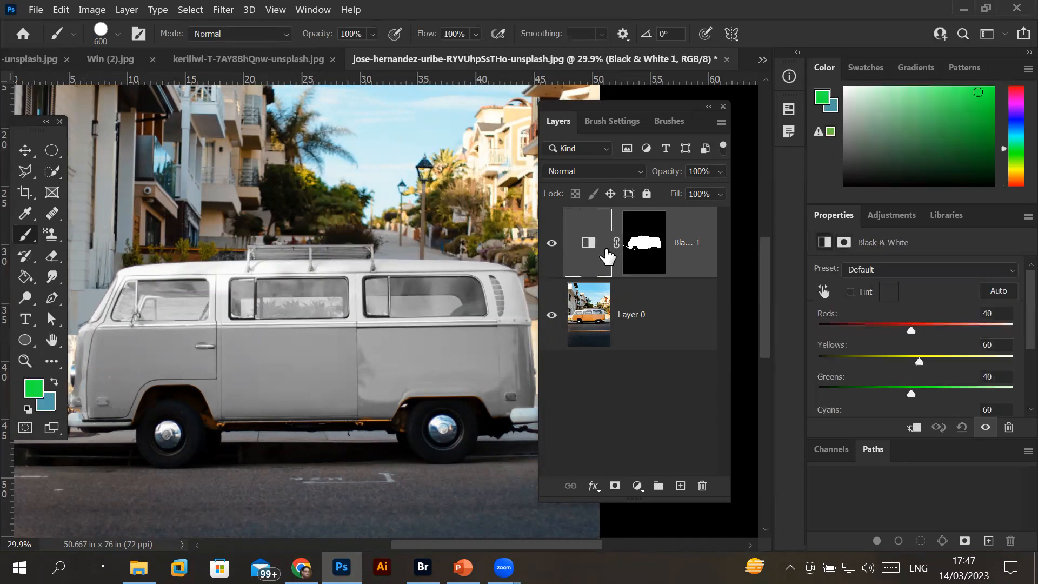
{"action": "left_click", "coordinate": [649, 252]}
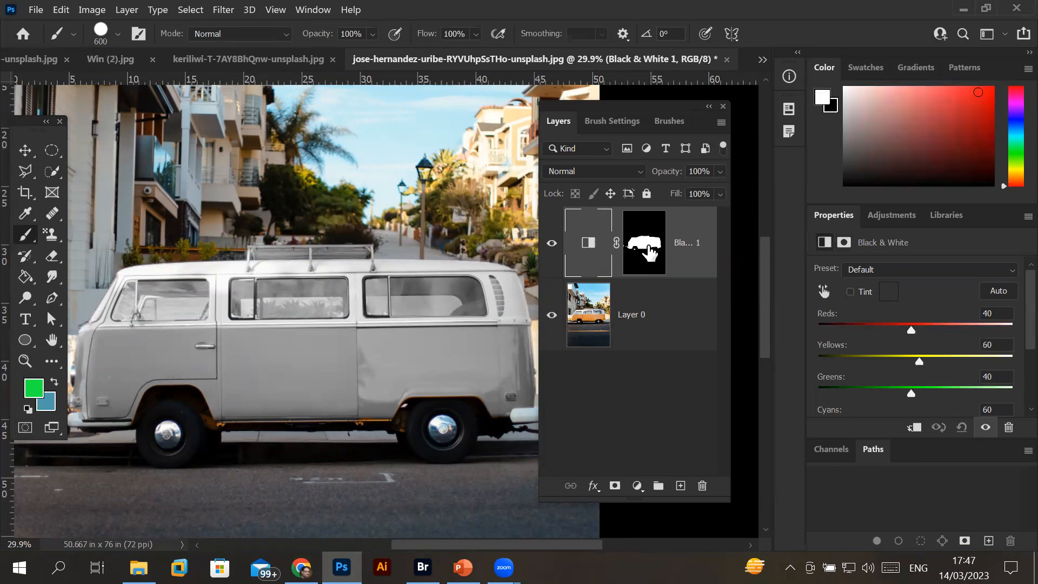
{"action": "left_click", "coordinate": [54, 382]}
{"action": "mouse_move", "coordinate": [132, 314]}
{"action": "left_mouse_down"}
{"action": "mouse_move", "coordinate": [124, 417]}
{"action": "mouse_move", "coordinate": [158, 354]}
{"action": "mouse_move", "coordinate": [179, 261]}
{"action": "mouse_move", "coordinate": [172, 442]}
{"action": "mouse_move", "coordinate": [201, 240]}
{"action": "mouse_move", "coordinate": [216, 468]}
{"action": "mouse_move", "coordinate": [230, 215]}
{"action": "left_mouse_up"}
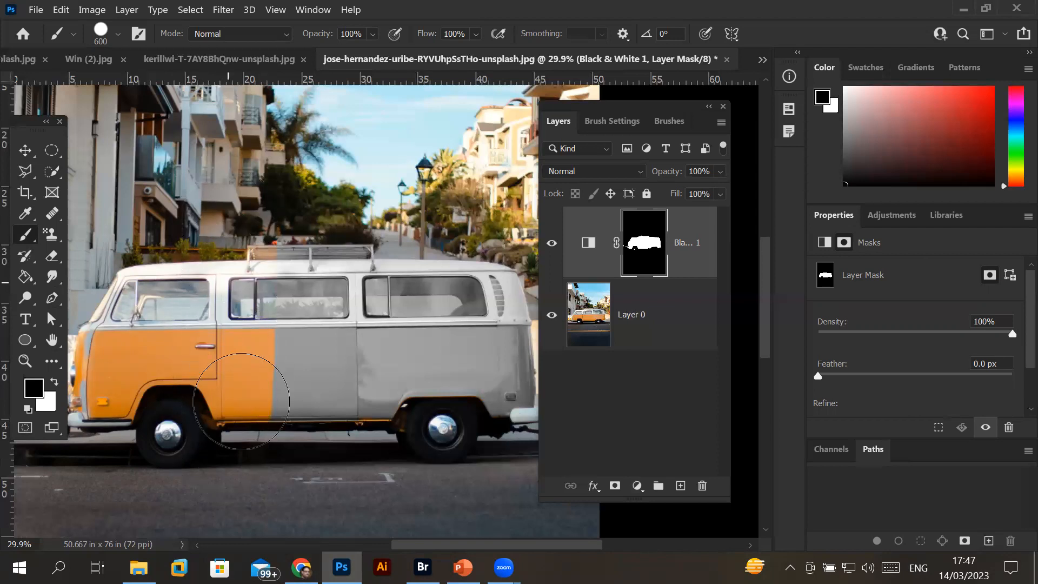
{"action": "mouse_move", "coordinate": [243, 379]}
{"action": "left_mouse_down"}
{"action": "mouse_move", "coordinate": [344, 371]}
{"action": "mouse_move", "coordinate": [492, 371]}
{"action": "mouse_move", "coordinate": [513, 390]}
{"action": "mouse_move", "coordinate": [475, 411]}
{"action": "mouse_move", "coordinate": [355, 418]}
{"action": "mouse_move", "coordinate": [185, 385]}
{"action": "left_mouse_up"}
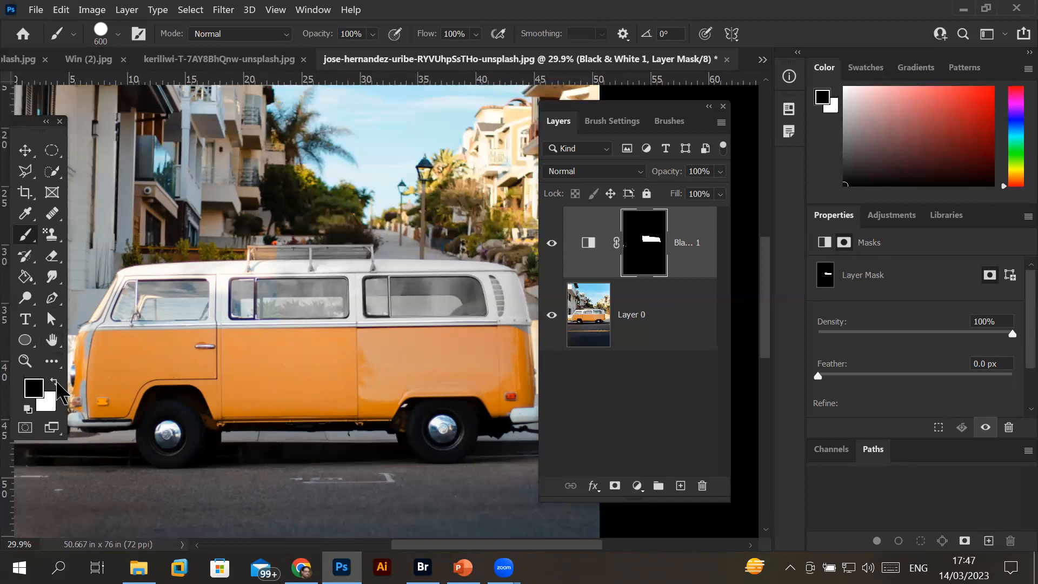
Paint the van back into the Black & White mask with white, and undo a further black painting stroke over it
{"action": "left_click", "coordinate": [54, 382]}
{"action": "mouse_move", "coordinate": [98, 368]}
{"action": "left_mouse_down"}
{"action": "mouse_move", "coordinate": [173, 390]}
{"action": "mouse_move", "coordinate": [309, 403]}
{"action": "mouse_move", "coordinate": [496, 355]}
{"action": "mouse_move", "coordinate": [378, 340]}
{"action": "mouse_move", "coordinate": [260, 346]}
{"action": "mouse_move", "coordinate": [153, 327]}
{"action": "mouse_move", "coordinate": [227, 292]}
{"action": "mouse_move", "coordinate": [319, 295]}
{"action": "mouse_move", "coordinate": [368, 351]}
{"action": "mouse_move", "coordinate": [366, 363]}
{"action": "left_mouse_up"}
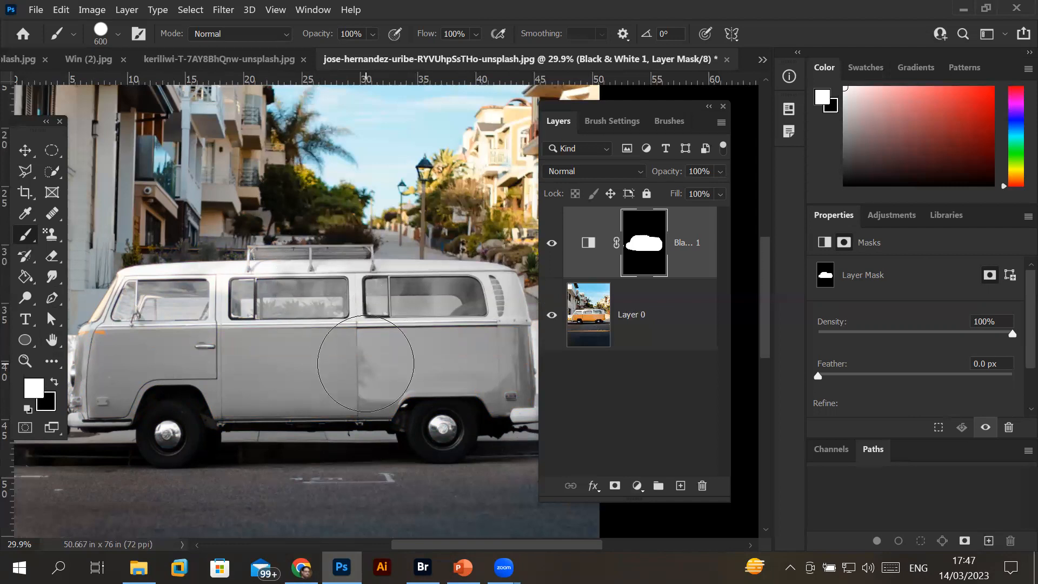
{"action": "left_click", "coordinate": [54, 382]}
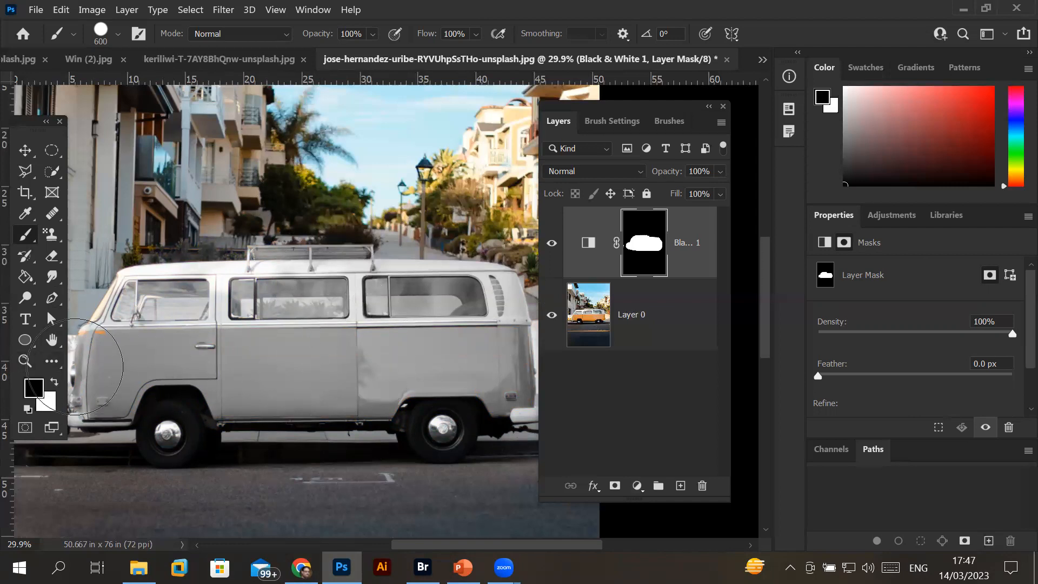
{"action": "mouse_move", "coordinate": [97, 367]}
{"action": "left_mouse_down"}
{"action": "mouse_move", "coordinate": [160, 388]}
{"action": "mouse_move", "coordinate": [174, 417]}
{"action": "mouse_move", "coordinate": [530, 387]}
{"action": "mouse_move", "coordinate": [155, 369]}
{"action": "mouse_move", "coordinate": [505, 337]}
{"action": "mouse_move", "coordinate": [434, 337]}
{"action": "mouse_move", "coordinate": [264, 302]}
{"action": "mouse_move", "coordinate": [159, 299]}
{"action": "mouse_move", "coordinate": [310, 289]}
{"action": "mouse_move", "coordinate": [410, 328]}
{"action": "mouse_move", "coordinate": [406, 402]}
{"action": "mouse_move", "coordinate": [349, 326]}
{"action": "left_mouse_up"}
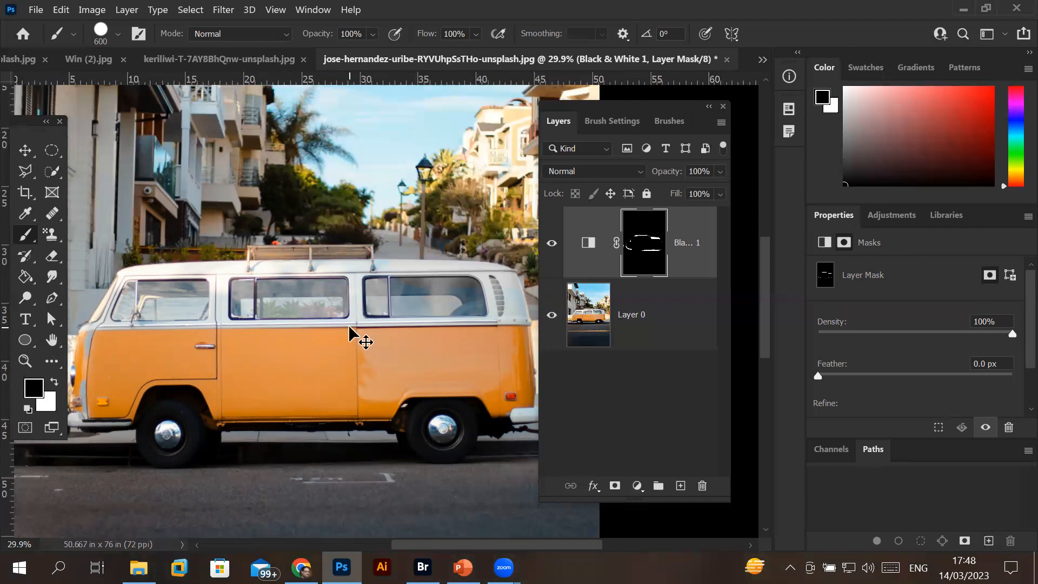
{"action": "key", "text": "ctrl+z"}
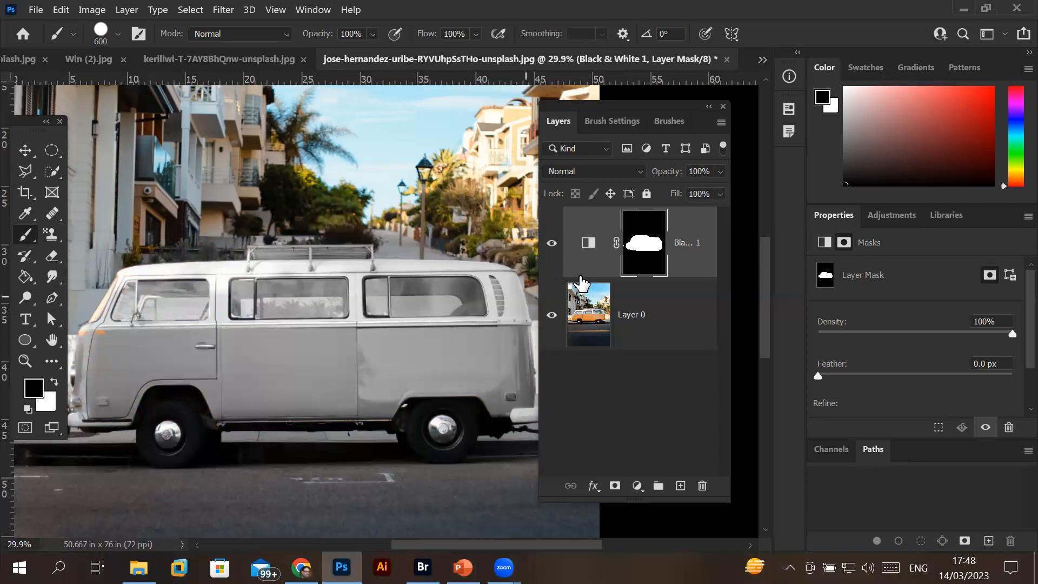
Hide the Black & White adjustment layer and delete it
{"action": "left_click", "coordinate": [552, 249]}
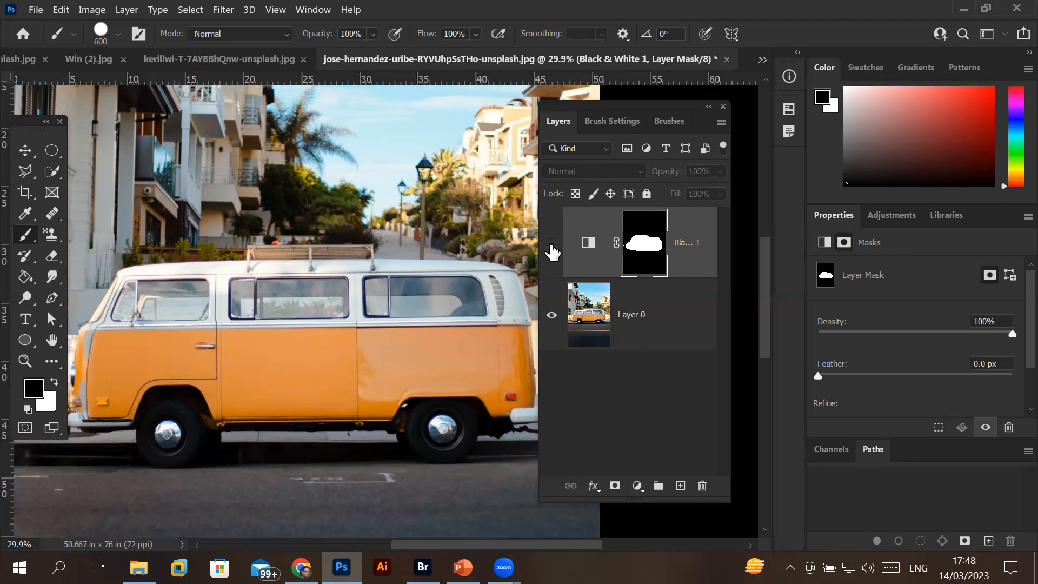
{"action": "left_click", "coordinate": [590, 242]}
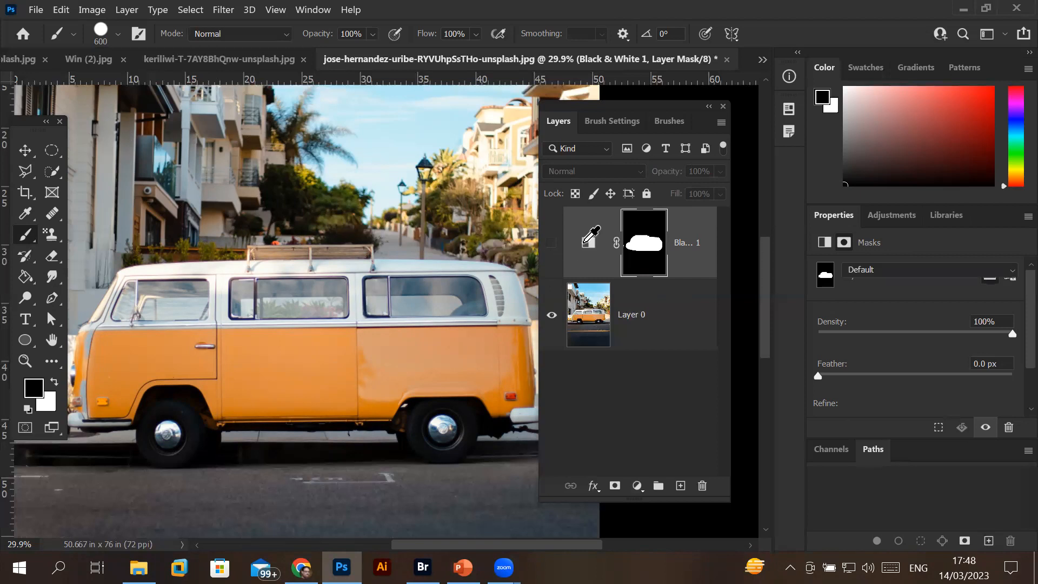
{"action": "left_click", "coordinate": [703, 485]}
{"action": "left_click", "coordinate": [512, 238]}
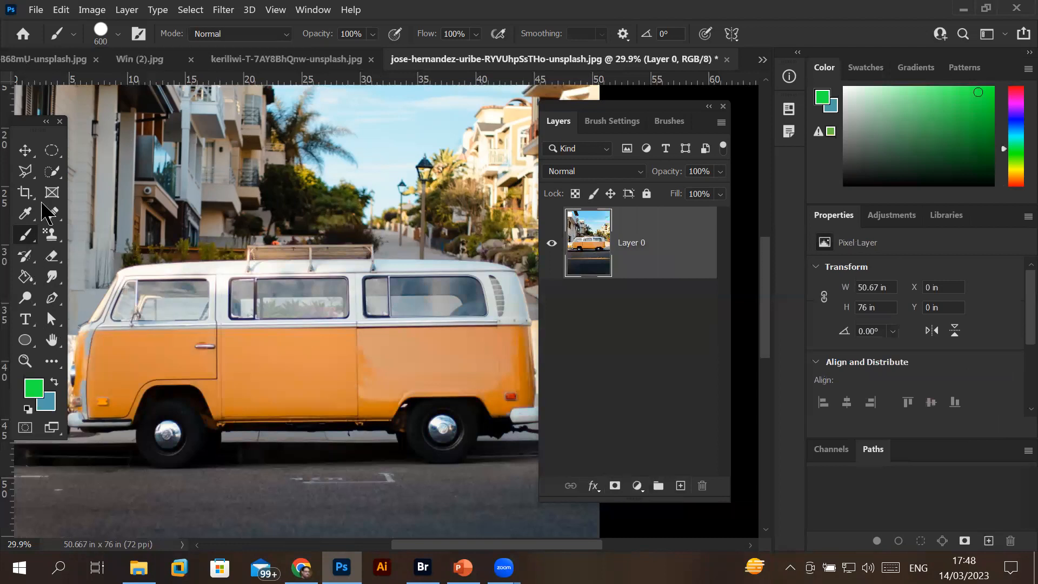
Select the van again with Select Subject and subtract both wheels from the selection
{"action": "left_click", "coordinate": [52, 172]}
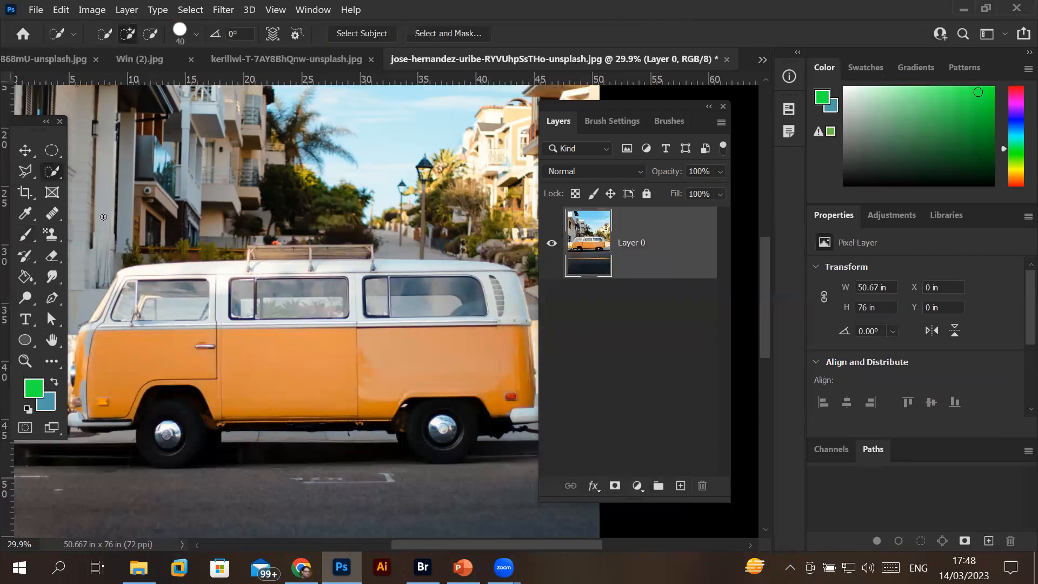
{"action": "left_click", "coordinate": [365, 34]}
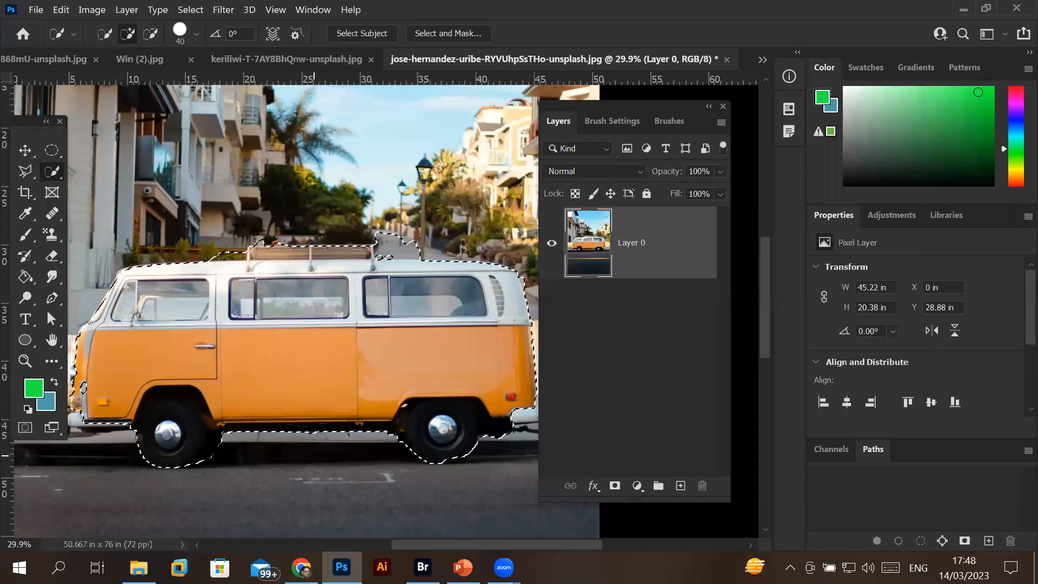
{"action": "key", "text": "alt"}
{"action": "left_click_drag", "start_coordinate": [134, 442], "coordinate": [181, 425]}
{"action": "left_click_drag", "start_coordinate": [451, 470], "coordinate": [403, 445]}
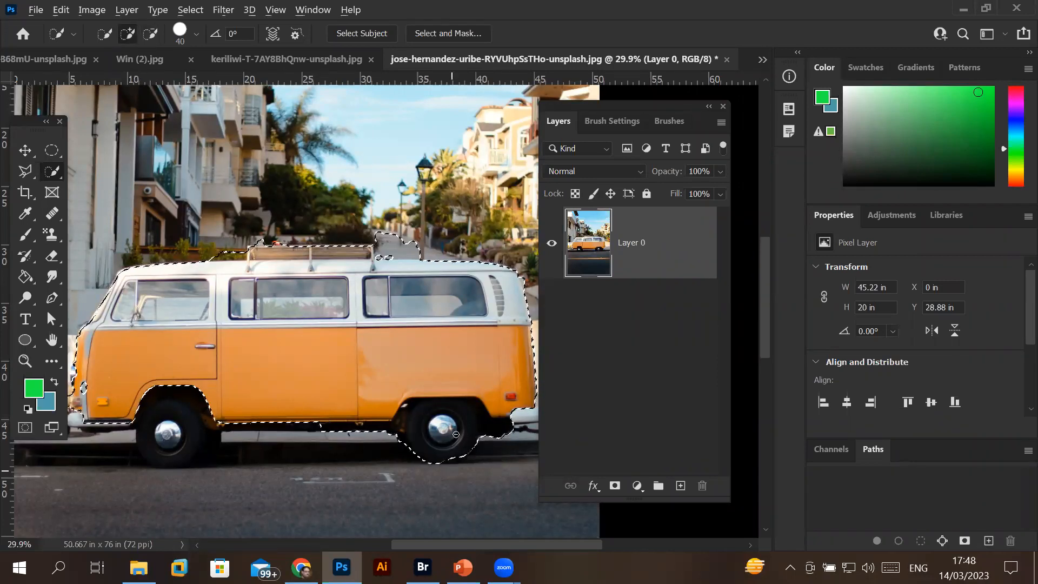
Add a Solid Color fill layer masked to the van selection, using the dark blue 0a0a65
{"action": "left_click", "coordinate": [639, 486]}
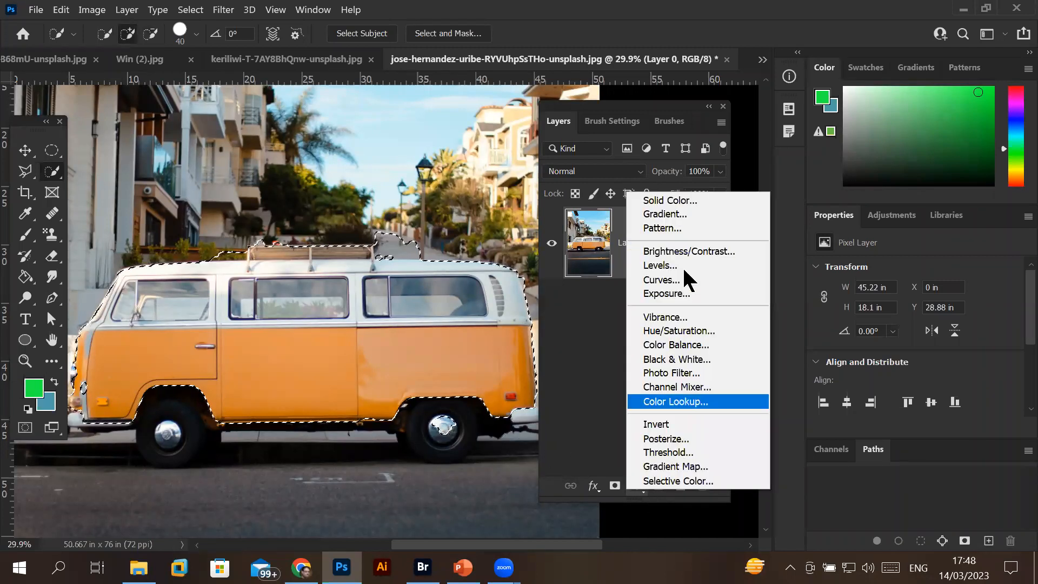
{"action": "left_click", "coordinate": [704, 200]}
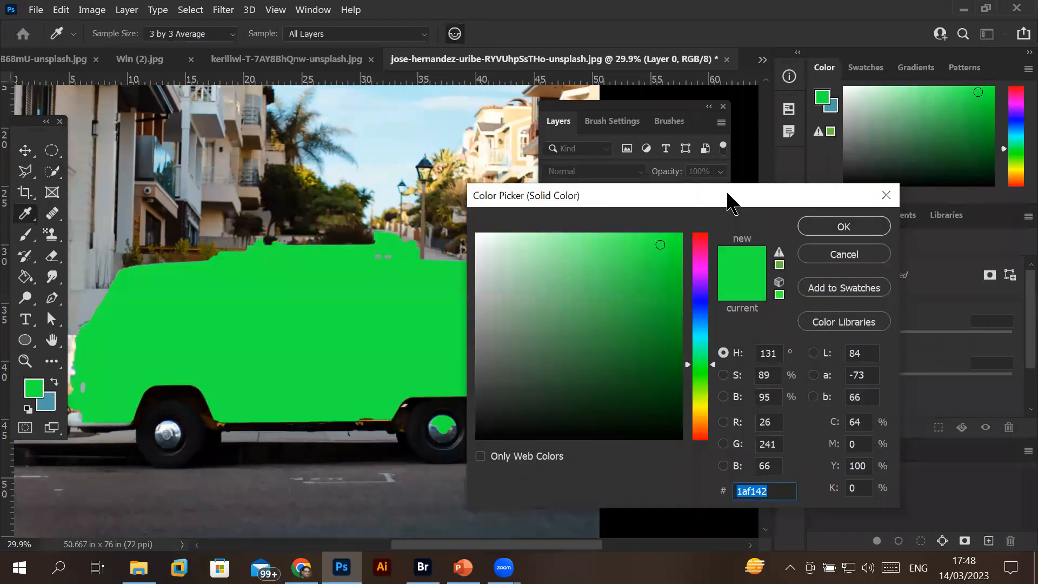
{"action": "left_click_drag", "start_coordinate": [728, 194], "coordinate": [898, 160]}
{"action": "left_click", "coordinate": [871, 269]}
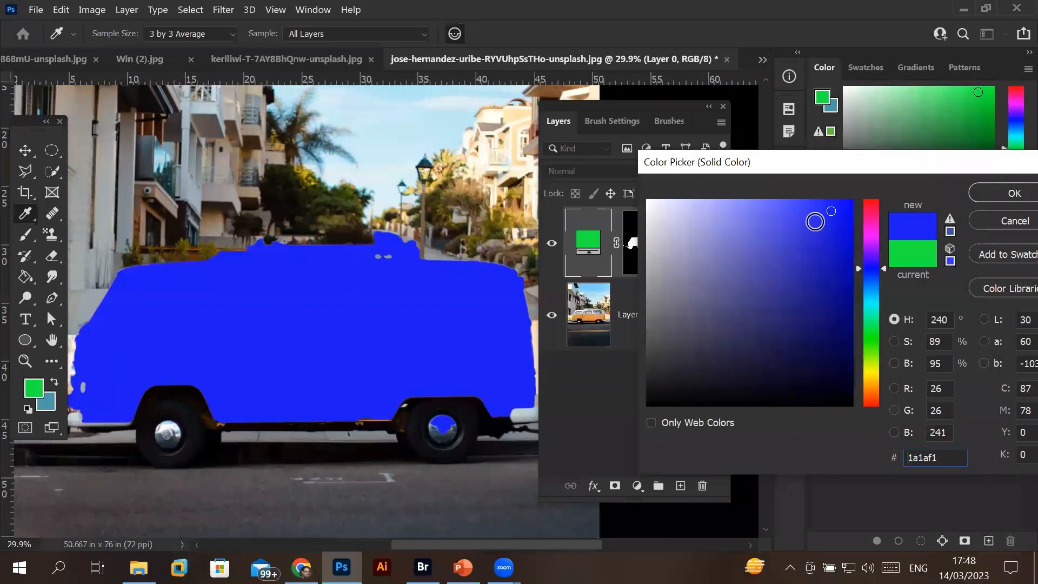
{"action": "left_click", "coordinate": [845, 245]}
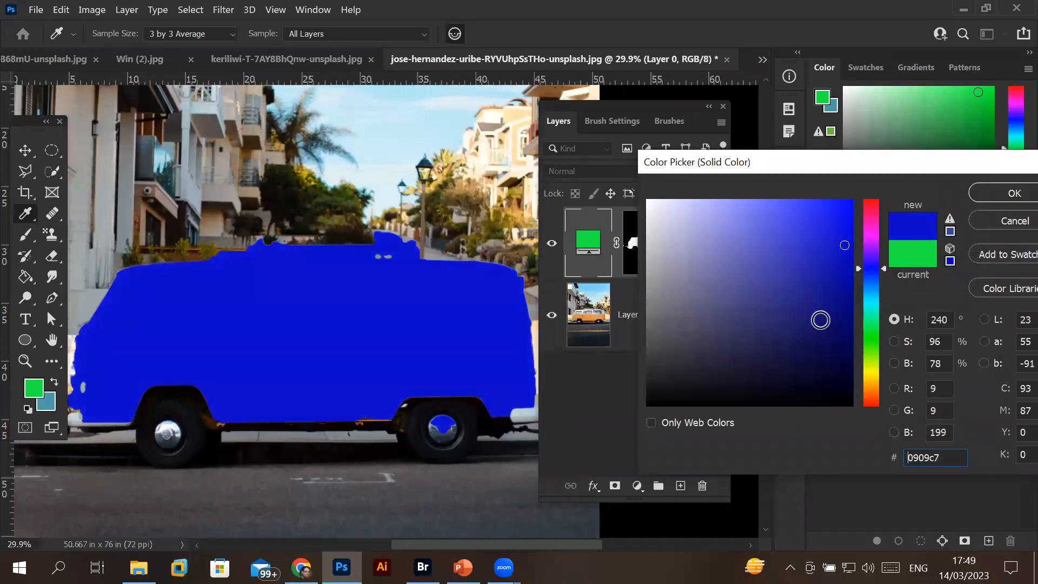
{"action": "left_click", "coordinate": [833, 323]}
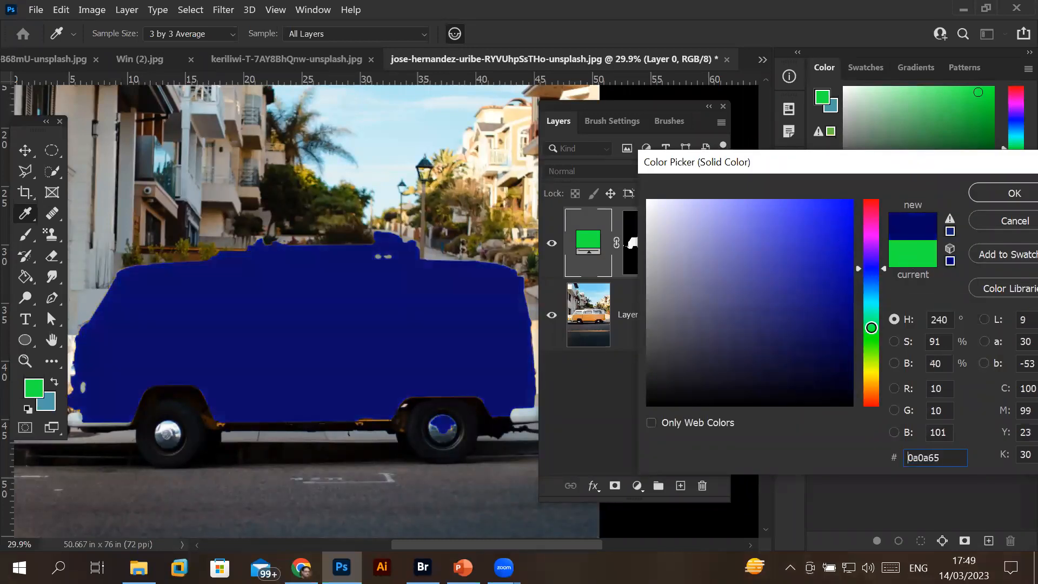
{"action": "left_click", "coordinate": [1000, 196]}
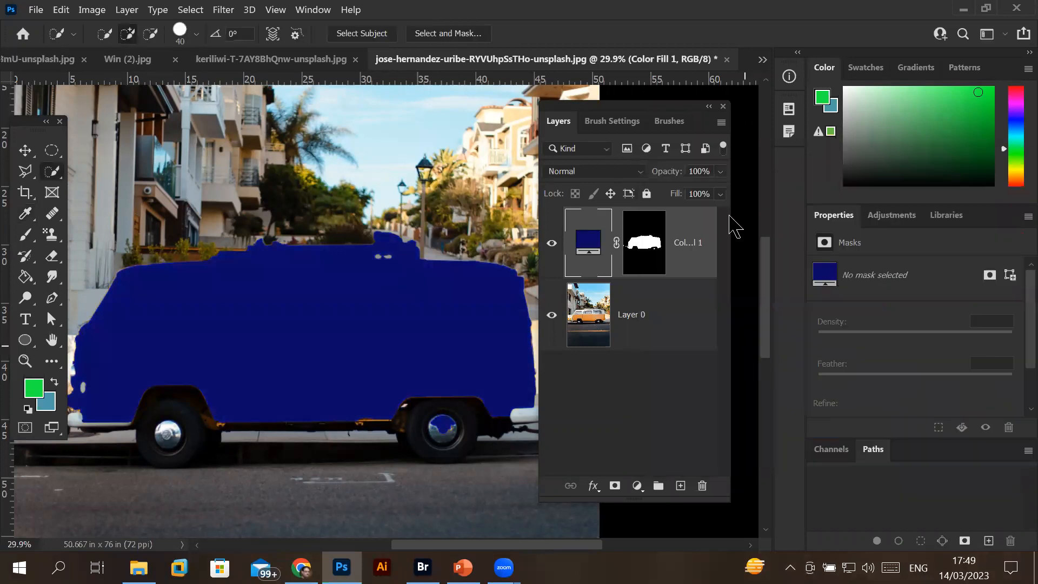
Try the van fill layer's opacity control, test lighter and darker blues in its colour picker, and cancel the colour change
{"action": "left_click", "coordinate": [720, 172]}
{"action": "mouse_move", "coordinate": [713, 192]}
{"action": "left_mouse_down"}
{"action": "mouse_move", "coordinate": [676, 192]}
{"action": "mouse_move", "coordinate": [731, 193]}
{"action": "left_mouse_up"}
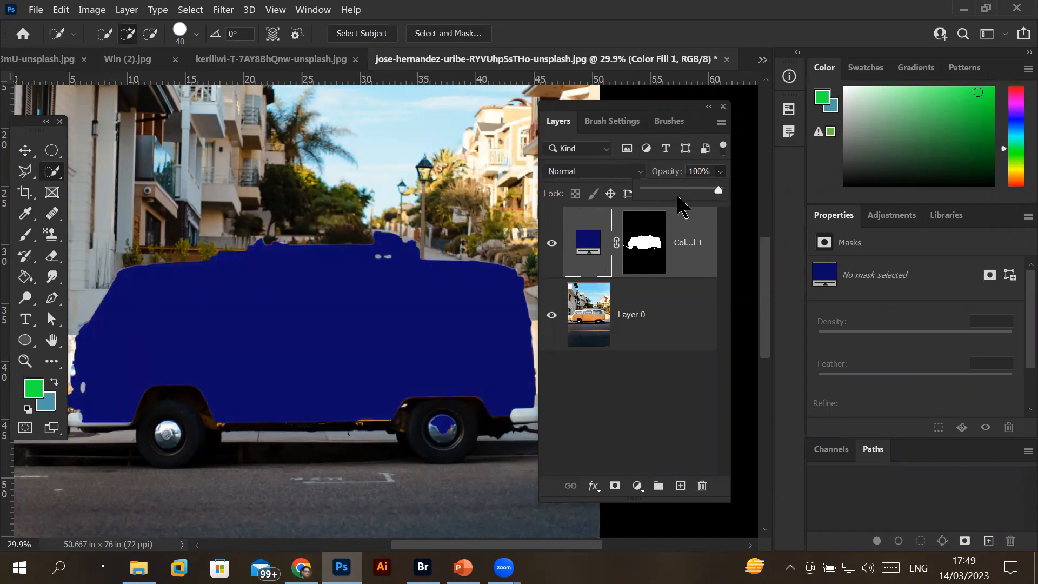
{"action": "double_click", "coordinate": [586, 251]}
{"action": "mouse_move", "coordinate": [813, 252]}
{"action": "left_mouse_down"}
{"action": "mouse_move", "coordinate": [805, 221]}
{"action": "mouse_move", "coordinate": [763, 244]}
{"action": "mouse_move", "coordinate": [786, 229]}
{"action": "left_mouse_up"}
{"action": "mouse_move", "coordinate": [706, 343]}
{"action": "left_mouse_down"}
{"action": "mouse_move", "coordinate": [760, 342]}
{"action": "mouse_move", "coordinate": [780, 270]}
{"action": "left_mouse_up"}
{"action": "left_click", "coordinate": [699, 226]}
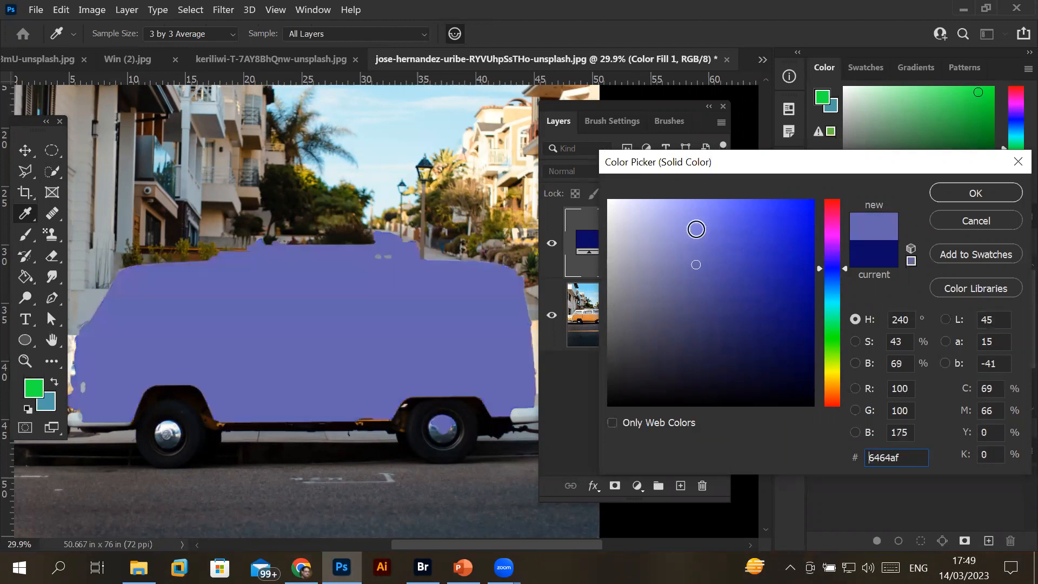
{"action": "left_click", "coordinate": [734, 226]}
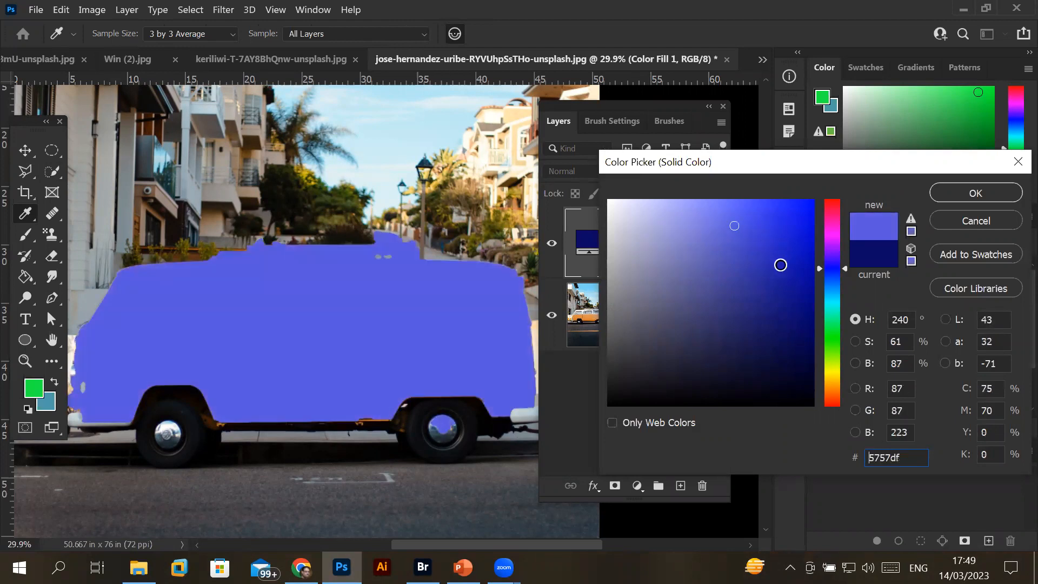
{"action": "left_click", "coordinate": [780, 265]}
{"action": "left_click", "coordinate": [775, 316]}
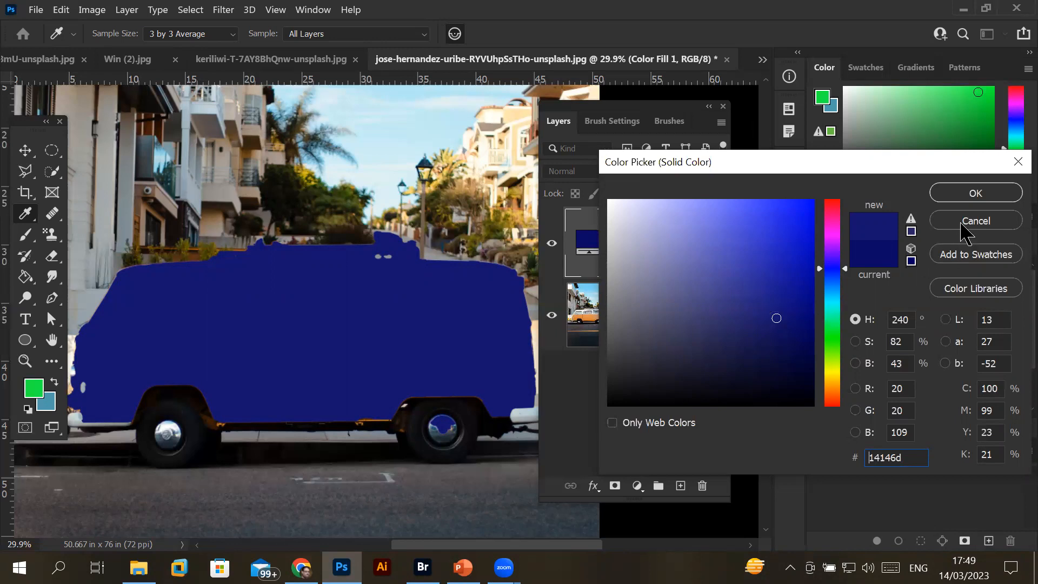
{"action": "key", "text": "w"}
{"action": "key", "text": "Return"}
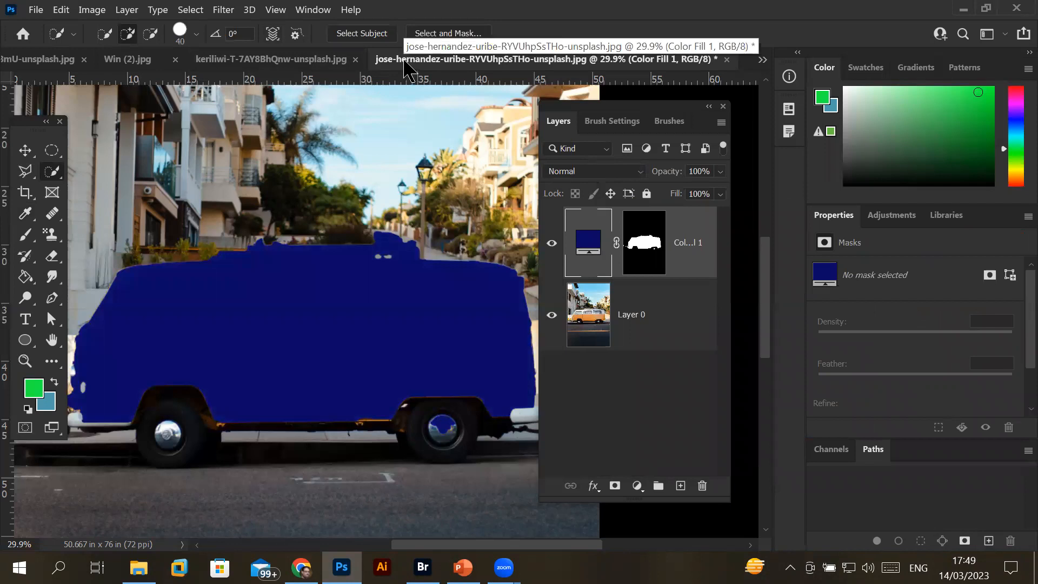
In the photo of the walking man, quick-select the black T-shirt and trousers, and subtract the background patch beside his shoulder
{"action": "left_click", "coordinate": [267, 60]}
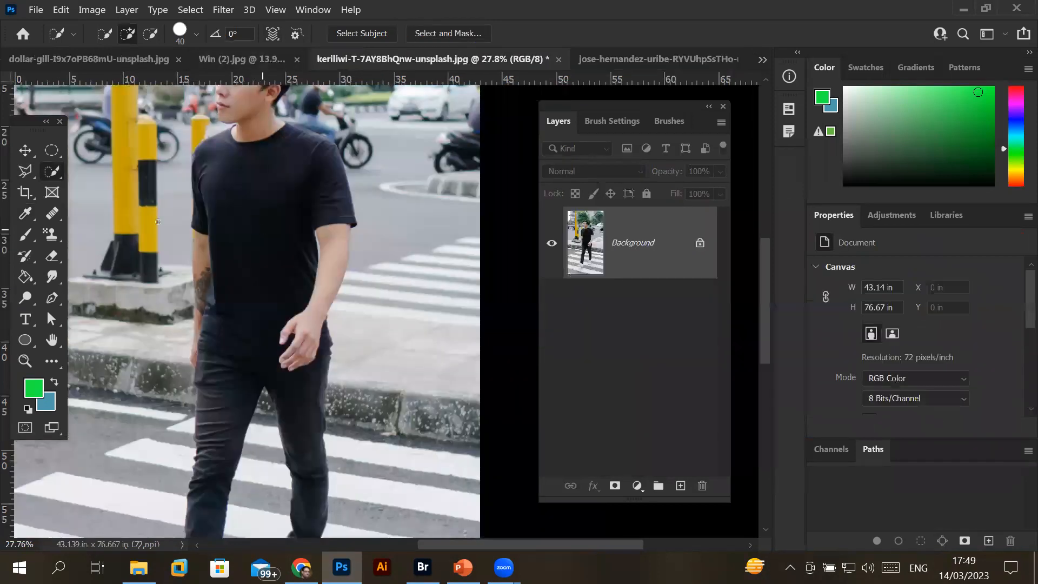
{"action": "left_click_drag", "start_coordinate": [217, 165], "coordinate": [268, 265]}
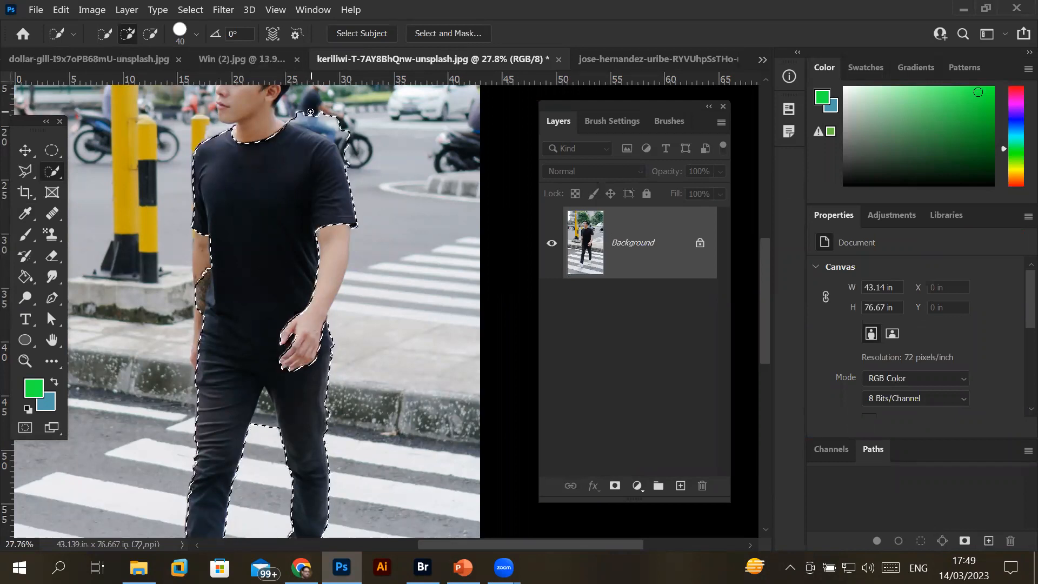
{"action": "mouse_move", "coordinate": [307, 100]}
{"action": "left_mouse_down"}
{"action": "mouse_move", "coordinate": [334, 117]}
{"action": "mouse_move", "coordinate": [333, 135]}
{"action": "left_mouse_up"}
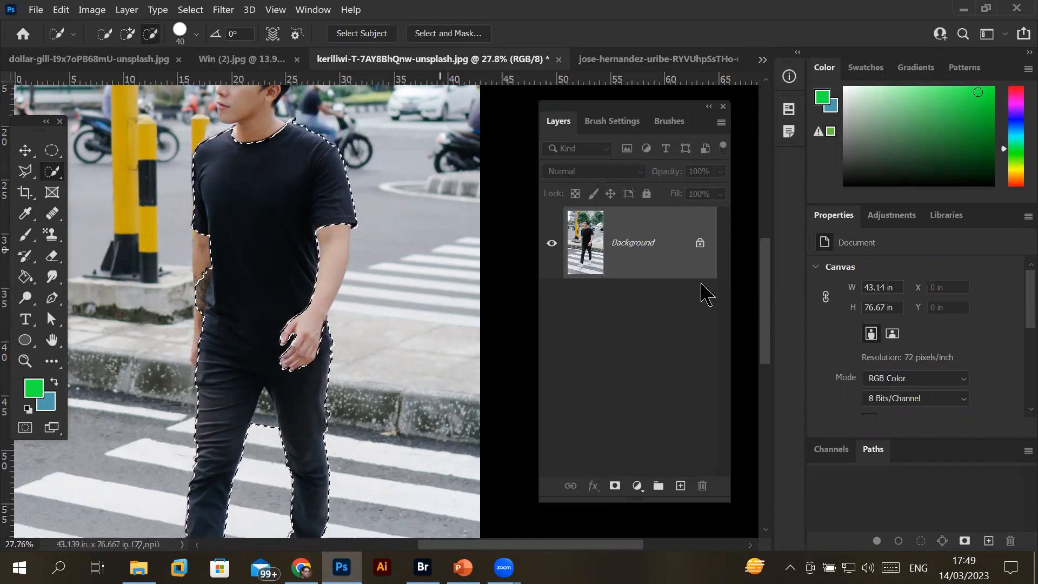
Add a Solid Color fill layer masked to the clothes selection, using the green 1af142, and try its opacity control
{"action": "left_click", "coordinate": [637, 485]}
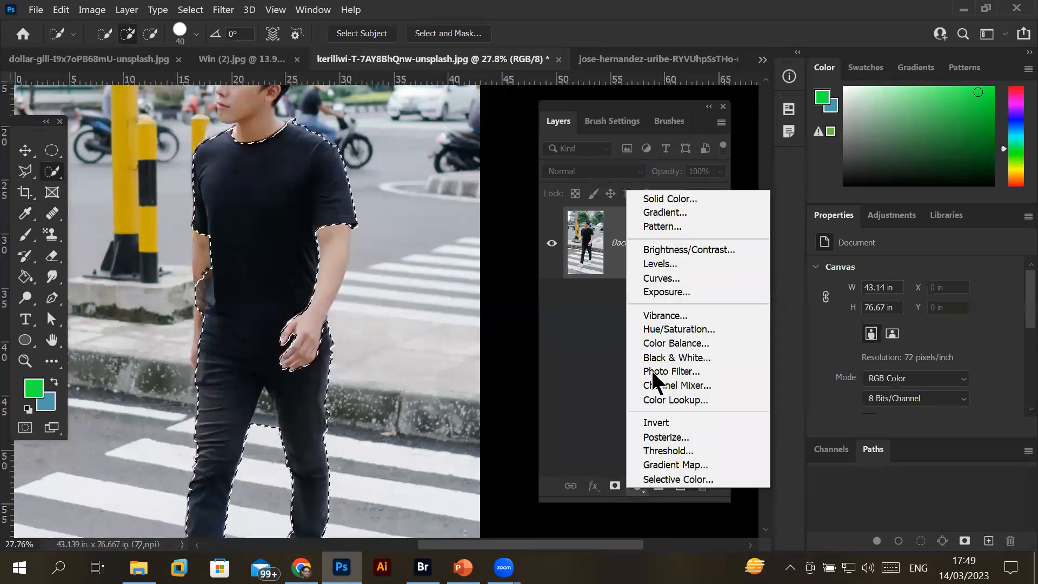
{"action": "left_click", "coordinate": [703, 195]}
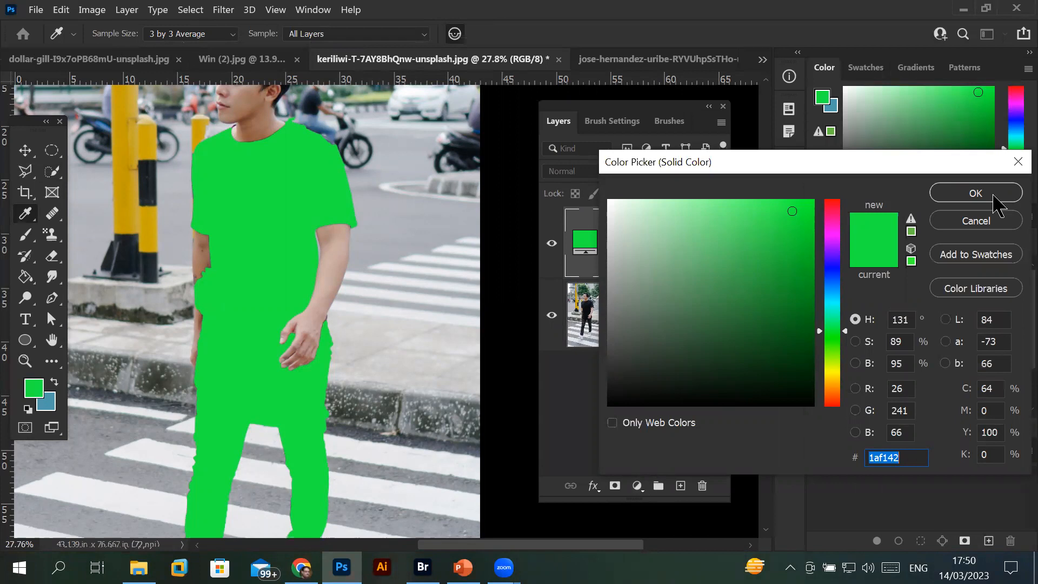
{"action": "left_click", "coordinate": [993, 195]}
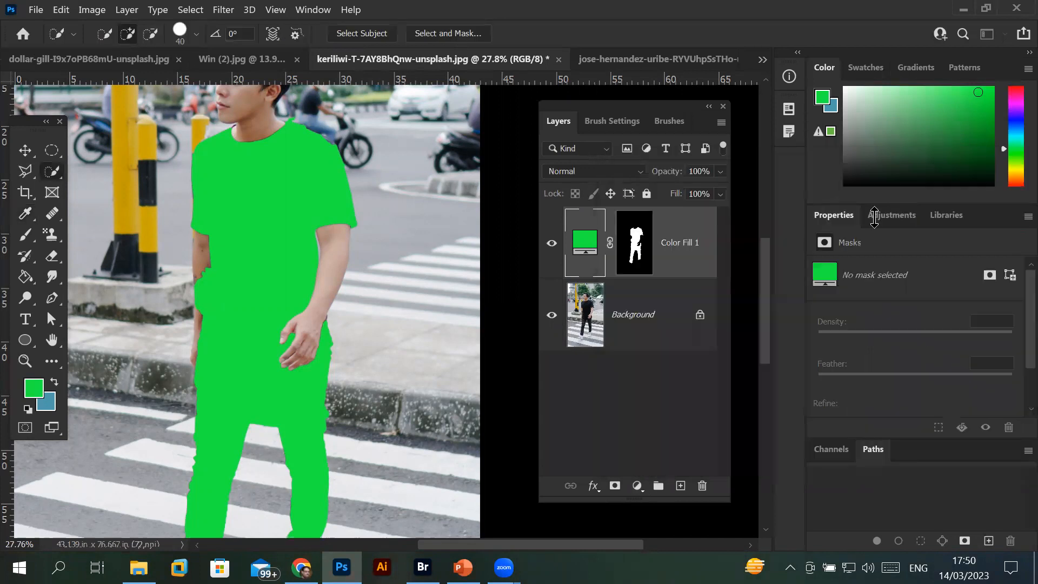
{"action": "left_click", "coordinate": [720, 171]}
{"action": "mouse_move", "coordinate": [723, 189]}
{"action": "left_mouse_down"}
{"action": "mouse_move", "coordinate": [669, 194]}
{"action": "mouse_move", "coordinate": [728, 195]}
{"action": "left_mouse_up"}
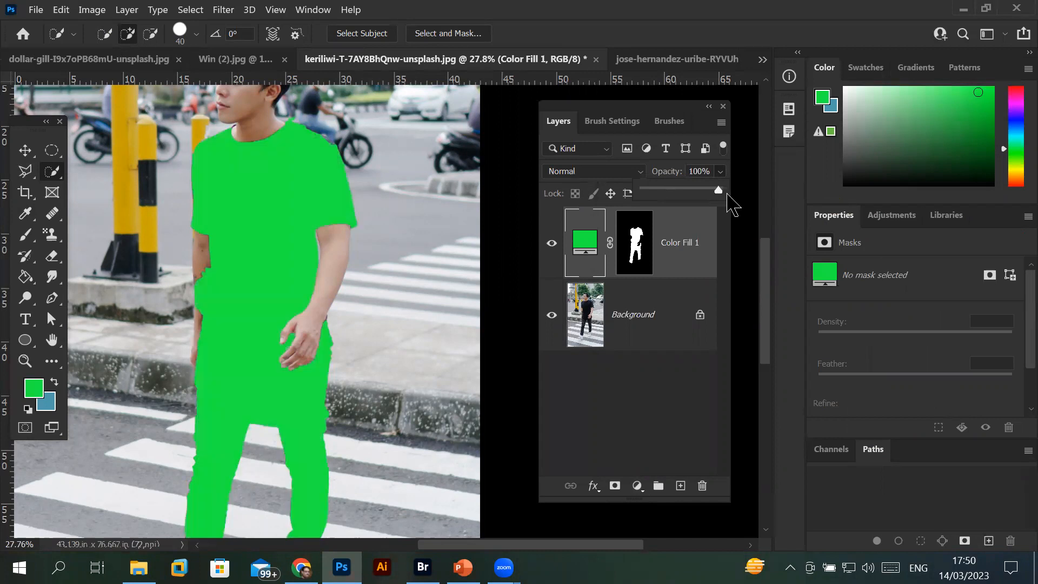
{"action": "left_click", "coordinate": [586, 243]}
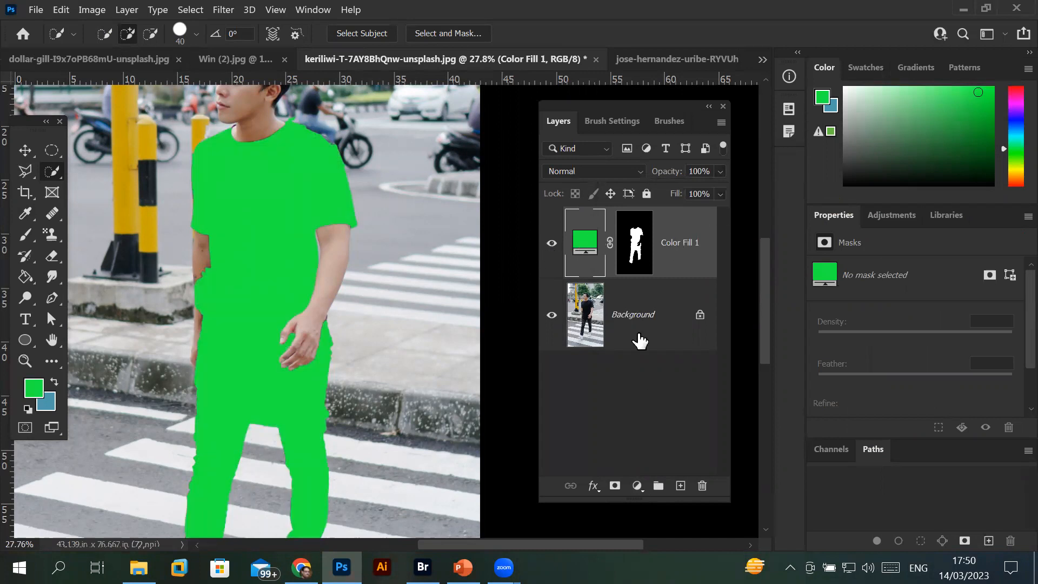
Delete the green fill layer from the walking man's photo
{"action": "left_click", "coordinate": [702, 486]}
{"action": "left_click", "coordinate": [515, 236]}
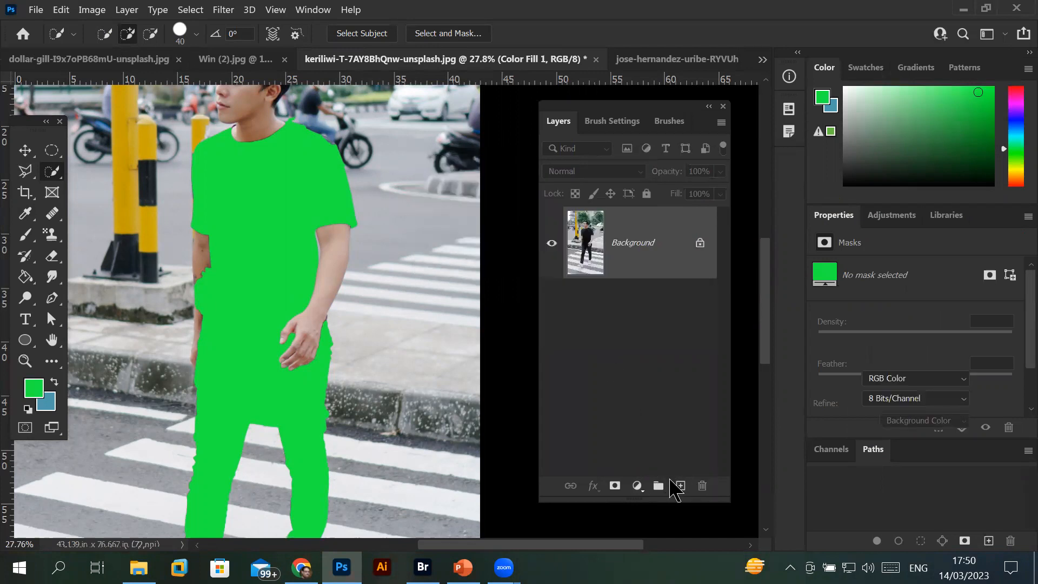
{"action": "left_click", "coordinate": [639, 488]}
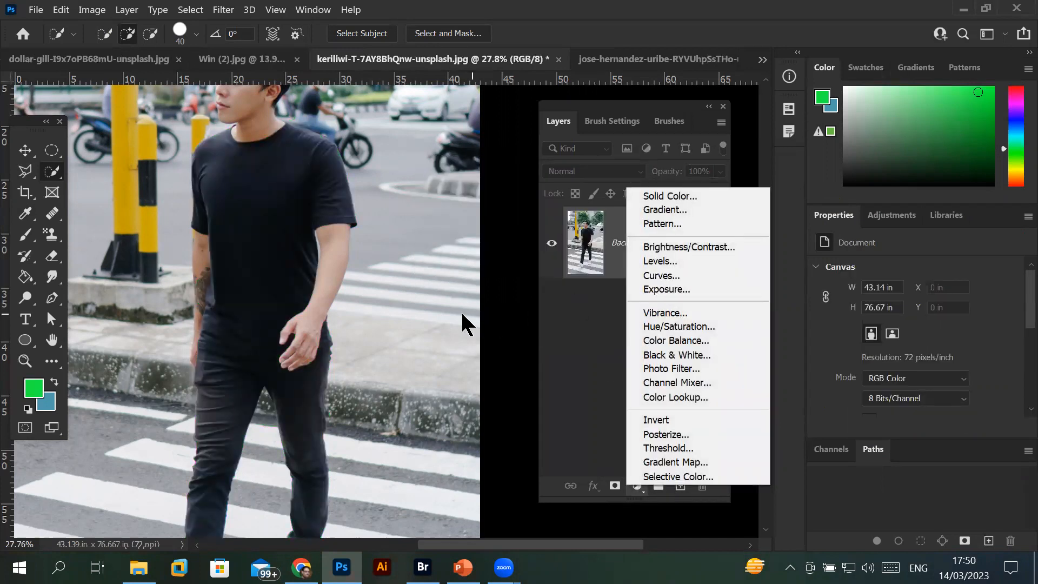
{"action": "left_click", "coordinate": [400, 330]}
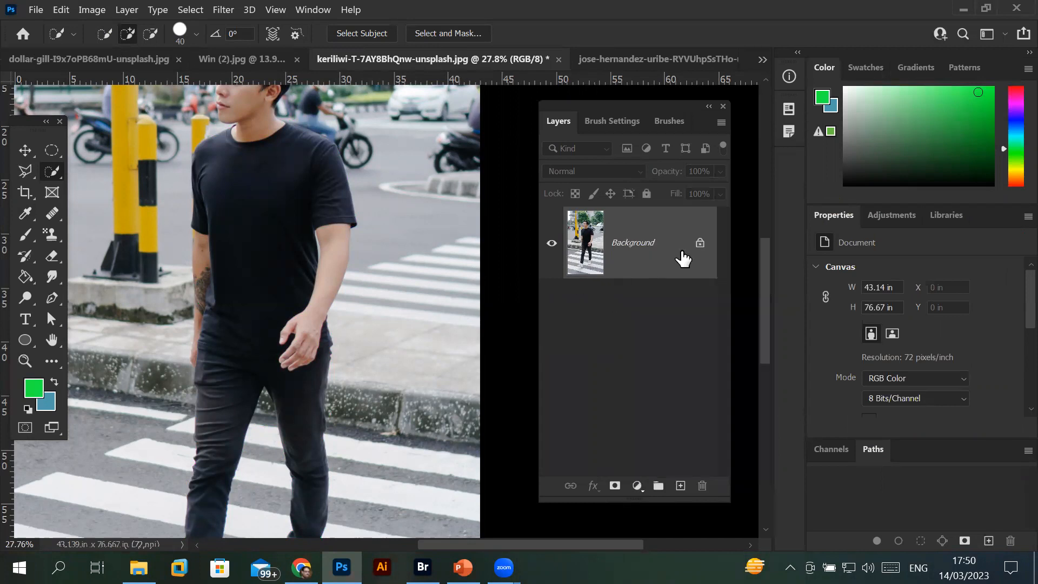
Unlock the Background layer and quick-select the man's black T-shirt, subtracting the background patch beside his shoulder
{"action": "left_click", "coordinate": [698, 245]}
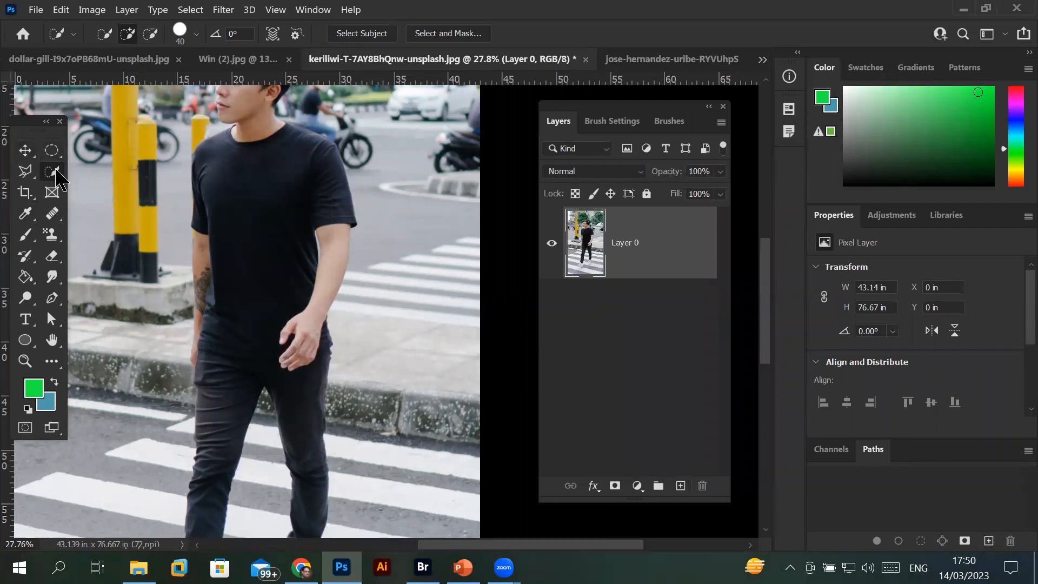
{"action": "mouse_move", "coordinate": [219, 150]}
{"action": "left_mouse_down"}
{"action": "mouse_move", "coordinate": [308, 193]}
{"action": "mouse_move", "coordinate": [292, 357]}
{"action": "left_mouse_up"}
{"action": "key", "text": "alt"}
{"action": "mouse_move", "coordinate": [311, 429]}
{"action": "left_mouse_down"}
{"action": "mouse_move", "coordinate": [338, 431]}
{"action": "mouse_move", "coordinate": [338, 517]}
{"action": "mouse_move", "coordinate": [310, 526]}
{"action": "left_mouse_up"}
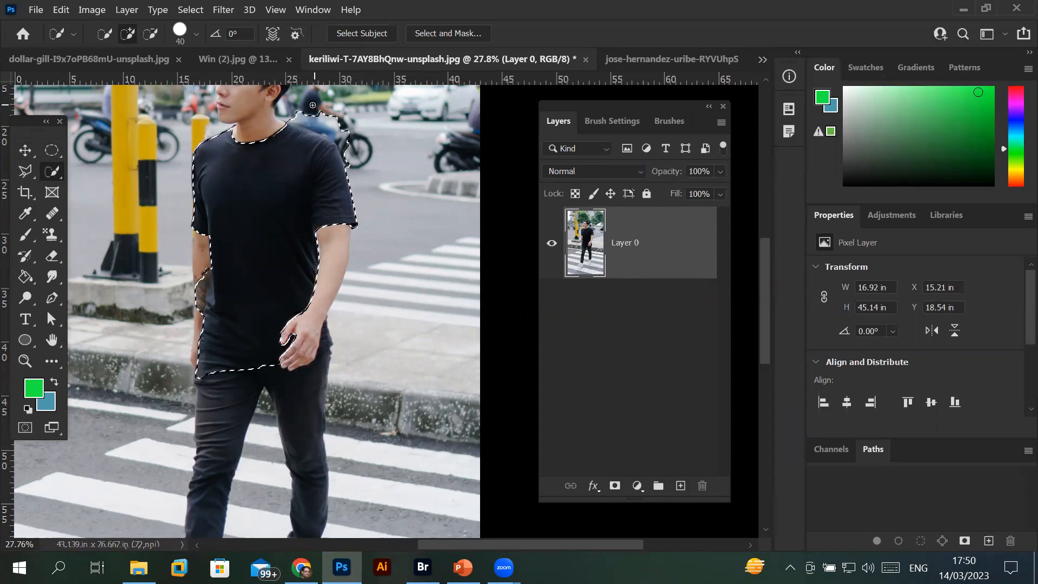
{"action": "key", "text": "alt"}
{"action": "left_click_drag", "start_coordinate": [344, 123], "coordinate": [364, 144]}
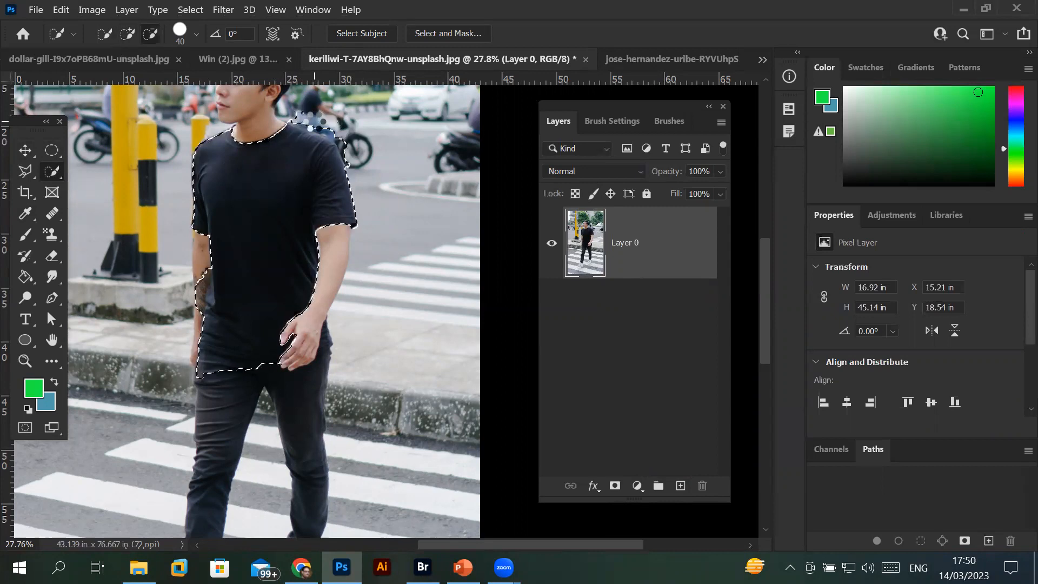
Add a Gradient fill layer masked to the T-shirt selection and try several light presets from the Blues group
{"action": "left_click", "coordinate": [638, 486]}
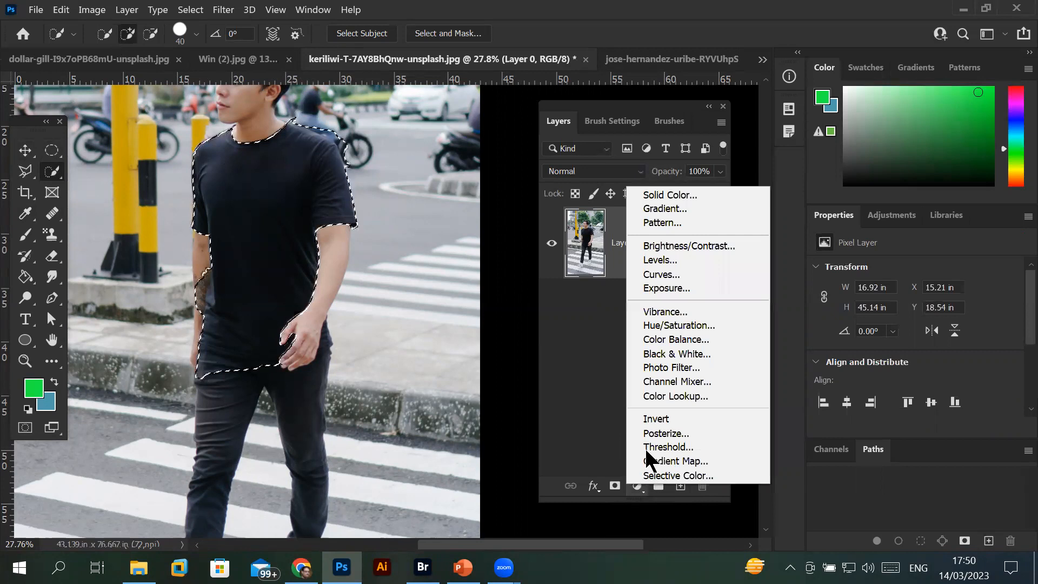
{"action": "left_click", "coordinate": [697, 209]}
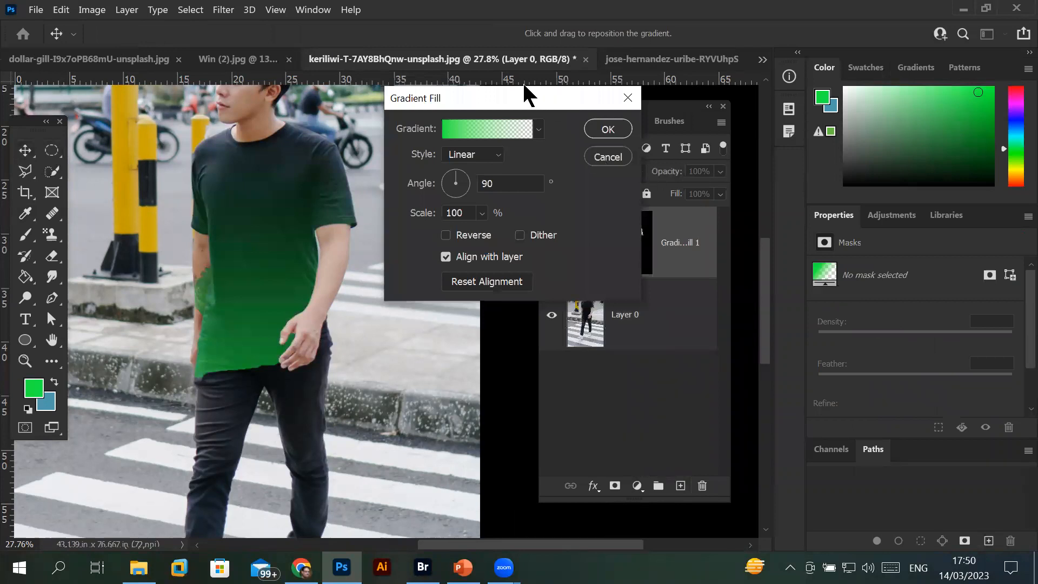
{"action": "left_click_drag", "start_coordinate": [530, 98], "coordinate": [636, 166]}
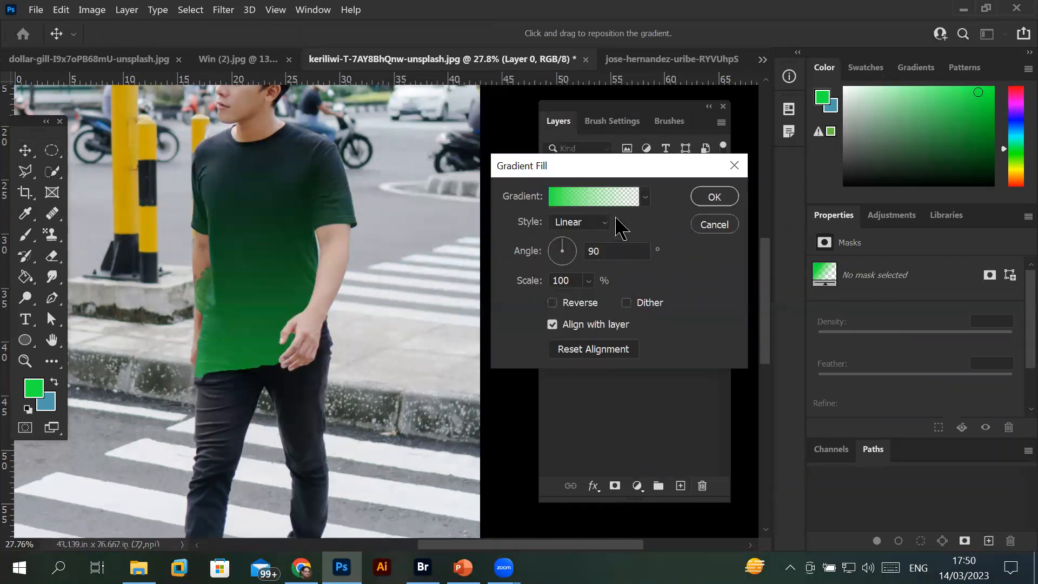
{"action": "left_click", "coordinate": [635, 203]}
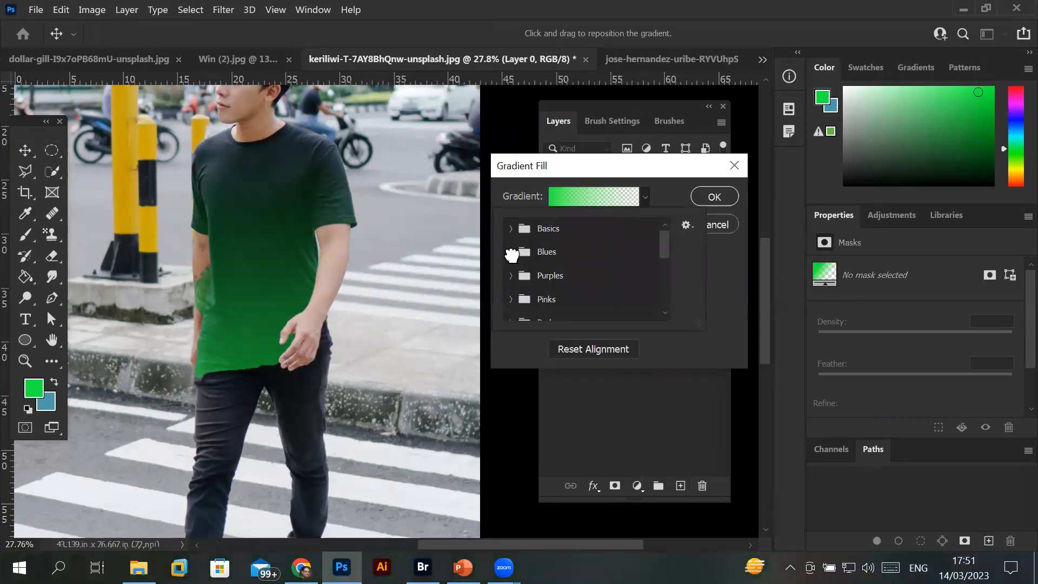
{"action": "left_click", "coordinate": [512, 252]}
{"action": "left_click", "coordinate": [587, 285]}
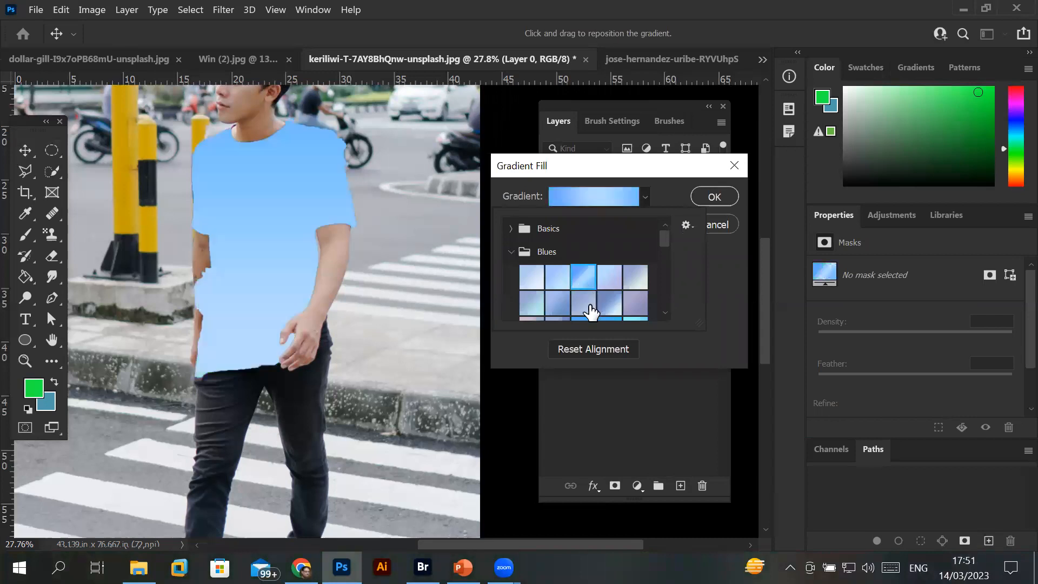
{"action": "left_click", "coordinate": [592, 306]}
{"action": "left_click", "coordinate": [611, 304]}
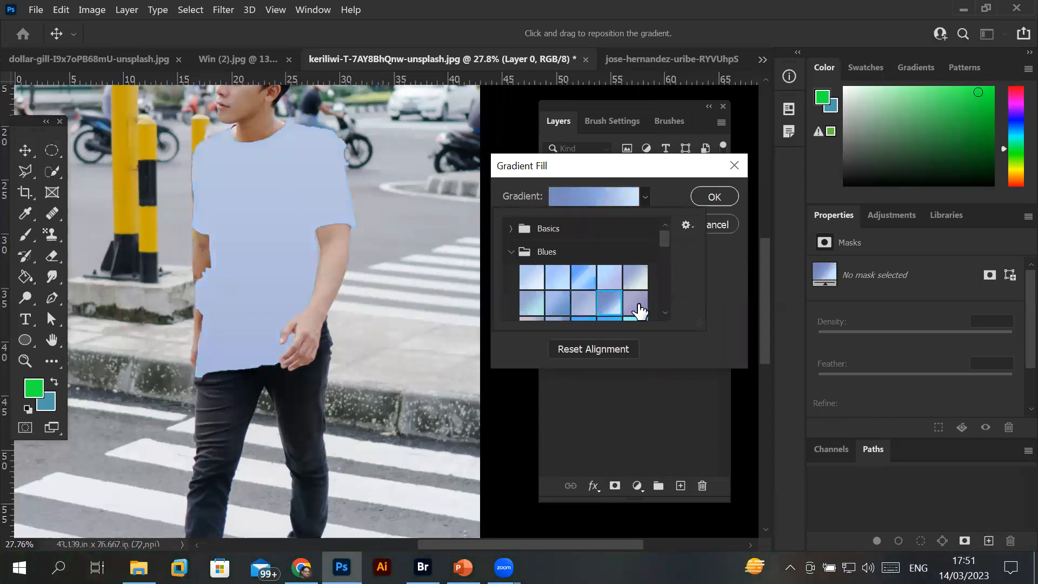
{"action": "left_click", "coordinate": [634, 301]}
Try the darker Blues gradients on the T-shirt and apply the teal-to-purple preset
{"action": "left_click_drag", "start_coordinate": [669, 248], "coordinate": [667, 287]}
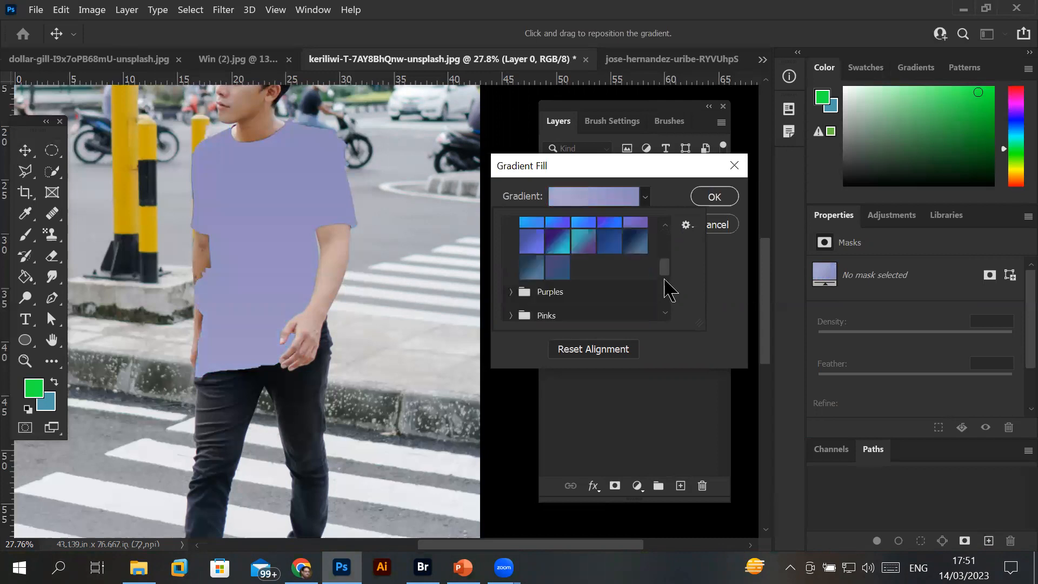
{"action": "left_click", "coordinate": [558, 248]}
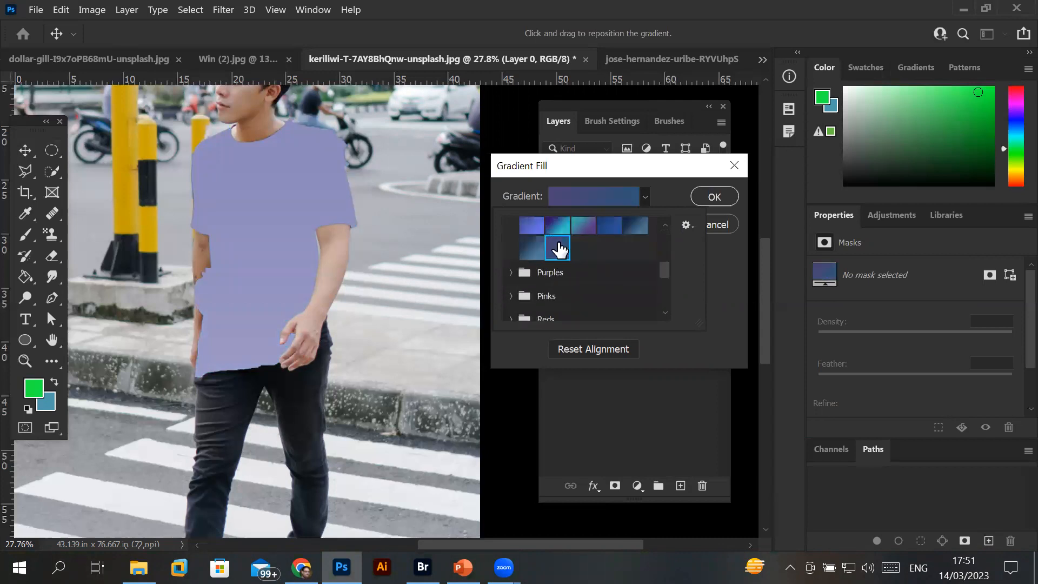
{"action": "left_click", "coordinate": [558, 221]}
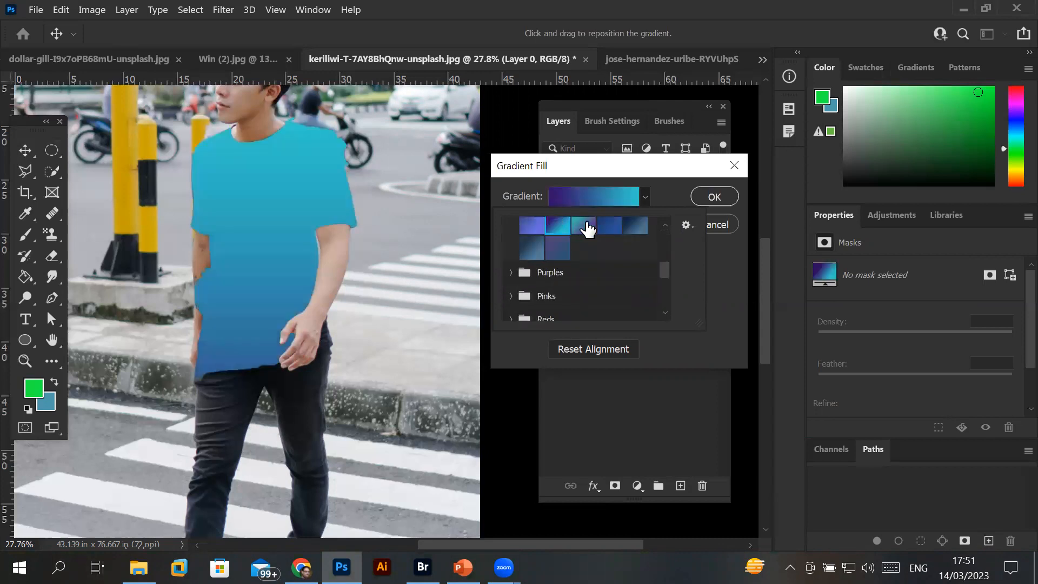
{"action": "left_click", "coordinate": [589, 224]}
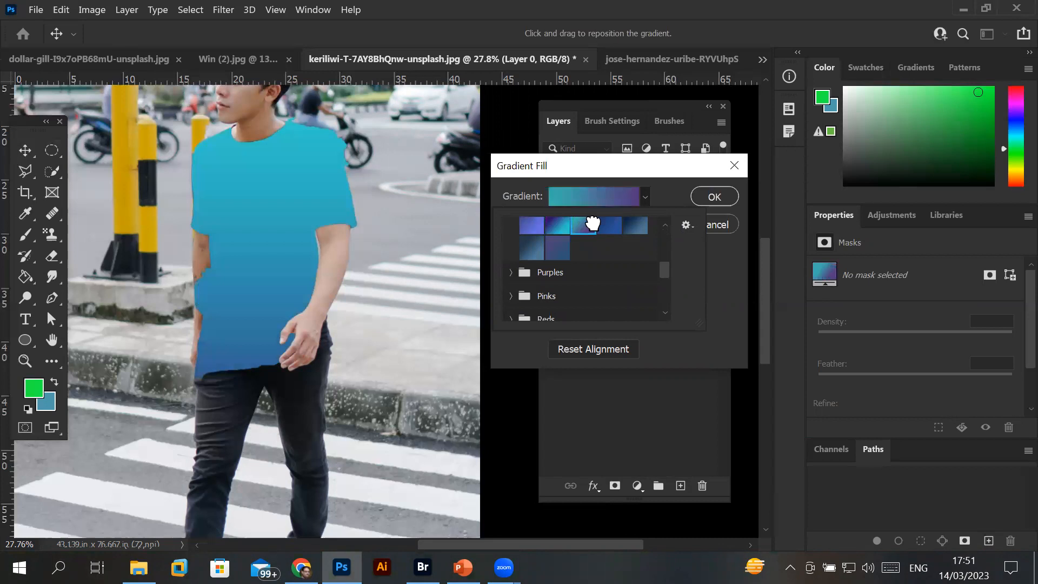
{"action": "left_click", "coordinate": [713, 197]}
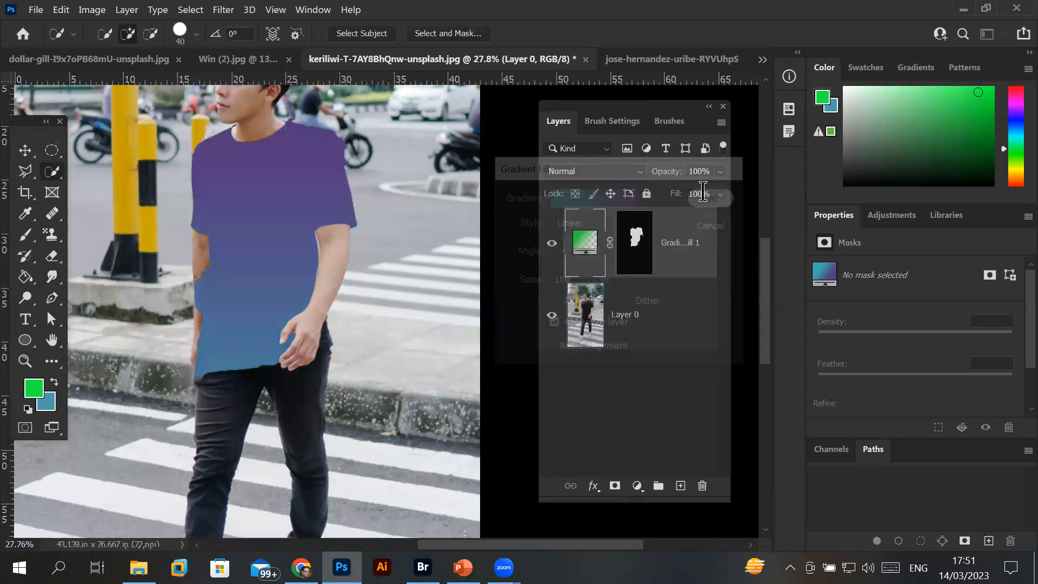
Reopen the T-shirt's gradient fill settings, try the Radial and Angle styles, and set the style to Diamond
{"action": "double_click", "coordinate": [589, 247]}
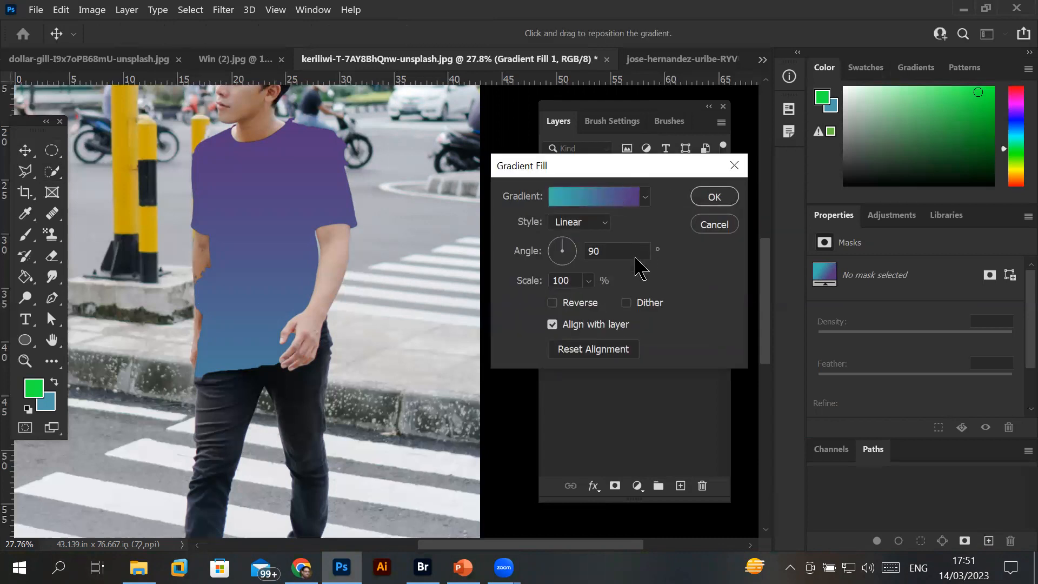
{"action": "left_click_drag", "start_coordinate": [628, 173], "coordinate": [645, 250]}
{"action": "left_click", "coordinate": [617, 300]}
{"action": "left_click", "coordinate": [596, 329]}
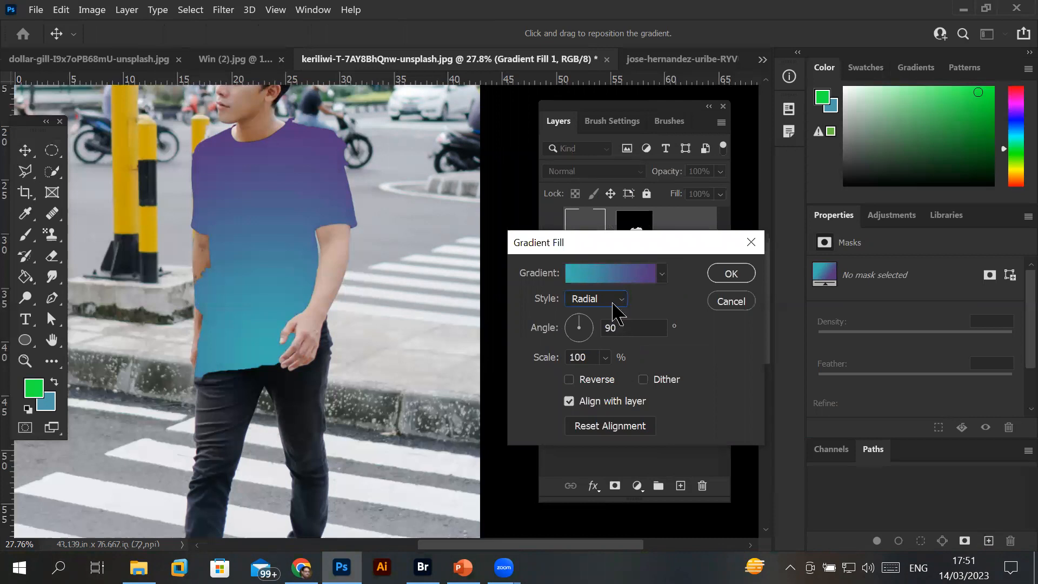
{"action": "left_click", "coordinate": [616, 303]}
{"action": "left_click", "coordinate": [609, 343]}
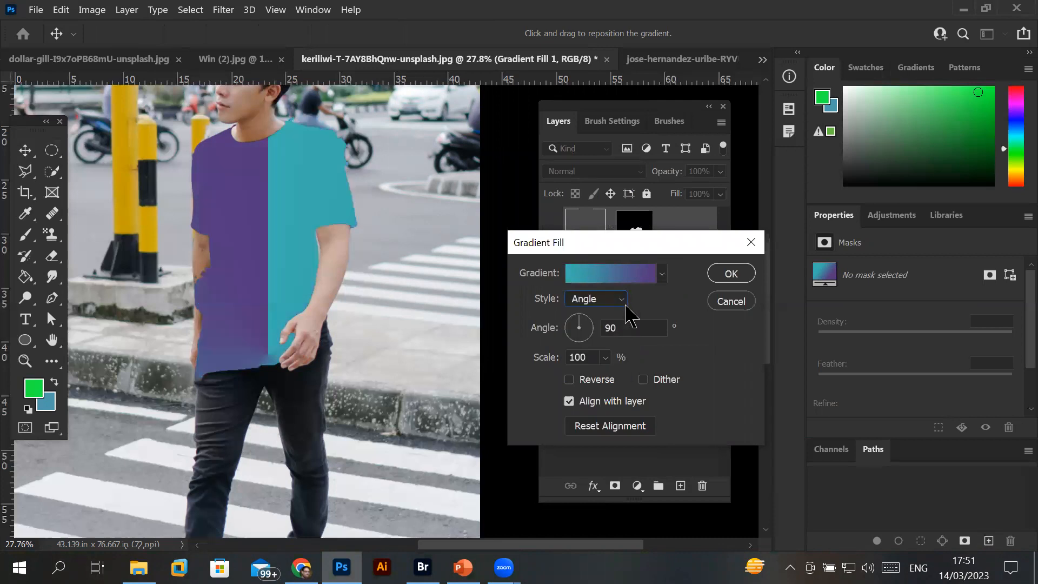
{"action": "left_click", "coordinate": [617, 303]}
{"action": "left_click", "coordinate": [606, 349]}
{"action": "left_click", "coordinate": [614, 311]}
{"action": "left_click", "coordinate": [606, 367]}
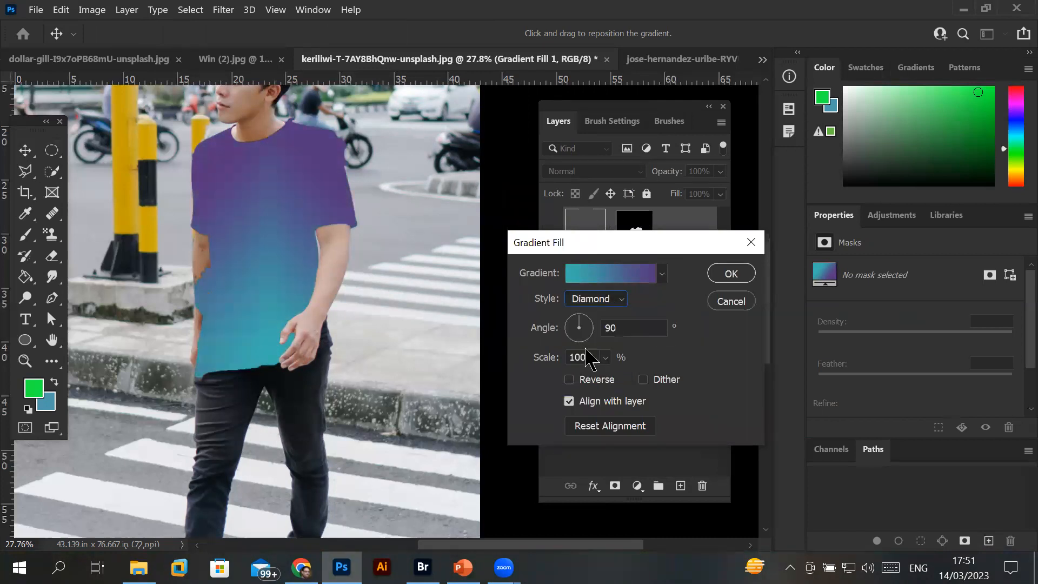
Set the gradient fill's angle to 148.28° and its scale to 166%
{"action": "mouse_move", "coordinate": [585, 320]}
{"action": "left_mouse_down"}
{"action": "mouse_move", "coordinate": [593, 334]}
{"action": "mouse_move", "coordinate": [573, 348]}
{"action": "mouse_move", "coordinate": [574, 324]}
{"action": "left_mouse_up"}
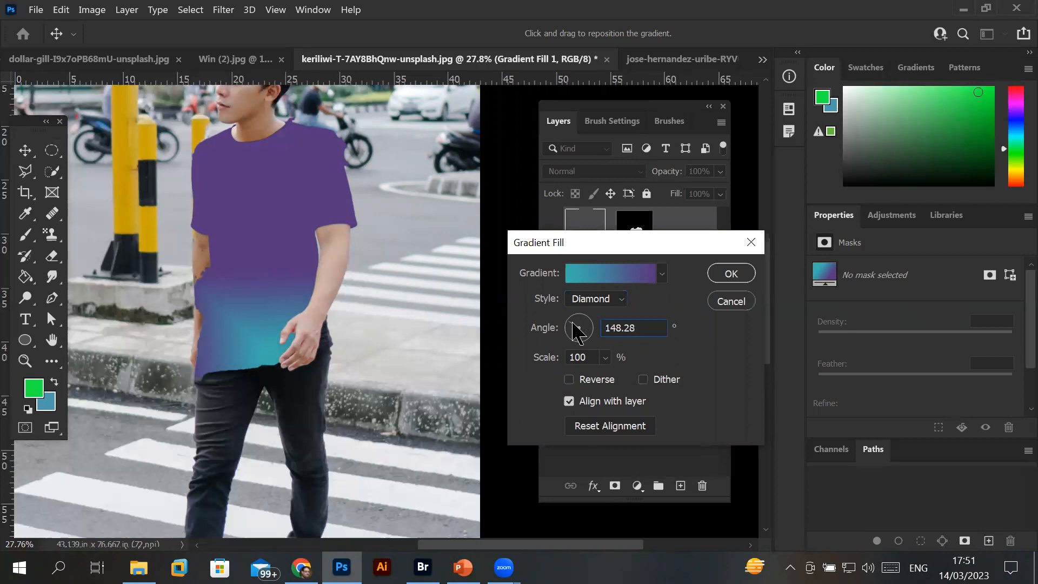
{"action": "left_click", "coordinate": [605, 358]}
{"action": "mouse_move", "coordinate": [608, 379]}
{"action": "left_mouse_down"}
{"action": "mouse_move", "coordinate": [624, 377]}
{"action": "mouse_move", "coordinate": [604, 378]}
{"action": "mouse_move", "coordinate": [615, 378]}
{"action": "left_mouse_up"}
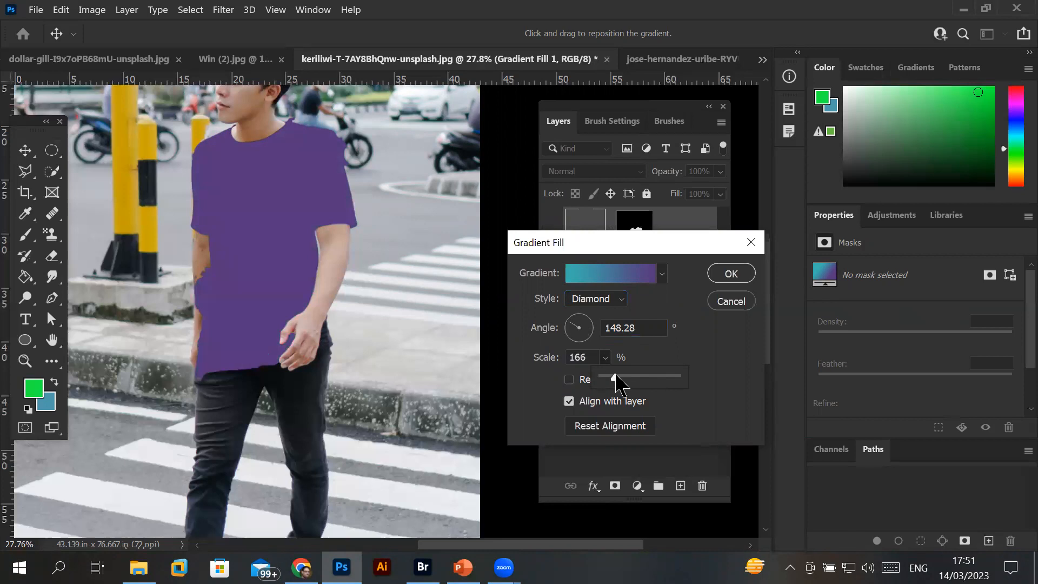
{"action": "left_click", "coordinate": [735, 272]}
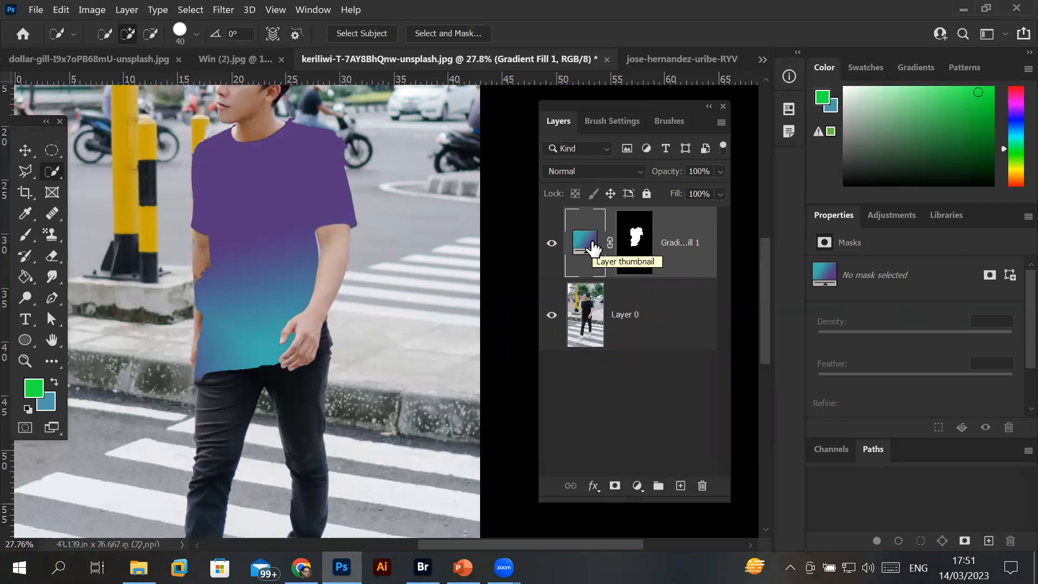
On the gradient layer's mask, brush black at size 600 over the shirt's side below his far shoulder and along its lower edge
{"action": "left_click", "coordinate": [637, 245]}
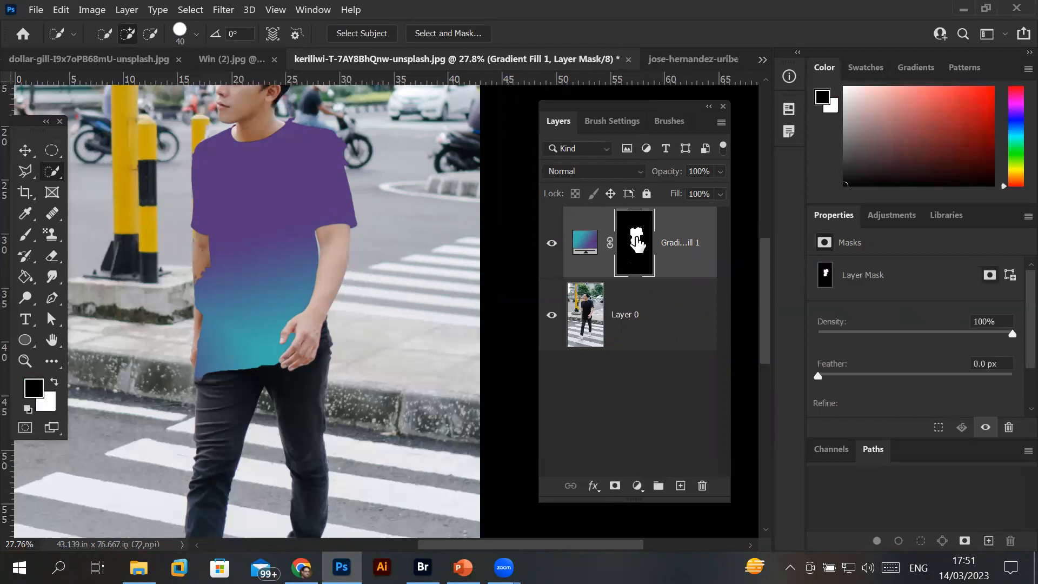
{"action": "left_click", "coordinate": [25, 235]}
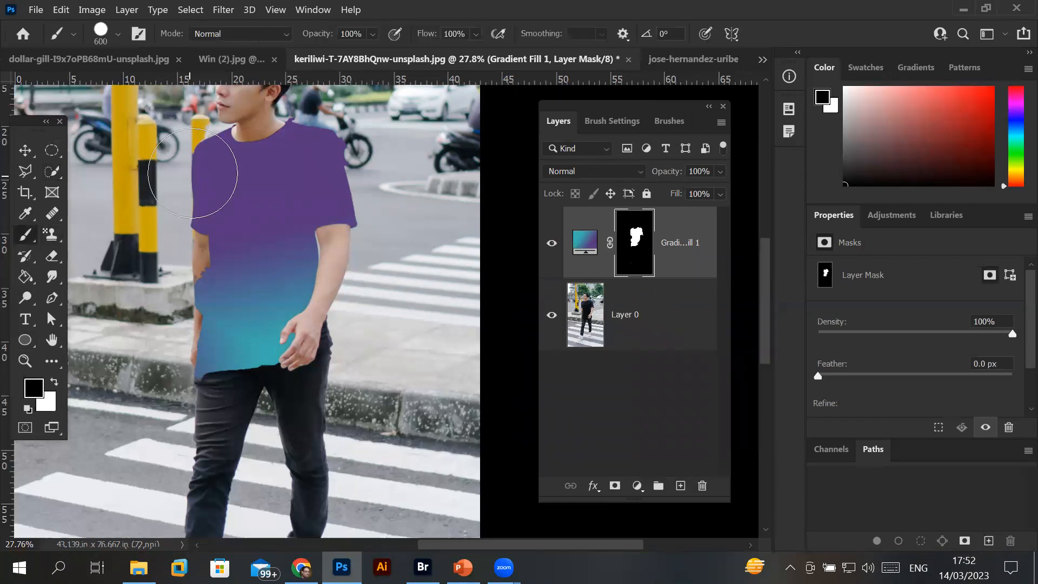
{"action": "mouse_move", "coordinate": [199, 170]}
{"action": "left_mouse_down"}
{"action": "mouse_move", "coordinate": [208, 262]}
{"action": "mouse_move", "coordinate": [200, 376]}
{"action": "mouse_move", "coordinate": [358, 348]}
{"action": "mouse_move", "coordinate": [416, 357]}
{"action": "mouse_move", "coordinate": [406, 380]}
{"action": "left_mouse_up"}
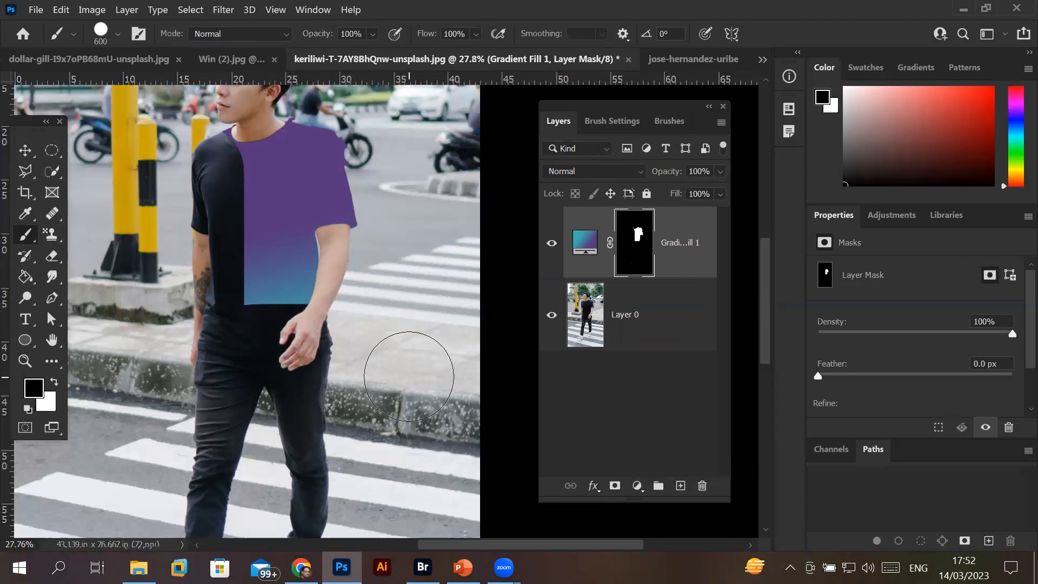
Try a white brush stroke on the mask across the waist and past the arm, undo it, and toggle the gradient layer's visibility
{"action": "left_click", "coordinate": [55, 382]}
{"action": "left_click_drag", "start_coordinate": [273, 244], "coordinate": [141, 299]}
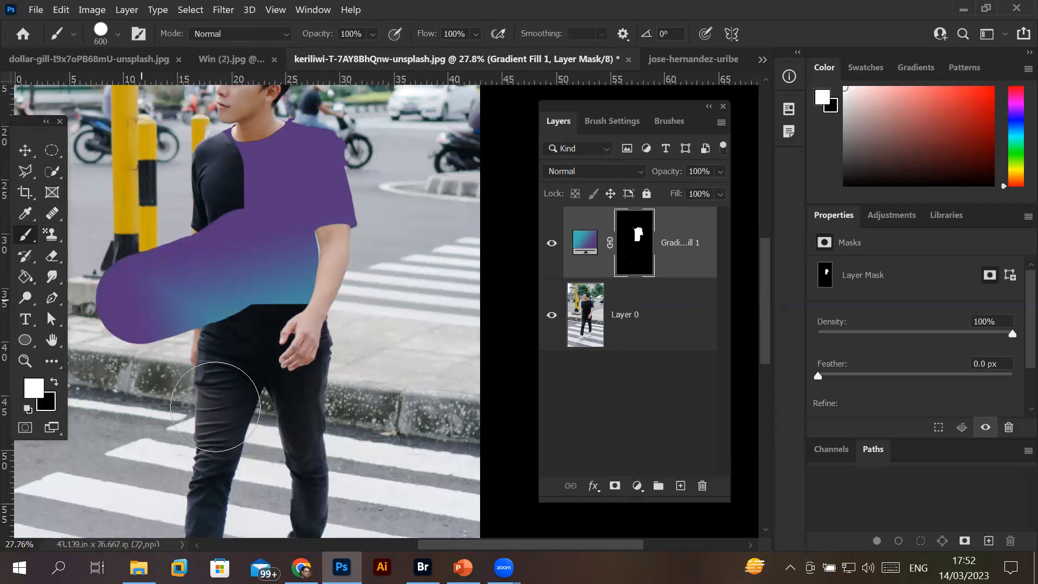
{"action": "key", "text": "ctrl+z"}
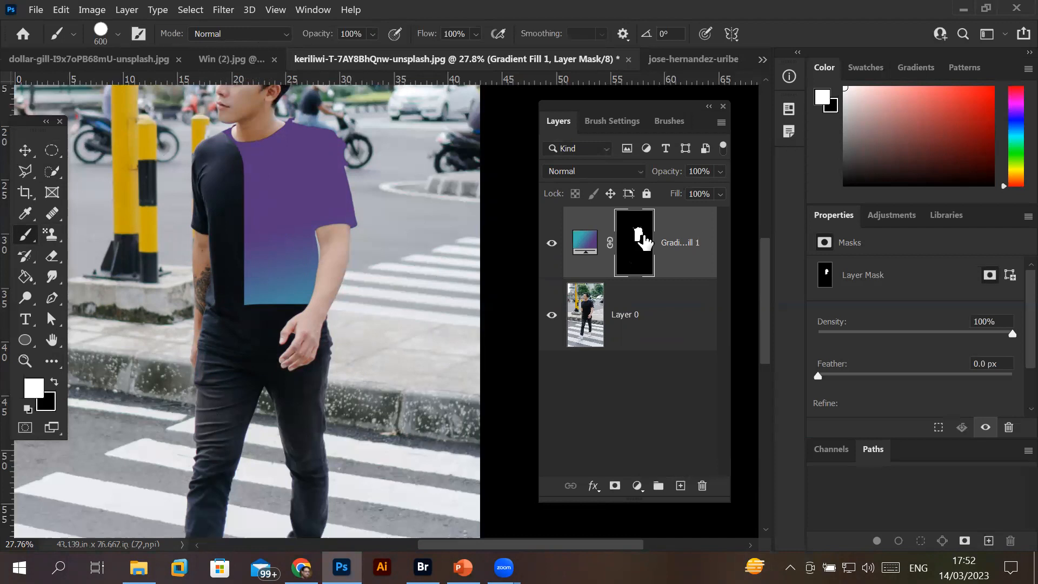
{"action": "left_click", "coordinate": [552, 245]}
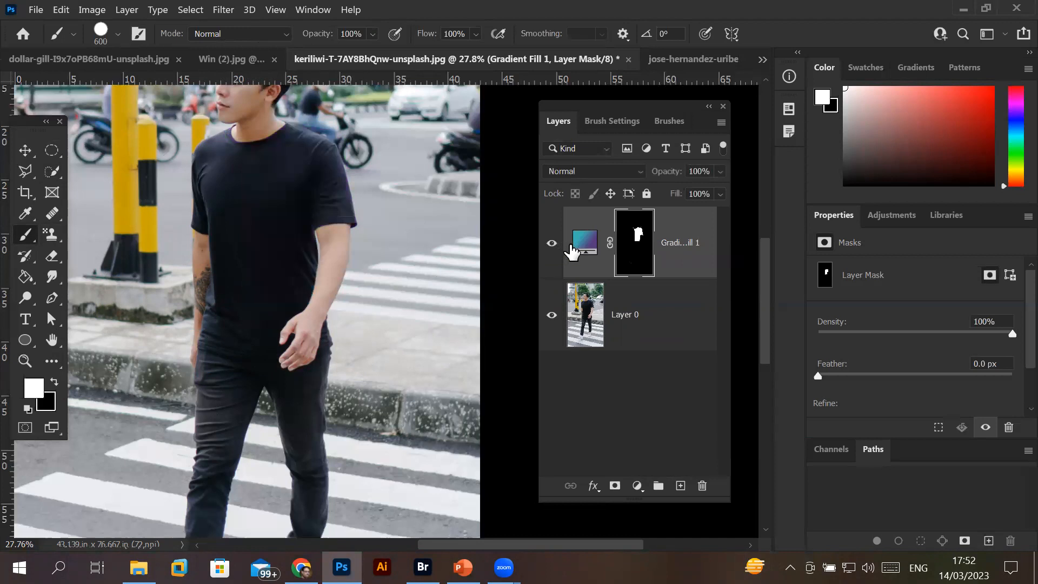
Show the gradient fill layer again and delete it together with its mask
{"action": "left_click", "coordinate": [552, 244]}
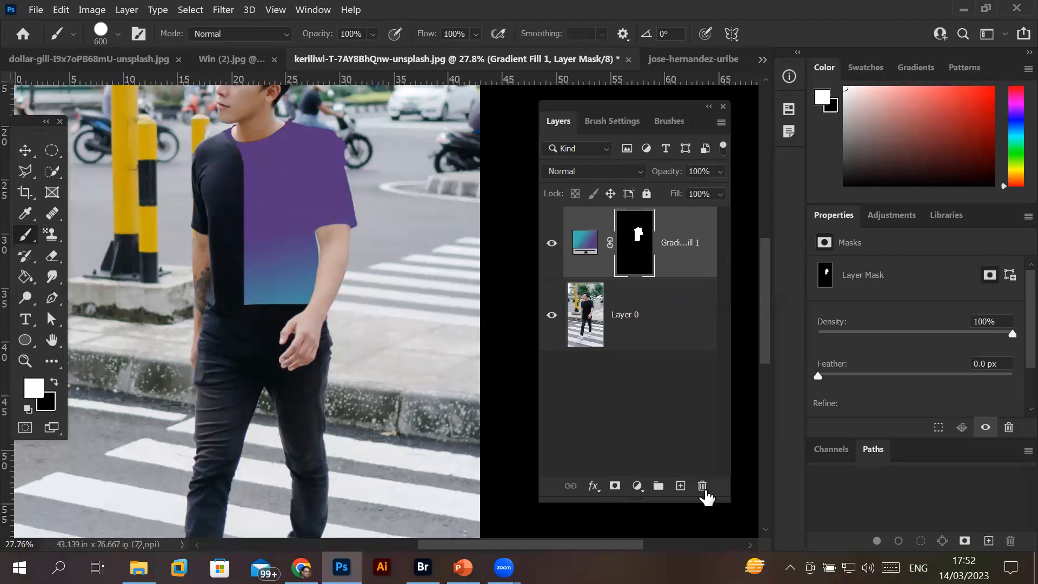
{"action": "left_click", "coordinate": [579, 247]}
{"action": "left_click", "coordinate": [702, 485]}
{"action": "left_click", "coordinate": [512, 234]}
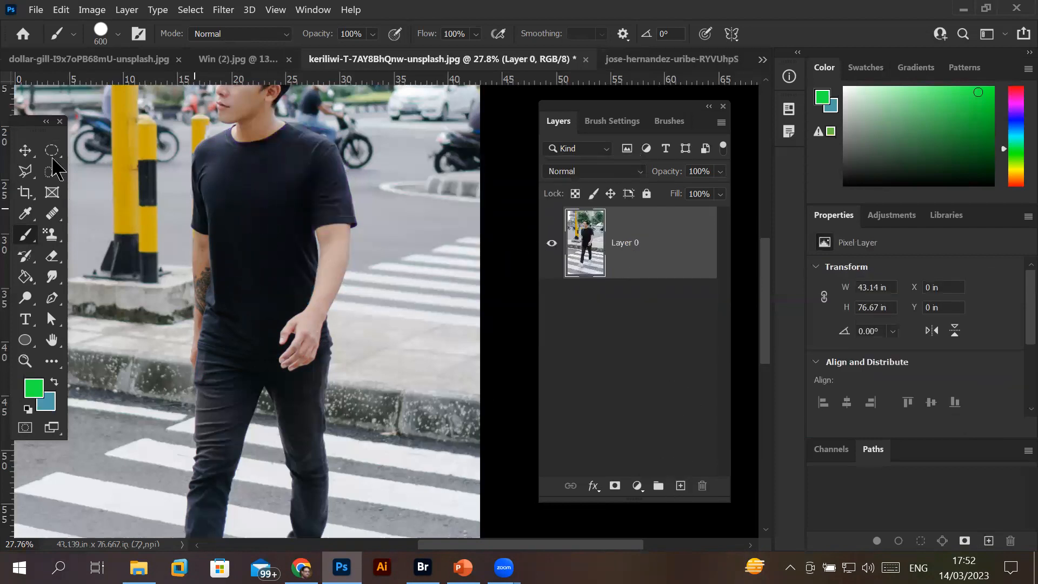
Select the man's black clothes with the Quick Selection tool and subtract the trousers so that only the T-shirt area remains selected
{"action": "key", "text": "w"}
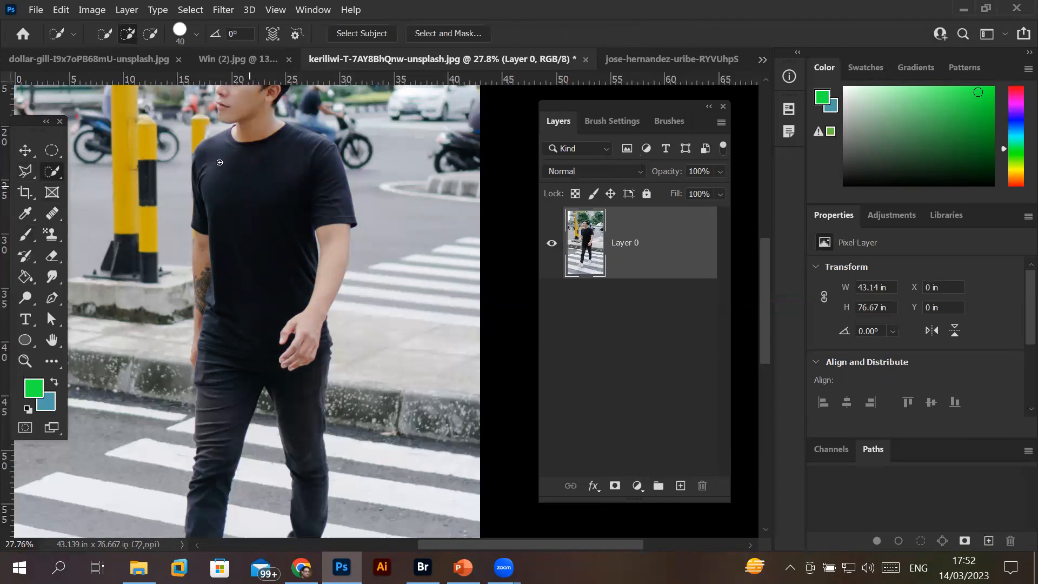
{"action": "left_click", "coordinate": [249, 207]}
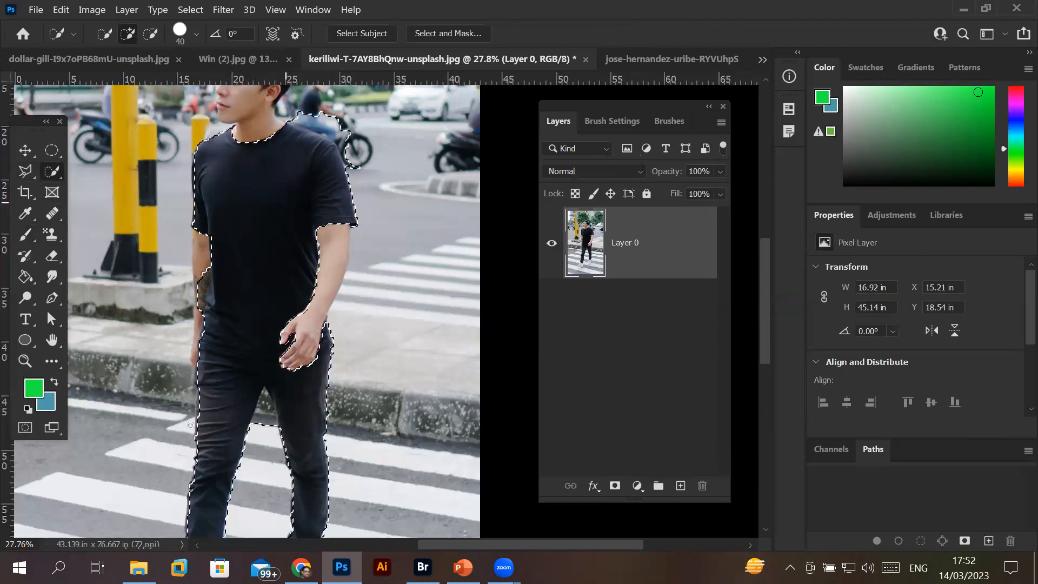
{"action": "key", "text": "alt"}
{"action": "mouse_move", "coordinate": [385, 445]}
{"action": "left_mouse_down"}
{"action": "mouse_move", "coordinate": [421, 449]}
{"action": "mouse_move", "coordinate": [310, 497]}
{"action": "mouse_move", "coordinate": [189, 497]}
{"action": "left_mouse_up"}
{"action": "left_click_drag", "start_coordinate": [356, 524], "coordinate": [200, 516]}
{"action": "left_click_drag", "start_coordinate": [382, 426], "coordinate": [195, 366]}
{"action": "left_click_drag", "start_coordinate": [170, 331], "coordinate": [394, 368]}
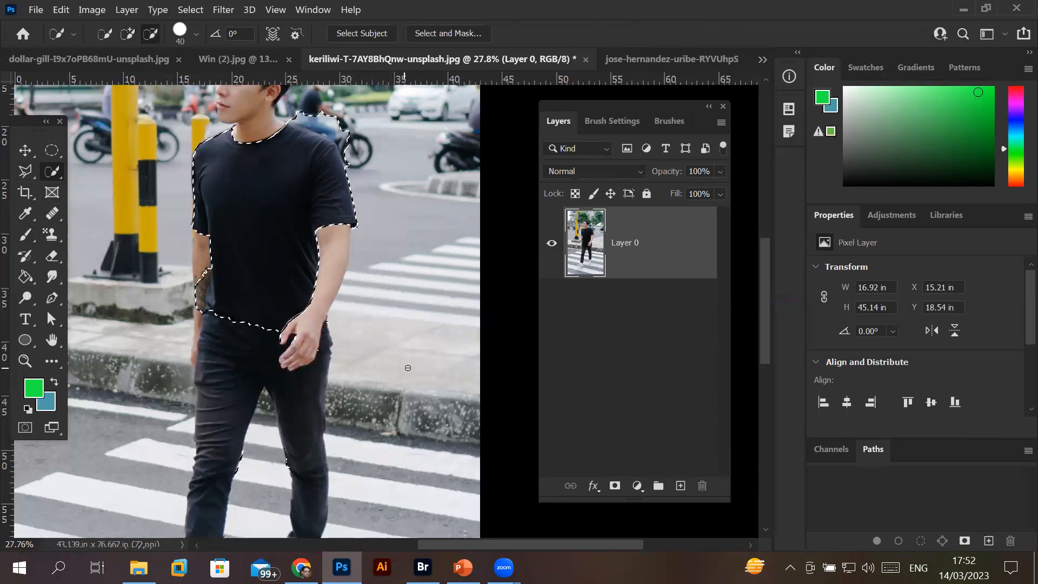
Add a pattern fill layer from the T-shirt selection and try the yellow Trees pattern and the yellow-and-green Grass pattern
{"action": "left_click", "coordinate": [638, 486]}
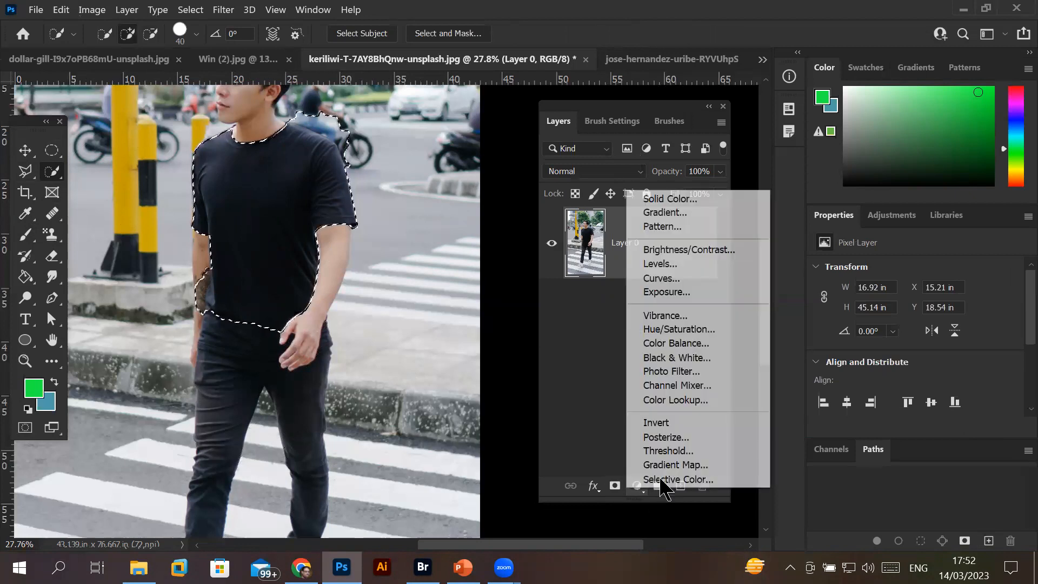
{"action": "left_click", "coordinate": [699, 226]}
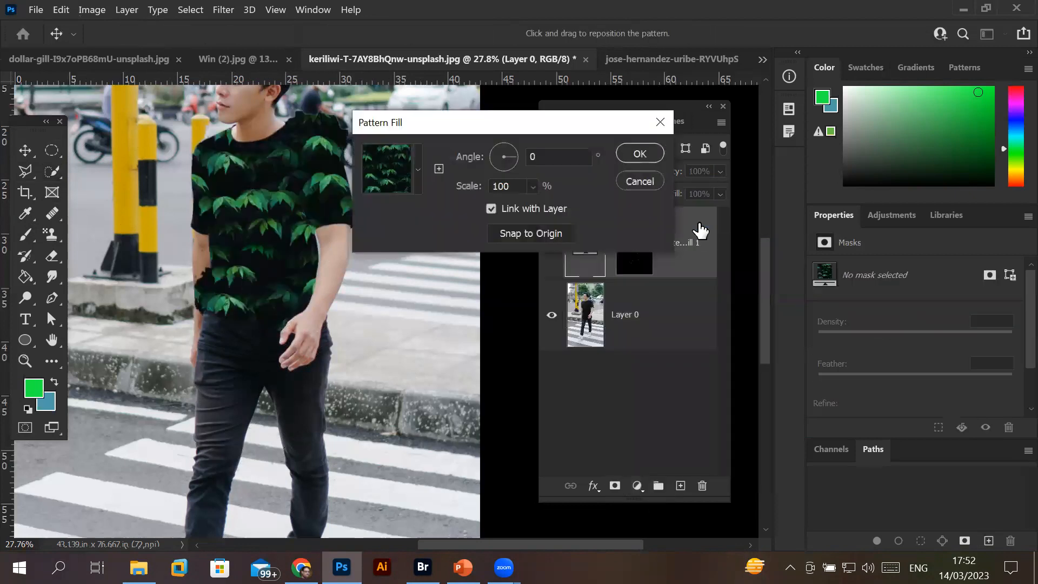
{"action": "left_click", "coordinate": [418, 170]}
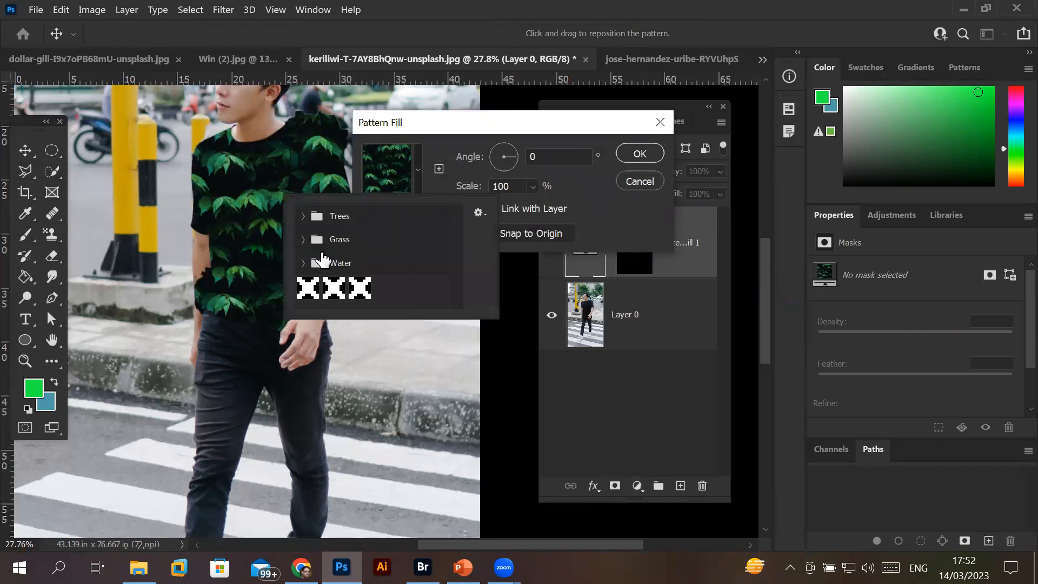
{"action": "left_click", "coordinate": [304, 218]}
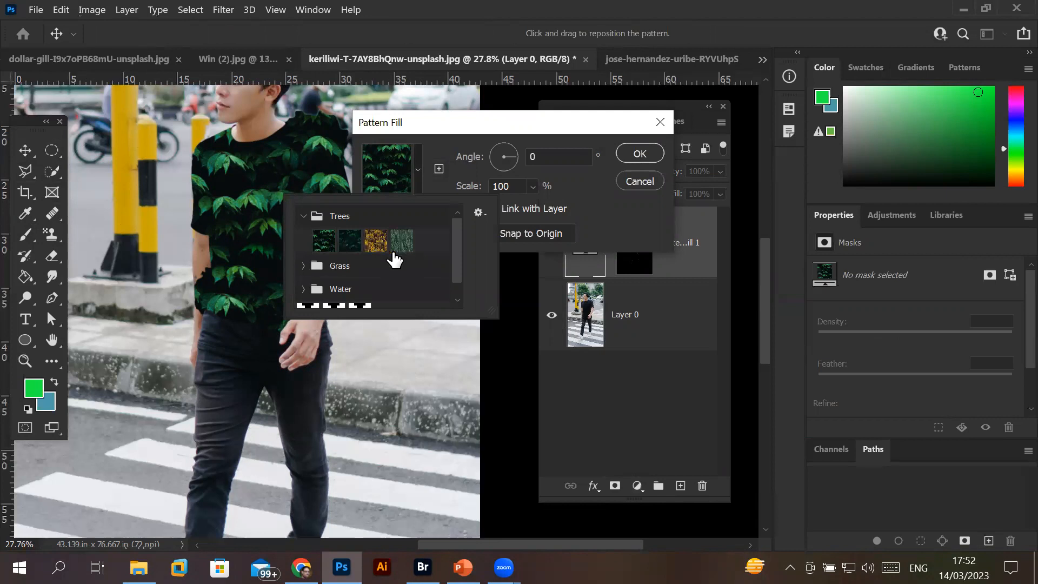
{"action": "left_click", "coordinate": [379, 242]}
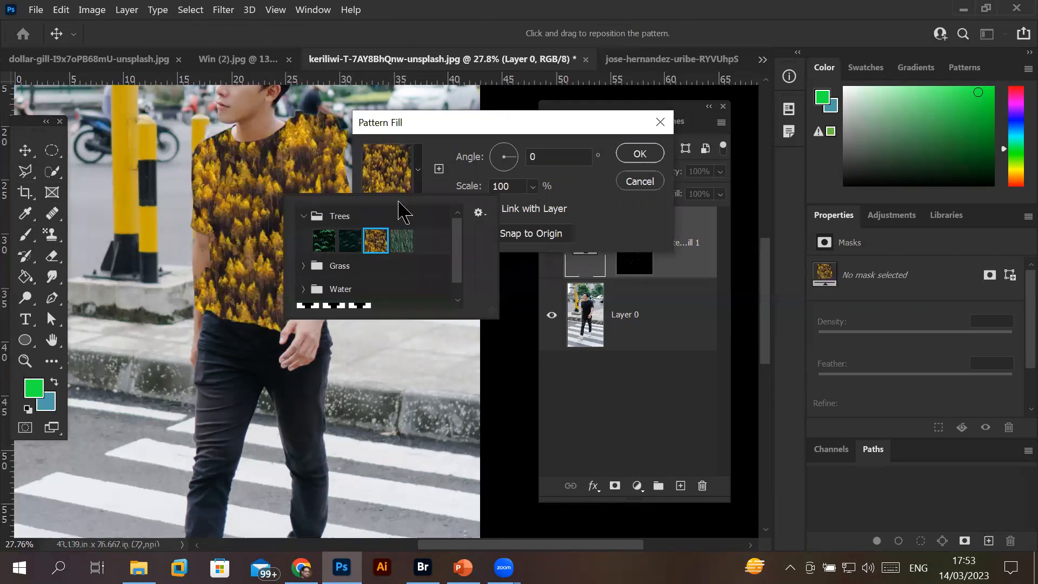
{"action": "left_click", "coordinate": [303, 266]}
{"action": "left_click", "coordinate": [324, 291]}
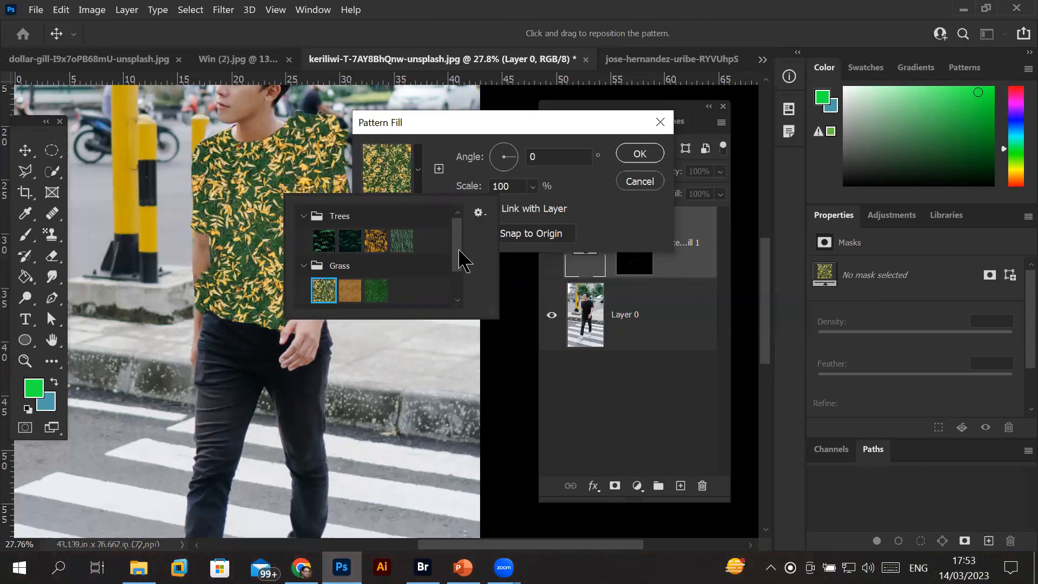
Try the three Water patterns and the brown Grass pattern on the T-shirt, and apply the yellow-and-green Grass pattern
{"action": "left_click_drag", "start_coordinate": [461, 259], "coordinate": [459, 297]}
{"action": "left_click", "coordinate": [303, 271]}
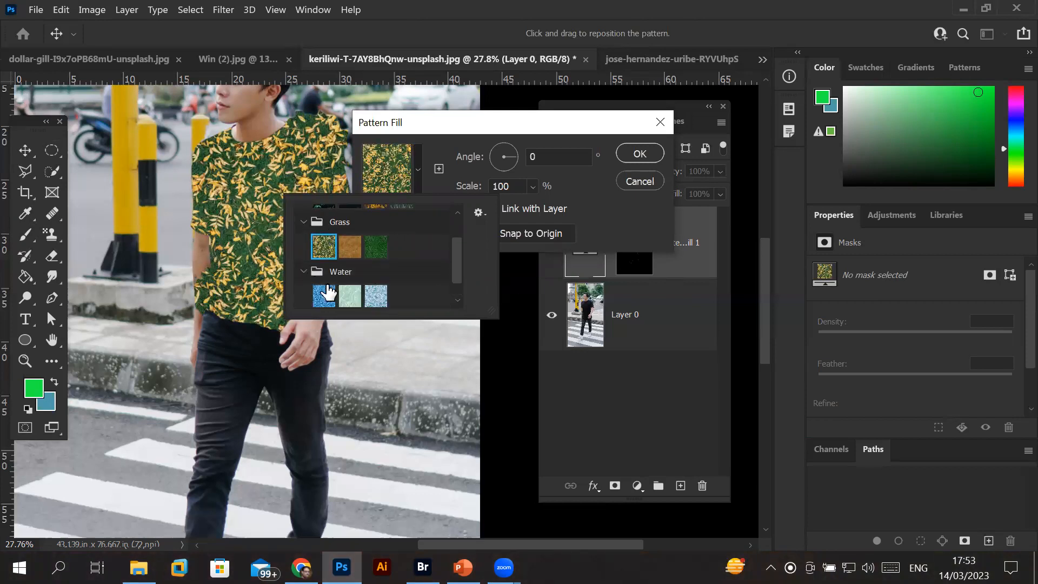
{"action": "left_click", "coordinate": [319, 296]}
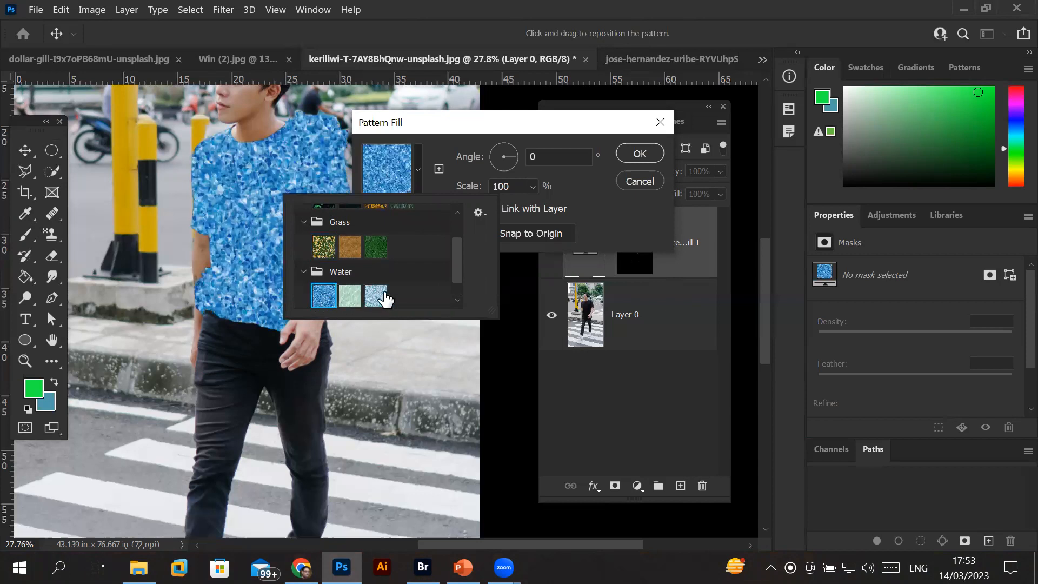
{"action": "left_click", "coordinate": [376, 296]}
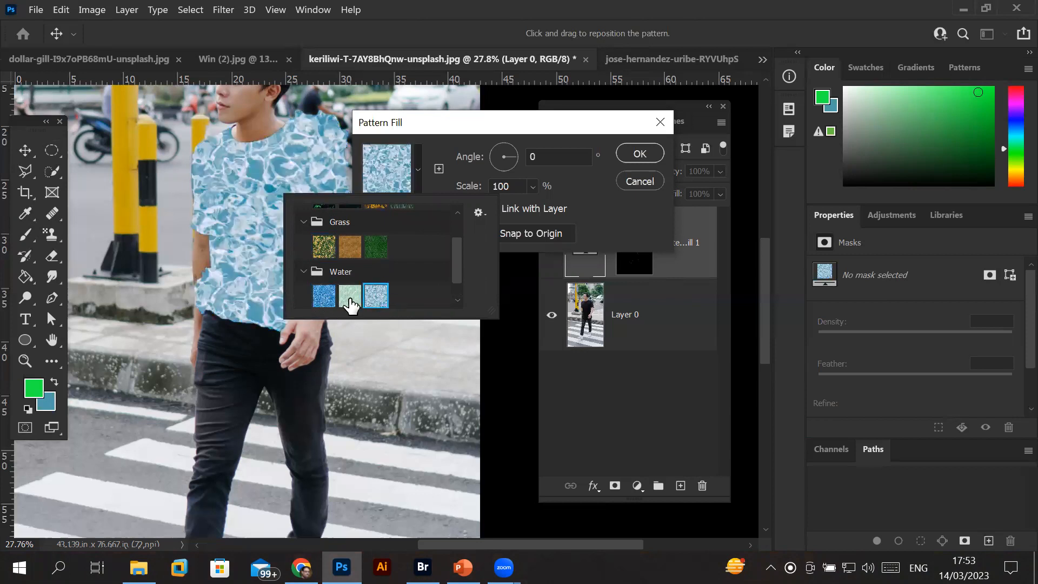
{"action": "left_click", "coordinate": [350, 301]}
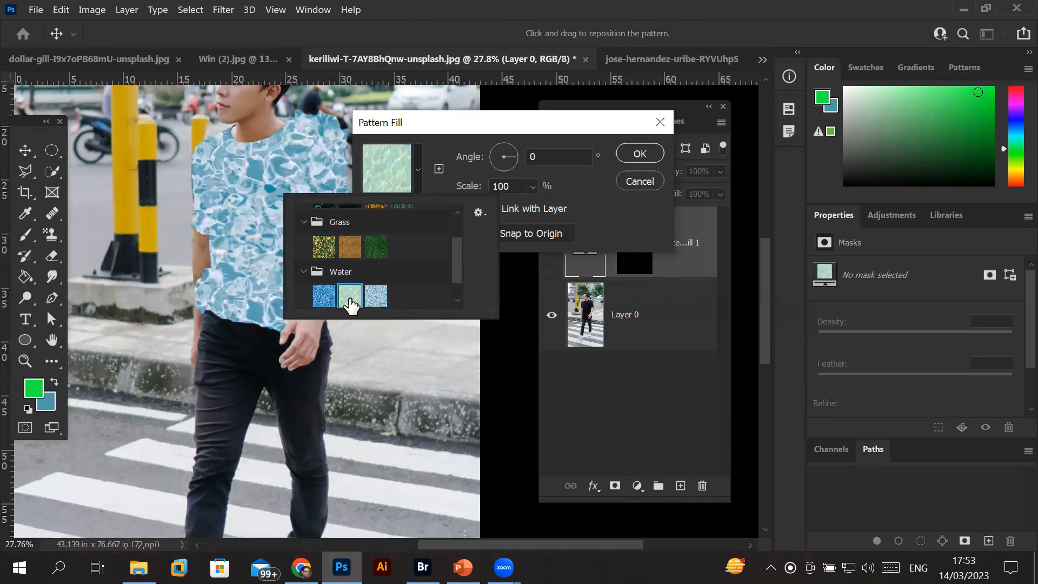
{"action": "left_click", "coordinate": [350, 257]}
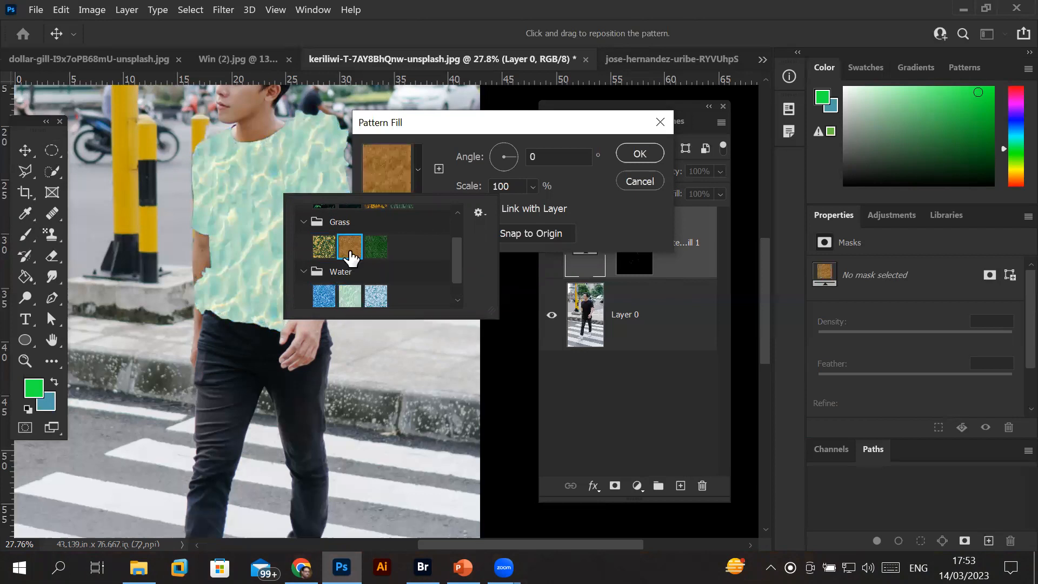
{"action": "left_click", "coordinate": [324, 248]}
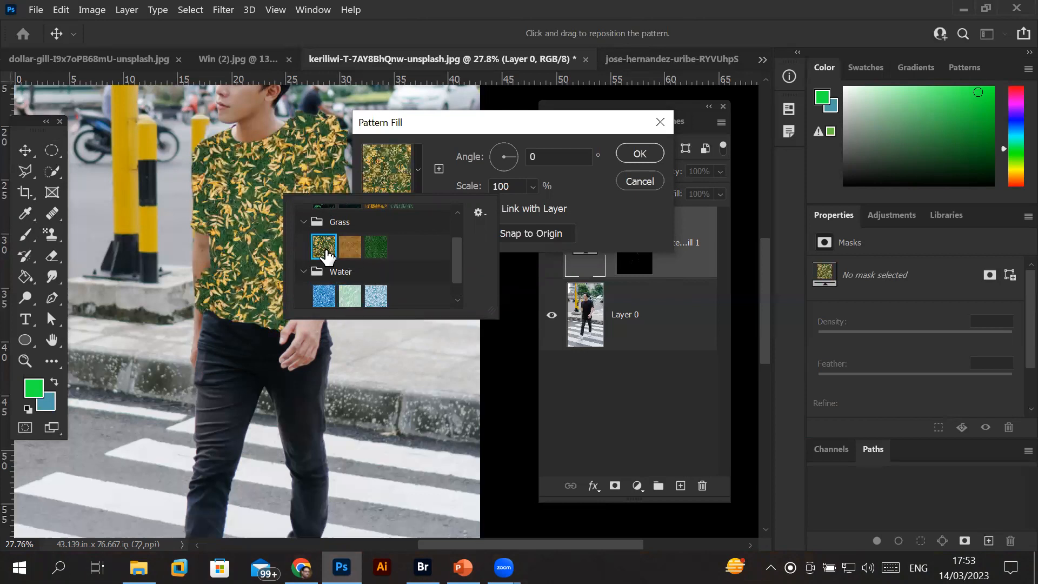
{"action": "left_click", "coordinate": [651, 157]}
{"action": "left_click", "coordinate": [649, 156]}
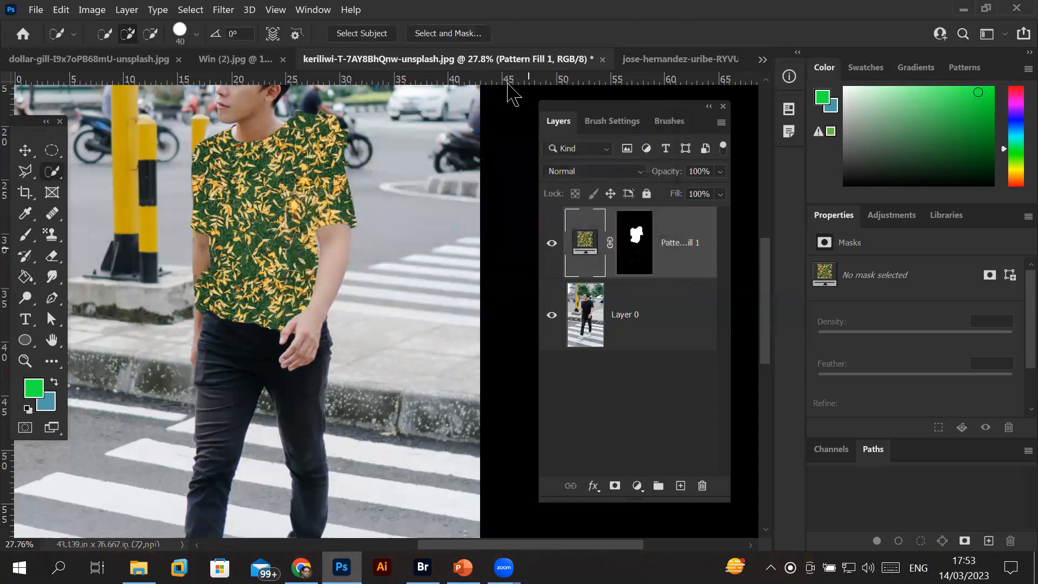
Try different Fill values on the pattern fill layer and set its Fill to 71%
{"action": "left_click", "coordinate": [721, 193]}
{"action": "left_click_drag", "start_coordinate": [718, 218], "coordinate": [701, 218]}
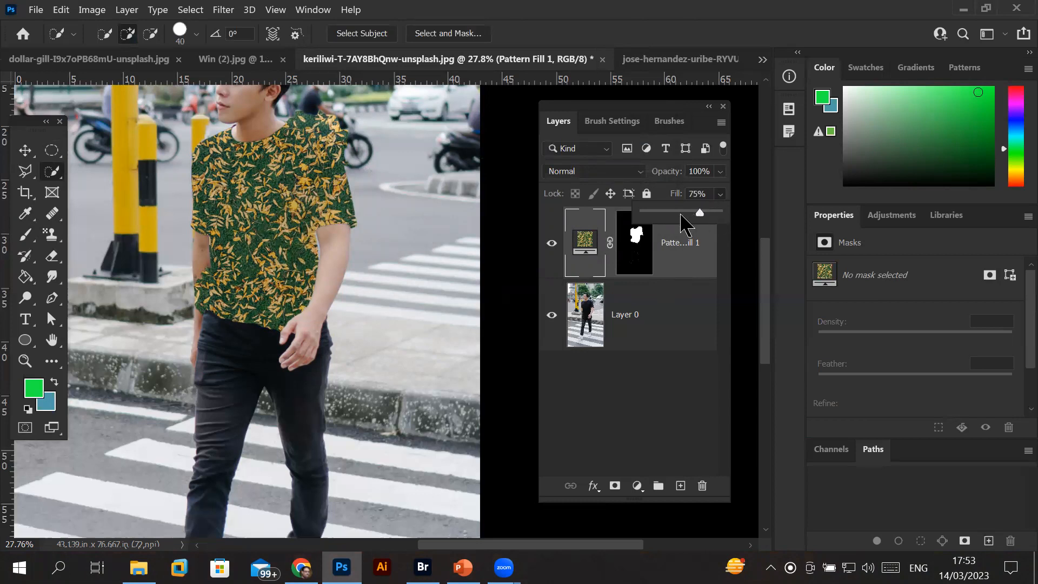
{"action": "left_click_drag", "start_coordinate": [682, 218], "coordinate": [662, 216]}
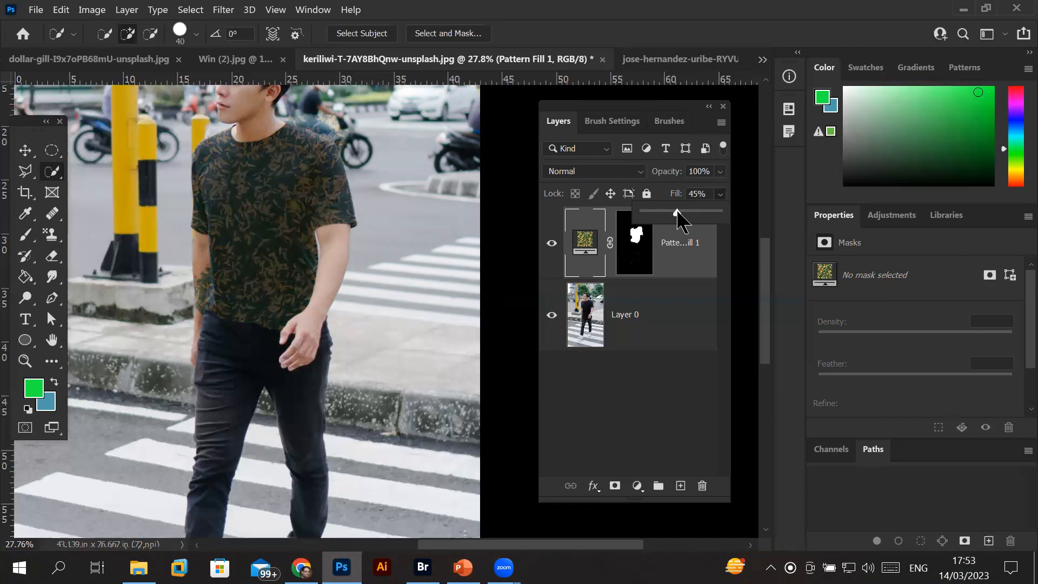
{"action": "mouse_move", "coordinate": [678, 213]}
{"action": "left_mouse_down"}
{"action": "mouse_move", "coordinate": [721, 215]}
{"action": "mouse_move", "coordinate": [694, 214]}
{"action": "left_mouse_up"}
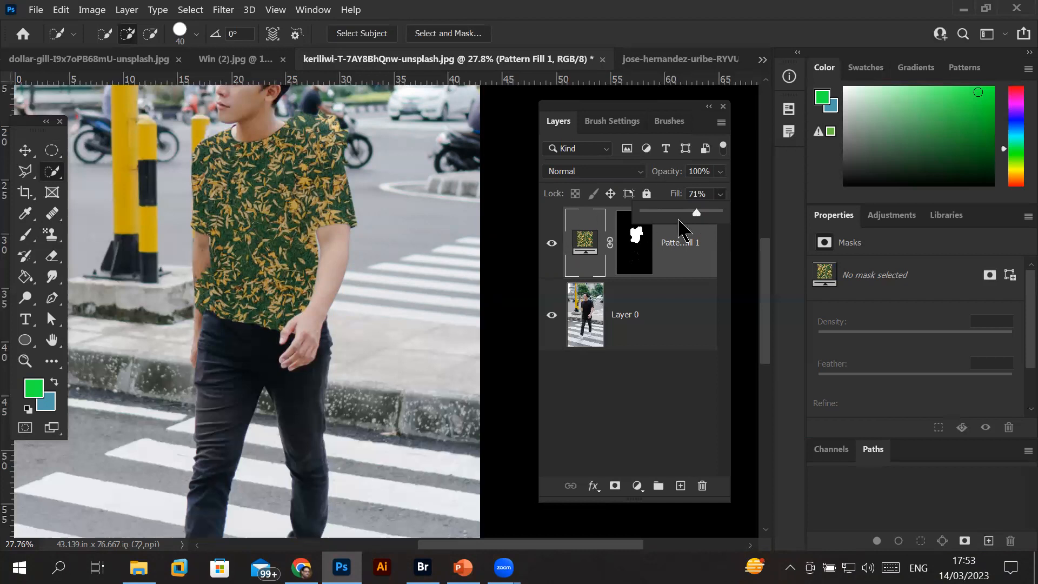
Reopen the T-shirt's pattern fill settings and try the plain green Grass pattern and the pale green and blue Water patterns
{"action": "double_click", "coordinate": [585, 246]}
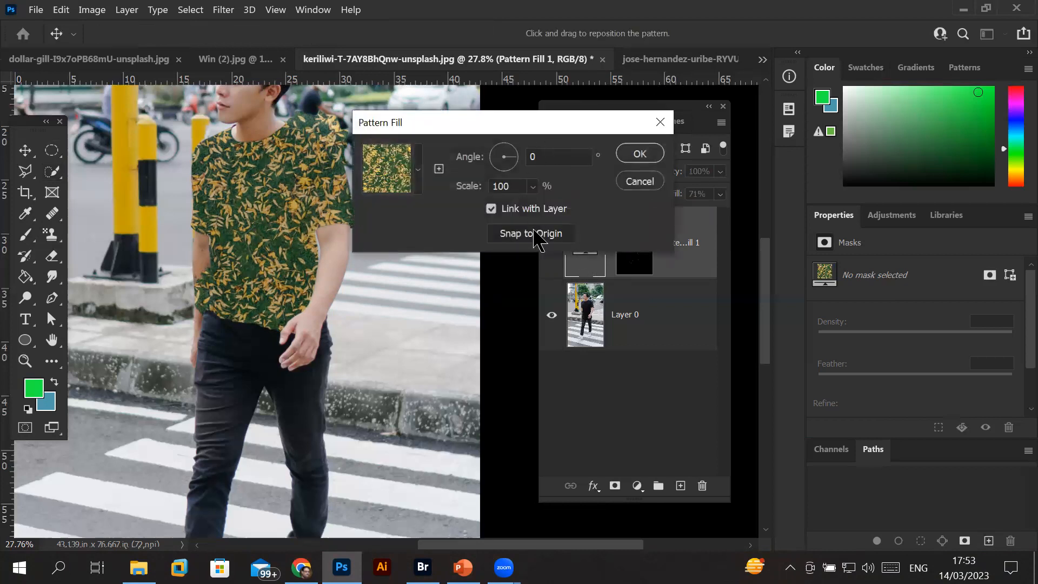
{"action": "left_click", "coordinate": [418, 170]}
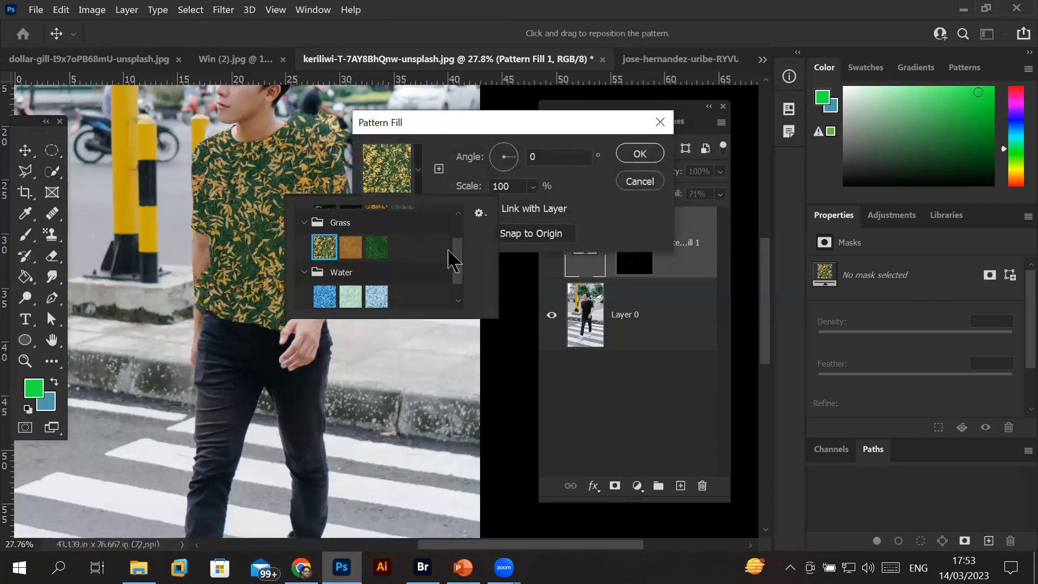
{"action": "scroll", "coordinate": [460, 288], "scroll_direction": "down", "scroll_amount": 1}
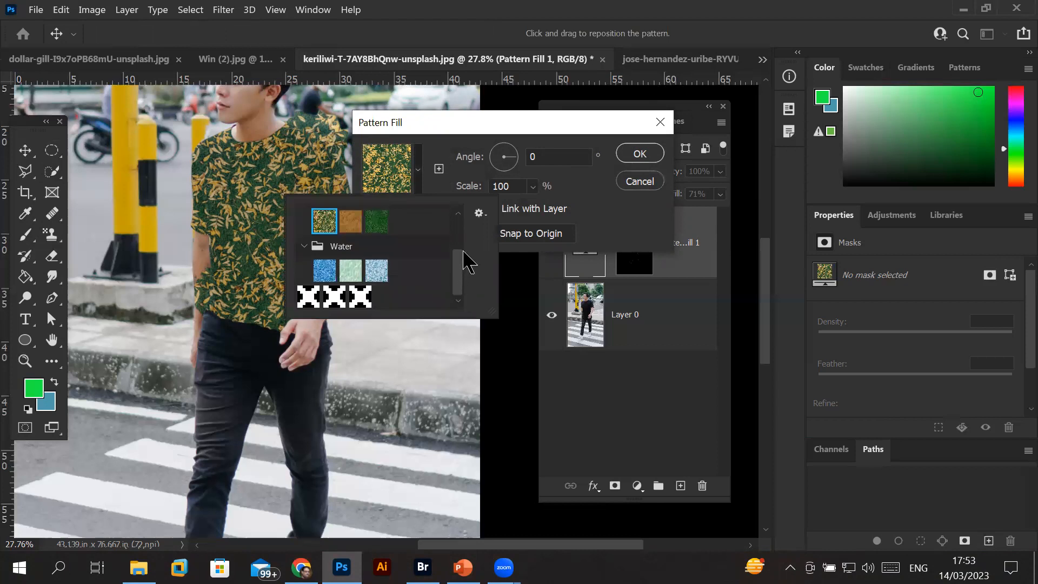
{"action": "scroll", "coordinate": [466, 254], "scroll_direction": "up", "scroll_amount": 2}
{"action": "scroll", "coordinate": [466, 242], "scroll_direction": "up", "scroll_amount": 1}
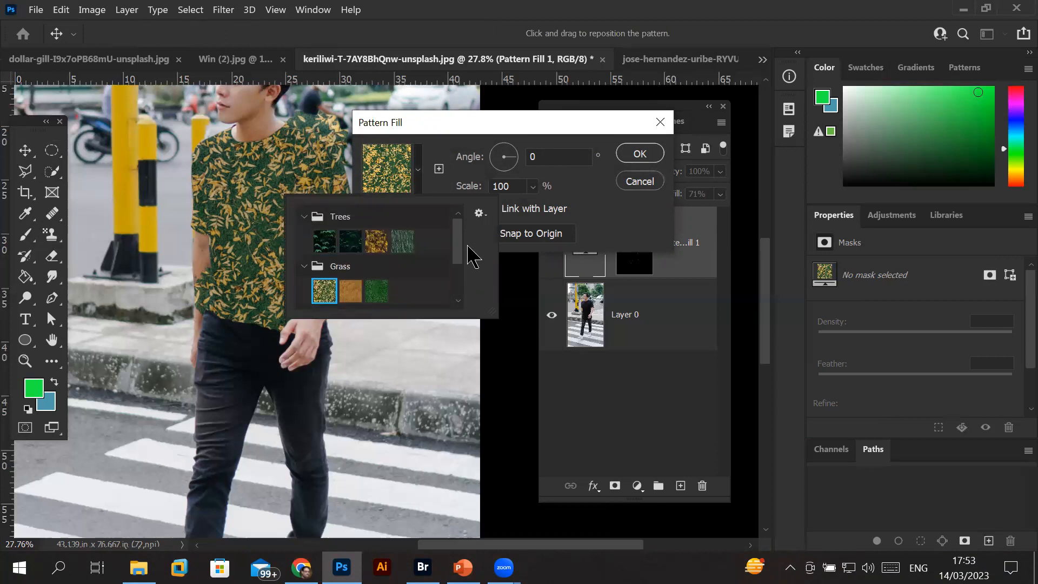
{"action": "scroll", "coordinate": [471, 265], "scroll_direction": "down", "scroll_amount": 3}
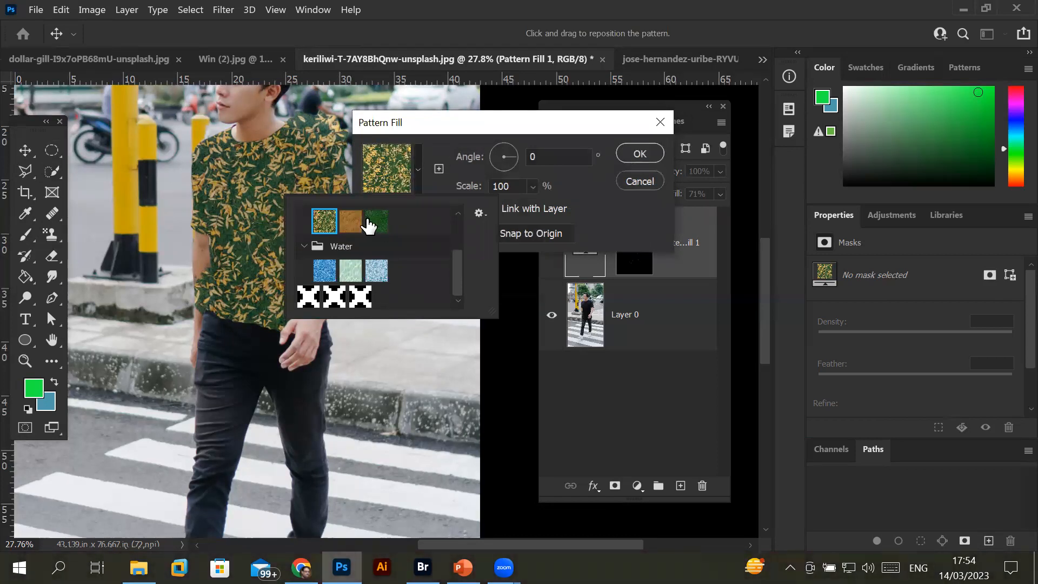
{"action": "left_click", "coordinate": [377, 223]}
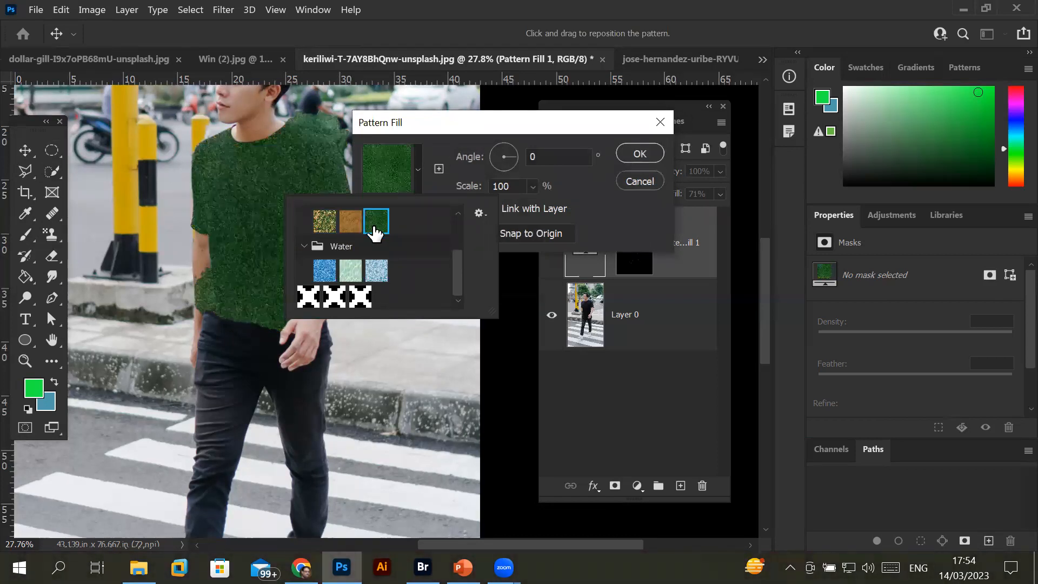
{"action": "left_click", "coordinate": [351, 270]}
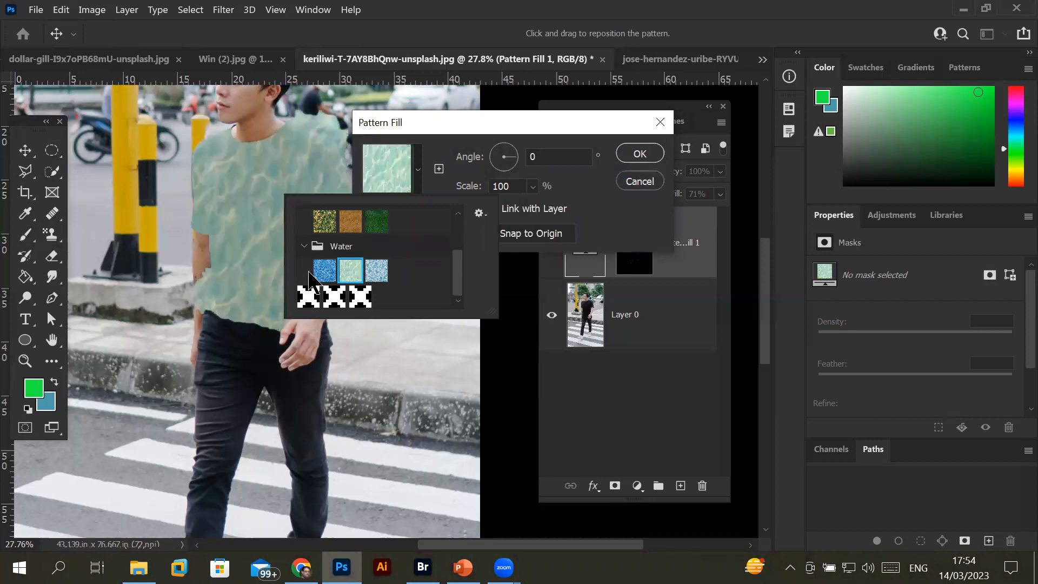
{"action": "left_click", "coordinate": [328, 271]}
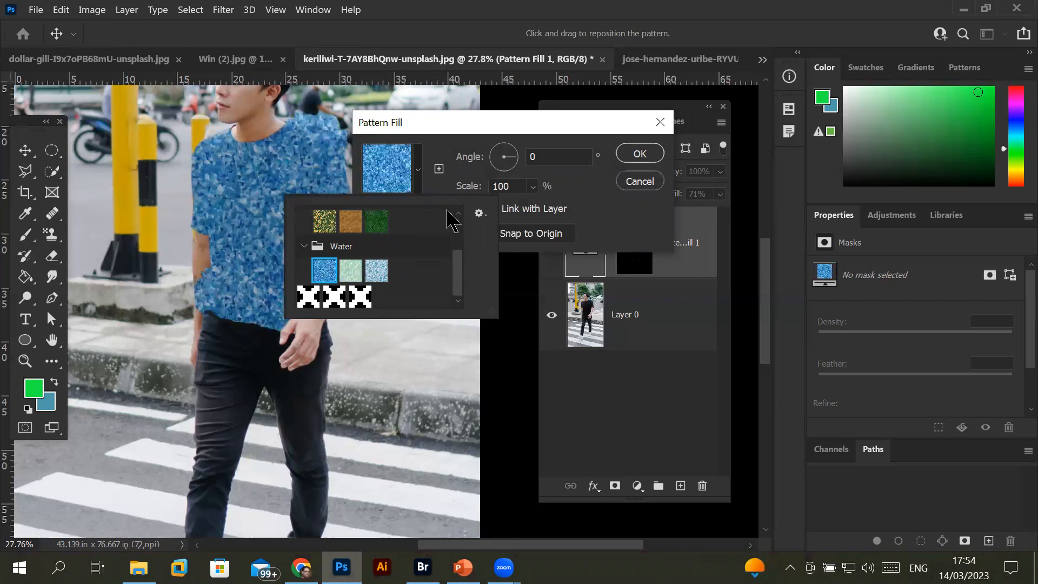
Try the dark leaf patterns from the Trees group and apply its yellow trees pattern to the T-shirt
{"action": "left_click_drag", "start_coordinate": [456, 274], "coordinate": [468, 238]}
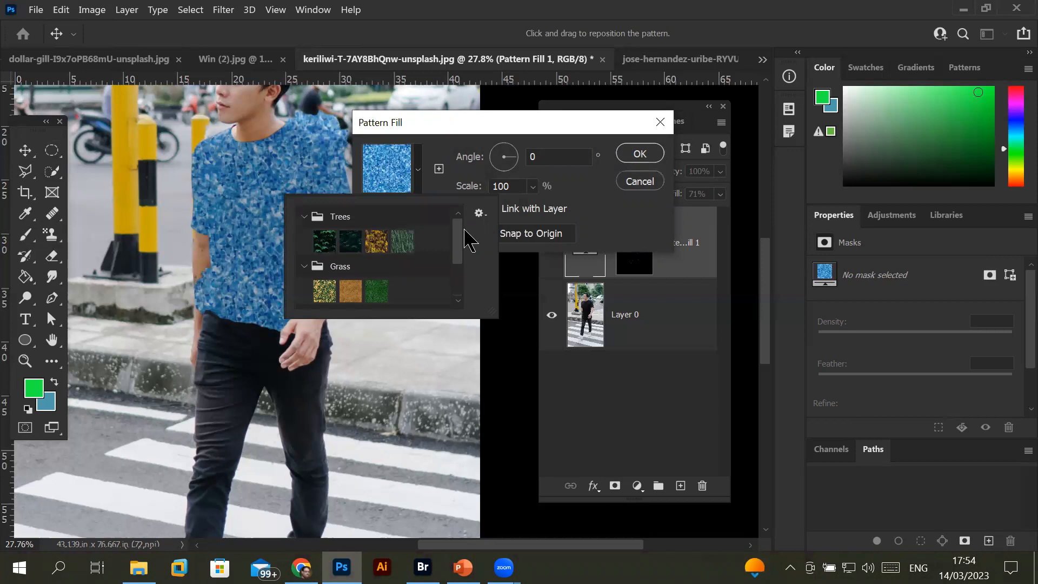
{"action": "left_click", "coordinate": [331, 246]}
{"action": "left_click", "coordinate": [352, 245]}
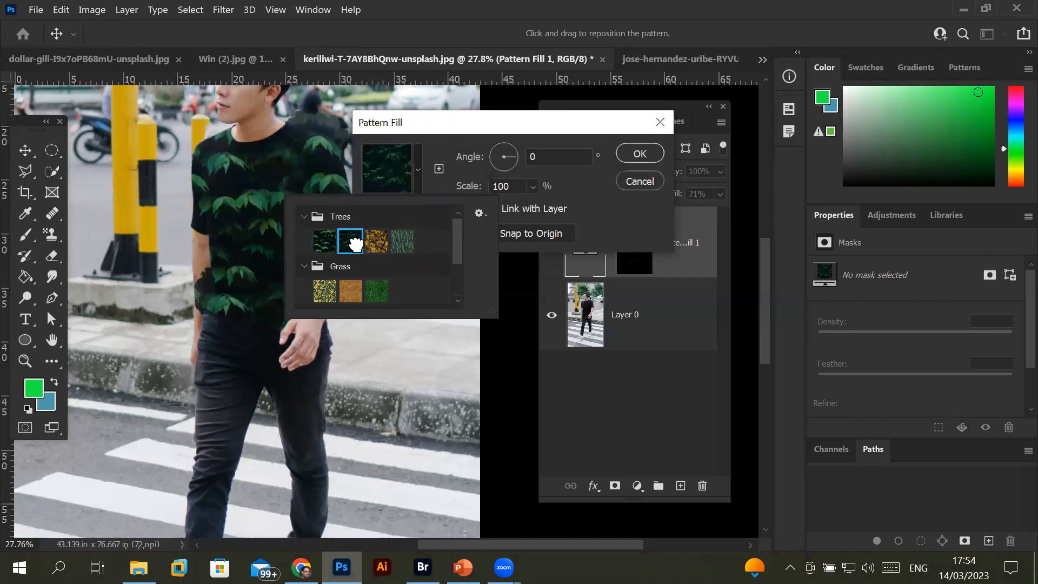
{"action": "left_click", "coordinate": [384, 248]}
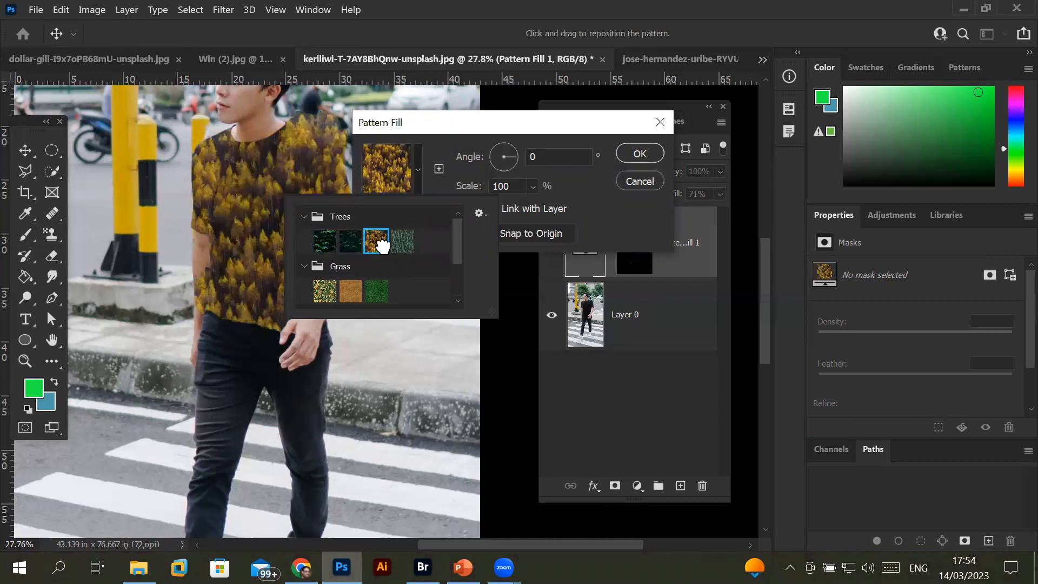
{"action": "left_click", "coordinate": [644, 154]}
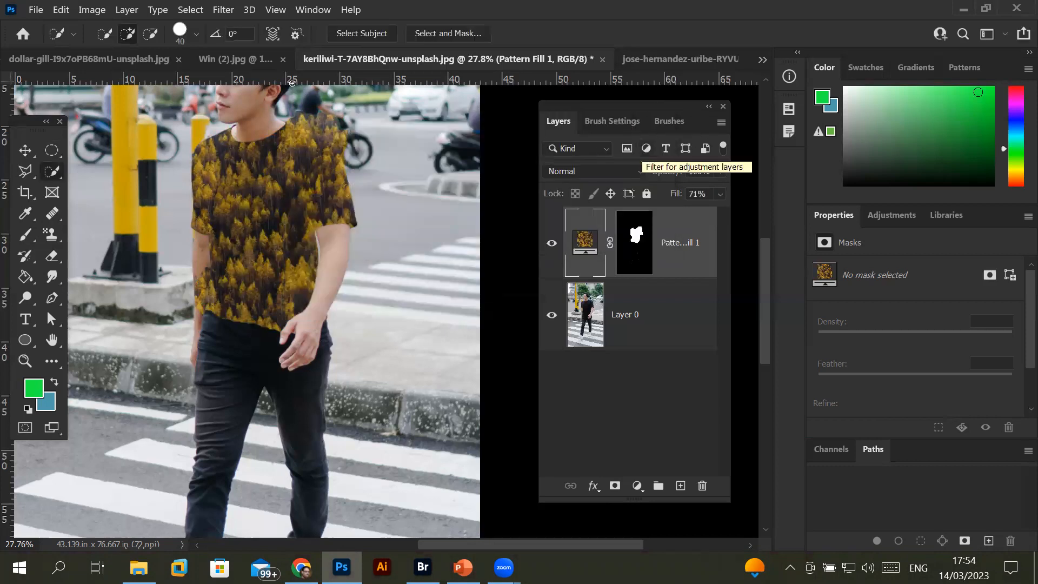
Start a new document and set its width and height to 10 pixels each
{"action": "left_click", "coordinate": [38, 11]}
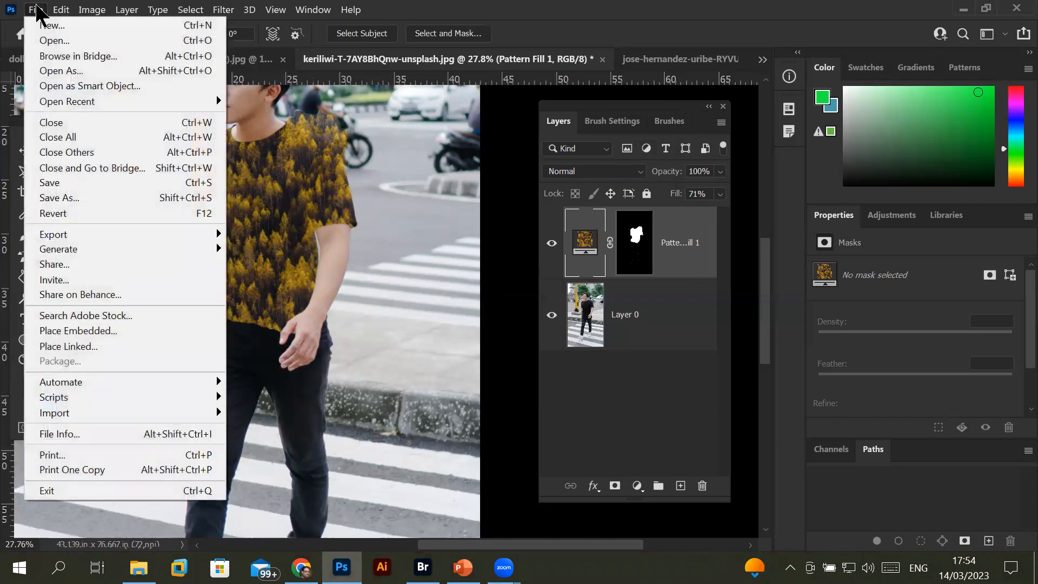
{"action": "left_click", "coordinate": [62, 28]}
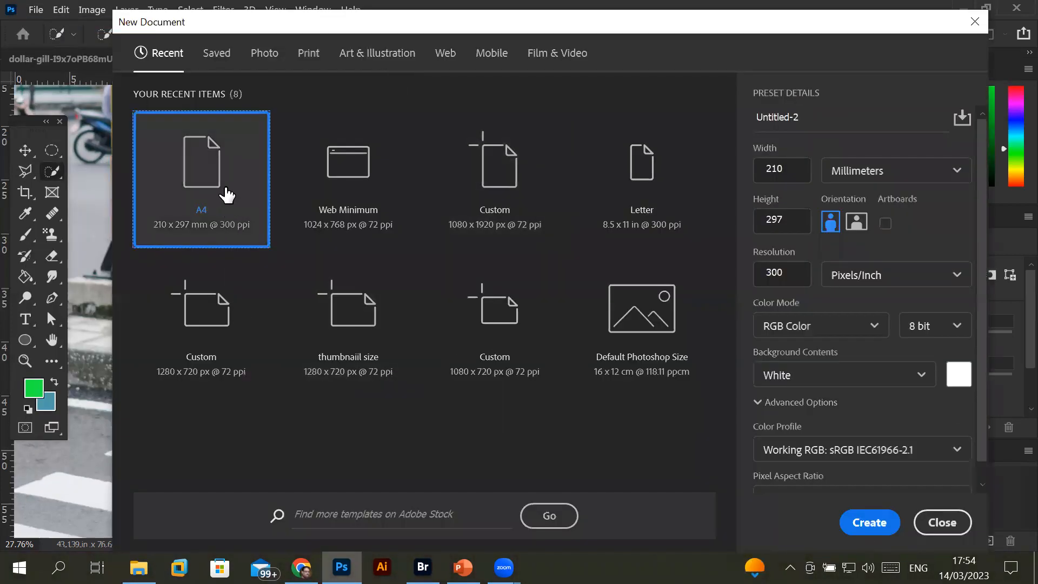
{"action": "left_click", "coordinate": [857, 182]}
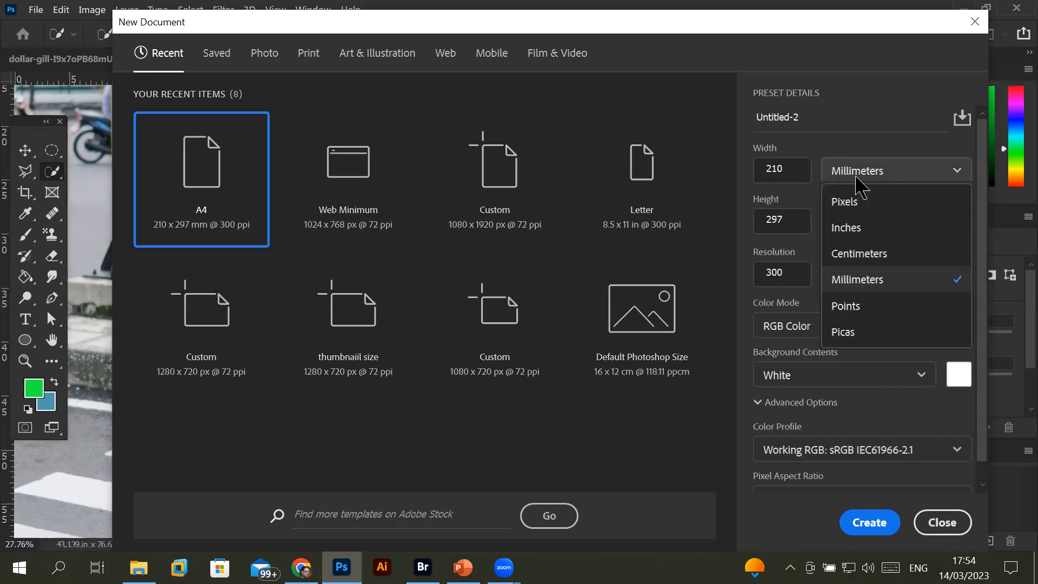
{"action": "left_click", "coordinate": [854, 205]}
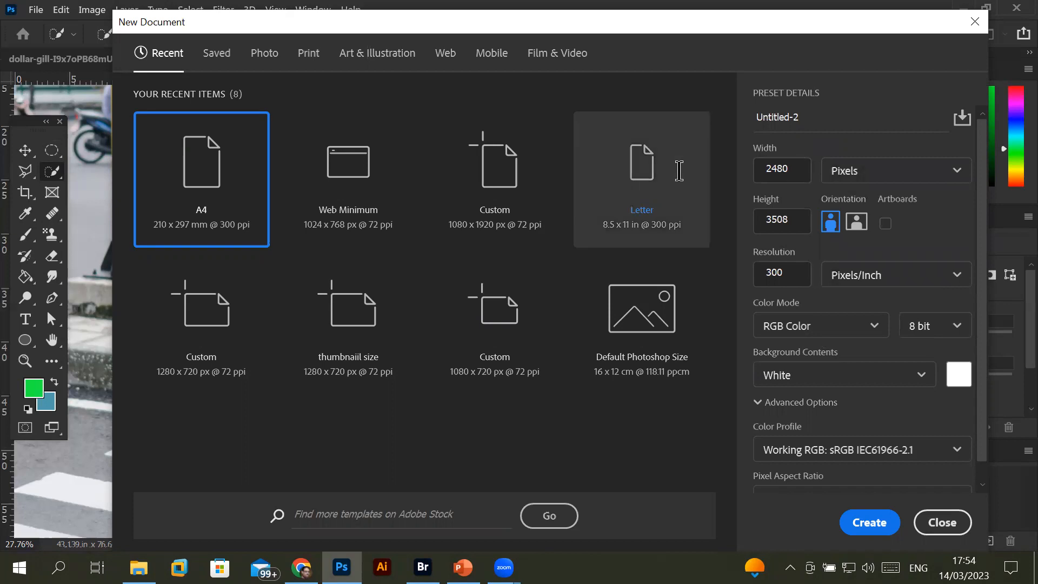
{"action": "double_click", "coordinate": [794, 168]}
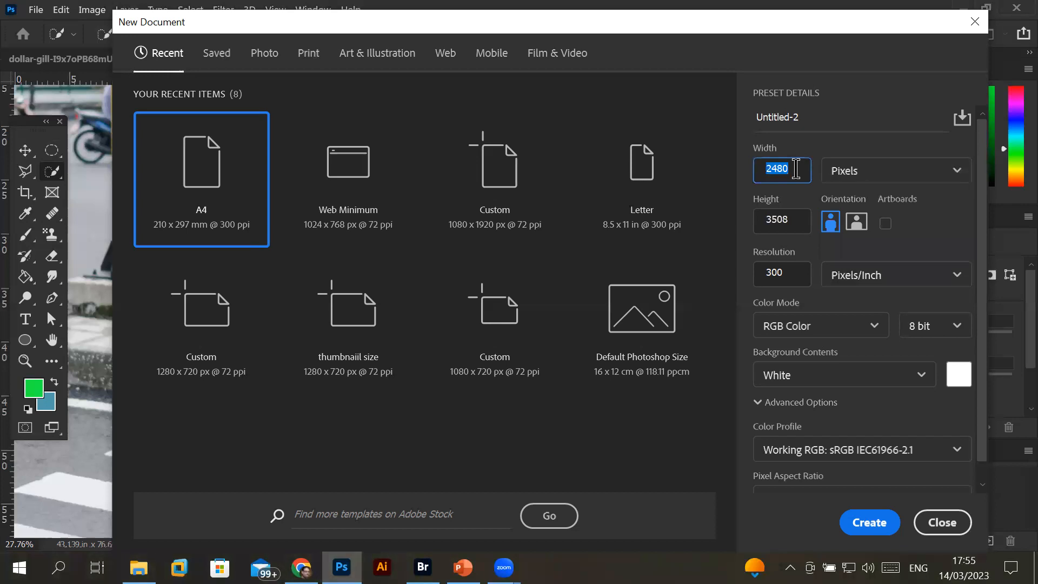
{"action": "type", "text": "10"}
{"action": "key", "text": "Tab"}
{"action": "key", "text": "Tab"}
{"action": "type", "text": "10"}
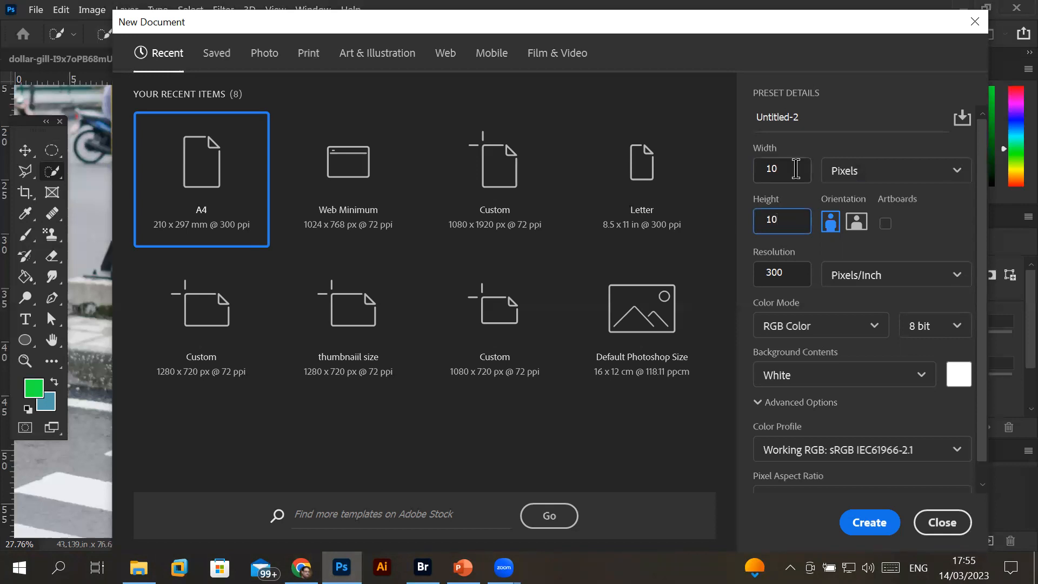
Set the new document's resolution to 72 pixels/inch and create it
{"action": "left_click", "coordinate": [802, 276]}
{"action": "left_click", "coordinate": [786, 277]}
{"action": "double_click", "coordinate": [787, 276]}
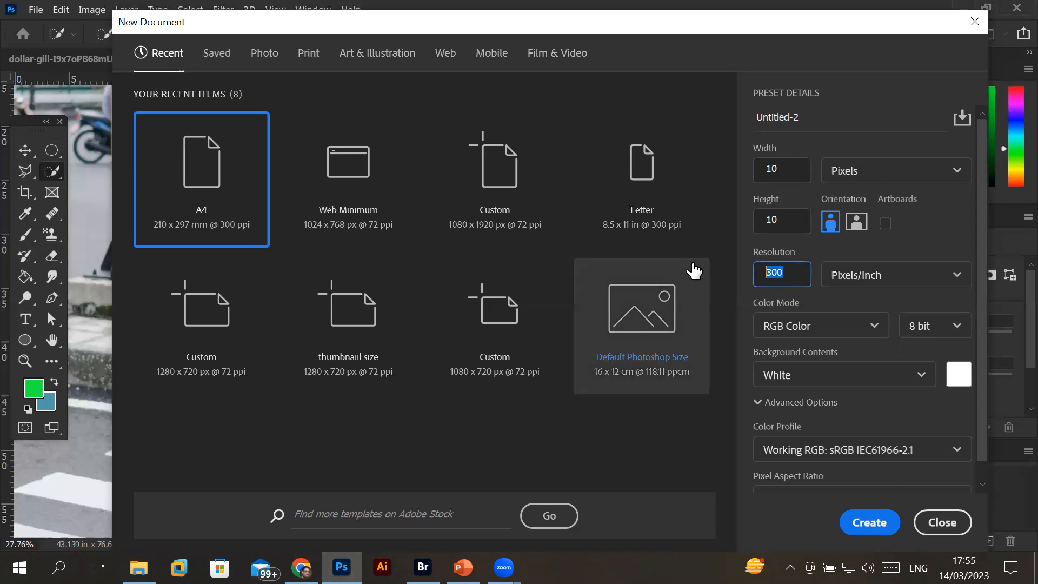
{"action": "type", "text": "7"}
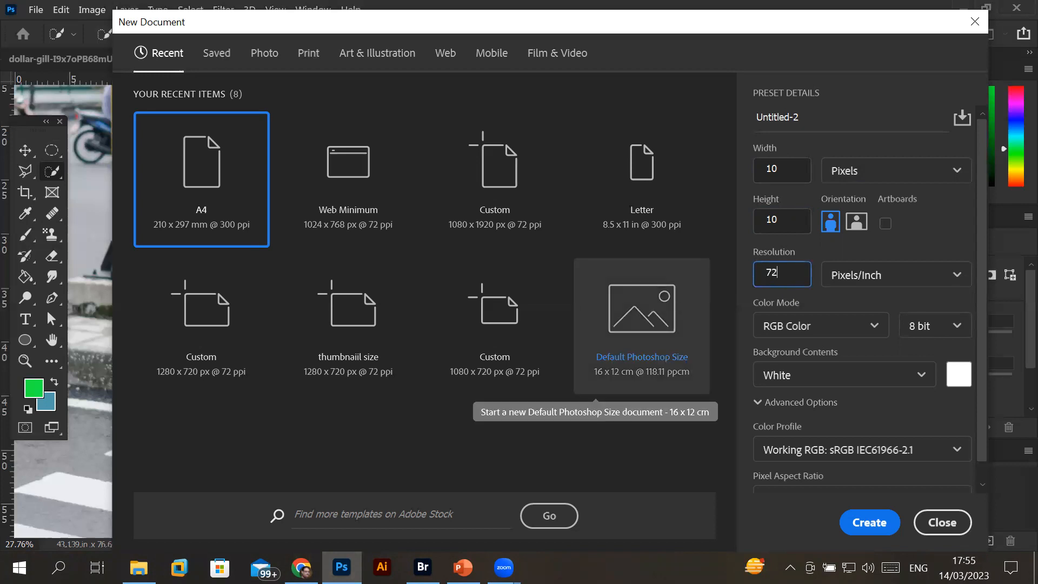
{"action": "type", "text": "2"}
{"action": "left_click", "coordinate": [869, 524]}
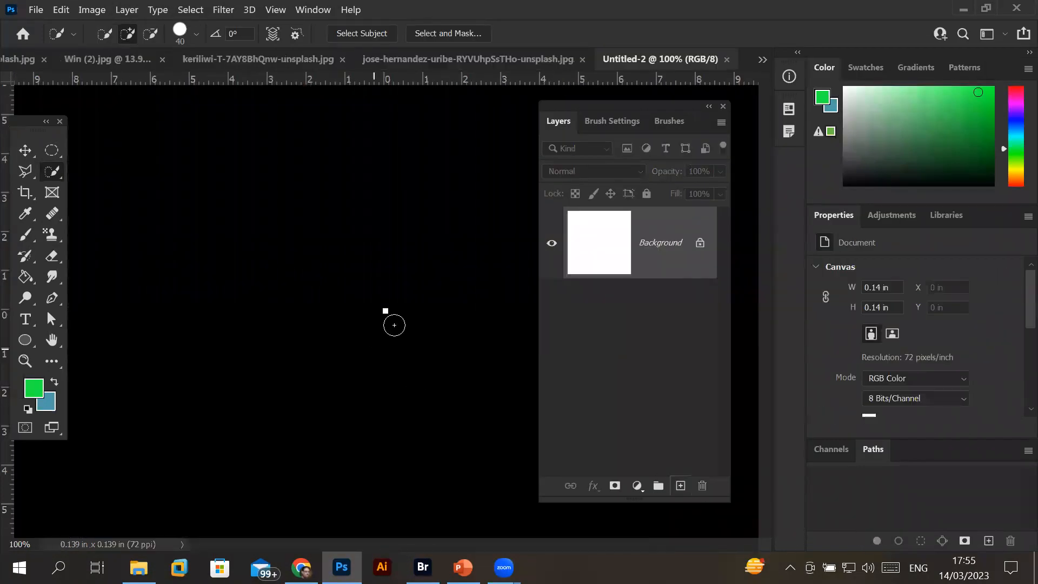
Change the ruler units of the new document to pixels
{"action": "scroll", "coordinate": [394, 325], "scroll_direction": "up", "scroll_amount": 10}
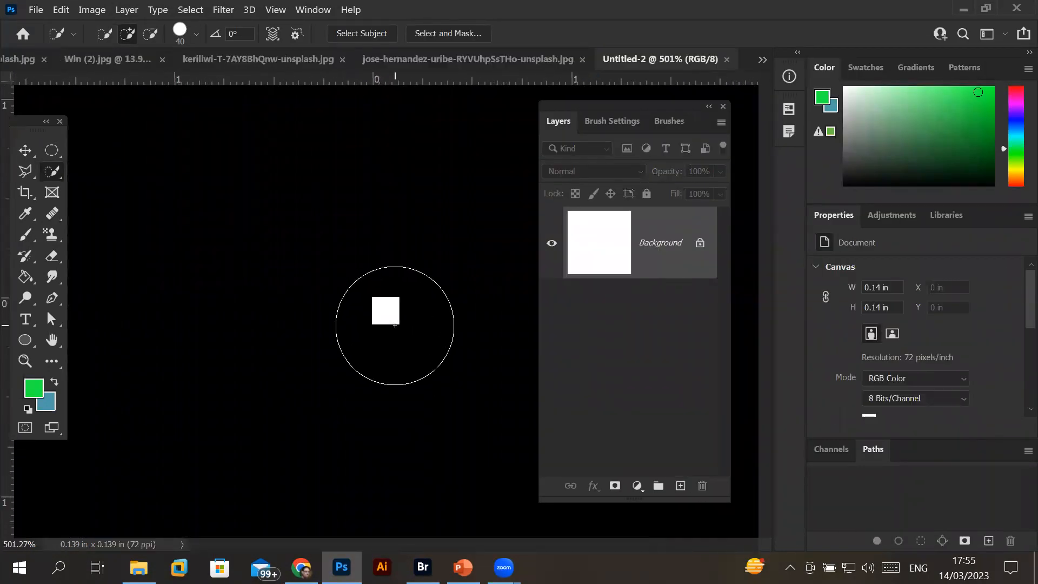
{"action": "scroll", "coordinate": [396, 326], "scroll_direction": "up", "scroll_amount": 5}
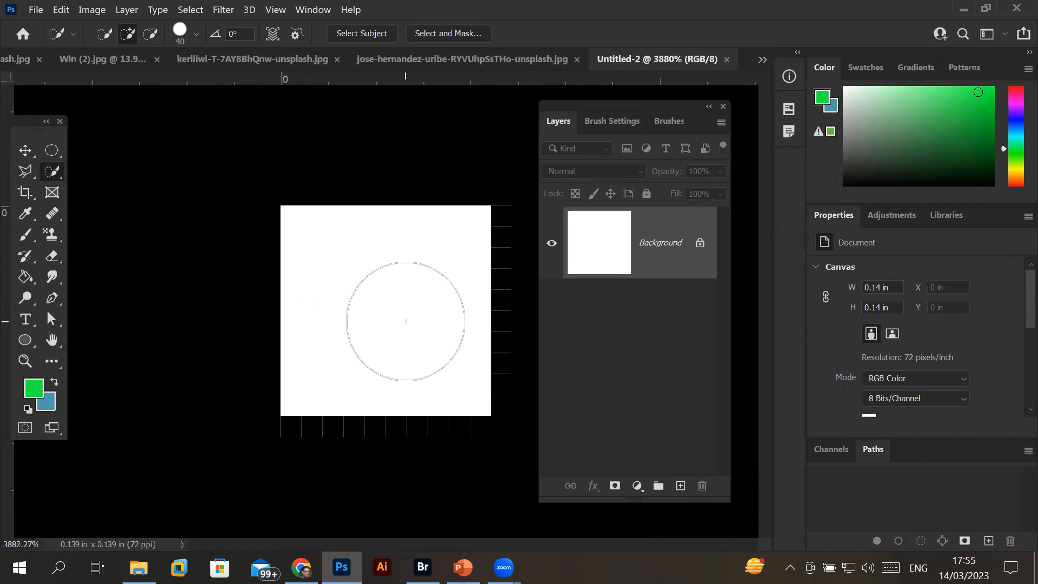
{"action": "left_click", "coordinate": [274, 11]}
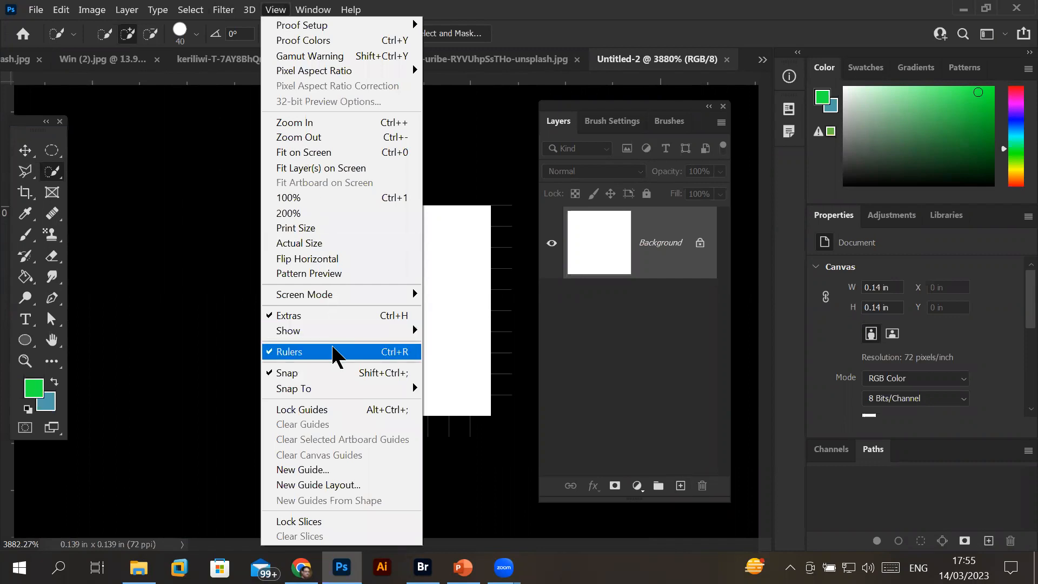
{"action": "left_click", "coordinate": [446, 162]}
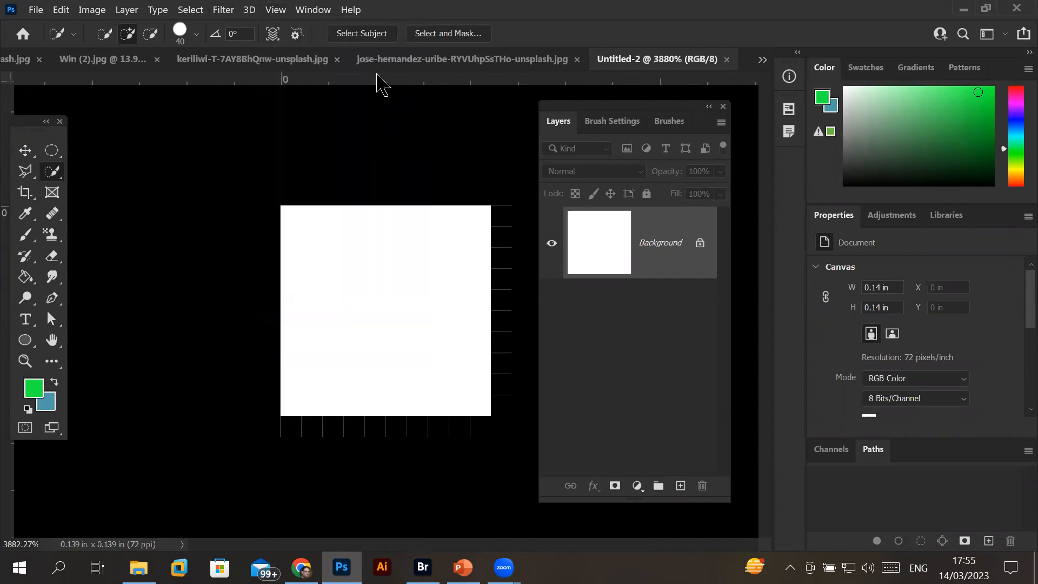
{"action": "right_click", "coordinate": [379, 86]}
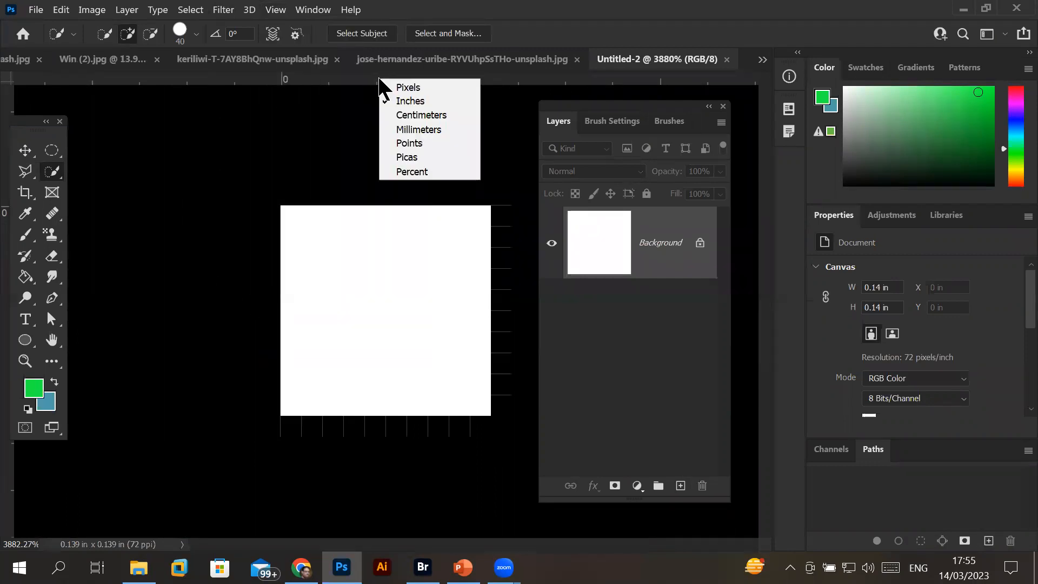
{"action": "left_click", "coordinate": [425, 87]}
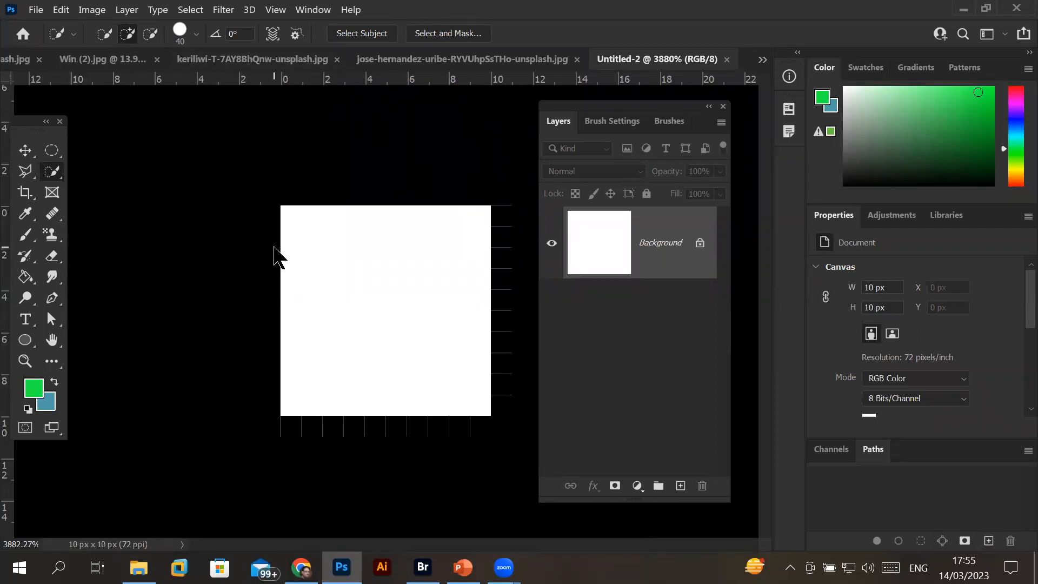
{"action": "key", "text": "bracketleft"}
{"action": "key", "text": "bracketleft"}
{"action": "key", "text": "bracketleft"}
{"action": "key", "text": "bracketleft"}
Select the canvas's leftmost one-pixel column with the Single Column Marquee and fill it with the default black foreground colour
{"action": "left_click", "coordinate": [50, 153]}
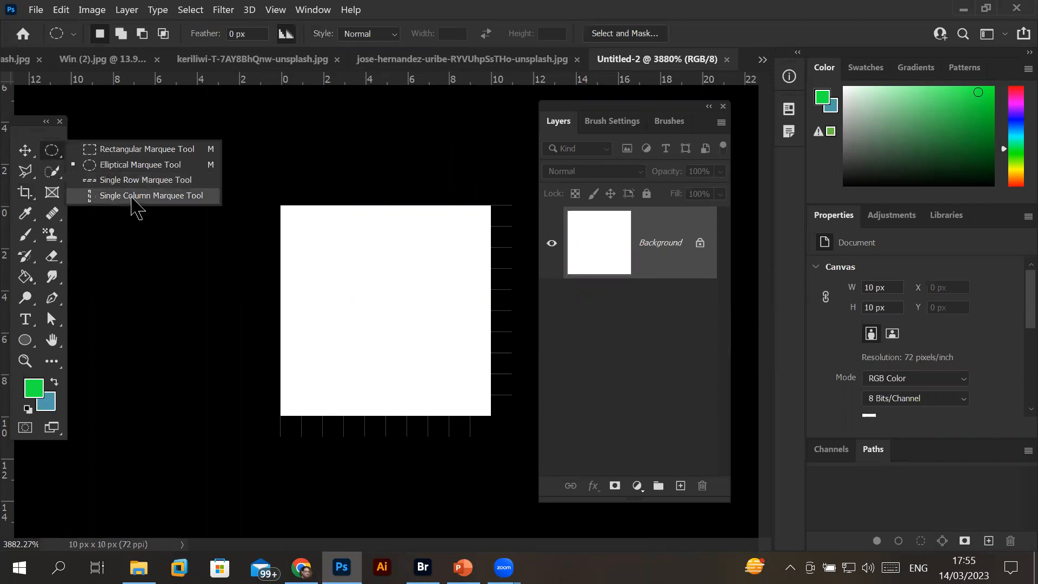
{"action": "left_click", "coordinate": [134, 196]}
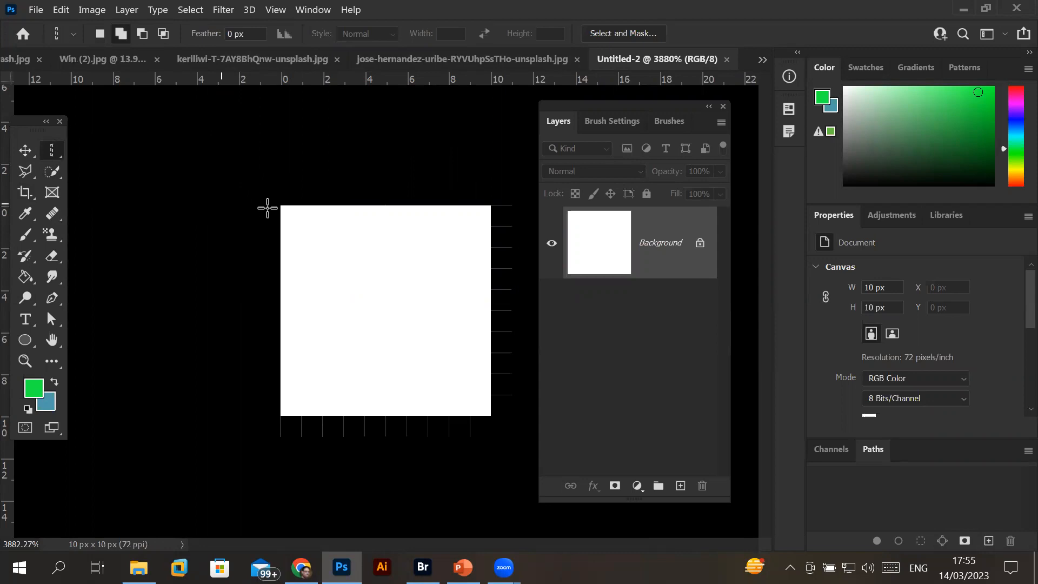
{"action": "left_click", "coordinate": [290, 207]}
{"action": "left_click", "coordinate": [27, 409]}
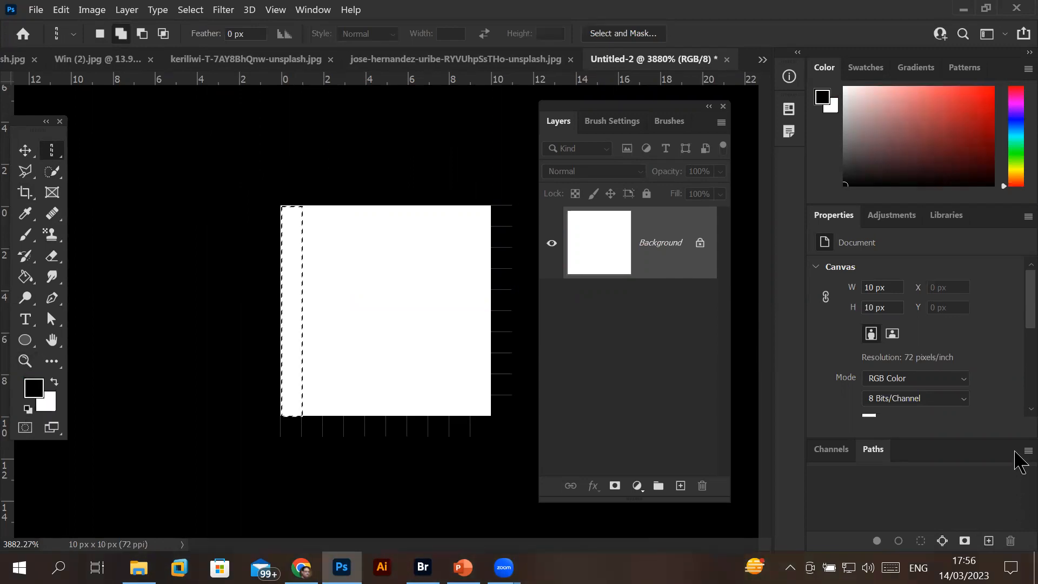
{"action": "key", "text": "alt+BackSpace"}
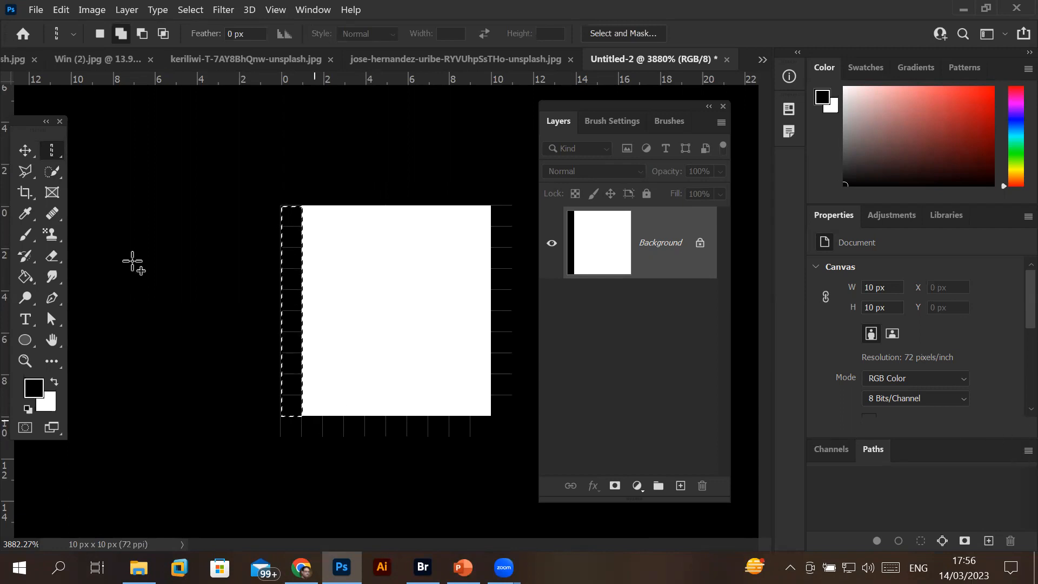
Select the canvas's bottom pixel row with the Single Row Marquee, fill it with black and deselect it
{"action": "right_click", "coordinate": [52, 152]}
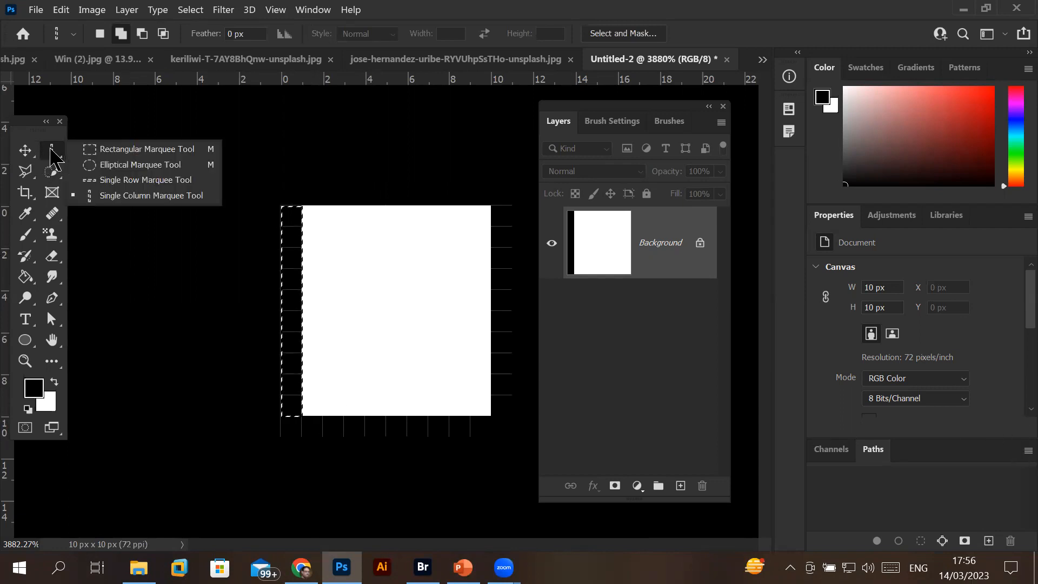
{"action": "left_click", "coordinate": [99, 185]}
{"action": "left_click", "coordinate": [290, 433]}
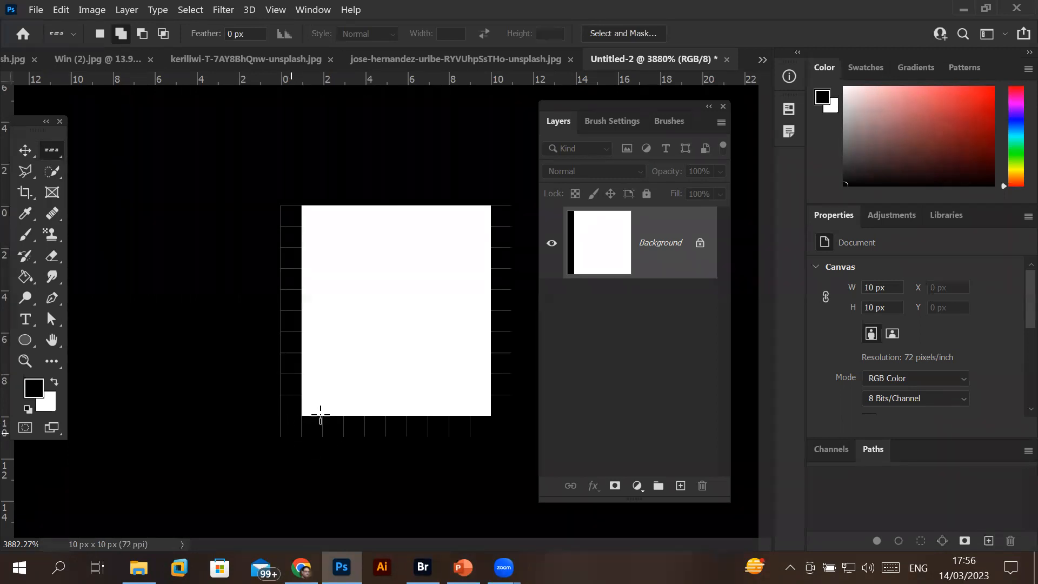
{"action": "scroll", "coordinate": [320, 413], "scroll_direction": "down", "scroll_amount": 2}
{"action": "scroll", "coordinate": [320, 413], "scroll_direction": "up", "scroll_amount": 3}
{"action": "left_click", "coordinate": [272, 416]}
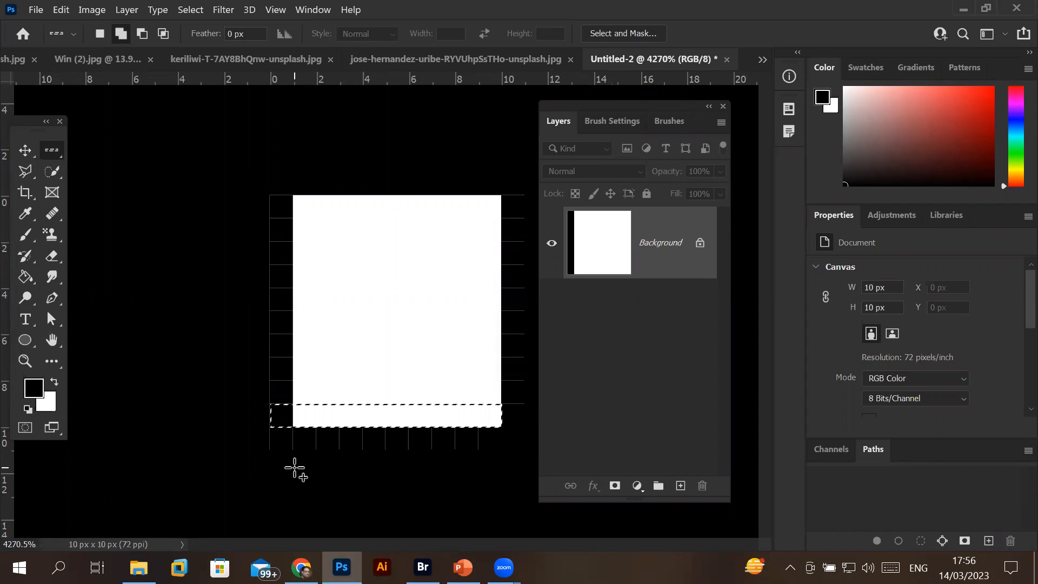
{"action": "key", "text": "alt+BackSpace"}
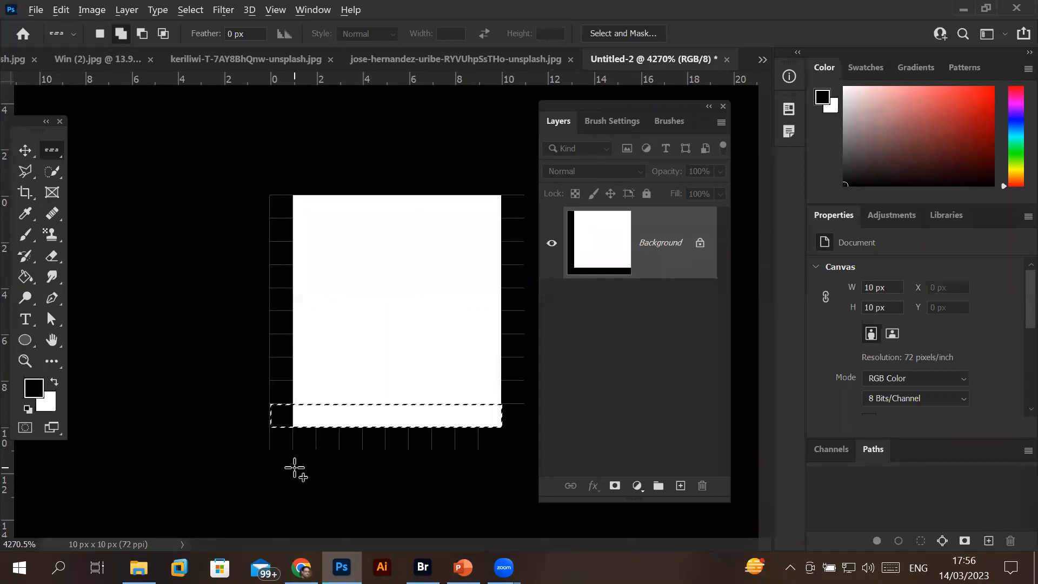
{"action": "scroll", "coordinate": [364, 304], "scroll_direction": "down", "scroll_amount": 2}
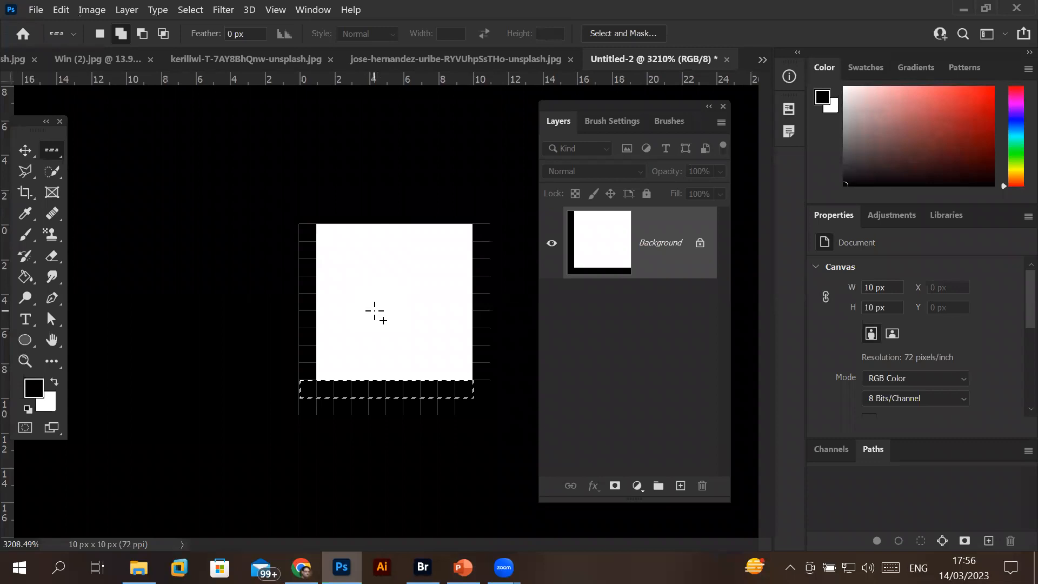
{"action": "scroll", "coordinate": [375, 311], "scroll_direction": "up", "scroll_amount": 2}
{"action": "key", "text": "ctrl+d"}
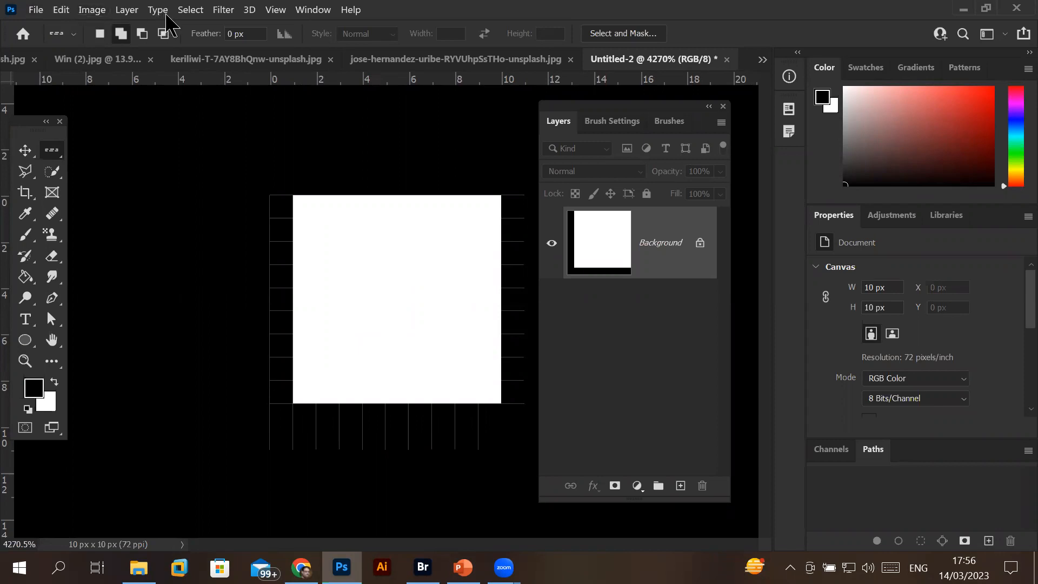
Select the whole canvas and define it as a pattern named "L pattern"
{"action": "left_click", "coordinate": [190, 11]}
{"action": "left_click", "coordinate": [219, 28]}
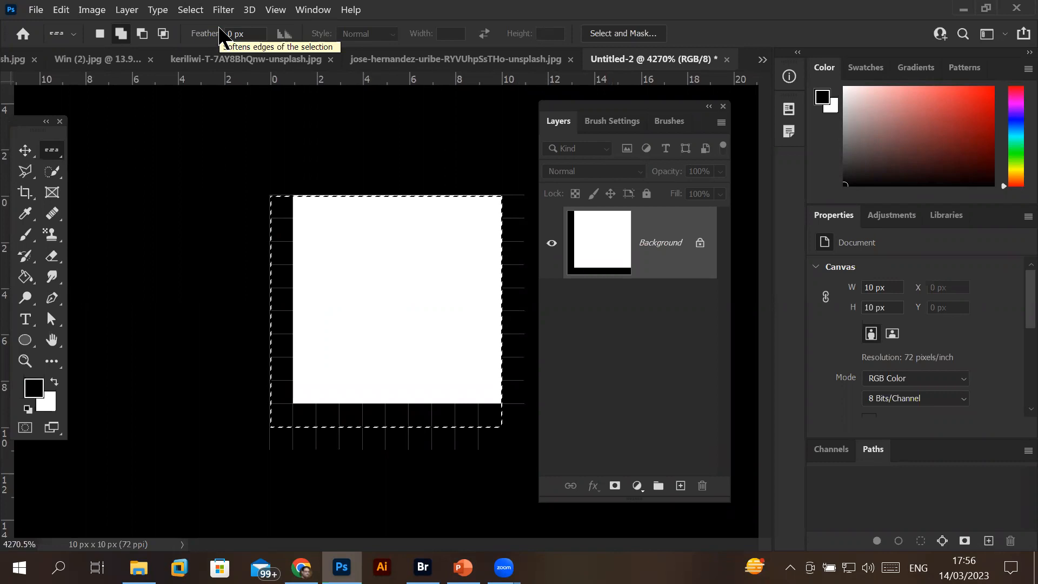
{"action": "left_click", "coordinate": [61, 11]}
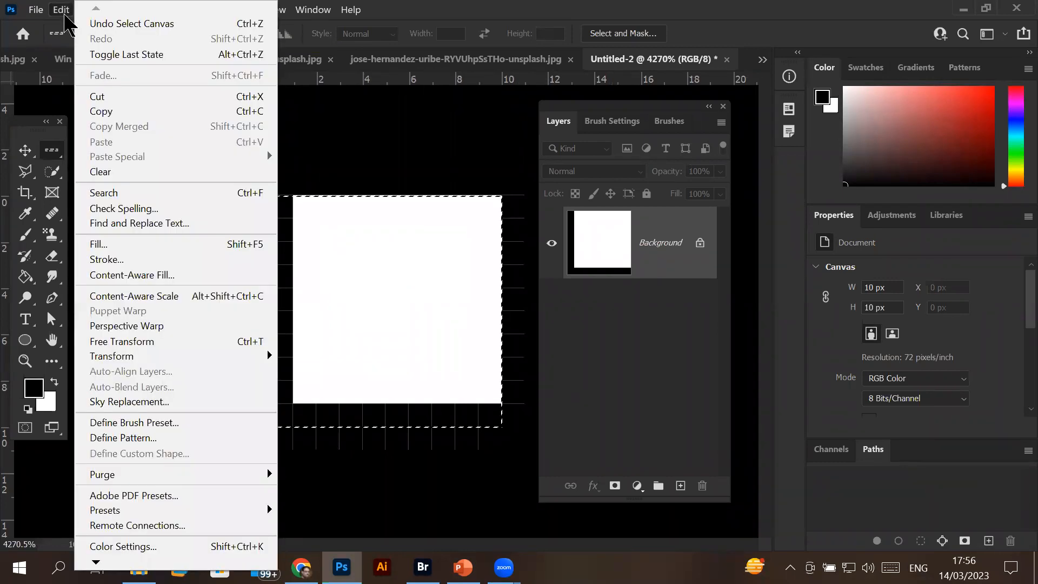
{"action": "left_click", "coordinate": [146, 439]}
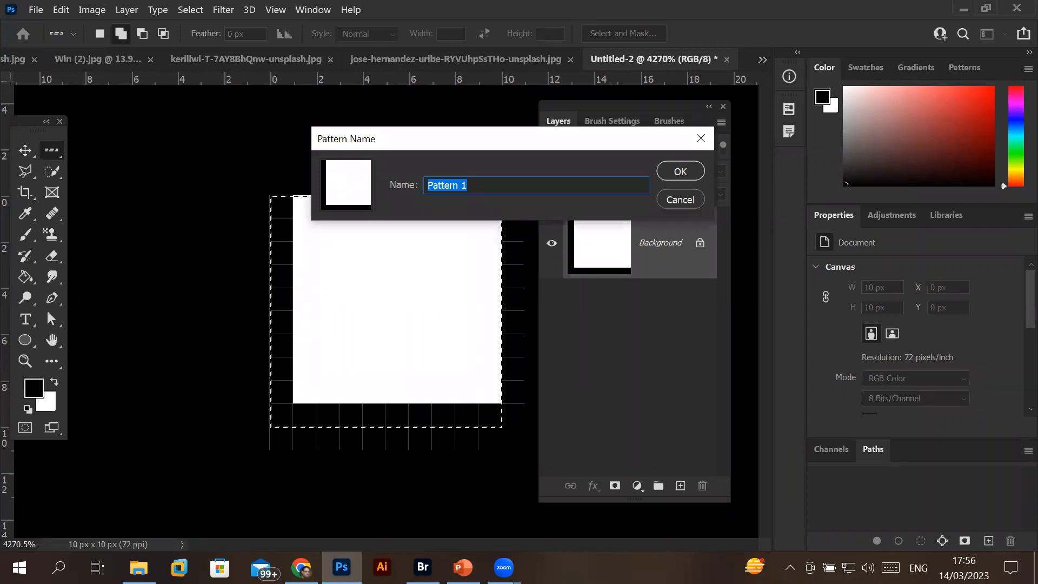
{"action": "type", "text": "L pat"}
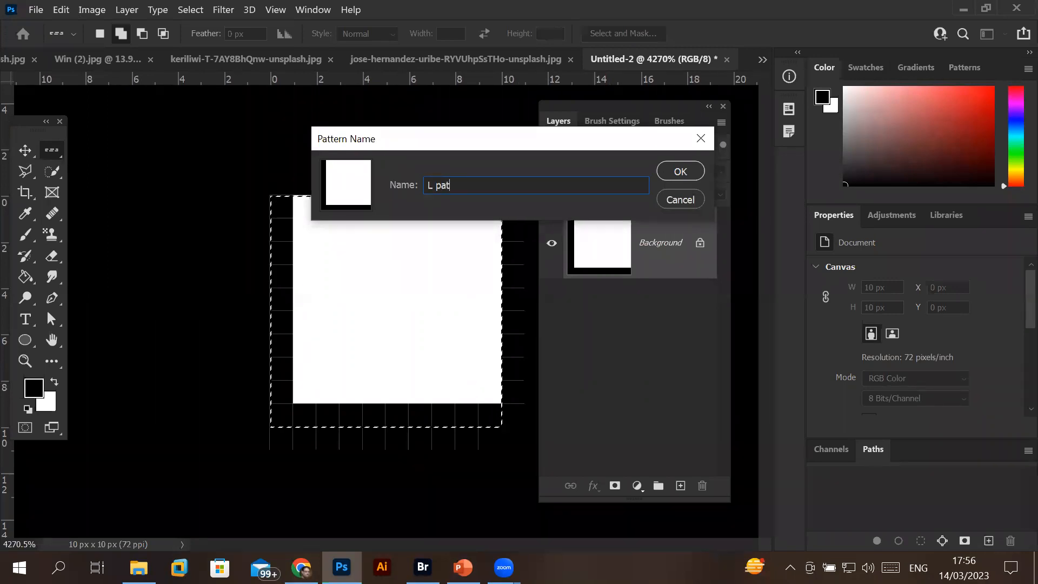
{"action": "type", "text": "tern"}
{"action": "left_click", "coordinate": [683, 172]}
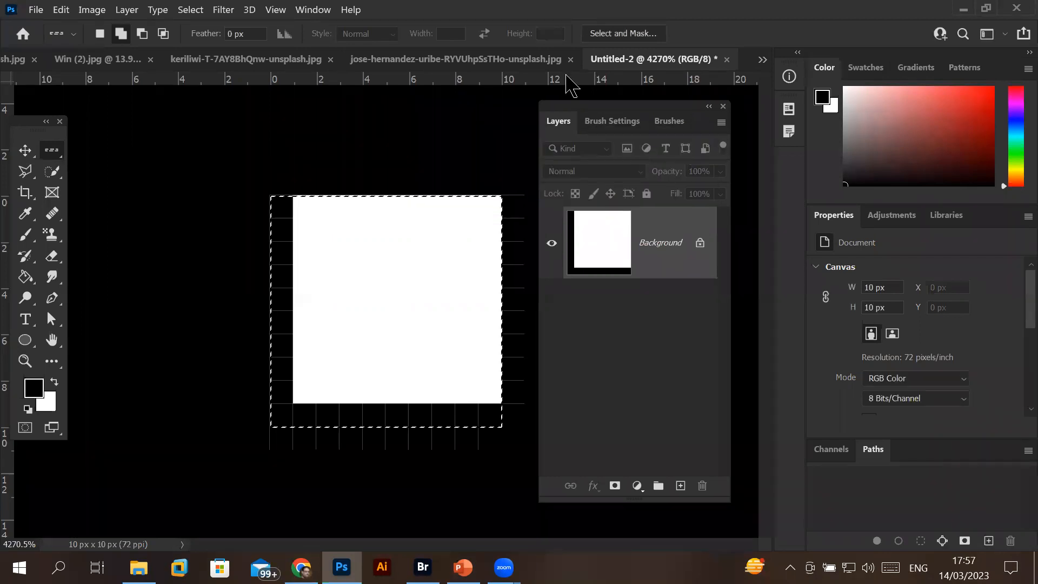
Switch to the T-shirt photo and replace the shirt's pattern fill with the custom "L pattern"
{"action": "left_click", "coordinate": [457, 61]}
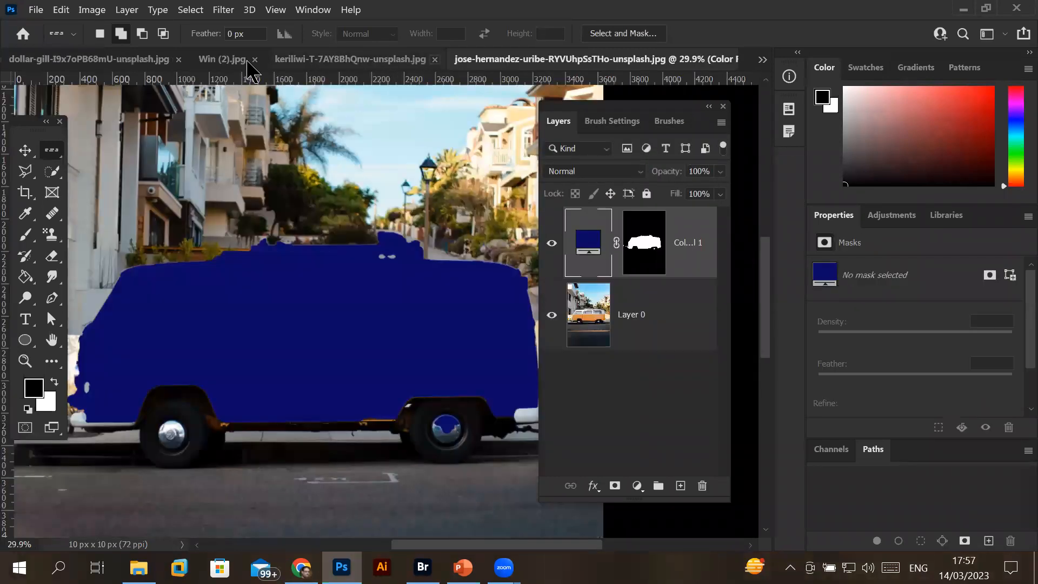
{"action": "left_click", "coordinate": [306, 60]}
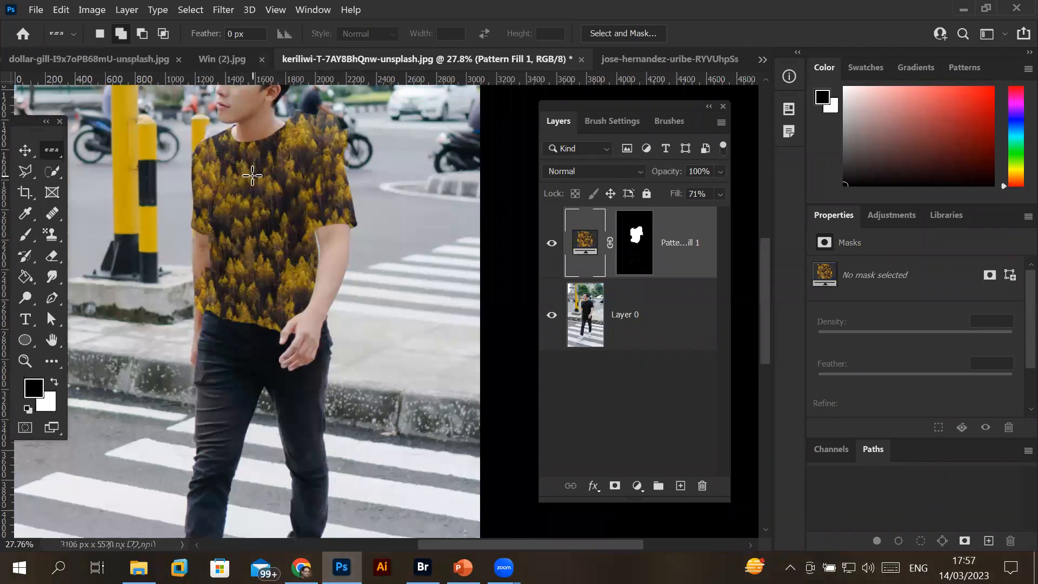
{"action": "scroll", "coordinate": [272, 162], "scroll_direction": "up", "scroll_amount": 5}
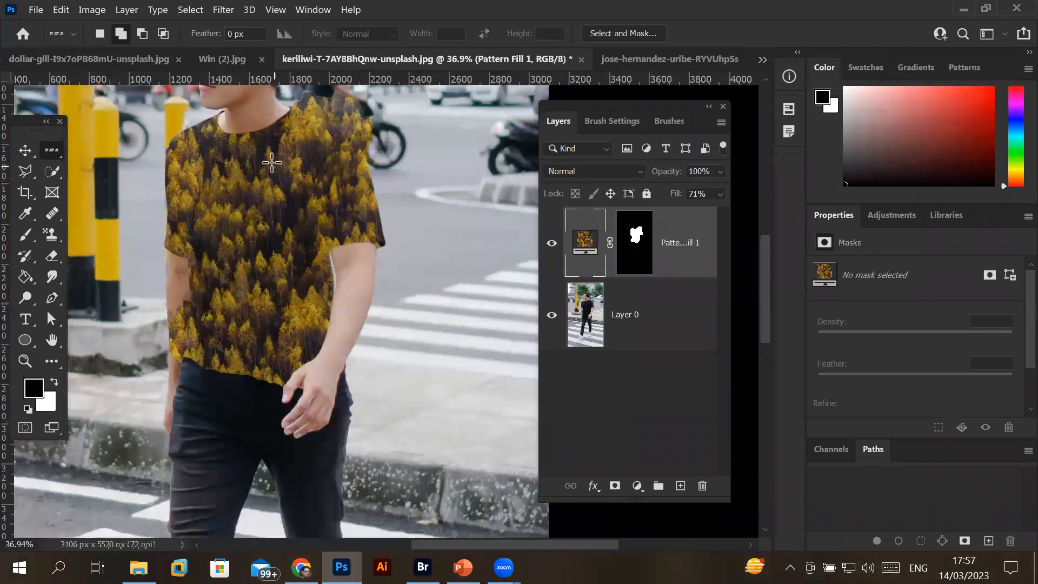
{"action": "scroll", "coordinate": [272, 162], "scroll_direction": "down", "scroll_amount": 4}
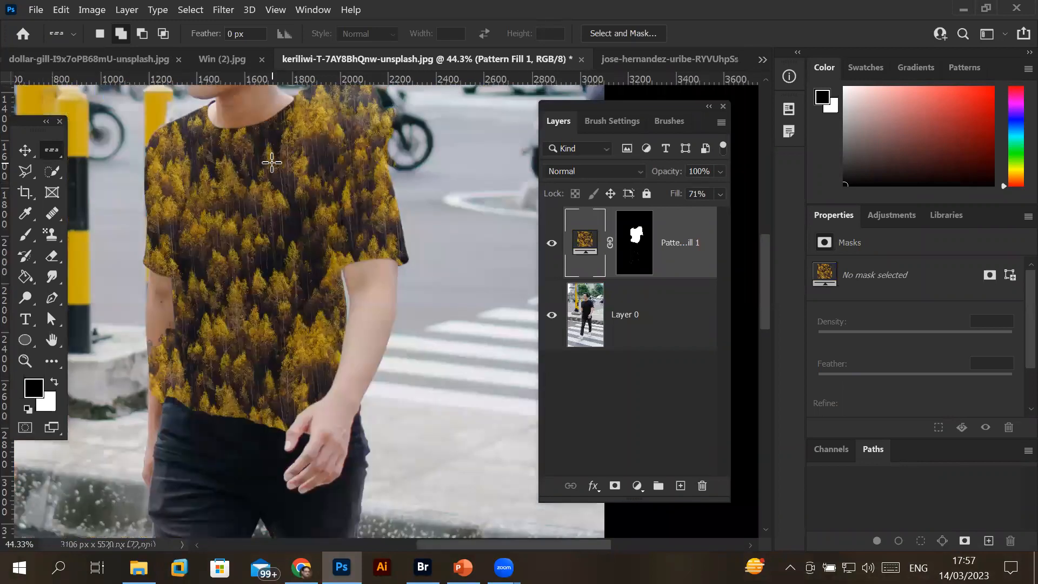
{"action": "double_click", "coordinate": [586, 243]}
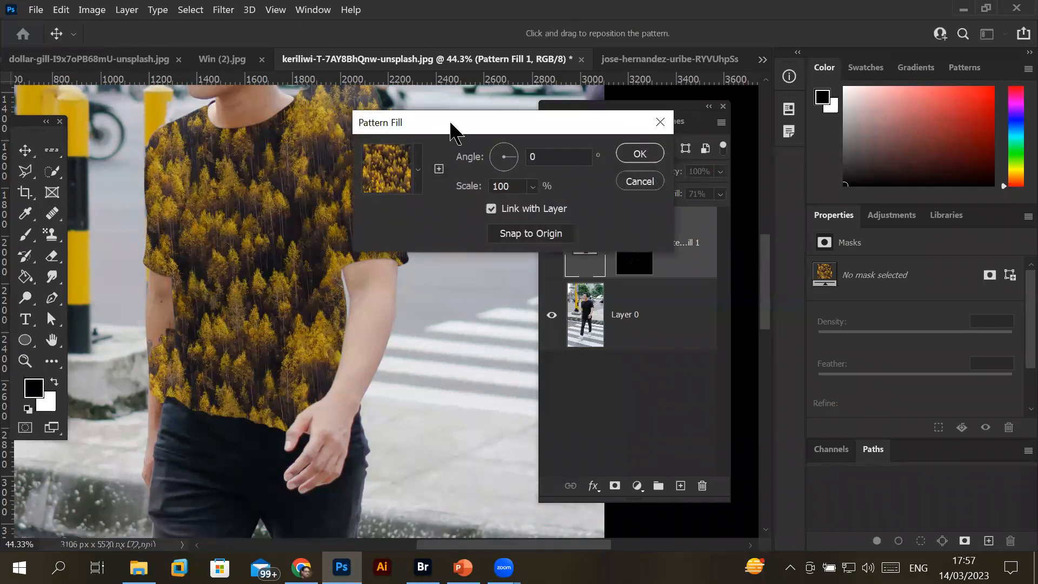
{"action": "left_click_drag", "start_coordinate": [450, 129], "coordinate": [605, 123]}
{"action": "left_click", "coordinate": [574, 173]}
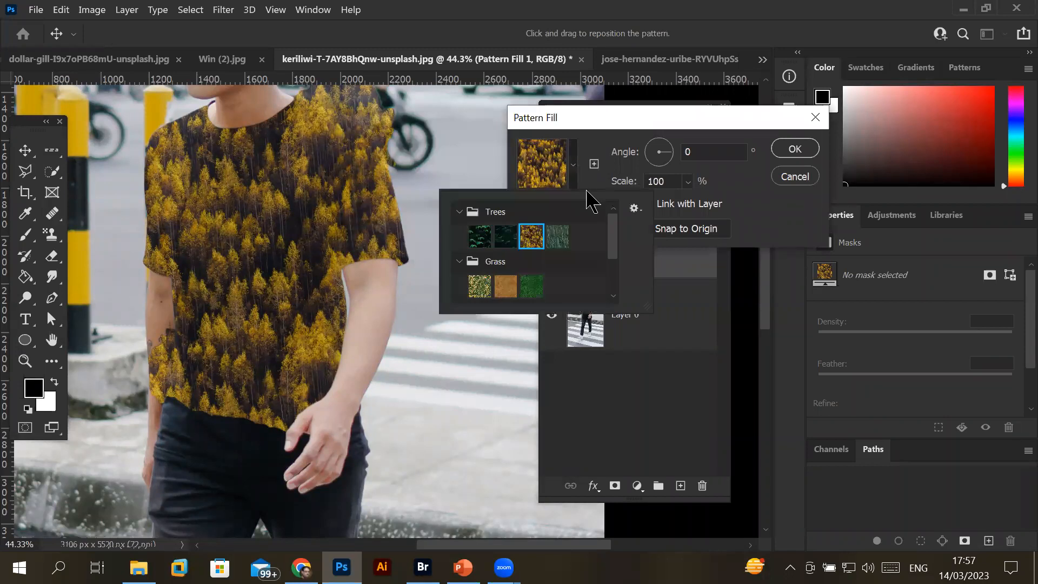
{"action": "left_click_drag", "start_coordinate": [614, 239], "coordinate": [630, 295]}
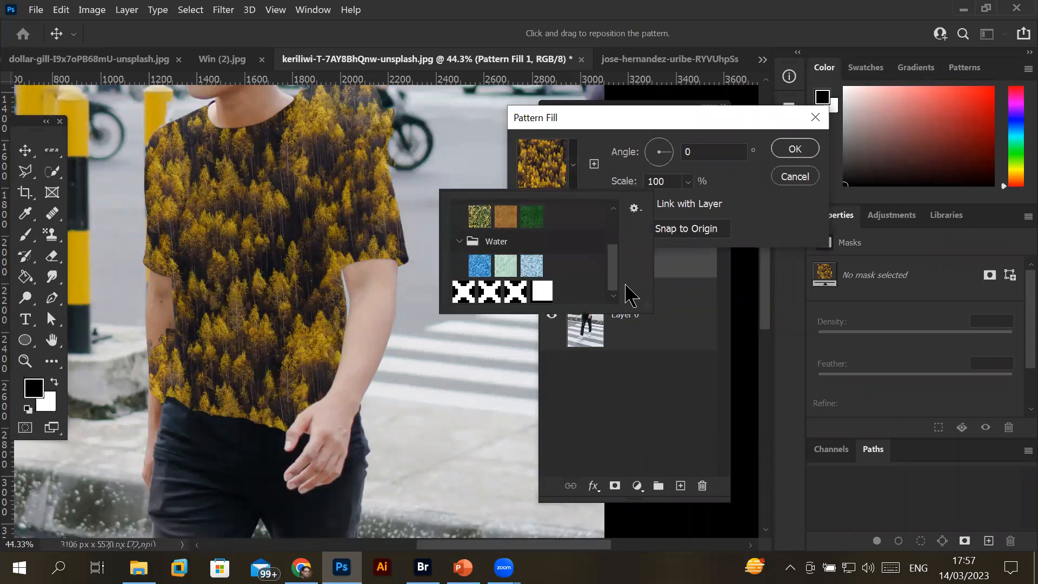
{"action": "left_click", "coordinate": [542, 292]}
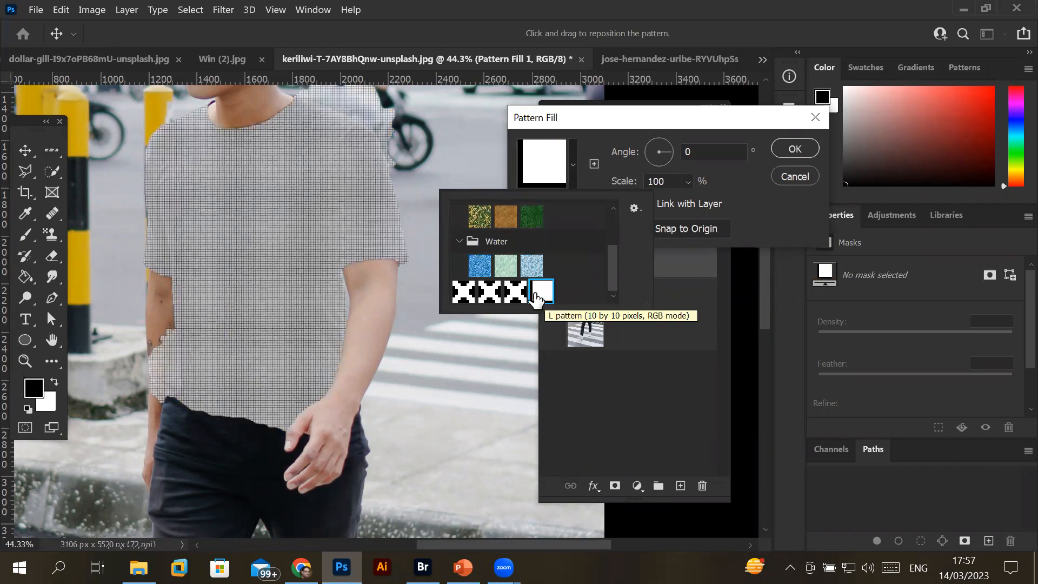
{"action": "left_click", "coordinate": [795, 149]}
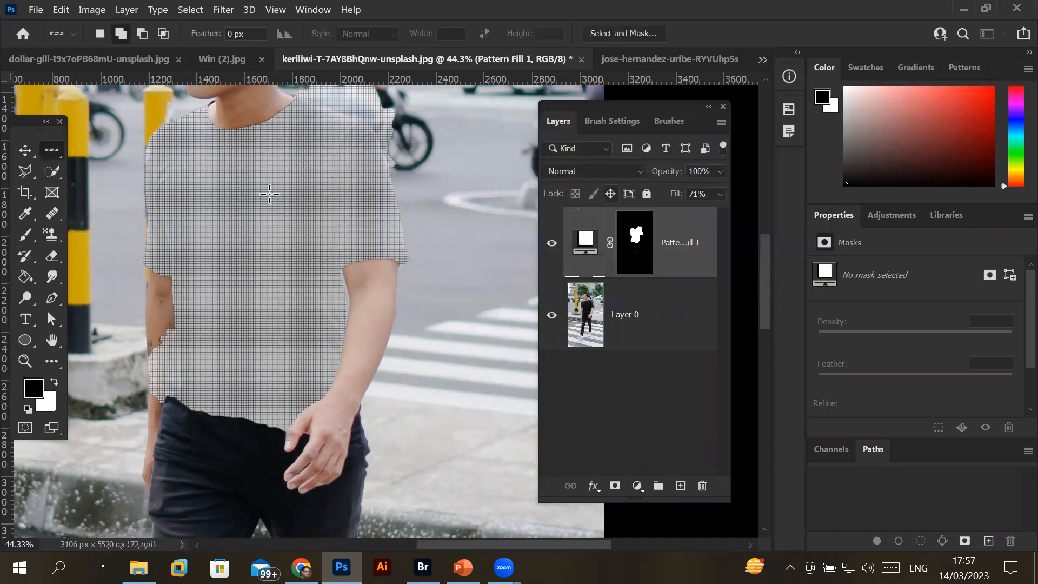
Examine how the L pattern tiles across the T-shirt, both at pixel level and over the whole shirt
{"action": "scroll", "coordinate": [269, 192], "scroll_direction": "up", "scroll_amount": 5}
{"action": "scroll", "coordinate": [269, 192], "scroll_direction": "up", "scroll_amount": 18}
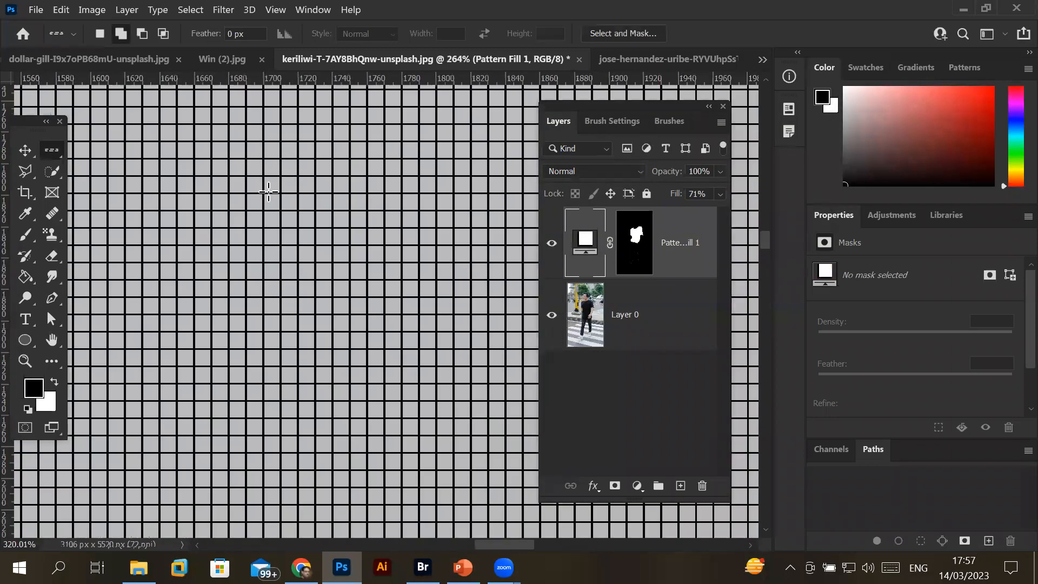
{"action": "scroll", "coordinate": [269, 192], "scroll_direction": "up", "scroll_amount": 9}
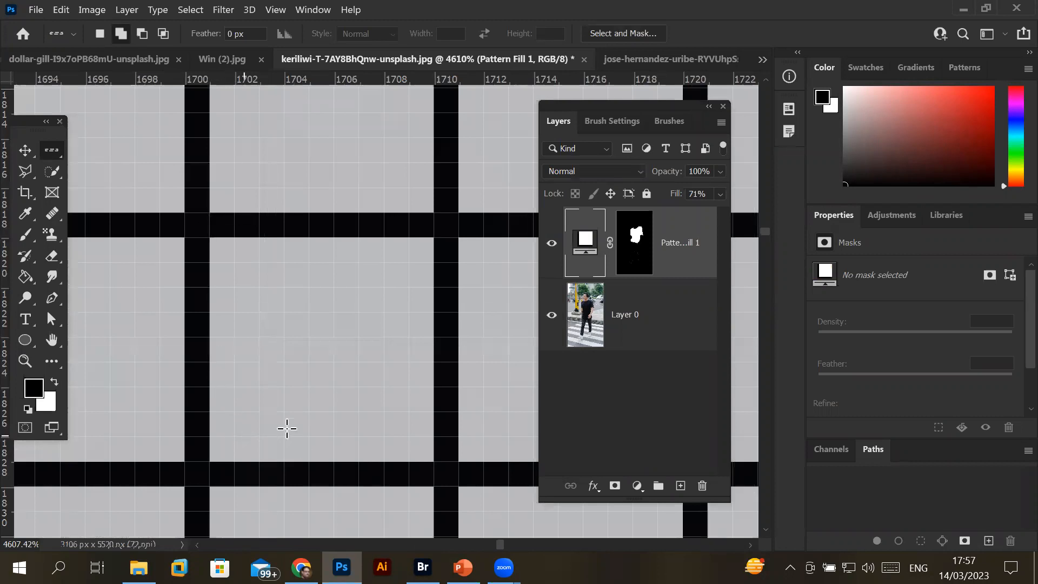
{"action": "scroll", "coordinate": [269, 226], "scroll_direction": "down", "scroll_amount": 3}
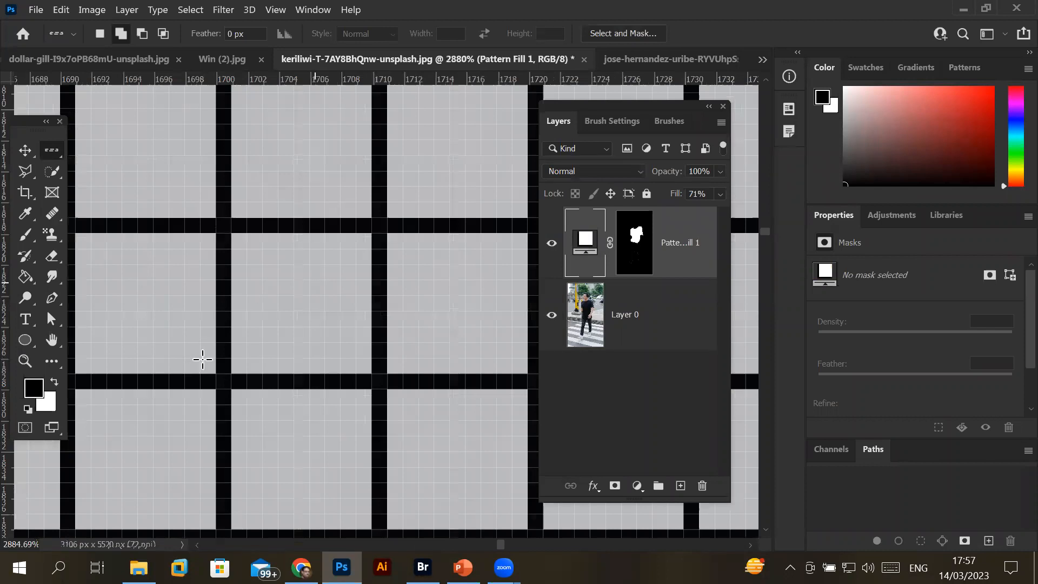
{"action": "scroll", "coordinate": [230, 246], "scroll_direction": "down", "scroll_amount": 5}
{"action": "scroll", "coordinate": [234, 252], "scroll_direction": "down", "scroll_amount": 10}
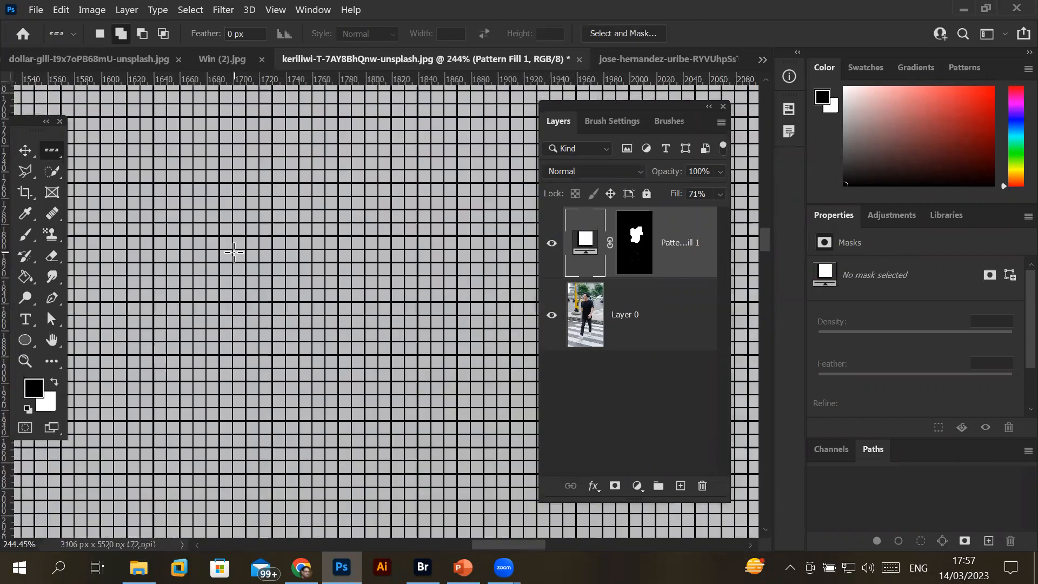
{"action": "scroll", "coordinate": [234, 252], "scroll_direction": "up", "scroll_amount": 4}
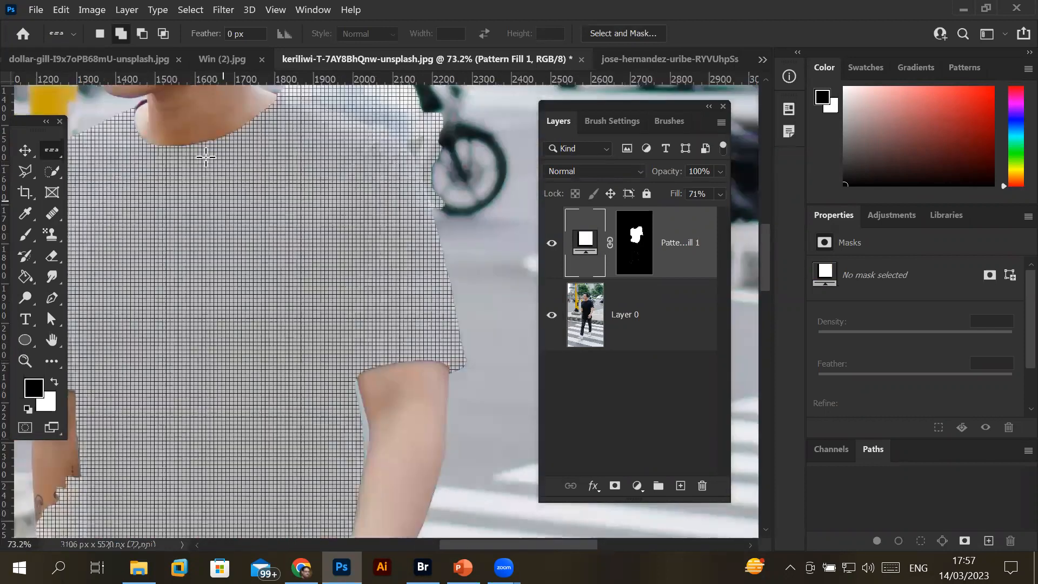
{"action": "scroll", "coordinate": [205, 157], "scroll_direction": "up", "scroll_amount": 10}
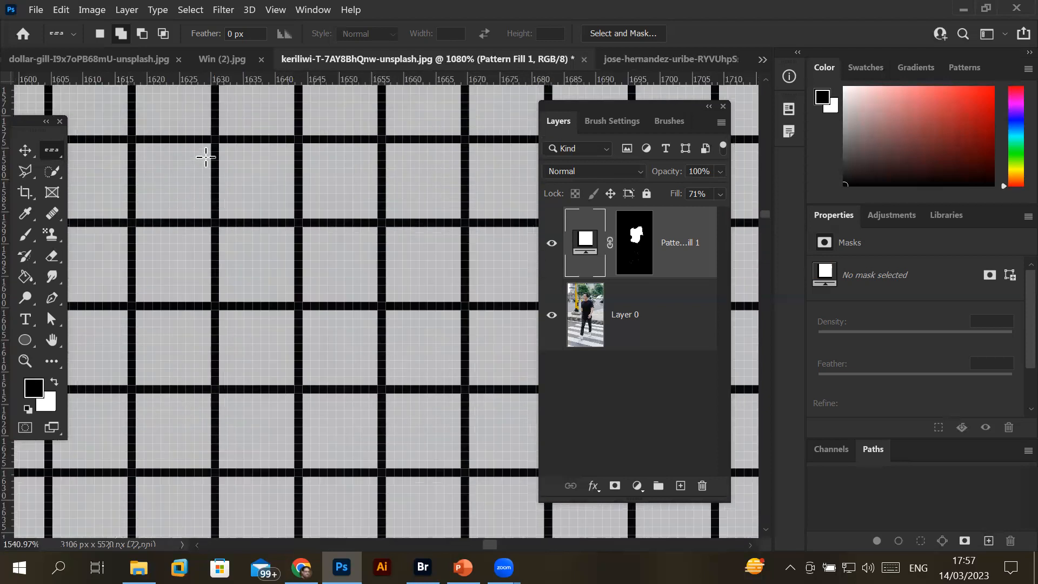
{"action": "scroll", "coordinate": [206, 157], "scroll_direction": "up", "scroll_amount": 2}
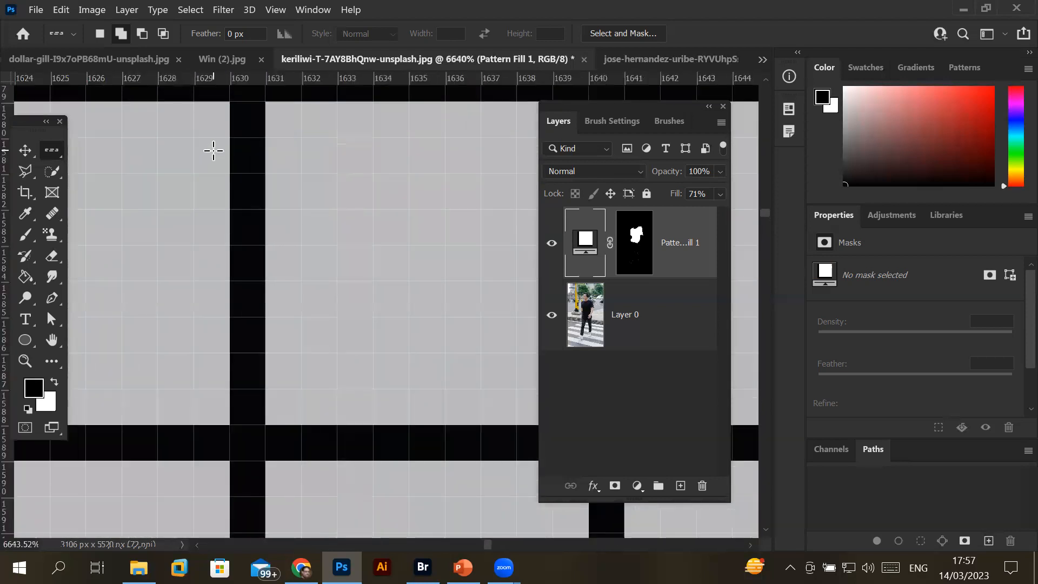
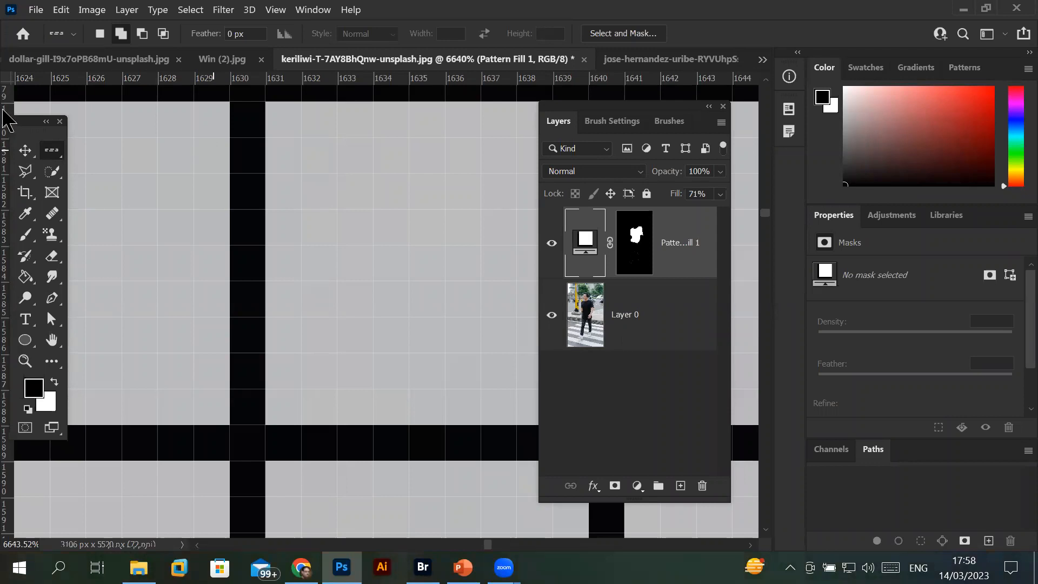
{"action": "scroll", "coordinate": [269, 229], "scroll_direction": "down", "scroll_amount": 3}
{"action": "scroll", "coordinate": [268, 228], "scroll_direction": "down", "scroll_amount": 4}
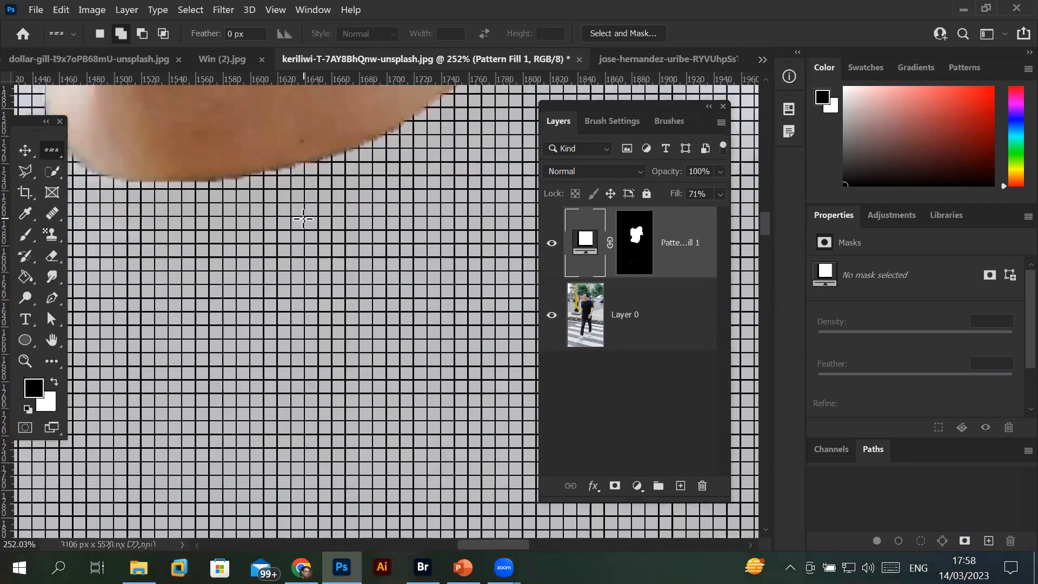
{"action": "scroll", "coordinate": [303, 219], "scroll_direction": "down", "scroll_amount": 3}
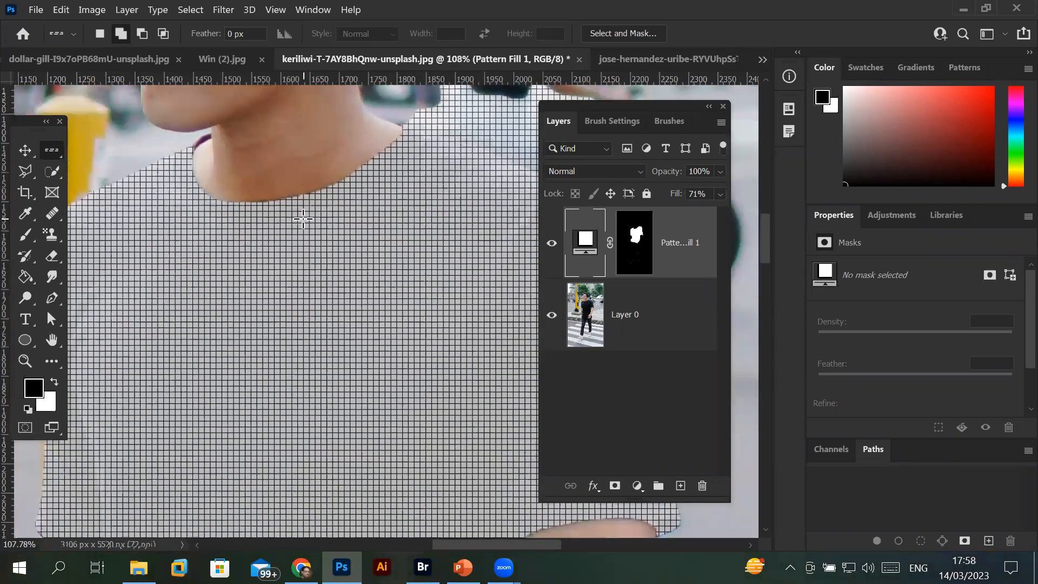
{"action": "scroll", "coordinate": [303, 219], "scroll_direction": "down", "scroll_amount": 3}
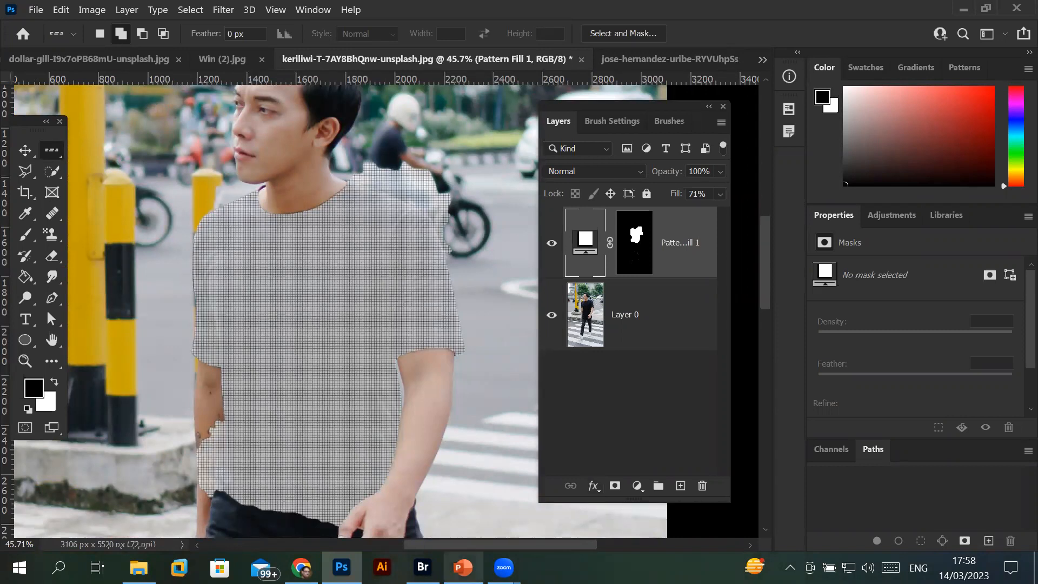
Switch to the PowerPoint presentation "3- PS Toolbox" and review the slides on layer locking and blending mode descriptions
{"action": "mouse_move", "coordinate": [463, 568]}
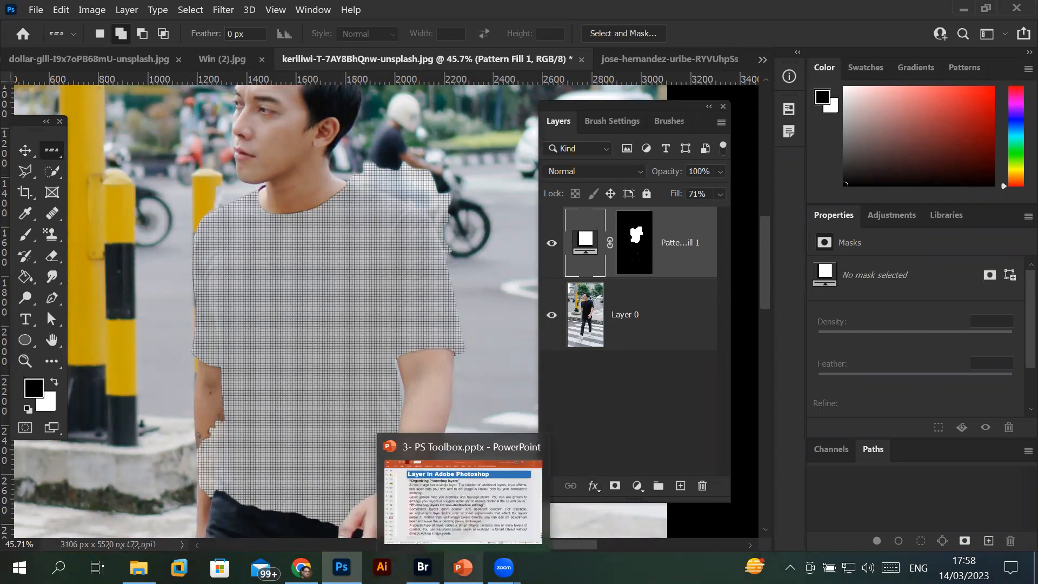
{"action": "left_click", "coordinate": [493, 492]}
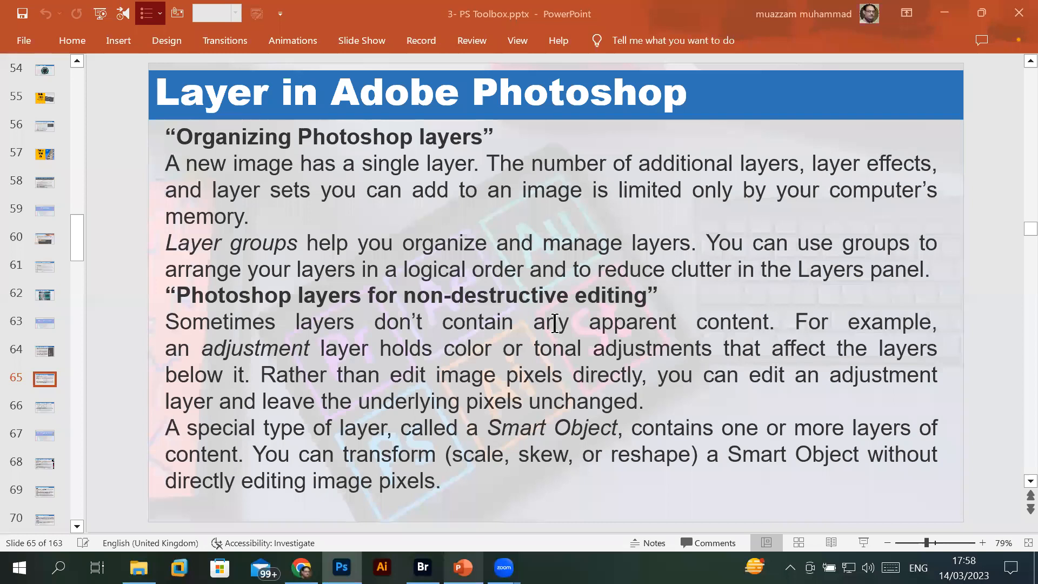
{"action": "scroll", "coordinate": [834, 227], "scroll_direction": "down", "scroll_amount": 1}
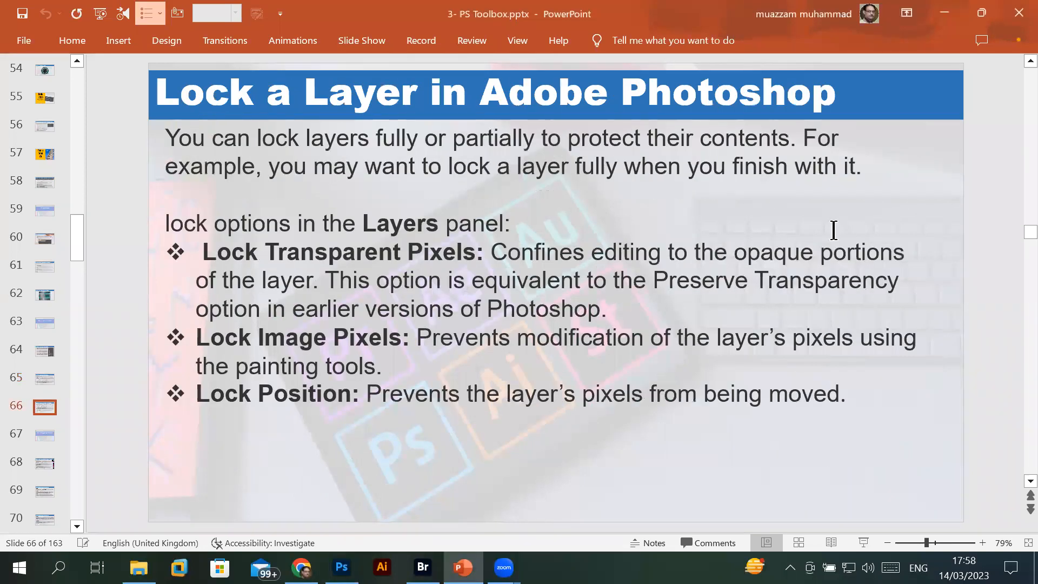
{"action": "scroll", "coordinate": [979, 158], "scroll_direction": "down", "scroll_amount": 2}
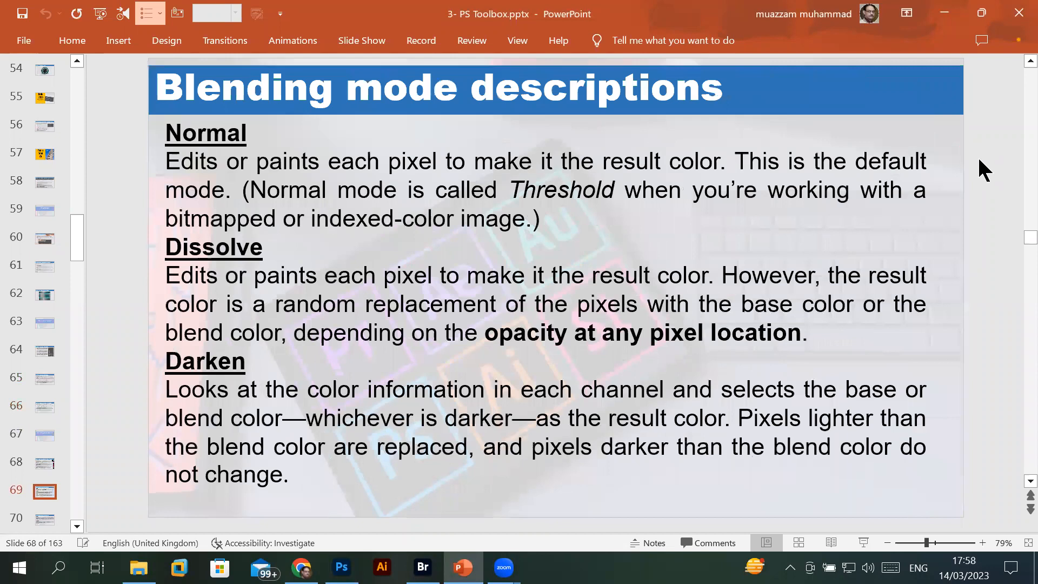
{"action": "scroll", "coordinate": [980, 162], "scroll_direction": "down", "scroll_amount": 1}
{"action": "scroll", "coordinate": [983, 170], "scroll_direction": "up", "scroll_amount": 1}
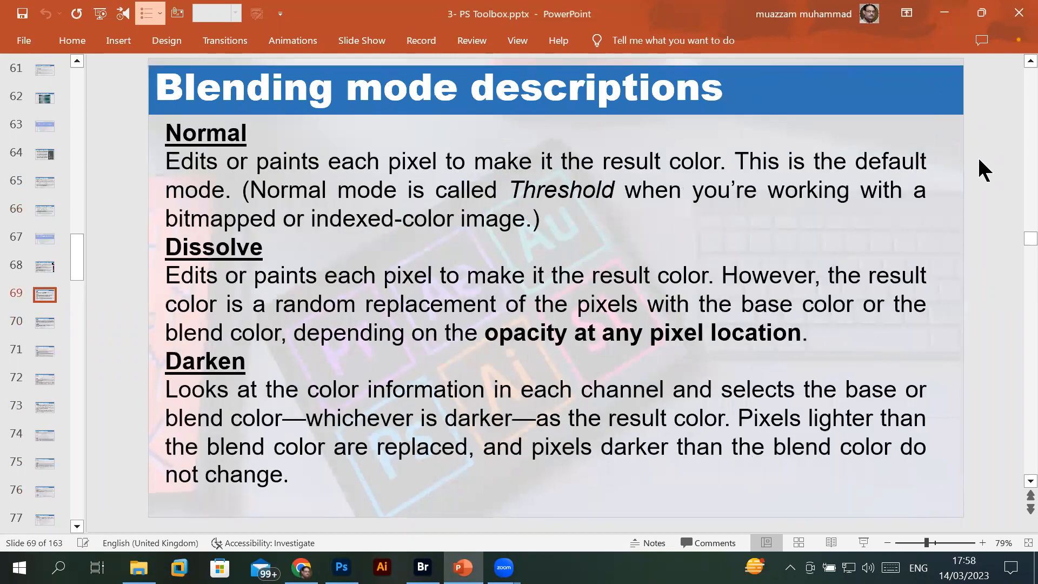
{"action": "scroll", "coordinate": [980, 159], "scroll_direction": "down", "scroll_amount": 1}
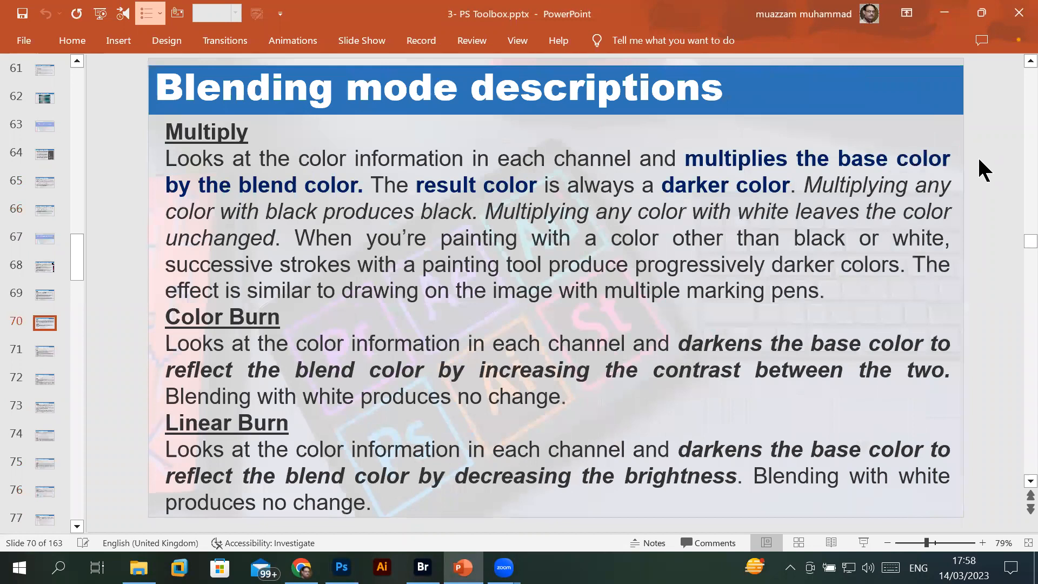
{"action": "scroll", "coordinate": [980, 170], "scroll_direction": "down", "scroll_amount": 2}
{"action": "scroll", "coordinate": [980, 170], "scroll_direction": "up", "scroll_amount": 2}
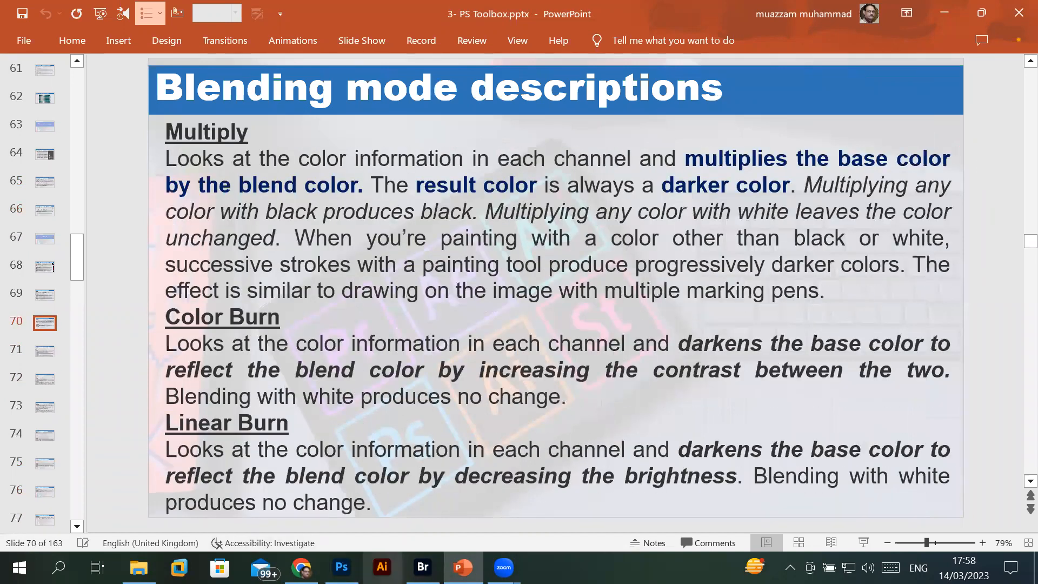
Return to Photoshop and look through the blending modes available for the T-shirt's pattern fill layer
{"action": "left_click", "coordinate": [341, 567]}
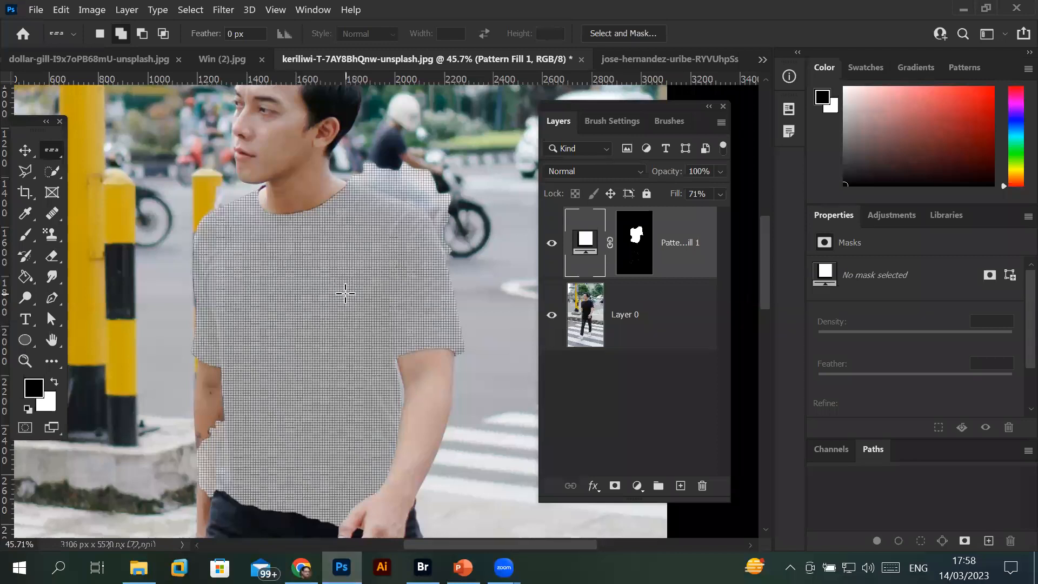
{"action": "left_click", "coordinate": [643, 172]}
{"action": "key", "text": "Escape"}
{"action": "left_click", "coordinate": [632, 172]}
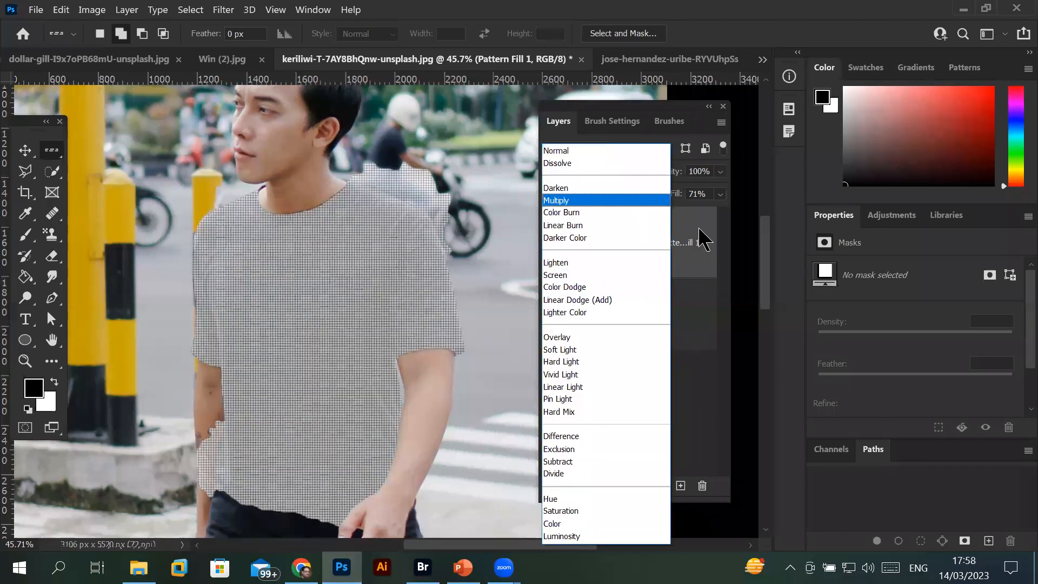
{"action": "key", "text": "Escape"}
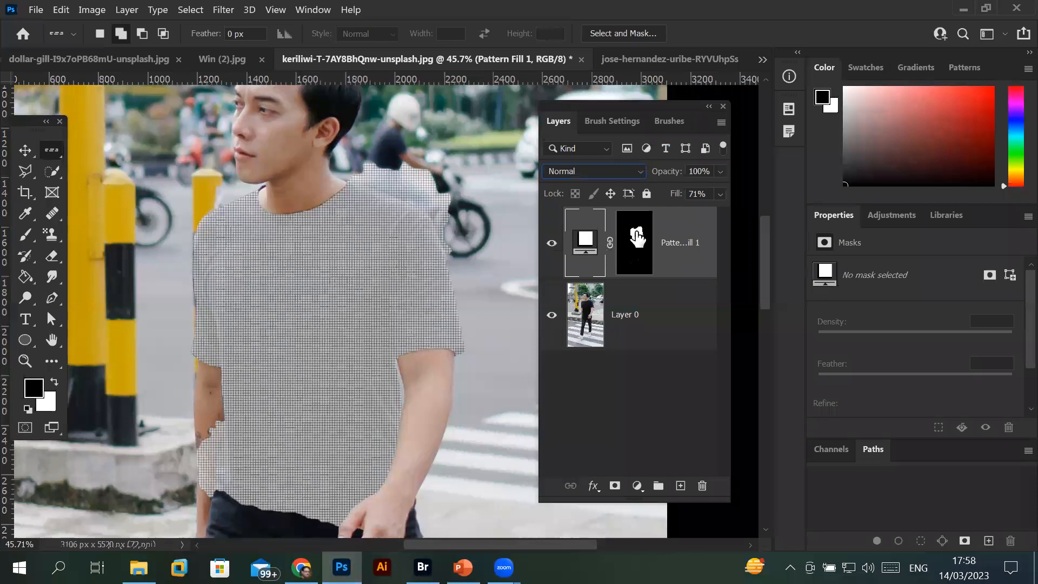
Replace the T-shirt fill layer's pattern with the dark green grass preset
{"action": "double_click", "coordinate": [622, 243]}
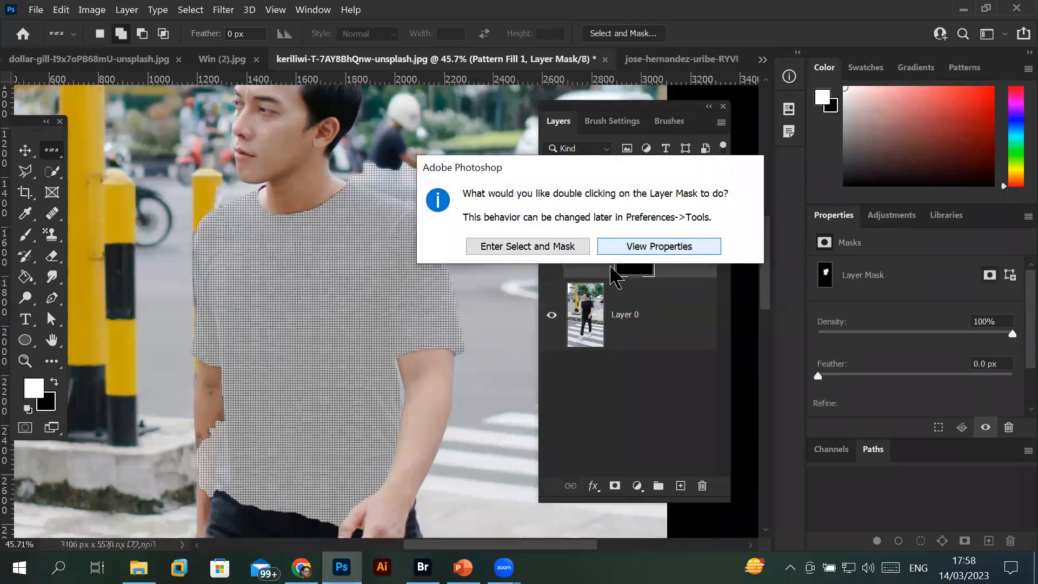
{"action": "left_click", "coordinate": [554, 246]}
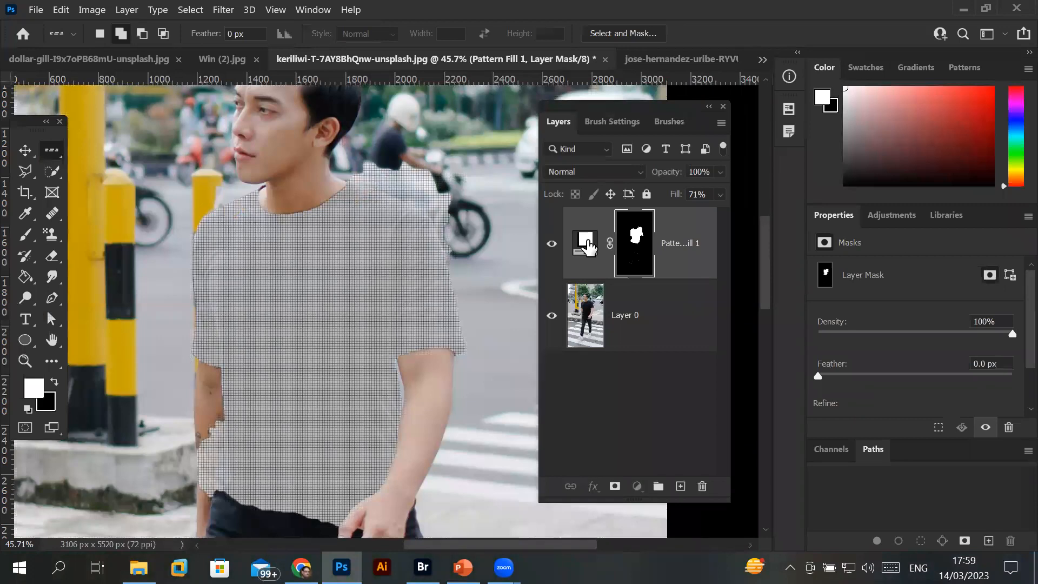
{"action": "left_click", "coordinate": [578, 244]}
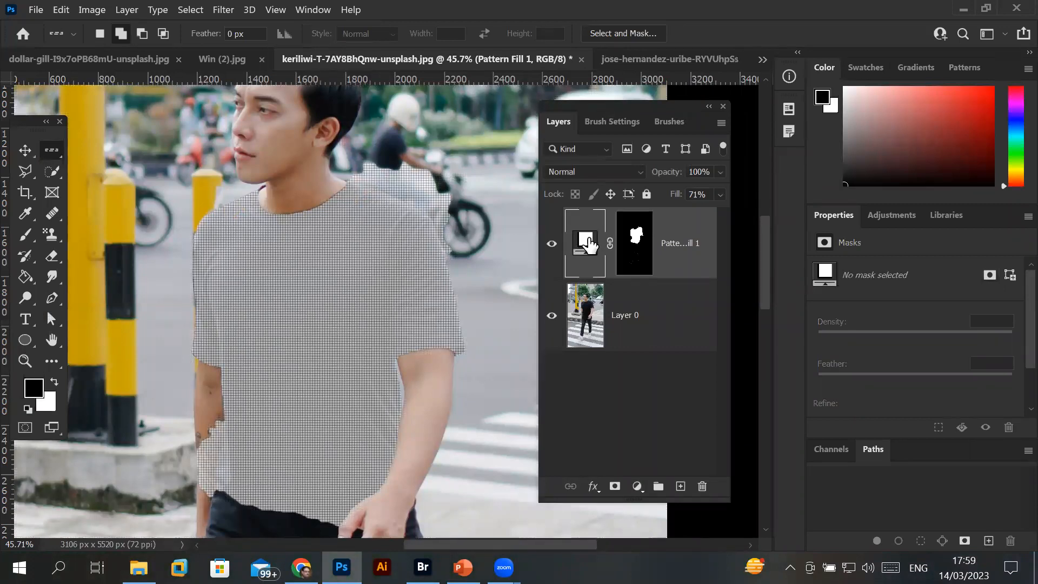
{"action": "double_click", "coordinate": [589, 244]}
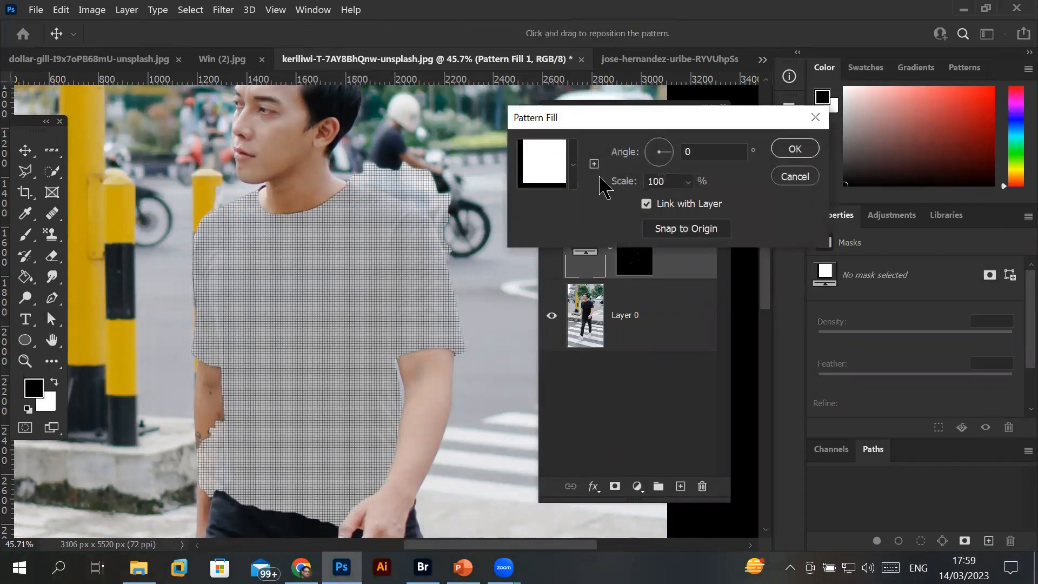
{"action": "left_click", "coordinate": [574, 165]}
{"action": "left_click", "coordinate": [531, 217]}
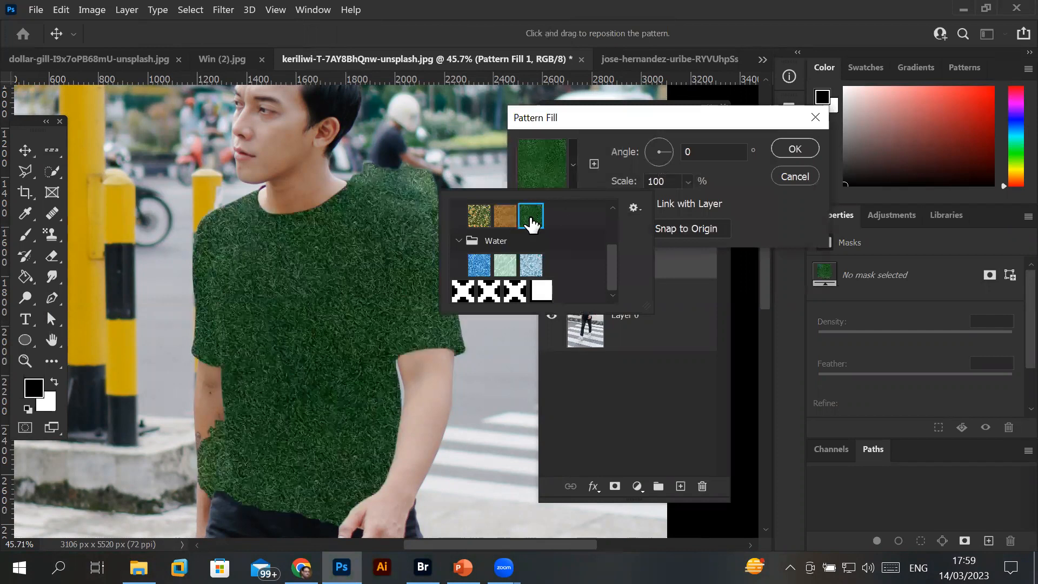
{"action": "left_click", "coordinate": [808, 153]}
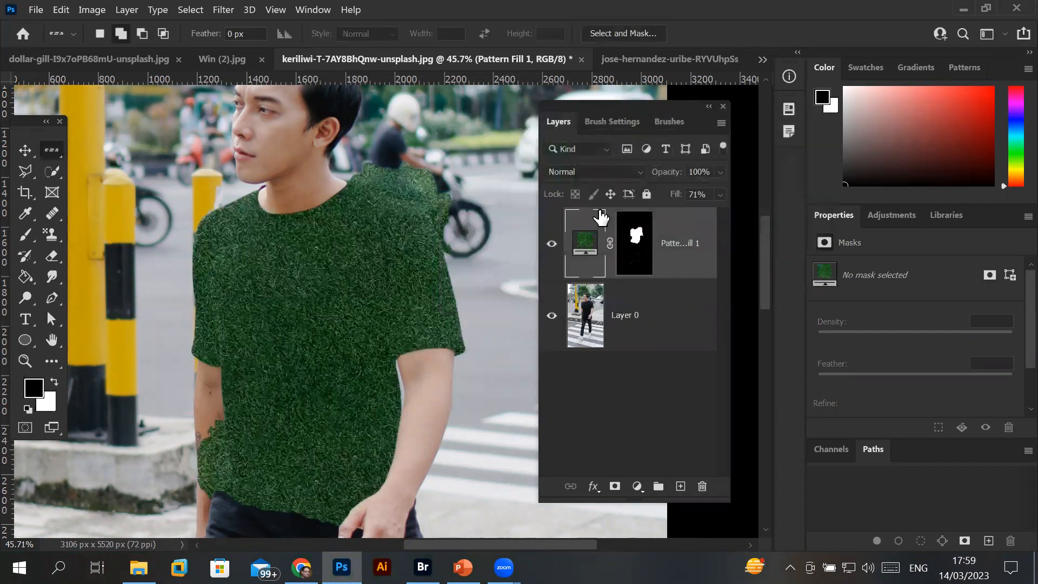
Try the blending modes from Dissolve through Luminosity one after another on the T-shirt's grass pattern fill layer
{"action": "left_click", "coordinate": [638, 173]}
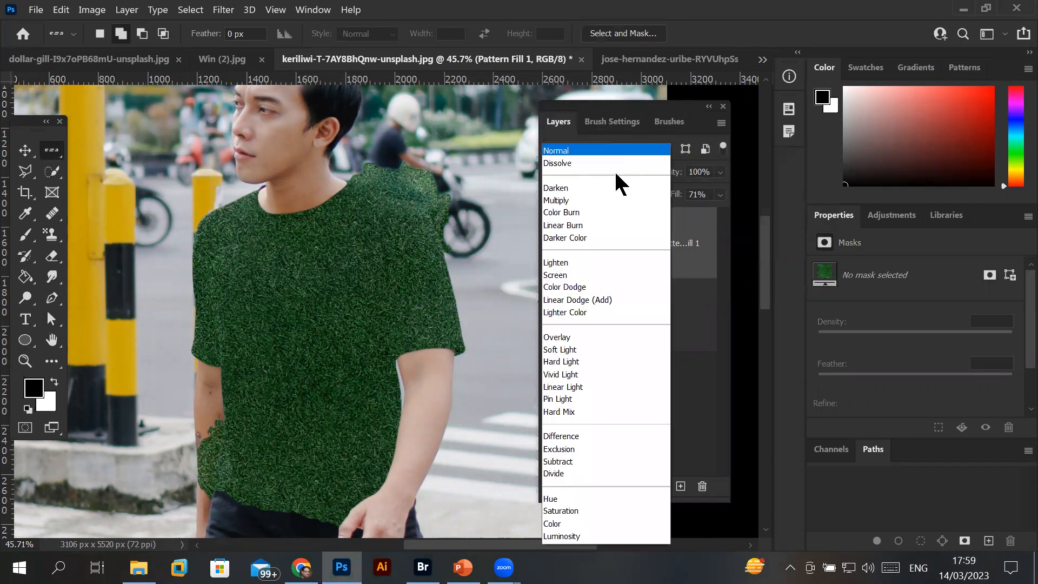
{"action": "left_click", "coordinate": [610, 161]}
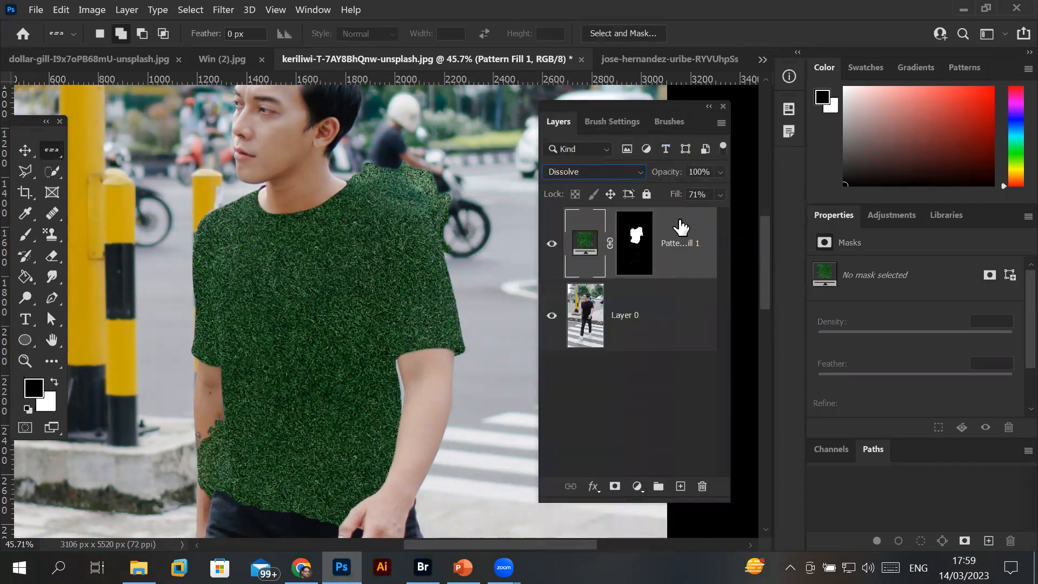
{"action": "key", "text": "Down"}
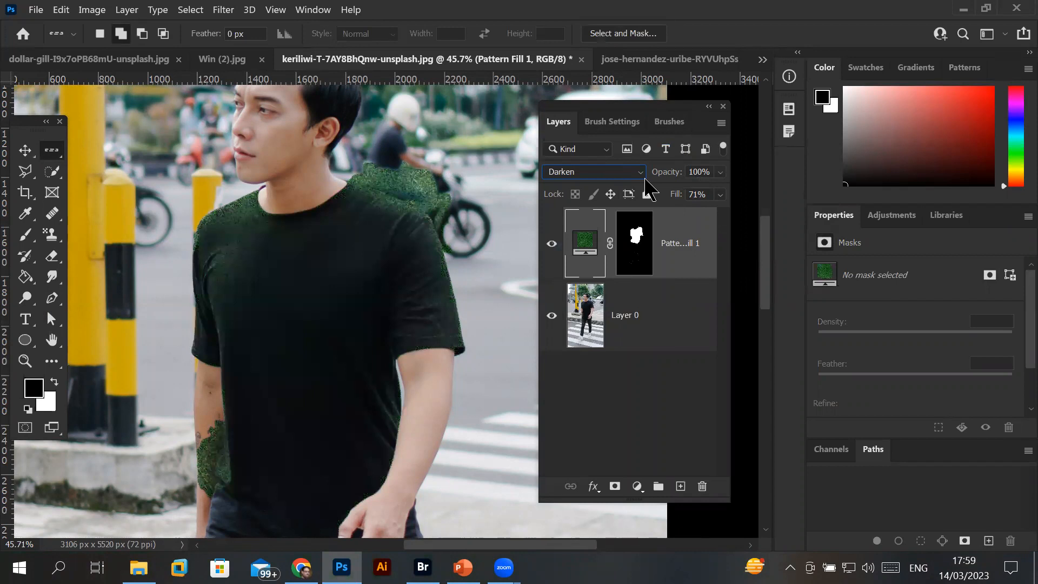
{"action": "key", "text": "Down"}
{"action": "key", "text": "Down"}
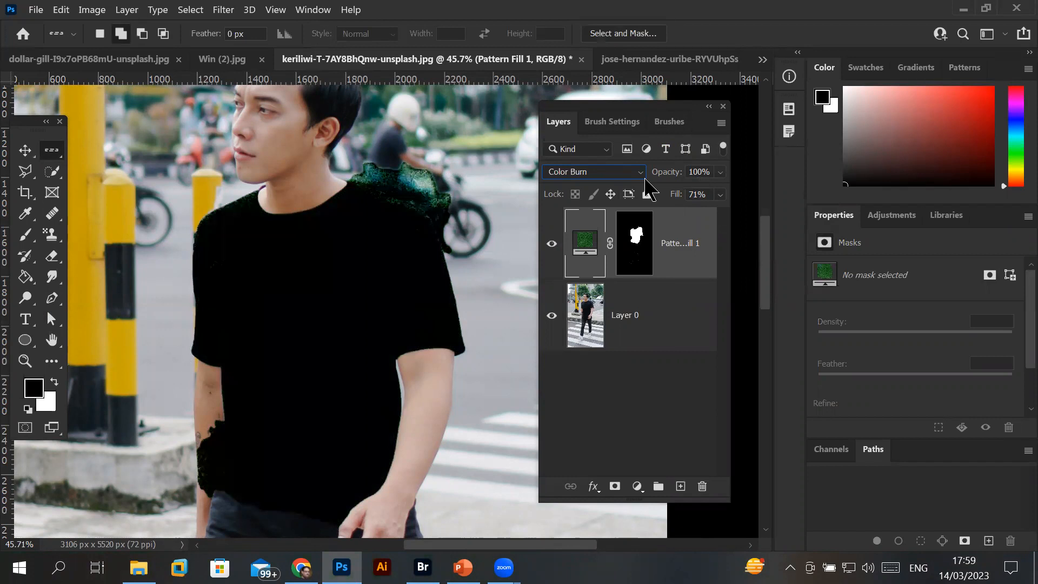
{"action": "key", "text": "Down"}
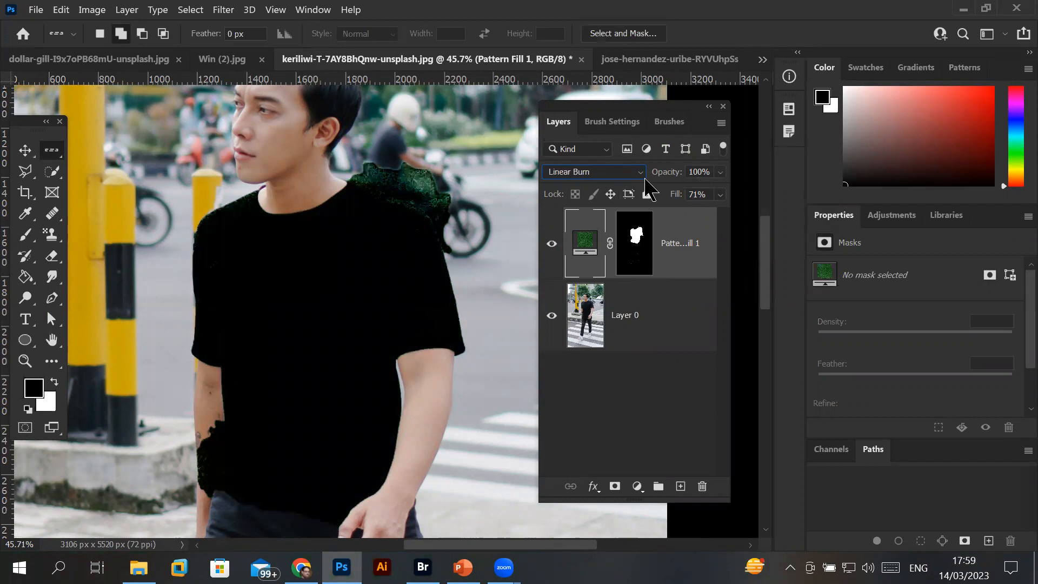
{"action": "key", "text": "Down"}
{"action": "key", "text": "Down"}
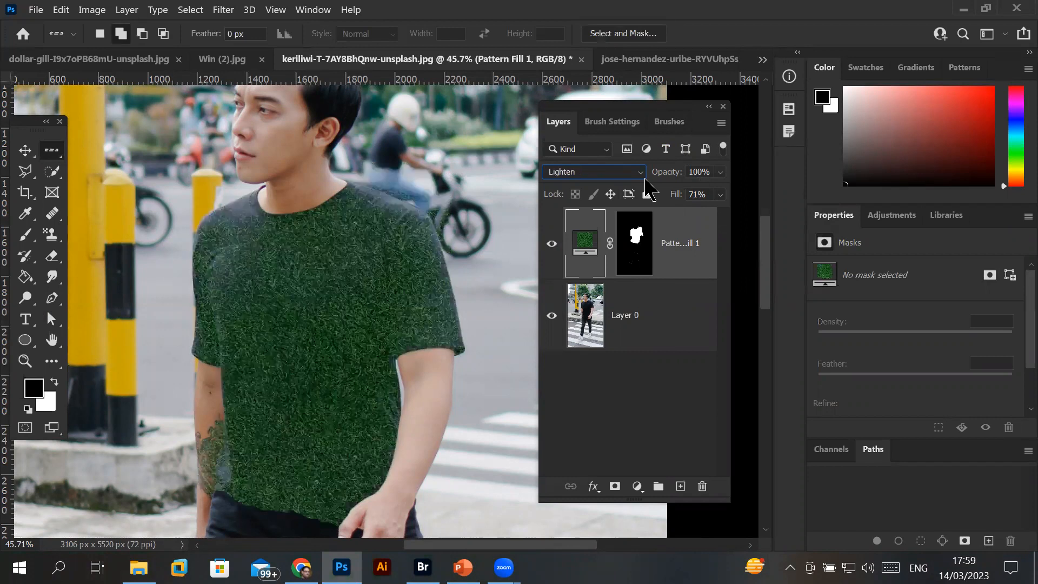
{"action": "key", "text": "Down"}
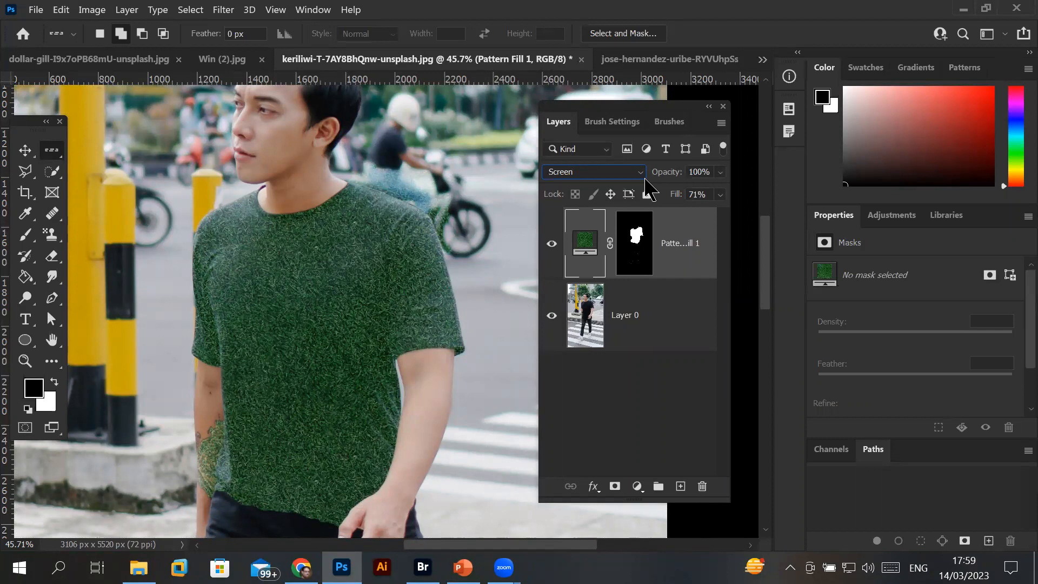
{"action": "key", "text": "Down"}
{"action": "key", "text": "Down"}
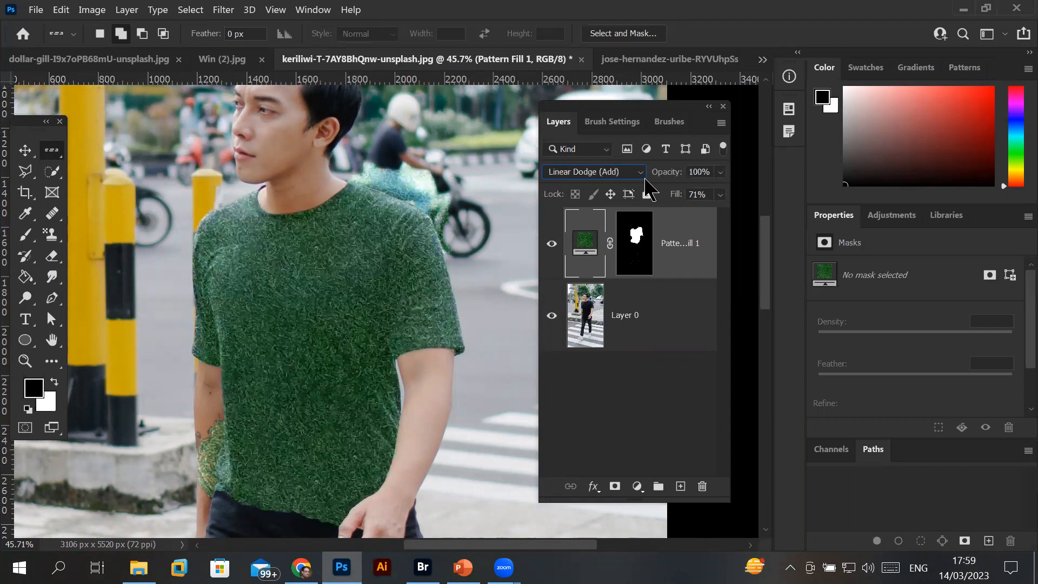
{"action": "key", "text": "Down"}
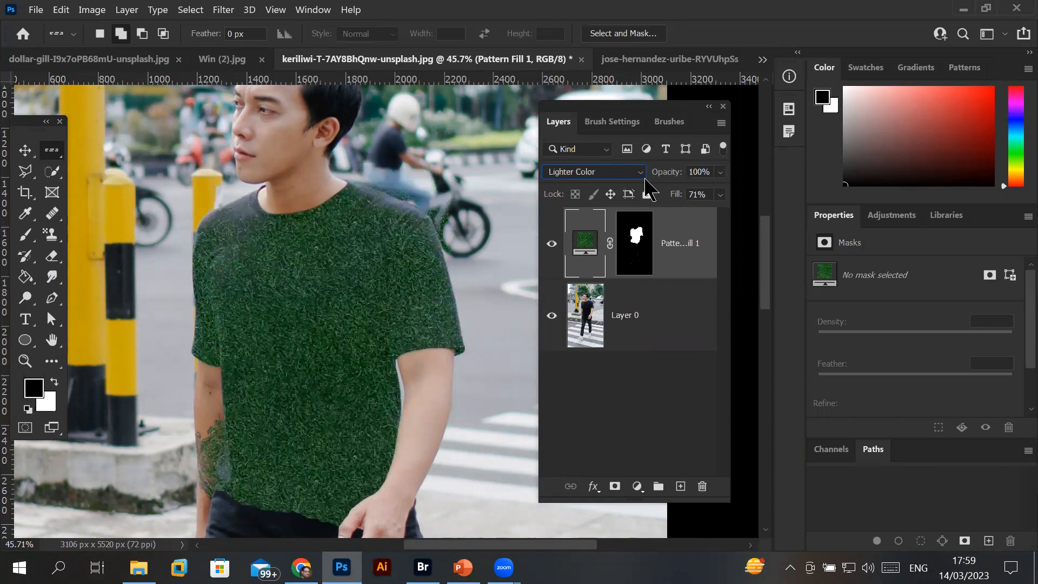
{"action": "key", "text": "Down"}
{"action": "key", "text": "Down"}
{"action": "key", "text": "Down"}
{"action": "key", "text": "Down"}
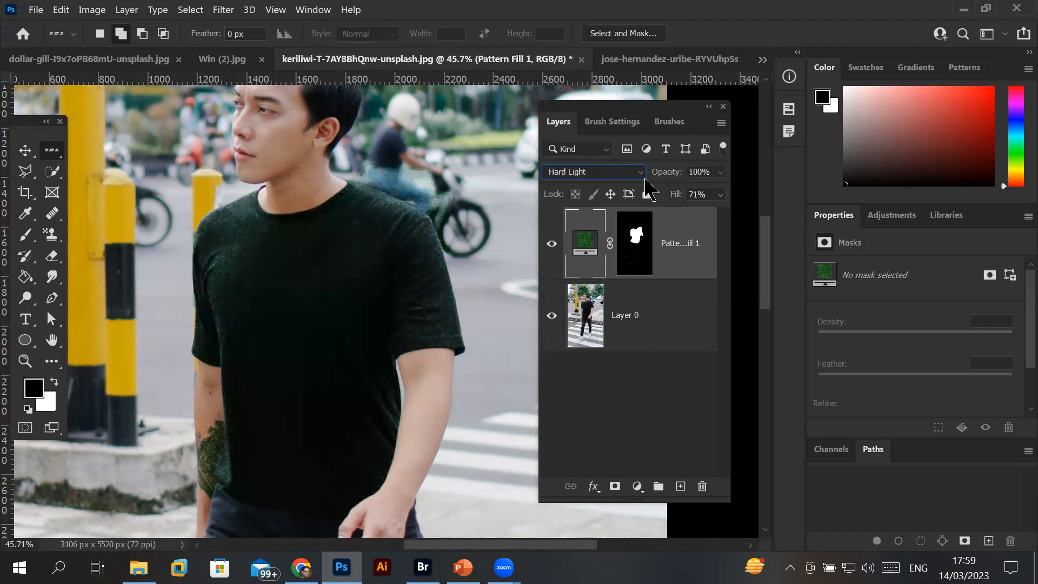
{"action": "key", "text": "Down"}
{"action": "key", "text": "Down"}
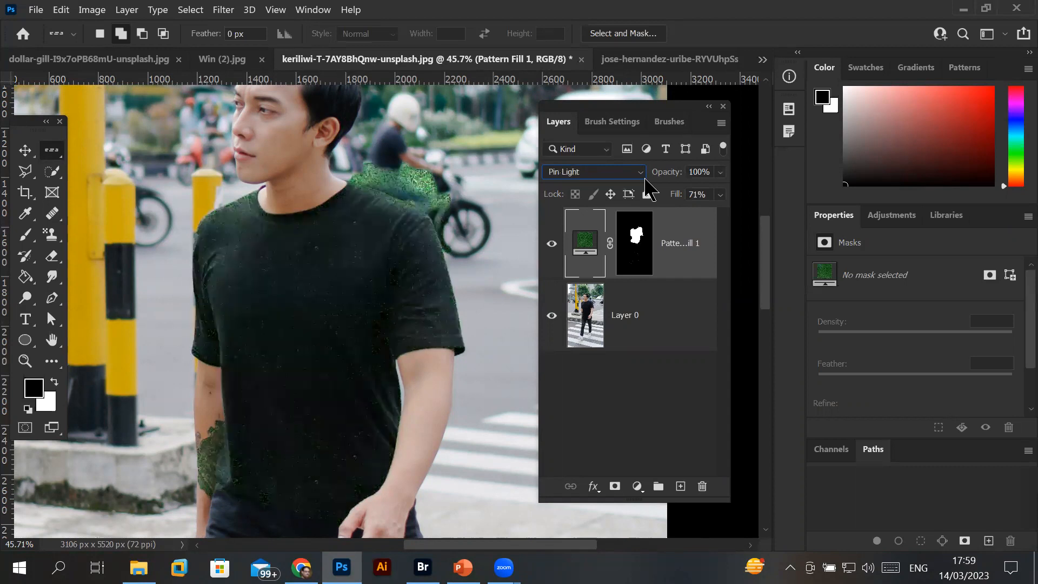
{"action": "key", "text": "Down"}
{"action": "key", "text": "Down"}
{"action": "key", "text": "Down"}
{"action": "key", "text": "Down"}
{"action": "key", "text": "Down"}
{"action": "key", "text": "Down"}
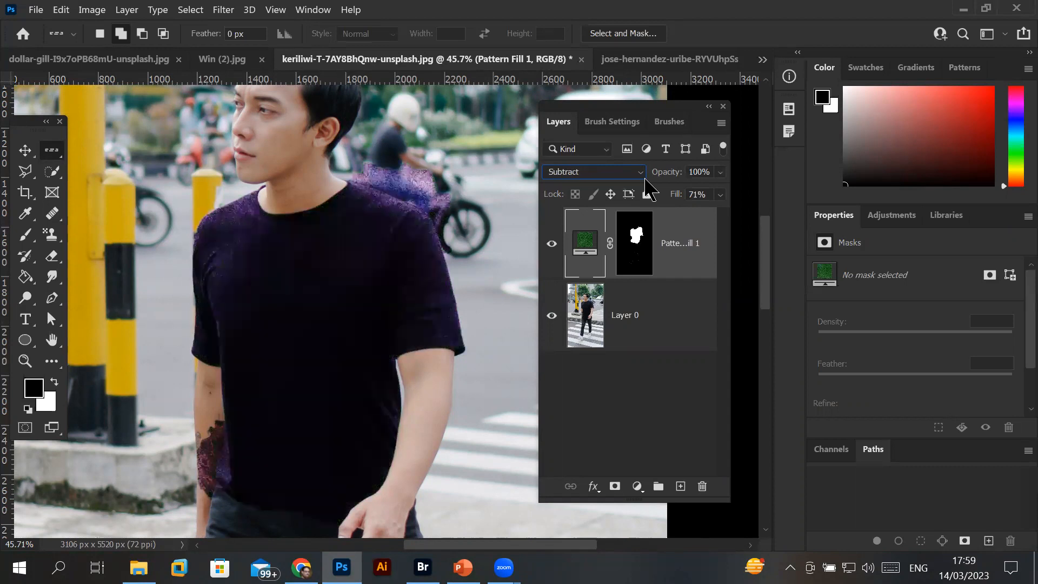
{"action": "key", "text": "Up"}
{"action": "key", "text": "Down"}
{"action": "key", "text": "Down"}
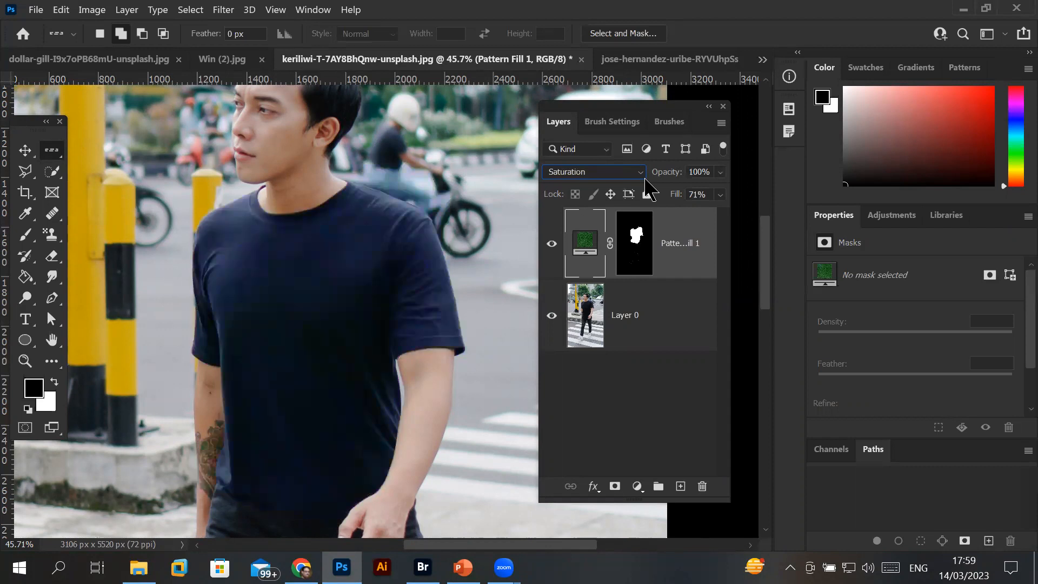
{"action": "key", "text": "Down"}
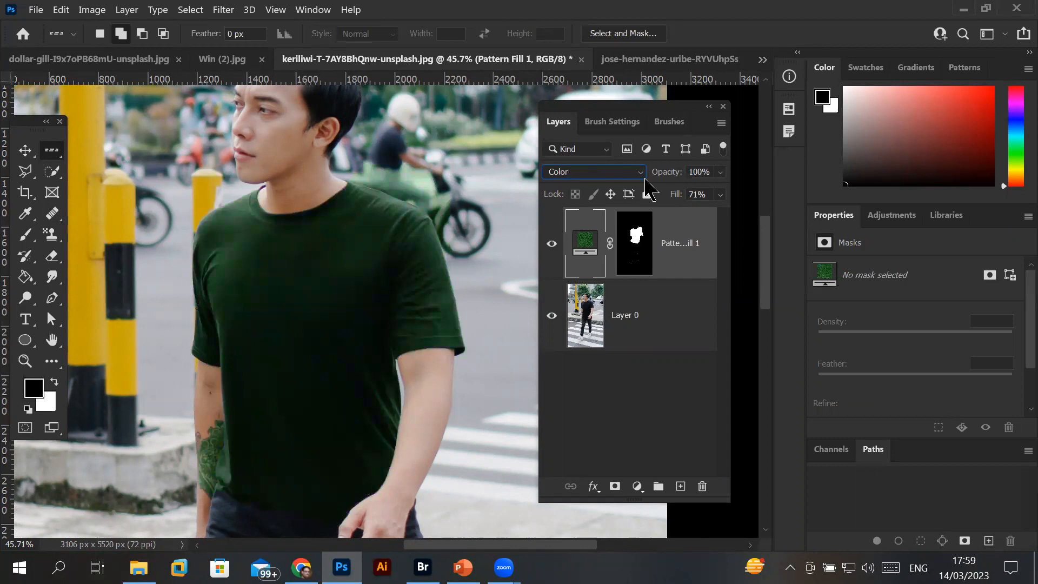
{"action": "key", "text": "Down"}
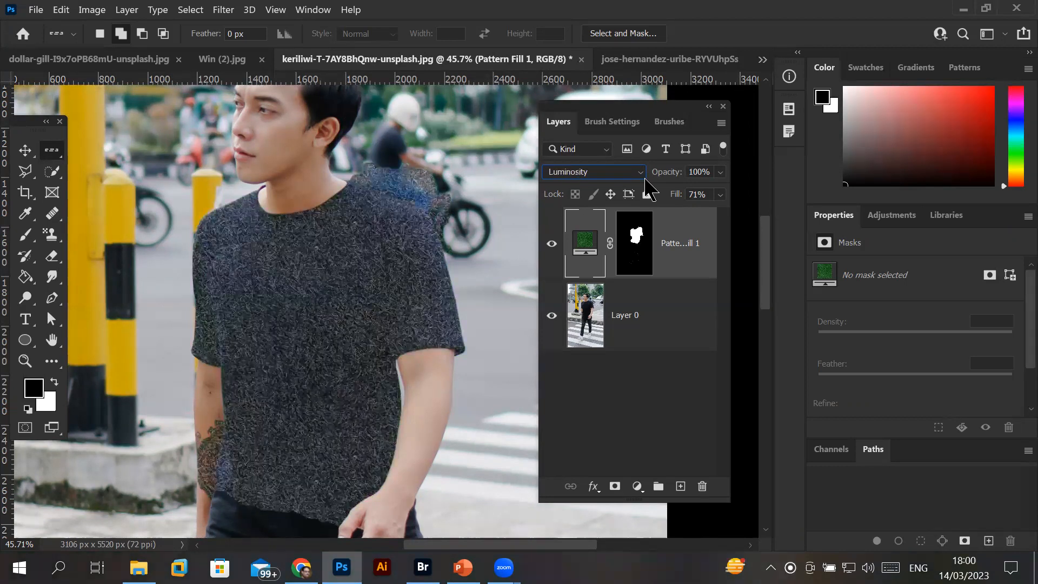
Cycle the pattern fill layer's blending mode back from Luminosity through the other modes to Normal
{"action": "key", "text": "Up"}
{"action": "key", "text": "Up"}
{"action": "key", "text": "Up"}
{"action": "key", "text": "Up"}
{"action": "key", "text": "Up"}
{"action": "key", "text": "Up"}
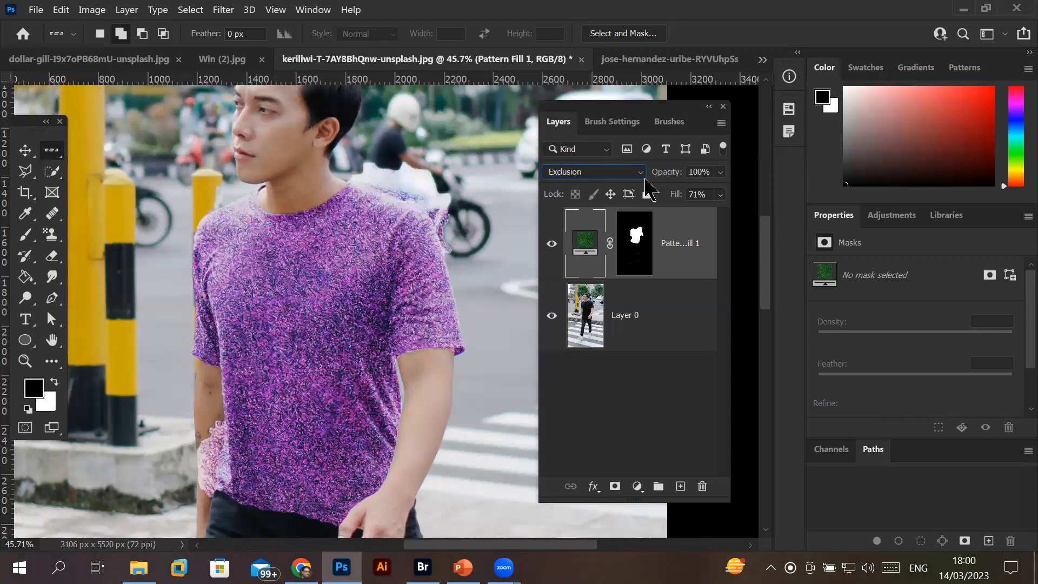
{"action": "key", "text": "Up"}
{"action": "key", "text": "Up"}
{"action": "key", "text": "Up"}
{"action": "key", "text": "Up"}
{"action": "key", "text": "Up"}
{"action": "key", "text": "Up"}
{"action": "key", "text": "Up"}
{"action": "key", "text": "Up"}
{"action": "key", "text": "Up"}
{"action": "key", "text": "Up"}
{"action": "key", "text": "Up"}
{"action": "key", "text": "Up"}
{"action": "key", "text": "Up"}
{"action": "key", "text": "Up"}
{"action": "key", "text": "Up"}
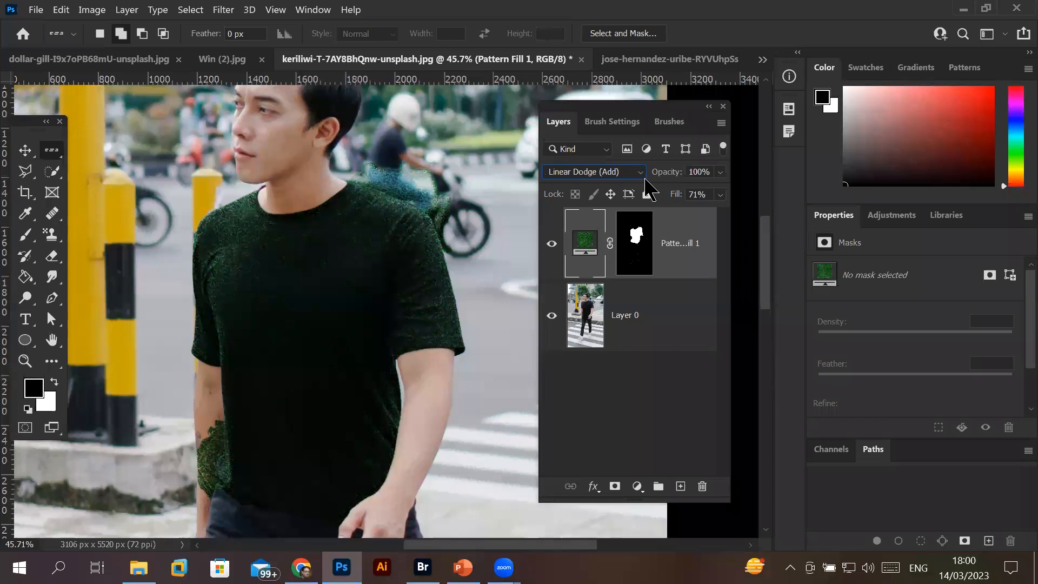
{"action": "key", "text": "Up"}
{"action": "key", "text": "Up"}
{"action": "key", "text": "Up"}
{"action": "key", "text": "Up"}
{"action": "key", "text": "Up"}
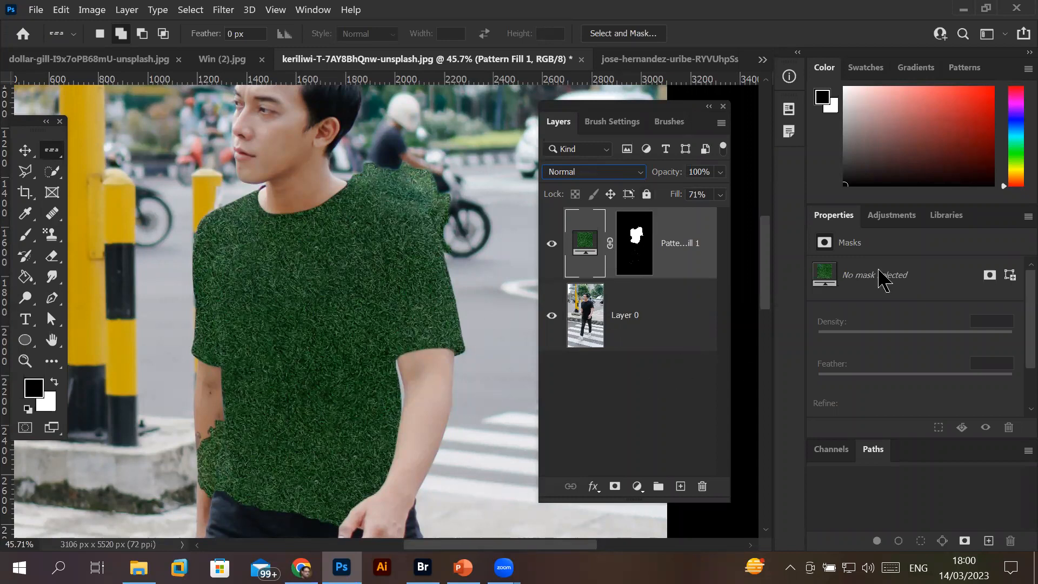
Switch to the PowerPoint presentation and review the slide describing the Multiply, Color Burn and Linear Burn blending modes
{"action": "key", "text": "alt+Tab"}
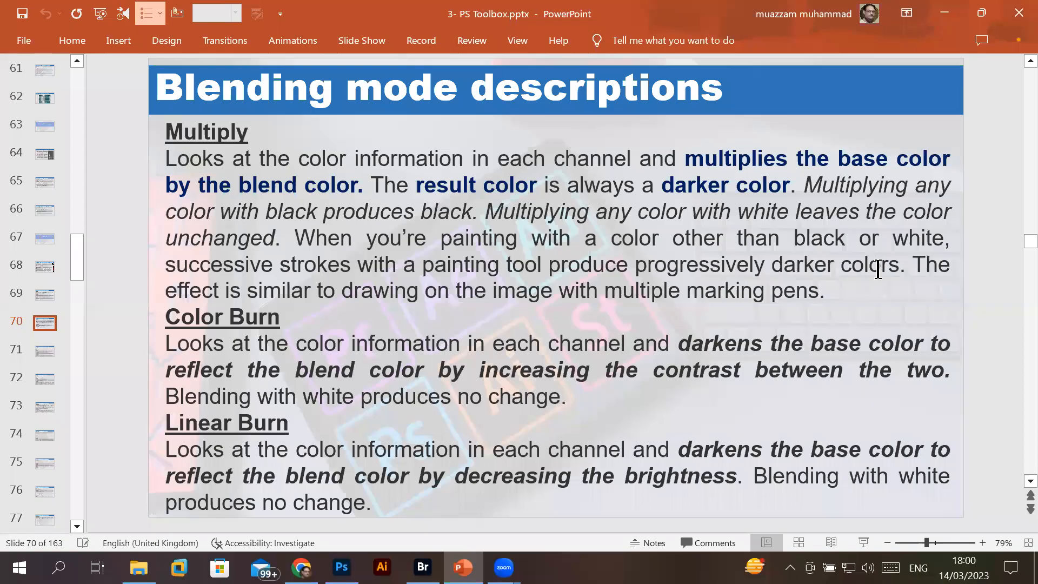
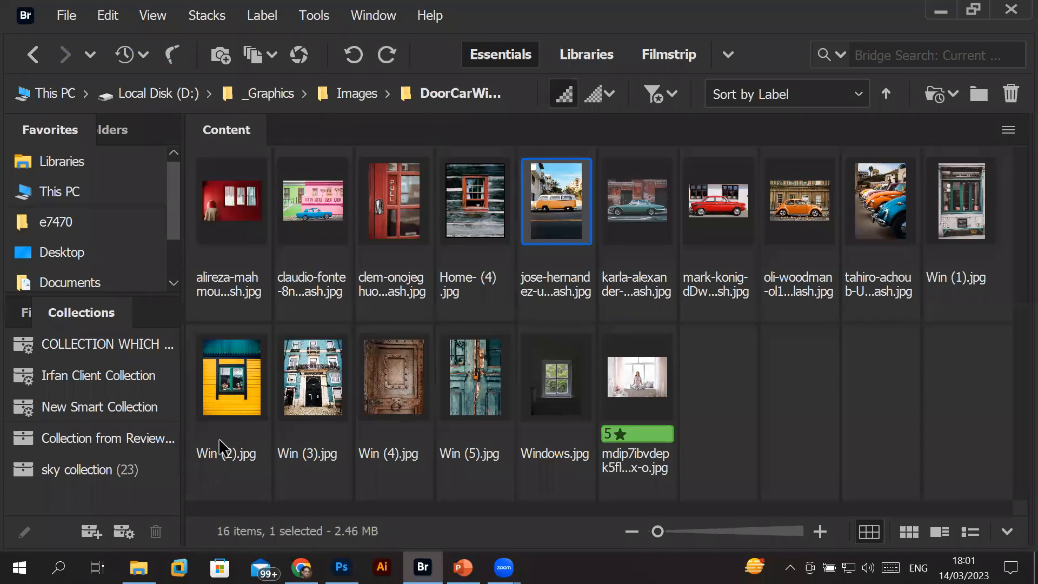
Close the Adobe Bridge window, and in Photoshop close all open documents without saving their changes
{"action": "left_click", "coordinate": [1009, 12]}
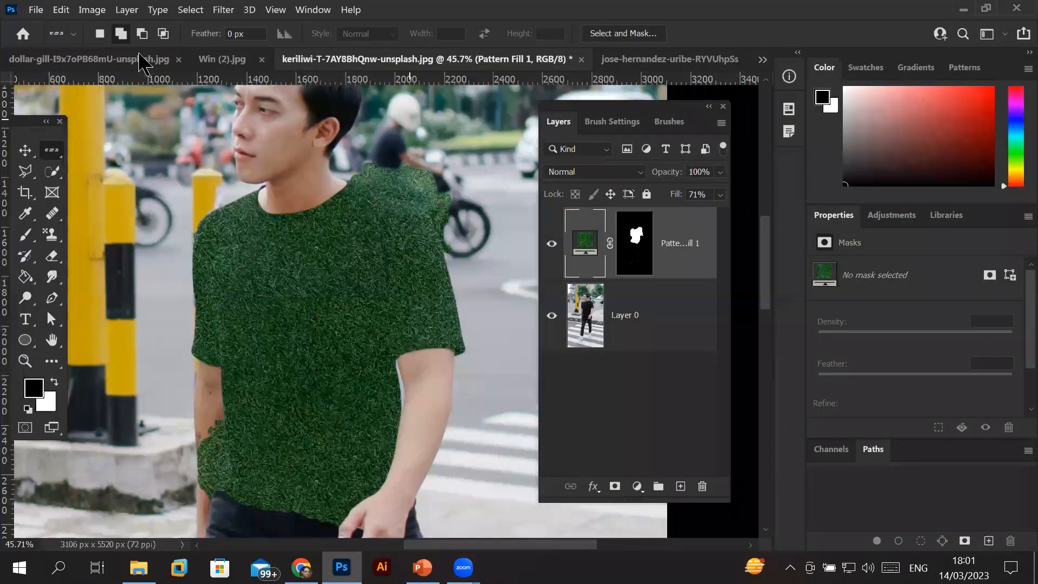
{"action": "left_click", "coordinate": [36, 9]}
{"action": "left_click", "coordinate": [90, 138]}
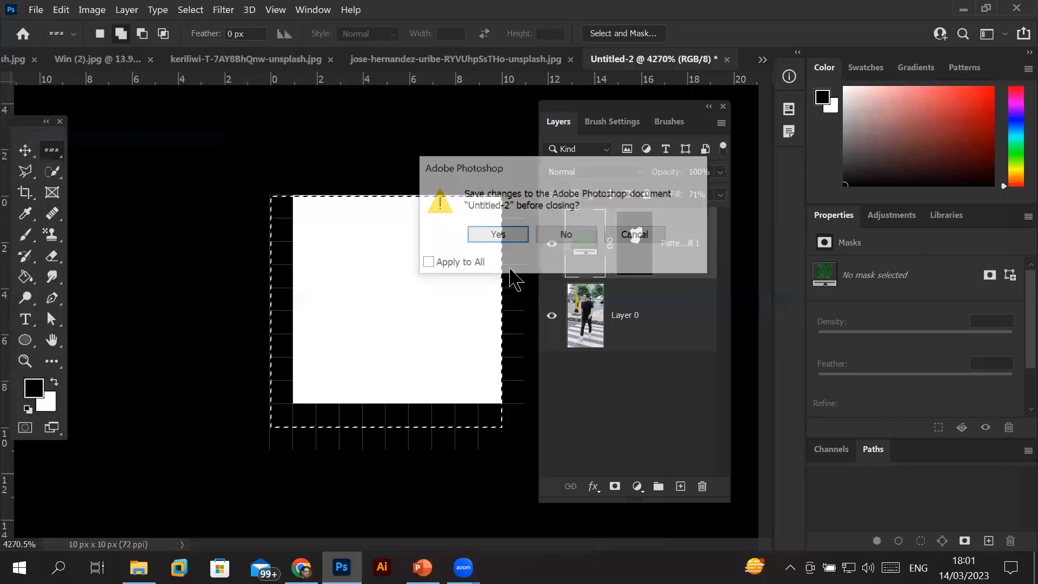
{"action": "left_click", "coordinate": [571, 234]}
{"action": "left_click", "coordinate": [571, 234]}
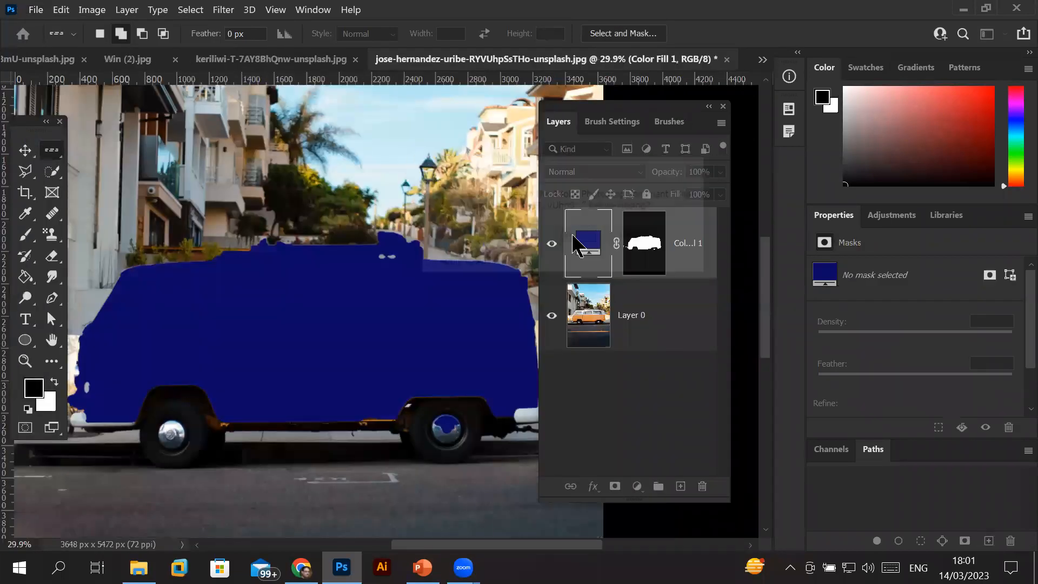
{"action": "left_click", "coordinate": [571, 234]}
{"action": "left_click", "coordinate": [571, 233]}
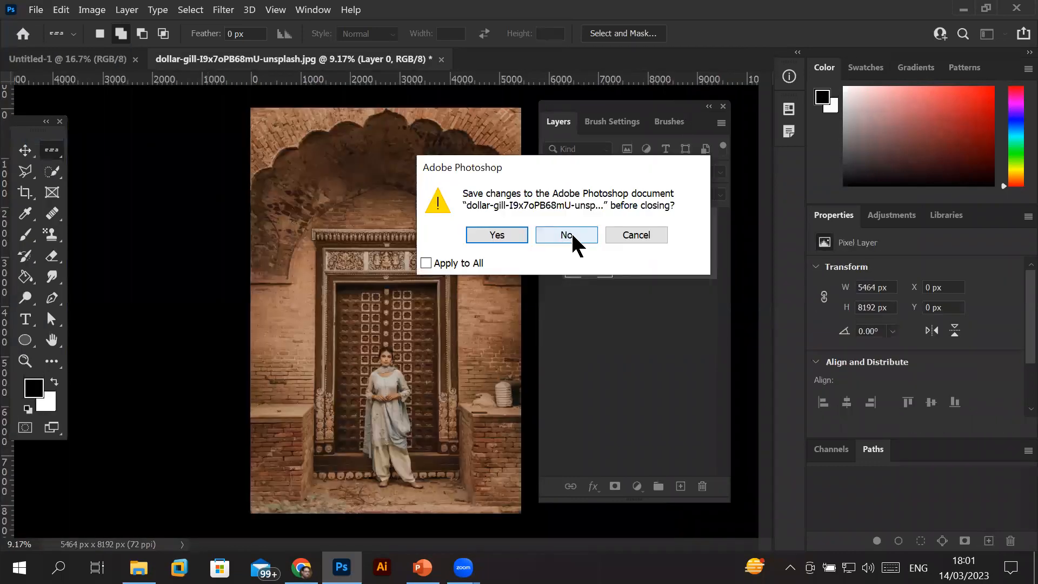
{"action": "left_click", "coordinate": [571, 234]}
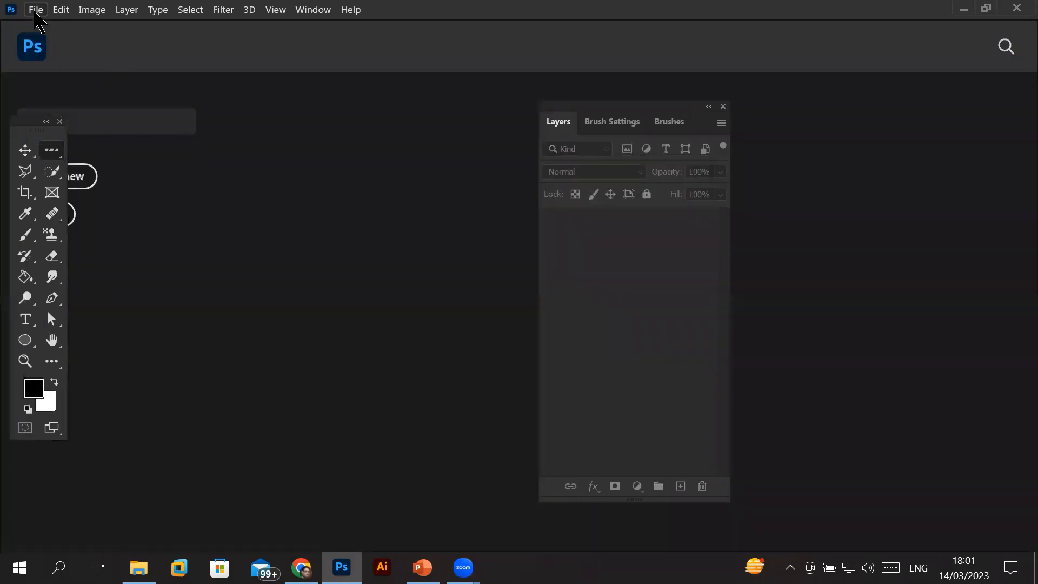
Reopen Adobe Bridge from Photoshop and go up to the Images folder to look through its subfolders and files
{"action": "left_click", "coordinate": [34, 11]}
{"action": "left_click", "coordinate": [74, 53]}
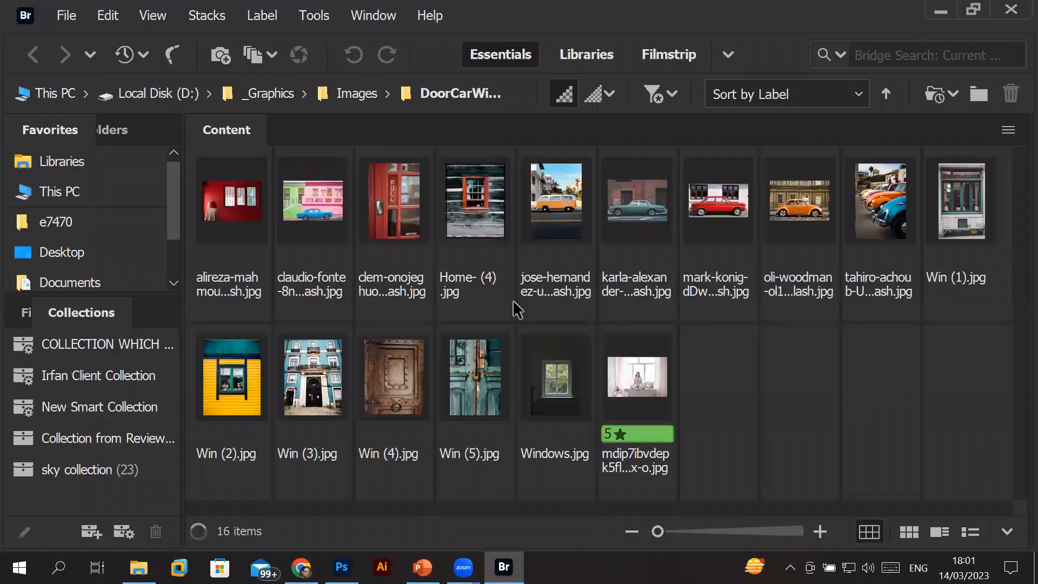
{"action": "left_click", "coordinate": [367, 102]}
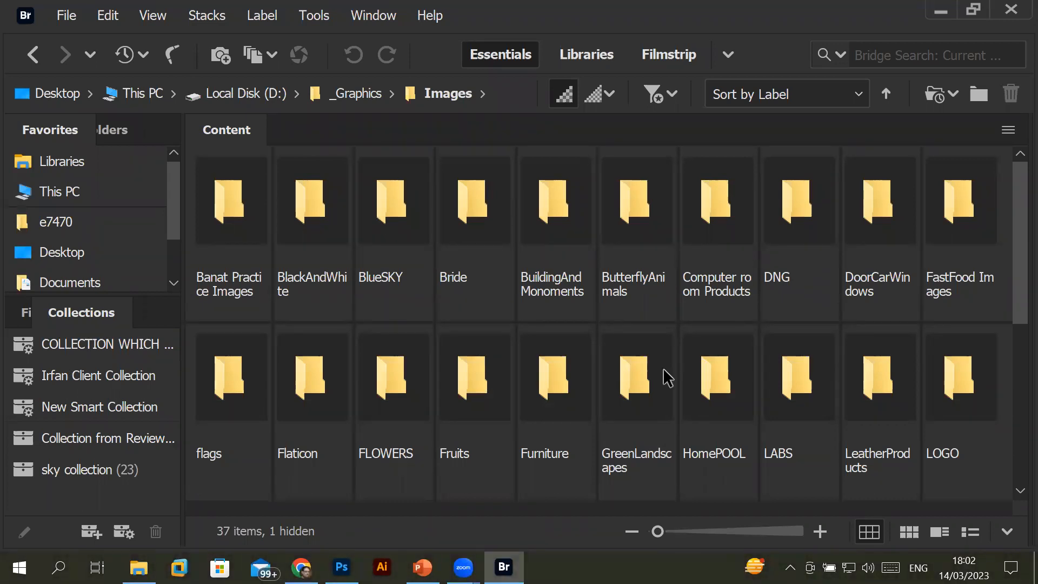
{"action": "scroll", "coordinate": [668, 377], "scroll_direction": "down", "scroll_amount": 3}
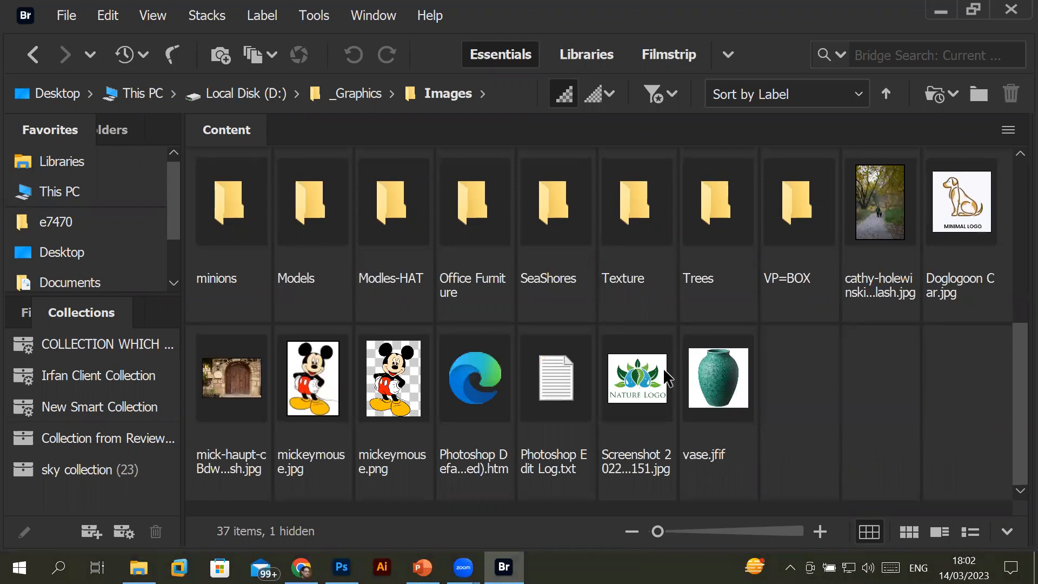
{"action": "scroll", "coordinate": [668, 377], "scroll_direction": "up", "scroll_amount": 3}
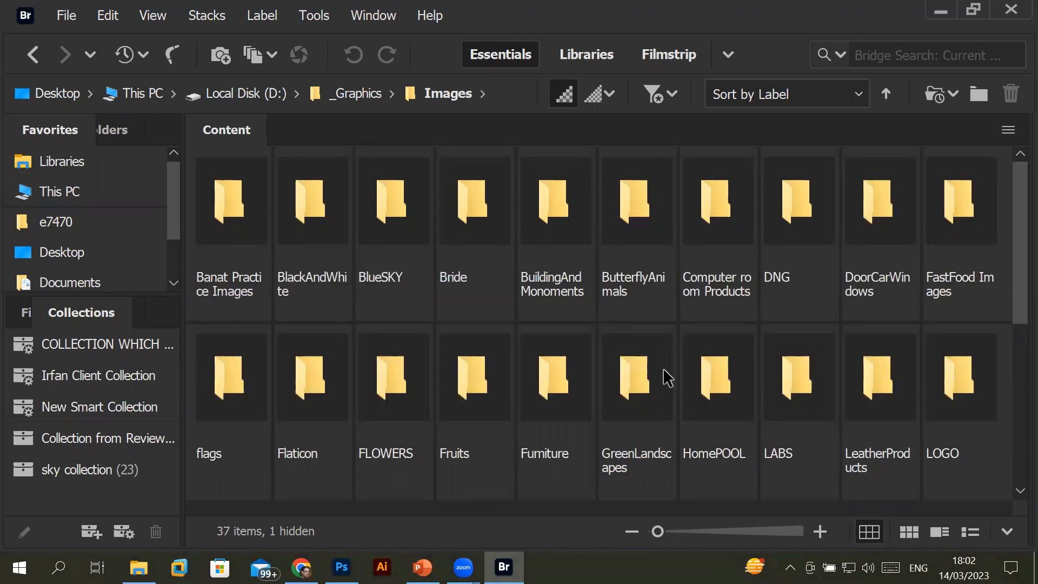
Browse the Images subfolders, check the pictures in the Bride folder, and return to the Images folder
{"action": "scroll", "coordinate": [674, 377], "scroll_direction": "down", "scroll_amount": 1}
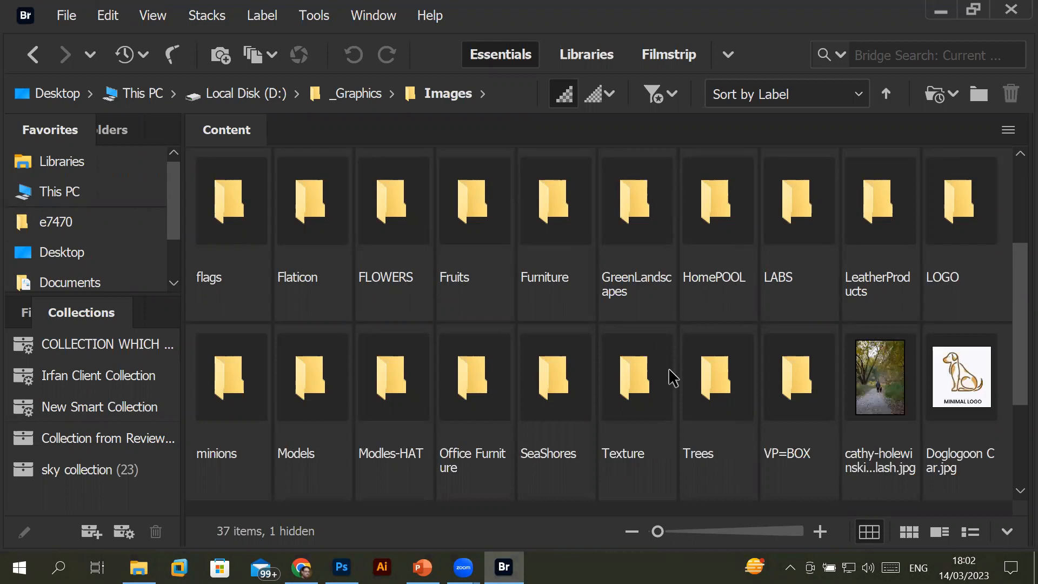
{"action": "scroll", "coordinate": [673, 377], "scroll_direction": "up", "scroll_amount": 1}
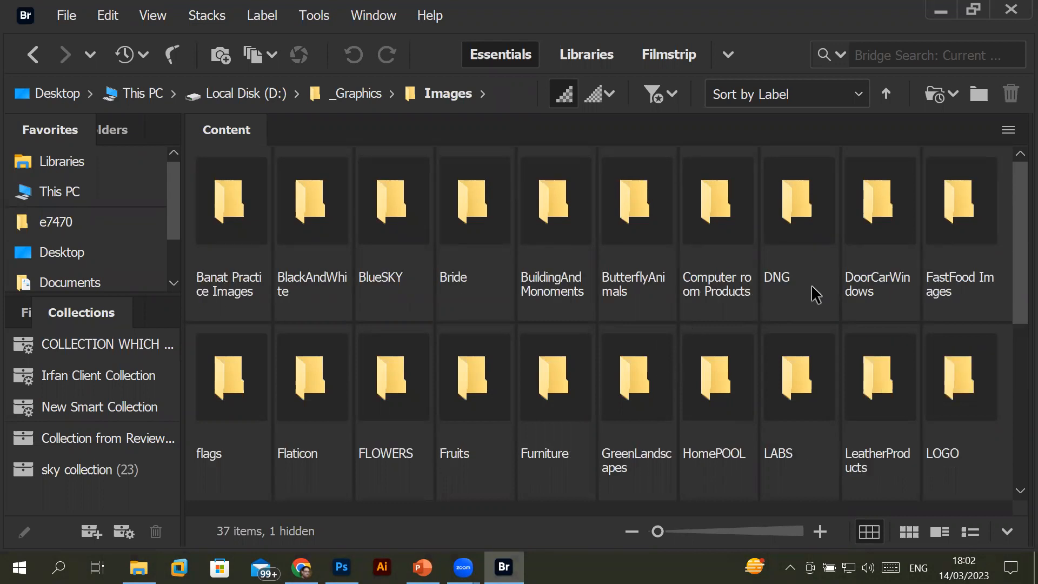
{"action": "left_click", "coordinate": [858, 239]}
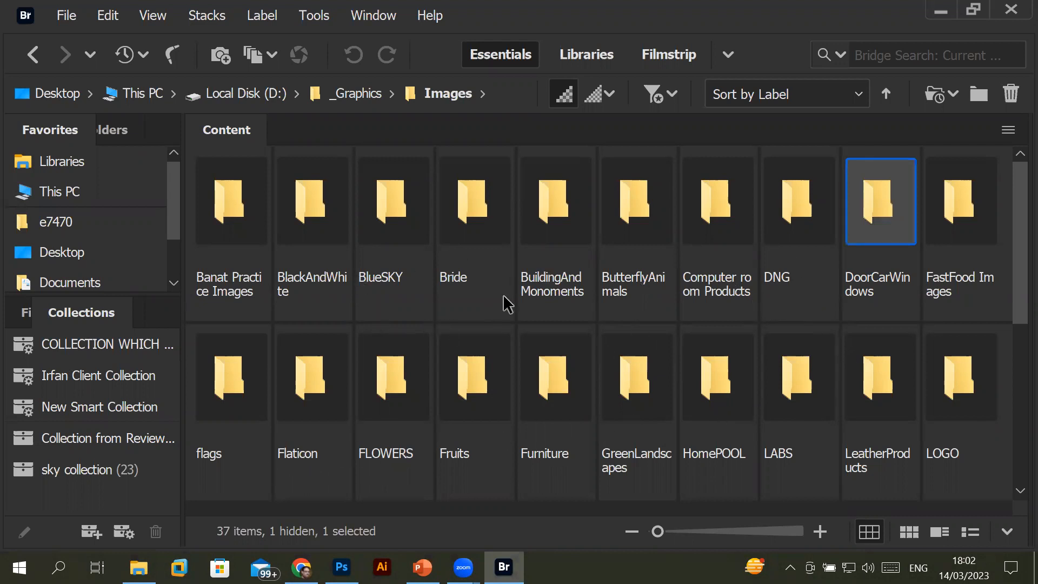
{"action": "double_click", "coordinate": [486, 248]}
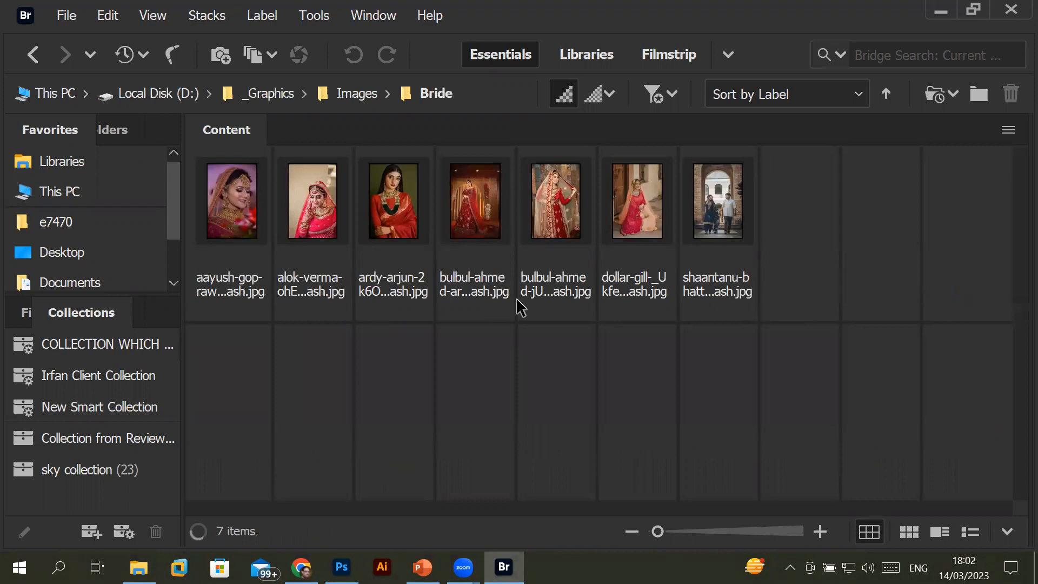
{"action": "left_click", "coordinate": [336, 94]}
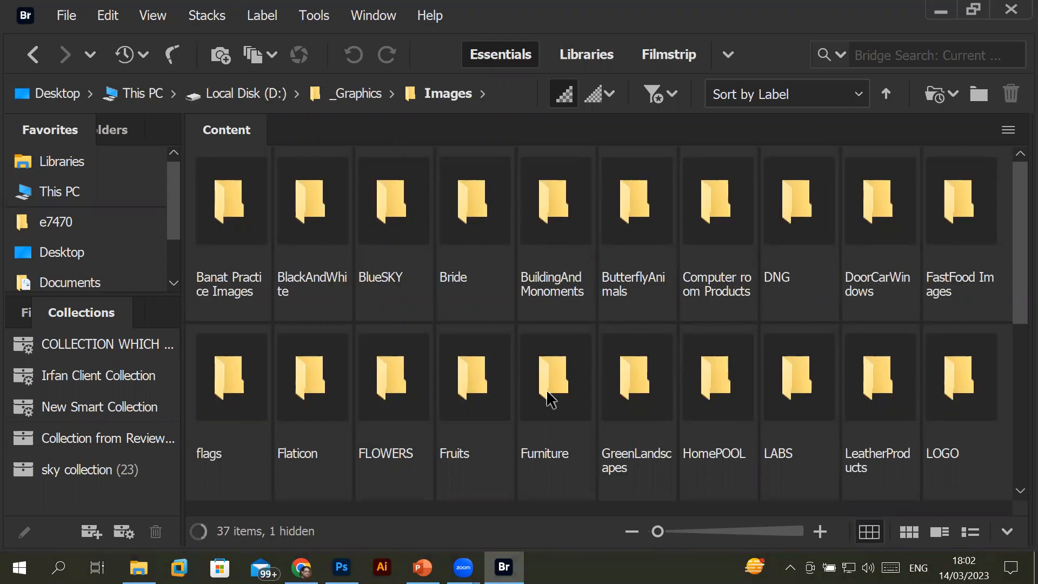
Open the Models subfolder of the Images folder
{"action": "left_click", "coordinate": [814, 406]}
{"action": "left_click", "coordinate": [397, 418]}
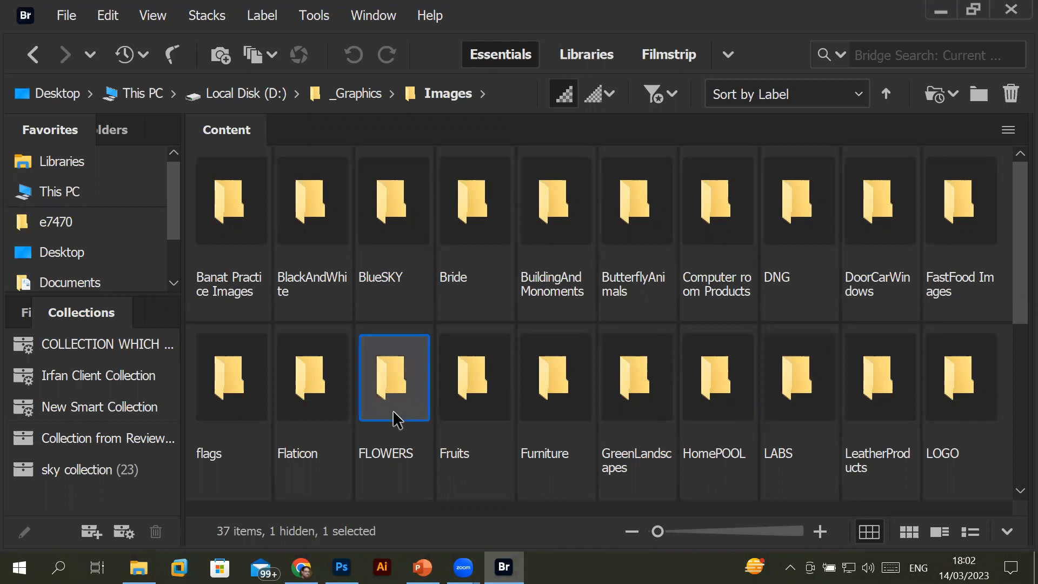
{"action": "key", "text": "m"}
{"action": "left_click", "coordinate": [313, 403]}
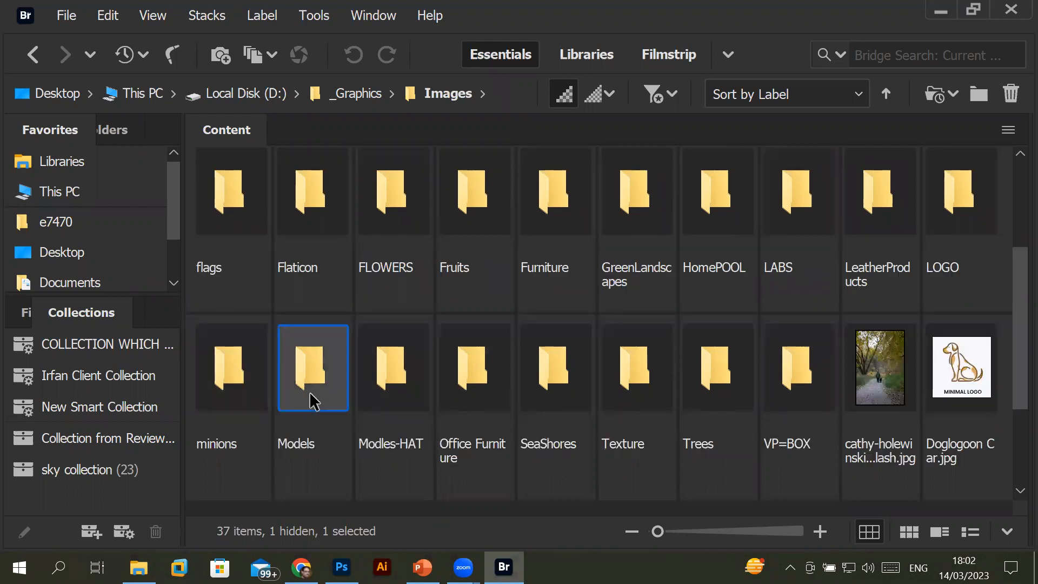
{"action": "double_click", "coordinate": [313, 403]}
Find WeddingWramp.jpg in the Models folder and open it in Photoshop, moving the floating Layers panel clear of the subject
{"action": "scroll", "coordinate": [543, 369], "scroll_direction": "down", "scroll_amount": 5}
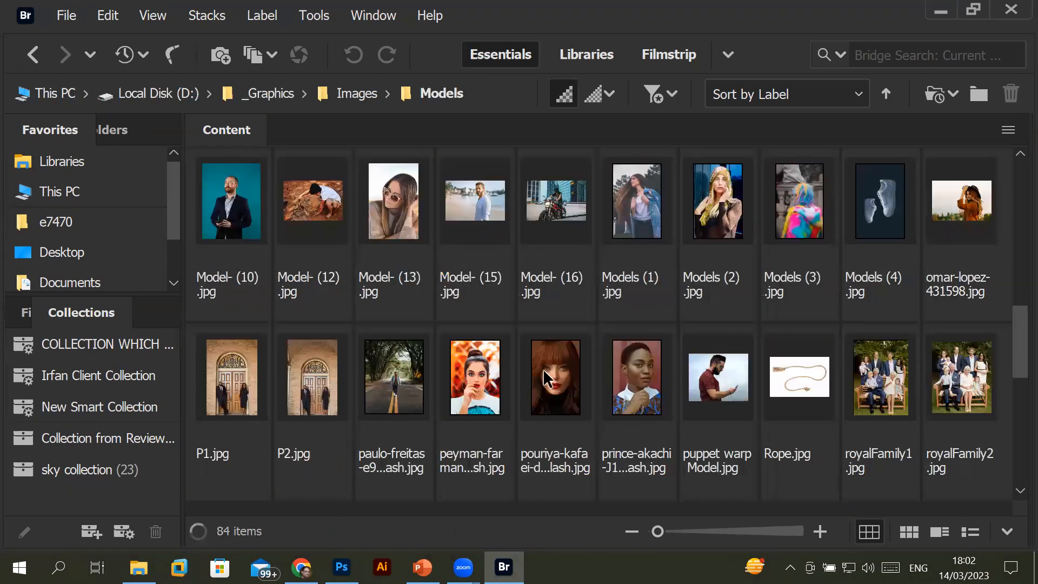
{"action": "scroll", "coordinate": [543, 369], "scroll_direction": "down", "scroll_amount": 3}
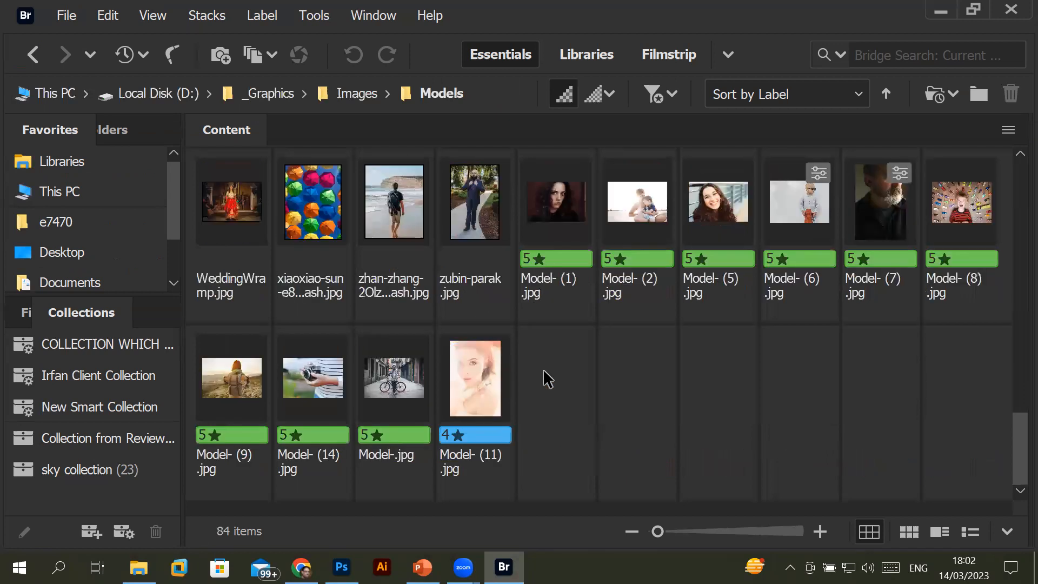
{"action": "scroll", "coordinate": [542, 369], "scroll_direction": "up", "scroll_amount": 1}
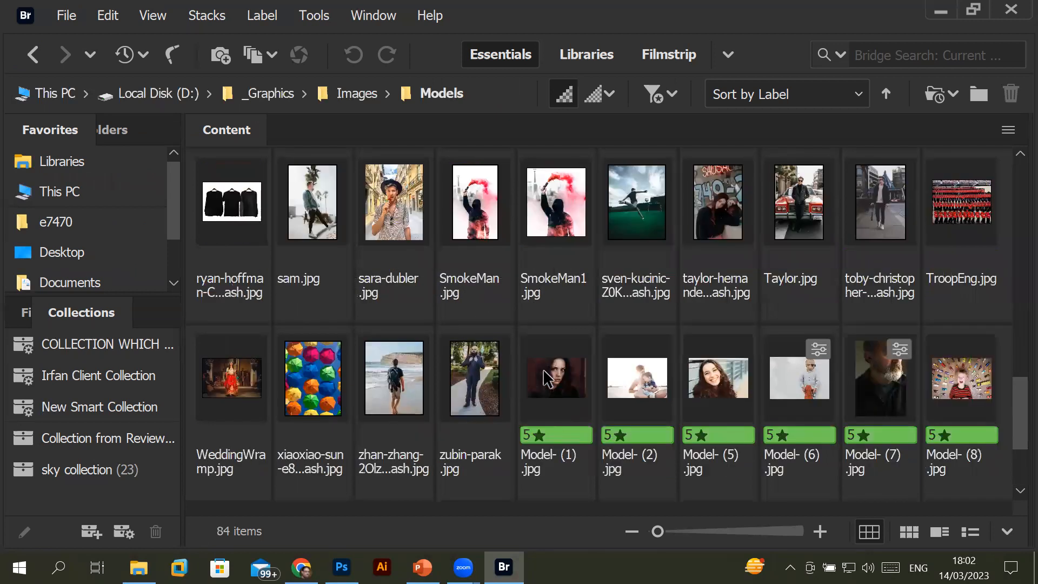
{"action": "left_click", "coordinate": [244, 388]}
{"action": "double_click", "coordinate": [244, 388]}
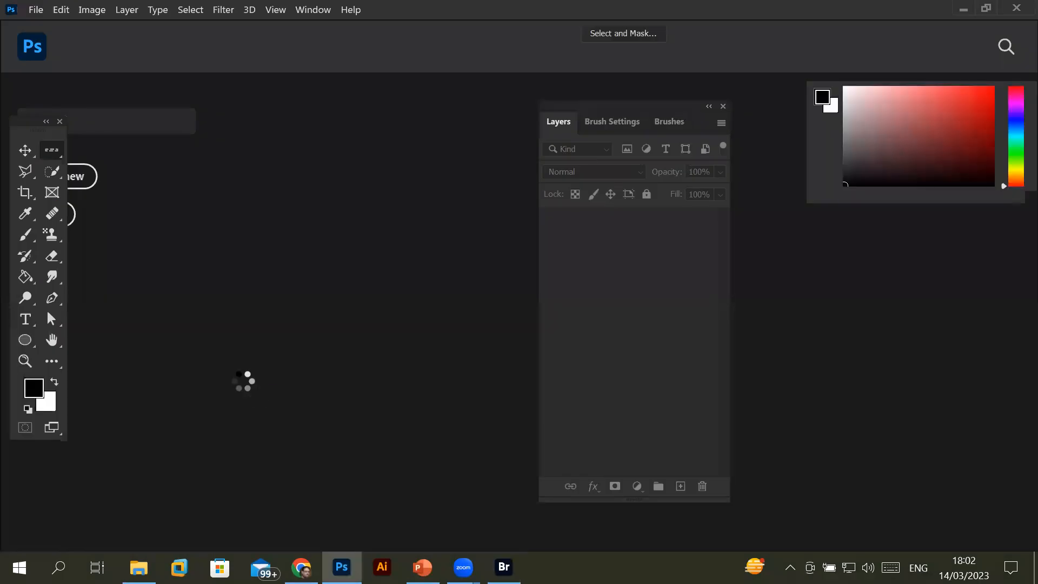
{"action": "mouse_move", "coordinate": [682, 108]}
{"action": "left_mouse_down"}
{"action": "mouse_move", "coordinate": [841, 113]}
{"action": "mouse_move", "coordinate": [790, 109]}
{"action": "mouse_move", "coordinate": [754, 142]}
{"action": "left_mouse_up"}
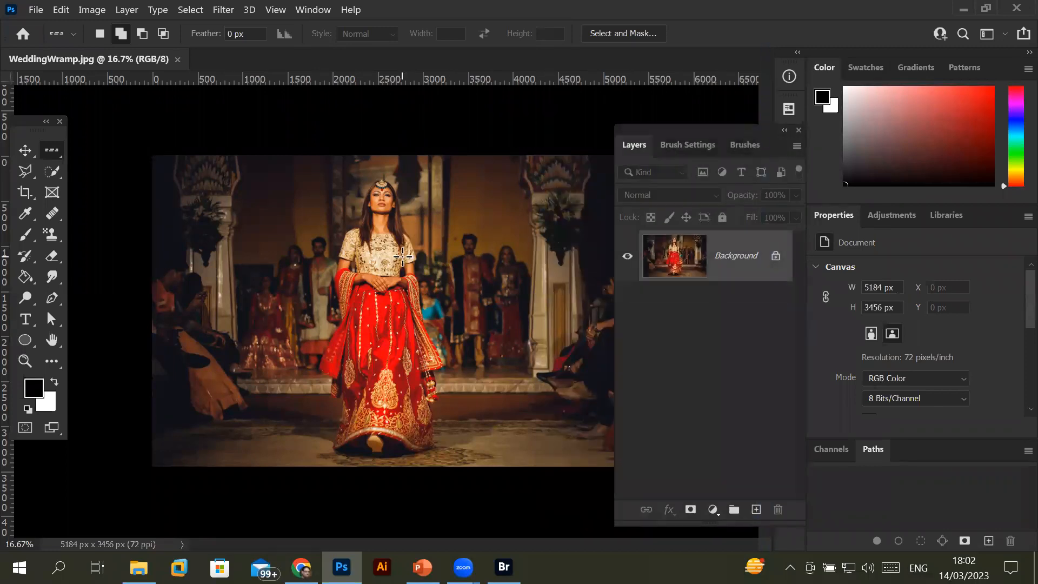
{"action": "scroll", "coordinate": [401, 265], "scroll_direction": "up", "scroll_amount": 10}
{"action": "scroll", "coordinate": [379, 151], "scroll_direction": "down", "scroll_amount": 9}
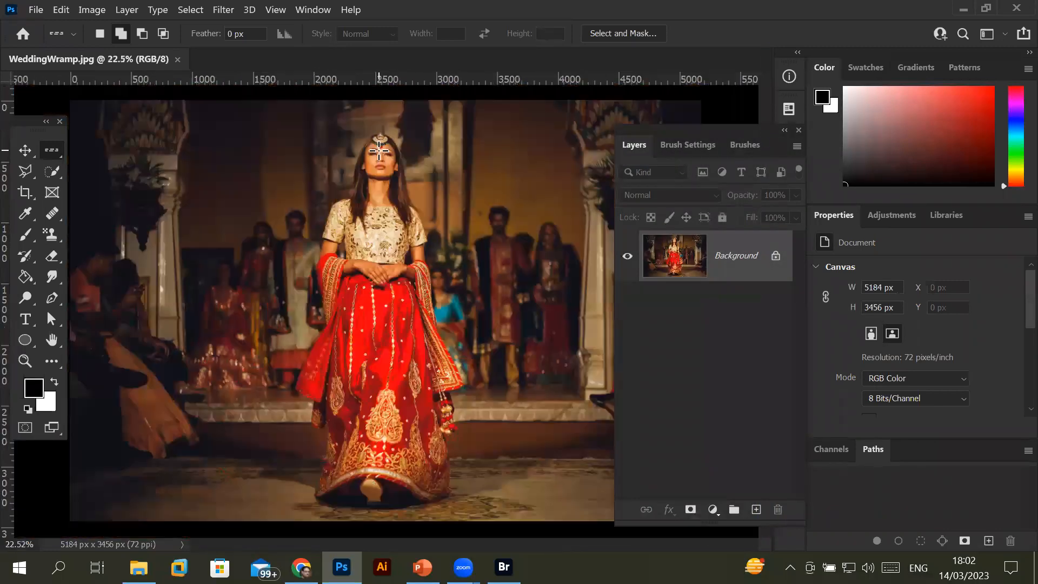
Unlock the Background layer of WeddingWramp.jpg and duplicate it, with the original Layer 0 selected underneath
{"action": "left_click", "coordinate": [776, 255]}
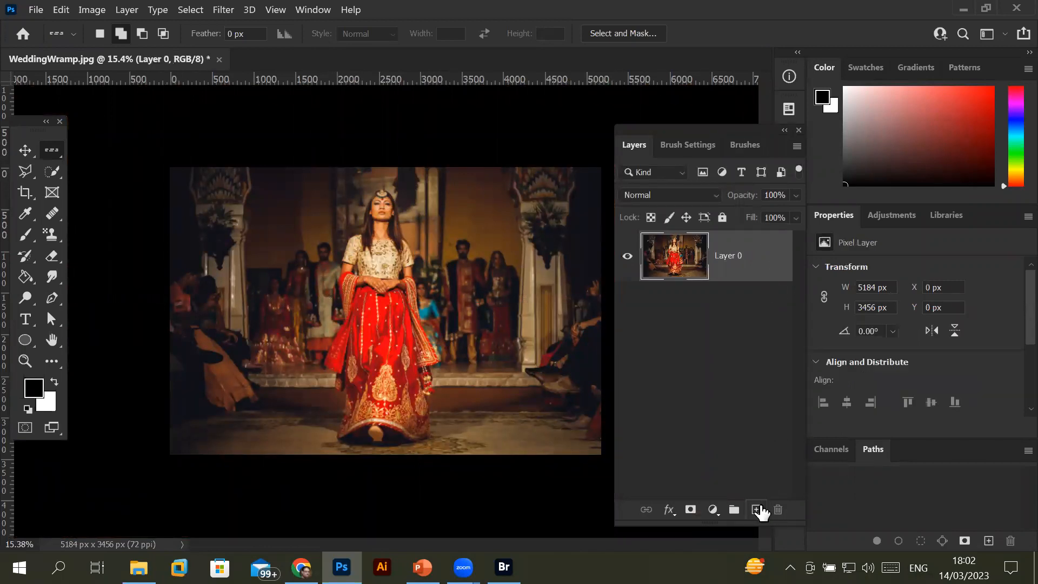
{"action": "left_click_drag", "start_coordinate": [719, 270], "coordinate": [758, 512]}
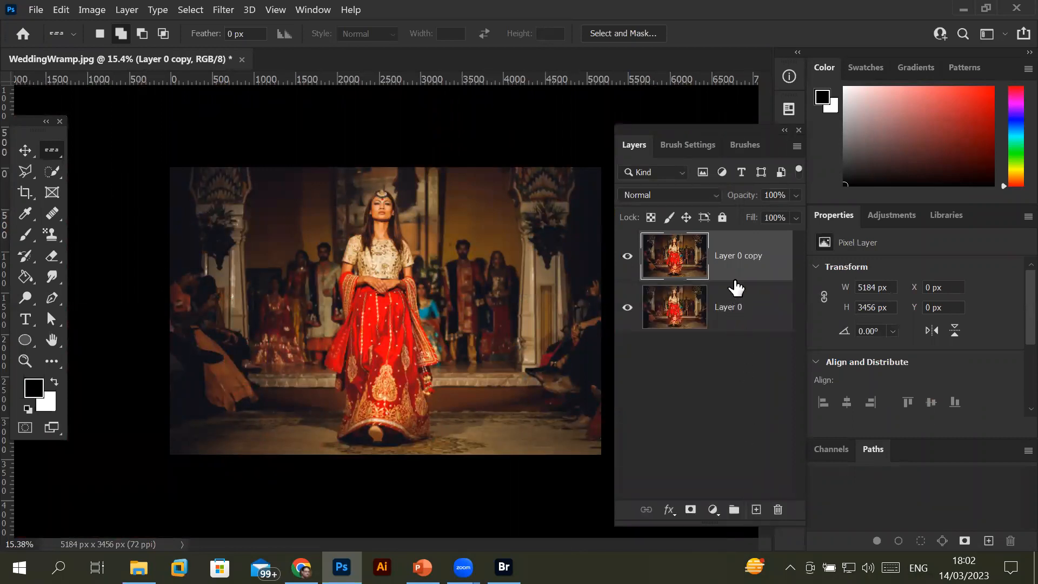
{"action": "left_click", "coordinate": [728, 313]}
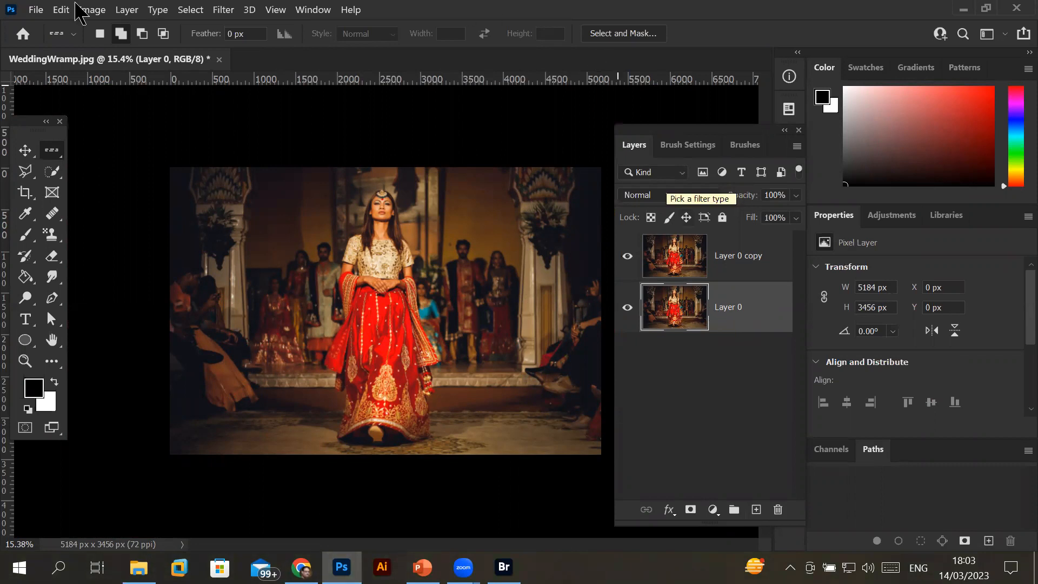
{"action": "left_click", "coordinate": [102, 10]}
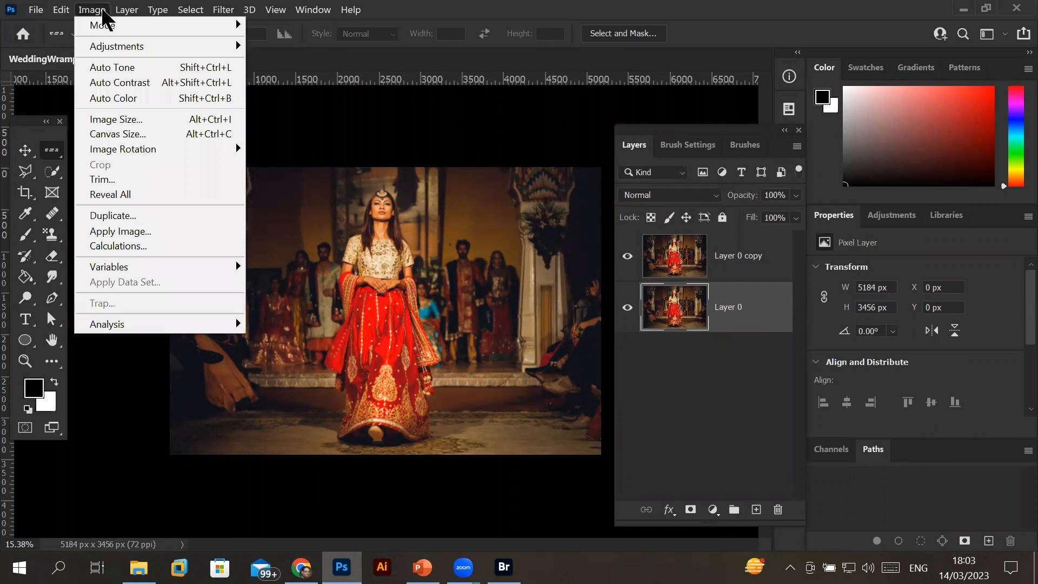
{"action": "mouse_move", "coordinate": [116, 45]}
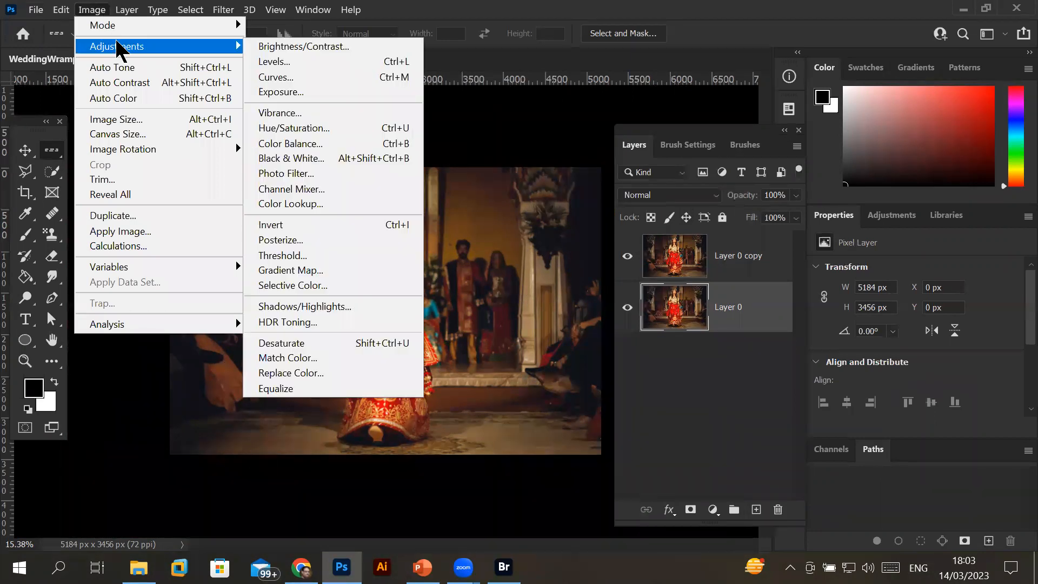
{"action": "left_click", "coordinate": [306, 160]}
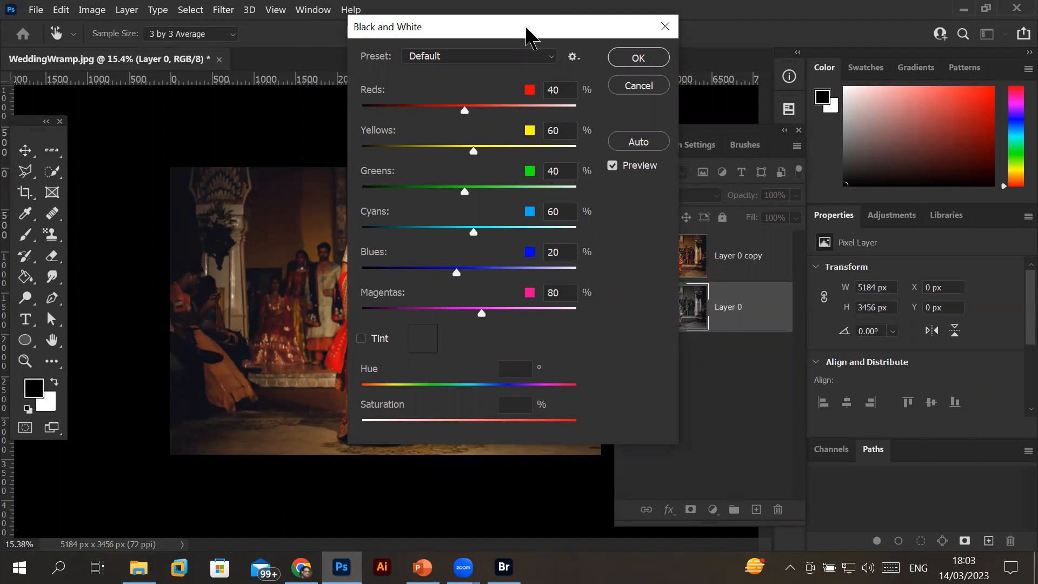
{"action": "left_click_drag", "start_coordinate": [527, 37], "coordinate": [739, 404]}
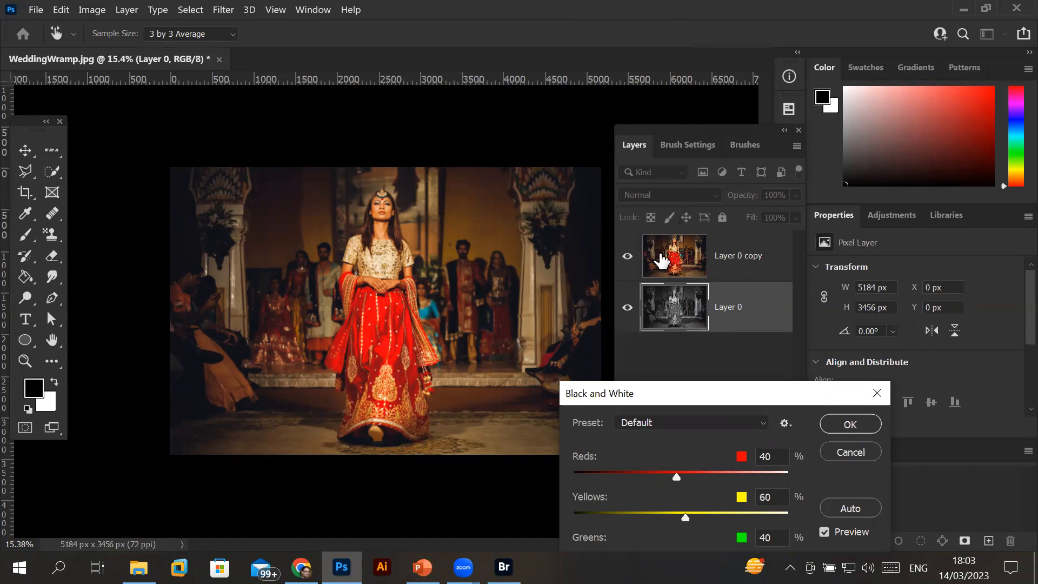
{"action": "left_click", "coordinate": [849, 452]}
Hide the duplicate Layer 0 copy so that only the original Layer 0 is displayed
{"action": "left_click", "coordinate": [627, 256]}
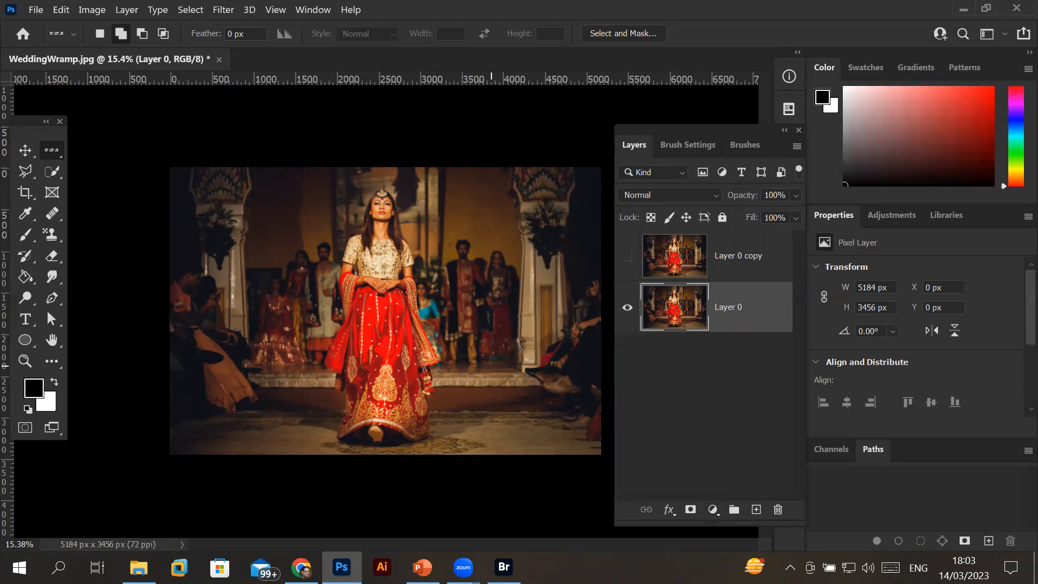
{"action": "left_click", "coordinate": [716, 515]}
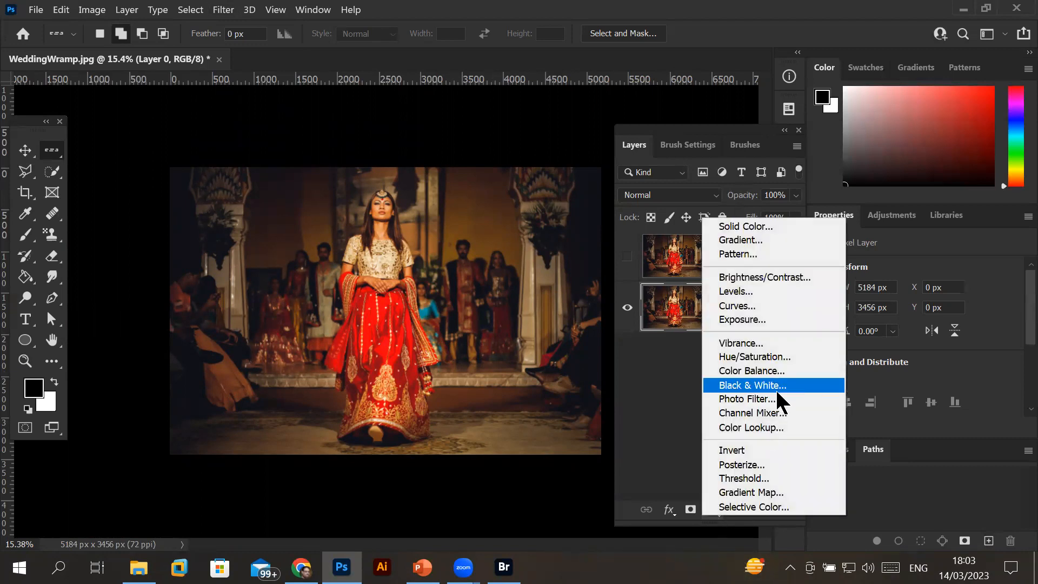
{"action": "left_click", "coordinate": [649, 400]}
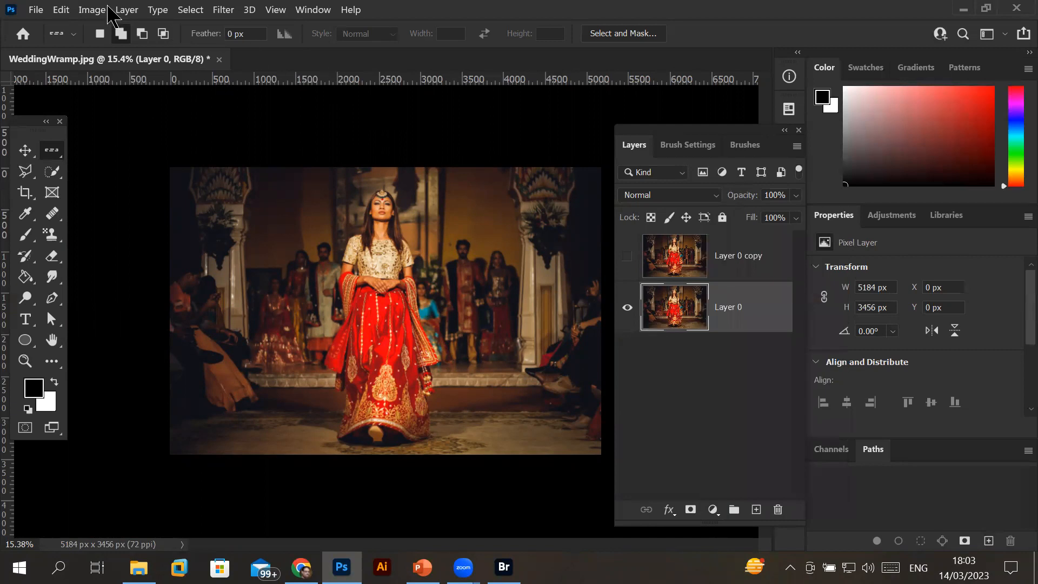
{"action": "left_click", "coordinate": [126, 11]}
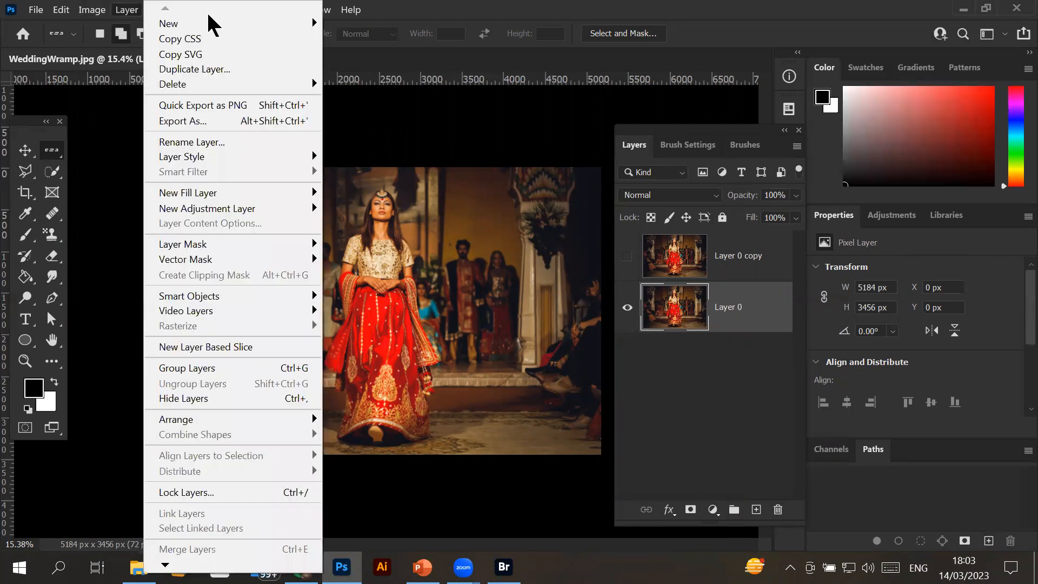
{"action": "mouse_move", "coordinate": [211, 25]}
{"action": "mouse_move", "coordinate": [301, 208]}
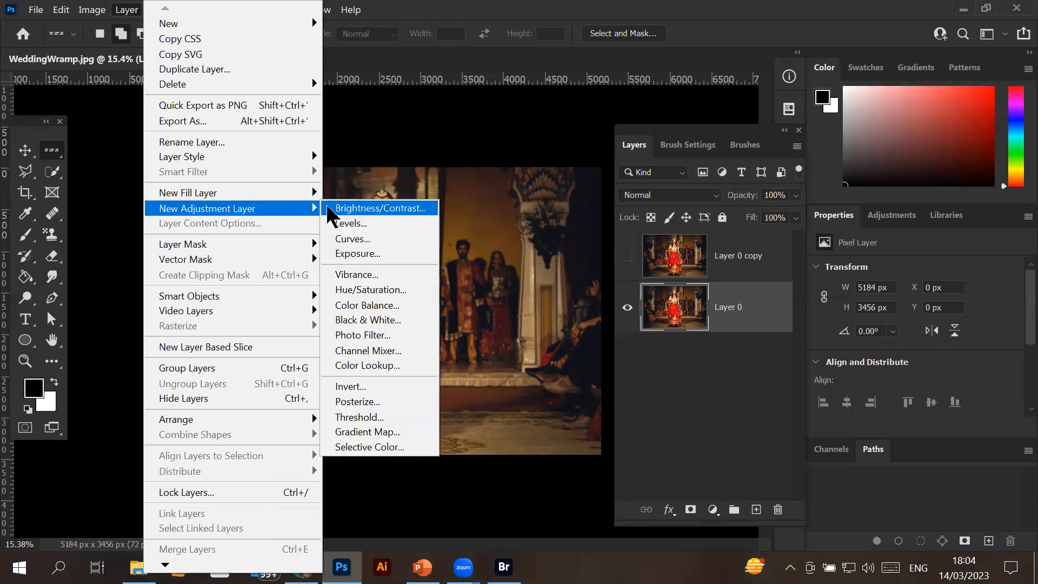
{"action": "left_click", "coordinate": [382, 320]}
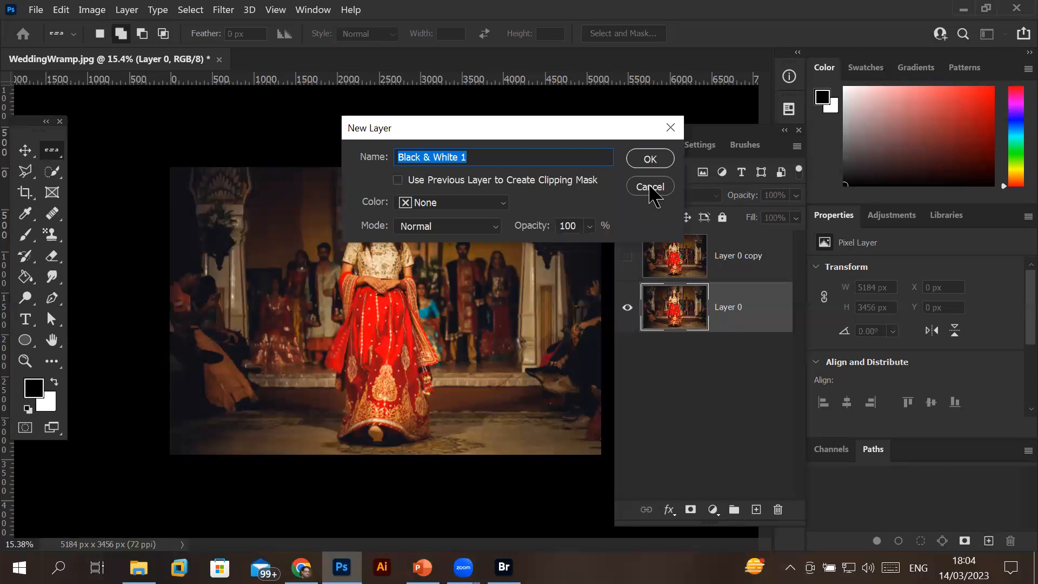
{"action": "left_click", "coordinate": [480, 158]}
{"action": "left_click_drag", "start_coordinate": [480, 157], "coordinate": [372, 163]}
{"action": "left_click", "coordinate": [650, 186]}
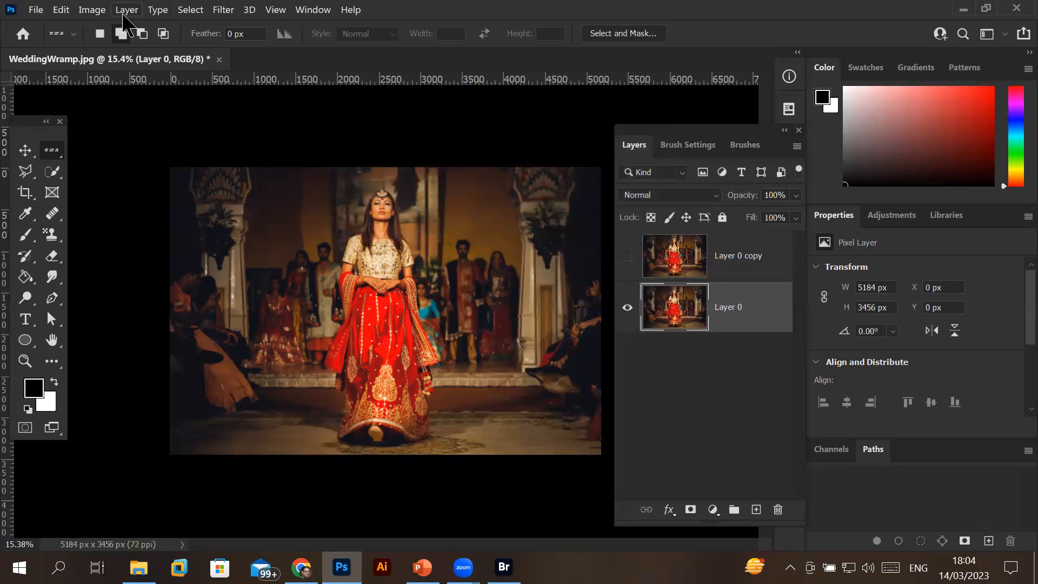
Start a Black & White adjustment on Layer 0 and move its dialog clear of the bride in the photo
{"action": "left_click", "coordinate": [93, 11]}
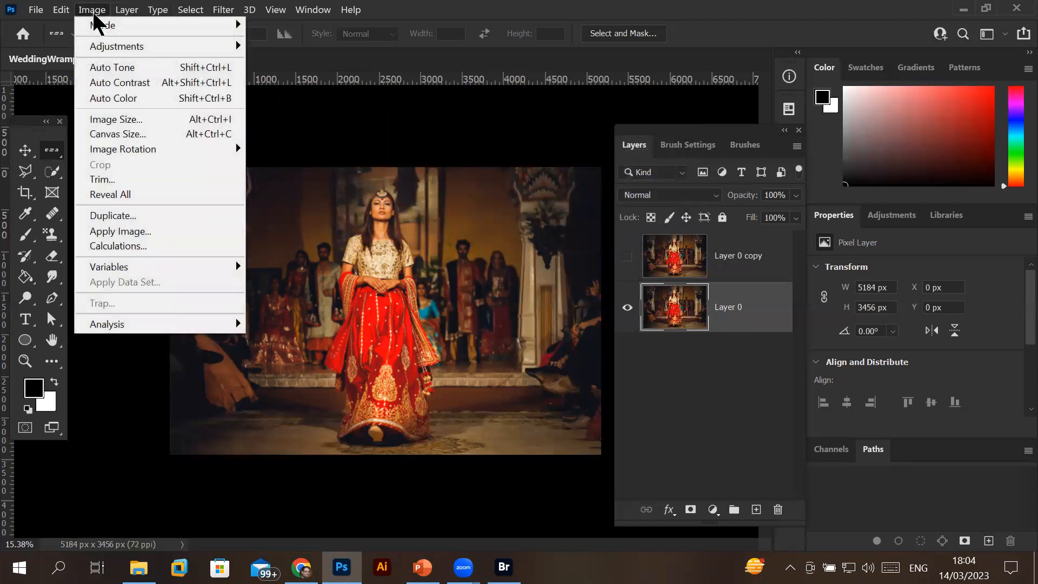
{"action": "mouse_move", "coordinate": [111, 48]}
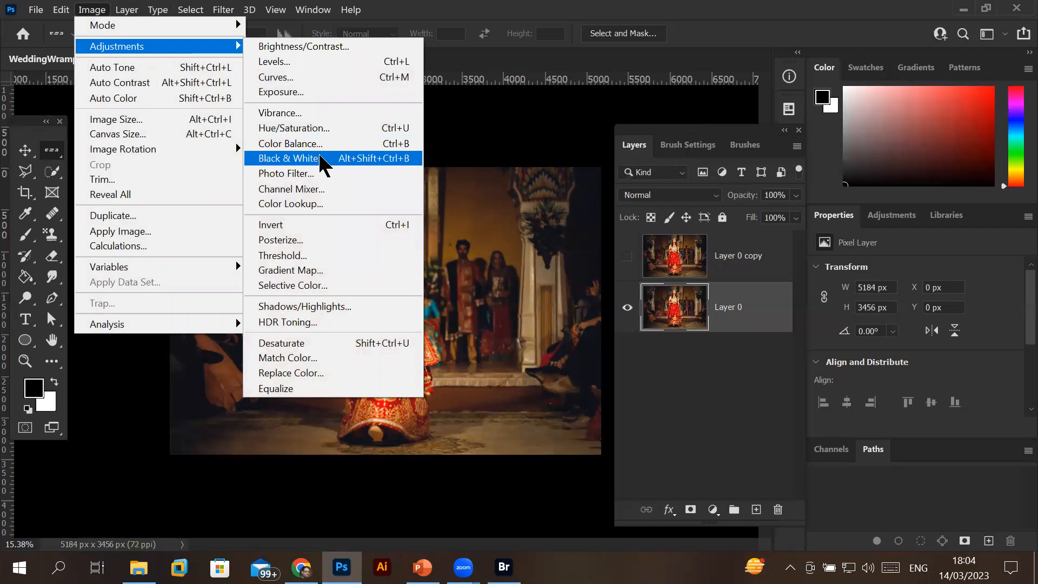
{"action": "left_click", "coordinate": [92, 11]}
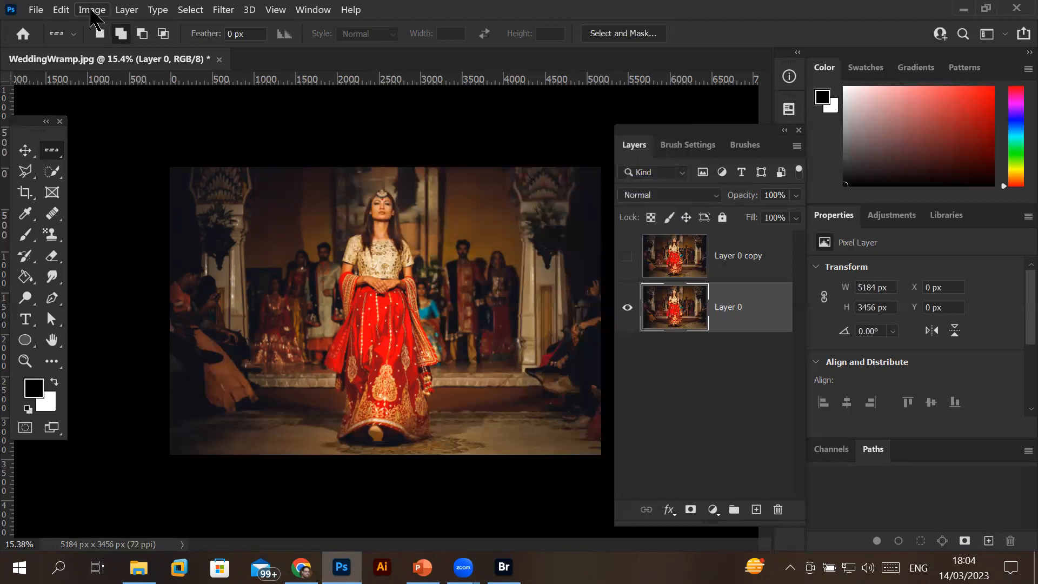
{"action": "left_click", "coordinate": [92, 11]}
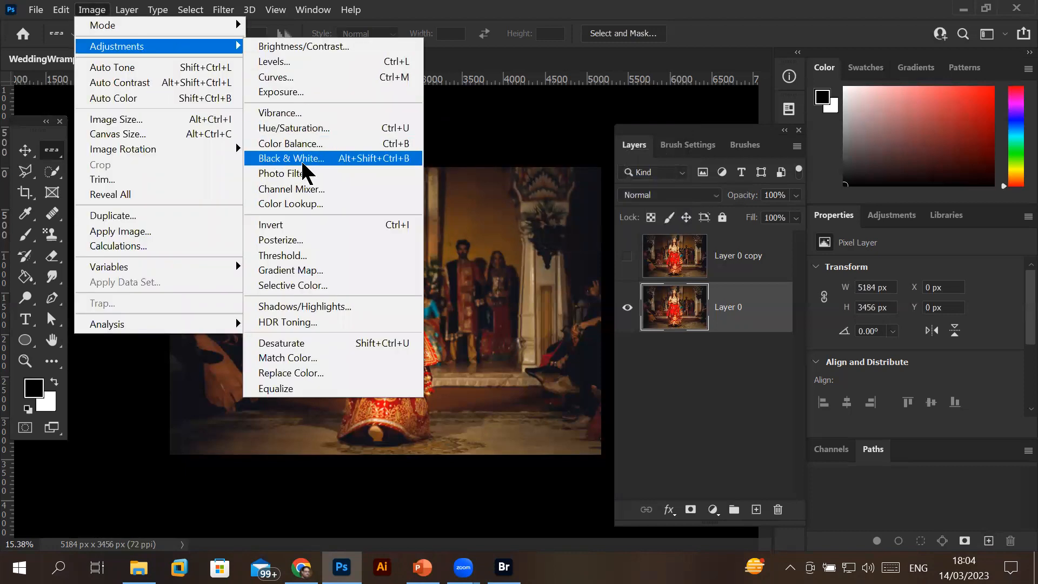
{"action": "left_click", "coordinate": [306, 172]}
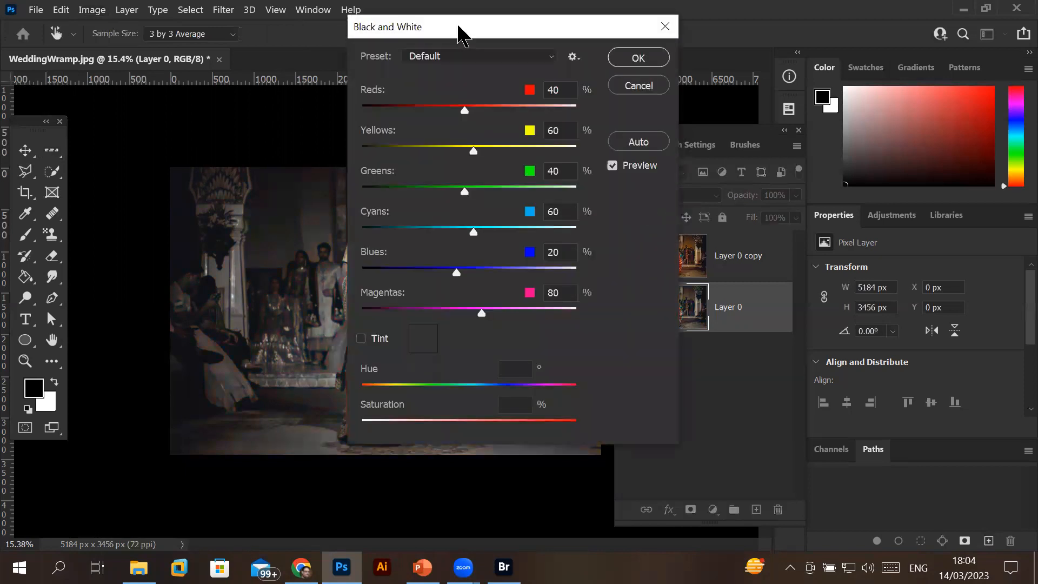
{"action": "left_click_drag", "start_coordinate": [460, 34], "coordinate": [47, 48]}
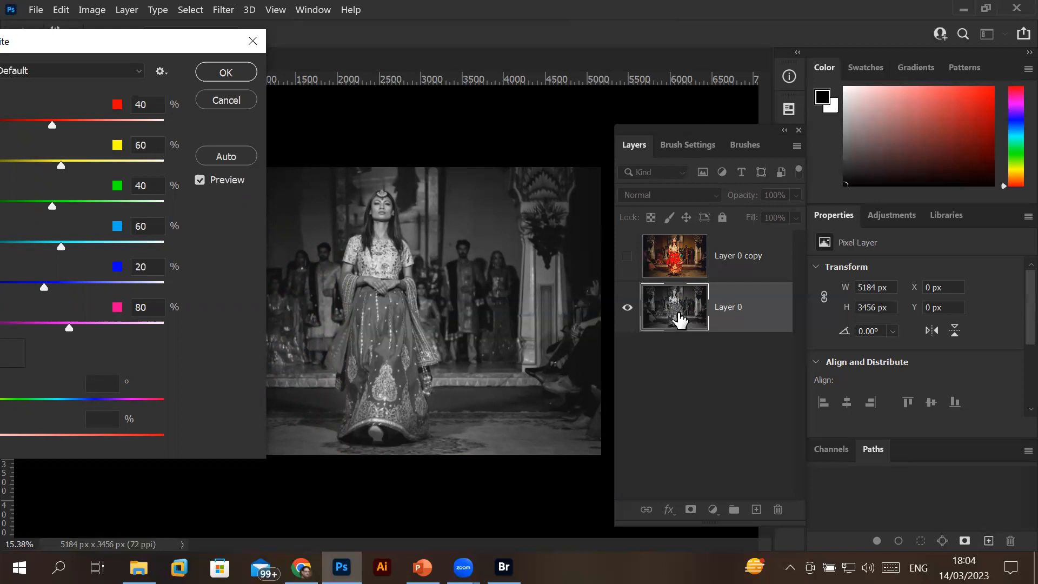
{"action": "left_click_drag", "start_coordinate": [188, 49], "coordinate": [792, 75]}
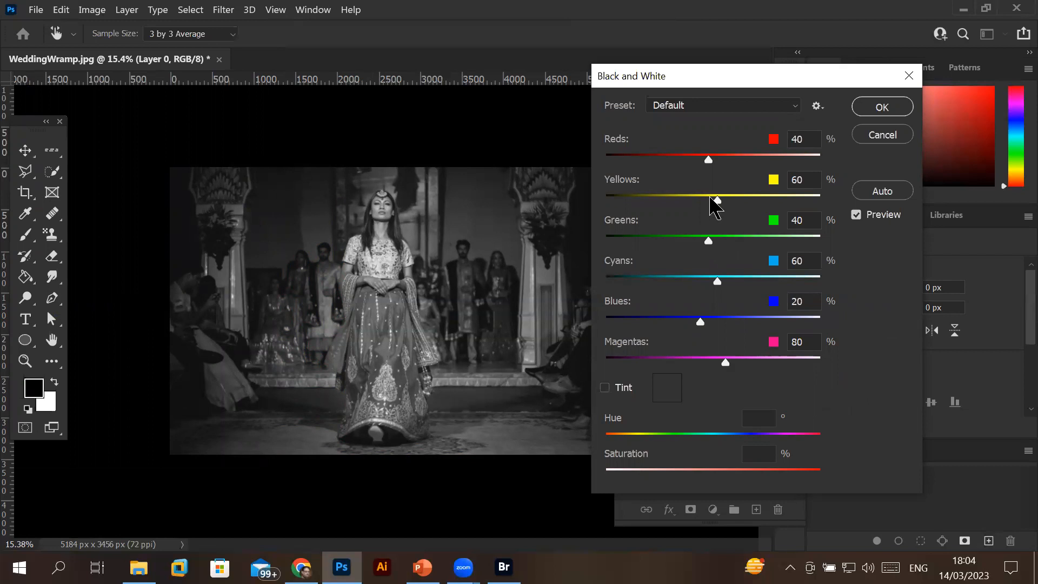
Try Reds values of -92, 70 and -106 % in the Black & White adjustment, toggling the preview to compare with the original colours
{"action": "left_click_drag", "start_coordinate": [710, 159], "coordinate": [652, 160]}
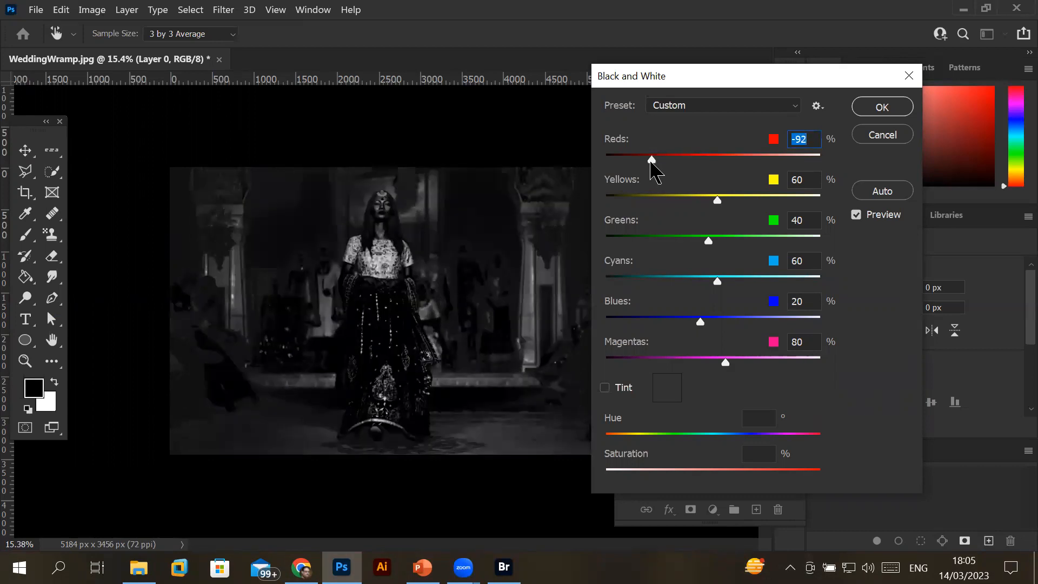
{"action": "left_click_drag", "start_coordinate": [656, 167], "coordinate": [719, 165]}
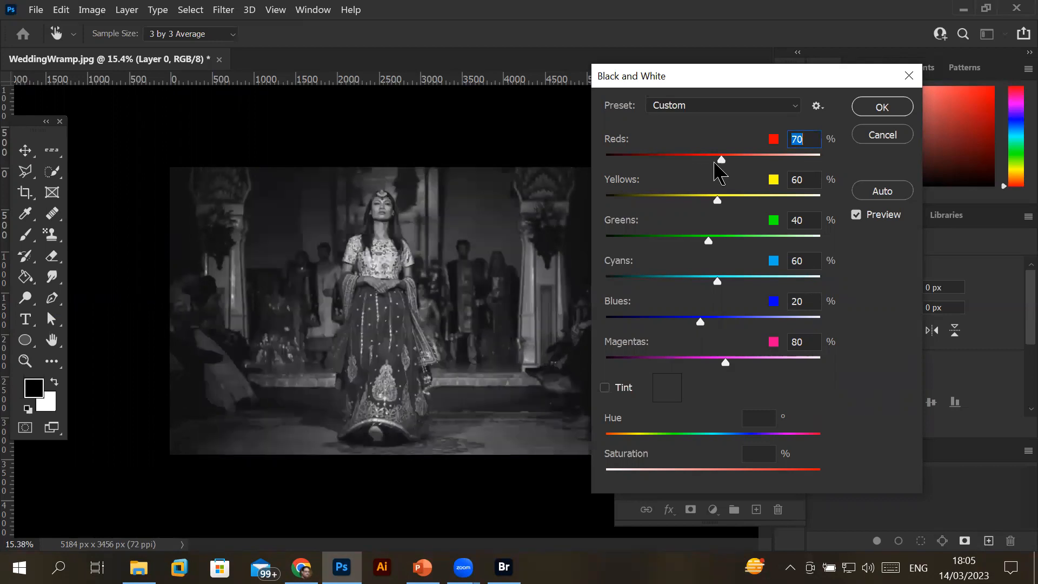
{"action": "left_click", "coordinate": [855, 216]}
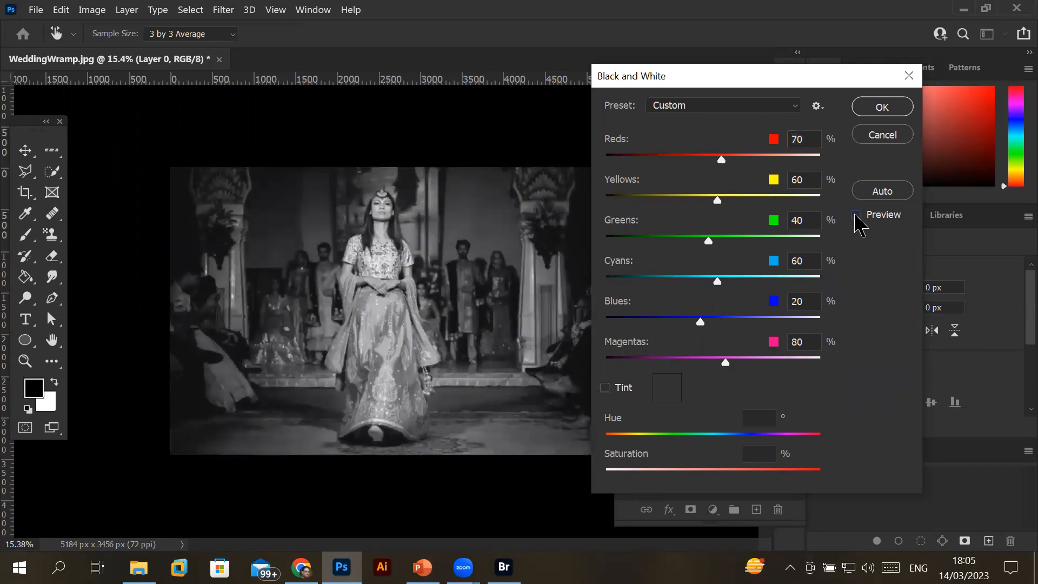
{"action": "left_click_drag", "start_coordinate": [723, 160], "coordinate": [647, 163]}
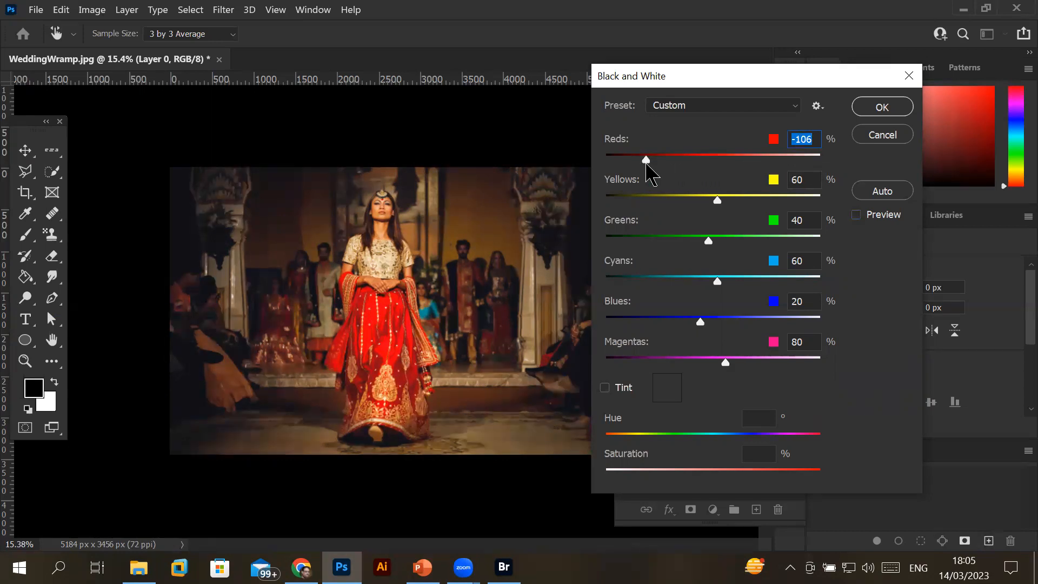
{"action": "mouse_move", "coordinate": [646, 161]}
{"action": "left_mouse_down"}
{"action": "mouse_move", "coordinate": [631, 162]}
{"action": "mouse_move", "coordinate": [670, 163]}
{"action": "mouse_move", "coordinate": [647, 163]}
{"action": "left_mouse_up"}
{"action": "left_click", "coordinate": [857, 215]}
{"action": "left_click", "coordinate": [857, 215]}
Set Reds to 151 %, Cyans to 166 % and Blues to 162 % with the preview on, and apply the Black & White adjustment
{"action": "left_click_drag", "start_coordinate": [648, 161], "coordinate": [753, 162]}
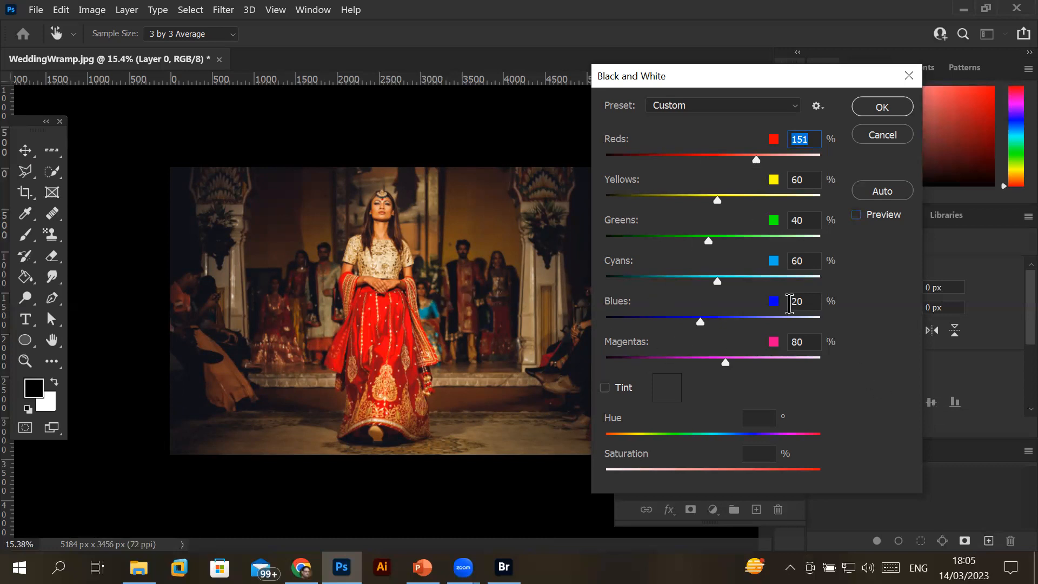
{"action": "left_click_drag", "start_coordinate": [717, 282], "coordinate": [730, 282]}
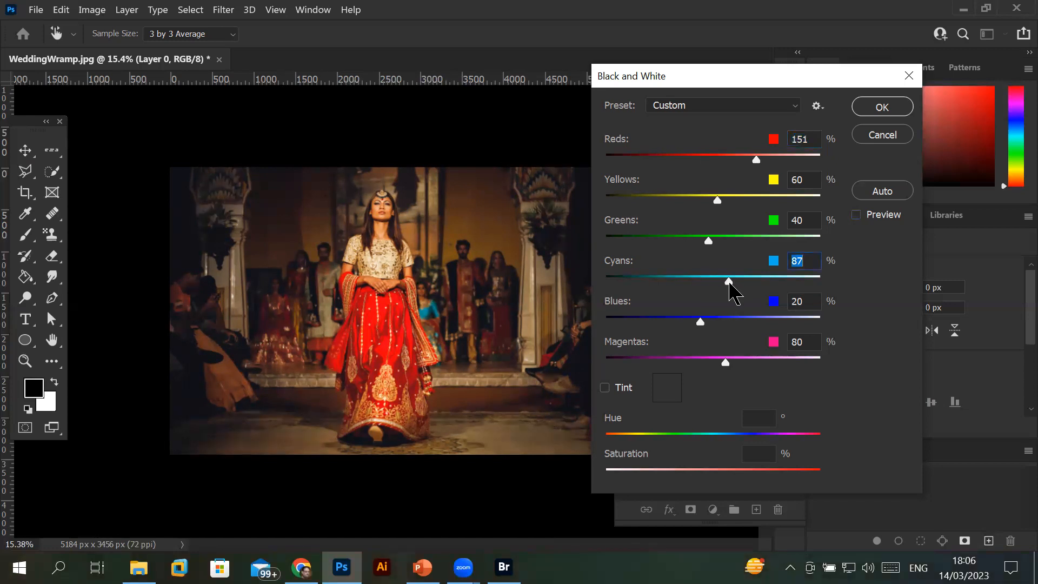
{"action": "left_click", "coordinate": [857, 215]}
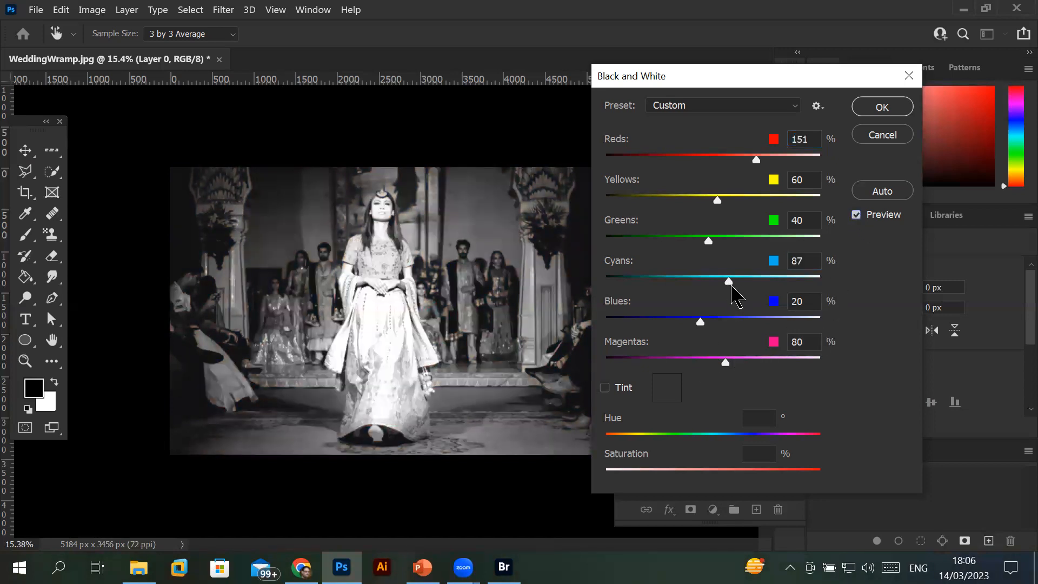
{"action": "left_click_drag", "start_coordinate": [731, 282], "coordinate": [694, 283]}
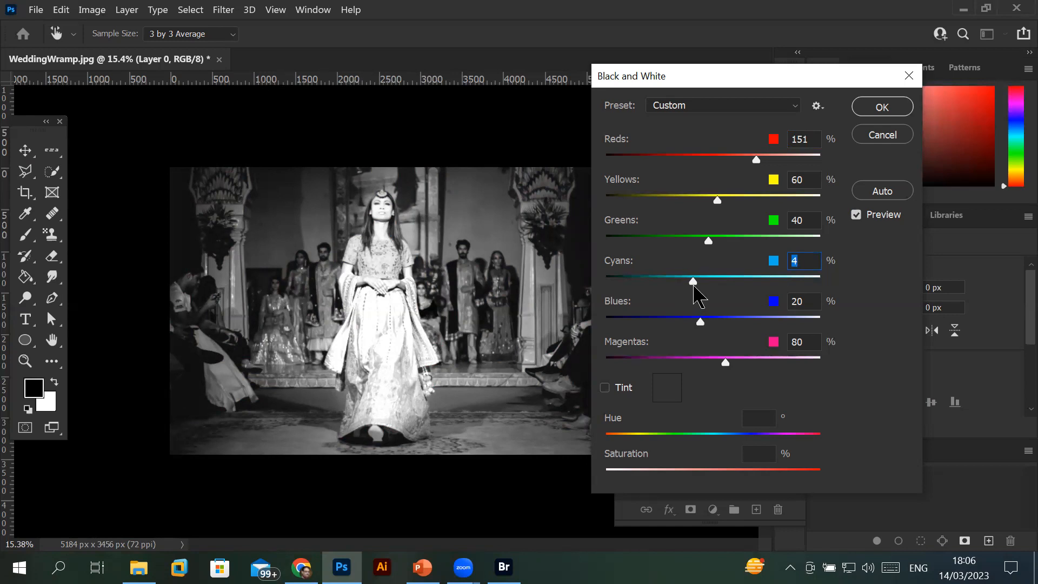
{"action": "left_click_drag", "start_coordinate": [695, 285], "coordinate": [772, 301]}
{"action": "left_click_drag", "start_coordinate": [702, 322], "coordinate": [761, 324]}
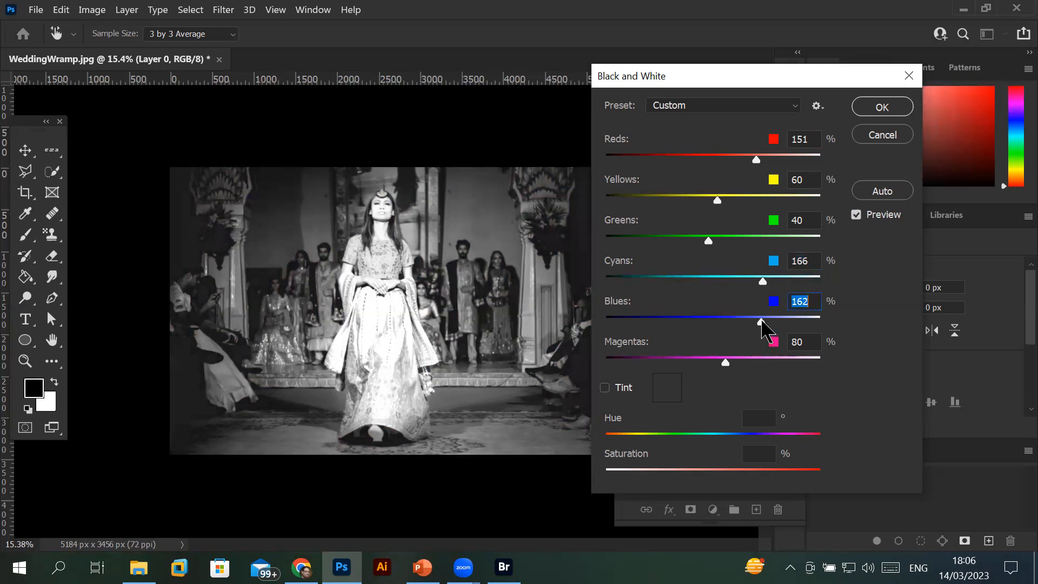
{"action": "left_click", "coordinate": [871, 108]}
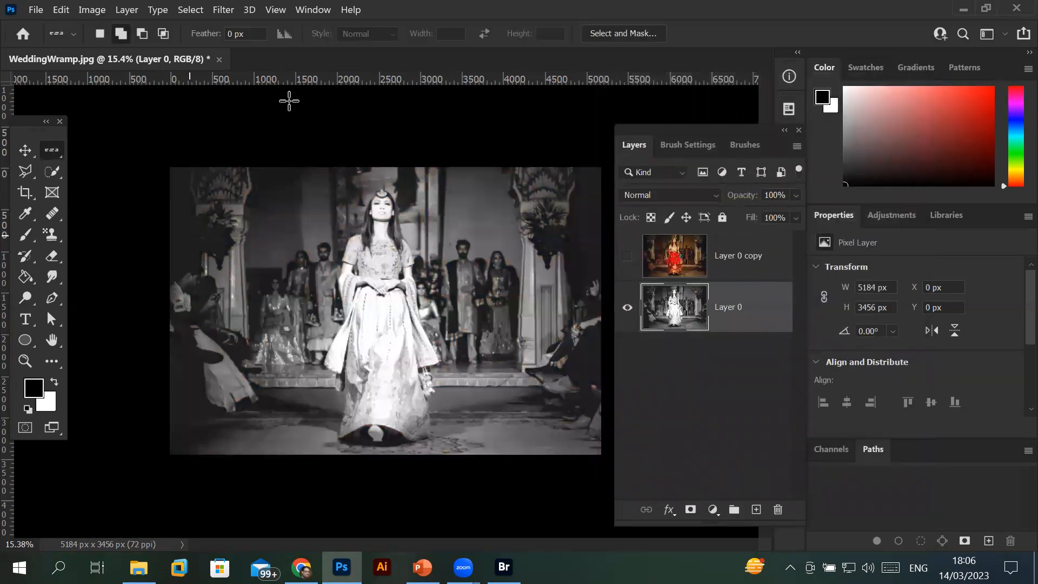
Show the coloured Layer 0 copy again and make it the active layer
{"action": "left_click", "coordinate": [628, 260]}
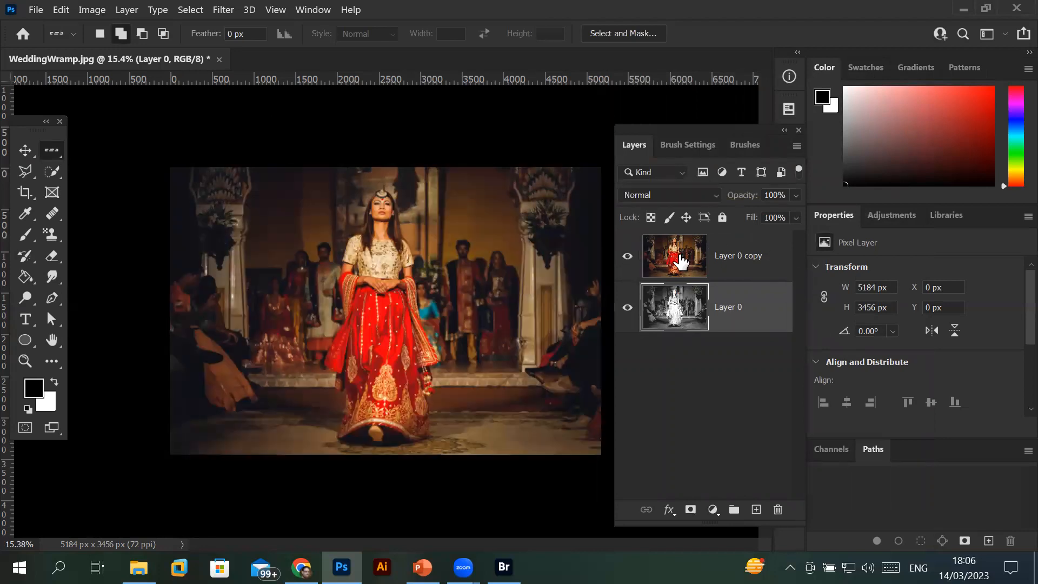
{"action": "left_click", "coordinate": [681, 262]}
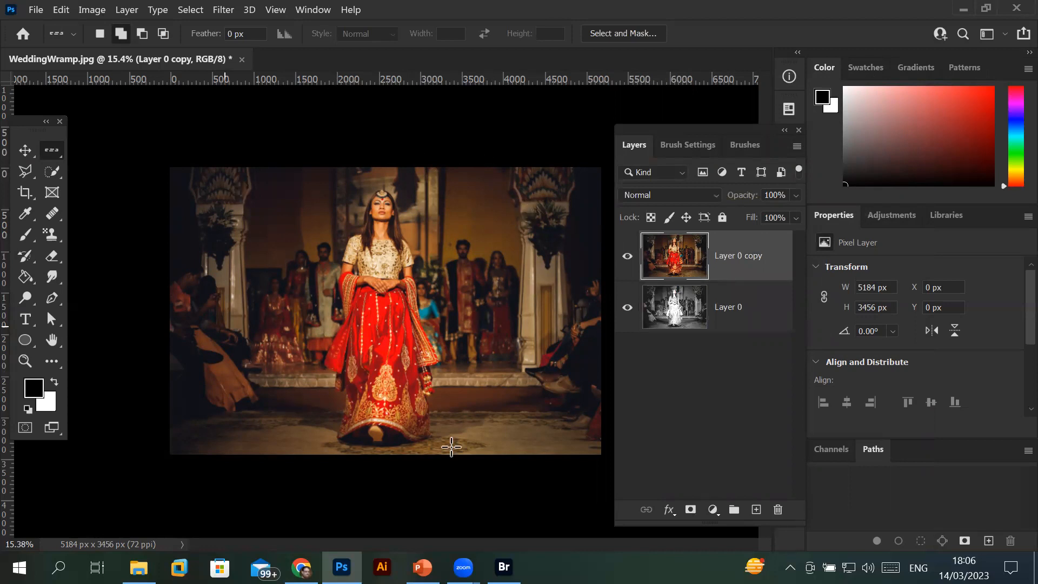
{"action": "scroll", "coordinate": [382, 211], "scroll_direction": "up", "scroll_amount": 2}
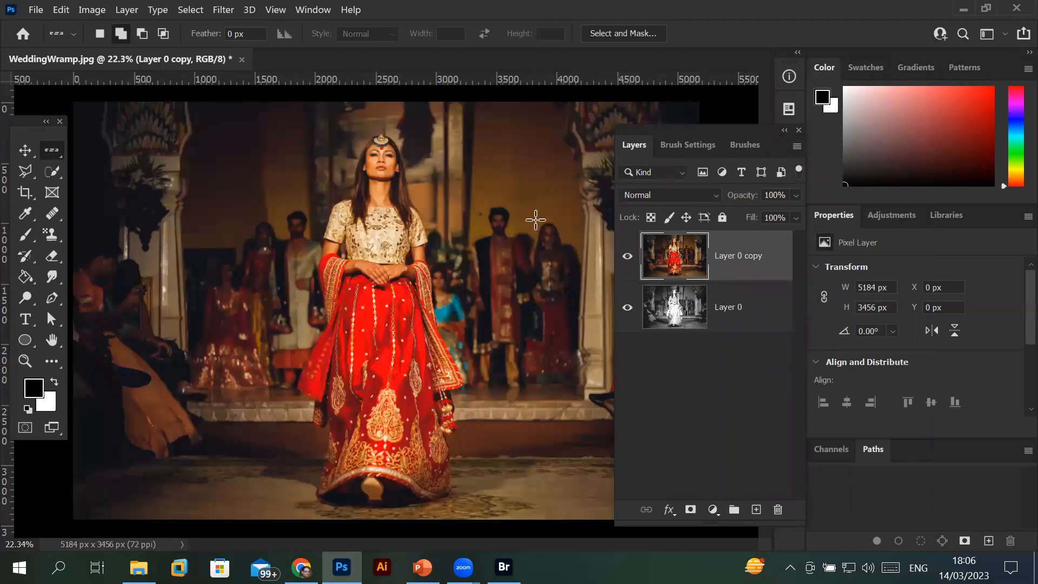
{"action": "scroll", "coordinate": [536, 220], "scroll_direction": "down", "scroll_amount": 1}
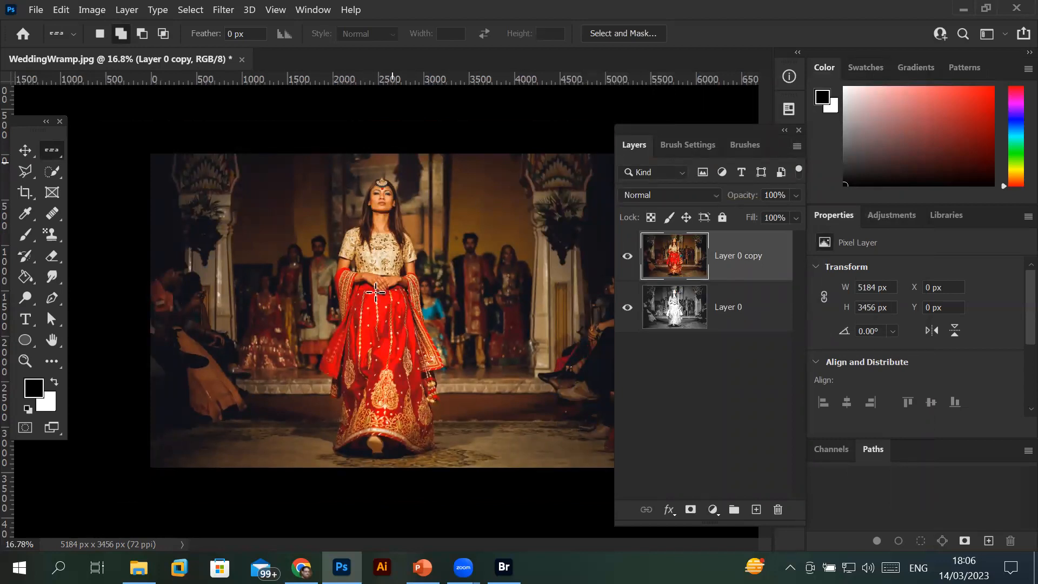
{"action": "scroll", "coordinate": [379, 205], "scroll_direction": "up", "scroll_amount": 5}
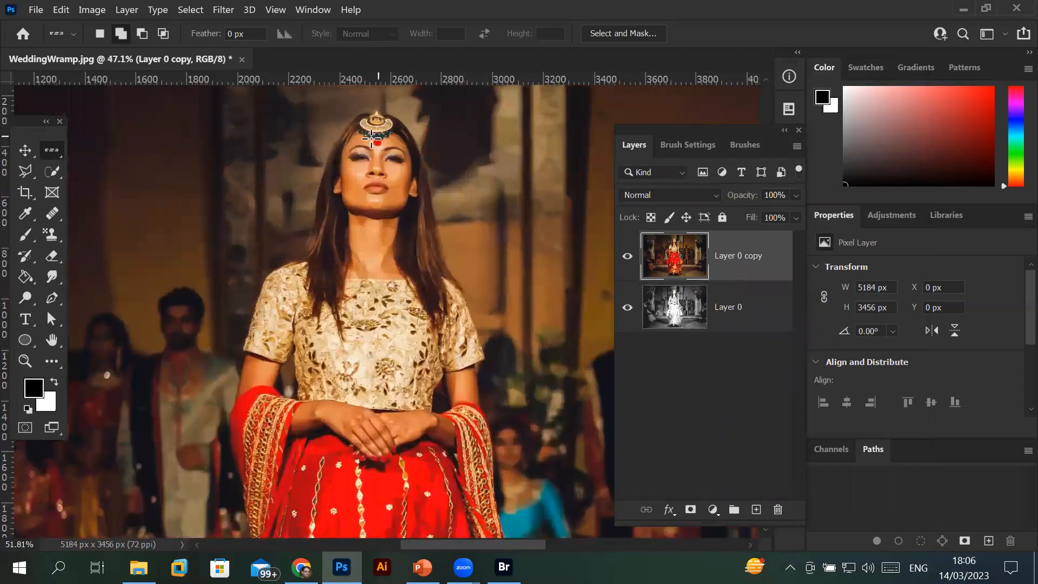
{"action": "scroll", "coordinate": [372, 138], "scroll_direction": "up", "scroll_amount": 8}
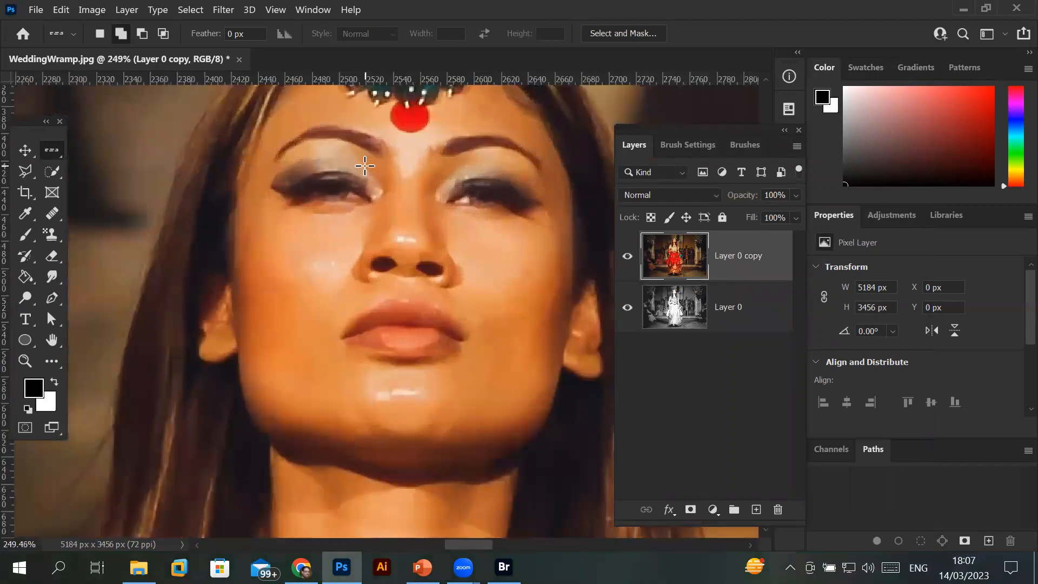
{"action": "scroll", "coordinate": [365, 166], "scroll_direction": "down", "scroll_amount": 12}
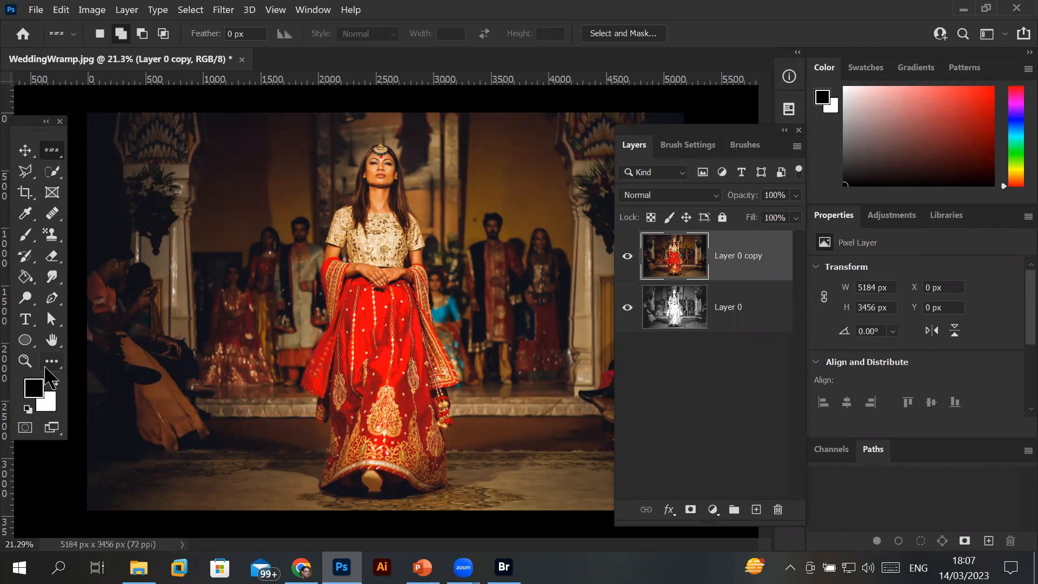
Clear the current selection and use Select Subject with the Quick Selection tool to select the woman in the red skirt on Layer 0 copy
{"action": "left_click", "coordinate": [51, 172]}
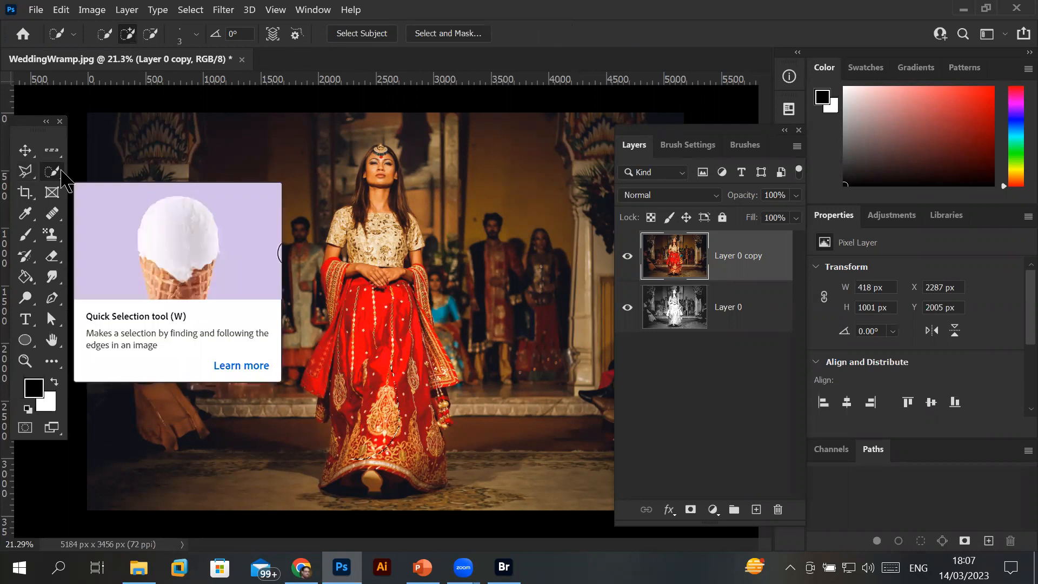
{"action": "key", "text": "ctrl+d"}
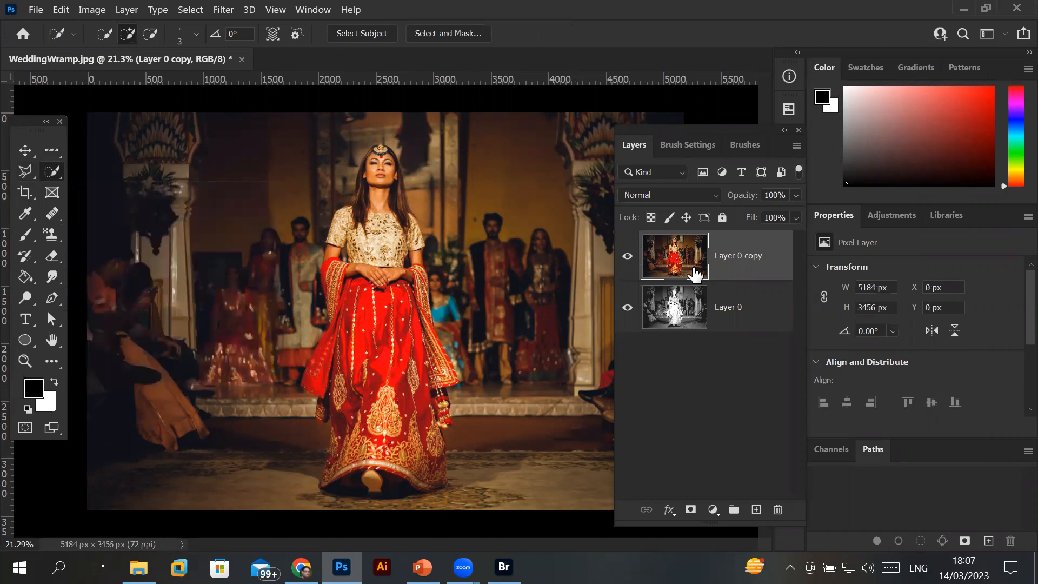
{"action": "right_click", "coordinate": [58, 177]}
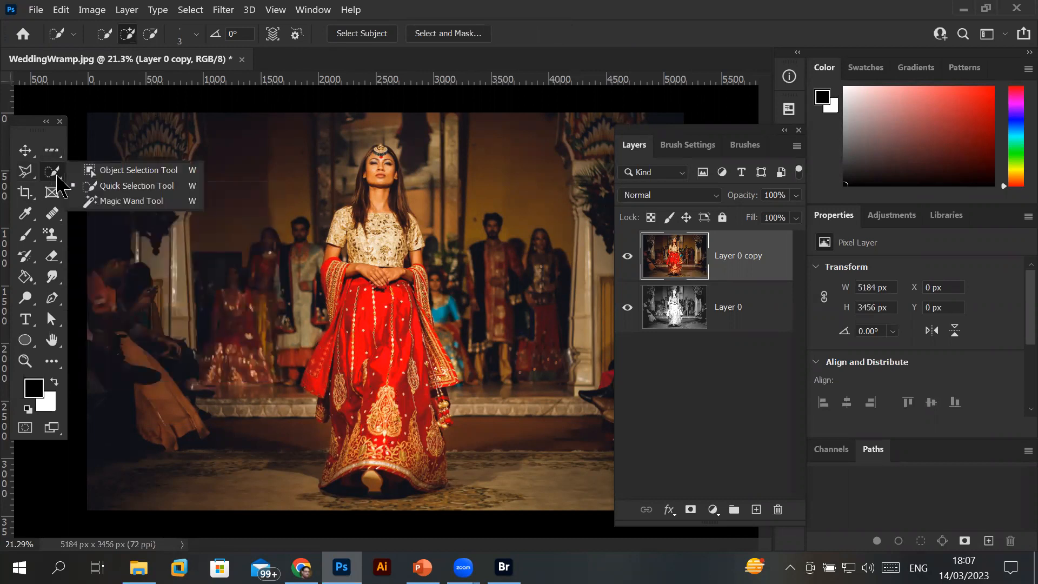
{"action": "left_click", "coordinate": [135, 185]}
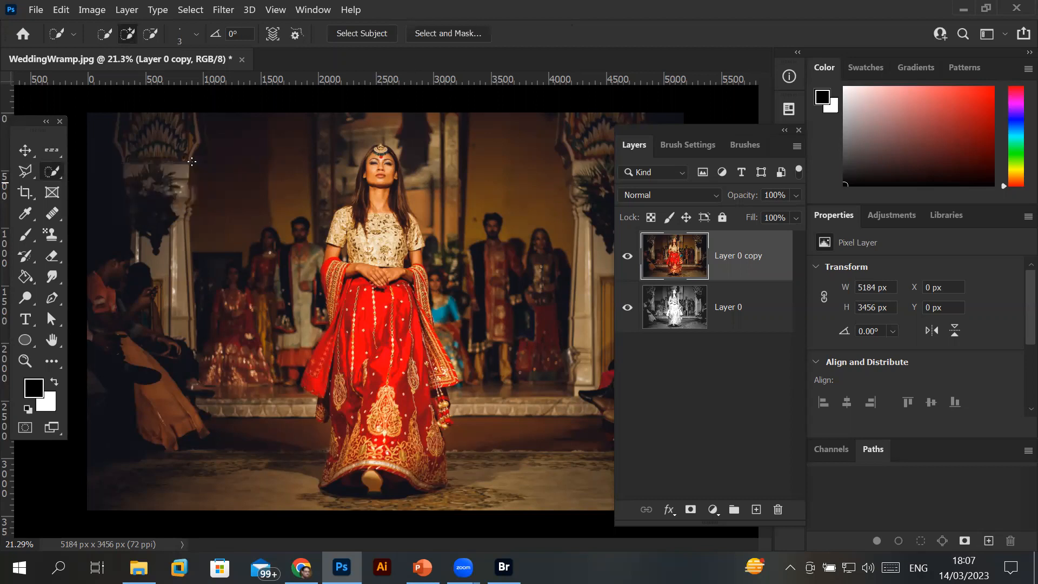
{"action": "left_click", "coordinate": [361, 33]}
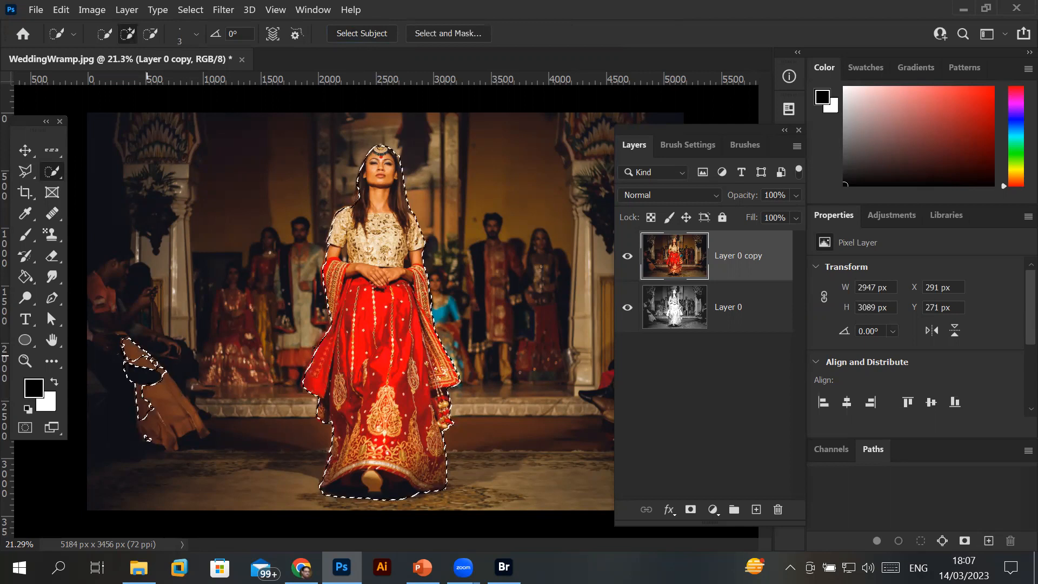
Enlarge the Quick Selection brush to 400 px and subtract the seated spectator's clothing from the selection
{"action": "key", "text": "alt"}
{"action": "left_click_drag", "start_coordinate": [140, 338], "coordinate": [142, 424]}
{"action": "key", "text": "bracketright"}
{"action": "key", "text": "bracketright"}
{"action": "key", "text": "bracketright"}
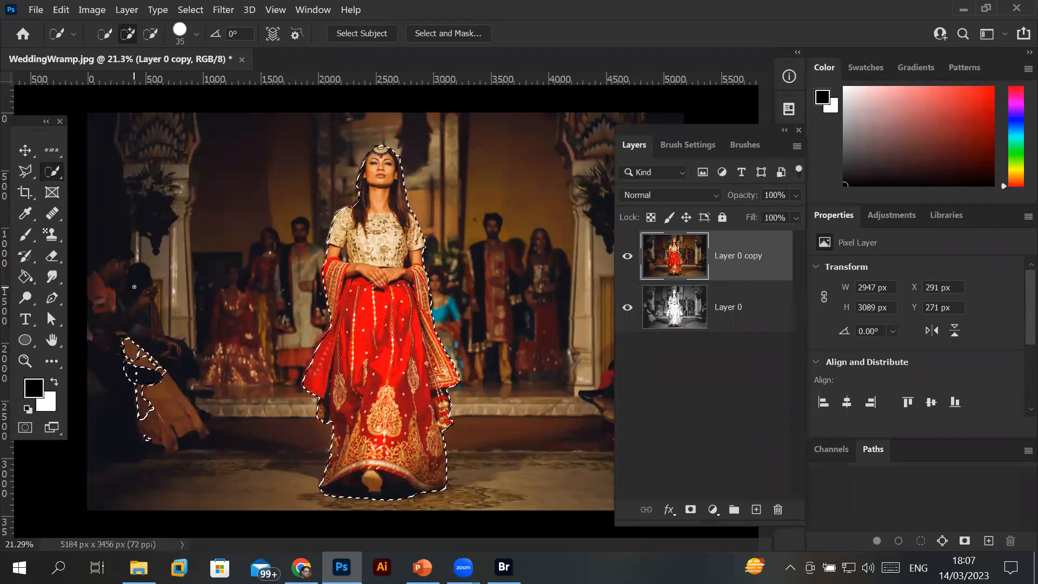
{"action": "key", "text": "bracketright"}
{"action": "key", "text": "bracketright"}
{"action": "key", "text": "bracketright"}
{"action": "key", "text": "bracketright"}
{"action": "key", "text": "bracketright"}
{"action": "key", "text": "bracketright"}
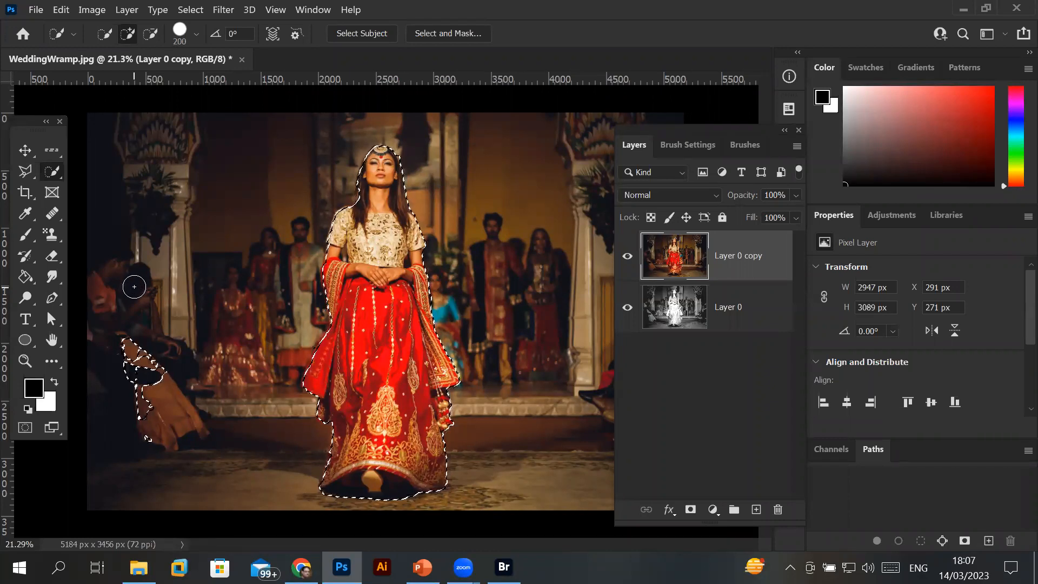
{"action": "key", "text": "alt"}
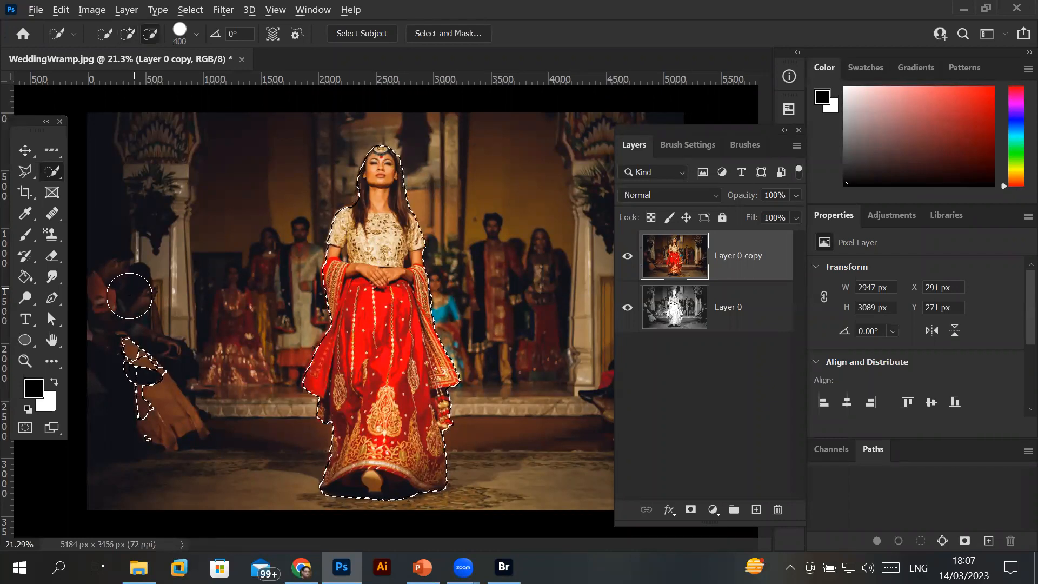
{"action": "left_click_drag", "start_coordinate": [167, 361], "coordinate": [230, 445]}
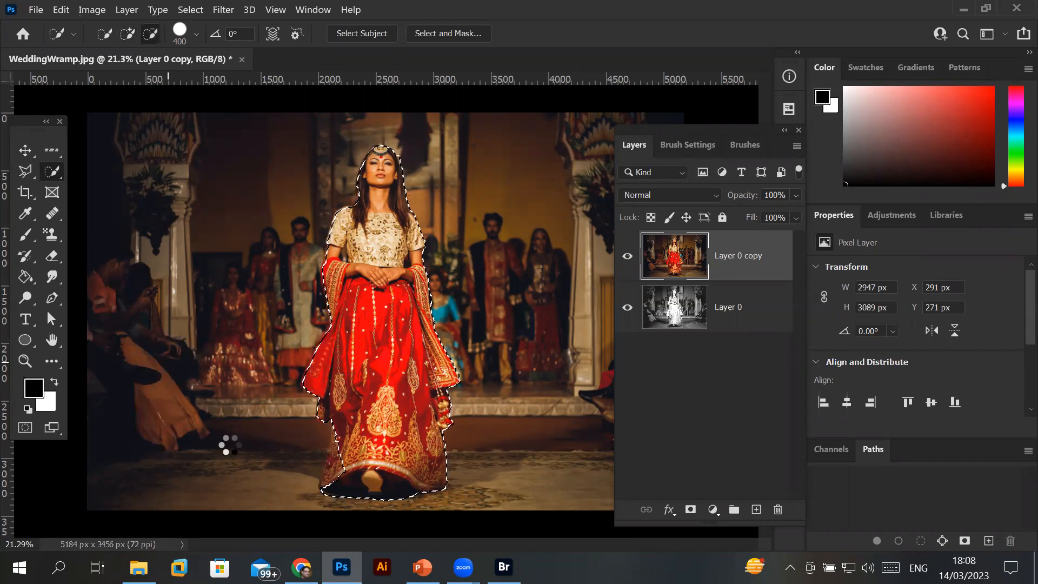
Subtract the dark area and the foot beneath the skirt's hem from the selection with a 200 px brush
{"action": "scroll", "coordinate": [364, 487], "scroll_direction": "up", "scroll_amount": 5}
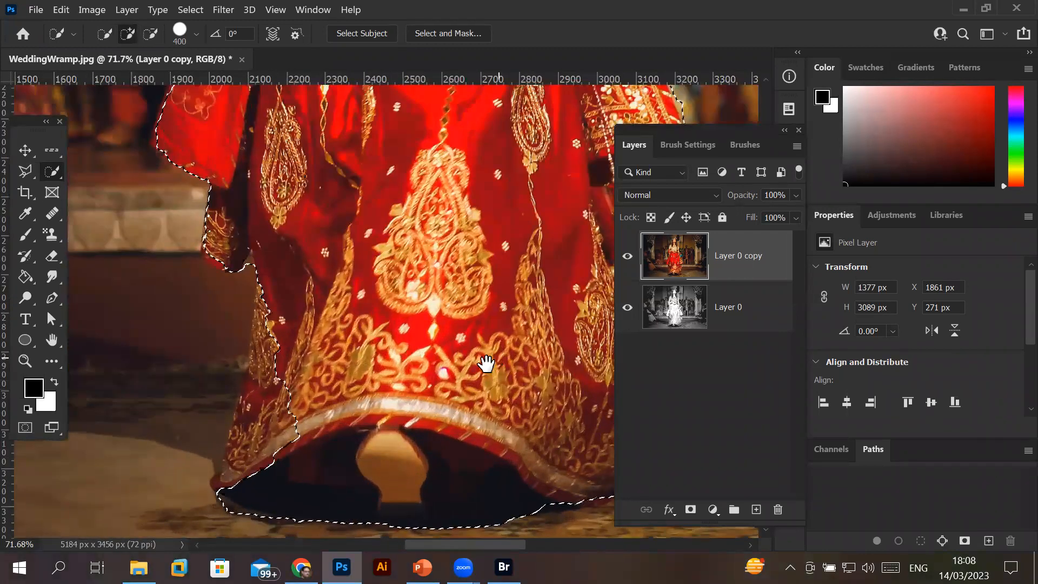
{"action": "left_click_drag", "start_coordinate": [480, 317], "coordinate": [465, 219]}
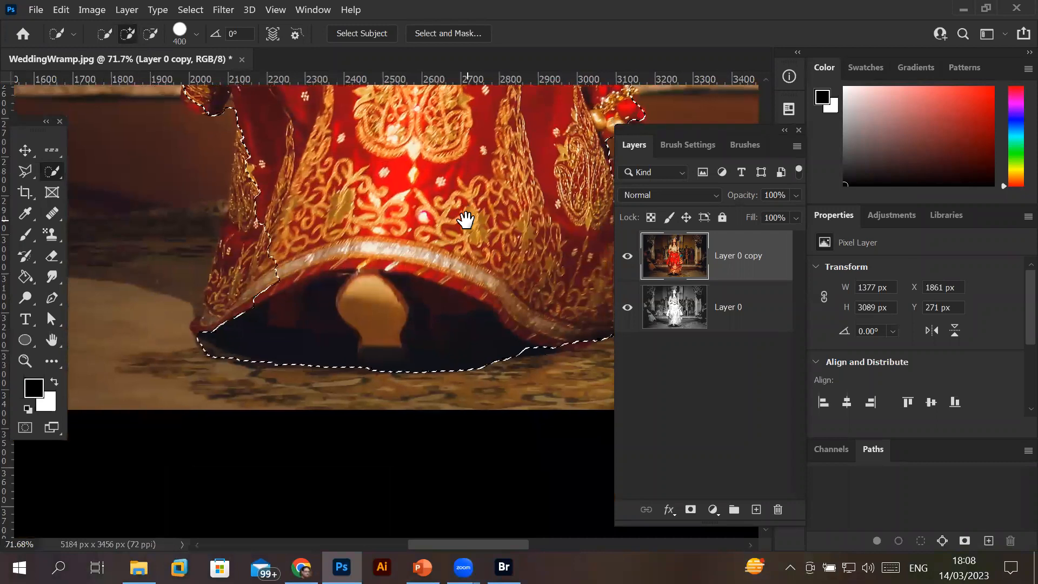
{"action": "left_click", "coordinate": [461, 347], "text": "alt"}
{"action": "mouse_move", "coordinate": [461, 346]}
{"action": "left_mouse_down"}
{"action": "mouse_move", "coordinate": [346, 355]}
{"action": "mouse_move", "coordinate": [285, 332]}
{"action": "left_mouse_up"}
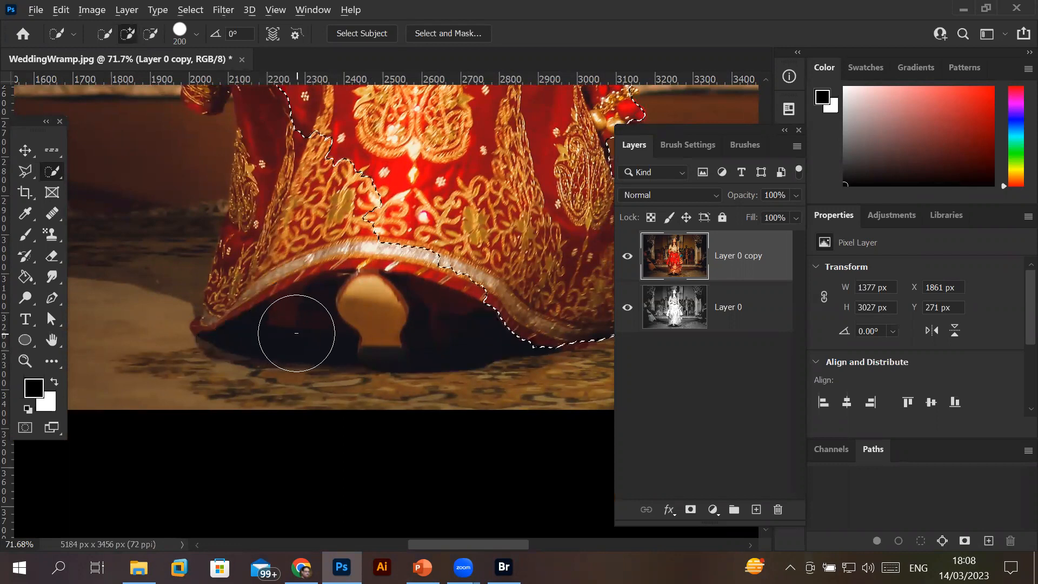
Add the missing left part of the lower skirt back to the selection and subtract the floor spill beside it
{"action": "mouse_move", "coordinate": [306, 136]}
{"action": "left_mouse_down"}
{"action": "mouse_move", "coordinate": [344, 134]}
{"action": "mouse_move", "coordinate": [295, 171]}
{"action": "mouse_move", "coordinate": [250, 240]}
{"action": "left_mouse_up"}
{"action": "left_click", "coordinate": [173, 232], "text": "alt"}
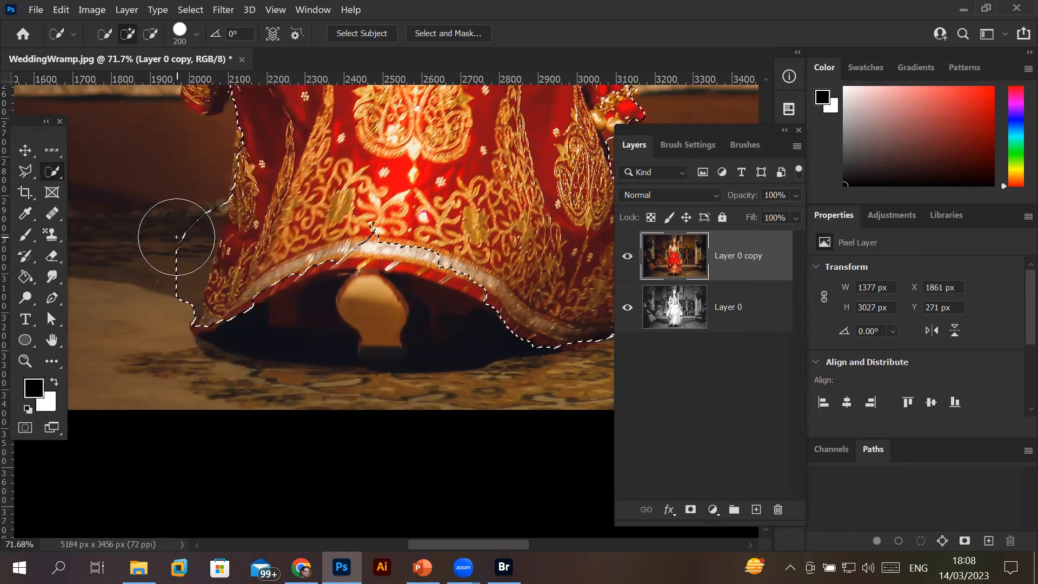
{"action": "left_click", "coordinate": [174, 239], "text": "alt"}
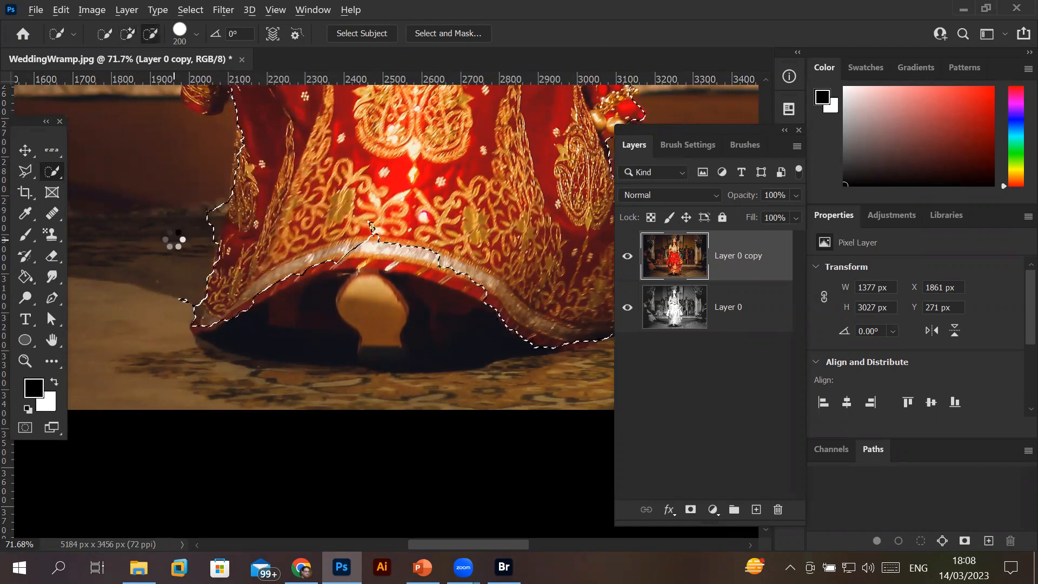
{"action": "left_click", "coordinate": [185, 218], "text": "alt"}
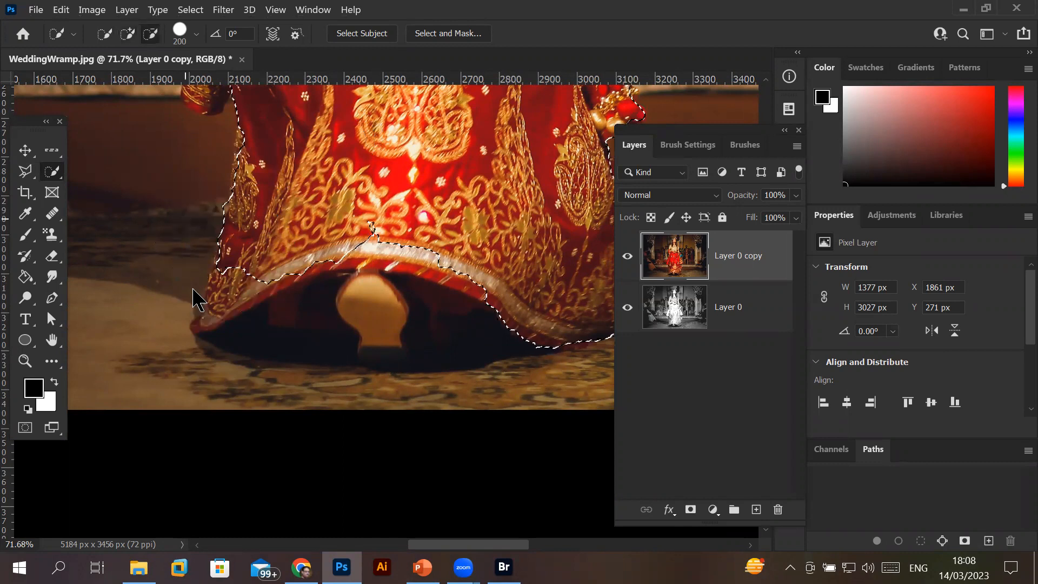
Reduce the Quick Selection brush to 90 px and add the skirt's lower-left hem corner to the selection
{"action": "key", "text": "bracketleft"}
{"action": "key", "text": "bracketleft"}
{"action": "key", "text": "bracketleft"}
{"action": "key", "text": "bracketleft"}
{"action": "key", "text": "bracketleft"}
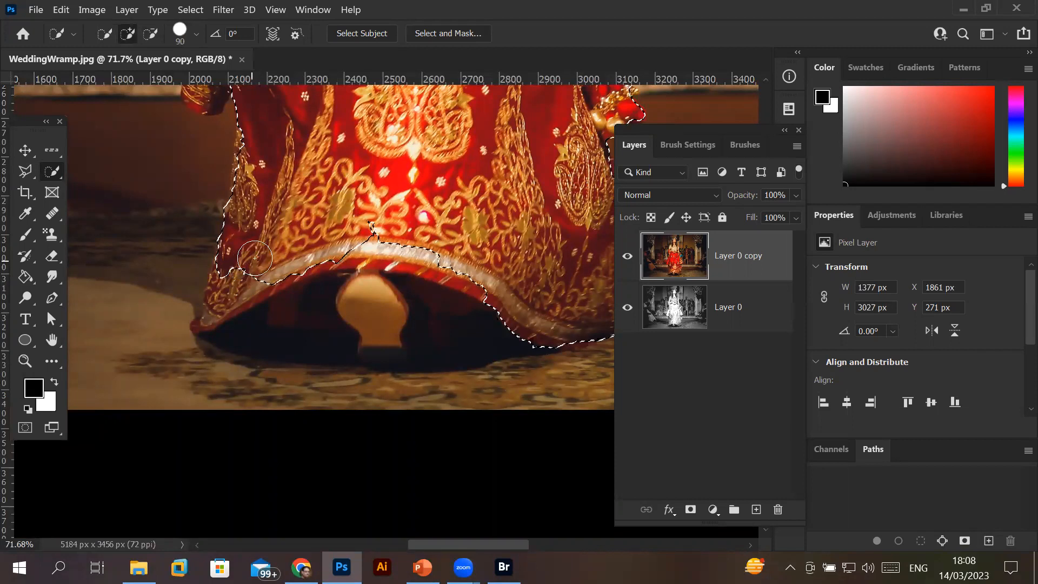
{"action": "left_click_drag", "start_coordinate": [260, 253], "coordinate": [219, 301]}
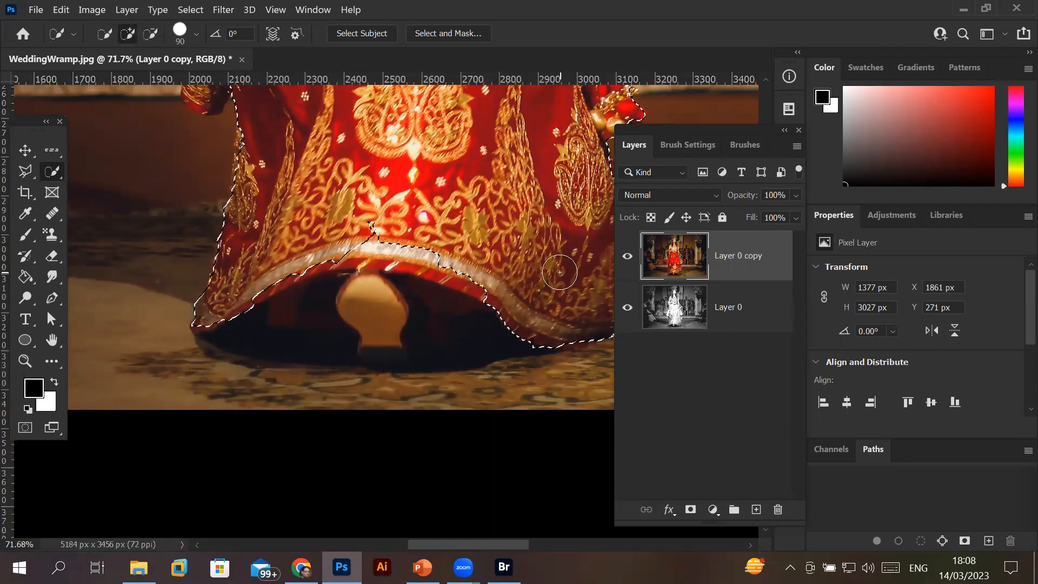
Examine the selection edge around the skirt, tassels, shawl, shoulders and hair for missed areas
{"action": "left_click_drag", "start_coordinate": [528, 239], "coordinate": [264, 324]}
{"action": "left_click_drag", "start_coordinate": [341, 198], "coordinate": [426, 346]}
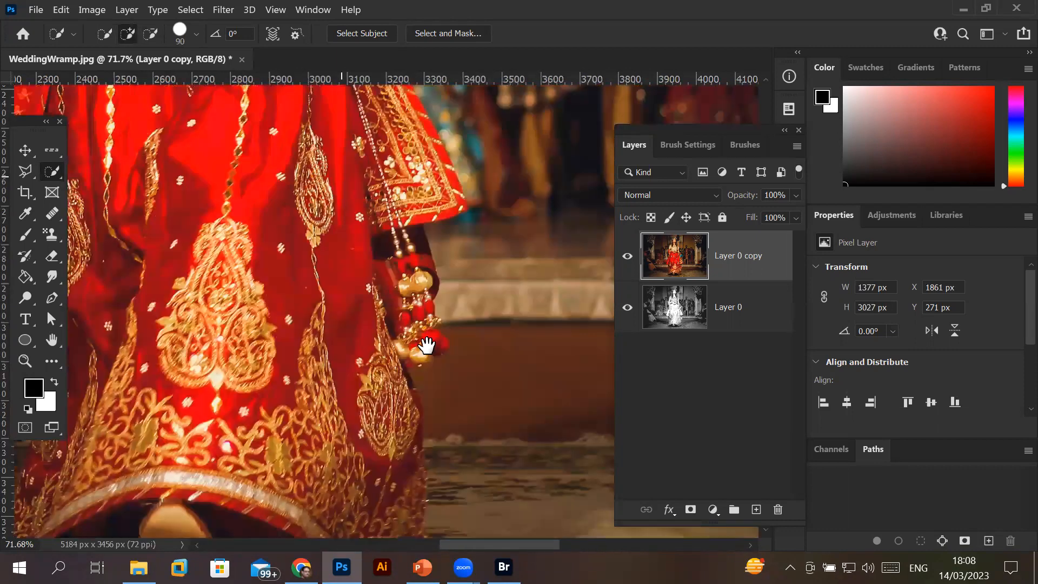
{"action": "left_click_drag", "start_coordinate": [429, 260], "coordinate": [318, 222]}
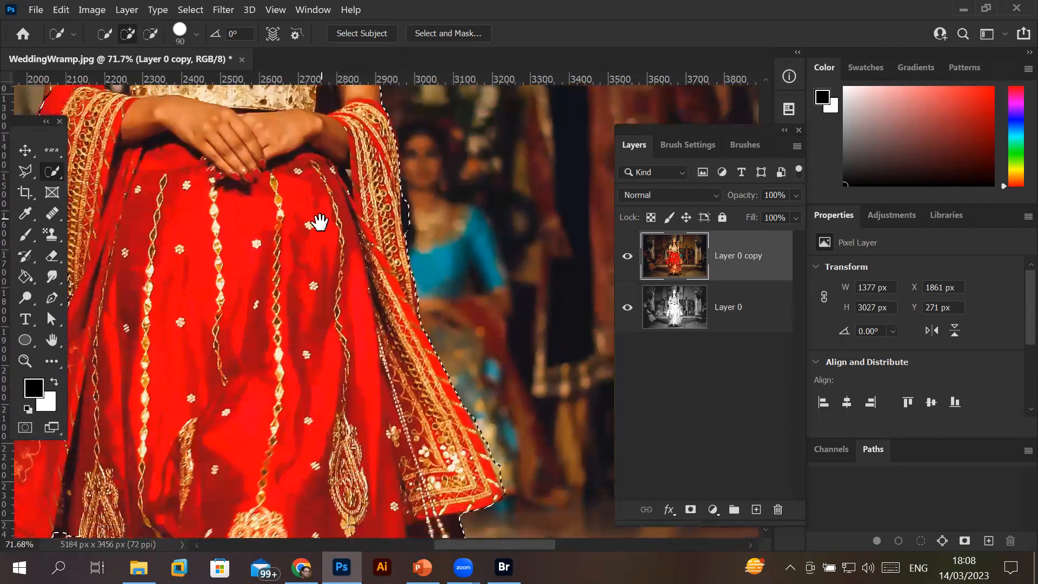
{"action": "left_click_drag", "start_coordinate": [128, 217], "coordinate": [250, 352]}
{"action": "left_click_drag", "start_coordinate": [265, 208], "coordinate": [262, 259]}
{"action": "left_click_drag", "start_coordinate": [327, 156], "coordinate": [265, 260]}
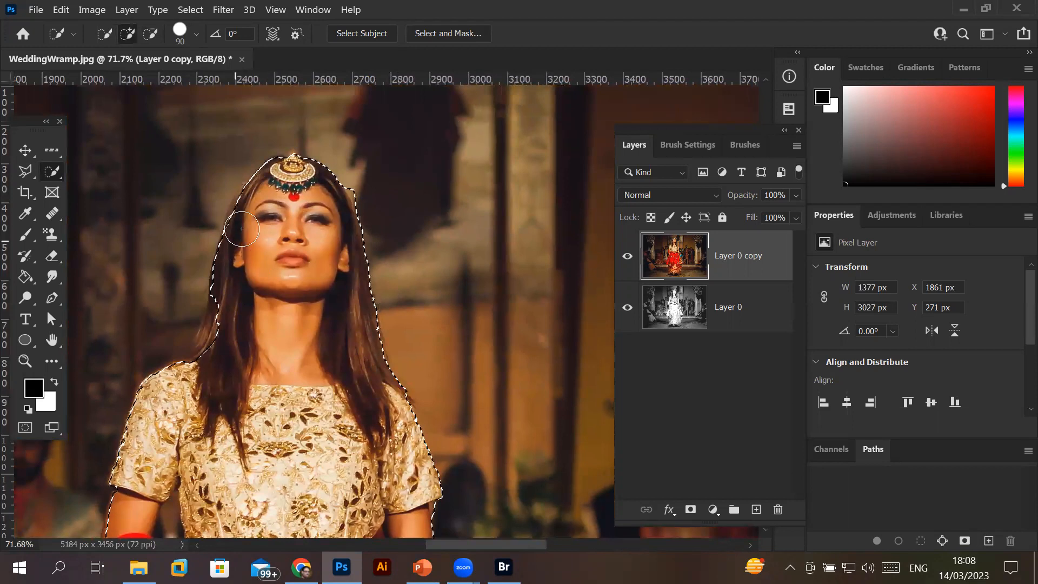
{"action": "left_click_drag", "start_coordinate": [337, 199], "coordinate": [309, 227]}
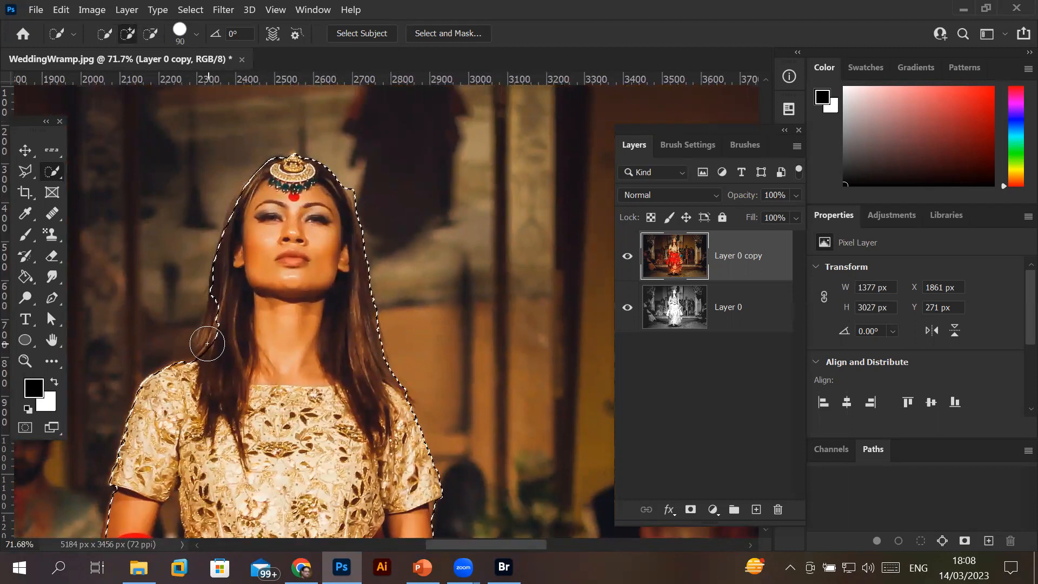
{"action": "scroll", "coordinate": [207, 343], "scroll_direction": "up", "scroll_amount": 10}
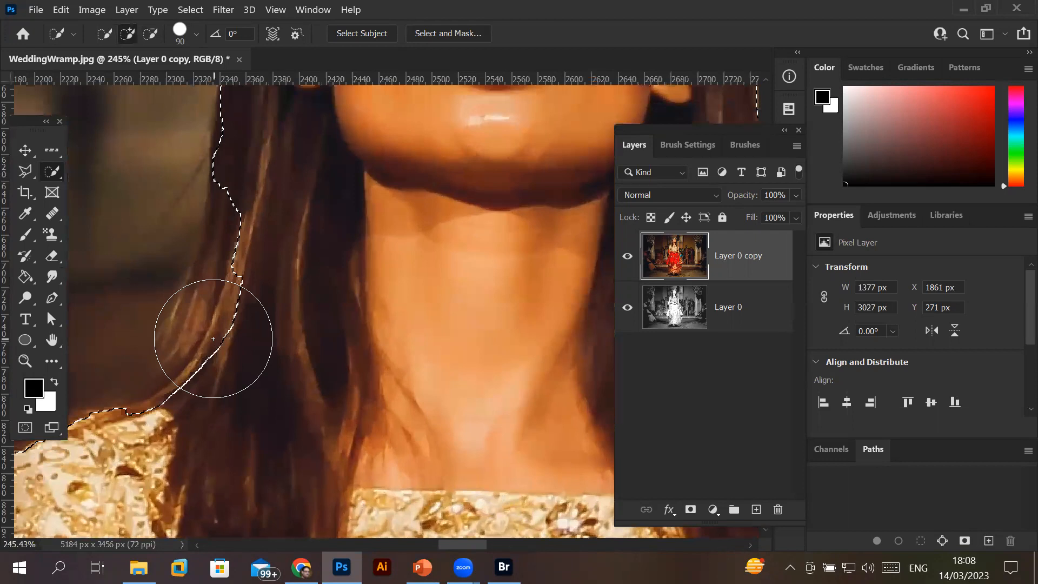
{"action": "scroll", "coordinate": [213, 339], "scroll_direction": "up", "scroll_amount": 3}
{"action": "scroll", "coordinate": [215, 335], "scroll_direction": "down", "scroll_amount": 3}
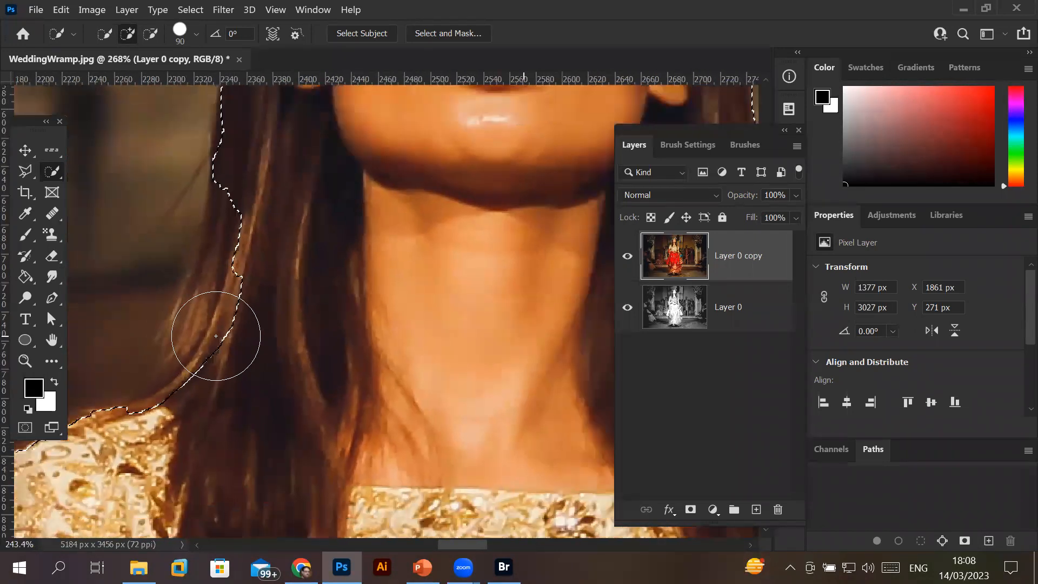
{"action": "scroll", "coordinate": [216, 336], "scroll_direction": "down", "scroll_amount": 8}
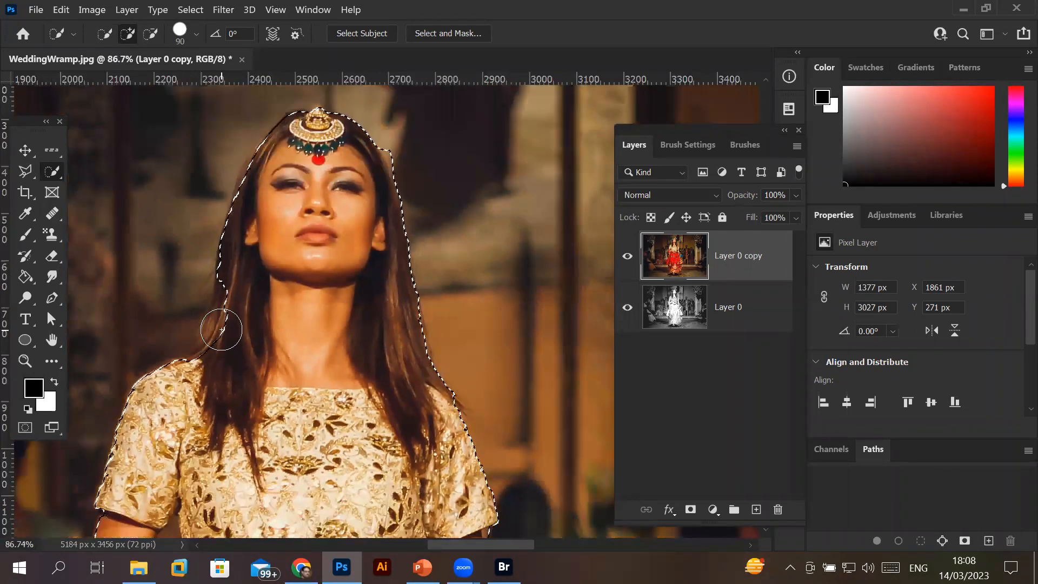
{"action": "scroll", "coordinate": [221, 329], "scroll_direction": "down", "scroll_amount": 3}
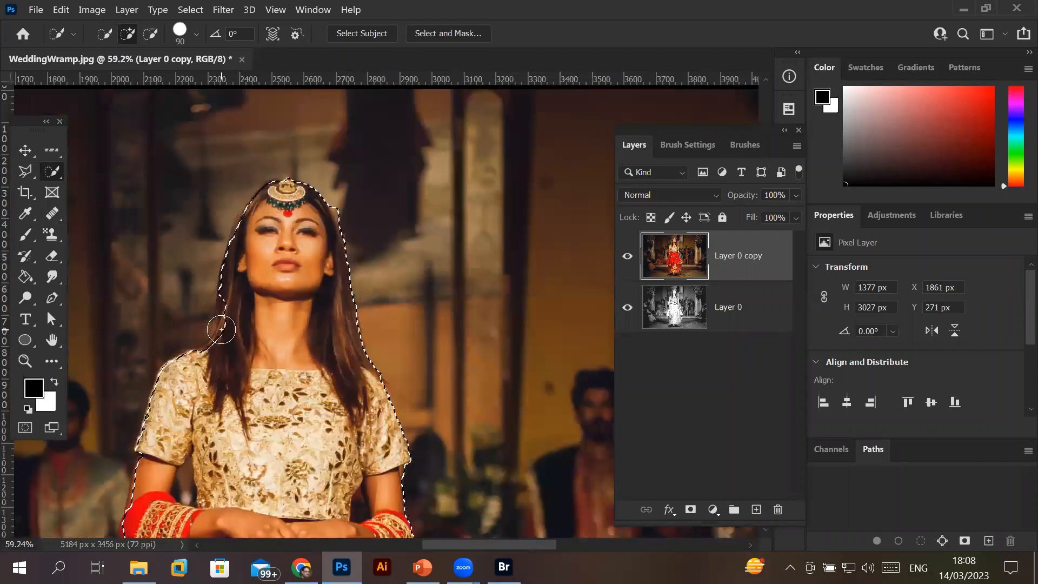
Open the woman's selection in the Select and Mask workspace for edge refinement
{"action": "left_click", "coordinate": [448, 36]}
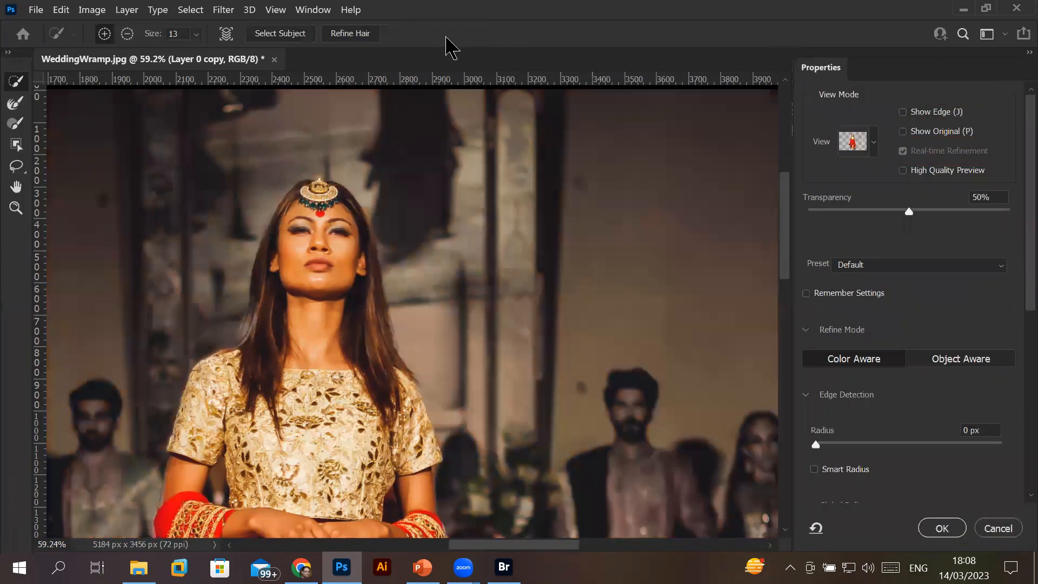
{"action": "scroll", "coordinate": [509, 352], "scroll_direction": "down", "scroll_amount": 6}
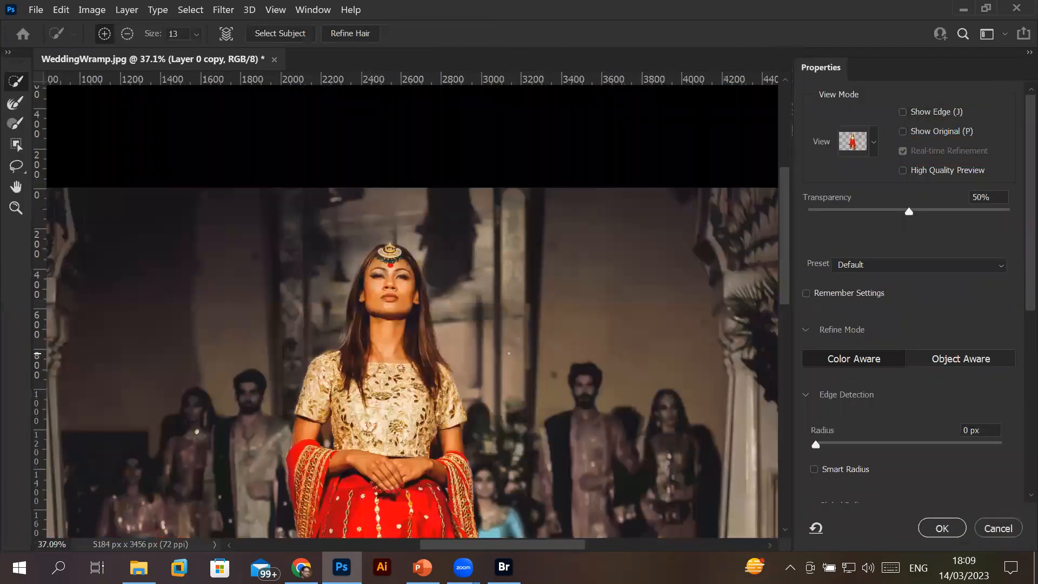
{"action": "scroll", "coordinate": [537, 436], "scroll_direction": "up", "scroll_amount": 5}
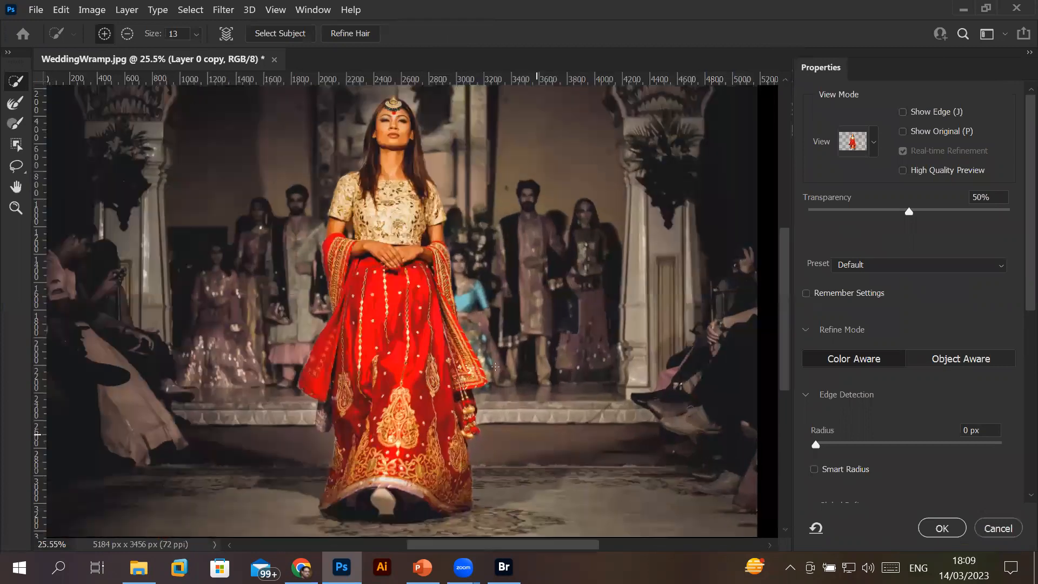
{"action": "scroll", "coordinate": [503, 350], "scroll_direction": "down", "scroll_amount": 3}
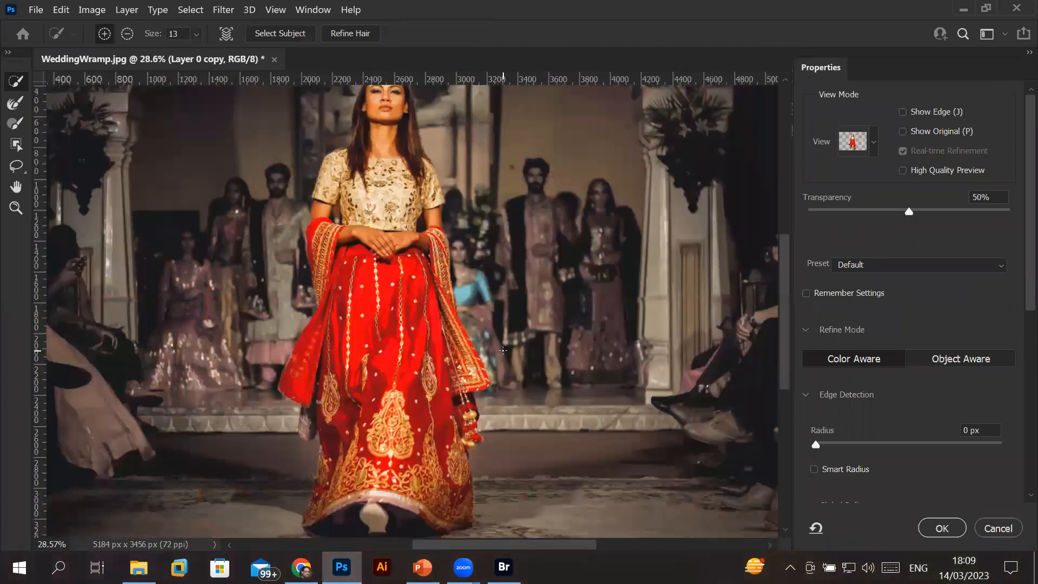
{"action": "scroll", "coordinate": [646, 330], "scroll_direction": "down", "scroll_amount": 1}
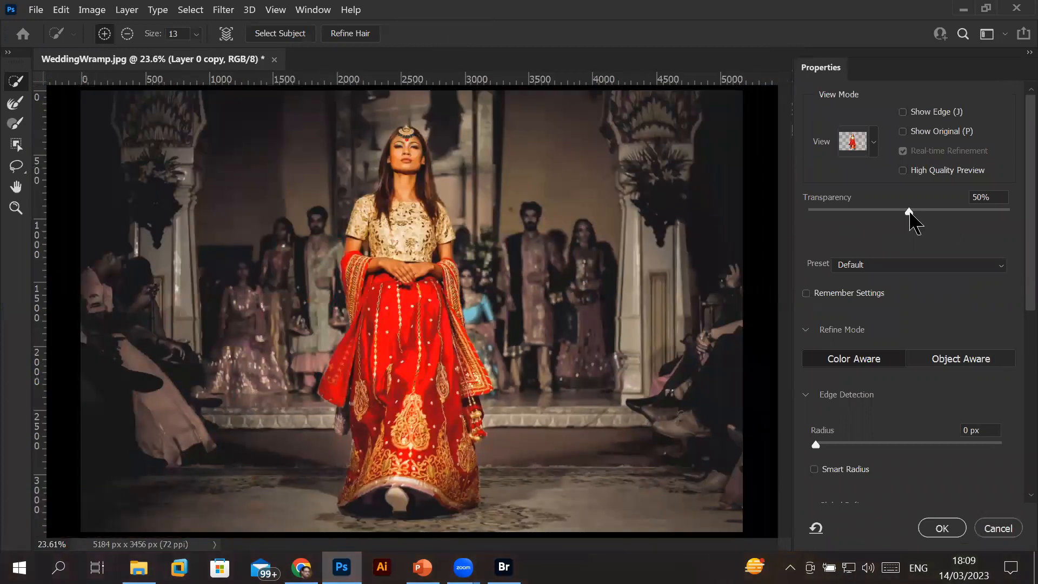
Preview the woman's cutout by raising the view transparency to 100%, and accept the Select and Mask result
{"action": "left_click_drag", "start_coordinate": [930, 214], "coordinate": [1006, 213]}
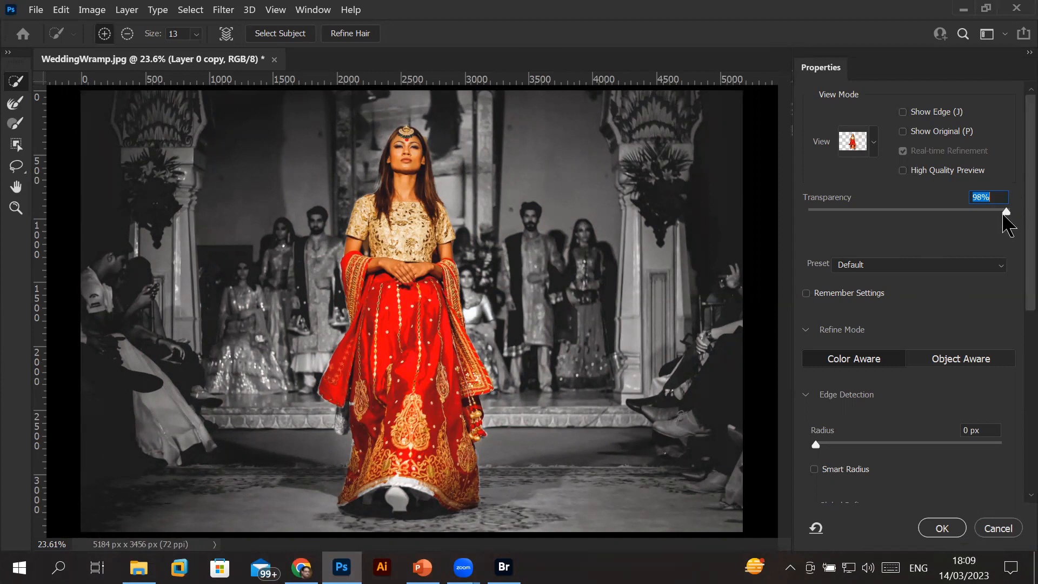
{"action": "left_click", "coordinate": [921, 212]}
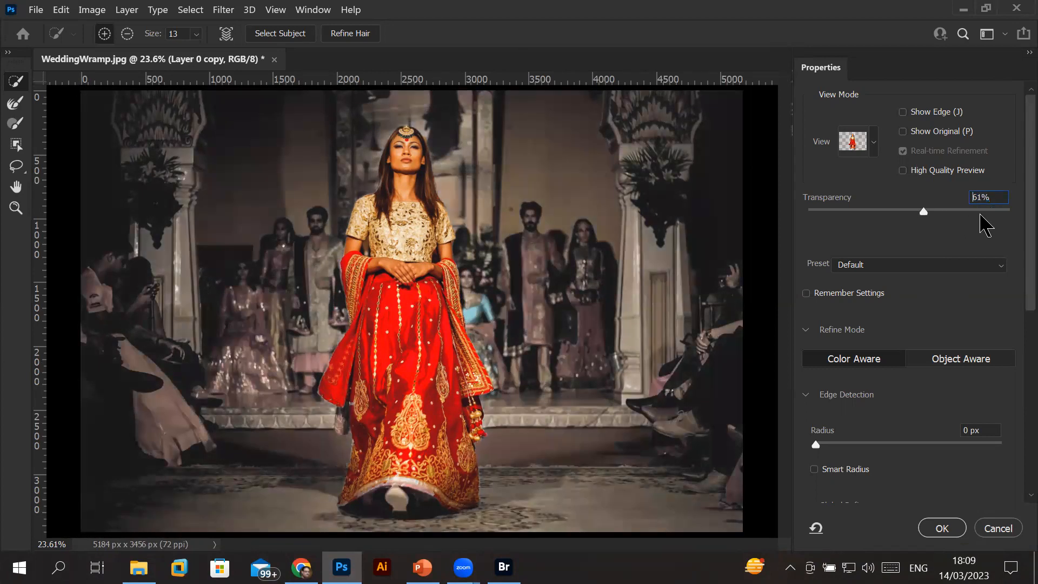
{"action": "left_click", "coordinate": [1011, 212]}
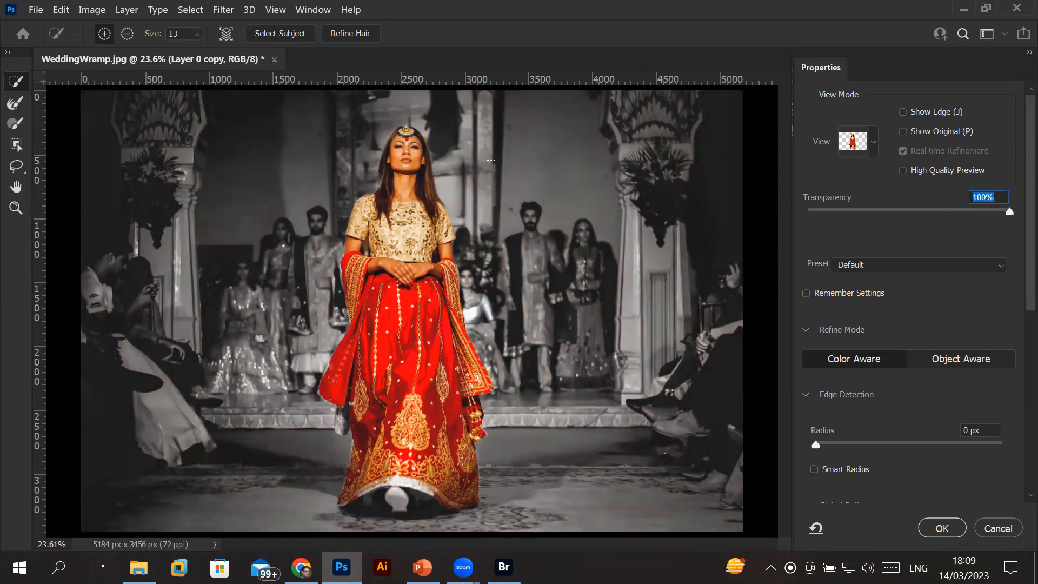
{"action": "left_click", "coordinate": [940, 529]}
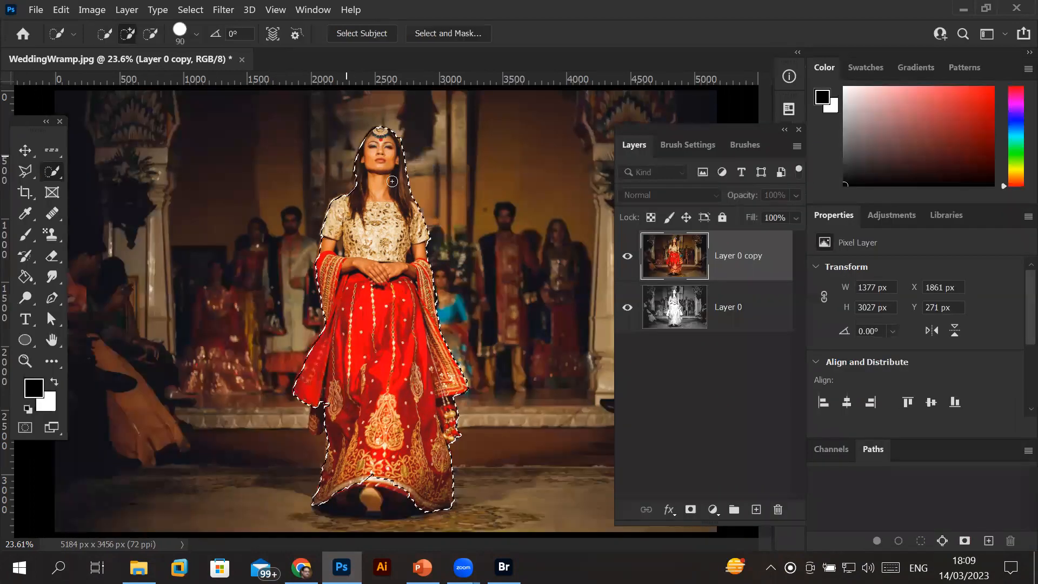
Subtract the woman's face and neck from the selection, down to the blouse neckline
{"action": "scroll", "coordinate": [392, 181], "scroll_direction": "up", "scroll_amount": 5}
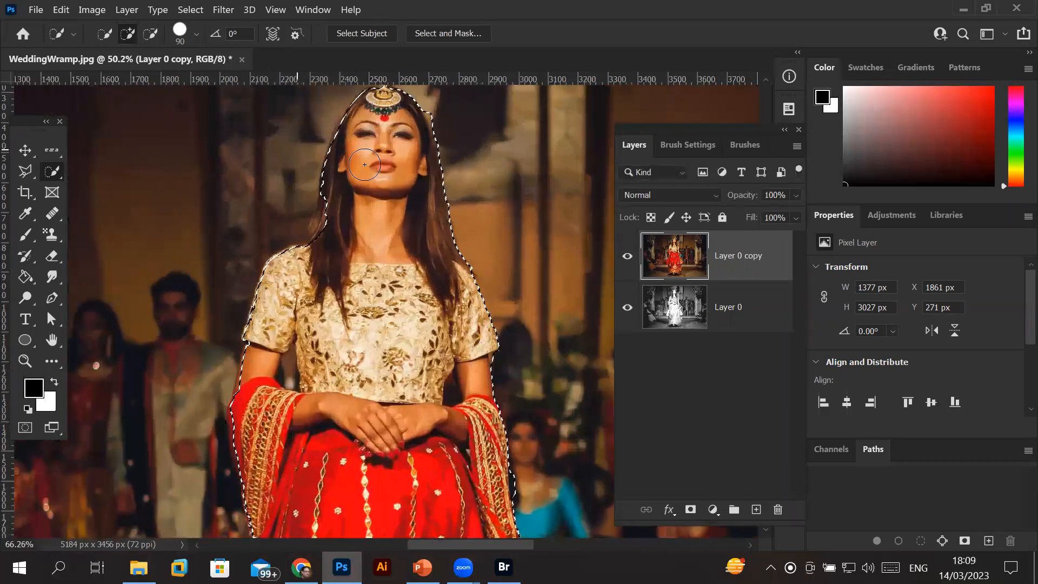
{"action": "scroll", "coordinate": [365, 165], "scroll_direction": "up", "scroll_amount": 2}
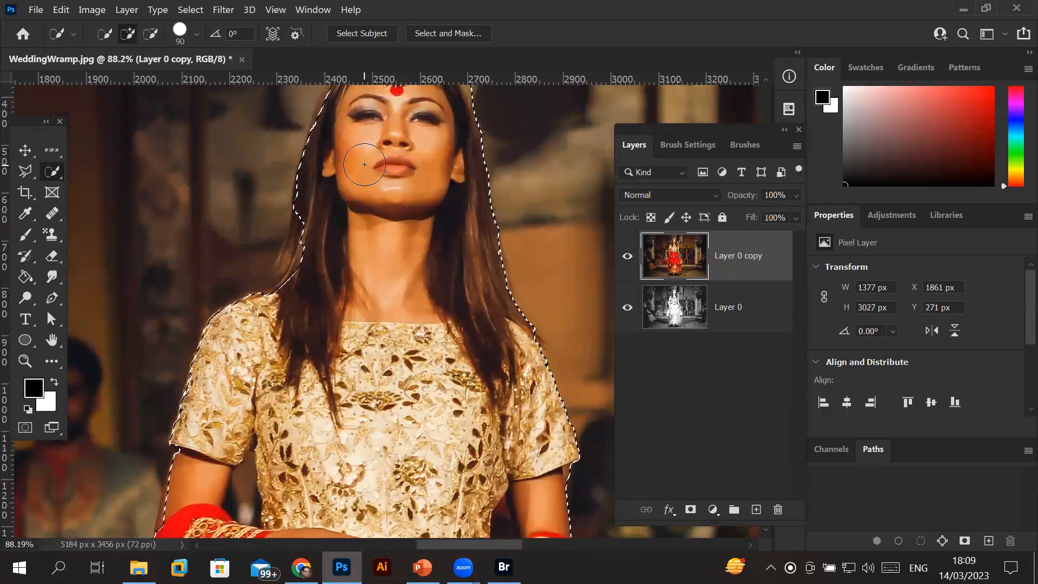
{"action": "left_click_drag", "start_coordinate": [356, 150], "coordinate": [389, 235], "text": "alt"}
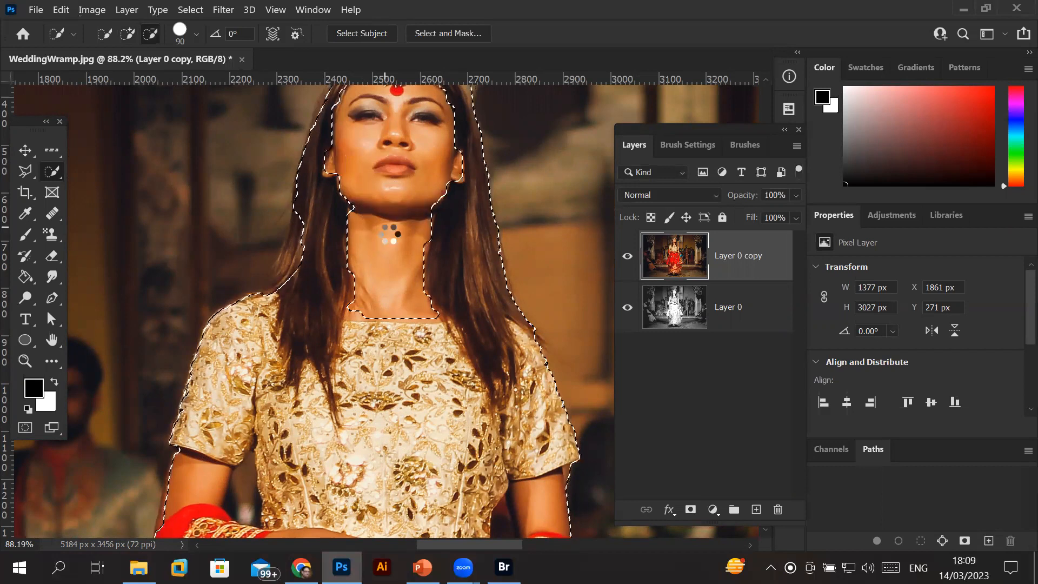
{"action": "left_click", "coordinate": [362, 301]}
{"action": "key", "text": "alt"}
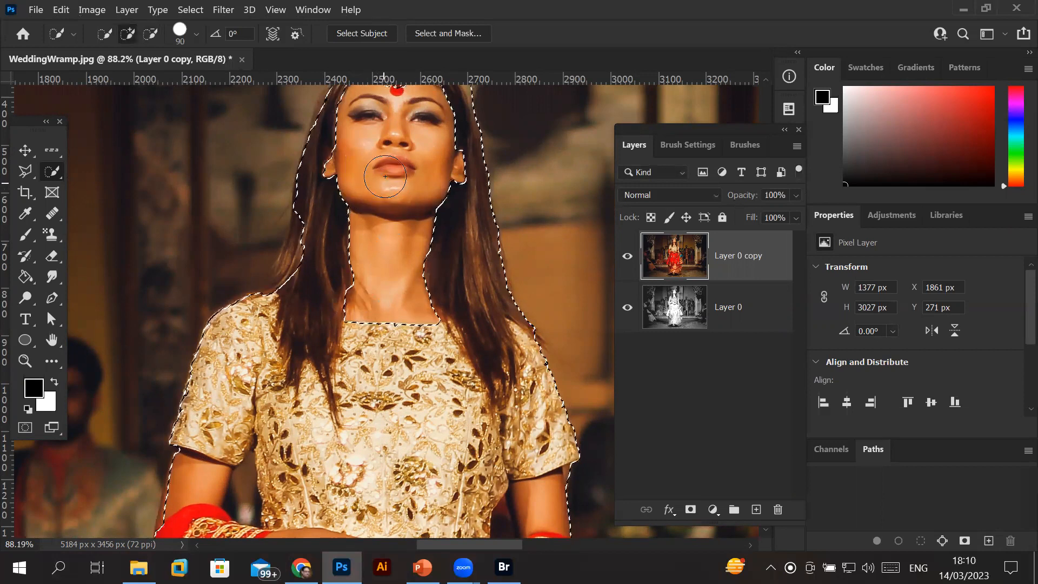
Try a Black & White adjustment layer on the selected hair, arms and outfit, and undo it
{"action": "scroll", "coordinate": [388, 166], "scroll_direction": "down", "scroll_amount": 5}
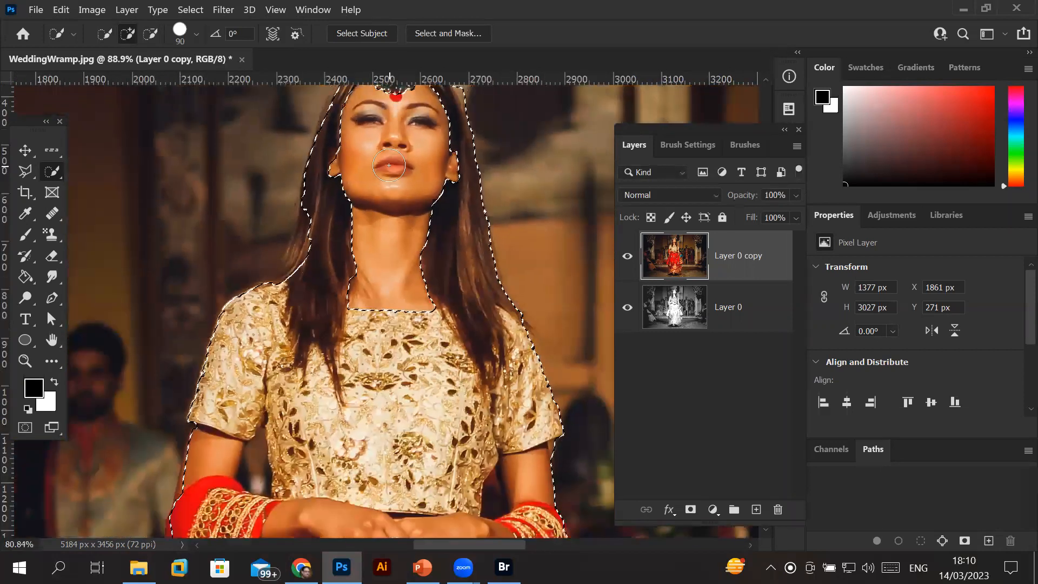
{"action": "scroll", "coordinate": [388, 166], "scroll_direction": "down", "scroll_amount": 3}
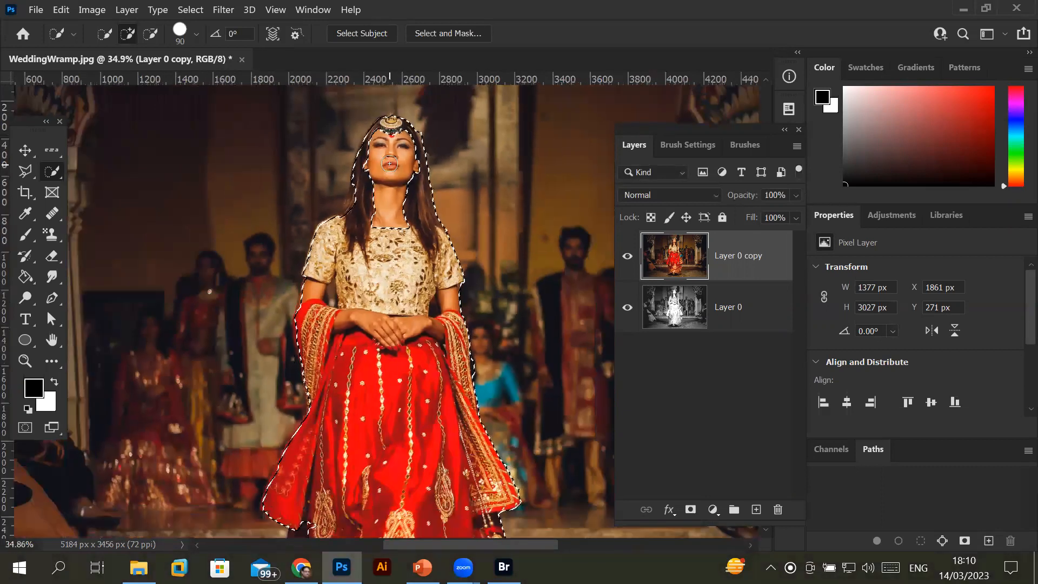
{"action": "scroll", "coordinate": [389, 163], "scroll_direction": "down", "scroll_amount": 2}
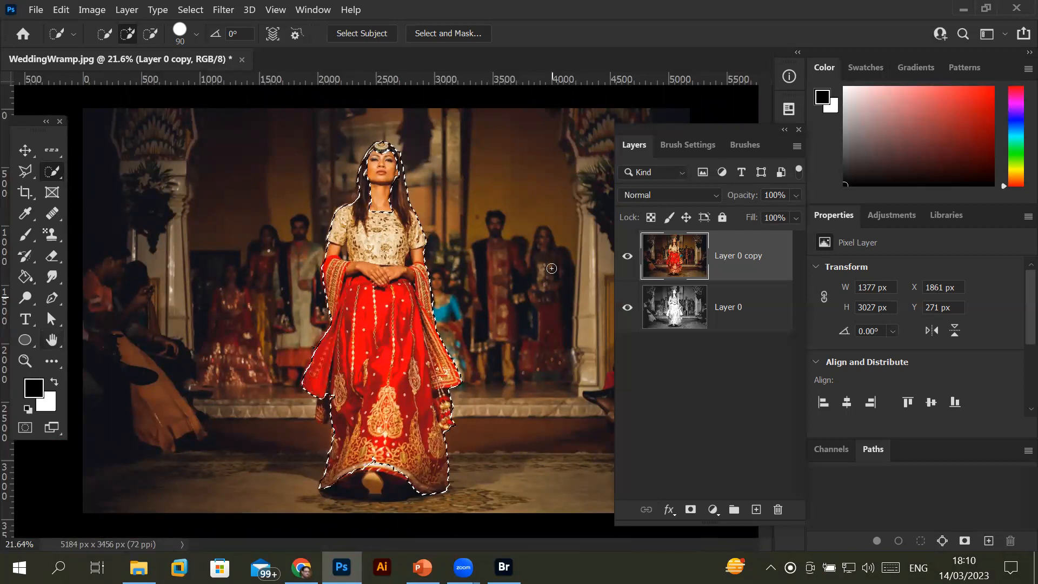
{"action": "left_click", "coordinate": [714, 512]}
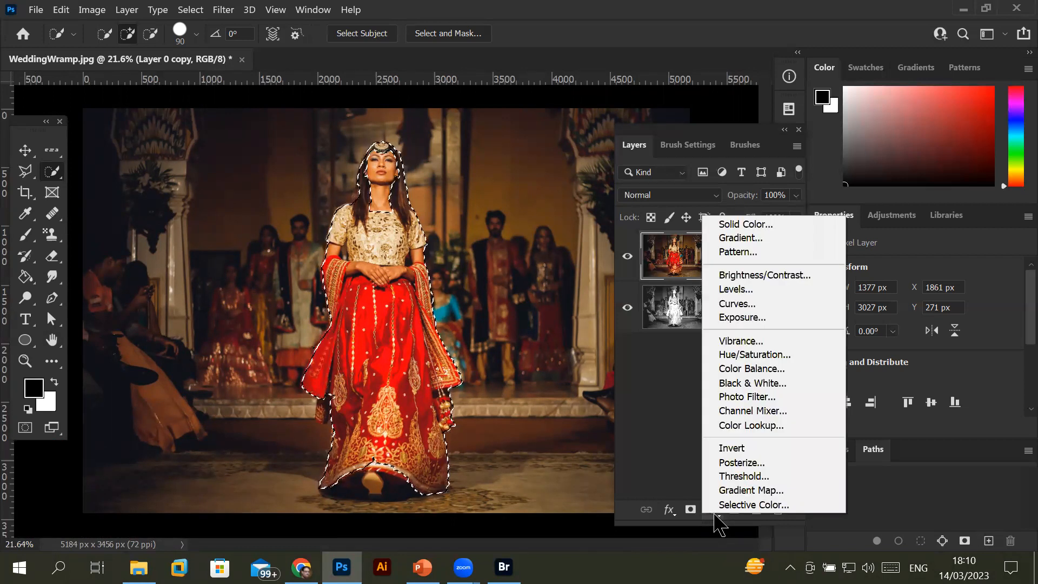
{"action": "left_click", "coordinate": [759, 384]}
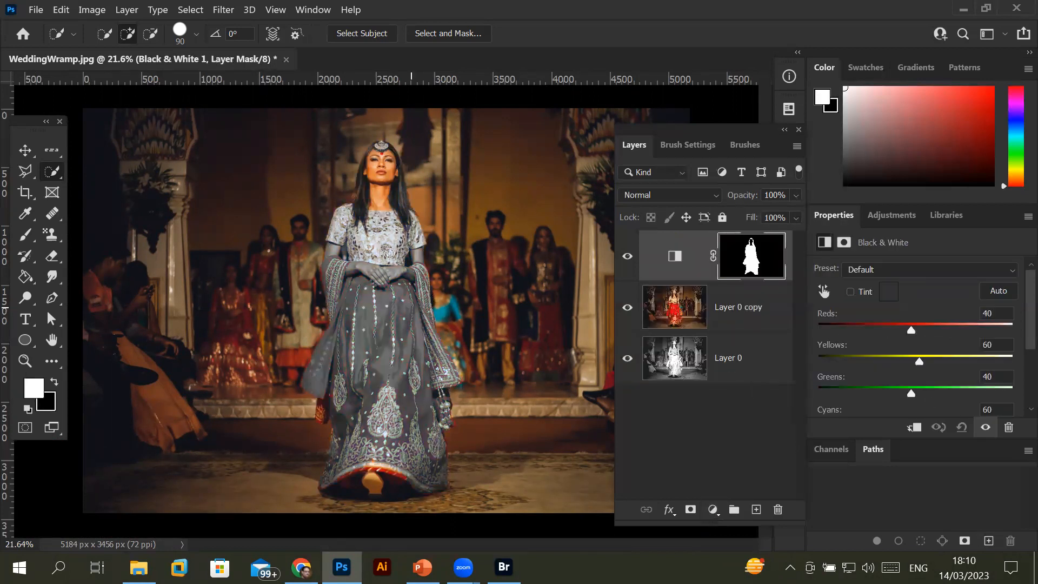
{"action": "scroll", "coordinate": [404, 206], "scroll_direction": "up", "scroll_amount": 2}
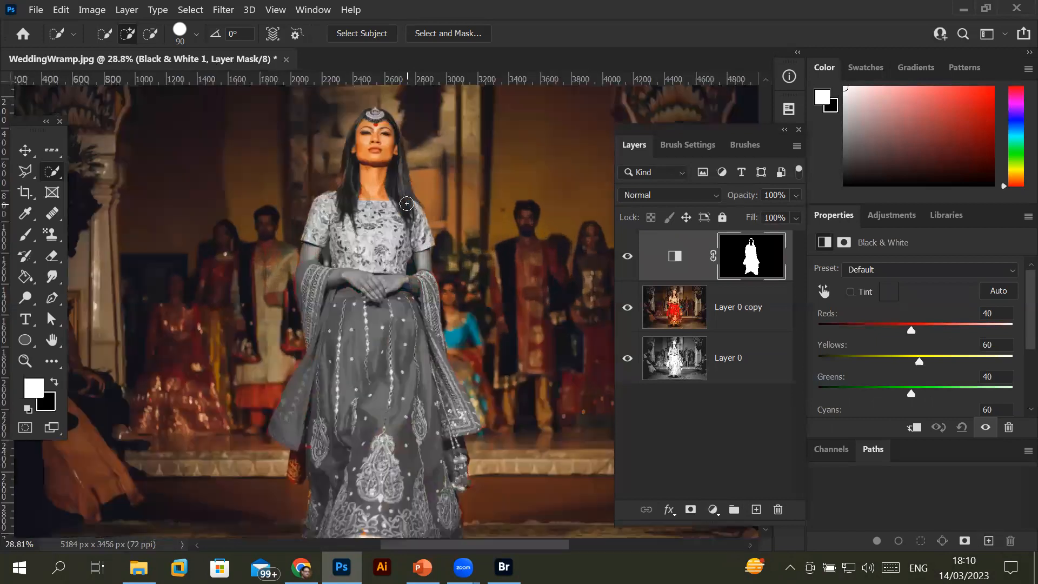
{"action": "scroll", "coordinate": [408, 202], "scroll_direction": "up", "scroll_amount": 2}
{"action": "scroll", "coordinate": [408, 202], "scroll_direction": "down", "scroll_amount": 2}
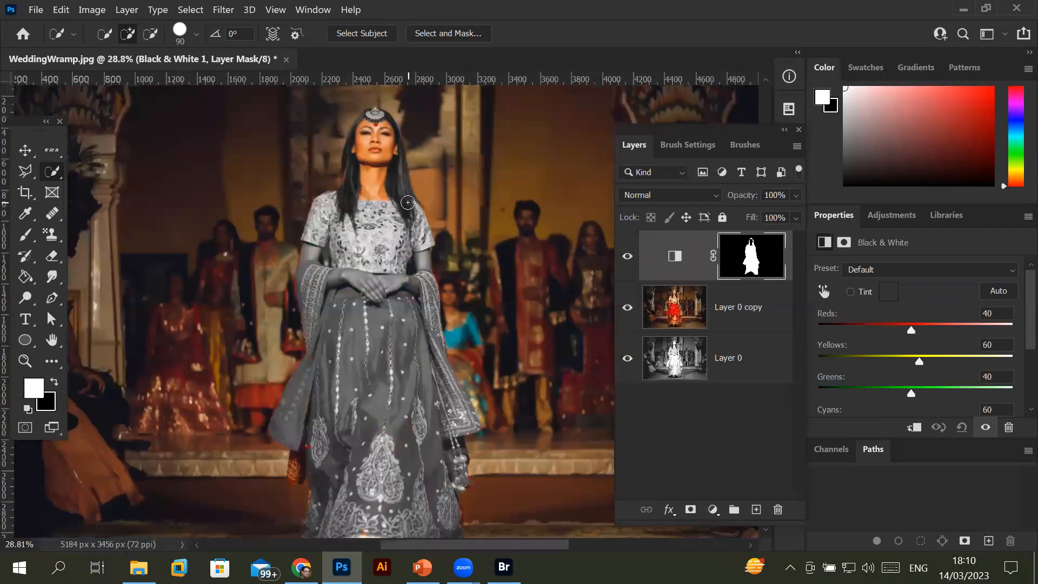
{"action": "key", "text": "x"}
{"action": "key", "text": "ctrl+z"}
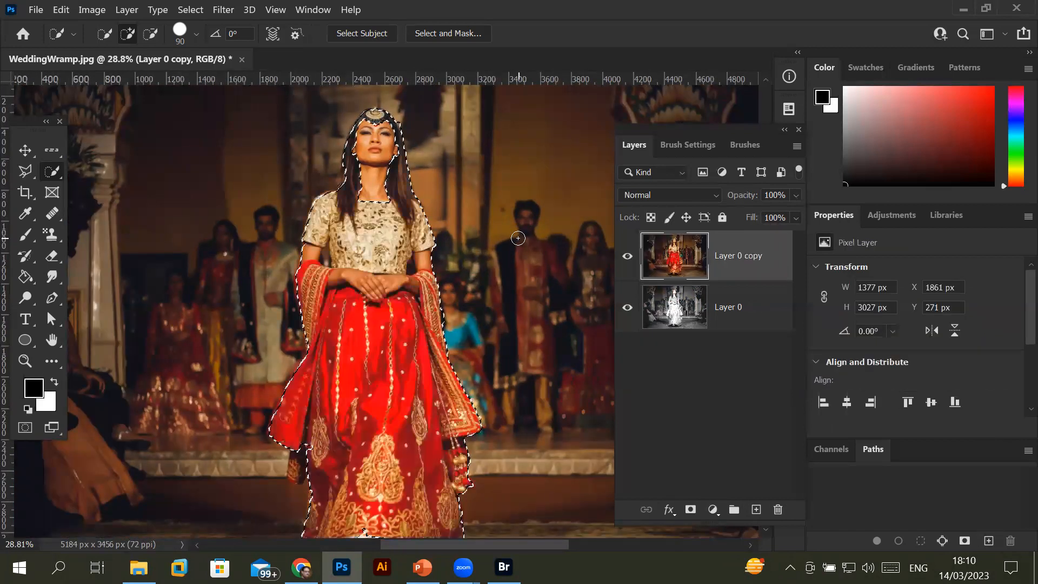
Invert the selection and add a Black & White adjustment layer that turns everything outside the hair, arms and outfit grey
{"action": "right_click", "coordinate": [367, 223]}
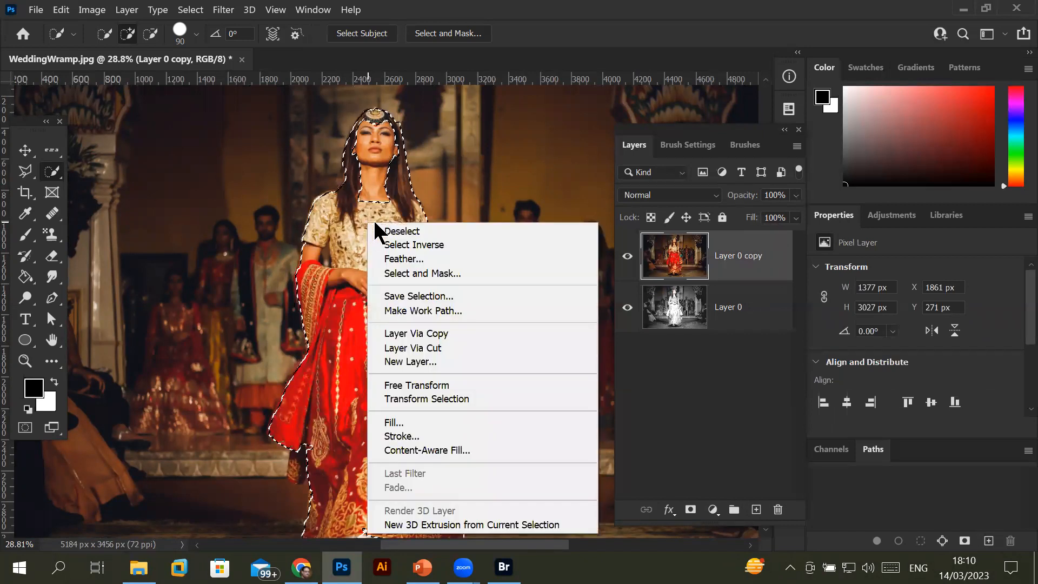
{"action": "left_click", "coordinate": [423, 245]}
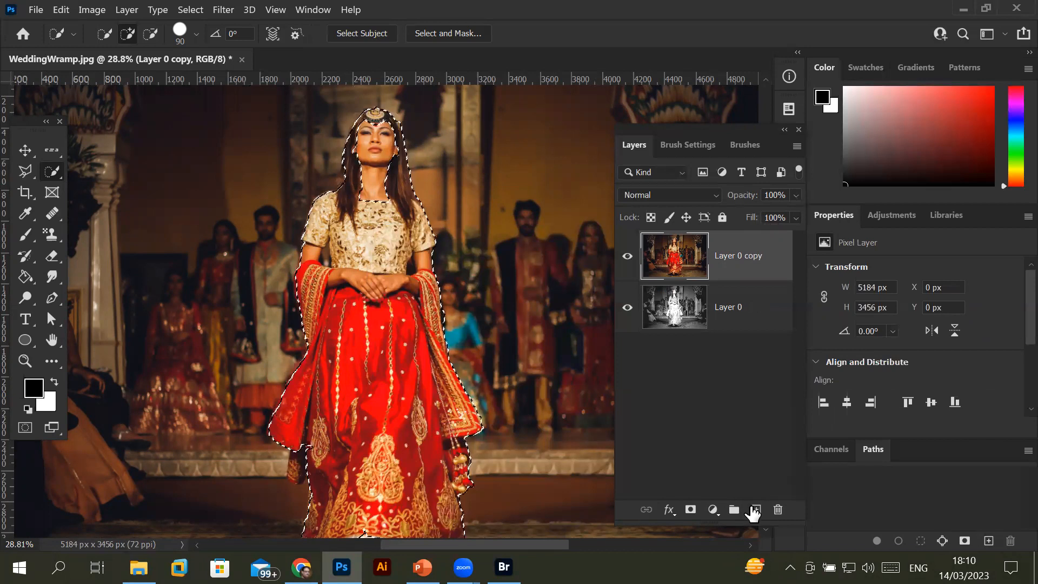
{"action": "left_click", "coordinate": [714, 511]}
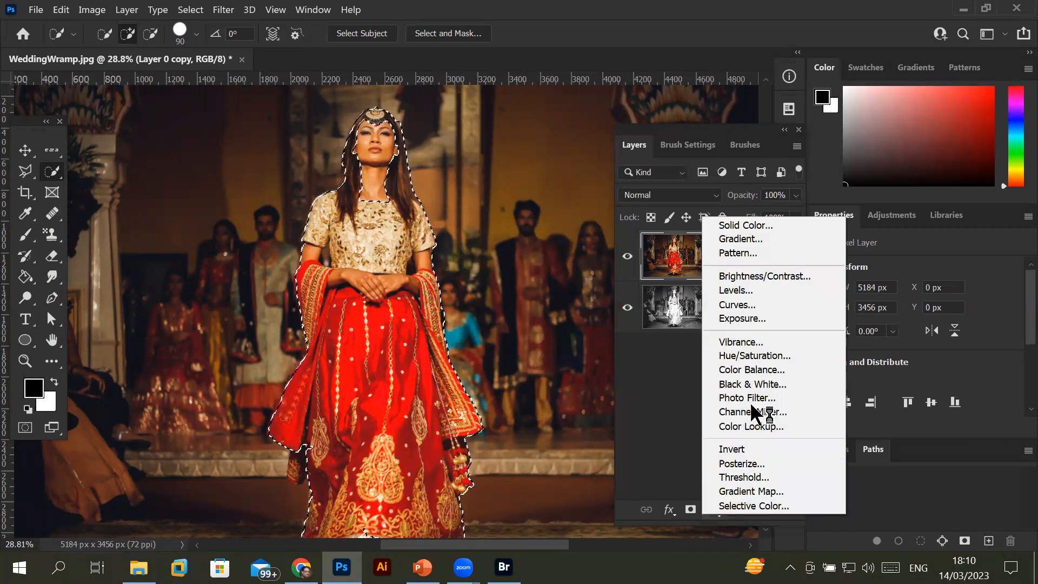
{"action": "left_click", "coordinate": [757, 384]}
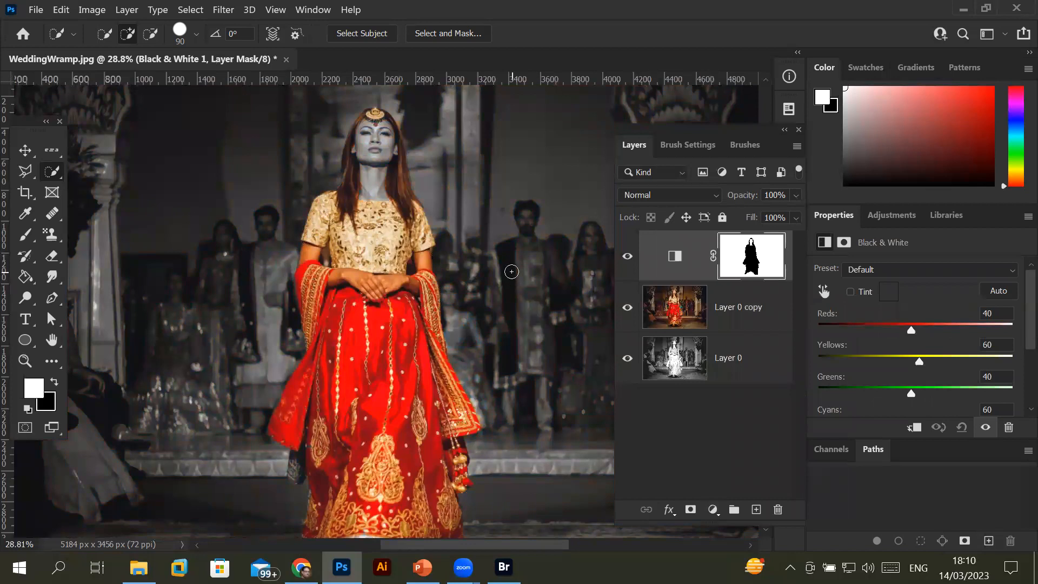
Make the Black & White layer's mask active and clear the stray quick selection beside the woman's arm
{"action": "scroll", "coordinate": [512, 272], "scroll_direction": "down", "scroll_amount": 3}
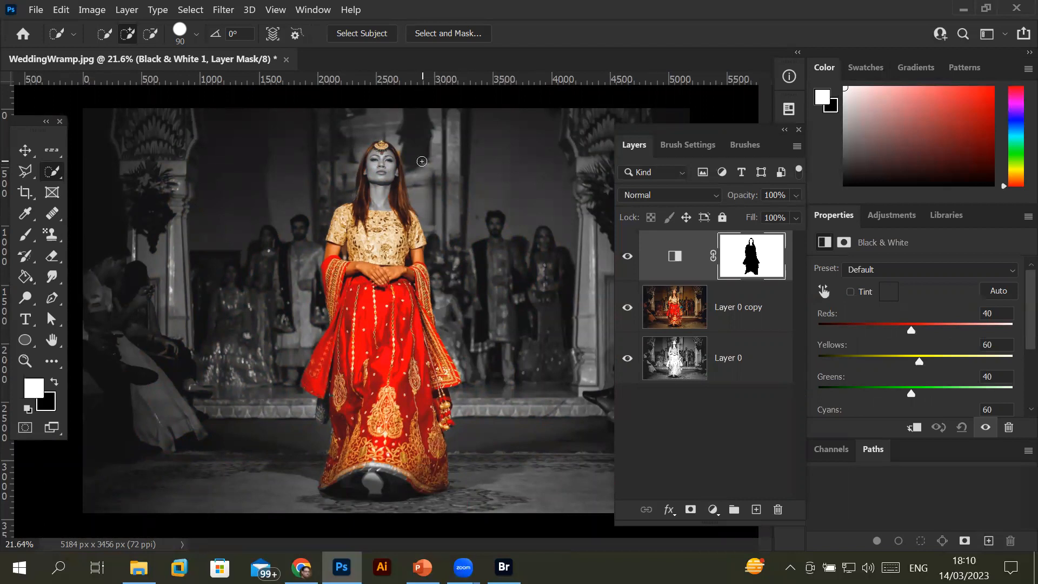
{"action": "scroll", "coordinate": [368, 170], "scroll_direction": "up", "scroll_amount": 4}
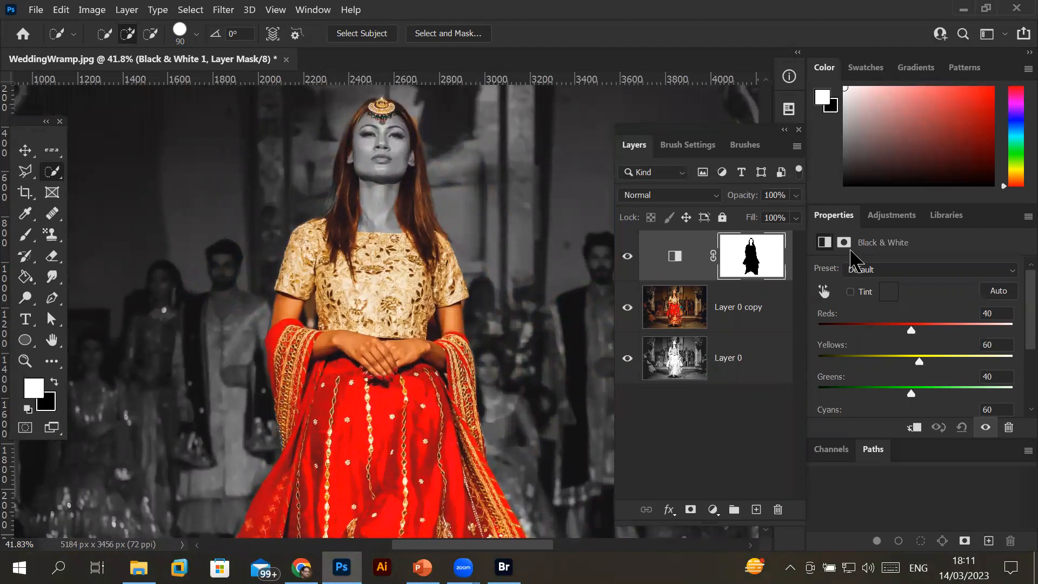
{"action": "left_click", "coordinate": [751, 260]}
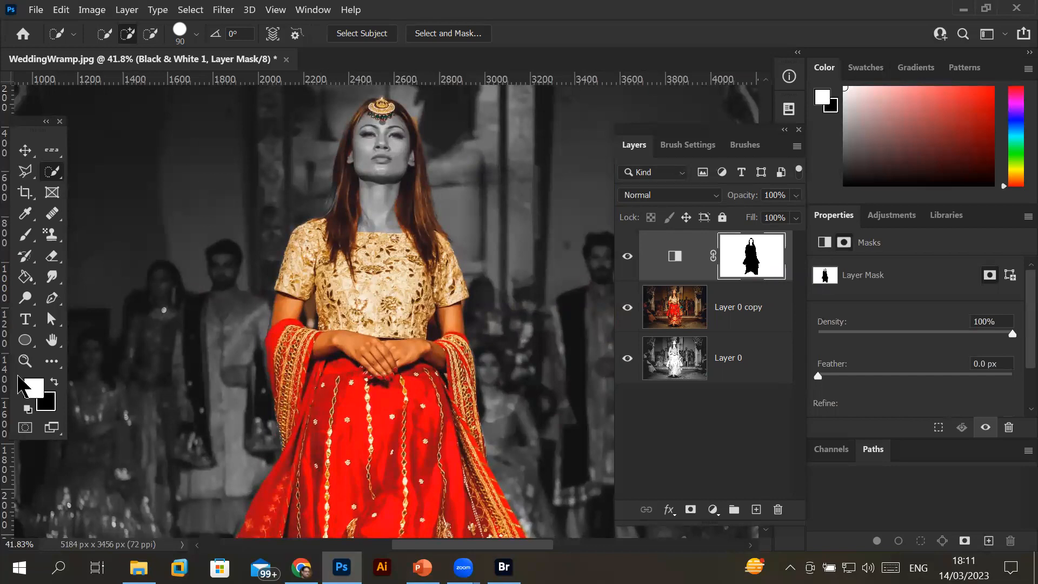
{"action": "left_click_drag", "start_coordinate": [445, 319], "coordinate": [486, 295]}
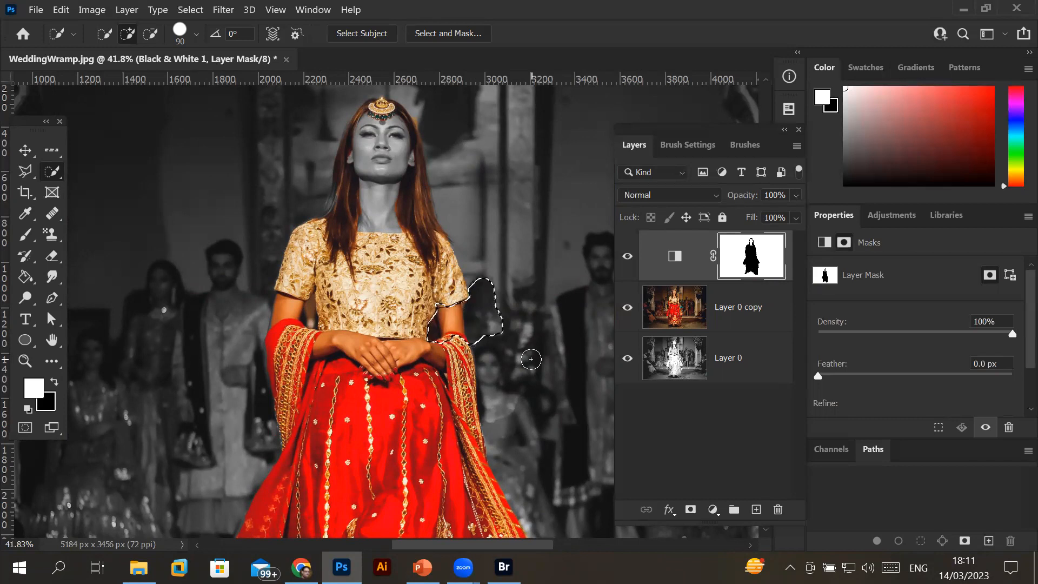
{"action": "key", "text": "ctrl+d"}
Paint white on the mask with a 100 px brush over the bare upper arm on the image's right side
{"action": "left_click", "coordinate": [25, 236]}
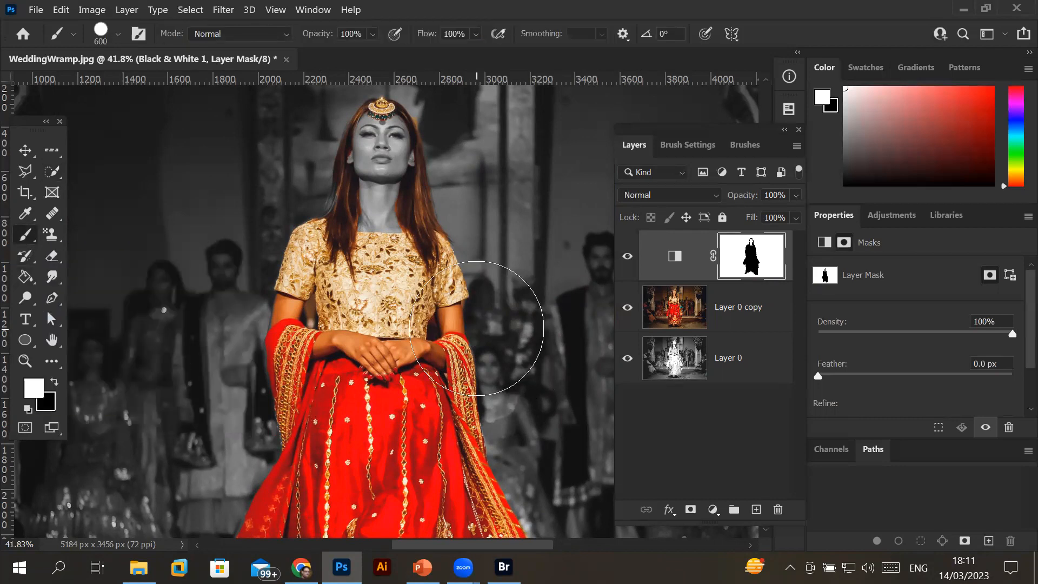
{"action": "key", "text": "bracketleft"}
{"action": "key", "text": "bracketleft"}
{"action": "key", "text": "bracketleft"}
{"action": "key", "text": "bracketleft"}
{"action": "scroll", "coordinate": [477, 328], "scroll_direction": "up", "scroll_amount": 2}
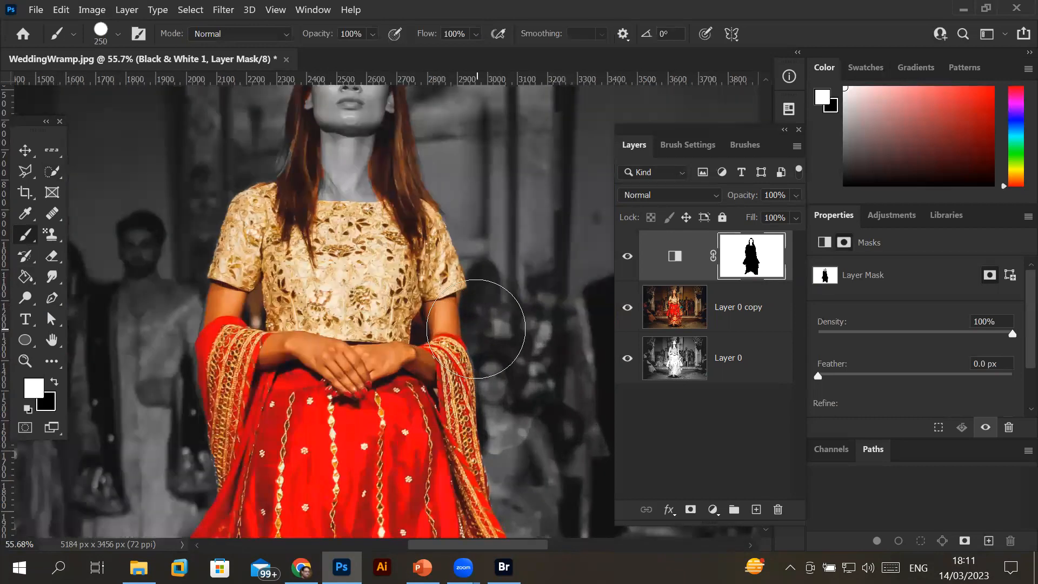
{"action": "key", "text": "bracketleft"}
{"action": "key", "text": "bracketleft"}
{"action": "key", "text": "bracketleft"}
{"action": "key", "text": "bracketleft"}
{"action": "scroll", "coordinate": [481, 324], "scroll_direction": "up", "scroll_amount": 2}
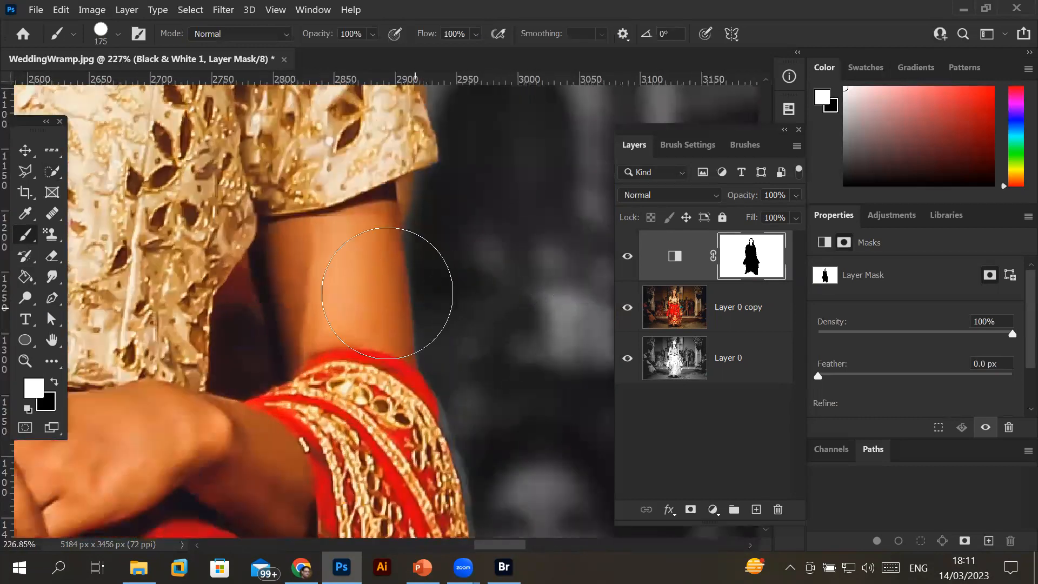
{"action": "key", "text": "bracketleft"}
{"action": "mouse_move", "coordinate": [313, 266]}
{"action": "left_mouse_down"}
{"action": "mouse_move", "coordinate": [344, 273]}
{"action": "mouse_move", "coordinate": [406, 232]}
{"action": "mouse_move", "coordinate": [315, 278]}
{"action": "mouse_move", "coordinate": [320, 258]}
{"action": "mouse_move", "coordinate": [440, 296]}
{"action": "mouse_move", "coordinate": [491, 388]}
{"action": "left_mouse_up"}
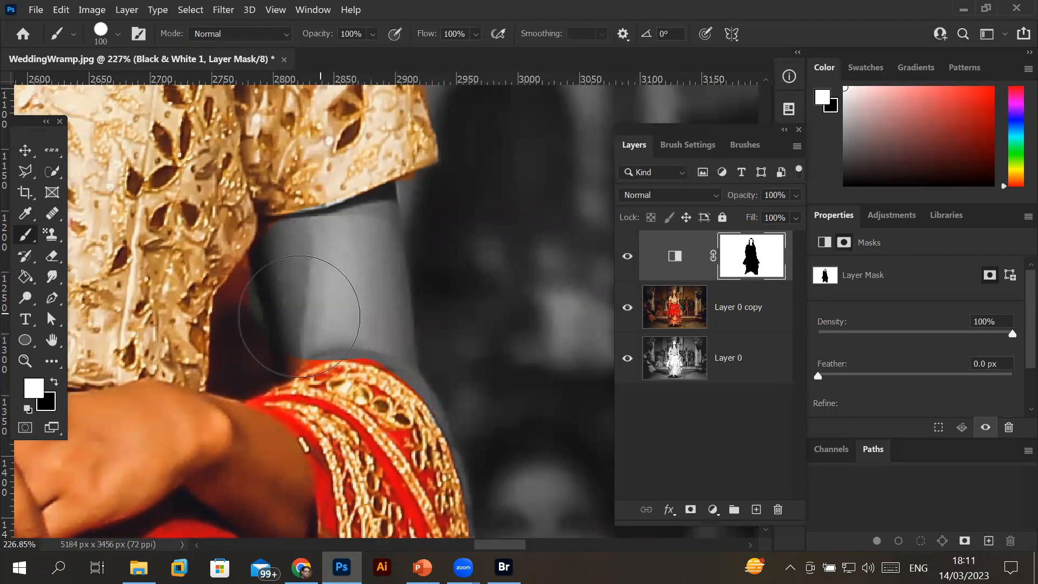
Paint the other bare upper arm white on the mask, and touch up the embroidered shawl edge below it in black
{"action": "mouse_move", "coordinate": [280, 321]}
{"action": "left_mouse_down"}
{"action": "mouse_move", "coordinate": [260, 329]}
{"action": "mouse_move", "coordinate": [283, 301]}
{"action": "mouse_move", "coordinate": [207, 318]}
{"action": "mouse_move", "coordinate": [687, 325]}
{"action": "left_mouse_up"}
{"action": "key", "text": "space"}
{"action": "mouse_move", "coordinate": [139, 287]}
{"action": "left_mouse_down"}
{"action": "mouse_move", "coordinate": [336, 259]}
{"action": "mouse_move", "coordinate": [449, 281]}
{"action": "left_mouse_up"}
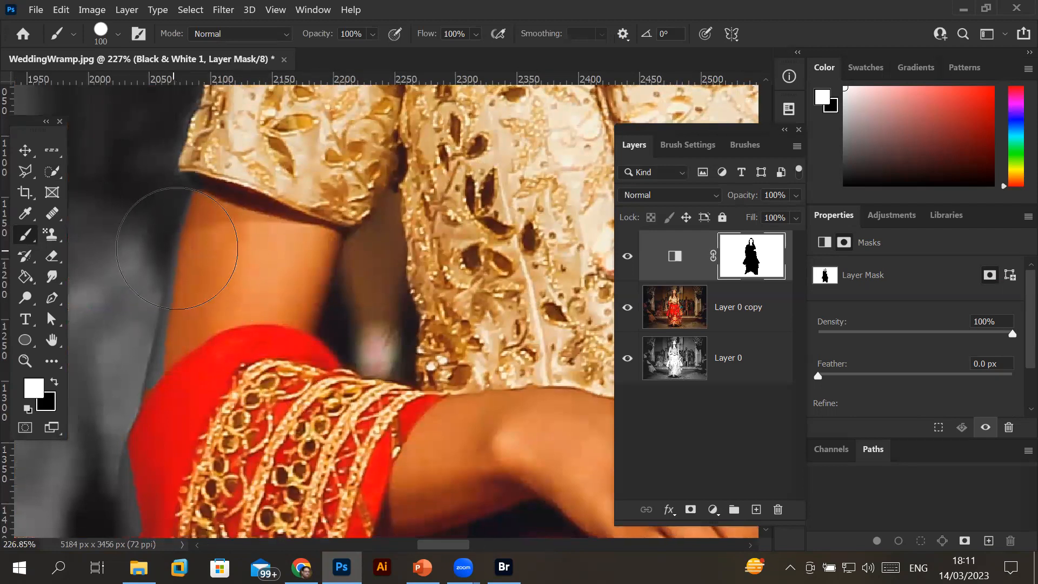
{"action": "left_click", "coordinate": [194, 250]}
{"action": "mouse_move", "coordinate": [243, 258]}
{"action": "left_mouse_down"}
{"action": "mouse_move", "coordinate": [331, 286]}
{"action": "mouse_move", "coordinate": [337, 304]}
{"action": "mouse_move", "coordinate": [254, 295]}
{"action": "mouse_move", "coordinate": [181, 331]}
{"action": "mouse_move", "coordinate": [127, 395]}
{"action": "mouse_move", "coordinate": [102, 512]}
{"action": "mouse_move", "coordinate": [200, 373]}
{"action": "left_mouse_up"}
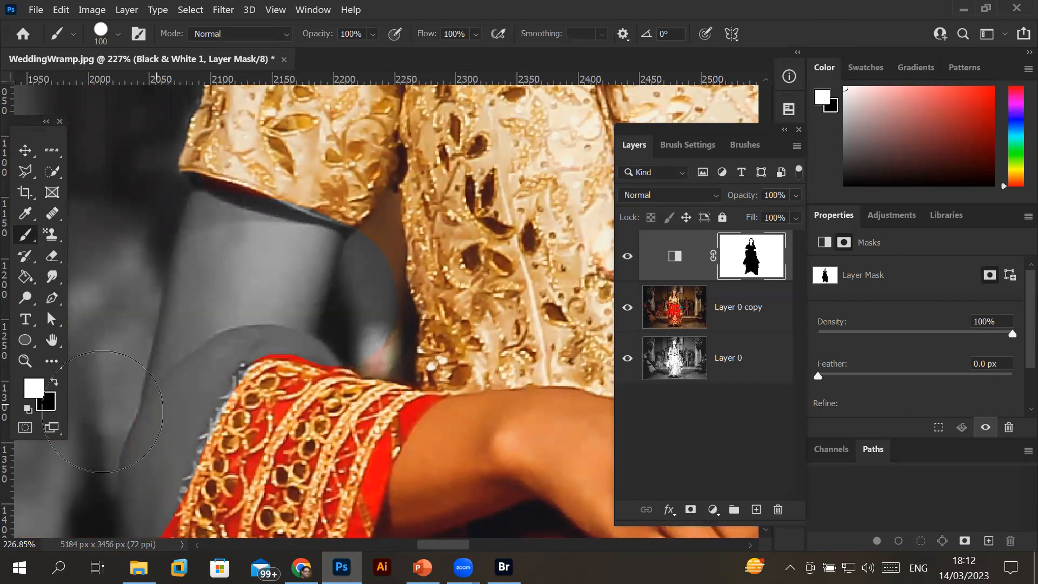
{"action": "left_click", "coordinate": [54, 381]}
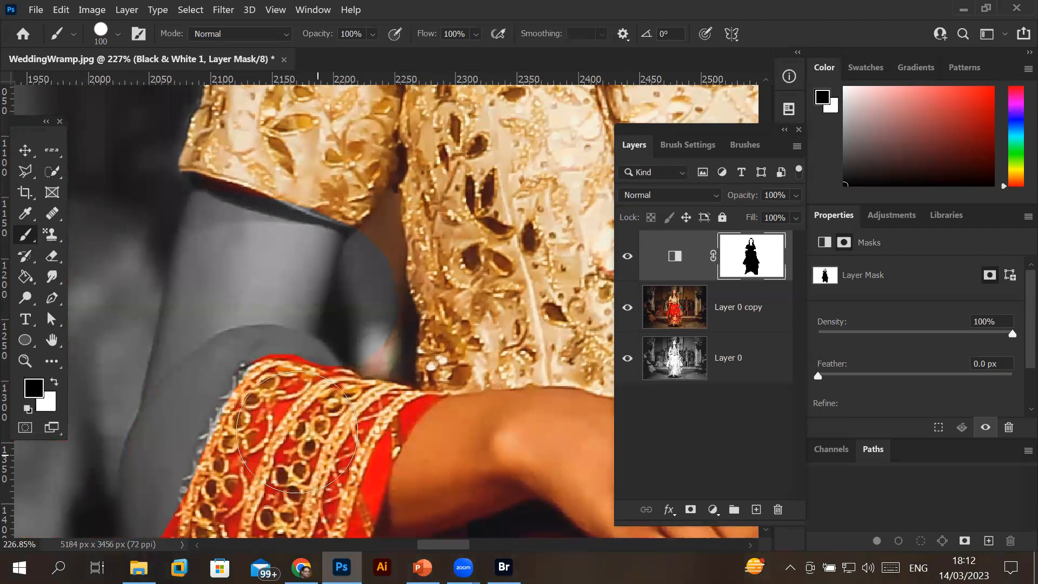
{"action": "left_click_drag", "start_coordinate": [286, 419], "coordinate": [241, 493]}
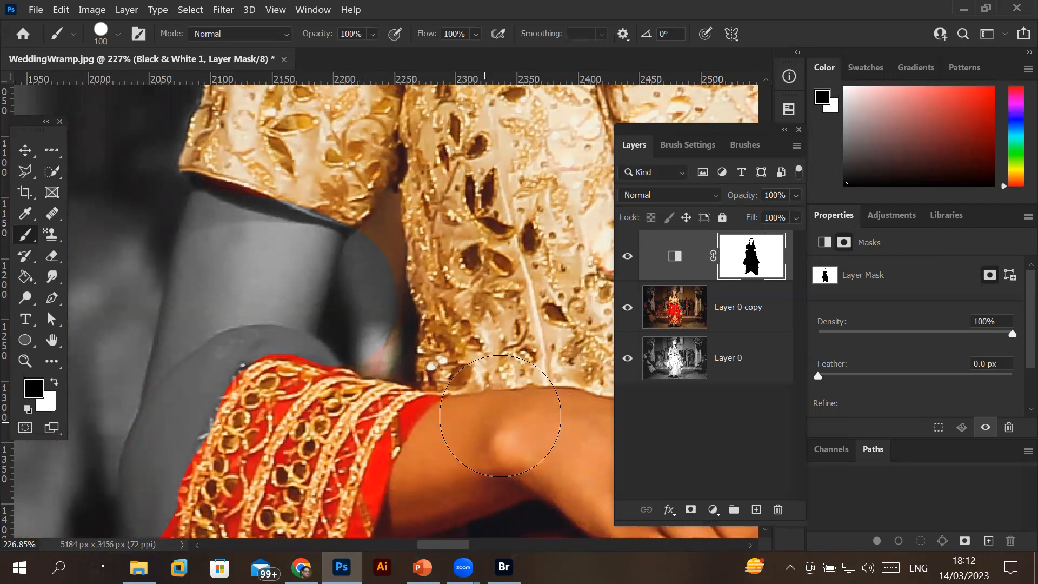
Paint white on the mask over both forearms and the clasped hands to turn the skin black and white
{"action": "mouse_move", "coordinate": [465, 408]}
{"action": "left_mouse_down"}
{"action": "mouse_move", "coordinate": [199, 151]}
{"action": "mouse_move", "coordinate": [250, 193]}
{"action": "left_mouse_up"}
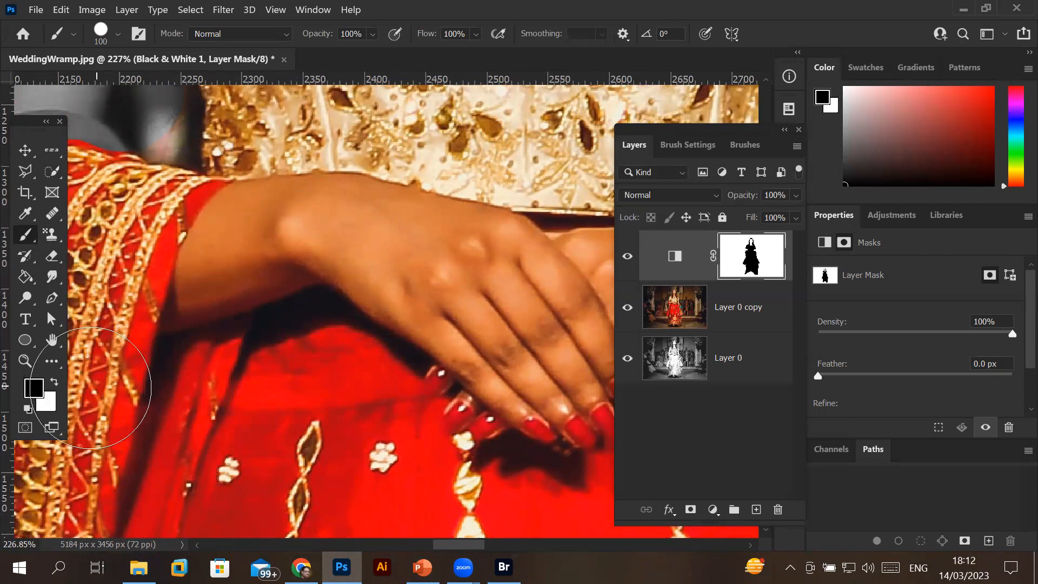
{"action": "left_click", "coordinate": [55, 382]}
{"action": "mouse_move", "coordinate": [254, 255]}
{"action": "left_mouse_down"}
{"action": "mouse_move", "coordinate": [335, 247]}
{"action": "mouse_move", "coordinate": [429, 273]}
{"action": "mouse_move", "coordinate": [544, 379]}
{"action": "mouse_move", "coordinate": [555, 334]}
{"action": "mouse_move", "coordinate": [536, 303]}
{"action": "mouse_move", "coordinate": [485, 273]}
{"action": "mouse_move", "coordinate": [276, 235]}
{"action": "mouse_move", "coordinate": [232, 259]}
{"action": "mouse_move", "coordinate": [224, 290]}
{"action": "mouse_move", "coordinate": [111, 289]}
{"action": "mouse_move", "coordinate": [168, 288]}
{"action": "mouse_move", "coordinate": [169, 297]}
{"action": "mouse_move", "coordinate": [238, 281]}
{"action": "mouse_move", "coordinate": [293, 283]}
{"action": "mouse_move", "coordinate": [442, 305]}
{"action": "mouse_move", "coordinate": [402, 271]}
{"action": "mouse_move", "coordinate": [278, 283]}
{"action": "mouse_move", "coordinate": [161, 351]}
{"action": "mouse_move", "coordinate": [138, 380]}
{"action": "mouse_move", "coordinate": [192, 369]}
{"action": "mouse_move", "coordinate": [145, 400]}
{"action": "mouse_move", "coordinate": [138, 391]}
{"action": "mouse_move", "coordinate": [265, 332]}
{"action": "mouse_move", "coordinate": [360, 332]}
{"action": "mouse_move", "coordinate": [436, 368]}
{"action": "left_mouse_up"}
{"action": "key", "text": "space"}
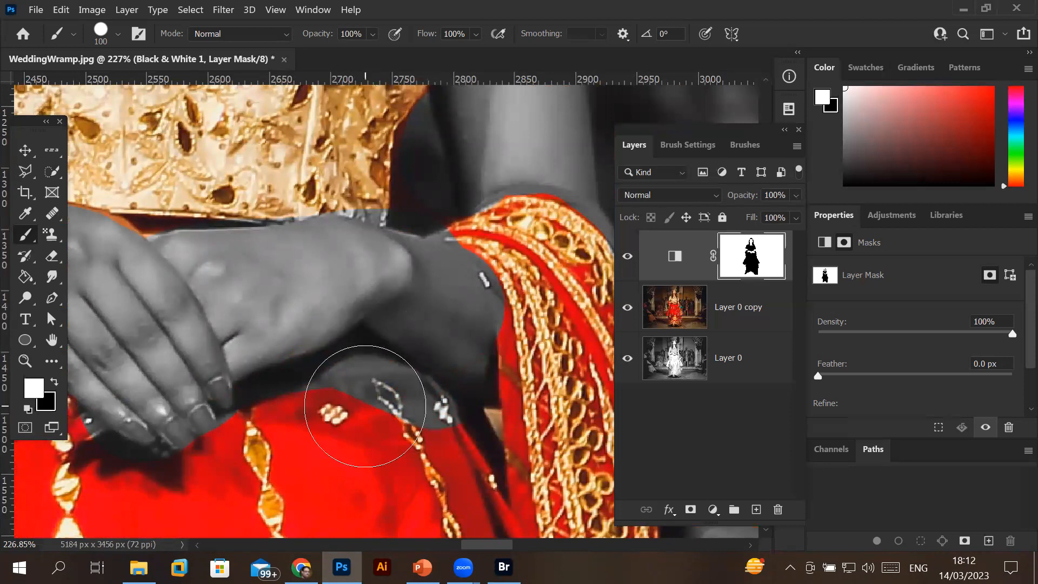
Paint black on the mask with a 60 px brush over the red skirt just below the clasped hands to restore its colour
{"action": "key", "text": "bracketleft"}
{"action": "key", "text": "bracketleft"}
{"action": "key", "text": "bracketleft"}
{"action": "key", "text": "bracketleft"}
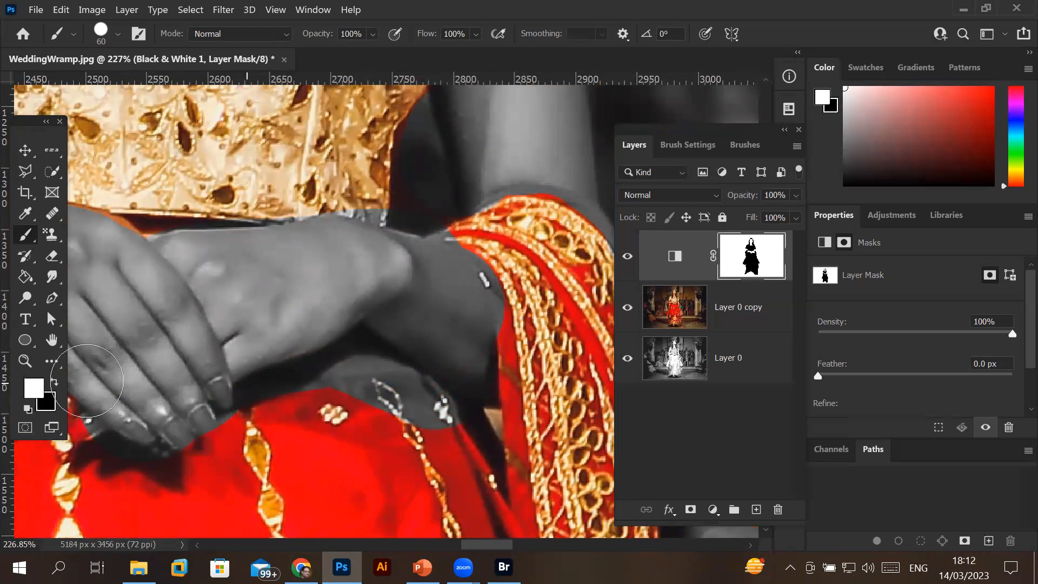
{"action": "key", "text": "x"}
{"action": "mouse_move", "coordinate": [288, 399]}
{"action": "left_mouse_down"}
{"action": "mouse_move", "coordinate": [367, 398]}
{"action": "mouse_move", "coordinate": [434, 433]}
{"action": "mouse_move", "coordinate": [364, 388]}
{"action": "mouse_move", "coordinate": [265, 452]}
{"action": "left_mouse_up"}
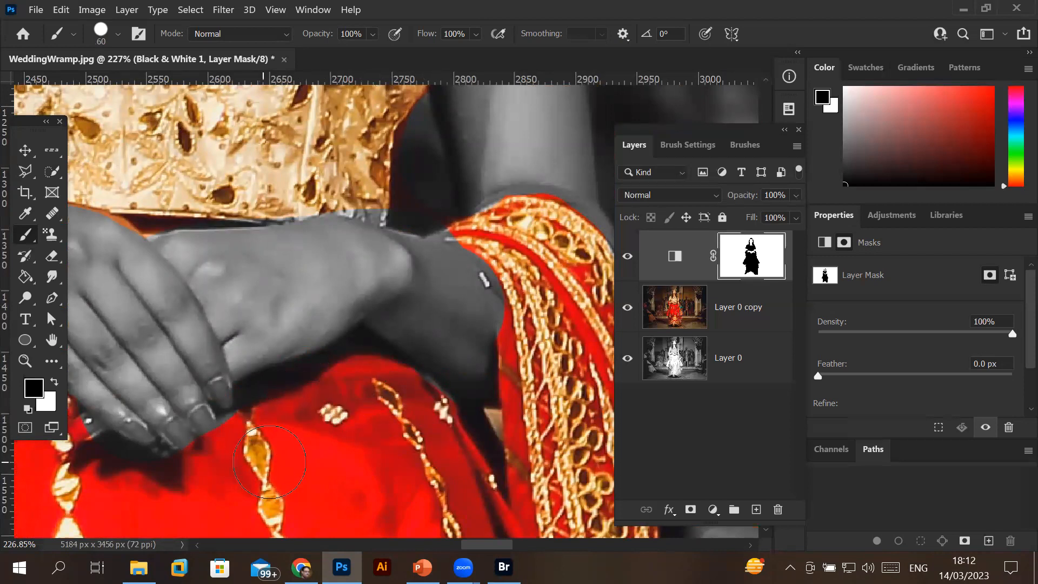
Paint black on the mask with a 25 px brush over the round pendant at the bottom of the forehead jewellery to restore its red
{"action": "scroll", "coordinate": [324, 273], "scroll_direction": "down", "scroll_amount": 10}
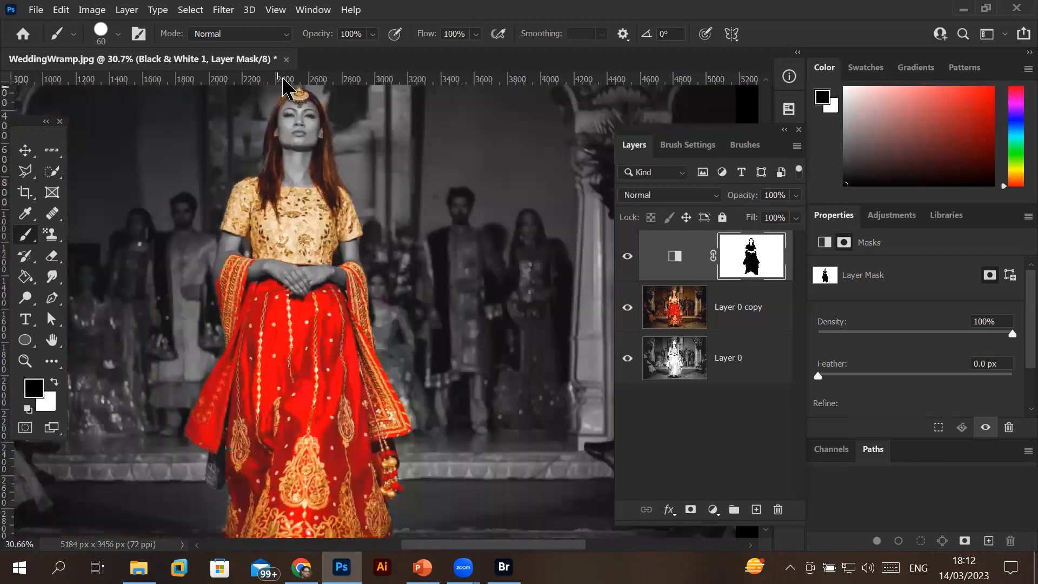
{"action": "scroll", "coordinate": [301, 98], "scroll_direction": "up", "scroll_amount": 8}
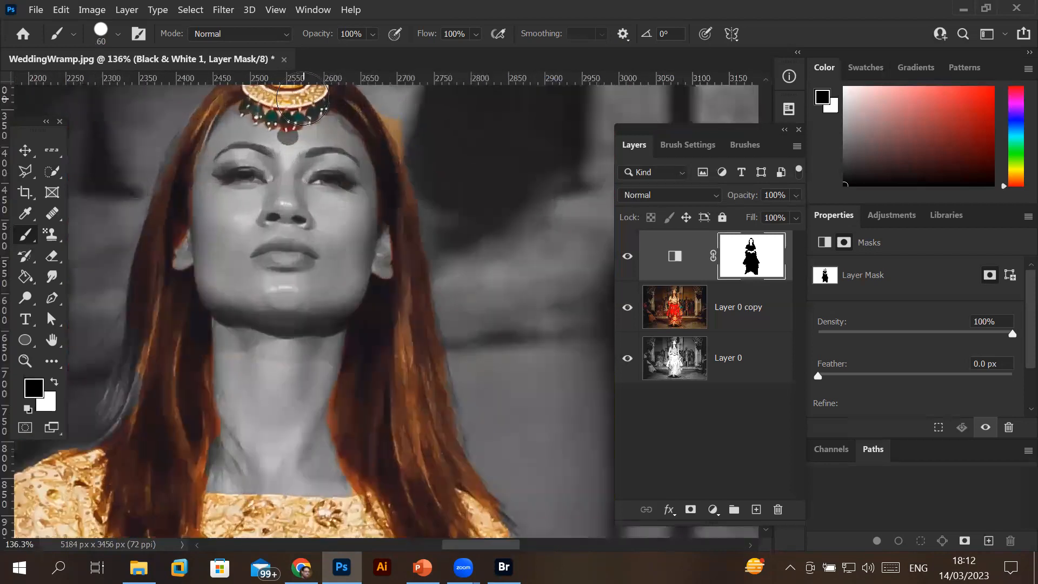
{"action": "scroll", "coordinate": [301, 99], "scroll_direction": "up", "scroll_amount": 9}
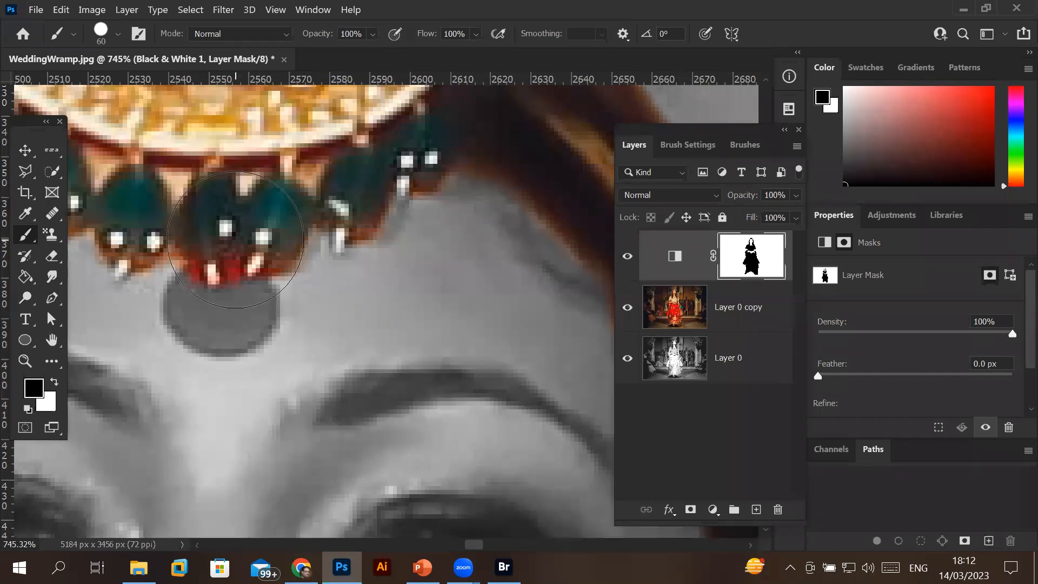
{"action": "key", "text": "bracketleft"}
{"action": "key", "text": "bracketleft"}
{"action": "key", "text": "bracketleft"}
{"action": "key", "text": "bracketleft"}
{"action": "key", "text": "bracketleft"}
{"action": "key", "text": "bracketleft"}
{"action": "left_click", "coordinate": [221, 302]}
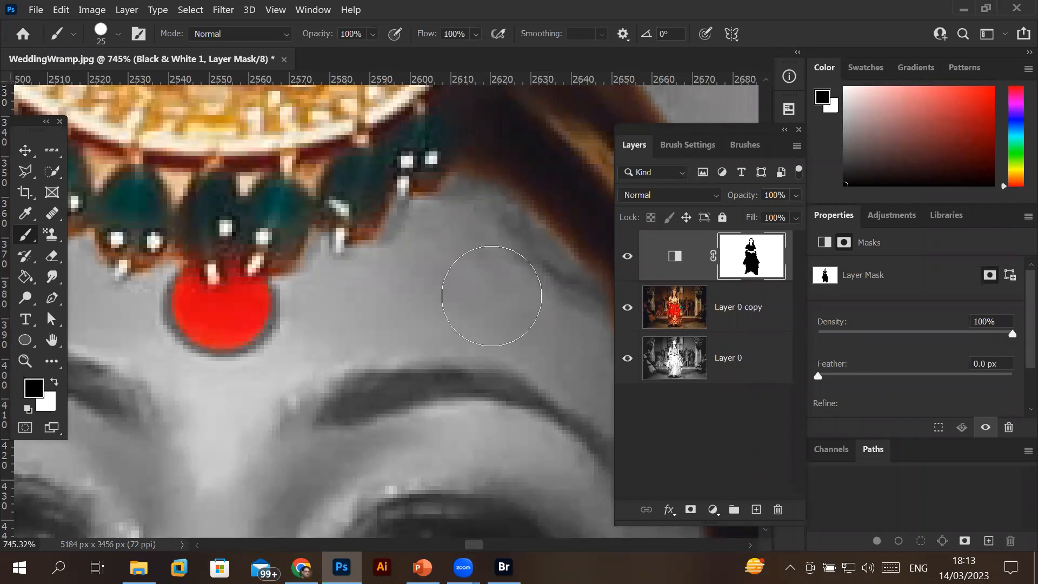
{"action": "left_click_drag", "start_coordinate": [214, 310], "coordinate": [232, 310]}
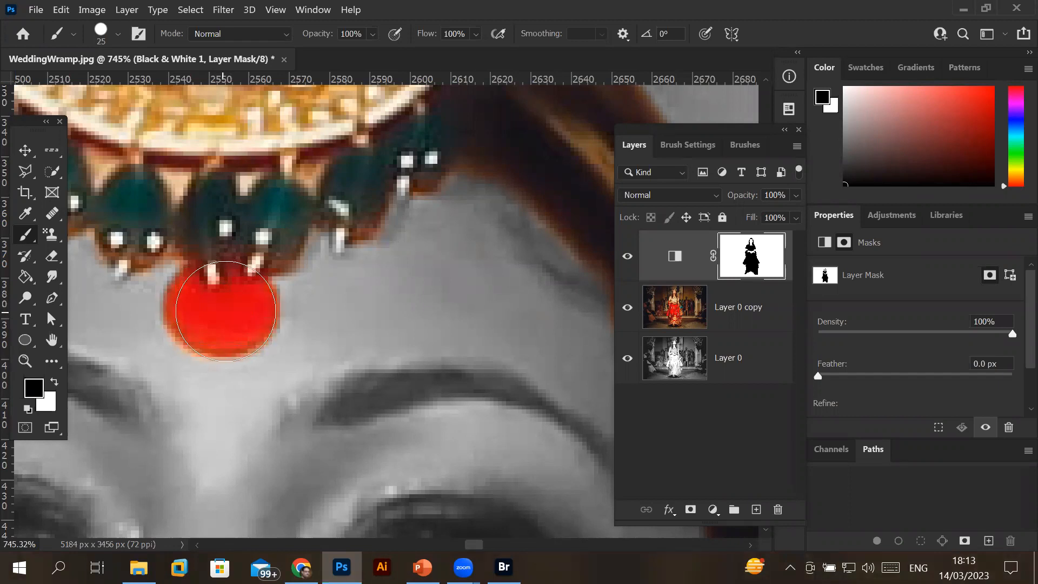
Hide and show the Black & White adjustment layer to compare the whole image with the original, and select Layer 0 copy
{"action": "scroll", "coordinate": [376, 253], "scroll_direction": "down", "scroll_amount": 4}
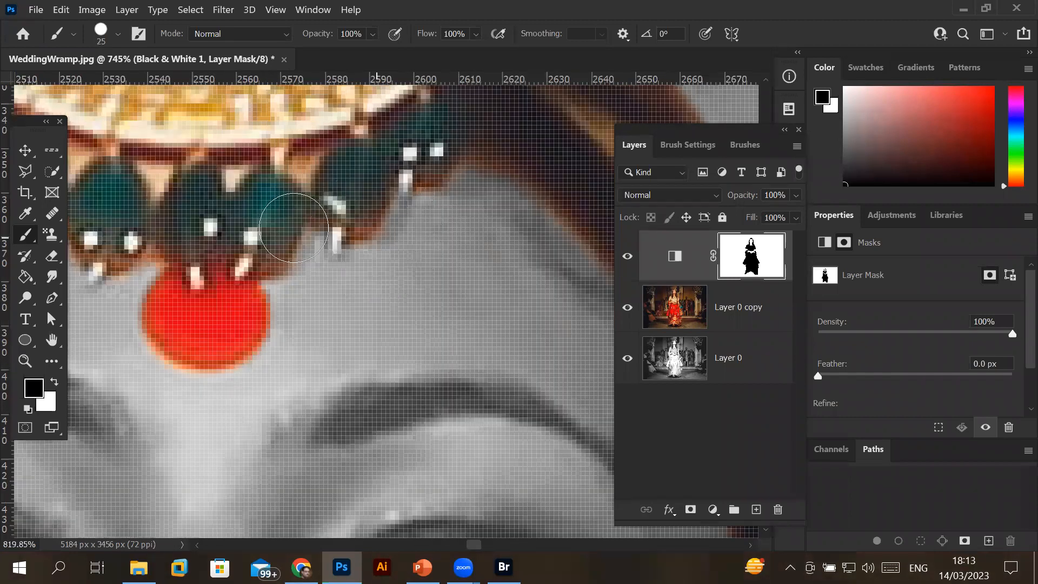
{"action": "scroll", "coordinate": [143, 162], "scroll_direction": "down", "scroll_amount": 8}
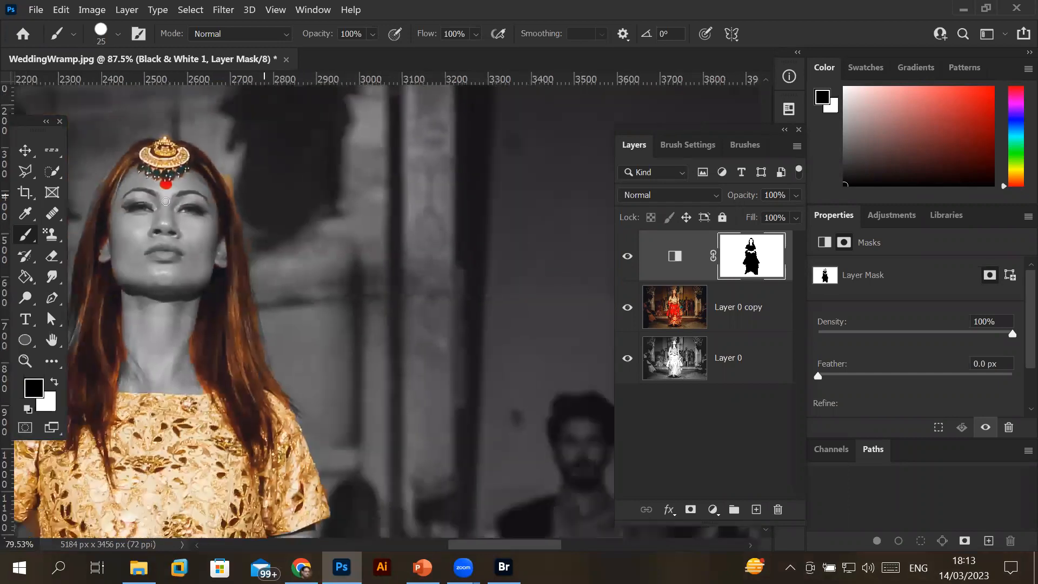
{"action": "scroll", "coordinate": [175, 235], "scroll_direction": "down", "scroll_amount": 2}
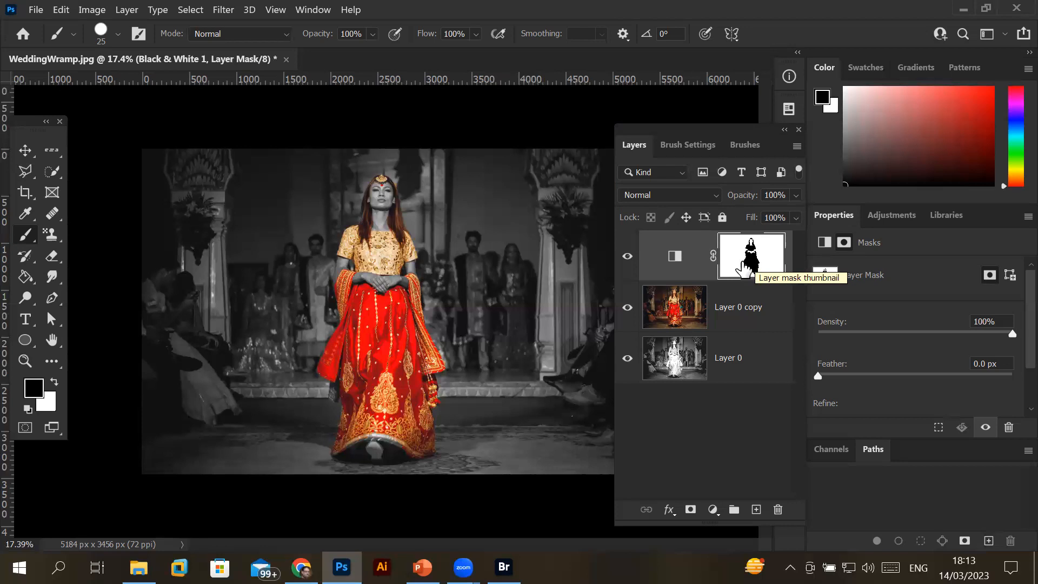
{"action": "left_click", "coordinate": [626, 259]}
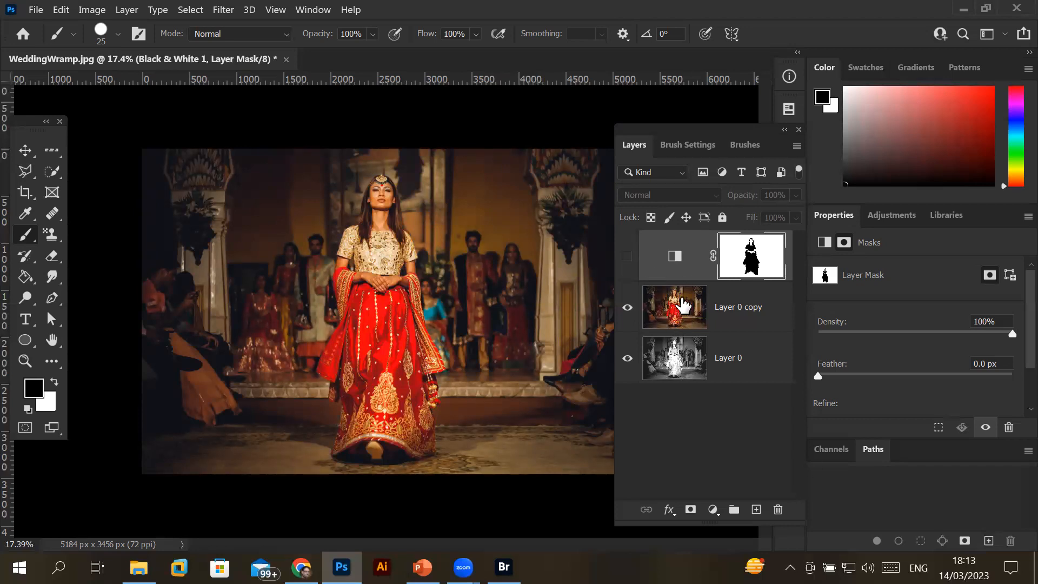
{"action": "left_click", "coordinate": [628, 258]}
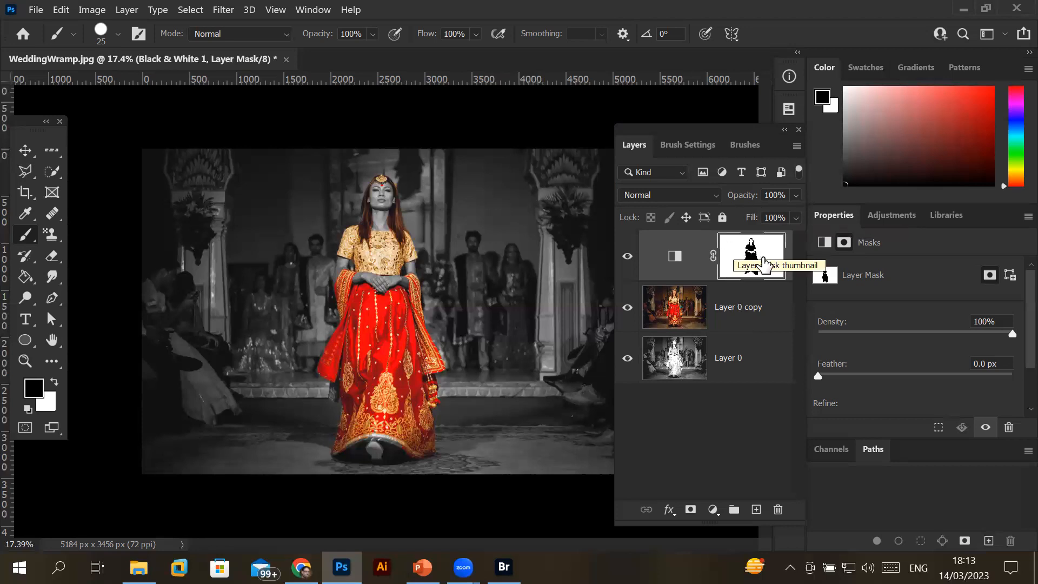
{"action": "left_click", "coordinate": [688, 313]}
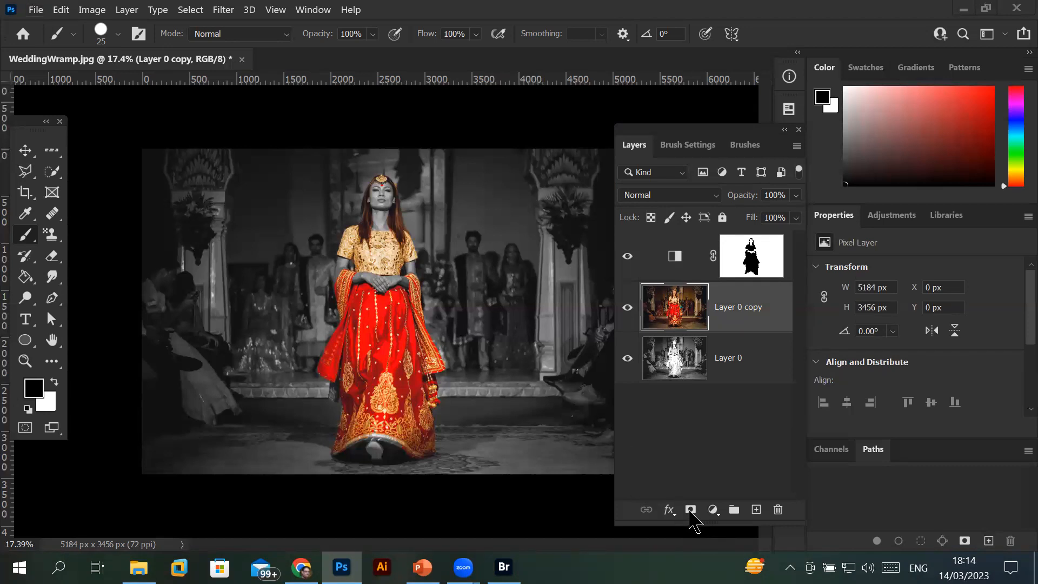
Close all open documents without saving the changes to WeddingWramp.jpg
{"action": "left_click", "coordinate": [35, 10]}
{"action": "left_click", "coordinate": [311, 120]}
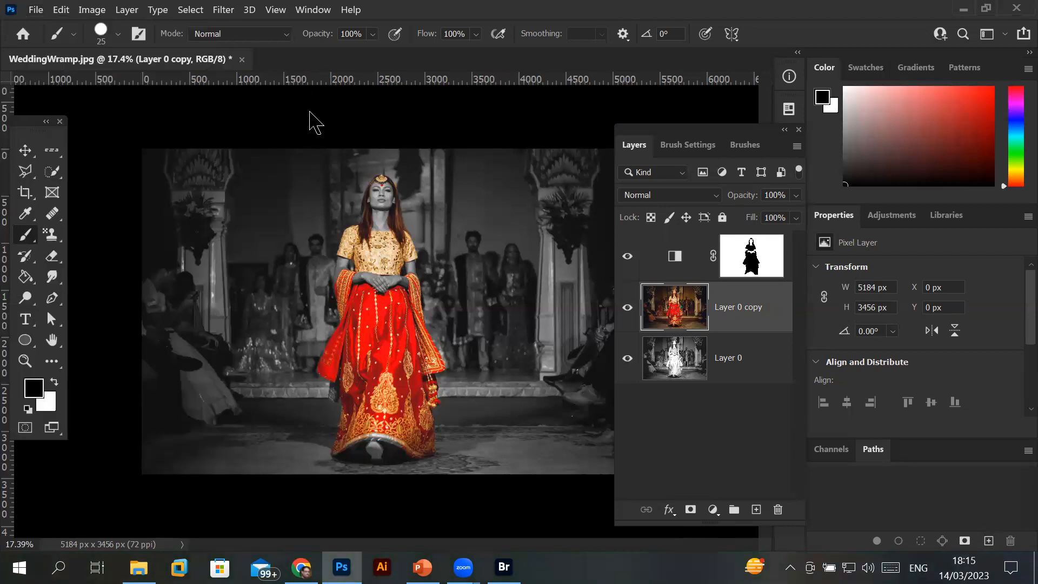
{"action": "left_click", "coordinate": [36, 10]}
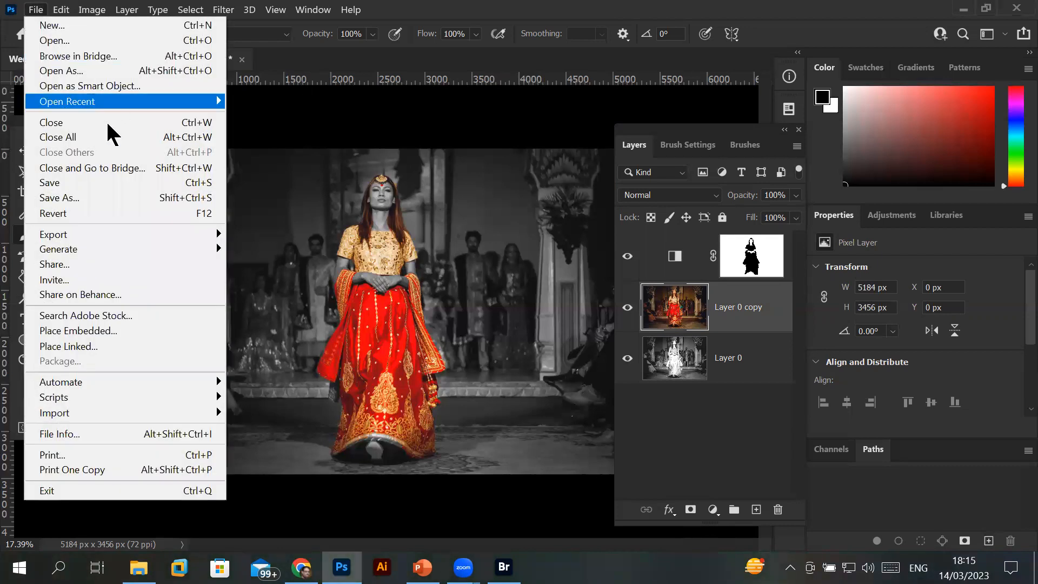
{"action": "left_click", "coordinate": [105, 142]}
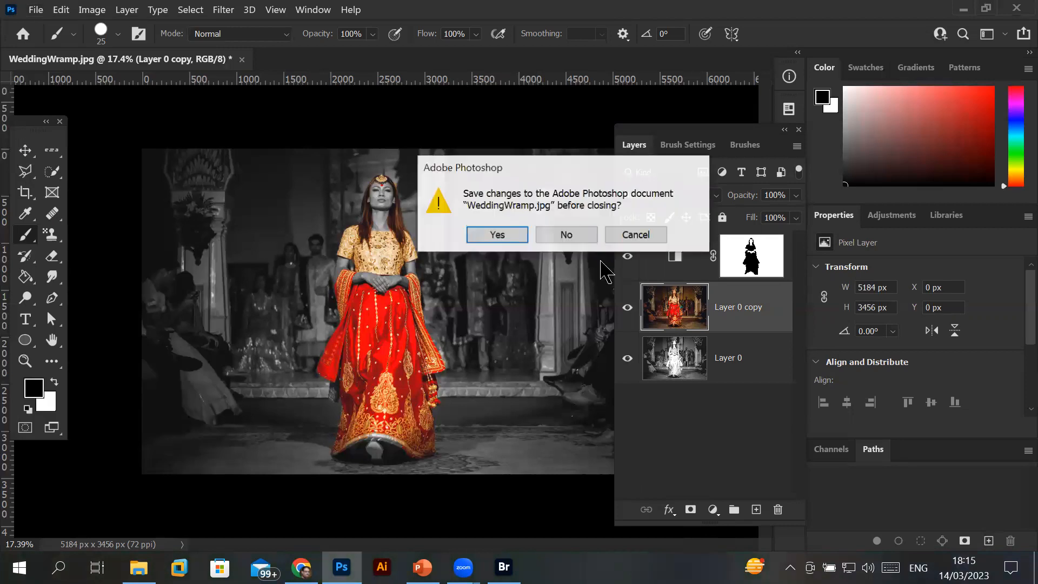
{"action": "left_click", "coordinate": [572, 238]}
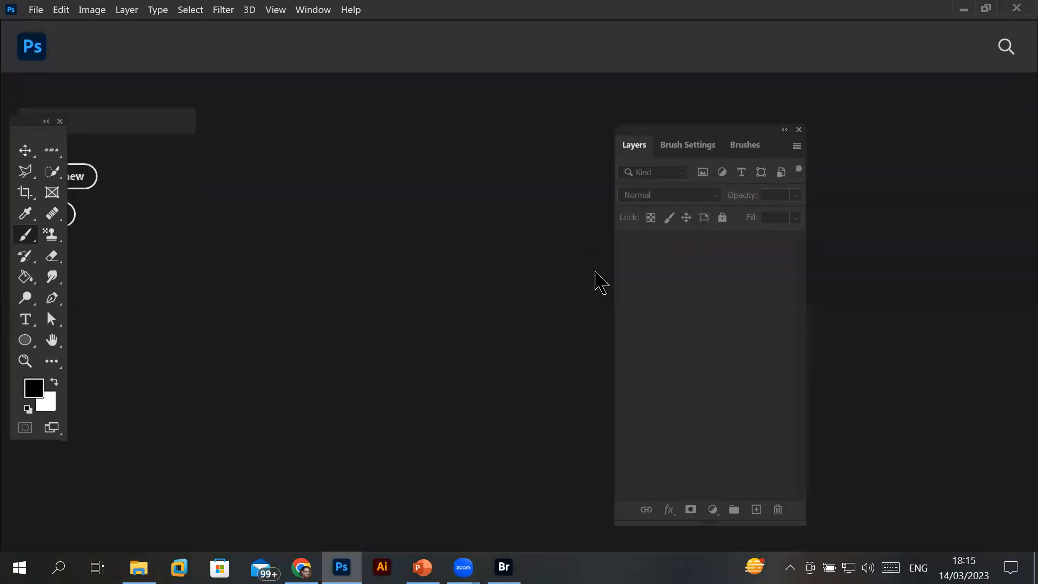
Browse the Models folder in Bridge, open the photo of the bearded man in a navy suit, and unlock its Background layer
{"action": "left_click_drag", "start_coordinate": [23, 132], "coordinate": [148, 189]}
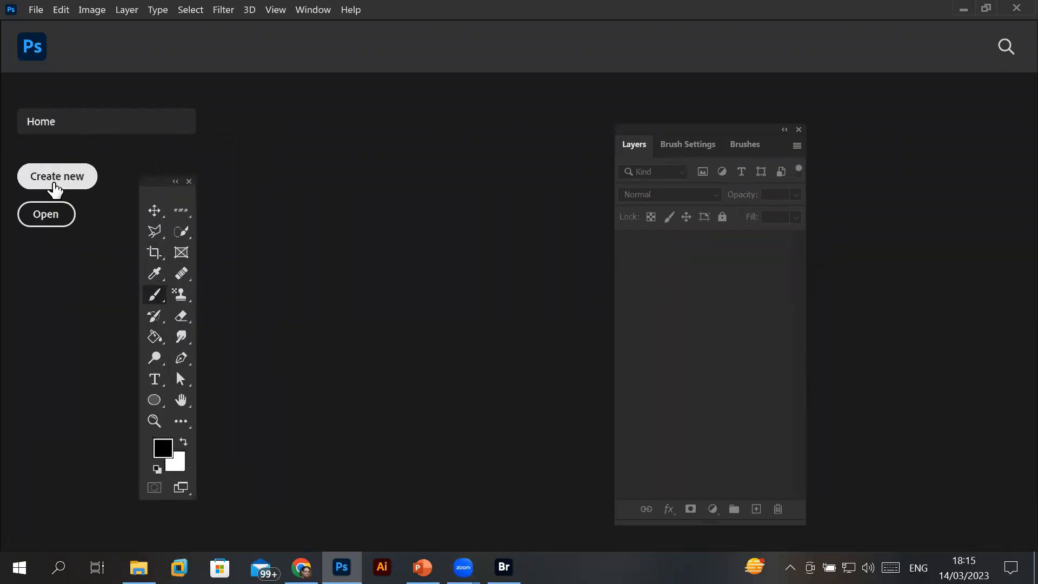
{"action": "left_click", "coordinate": [38, 10]}
{"action": "left_click", "coordinate": [70, 56]}
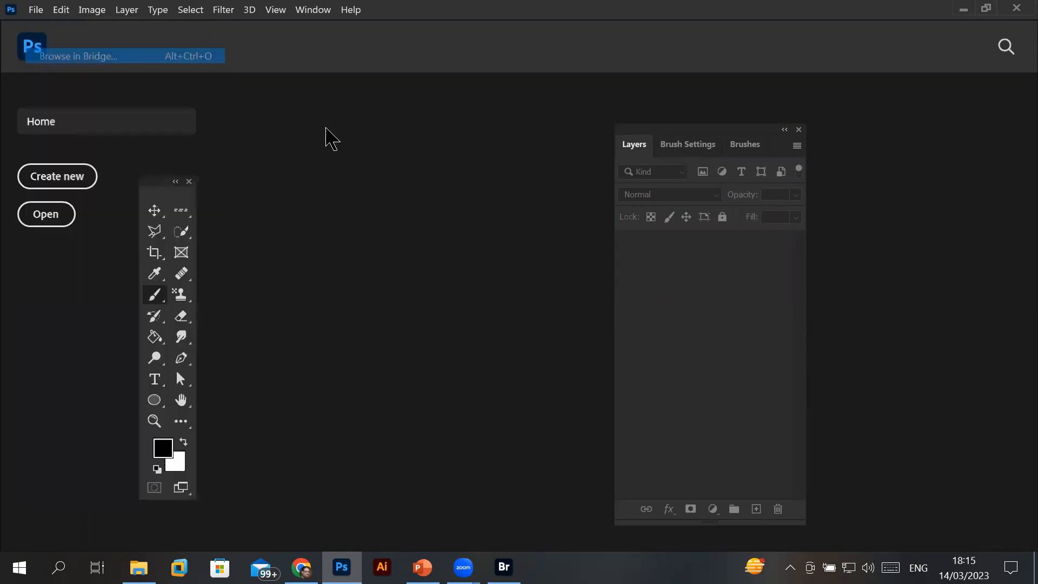
{"action": "scroll", "coordinate": [582, 306], "scroll_direction": "down", "scroll_amount": 2}
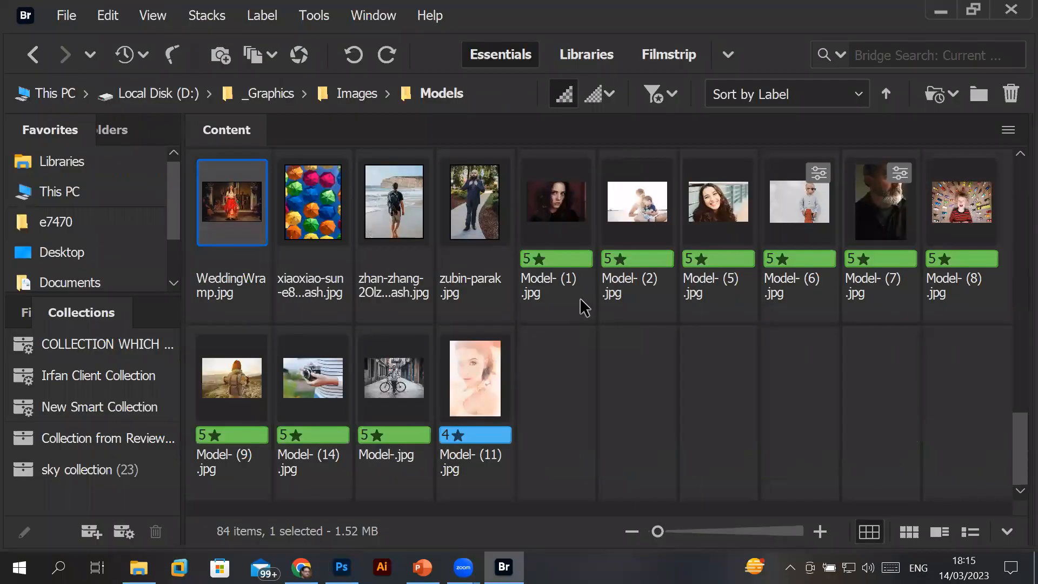
{"action": "left_click", "coordinate": [400, 198]}
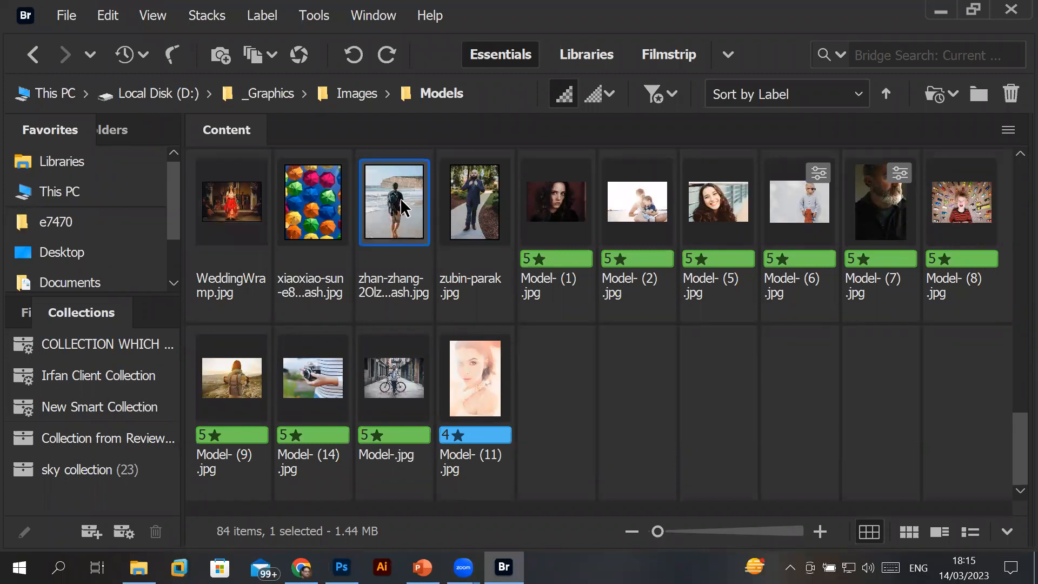
{"action": "left_click", "coordinate": [477, 192]}
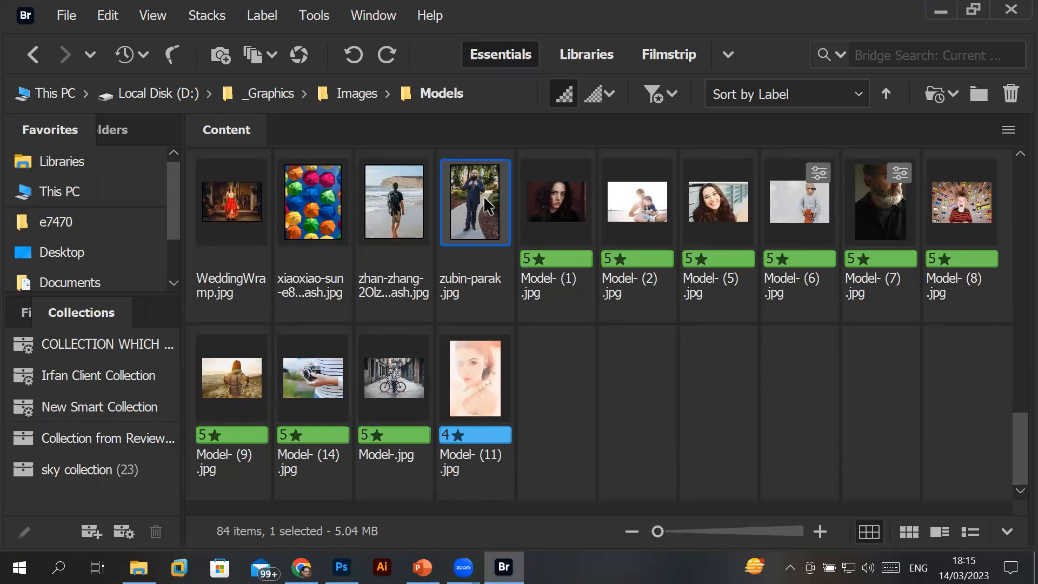
{"action": "double_click", "coordinate": [482, 196]}
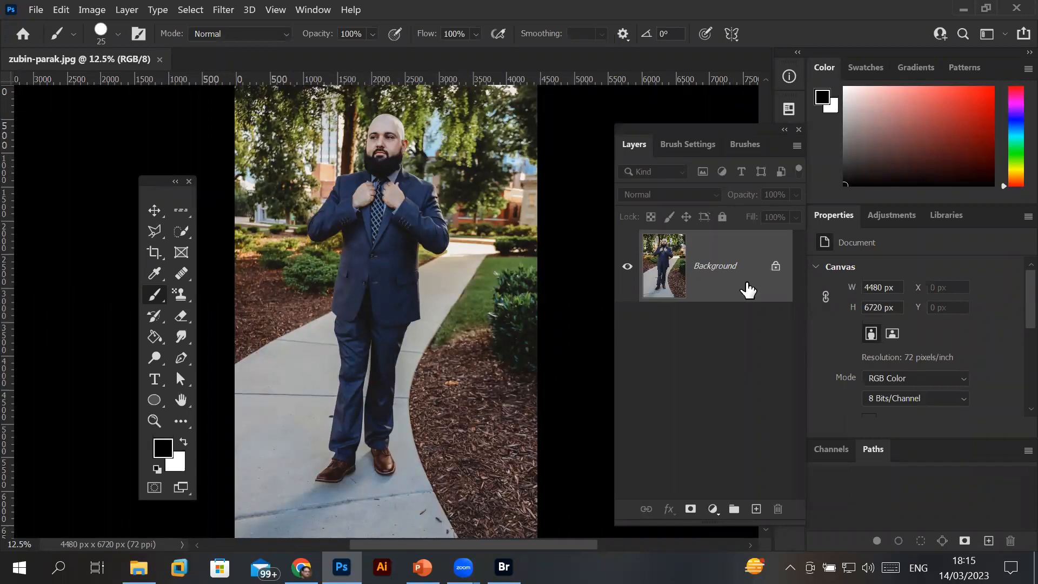
{"action": "left_click", "coordinate": [776, 266]}
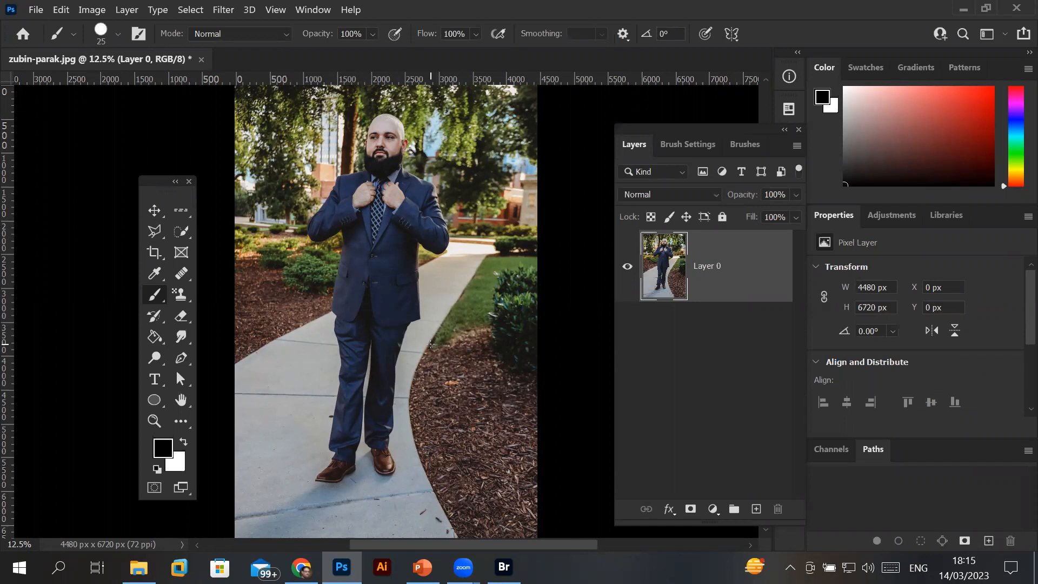
Browse in Bridge to the GreenLandscapes folder under Images and open Landscapes- (21).jpg
{"action": "left_click", "coordinate": [36, 10]}
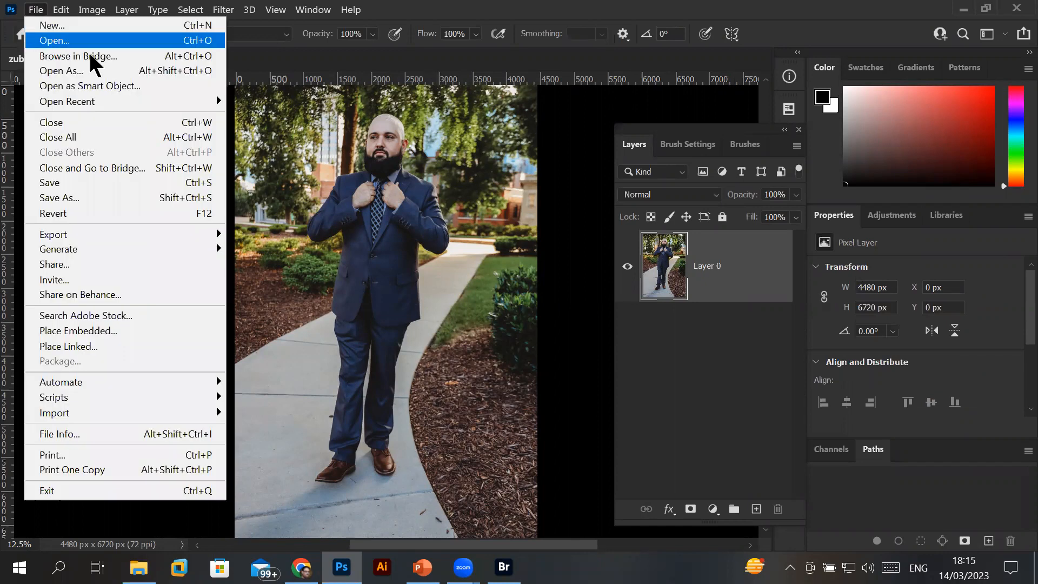
{"action": "left_click", "coordinate": [79, 56]}
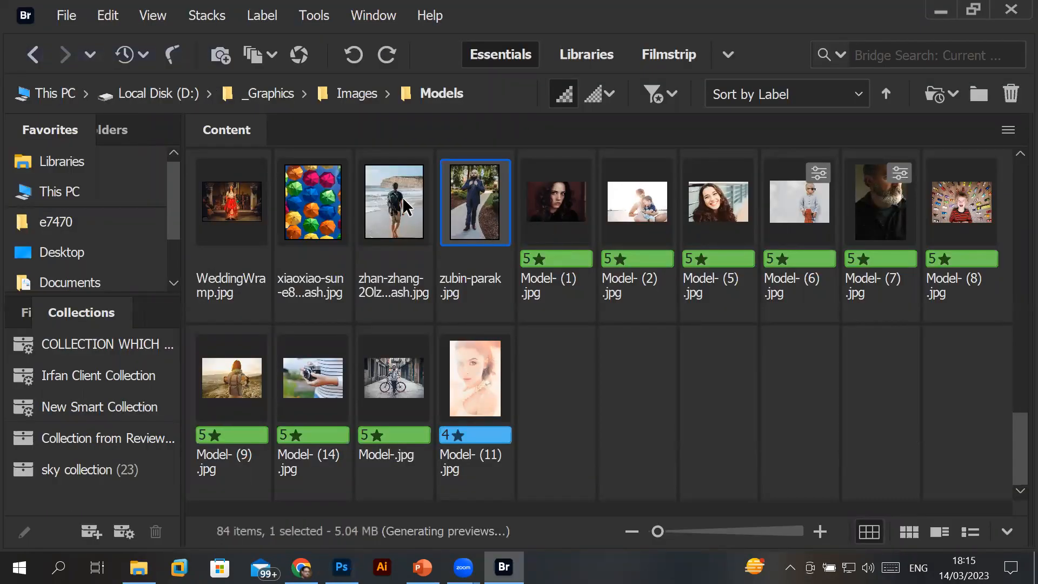
{"action": "scroll", "coordinate": [422, 205], "scroll_direction": "up", "scroll_amount": 3}
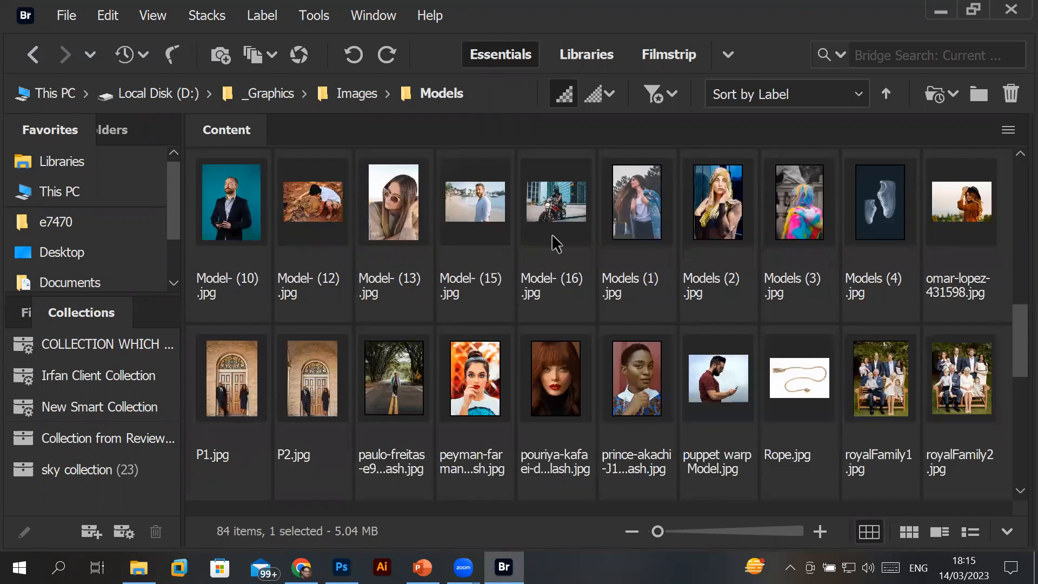
{"action": "left_click", "coordinate": [355, 97]}
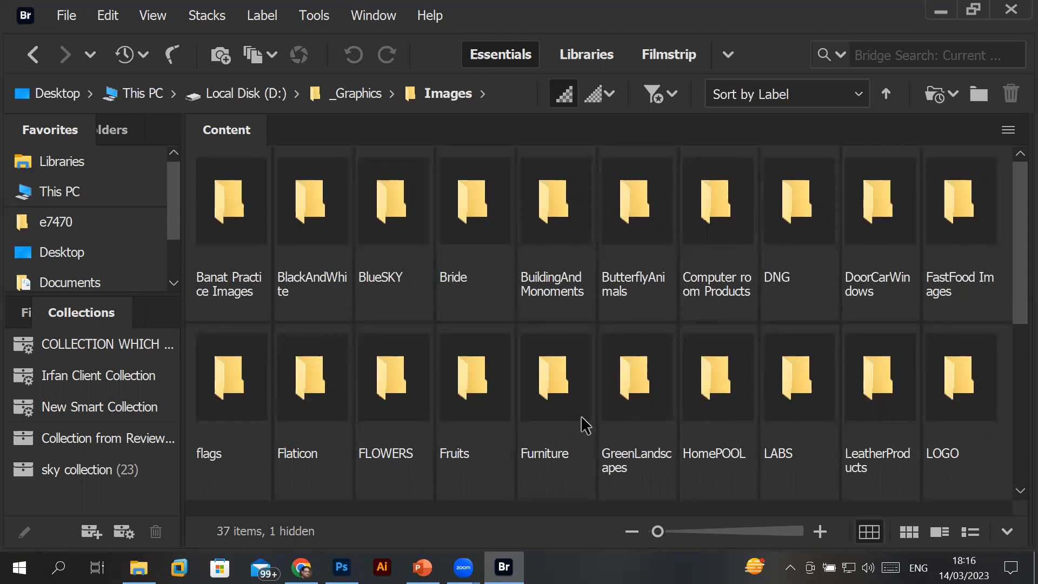
{"action": "double_click", "coordinate": [648, 391]}
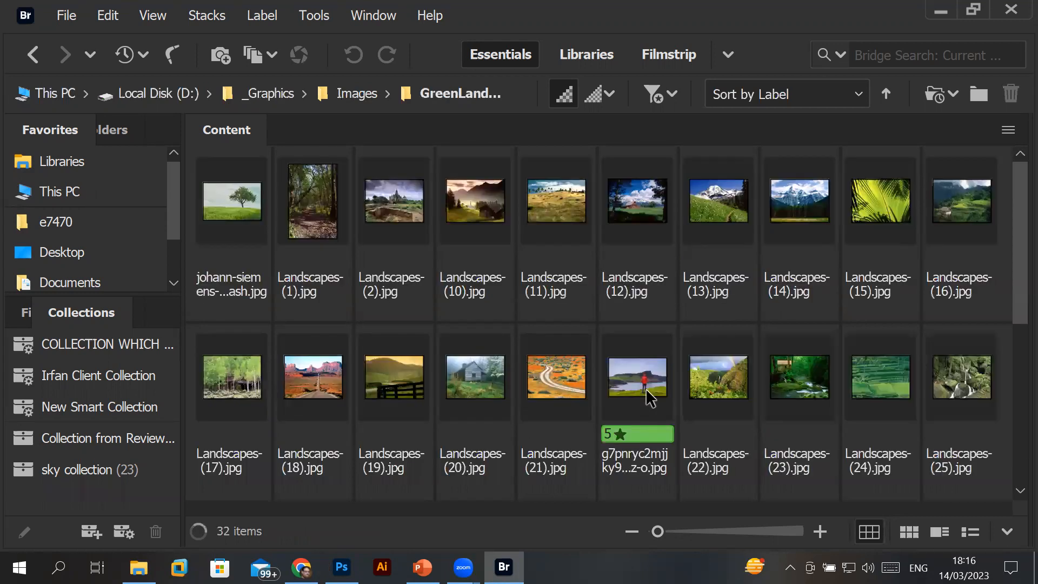
{"action": "scroll", "coordinate": [432, 343], "scroll_direction": "down", "scroll_amount": 2}
{"action": "scroll", "coordinate": [433, 343], "scroll_direction": "down", "scroll_amount": 2}
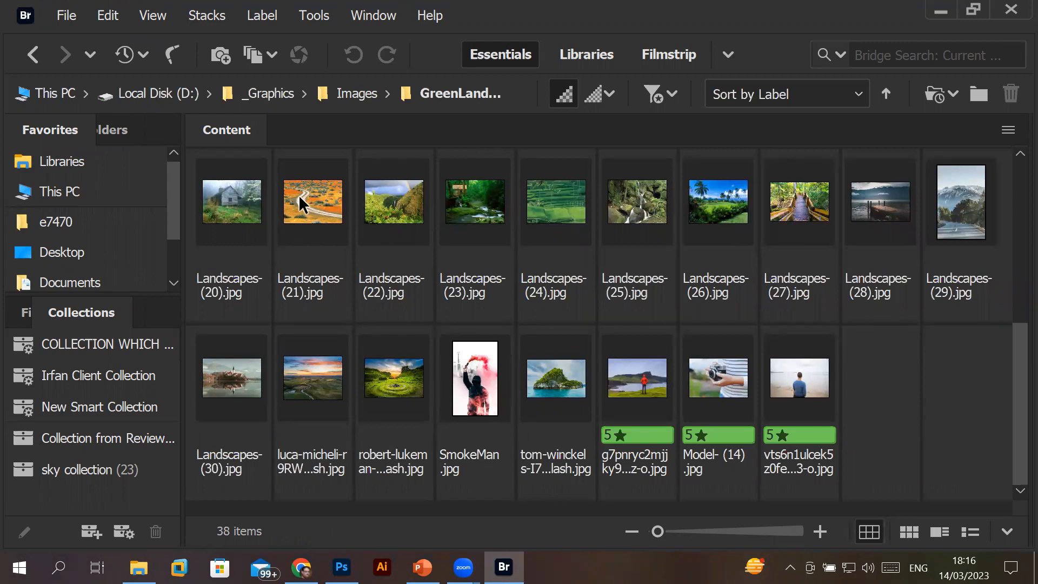
{"action": "left_click", "coordinate": [318, 199]}
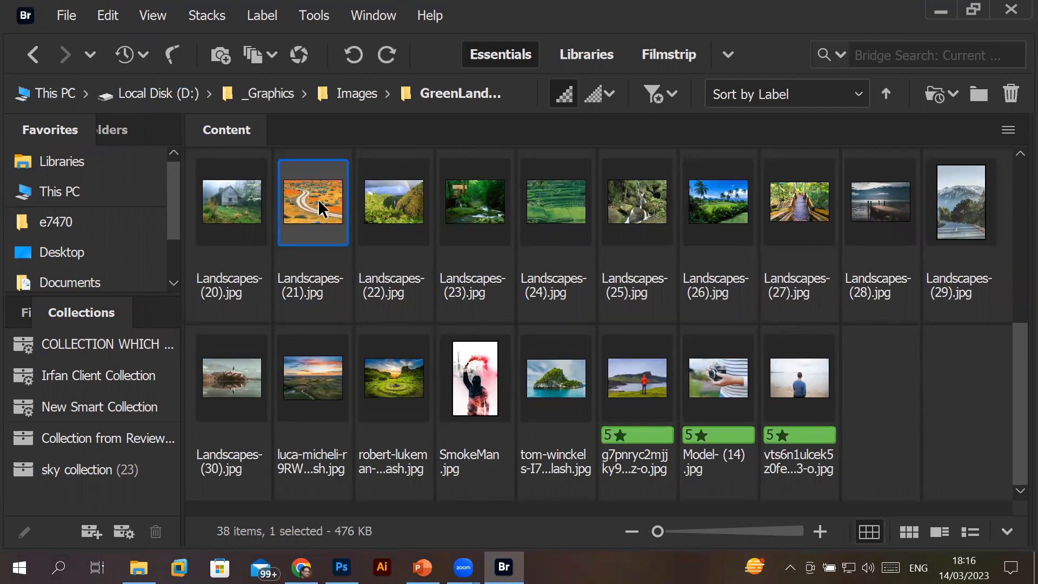
{"action": "double_click", "coordinate": [318, 199]}
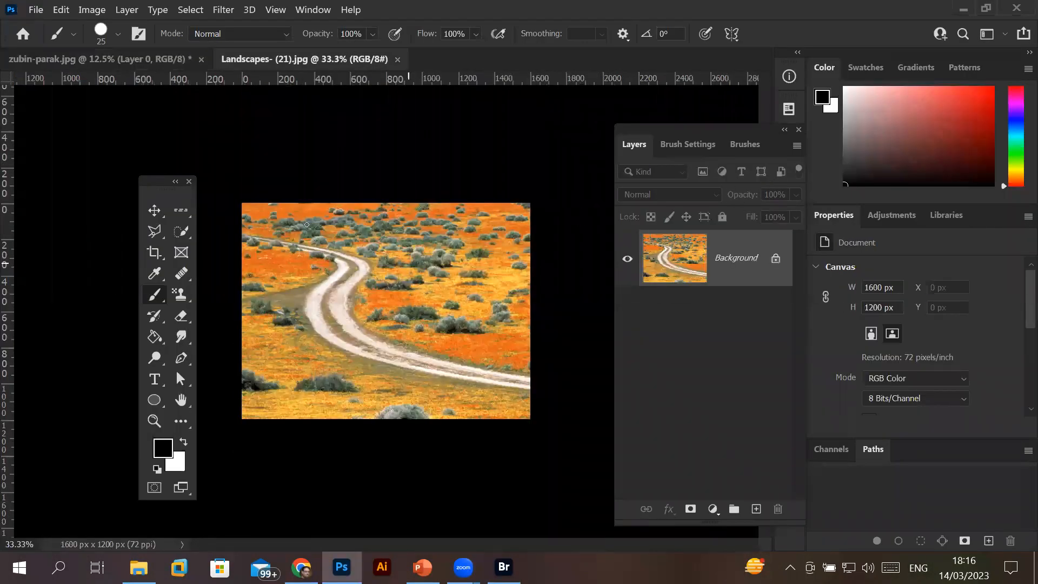
Copy the orange landscape into the suited man's document and scale it proportionally to about 592% so it covers the canvas
{"action": "left_click", "coordinate": [156, 212]}
{"action": "left_click_drag", "start_coordinate": [397, 314], "coordinate": [344, 301]}
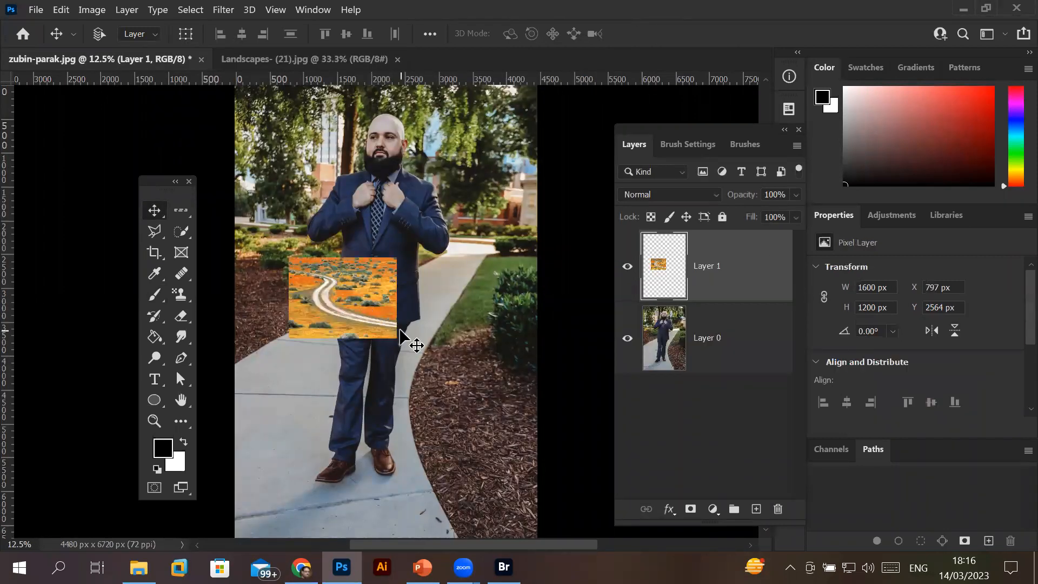
{"action": "key", "text": "ctrl+t"}
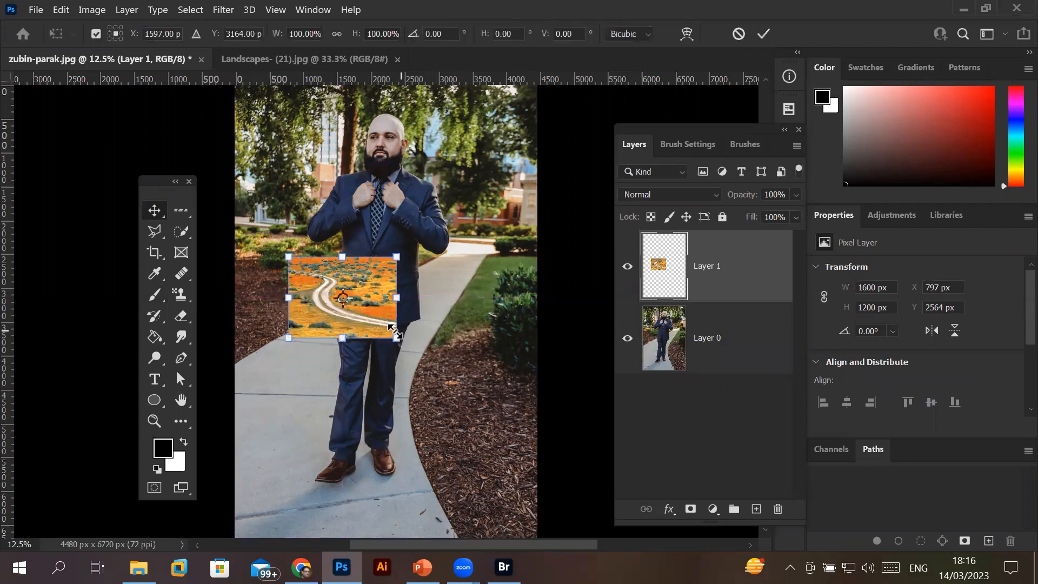
{"action": "left_click_drag", "start_coordinate": [397, 341], "coordinate": [438, 142]}
{"action": "scroll", "coordinate": [438, 143], "scroll_direction": "down", "scroll_amount": 3}
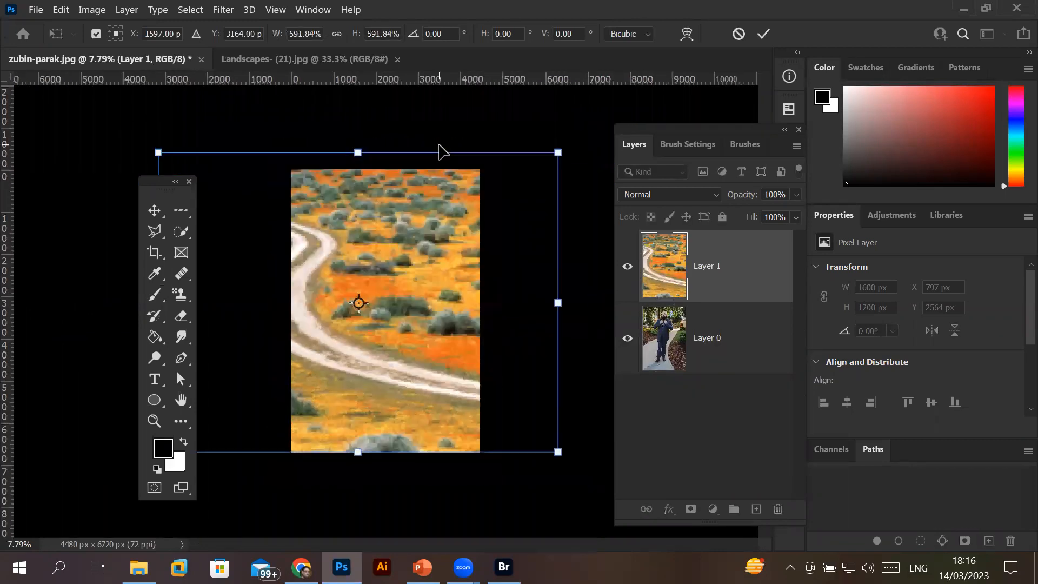
Move Layer 0 with the suited man above the landscape layer and add a white layer mask to it
{"action": "left_click", "coordinate": [669, 337]}
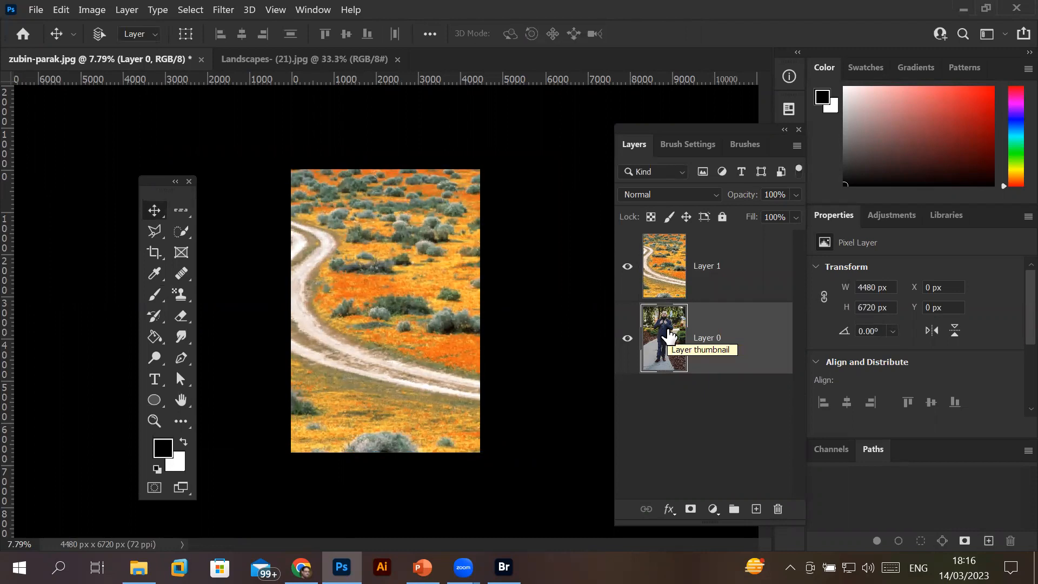
{"action": "left_click_drag", "start_coordinate": [669, 336], "coordinate": [666, 248]}
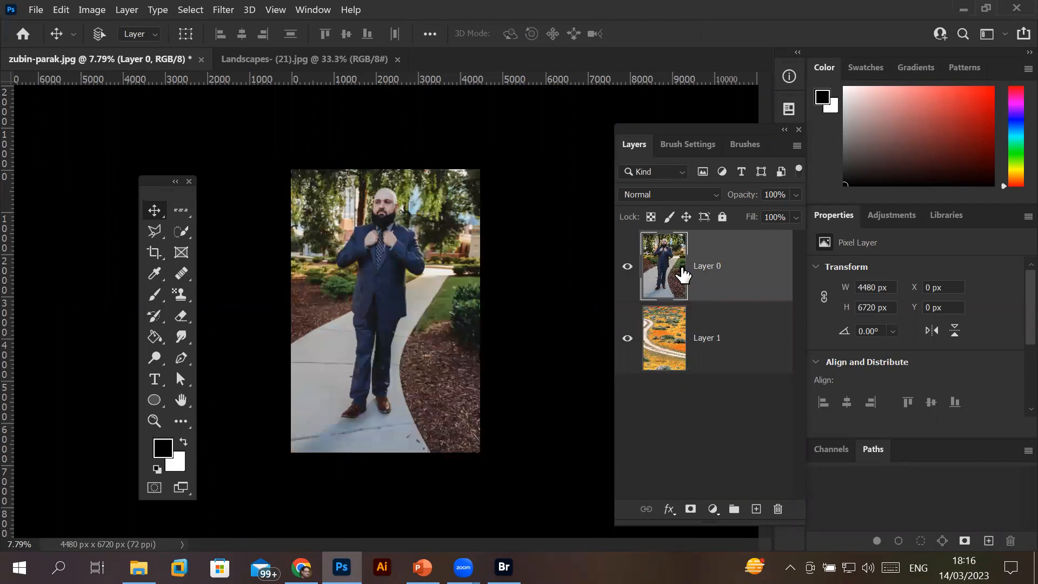
{"action": "left_click", "coordinate": [712, 514]}
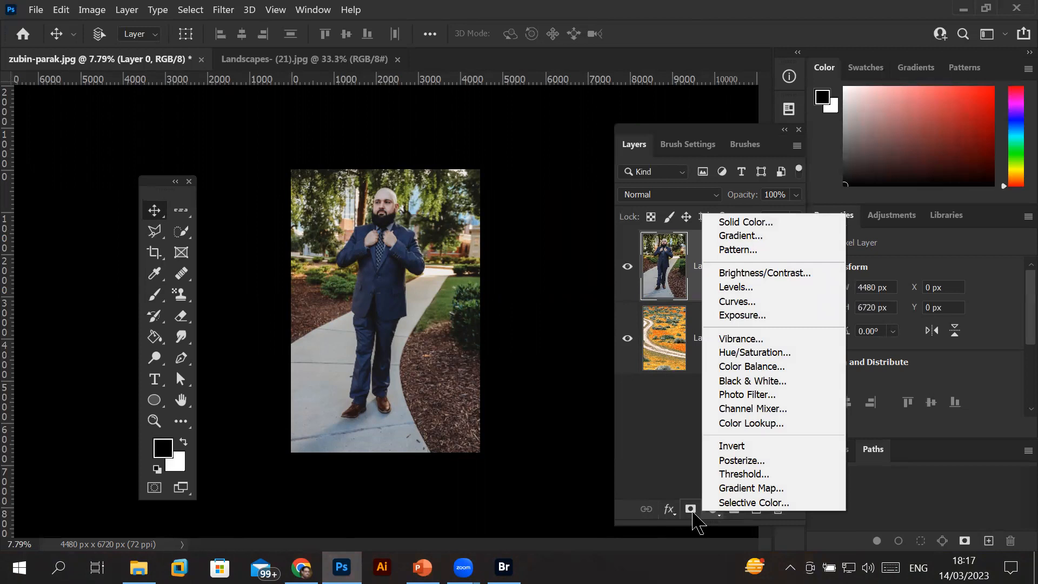
{"action": "left_click", "coordinate": [671, 465]}
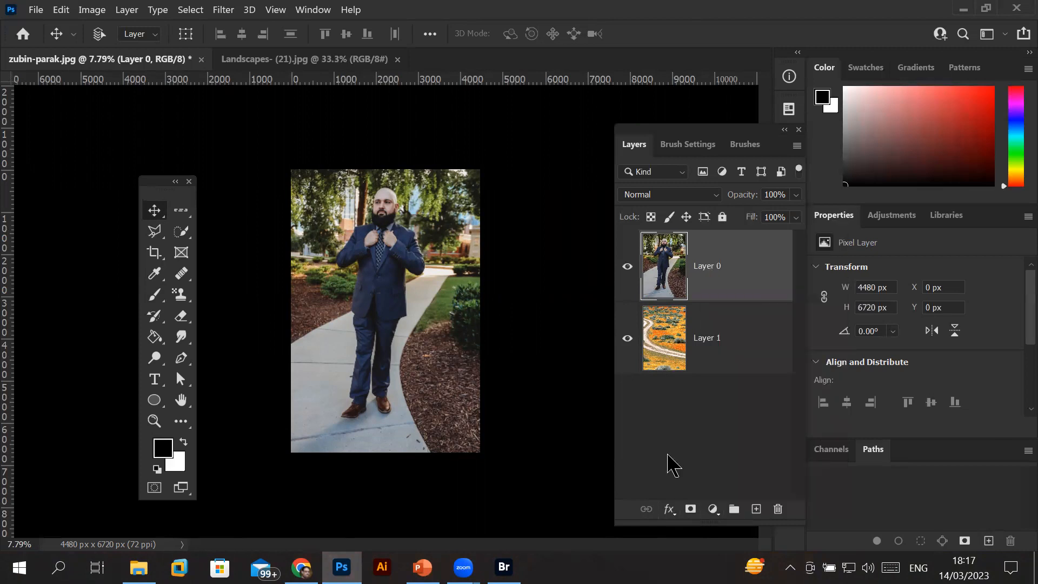
{"action": "left_click", "coordinate": [690, 510]}
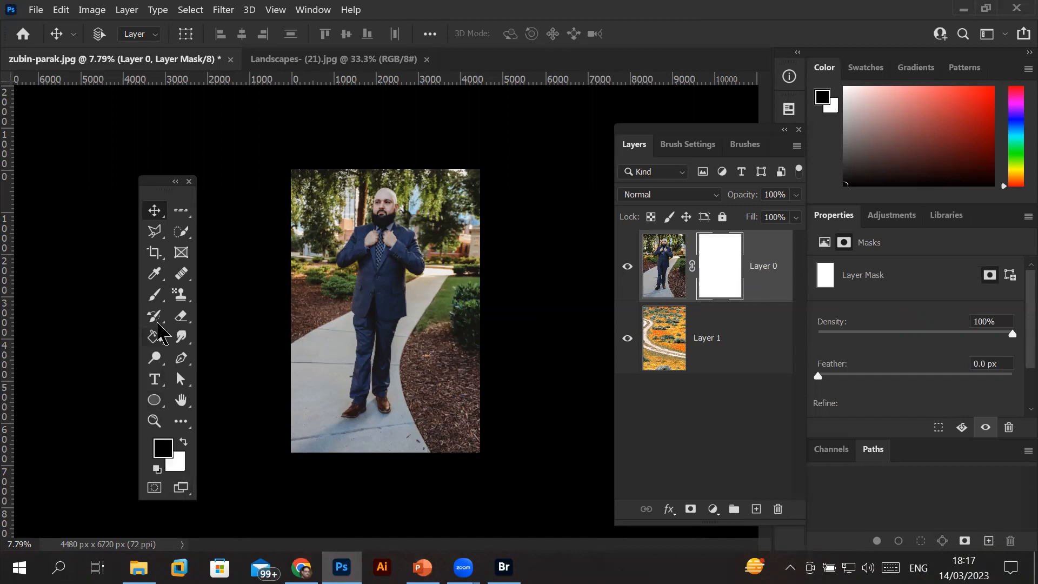
Select the Brush tool and enlarge the brush to 900 px for painting on the mask
{"action": "left_click", "coordinate": [155, 296]}
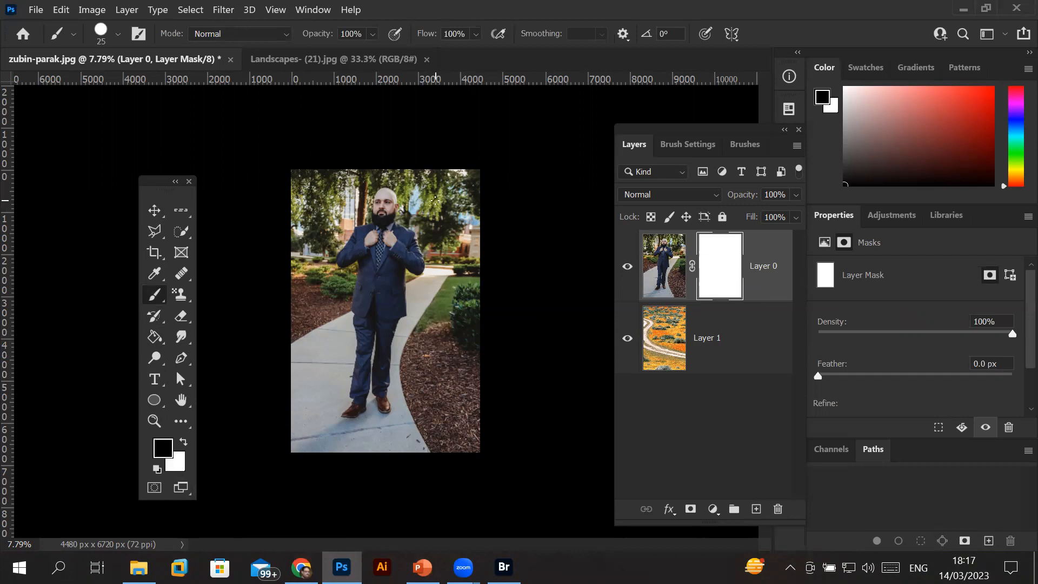
{"action": "key", "text": "bracketright"}
{"action": "key", "text": "bracketright"}
{"action": "key", "text": "bracketright"}
{"action": "key", "text": "bracketright"}
{"action": "key", "text": "bracketright"}
{"action": "key", "text": "bracketright"}
{"action": "key", "text": "bracketright"}
{"action": "key", "text": "bracketright"}
{"action": "key", "text": "bracketright"}
{"action": "key", "text": "bracketright"}
{"action": "key", "text": "bracketright"}
{"action": "key", "text": "bracketright"}
{"action": "key", "text": "bracketright"}
{"action": "key", "text": "bracketright"}
{"action": "key", "text": "bracketright"}
{"action": "key", "text": "bracketright"}
{"action": "key", "text": "bracketright"}
{"action": "key", "text": "bracketright"}
{"action": "key", "text": "bracketright"}
Try to paint out the background around the man in black on Layer 0's mask, and undo the strokes
{"action": "mouse_move", "coordinate": [469, 178]}
{"action": "left_mouse_down"}
{"action": "mouse_move", "coordinate": [470, 411]}
{"action": "mouse_move", "coordinate": [455, 436]}
{"action": "mouse_move", "coordinate": [309, 439]}
{"action": "mouse_move", "coordinate": [287, 394]}
{"action": "mouse_move", "coordinate": [283, 278]}
{"action": "mouse_move", "coordinate": [297, 176]}
{"action": "mouse_move", "coordinate": [314, 156]}
{"action": "mouse_move", "coordinate": [494, 174]}
{"action": "left_mouse_up"}
{"action": "mouse_move", "coordinate": [441, 247]}
{"action": "left_mouse_down"}
{"action": "mouse_move", "coordinate": [453, 291]}
{"action": "mouse_move", "coordinate": [430, 339]}
{"action": "left_mouse_up"}
{"action": "mouse_move", "coordinate": [416, 399]}
{"action": "left_mouse_down"}
{"action": "mouse_move", "coordinate": [419, 416]}
{"action": "mouse_move", "coordinate": [449, 330]}
{"action": "mouse_move", "coordinate": [452, 352]}
{"action": "mouse_move", "coordinate": [399, 428]}
{"action": "mouse_move", "coordinate": [363, 448]}
{"action": "mouse_move", "coordinate": [314, 410]}
{"action": "mouse_move", "coordinate": [324, 319]}
{"action": "mouse_move", "coordinate": [334, 324]}
{"action": "mouse_move", "coordinate": [330, 383]}
{"action": "left_mouse_up"}
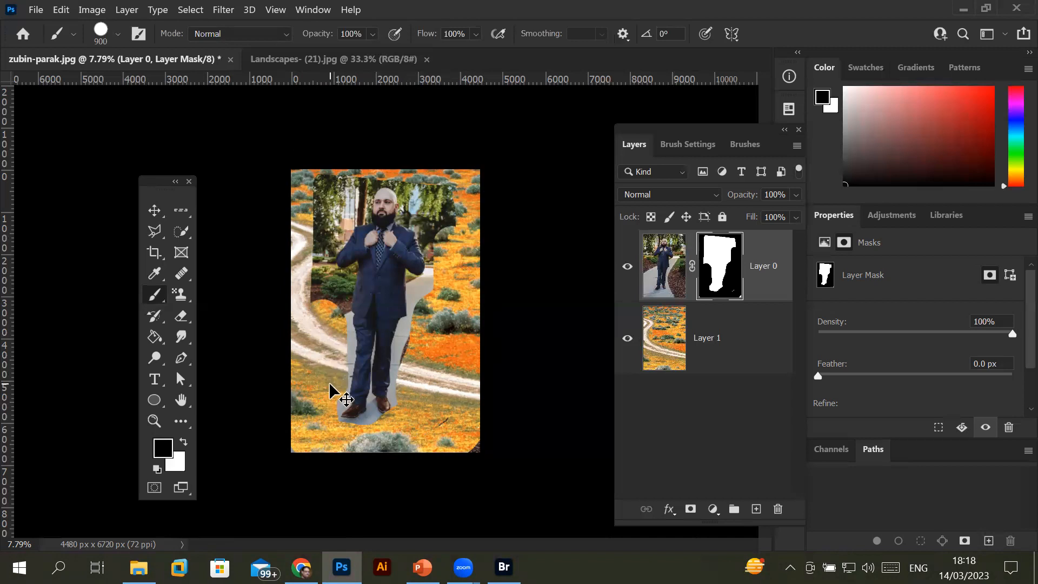
{"action": "key", "text": "ctrl+z"}
{"action": "key", "text": "ctrl+z"}
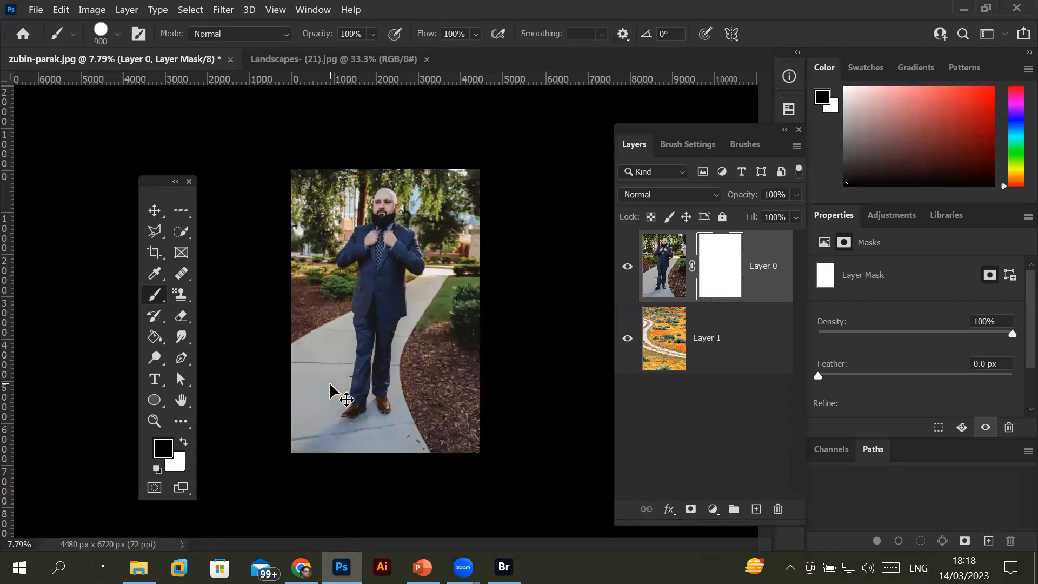
Select the man on Layer 0 with Select Subject and invert the selection to cover the background around him
{"action": "left_click", "coordinate": [665, 273]}
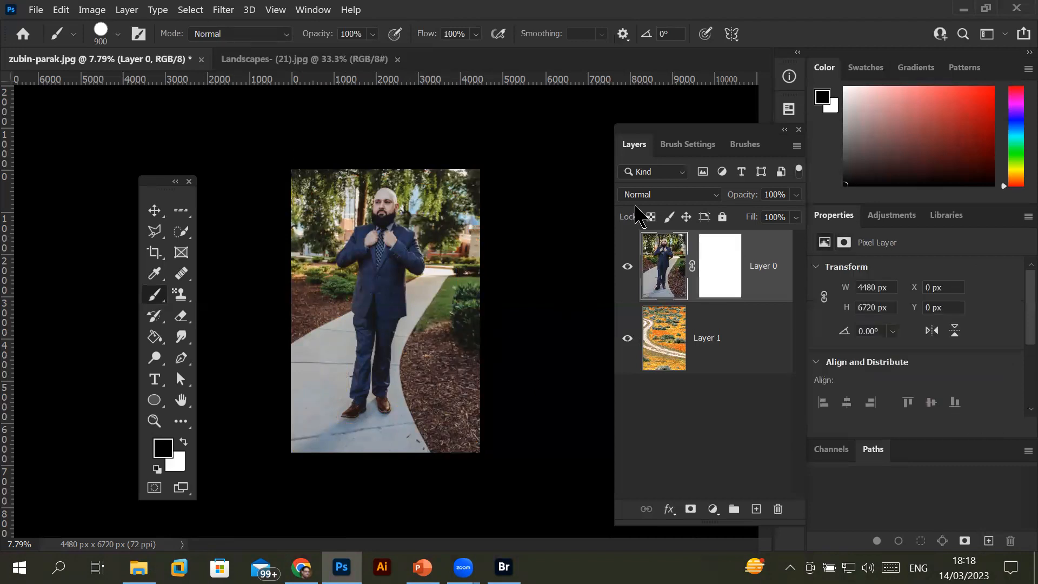
{"action": "left_click", "coordinate": [183, 234]}
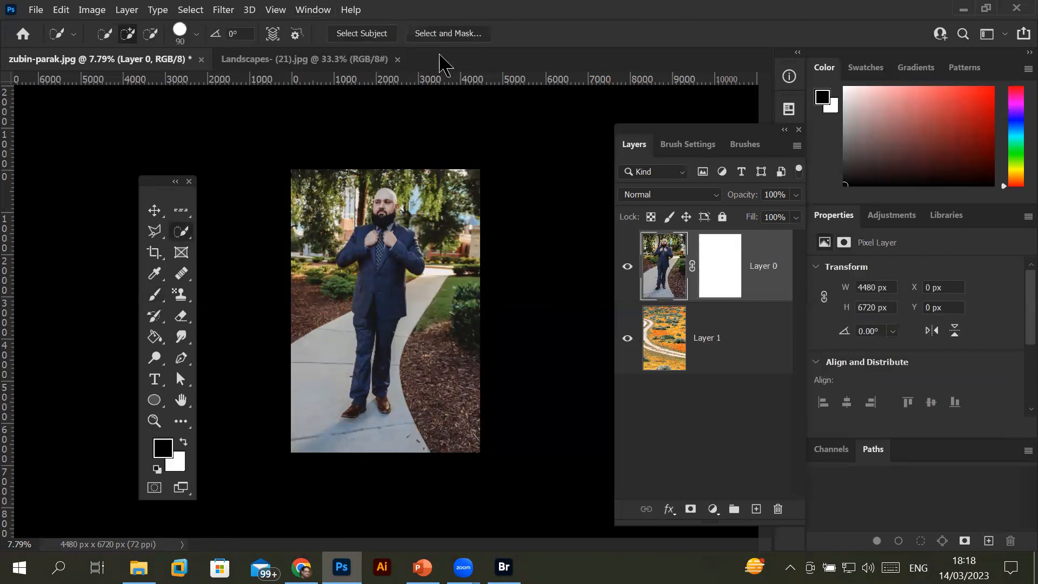
{"action": "left_click", "coordinate": [354, 32]}
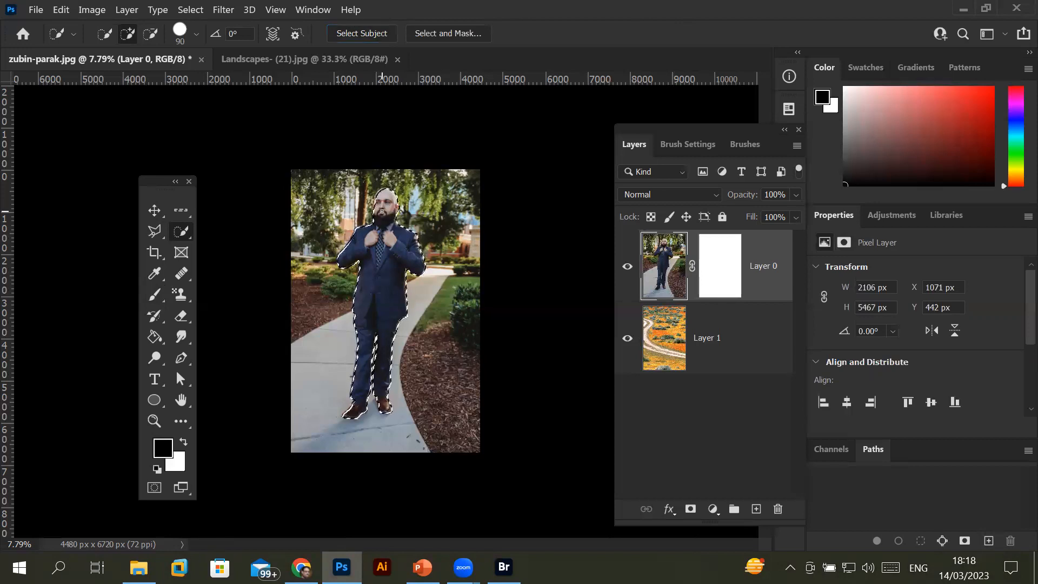
{"action": "right_click", "coordinate": [386, 248]}
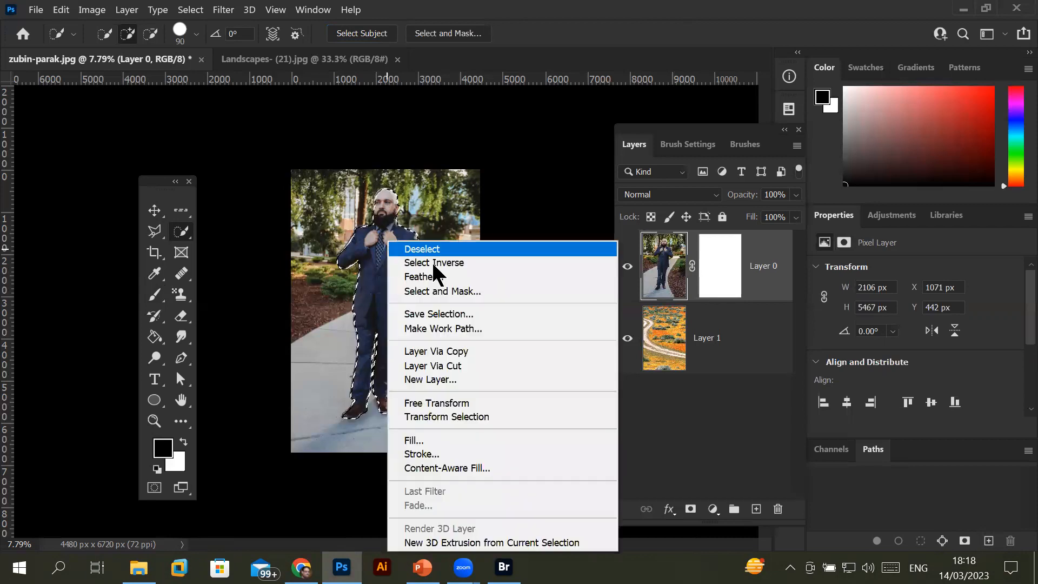
{"action": "left_click", "coordinate": [439, 266]}
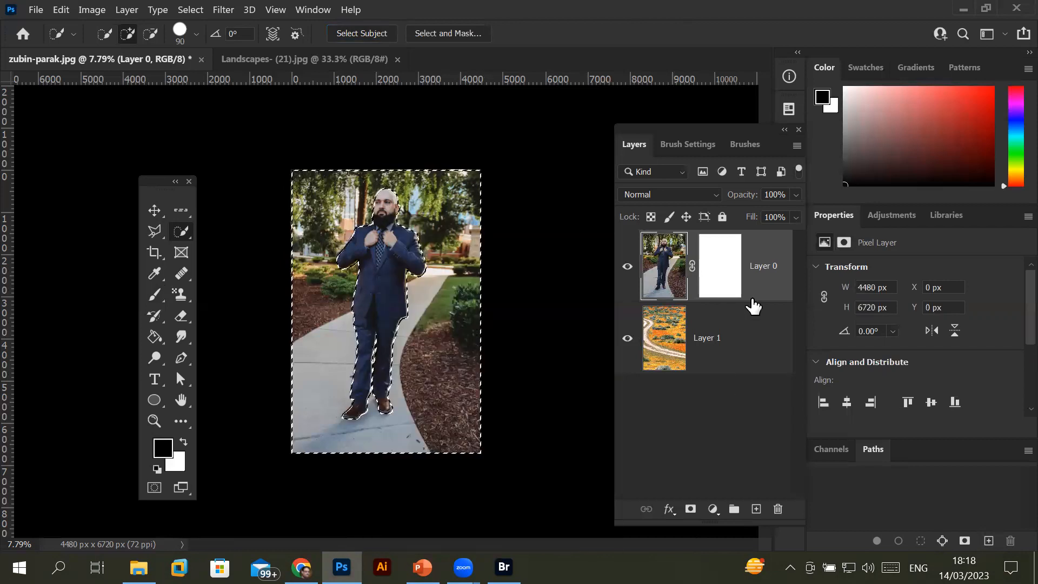
Paint the selected background black on Layer 0's mask to reveal the landscape around the man, and deselect
{"action": "left_click", "coordinate": [727, 267]}
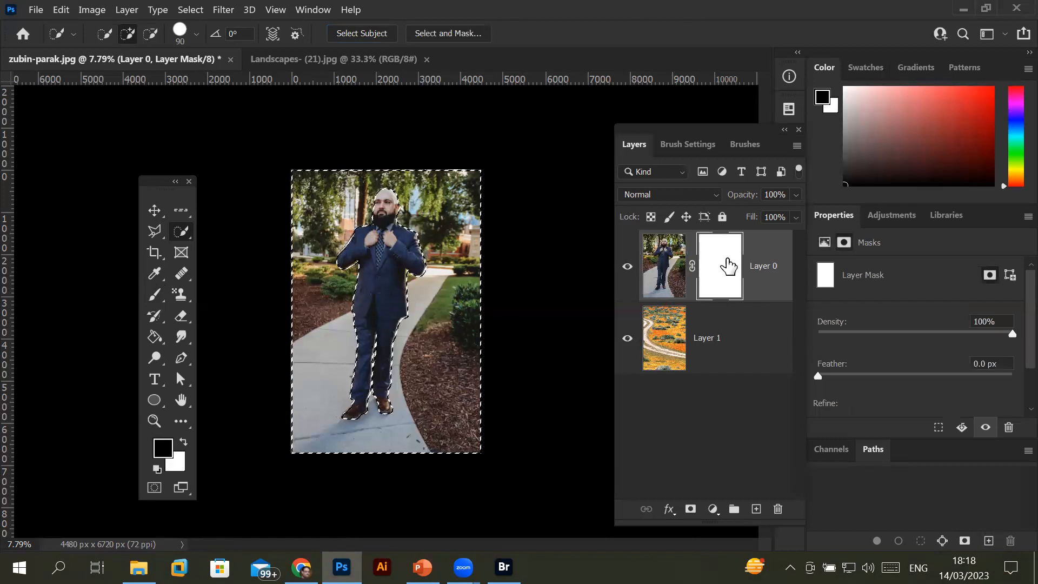
{"action": "left_click", "coordinate": [154, 295]}
{"action": "mouse_move", "coordinate": [327, 187]}
{"action": "left_mouse_down"}
{"action": "mouse_move", "coordinate": [331, 179]}
{"action": "mouse_move", "coordinate": [312, 233]}
{"action": "mouse_move", "coordinate": [333, 440]}
{"action": "left_mouse_up"}
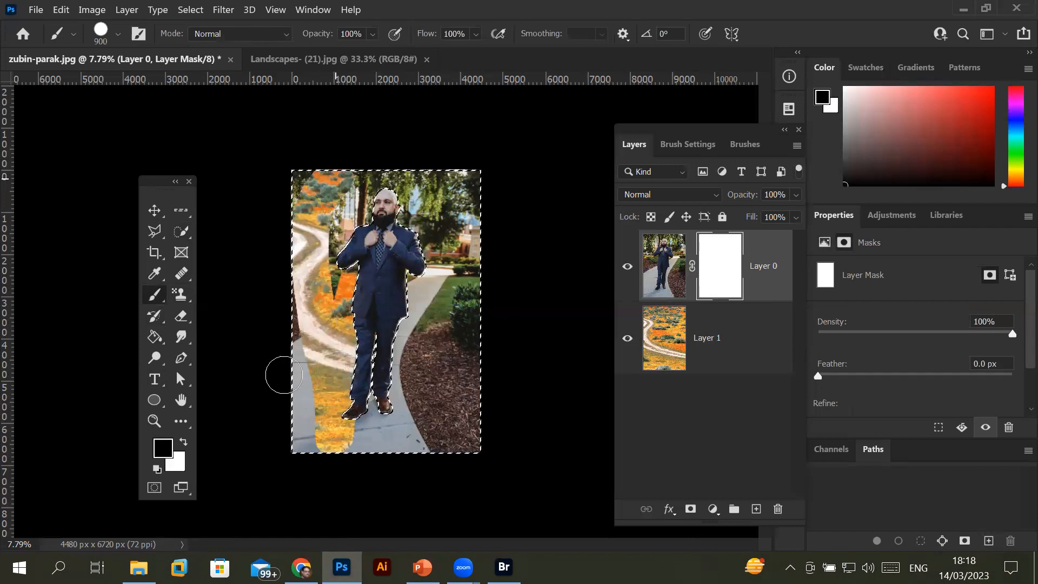
{"action": "left_click_drag", "start_coordinate": [325, 427], "coordinate": [401, 430]}
{"action": "left_click_drag", "start_coordinate": [504, 434], "coordinate": [297, 441]}
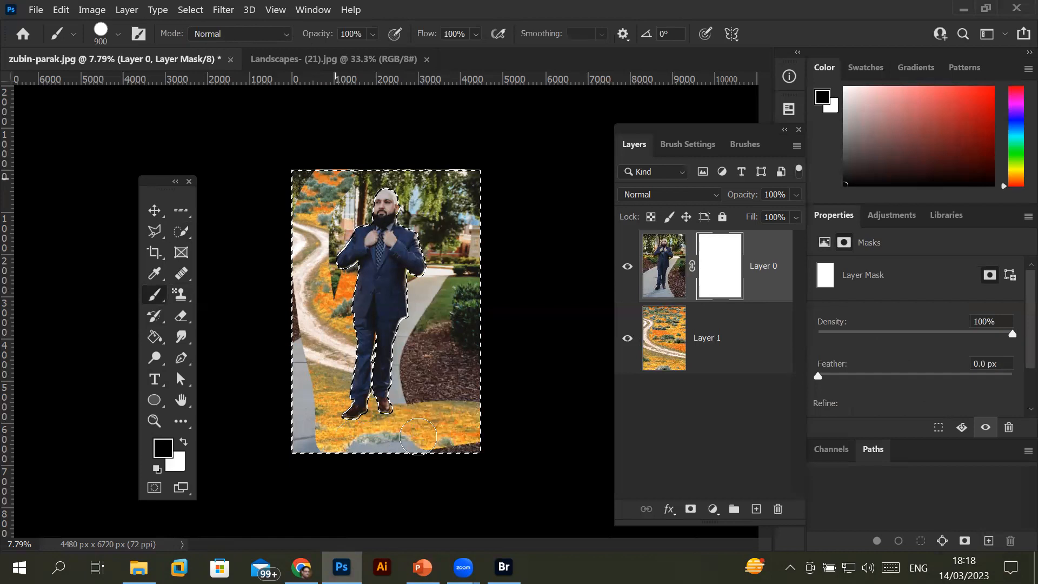
{"action": "mouse_move", "coordinate": [455, 204]}
{"action": "left_mouse_down"}
{"action": "mouse_move", "coordinate": [318, 188]}
{"action": "mouse_move", "coordinate": [450, 184]}
{"action": "mouse_move", "coordinate": [420, 302]}
{"action": "mouse_move", "coordinate": [376, 389]}
{"action": "mouse_move", "coordinate": [335, 396]}
{"action": "mouse_move", "coordinate": [308, 326]}
{"action": "mouse_move", "coordinate": [305, 410]}
{"action": "mouse_move", "coordinate": [359, 403]}
{"action": "mouse_move", "coordinate": [382, 360]}
{"action": "mouse_move", "coordinate": [376, 433]}
{"action": "mouse_move", "coordinate": [308, 422]}
{"action": "mouse_move", "coordinate": [390, 432]}
{"action": "left_mouse_up"}
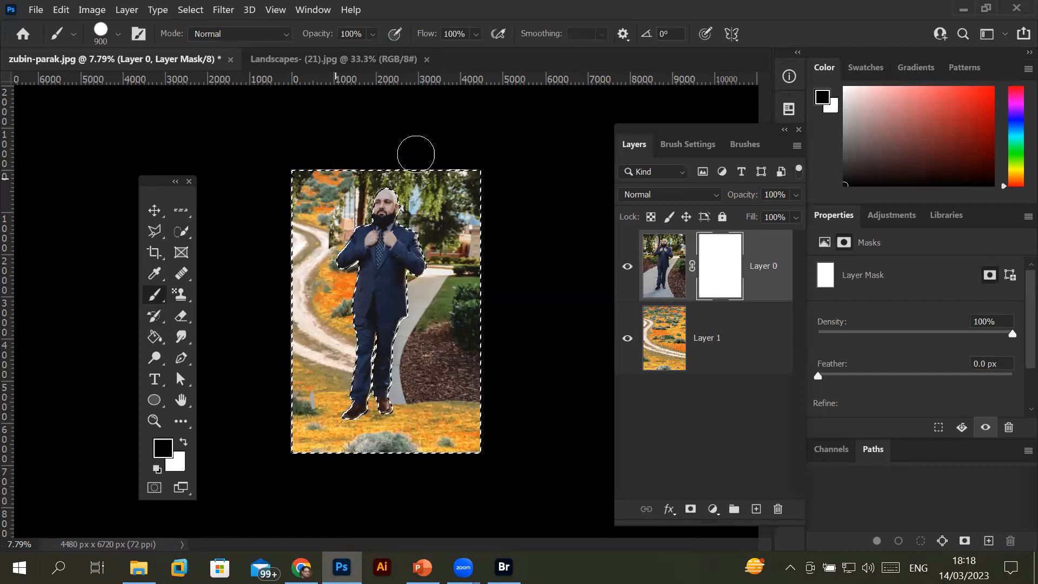
{"action": "mouse_move", "coordinate": [417, 330]}
{"action": "left_mouse_down"}
{"action": "mouse_move", "coordinate": [411, 378]}
{"action": "mouse_move", "coordinate": [407, 306]}
{"action": "mouse_move", "coordinate": [452, 233]}
{"action": "mouse_move", "coordinate": [448, 264]}
{"action": "mouse_move", "coordinate": [401, 193]}
{"action": "mouse_move", "coordinate": [406, 167]}
{"action": "mouse_move", "coordinate": [501, 182]}
{"action": "mouse_move", "coordinate": [464, 176]}
{"action": "mouse_move", "coordinate": [464, 305]}
{"action": "mouse_move", "coordinate": [448, 389]}
{"action": "mouse_move", "coordinate": [480, 383]}
{"action": "left_mouse_up"}
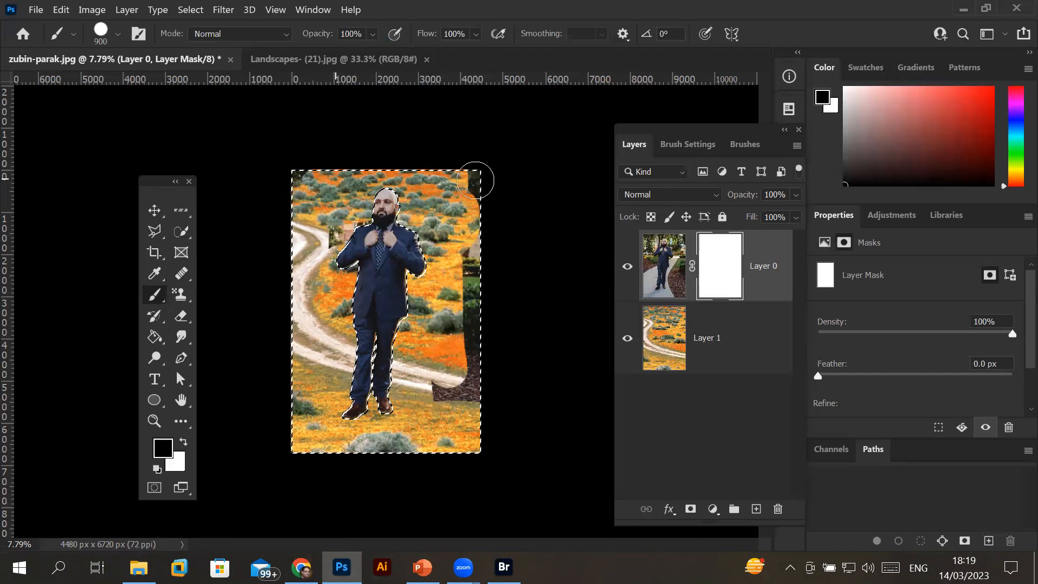
{"action": "mouse_move", "coordinate": [475, 180]}
{"action": "left_mouse_down"}
{"action": "mouse_move", "coordinate": [471, 413]}
{"action": "mouse_move", "coordinate": [432, 402]}
{"action": "left_mouse_up"}
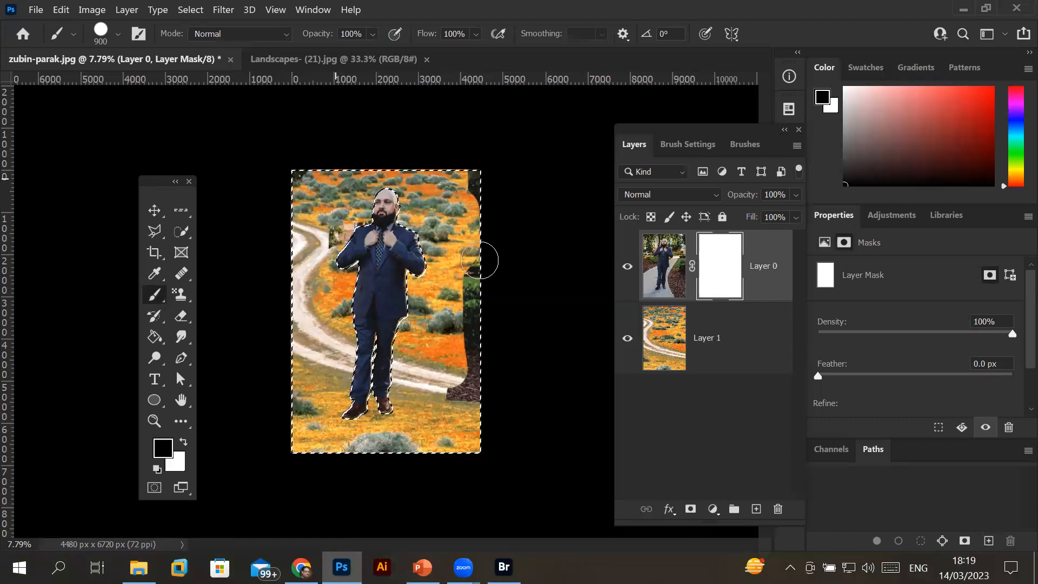
{"action": "mouse_move", "coordinate": [479, 260]}
{"action": "left_mouse_down"}
{"action": "mouse_move", "coordinate": [476, 181]}
{"action": "mouse_move", "coordinate": [462, 269]}
{"action": "mouse_move", "coordinate": [472, 272]}
{"action": "mouse_move", "coordinate": [471, 401]}
{"action": "mouse_move", "coordinate": [442, 413]}
{"action": "mouse_move", "coordinate": [481, 389]}
{"action": "mouse_move", "coordinate": [465, 312]}
{"action": "mouse_move", "coordinate": [464, 294]}
{"action": "mouse_move", "coordinate": [474, 378]}
{"action": "mouse_move", "coordinate": [479, 274]}
{"action": "left_mouse_up"}
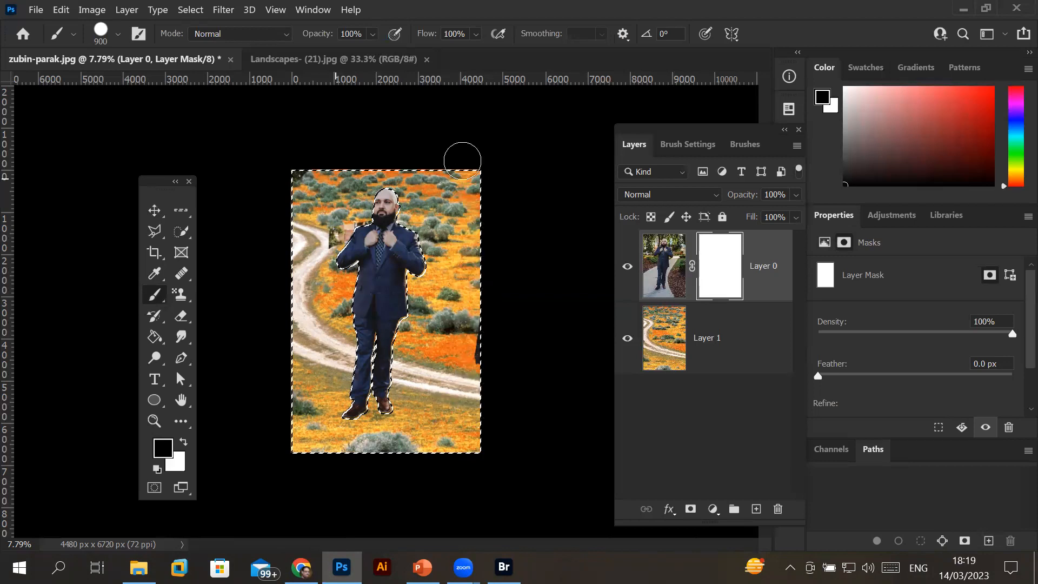
{"action": "mouse_move", "coordinate": [424, 448]}
{"action": "left_mouse_down"}
{"action": "mouse_move", "coordinate": [459, 363]}
{"action": "mouse_move", "coordinate": [485, 245]}
{"action": "left_mouse_up"}
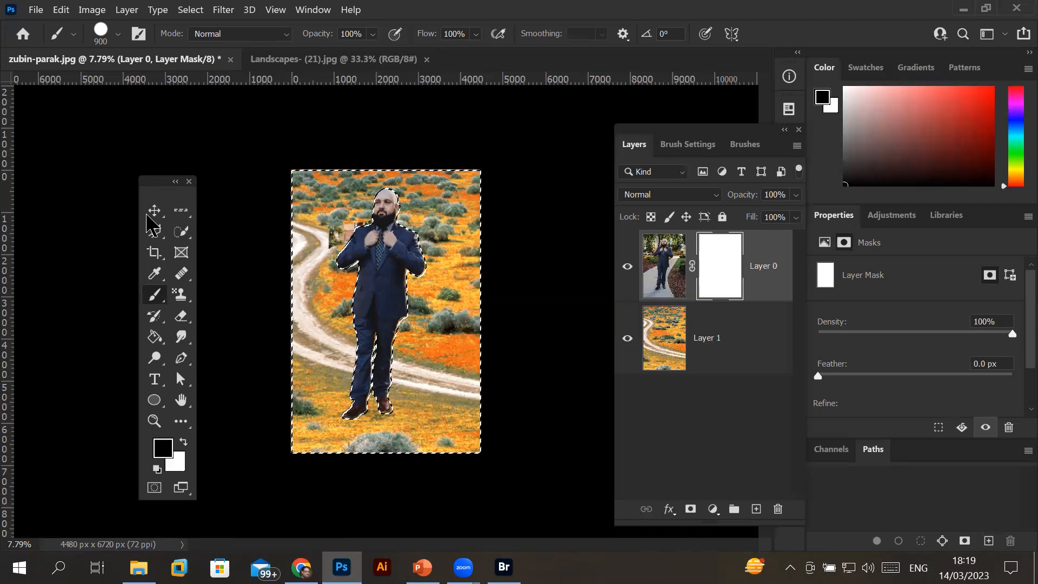
{"action": "key", "text": "ctrl+d"}
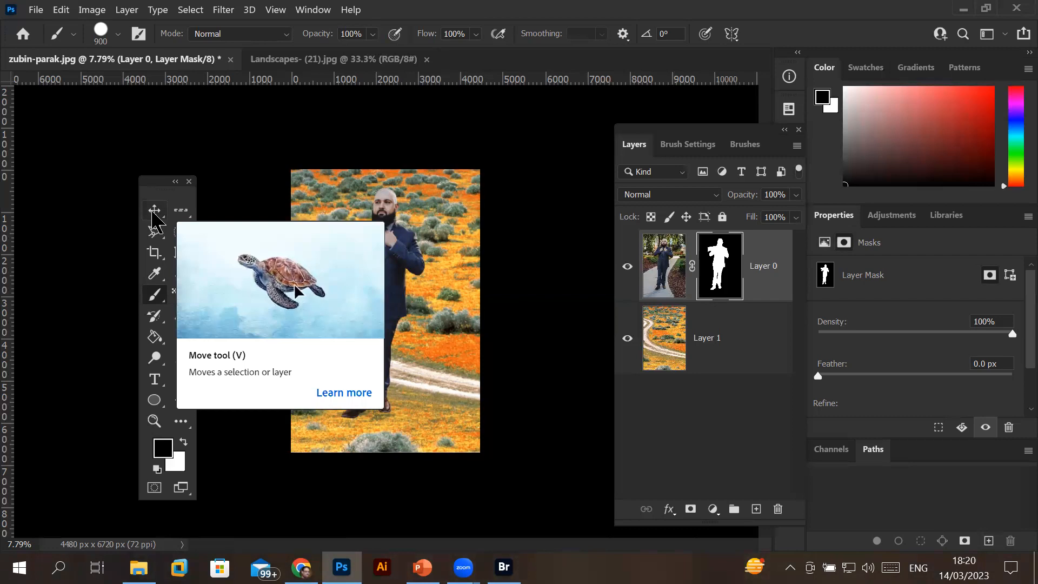
Paint Layer 0's mask white along the bottom to restore the original ground, and set the foreground colour back to black
{"action": "left_click", "coordinate": [154, 211]}
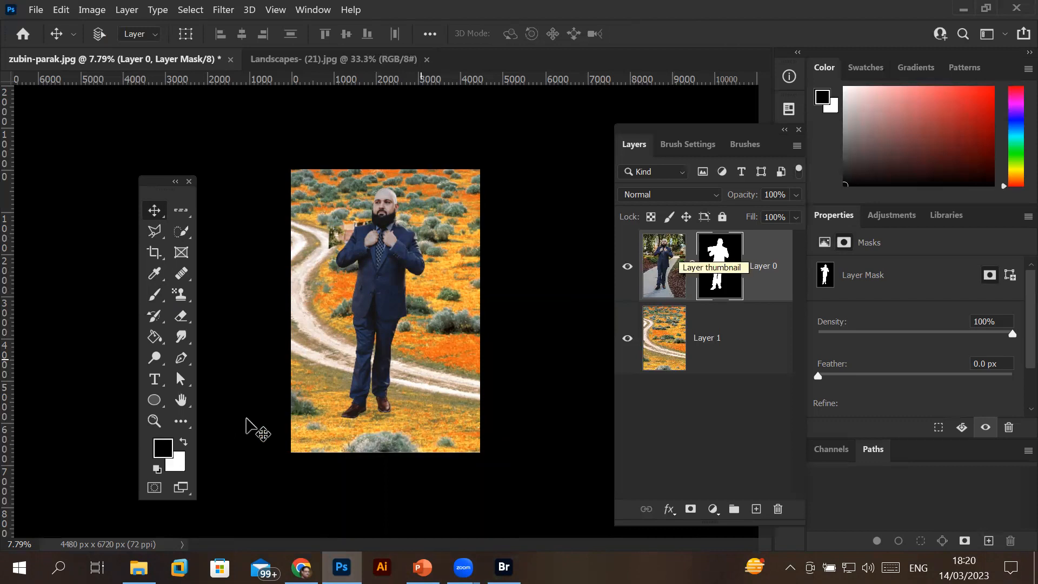
{"action": "left_click", "coordinate": [187, 443]}
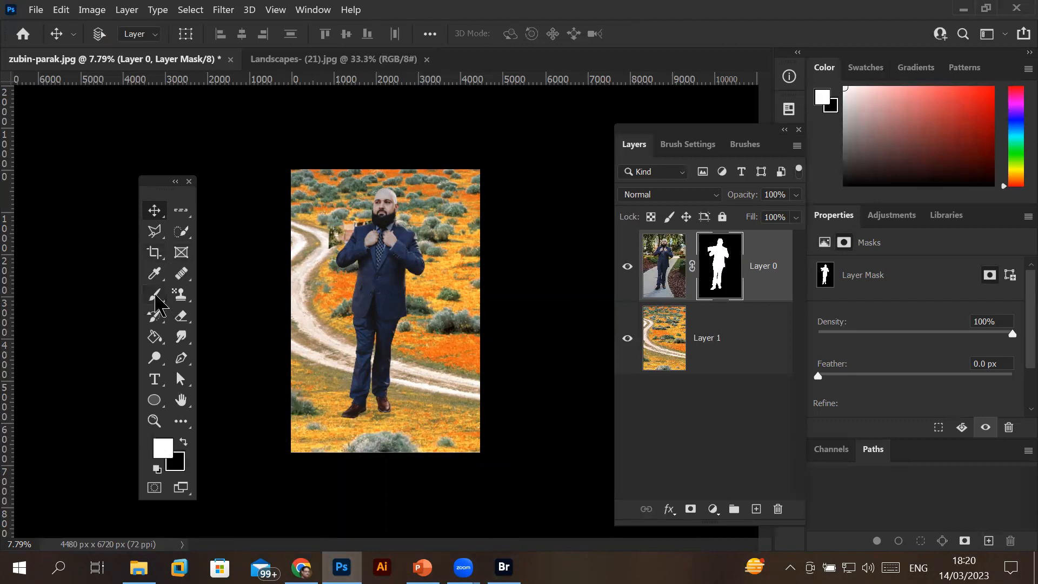
{"action": "left_click", "coordinate": [154, 295]}
{"action": "mouse_move", "coordinate": [292, 442]}
{"action": "left_mouse_down"}
{"action": "mouse_move", "coordinate": [458, 438]}
{"action": "mouse_move", "coordinate": [483, 428]}
{"action": "mouse_move", "coordinate": [487, 412]}
{"action": "mouse_move", "coordinate": [459, 435]}
{"action": "mouse_move", "coordinate": [385, 436]}
{"action": "mouse_move", "coordinate": [279, 424]}
{"action": "mouse_move", "coordinate": [298, 408]}
{"action": "mouse_move", "coordinate": [479, 405]}
{"action": "mouse_move", "coordinate": [448, 462]}
{"action": "left_mouse_up"}
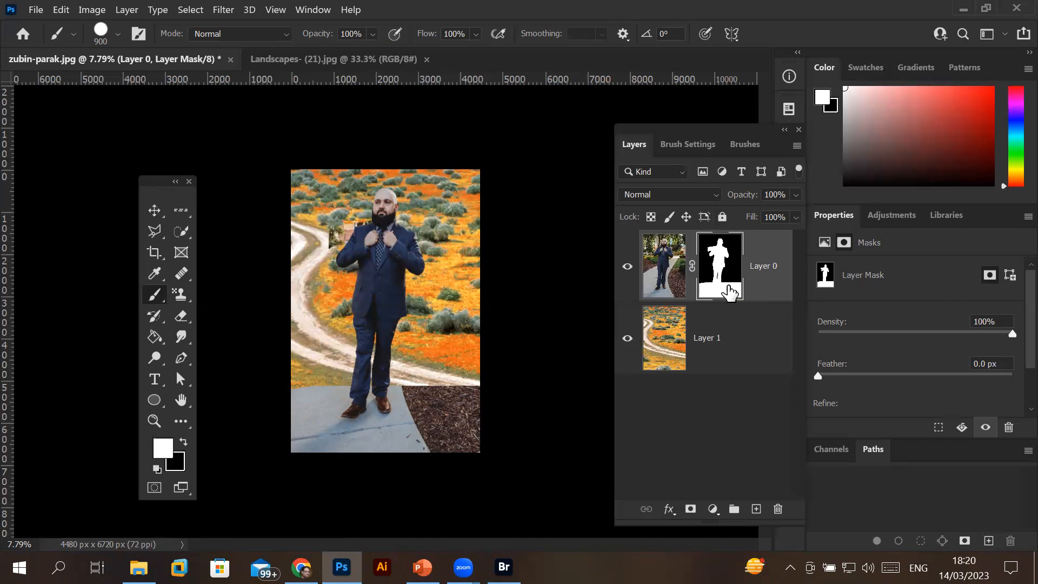
{"action": "left_click", "coordinate": [187, 443]}
Try to hide the restored ground by painting black straight across the man's legs and feet on the mask, and undo the strokes
{"action": "left_click_drag", "start_coordinate": [299, 387], "coordinate": [504, 396]}
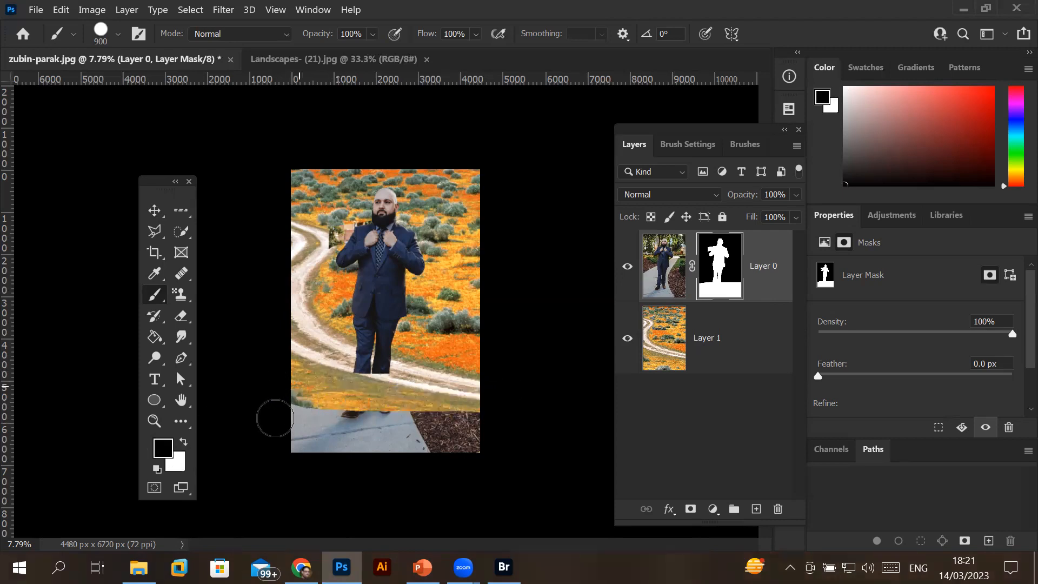
{"action": "left_click_drag", "start_coordinate": [305, 436], "coordinate": [482, 436]}
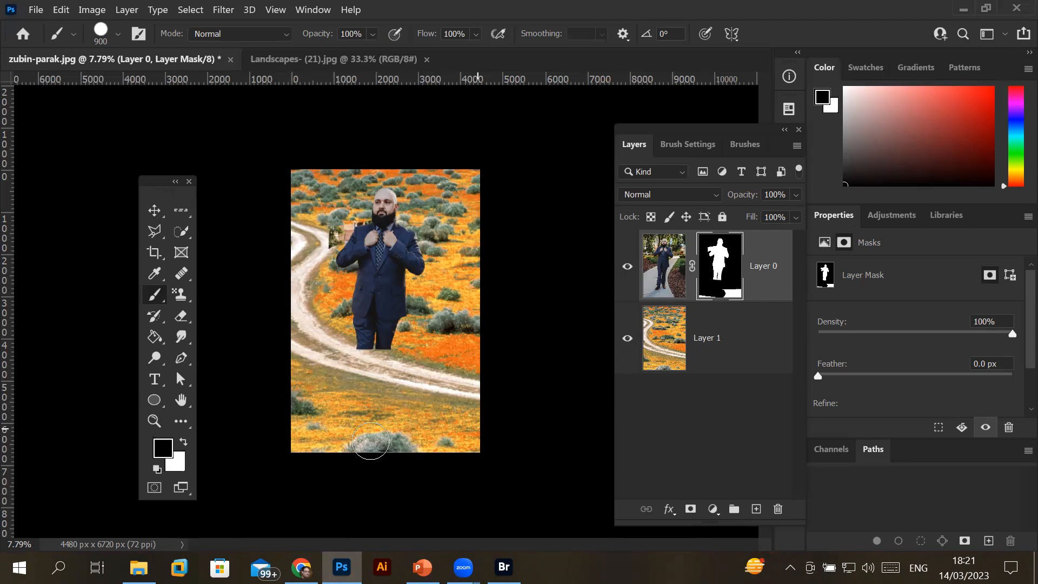
{"action": "key", "text": "ctrl+z"}
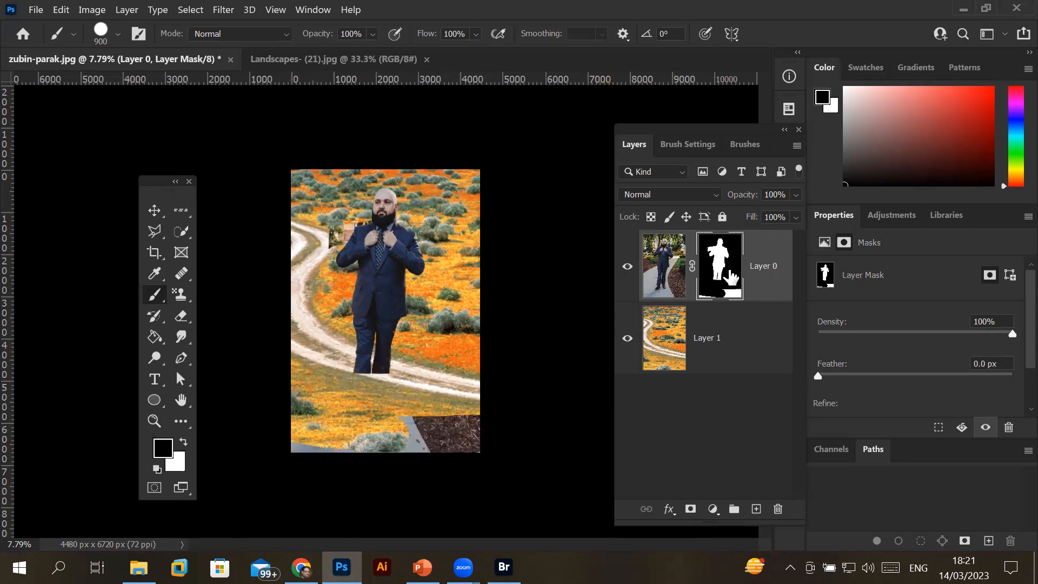
{"action": "left_click_drag", "start_coordinate": [730, 272], "coordinate": [732, 270]}
{"action": "key", "text": "ctrl+z"}
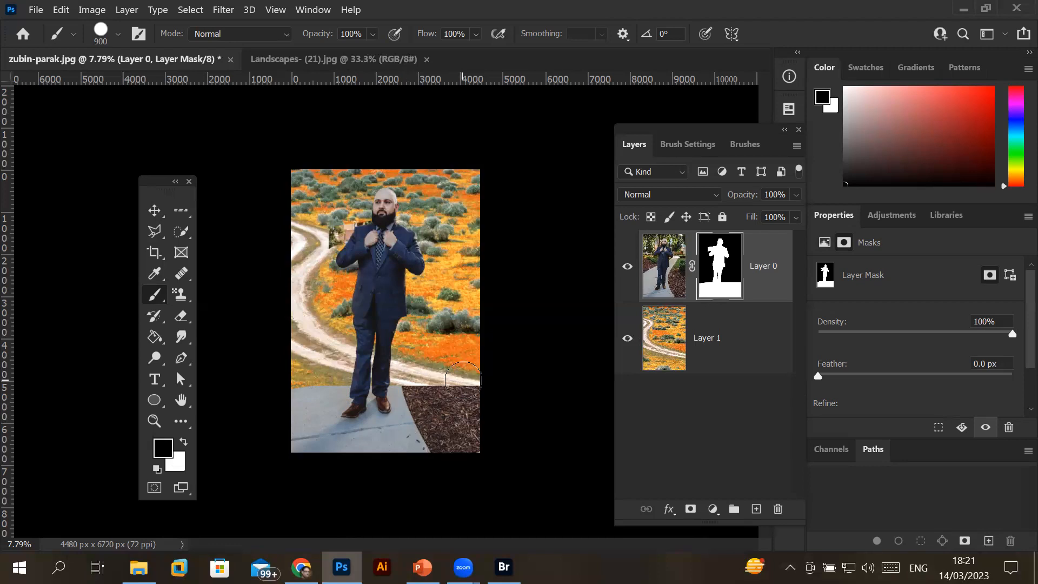
Paint Layer 0's mask black over the restored ground, leaving only a patch of pavement around the shoes
{"action": "mouse_move", "coordinate": [472, 376]}
{"action": "left_mouse_down"}
{"action": "mouse_move", "coordinate": [474, 413]}
{"action": "mouse_move", "coordinate": [455, 447]}
{"action": "mouse_move", "coordinate": [424, 384]}
{"action": "mouse_move", "coordinate": [414, 398]}
{"action": "mouse_move", "coordinate": [418, 427]}
{"action": "mouse_move", "coordinate": [399, 437]}
{"action": "mouse_move", "coordinate": [325, 442]}
{"action": "mouse_move", "coordinate": [312, 400]}
{"action": "mouse_move", "coordinate": [303, 449]}
{"action": "mouse_move", "coordinate": [313, 427]}
{"action": "mouse_move", "coordinate": [354, 411]}
{"action": "mouse_move", "coordinate": [381, 415]}
{"action": "left_mouse_up"}
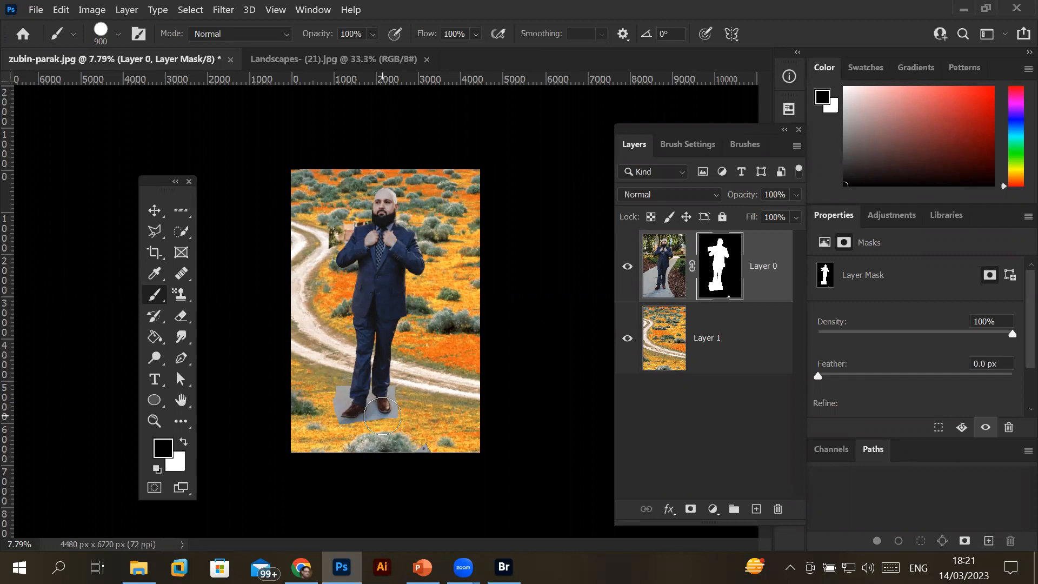
{"action": "scroll", "coordinate": [369, 373], "scroll_direction": "up", "scroll_amount": 2}
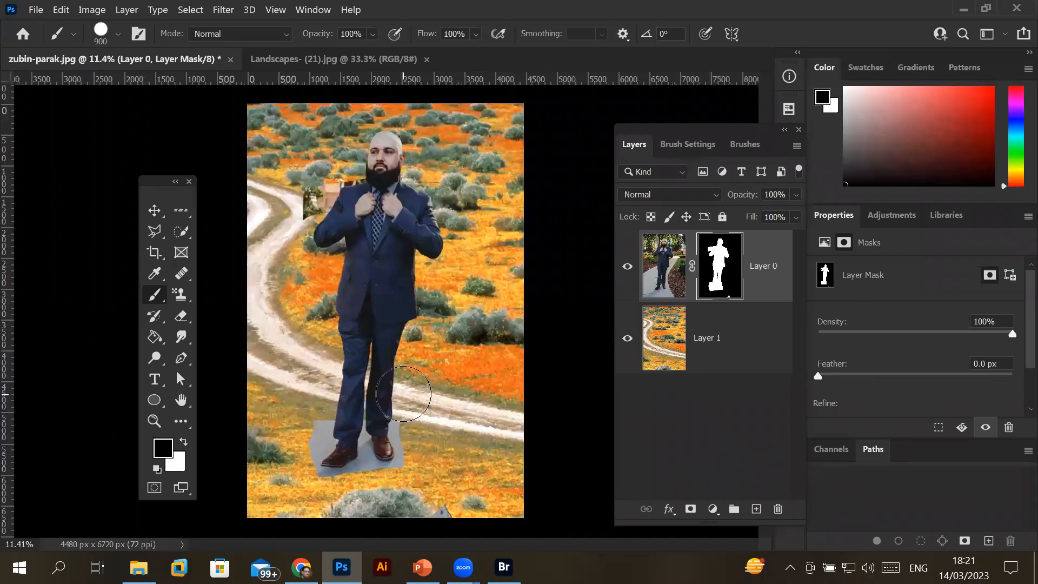
{"action": "scroll", "coordinate": [352, 458], "scroll_direction": "up", "scroll_amount": 2}
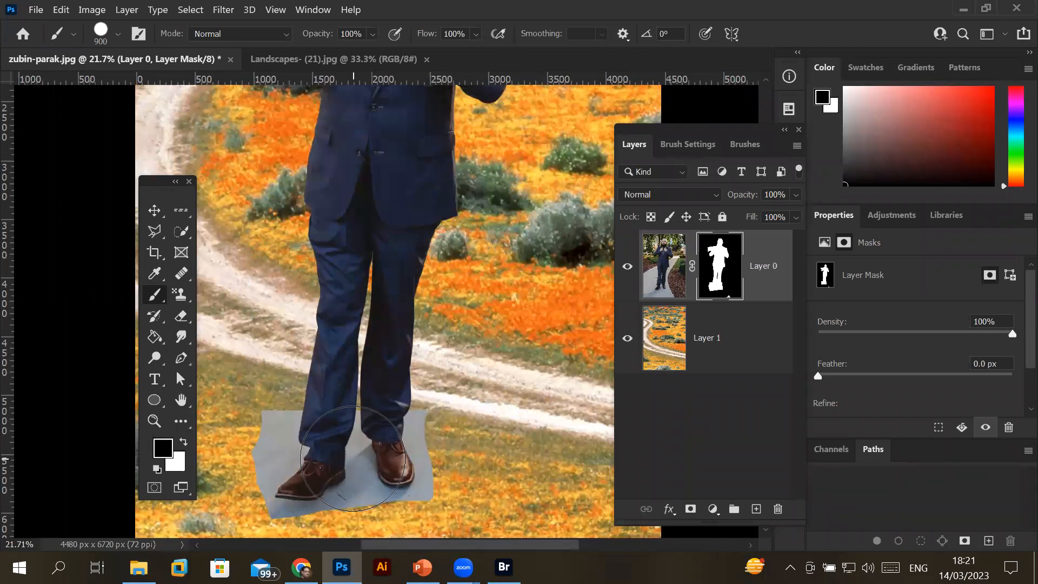
Paint Layer 0's mask white along the bottom to restore the original ground, and paint it black around the man's legs to hide most of it
{"action": "scroll", "coordinate": [392, 459], "scroll_direction": "down", "scroll_amount": 2}
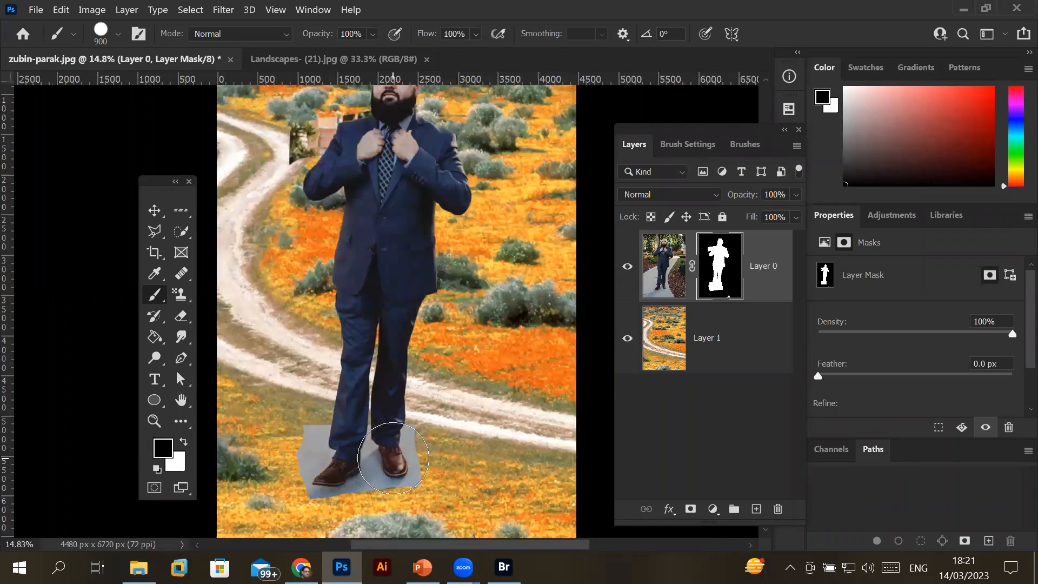
{"action": "scroll", "coordinate": [393, 459], "scroll_direction": "down", "scroll_amount": 2}
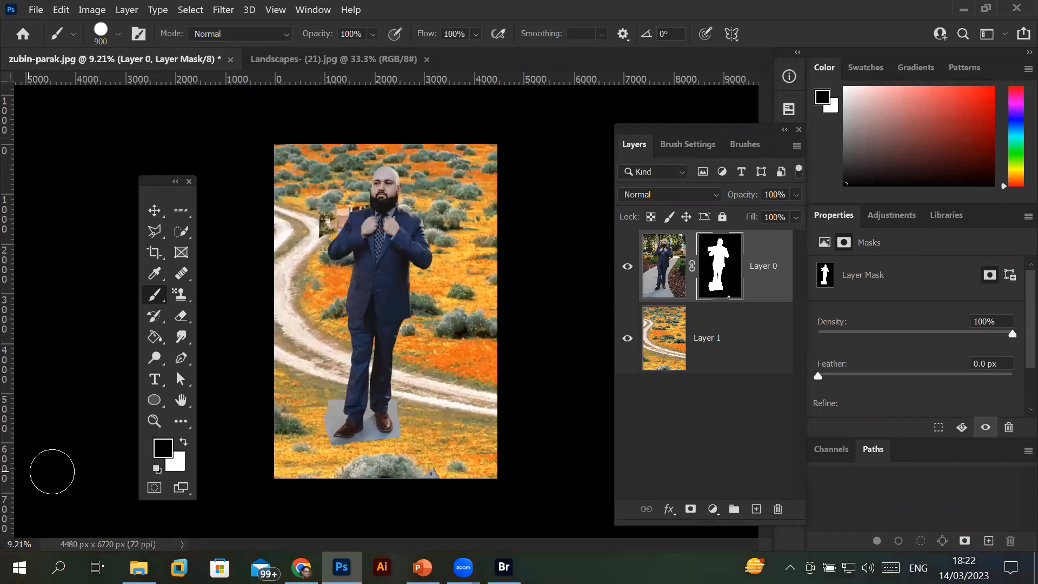
{"action": "left_click", "coordinate": [184, 442]}
{"action": "left_click_drag", "start_coordinate": [260, 368], "coordinate": [431, 381]}
{"action": "mouse_move", "coordinate": [512, 382]}
{"action": "left_mouse_down"}
{"action": "mouse_move", "coordinate": [469, 406]}
{"action": "mouse_move", "coordinate": [286, 424]}
{"action": "mouse_move", "coordinate": [304, 400]}
{"action": "mouse_move", "coordinate": [333, 426]}
{"action": "mouse_move", "coordinate": [302, 410]}
{"action": "mouse_move", "coordinate": [283, 437]}
{"action": "mouse_move", "coordinate": [335, 463]}
{"action": "mouse_move", "coordinate": [438, 463]}
{"action": "mouse_move", "coordinate": [511, 417]}
{"action": "mouse_move", "coordinate": [474, 446]}
{"action": "mouse_move", "coordinate": [359, 453]}
{"action": "mouse_move", "coordinate": [389, 461]}
{"action": "mouse_move", "coordinate": [471, 424]}
{"action": "mouse_move", "coordinate": [475, 471]}
{"action": "left_mouse_up"}
{"action": "mouse_move", "coordinate": [271, 478]}
{"action": "left_mouse_down"}
{"action": "mouse_move", "coordinate": [487, 466]}
{"action": "mouse_move", "coordinate": [235, 471]}
{"action": "mouse_move", "coordinate": [284, 472]}
{"action": "left_mouse_up"}
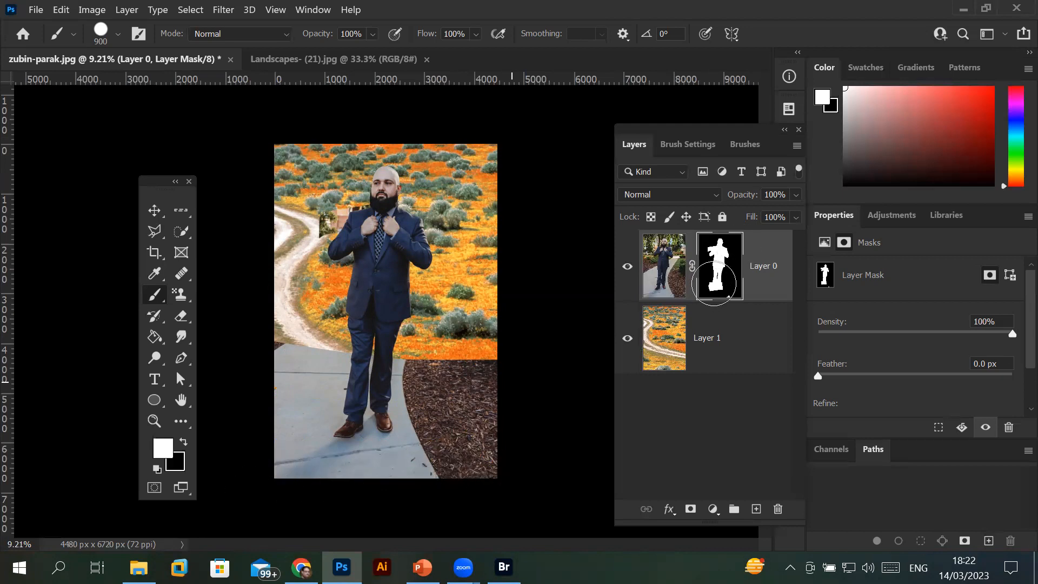
{"action": "left_click", "coordinate": [184, 443]}
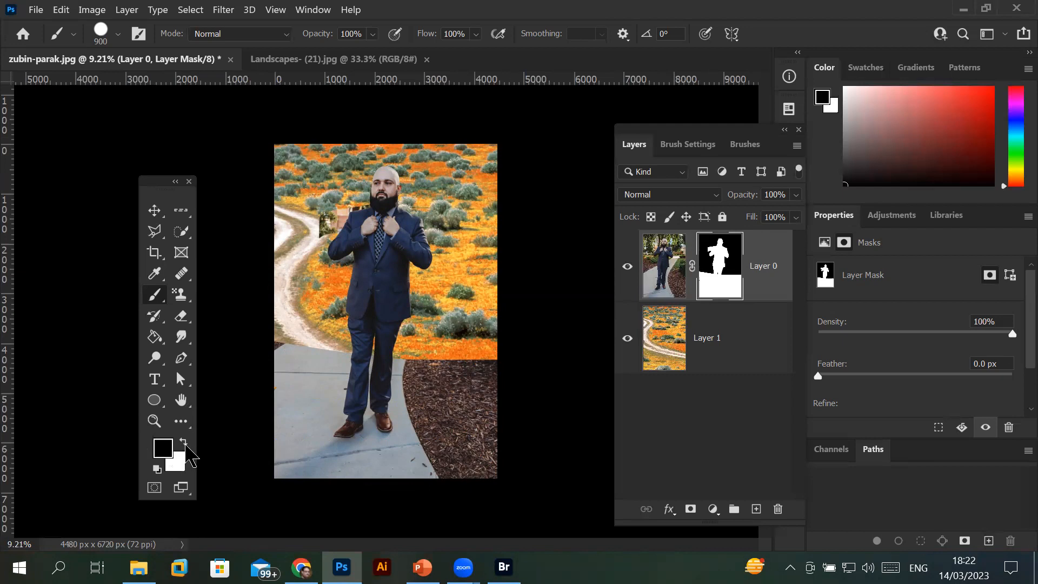
{"action": "mouse_move", "coordinate": [290, 346]}
{"action": "left_mouse_down"}
{"action": "mouse_move", "coordinate": [297, 465]}
{"action": "mouse_move", "coordinate": [351, 475]}
{"action": "mouse_move", "coordinate": [420, 475]}
{"action": "mouse_move", "coordinate": [439, 464]}
{"action": "mouse_move", "coordinate": [503, 367]}
{"action": "mouse_move", "coordinate": [475, 479]}
{"action": "mouse_move", "coordinate": [420, 371]}
{"action": "mouse_move", "coordinate": [438, 352]}
{"action": "mouse_move", "coordinate": [461, 381]}
{"action": "mouse_move", "coordinate": [430, 402]}
{"action": "mouse_move", "coordinate": [440, 439]}
{"action": "mouse_move", "coordinate": [426, 396]}
{"action": "mouse_move", "coordinate": [439, 444]}
{"action": "mouse_move", "coordinate": [302, 476]}
{"action": "left_mouse_up"}
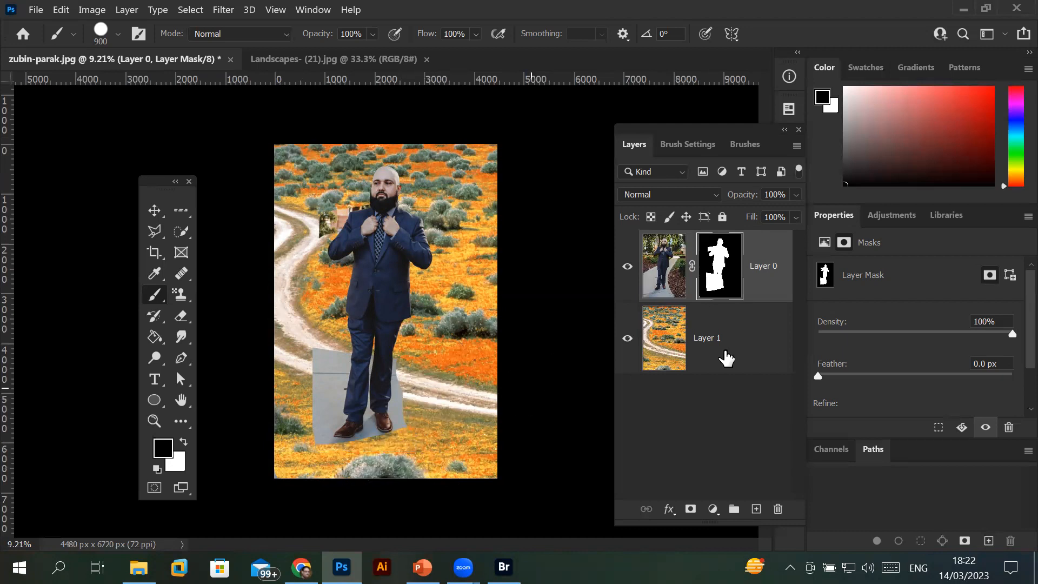
Compare Layer 0 with and without its layer mask, leaving the mask disabled
{"action": "left_click", "coordinate": [727, 264], "text": "shift"}
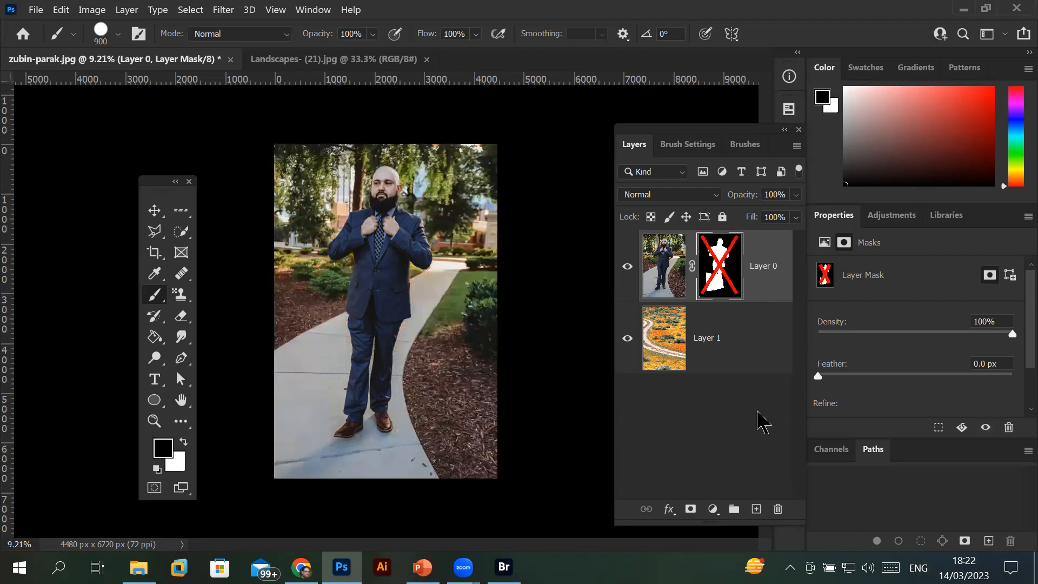
{"action": "left_click", "coordinate": [717, 261], "text": "shift"}
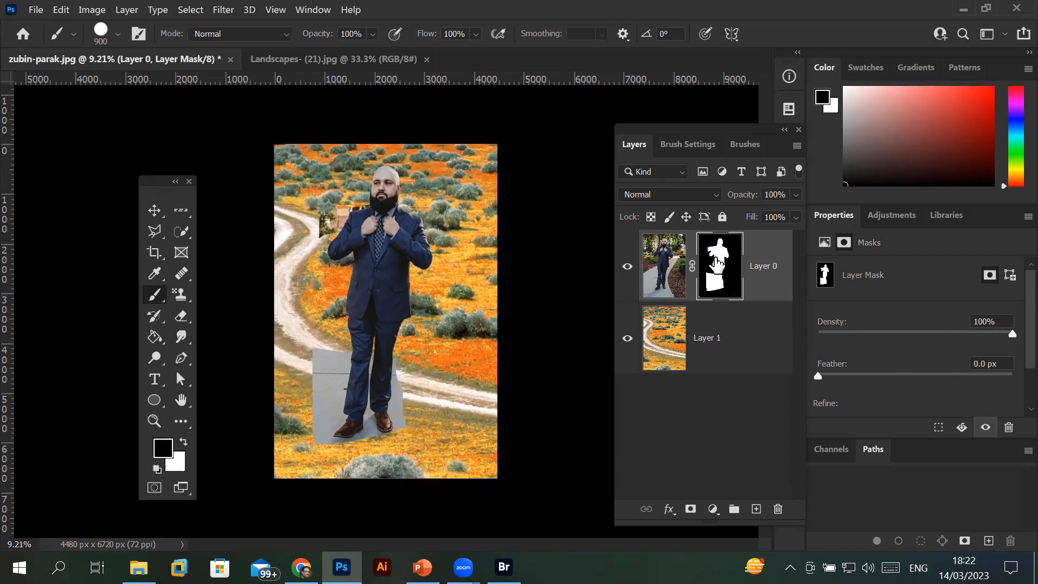
{"action": "left_click", "coordinate": [717, 262], "text": "shift"}
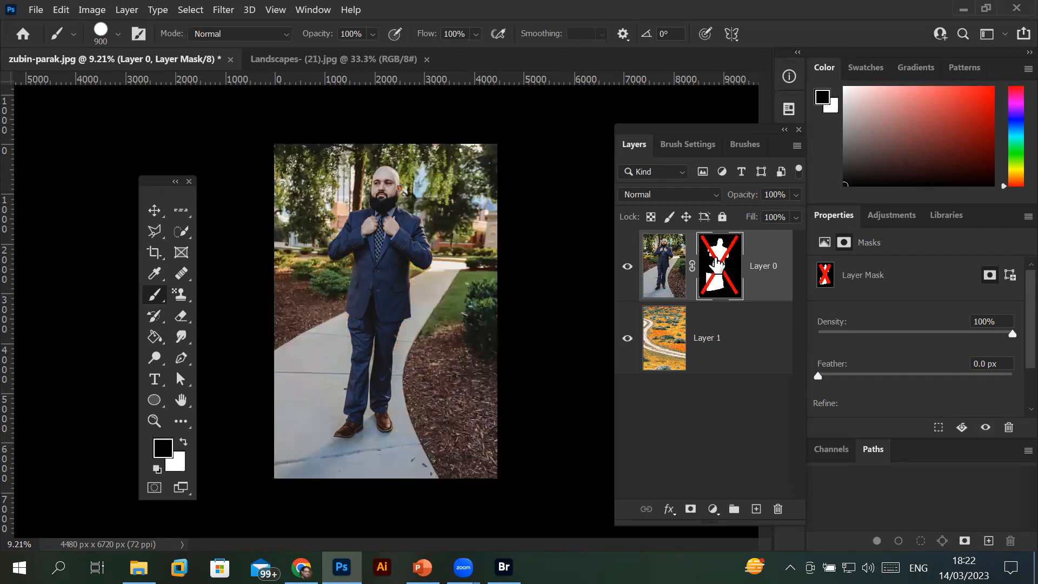
Remove Layer 0's mask by applying it permanently to the layer, and delete Layer 0 from the document
{"action": "left_click", "coordinate": [780, 513]}
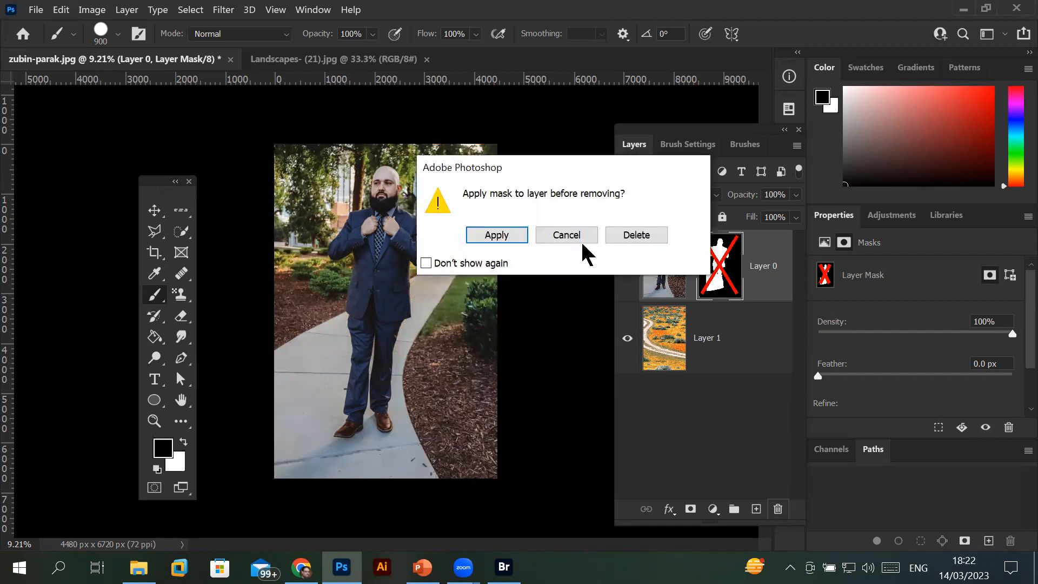
{"action": "left_click", "coordinate": [508, 238]}
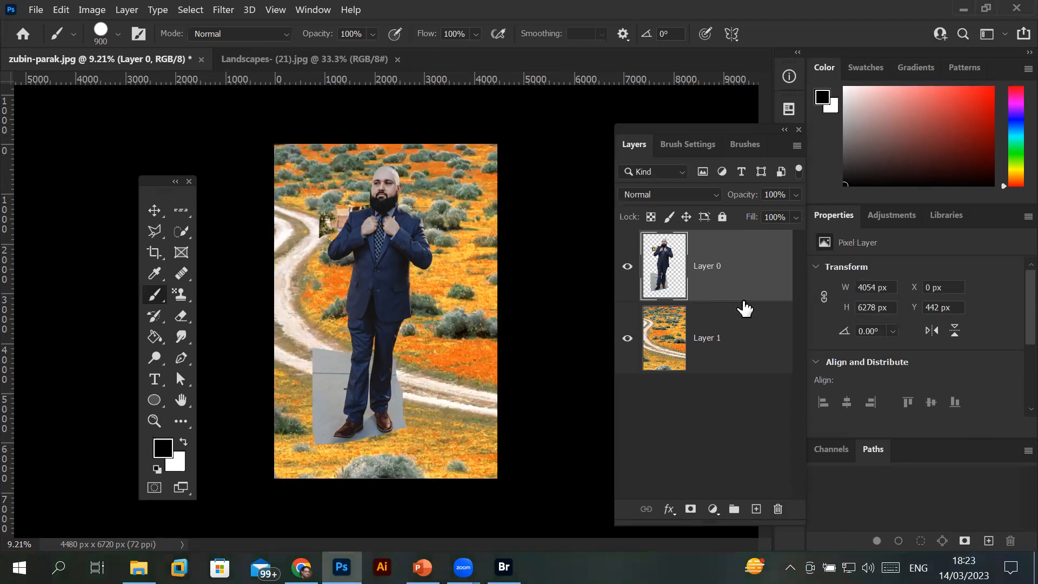
{"action": "left_click_drag", "start_coordinate": [673, 268], "coordinate": [778, 509]}
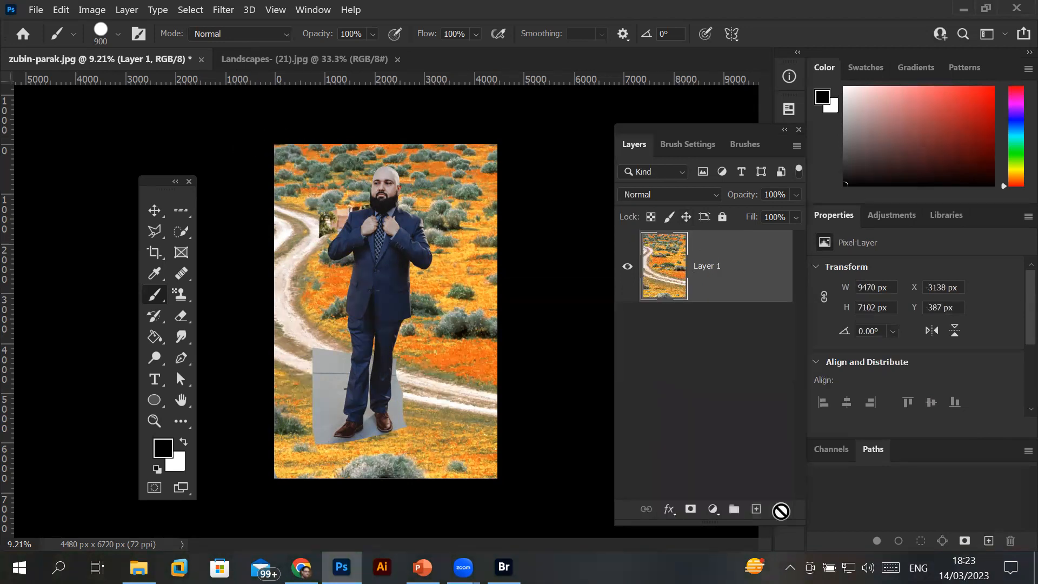
Switch to Bridge and open Furit (20).jpg from the Fruits folder inside Images in Photoshop
{"action": "left_click", "coordinate": [324, 61]}
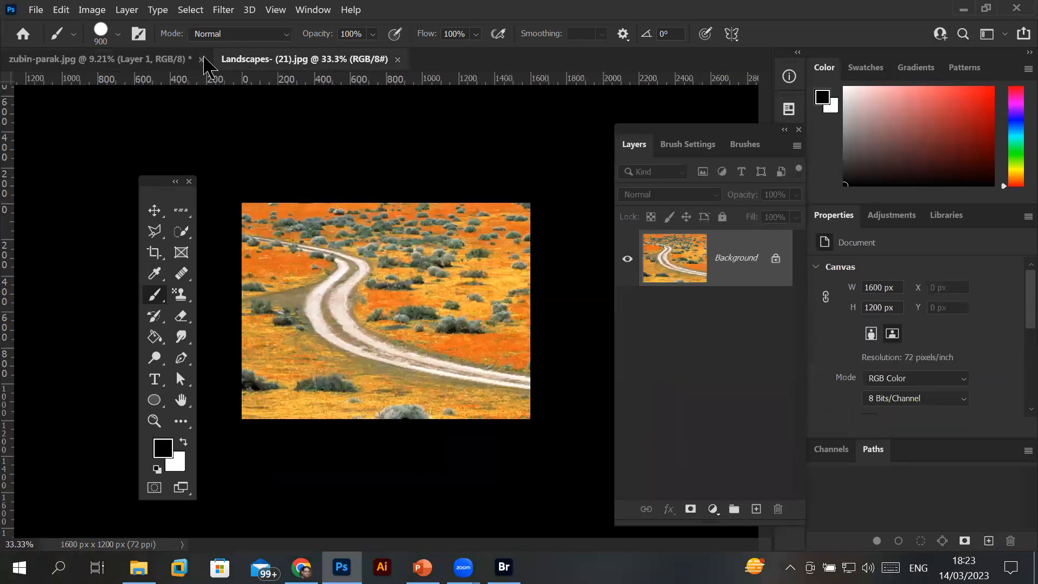
{"action": "left_click", "coordinate": [106, 61]}
{"action": "left_click", "coordinate": [36, 9]}
{"action": "left_click", "coordinate": [76, 56]}
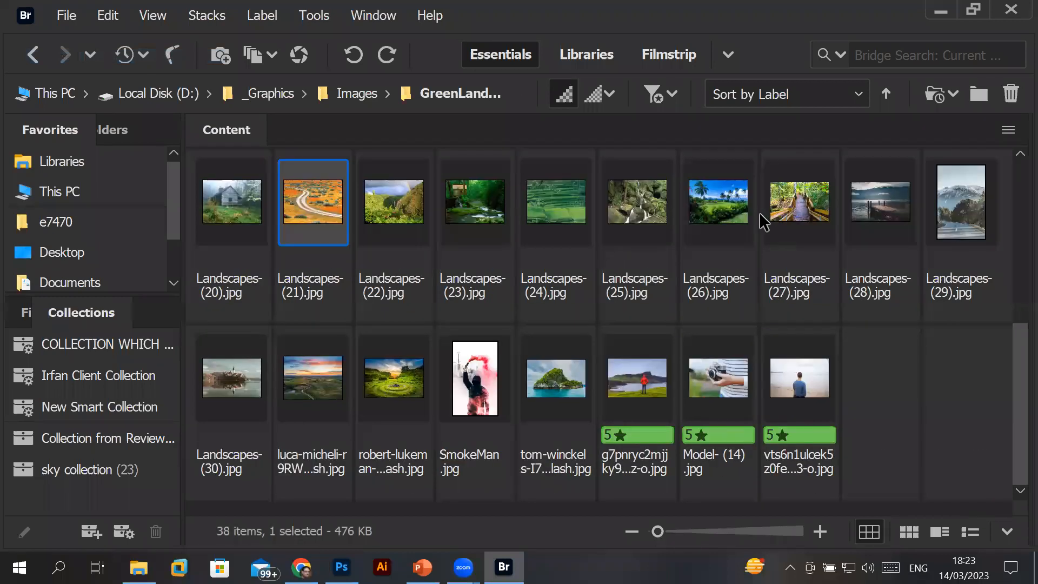
{"action": "scroll", "coordinate": [687, 351], "scroll_direction": "up", "scroll_amount": 3}
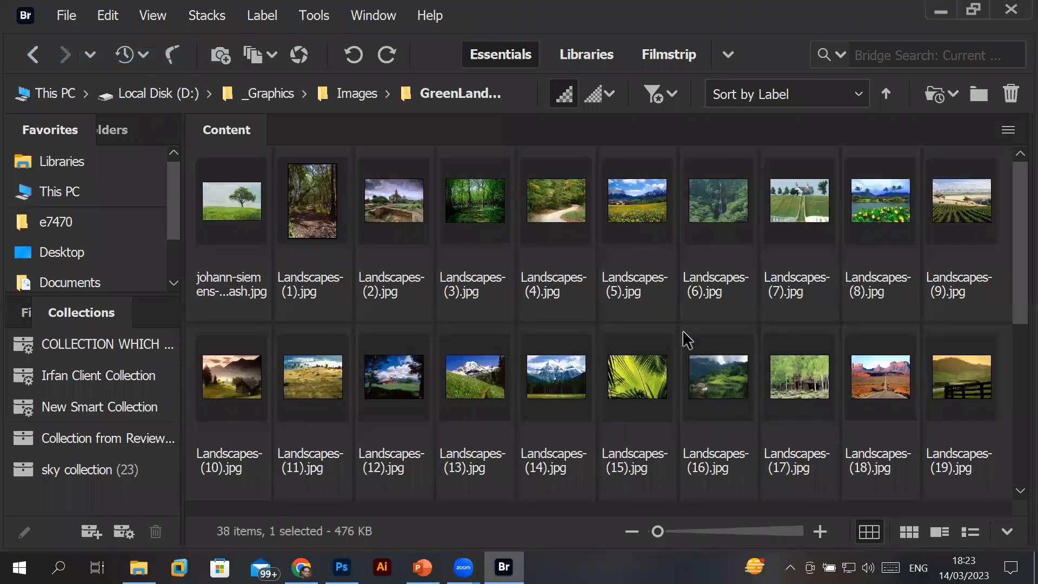
{"action": "left_click", "coordinate": [346, 103]}
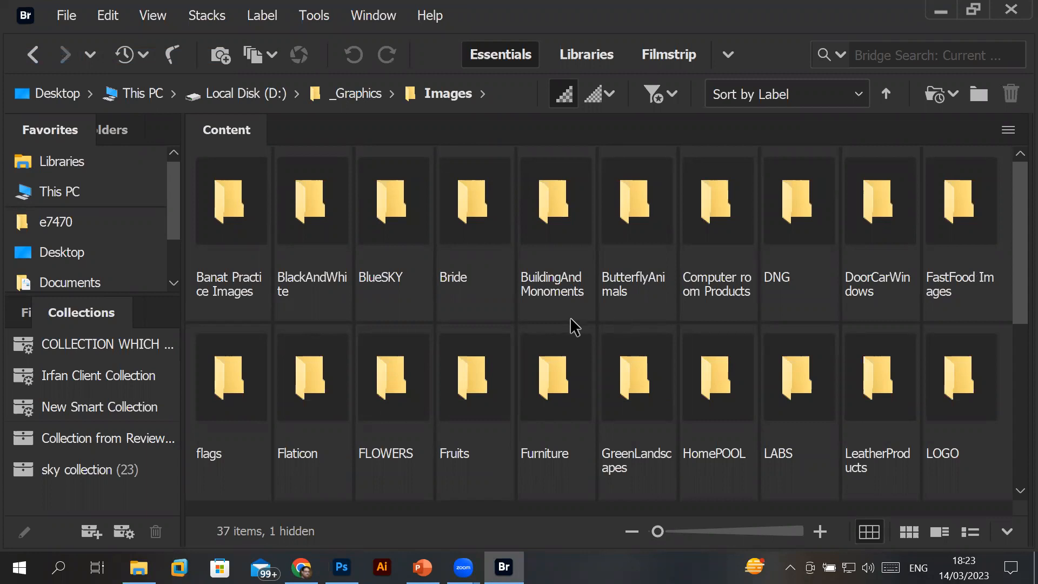
{"action": "double_click", "coordinate": [475, 372]}
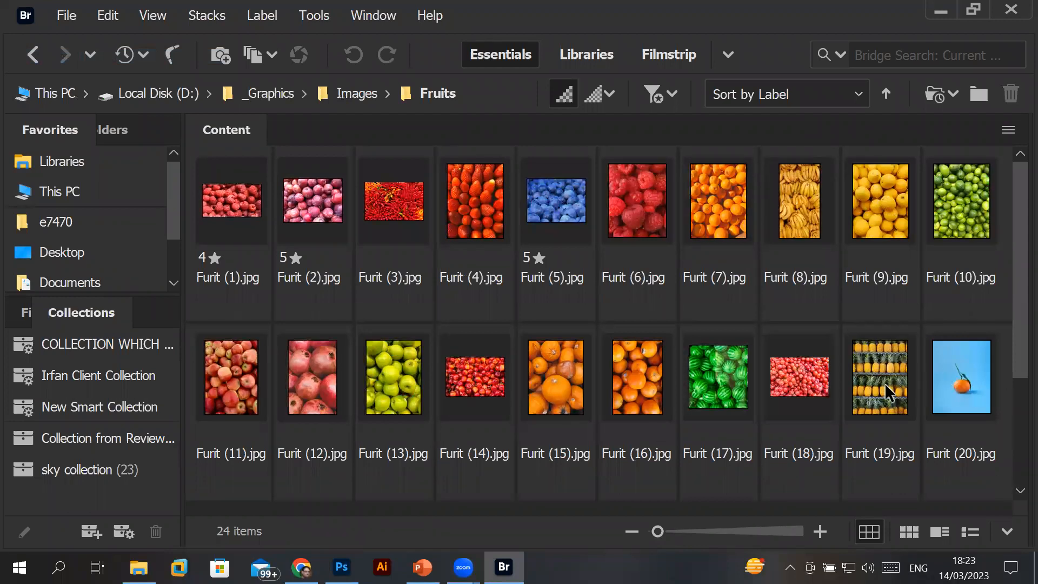
{"action": "left_click", "coordinate": [958, 387]}
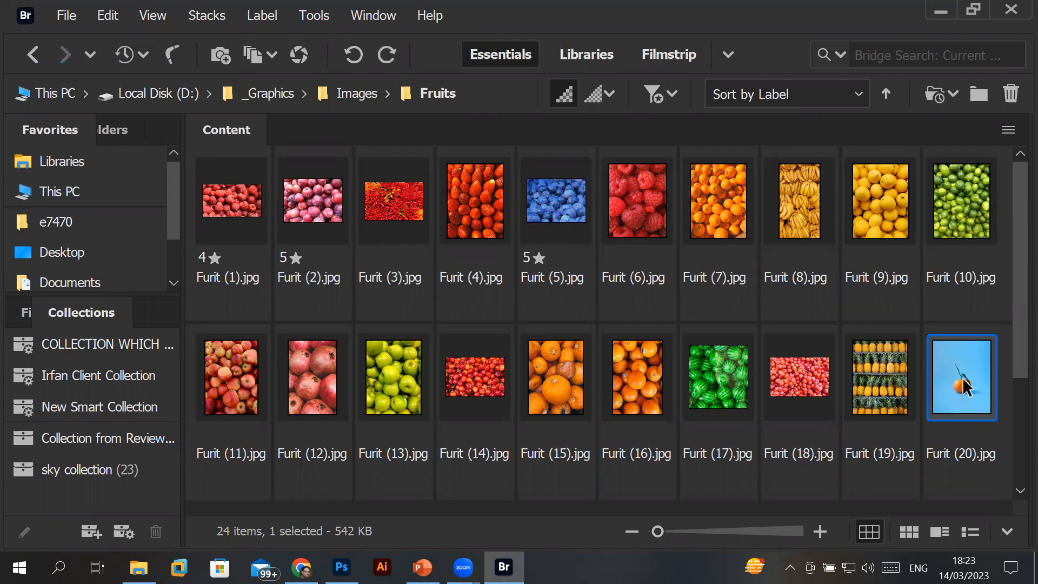
{"action": "double_click", "coordinate": [963, 387]}
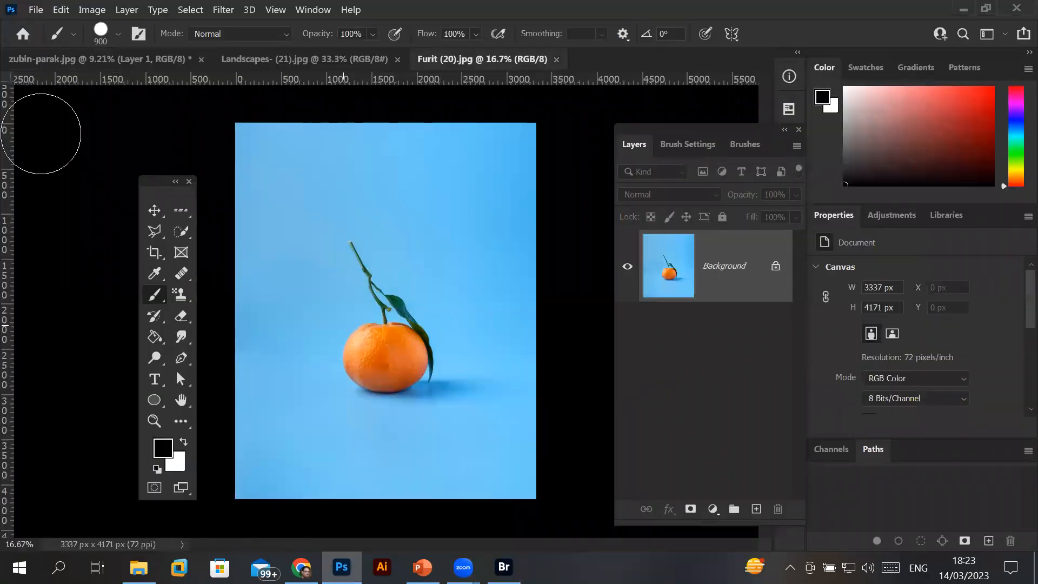
Copy the orange fruit photo into the Landscapes- (21).jpg document as a new layer with the Move tool
{"action": "key", "text": "v"}
{"action": "left_click_drag", "start_coordinate": [357, 336], "coordinate": [400, 296]}
{"action": "left_click_drag", "start_coordinate": [368, 327], "coordinate": [346, 318]}
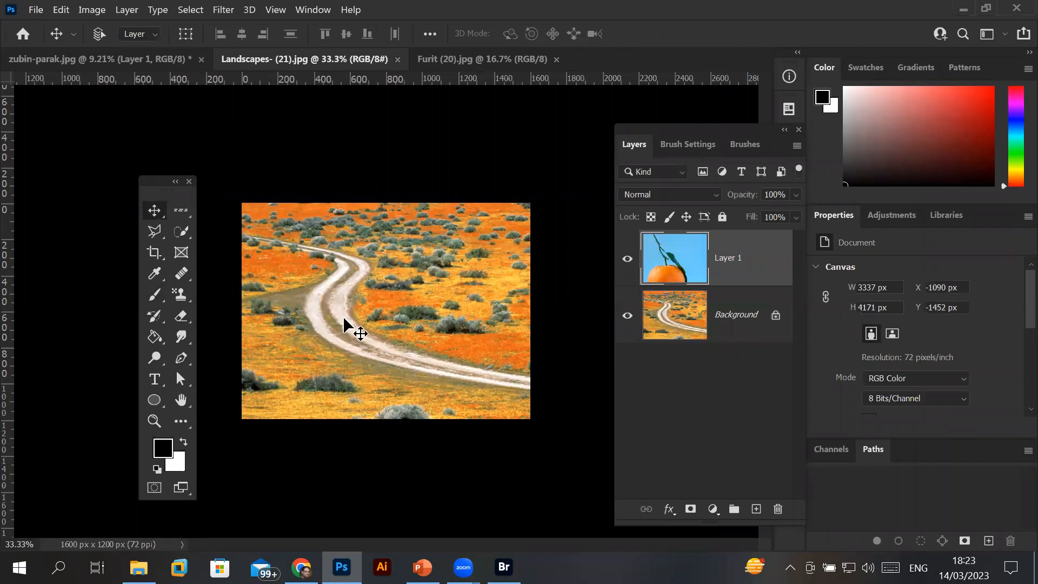
{"action": "key", "text": "ctrl"}
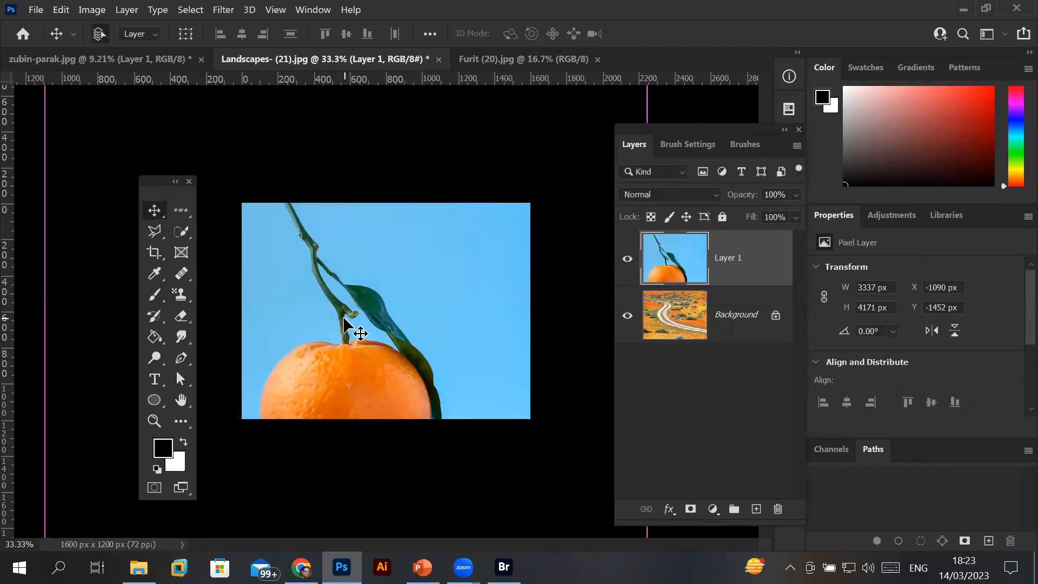
Scale the fruit layer down to about 22.36% with Free Transform and centre it over the landscape
{"action": "key", "text": "ctrl+t"}
{"action": "key", "text": "ctrl+0"}
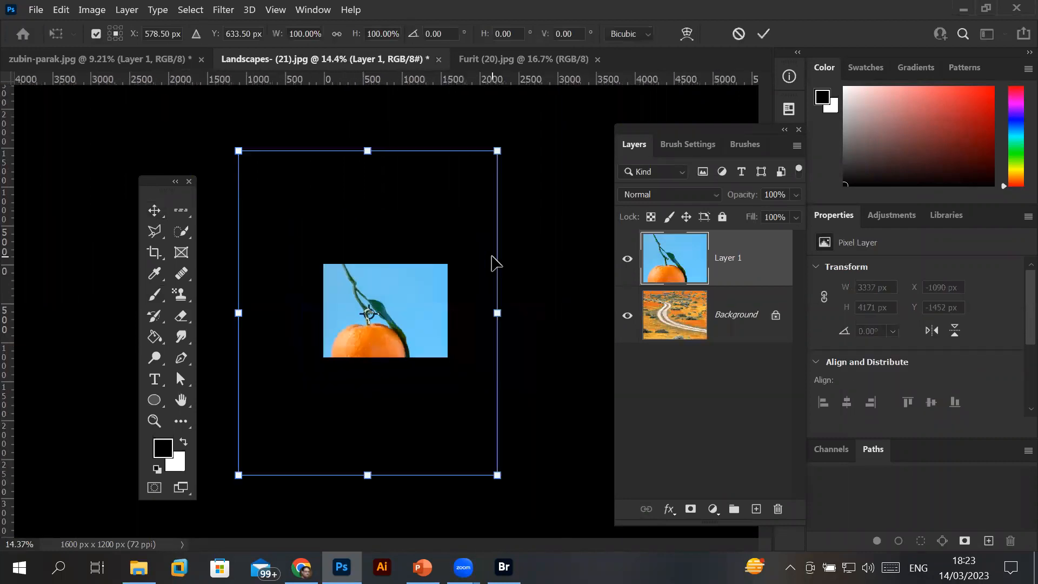
{"action": "key", "text": "ctrl+minus"}
{"action": "left_click_drag", "start_coordinate": [478, 447], "coordinate": [416, 330]}
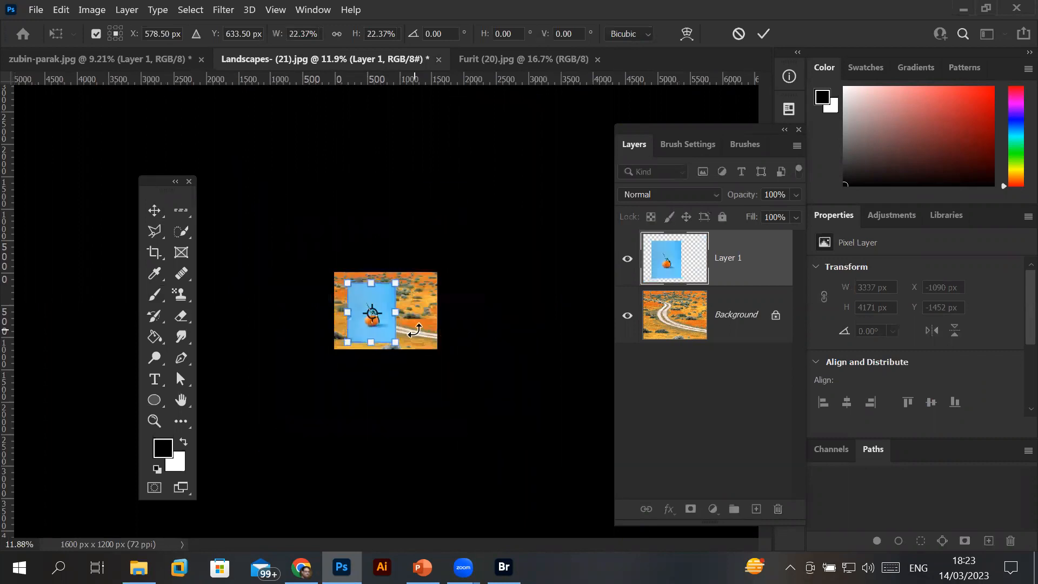
{"action": "left_click_drag", "start_coordinate": [387, 298], "coordinate": [401, 295]}
{"action": "key", "text": "ctrl+plus"}
{"action": "key", "text": "ctrl+plus"}
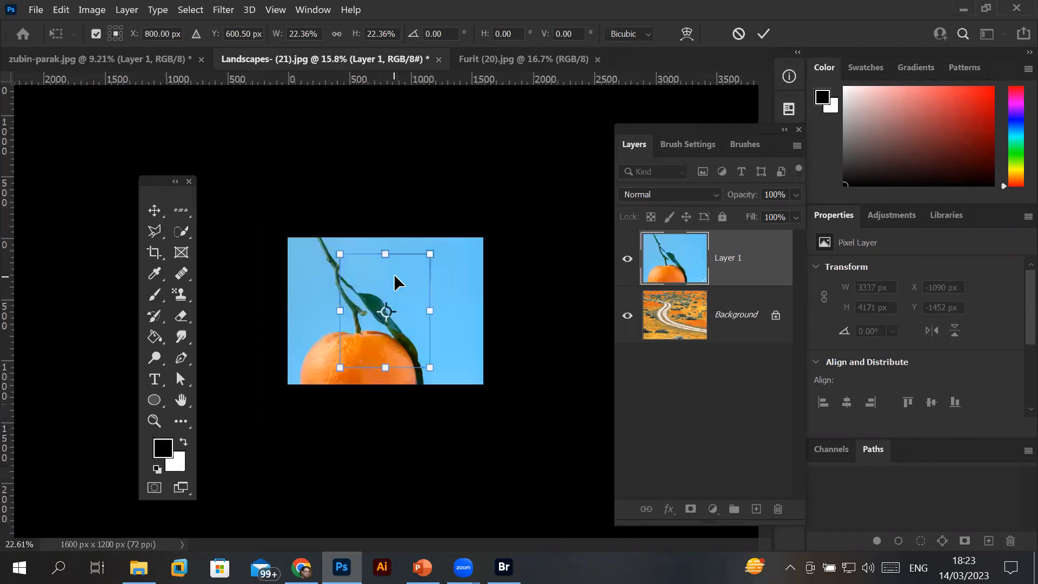
{"action": "key", "text": "ctrl+plus"}
{"action": "key", "text": "Return"}
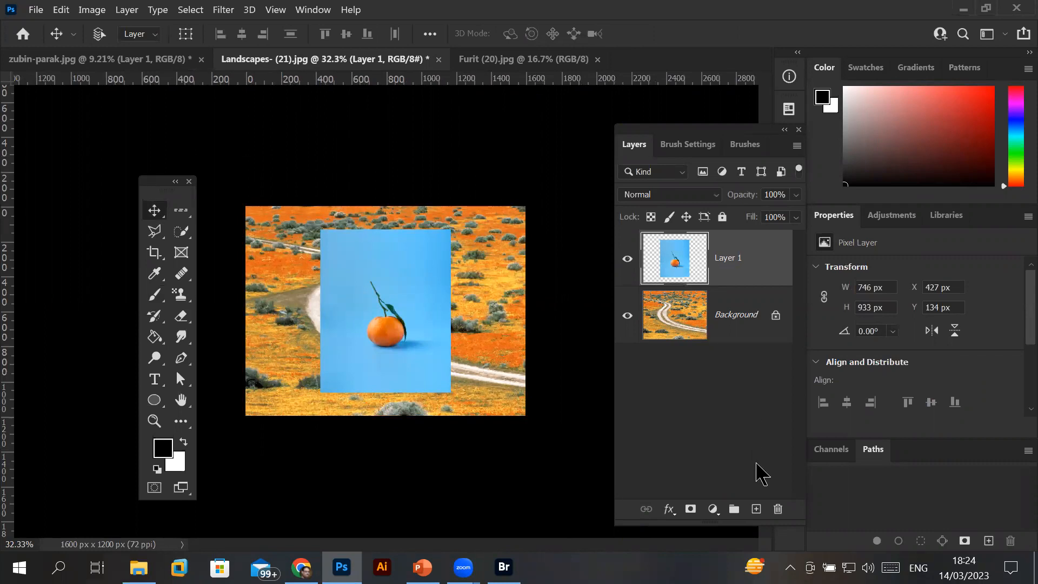
Add a black layer mask that hides all of Layer 1, and set the foreground colour to white
{"action": "left_click", "coordinate": [691, 510], "text": "alt"}
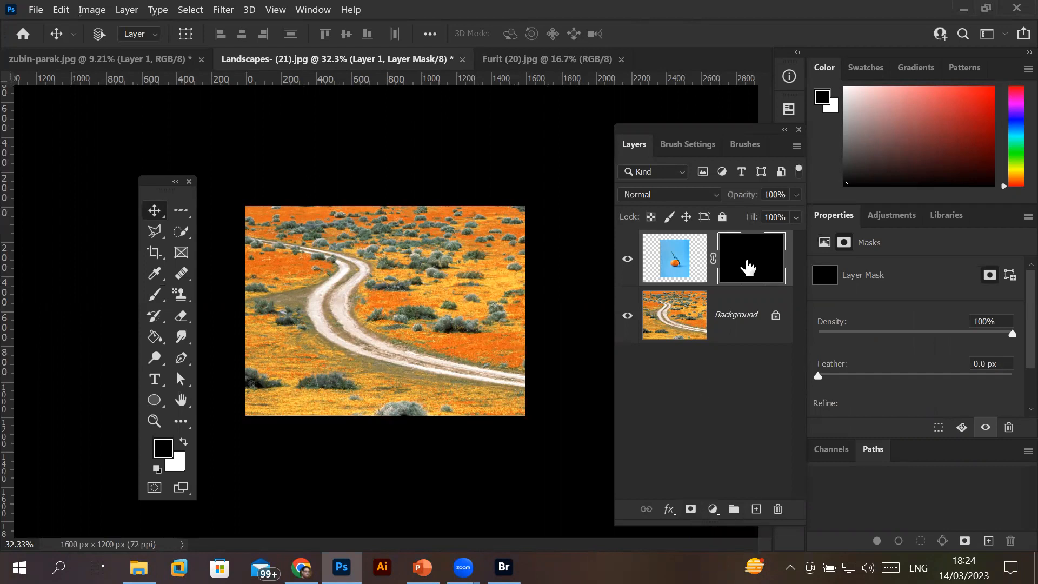
{"action": "left_click", "coordinate": [182, 443]}
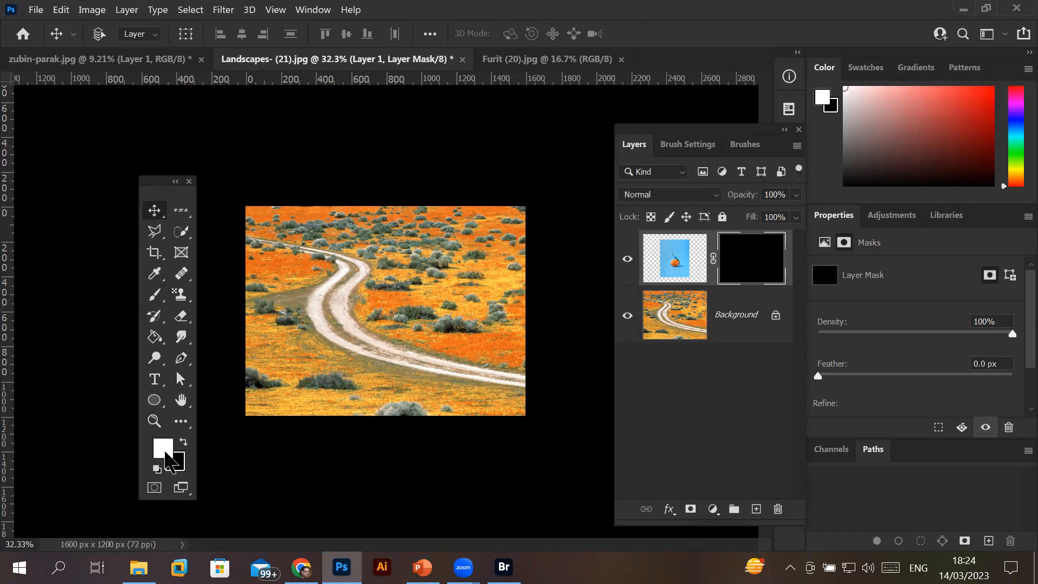
{"action": "left_click", "coordinate": [162, 449]}
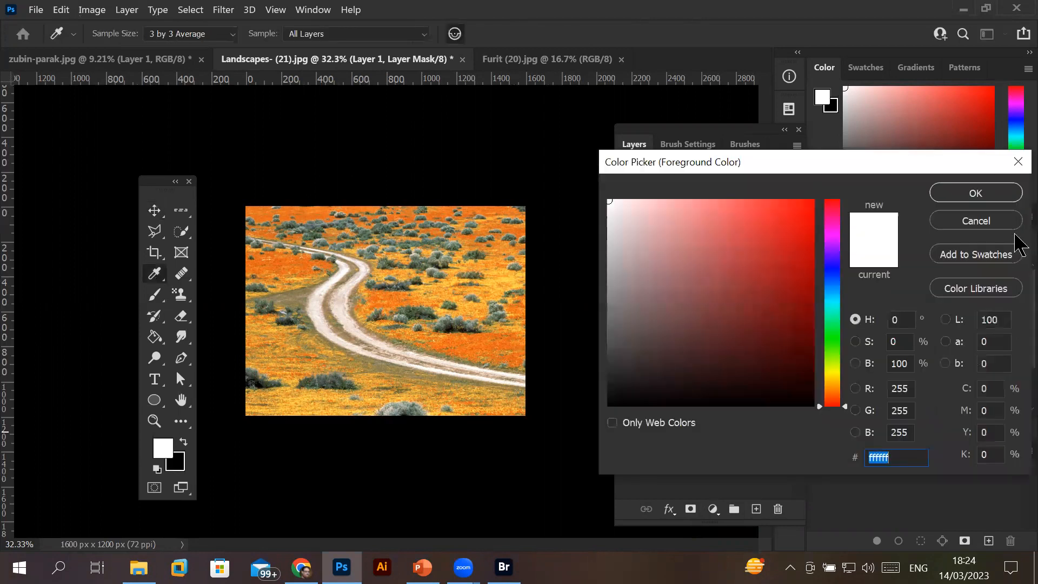
{"action": "left_click", "coordinate": [999, 224]}
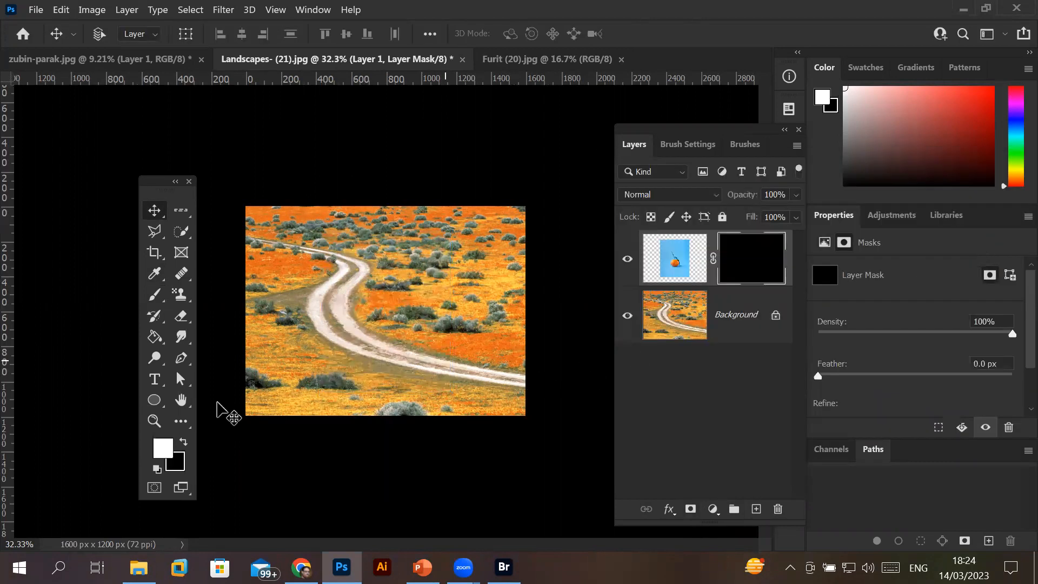
Reveal the fruit and the area beside it with two white dabs of the 900 px brush on Layer 1's mask
{"action": "left_click", "coordinate": [154, 294]}
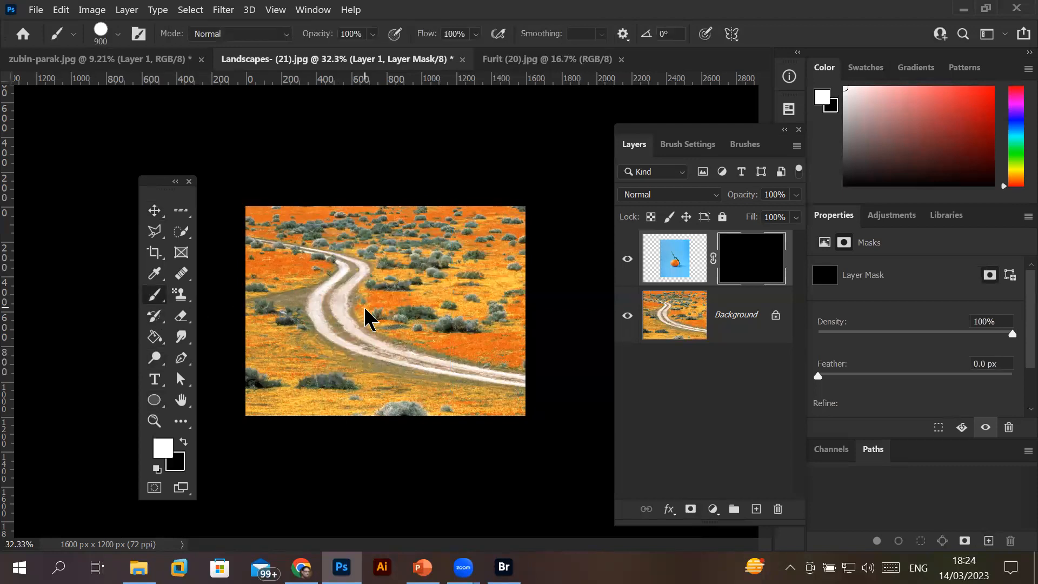
{"action": "left_click", "coordinate": [363, 305]}
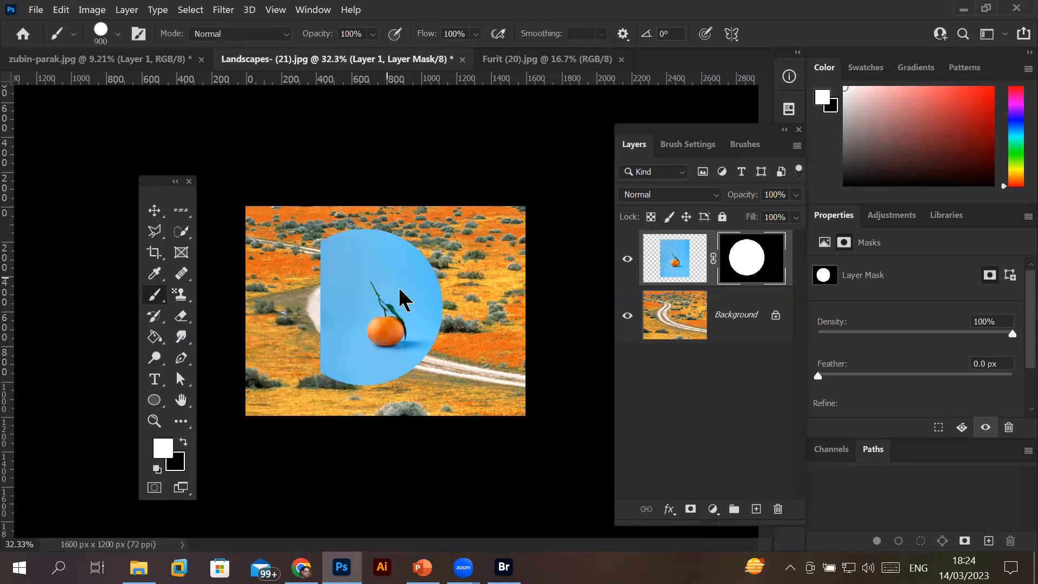
{"action": "left_click", "coordinate": [486, 300]}
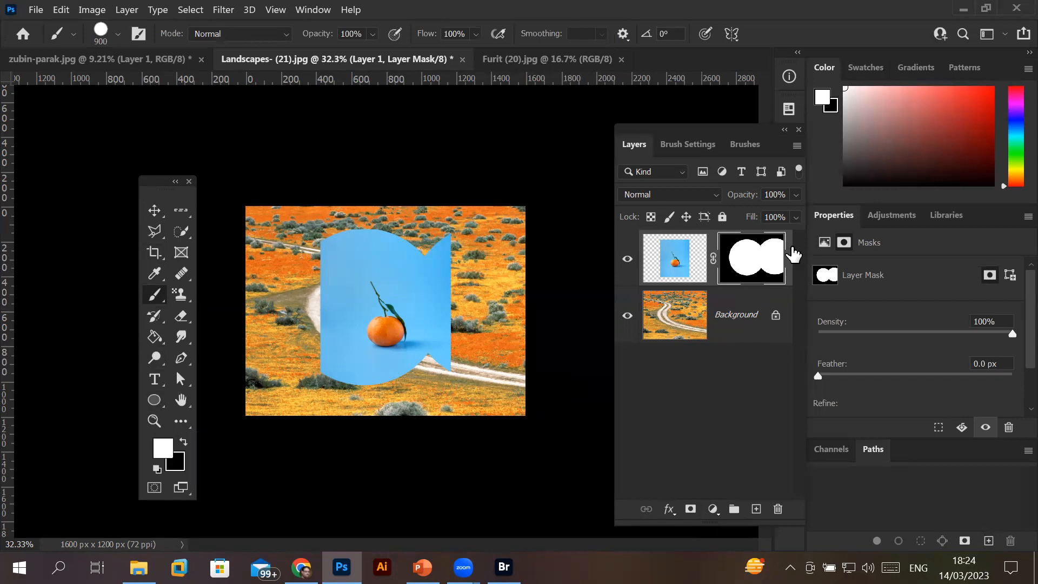
Set the foreground colour to black and dab around the fruit on Layer 1's mask to hide most of the blue backdrop
{"action": "left_click", "coordinate": [184, 442]}
{"action": "left_click", "coordinate": [479, 298]}
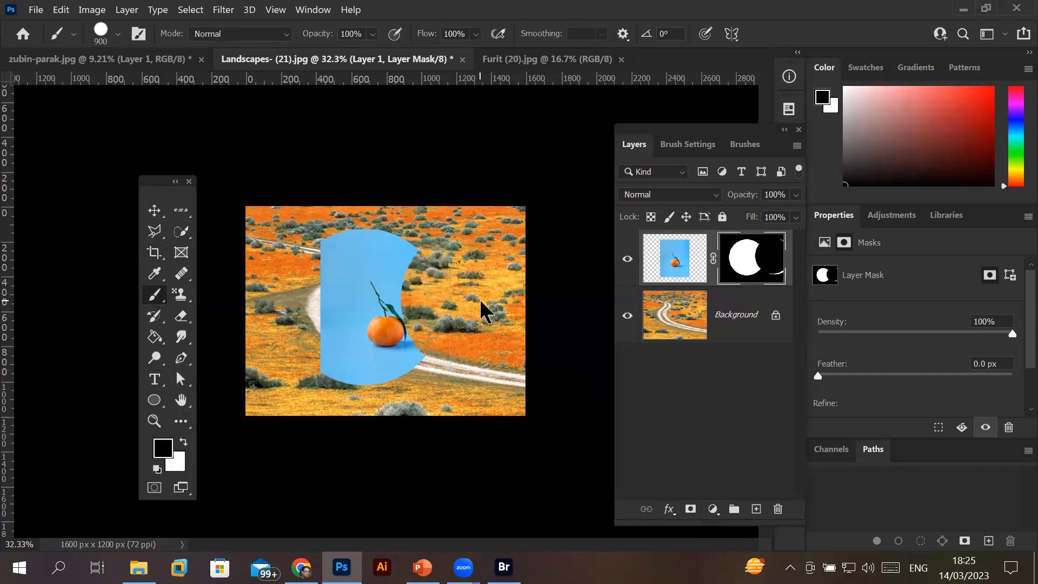
{"action": "left_click", "coordinate": [341, 237]}
{"action": "left_click", "coordinate": [283, 353]}
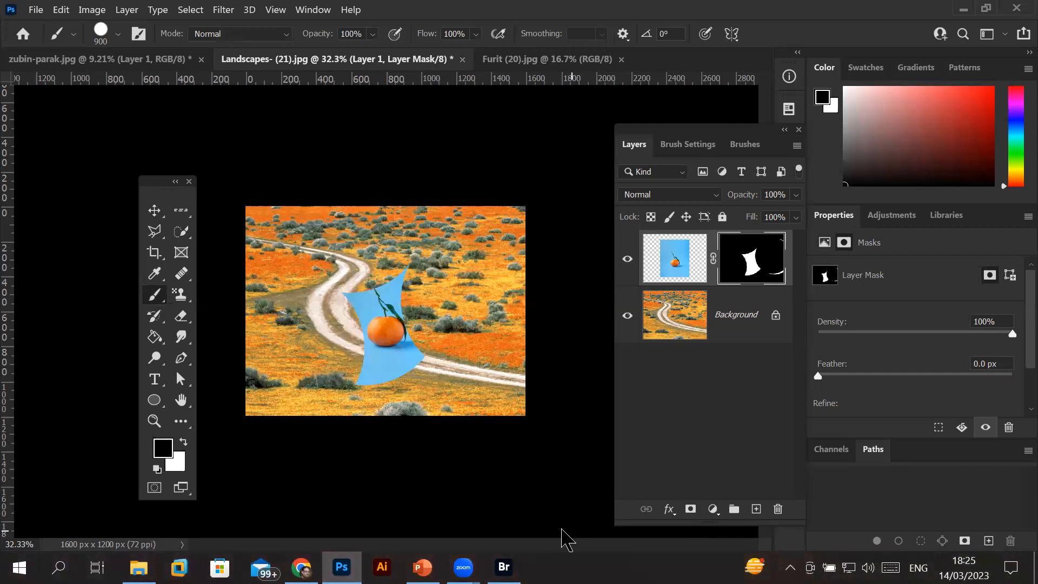
Delete the masked fruit layer from the landscape document and switch to Bridge
{"action": "left_click_drag", "start_coordinate": [667, 262], "coordinate": [778, 506]}
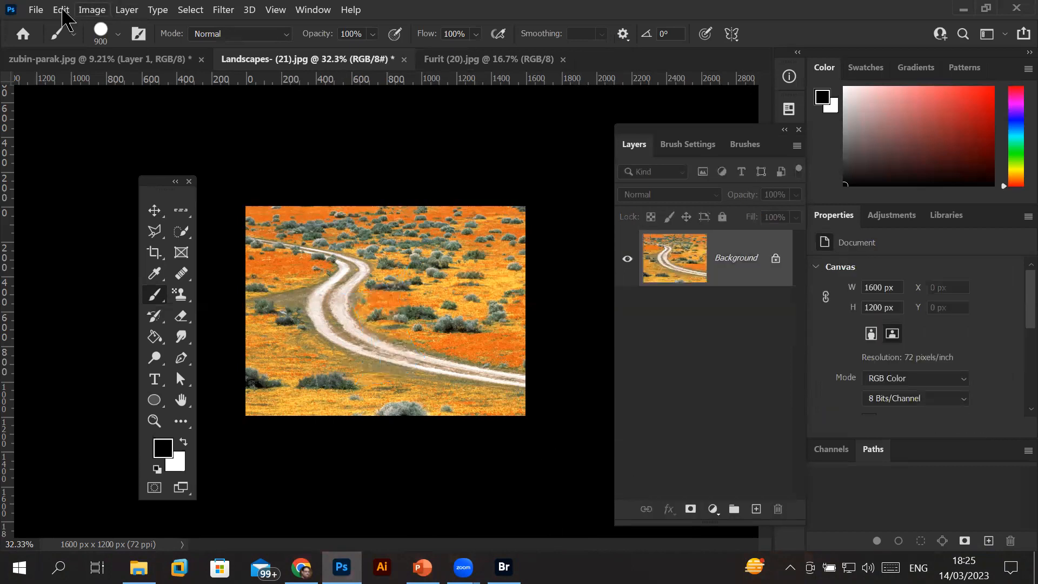
{"action": "left_click", "coordinate": [36, 12]}
{"action": "left_click", "coordinate": [75, 56]}
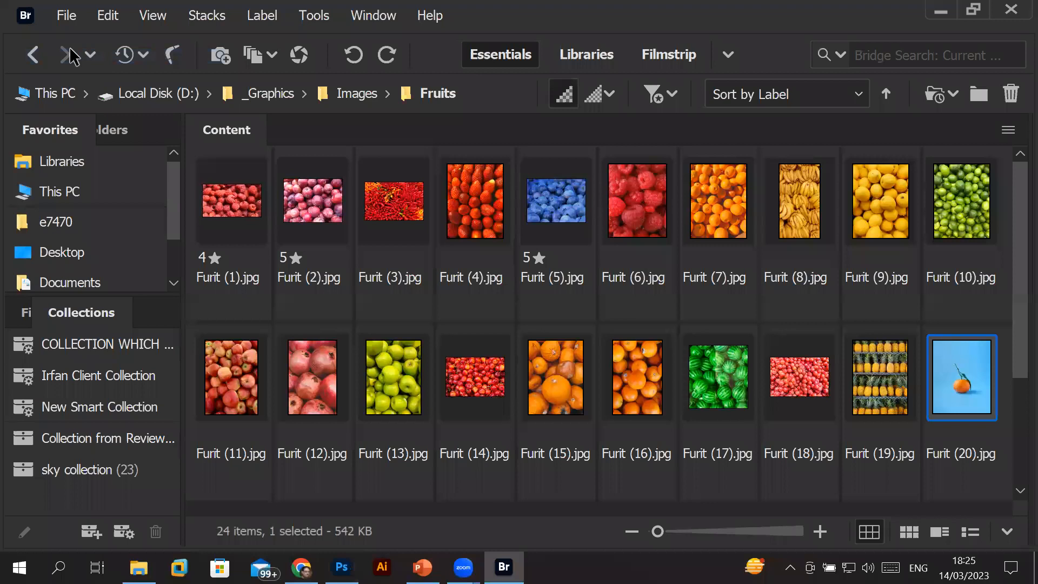
Browse to the Bride folder inside Images and open the photo of the seated bride in red and peach in Photoshop
{"action": "left_click", "coordinate": [363, 94]}
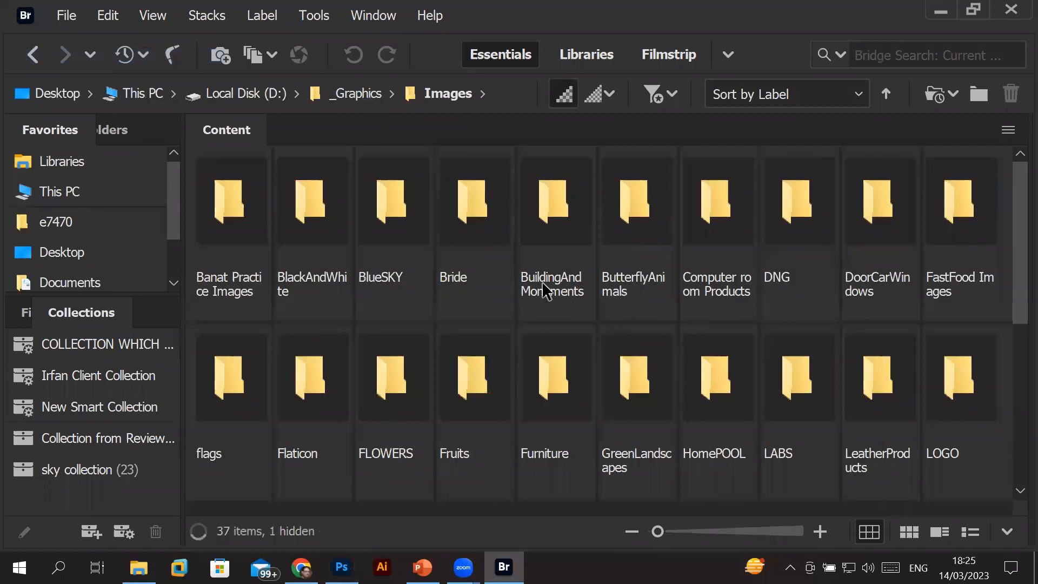
{"action": "left_click", "coordinate": [464, 226]}
{"action": "double_click", "coordinate": [464, 226]}
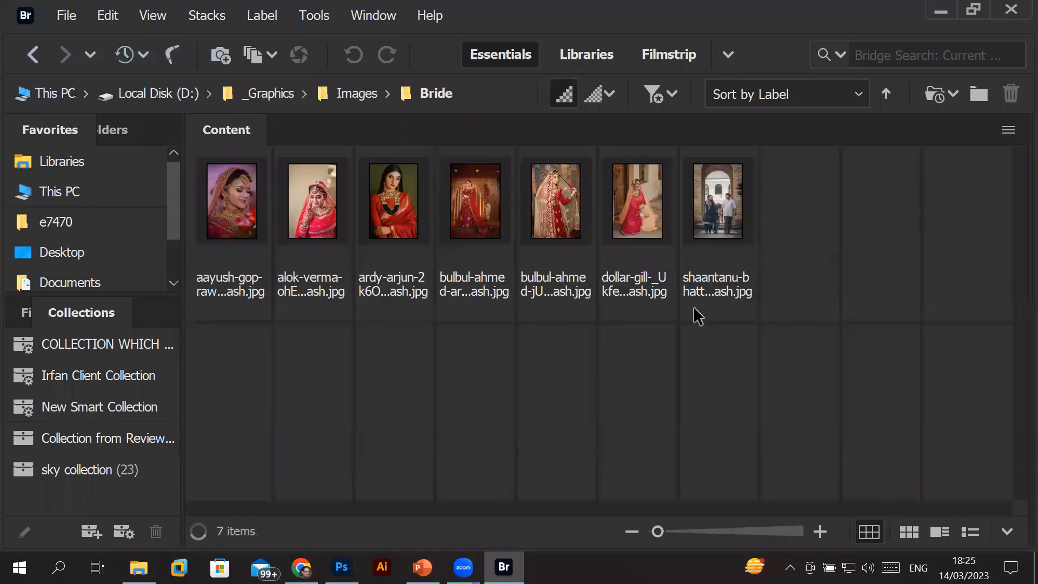
{"action": "left_click", "coordinate": [638, 213]}
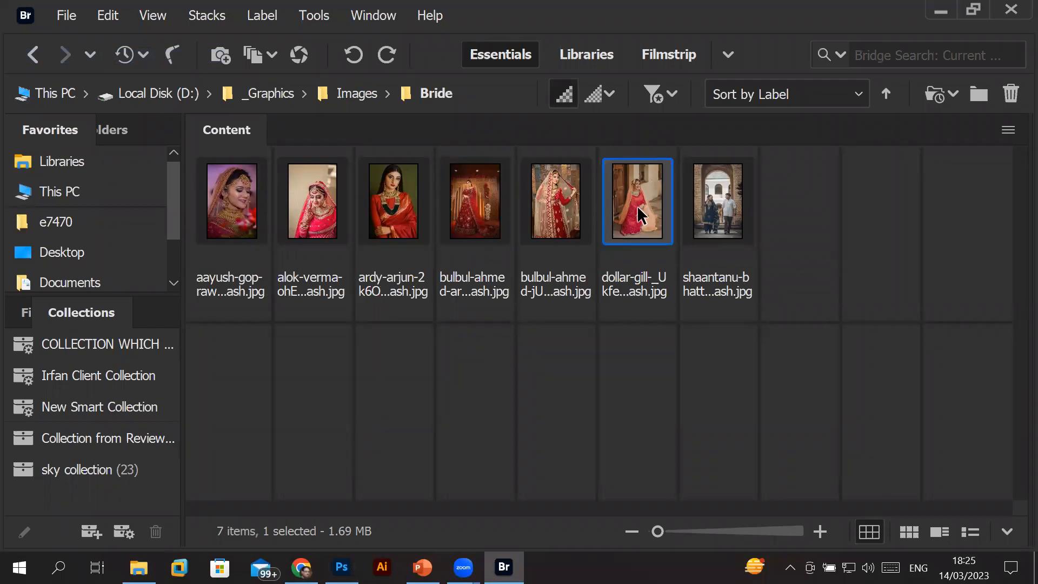
{"action": "double_click", "coordinate": [637, 205]}
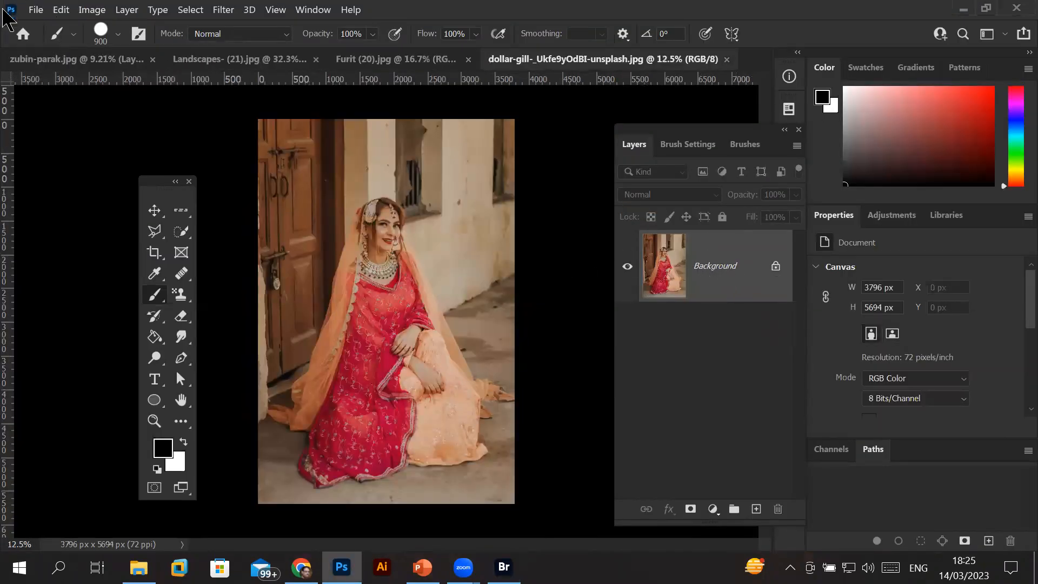
Copy the bride photo into the Landscapes- (21).jpg document as a new layer with the Move tool
{"action": "left_click", "coordinate": [154, 211]}
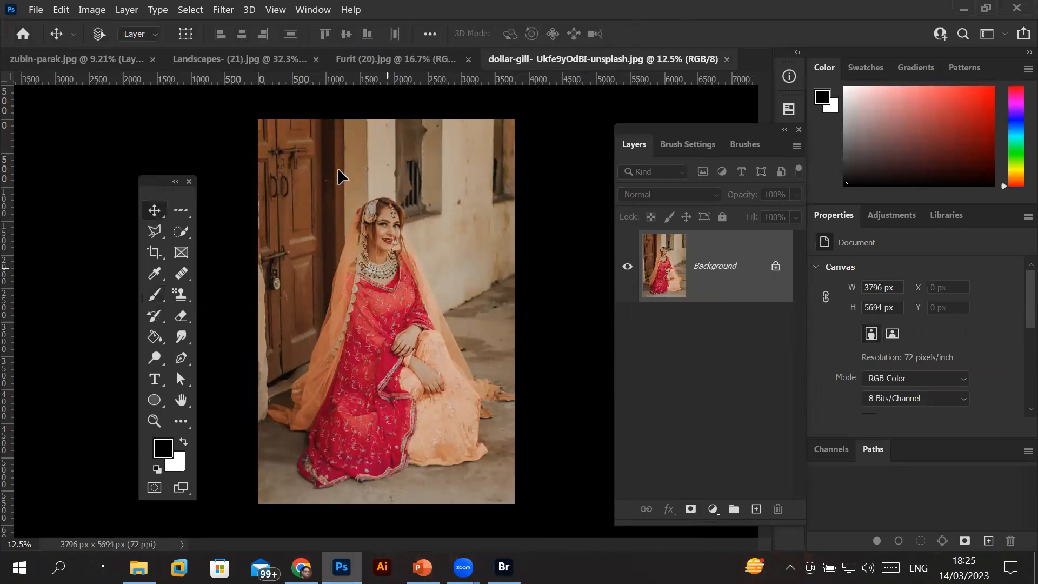
{"action": "left_click_drag", "start_coordinate": [251, 63], "coordinate": [337, 225]}
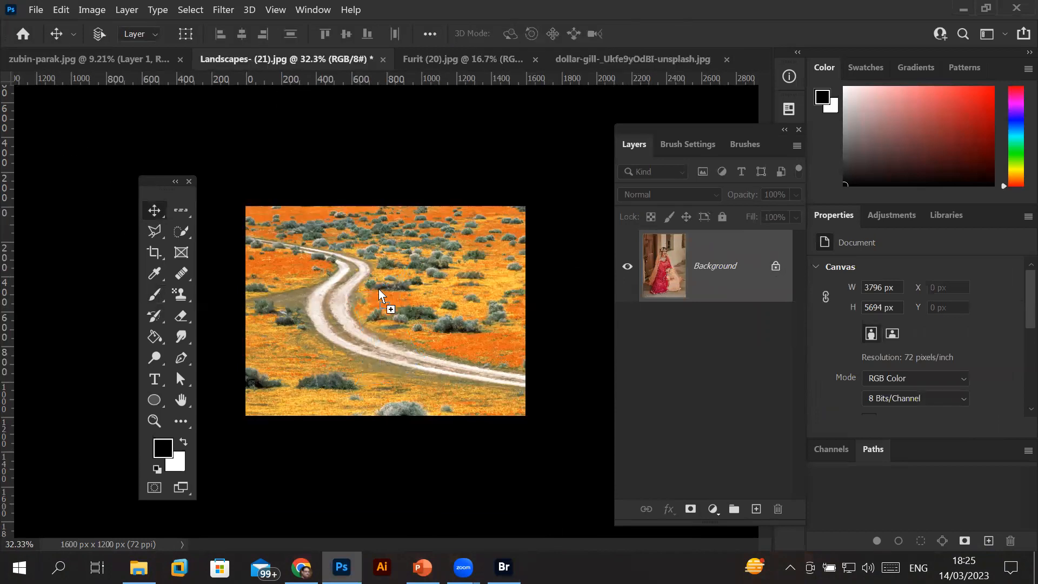
{"action": "left_click_drag", "start_coordinate": [378, 289], "coordinate": [378, 290]}
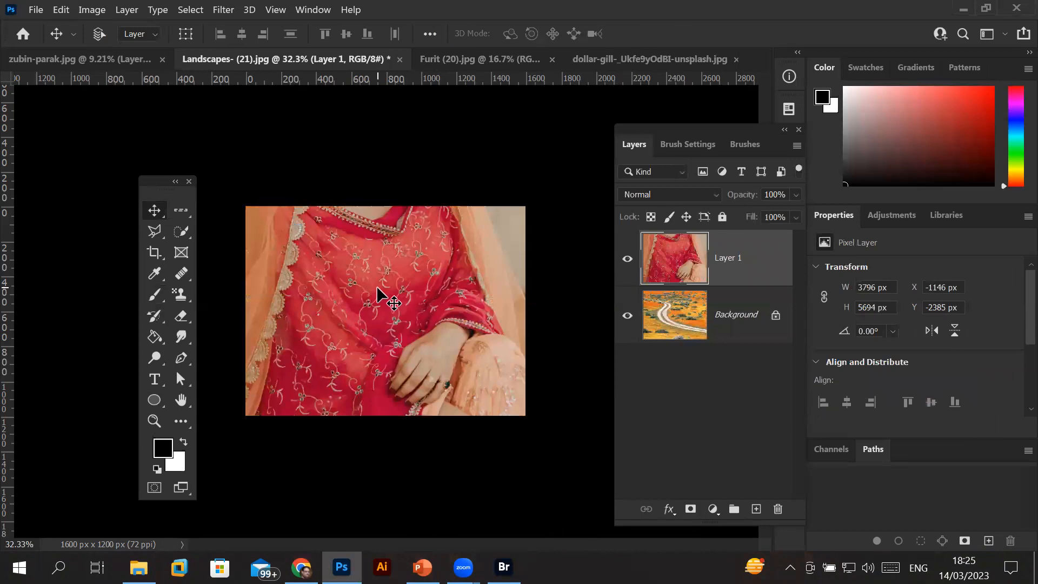
Scale the bride layer to 19.60% and position its centre at X 800 px, Y 557.50 px over the landscape
{"action": "key", "text": "ctrl+t"}
{"action": "key", "text": "ctrl+0"}
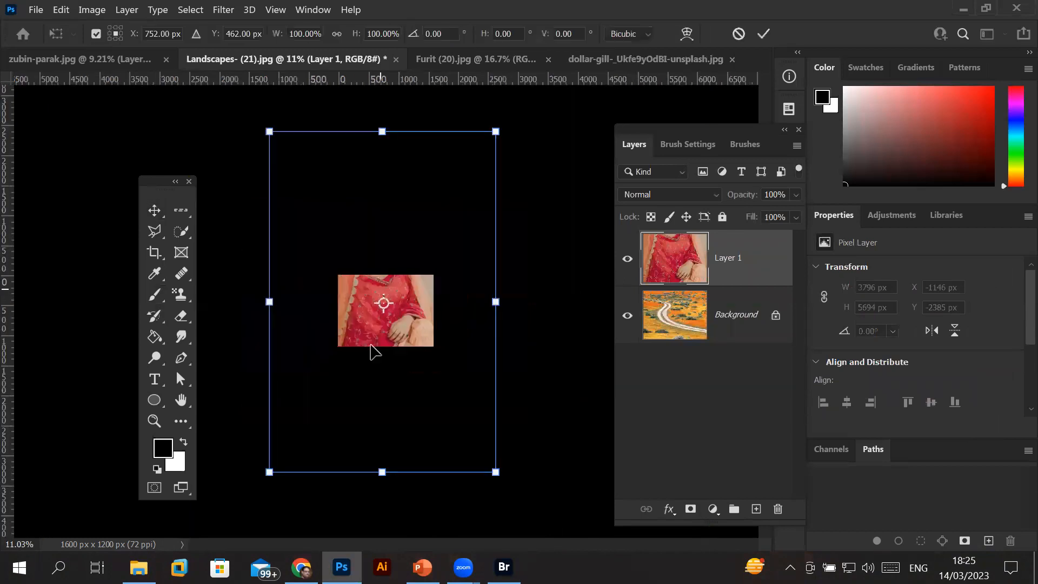
{"action": "left_click_drag", "start_coordinate": [275, 473], "coordinate": [350, 323]}
{"action": "left_click_drag", "start_coordinate": [394, 284], "coordinate": [400, 286]}
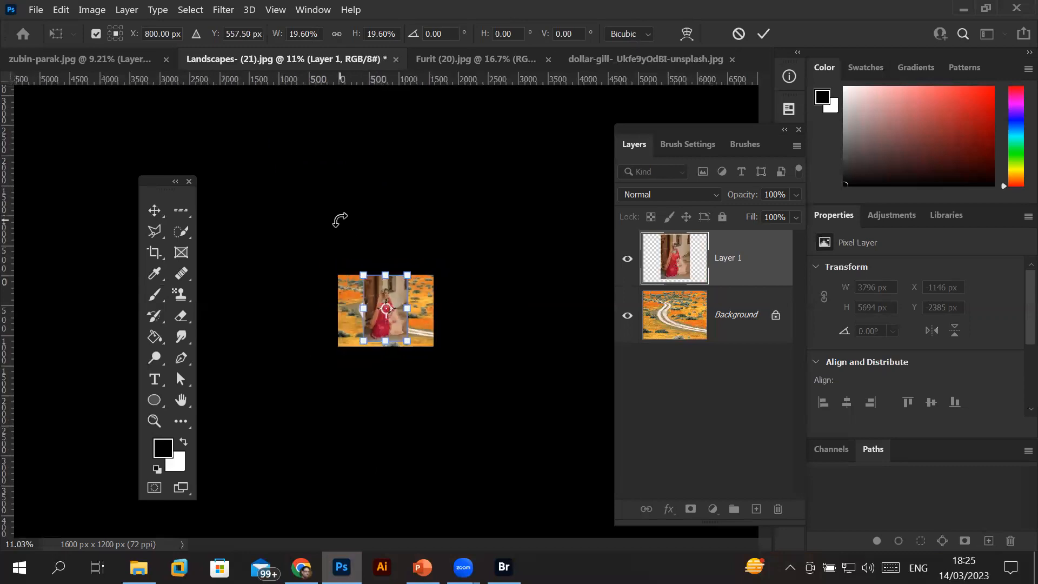
{"action": "key", "text": "Return"}
{"action": "scroll", "coordinate": [378, 323], "scroll_direction": "up", "scroll_amount": 5}
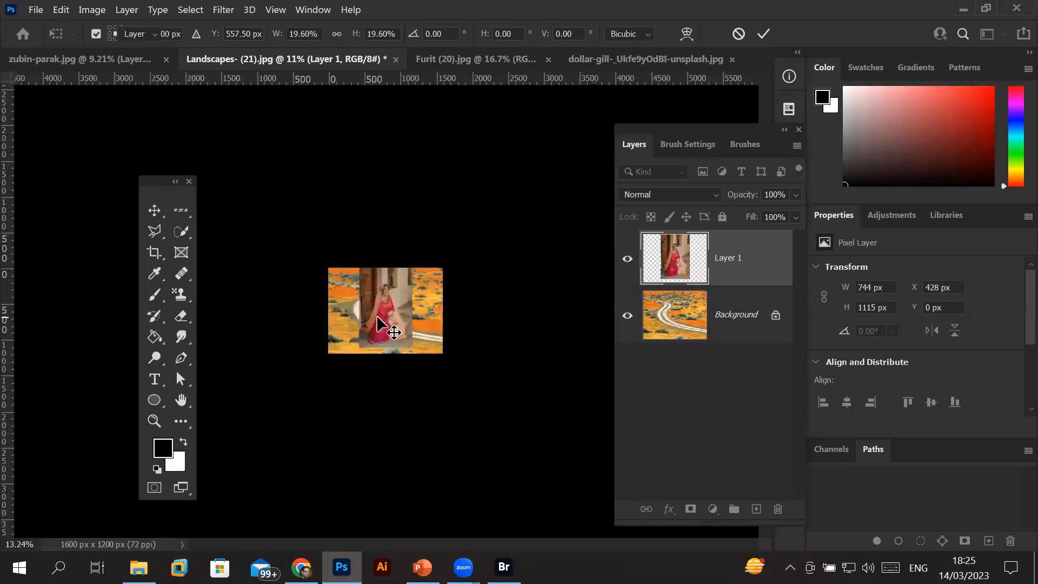
{"action": "scroll", "coordinate": [377, 324], "scroll_direction": "up", "scroll_amount": 3}
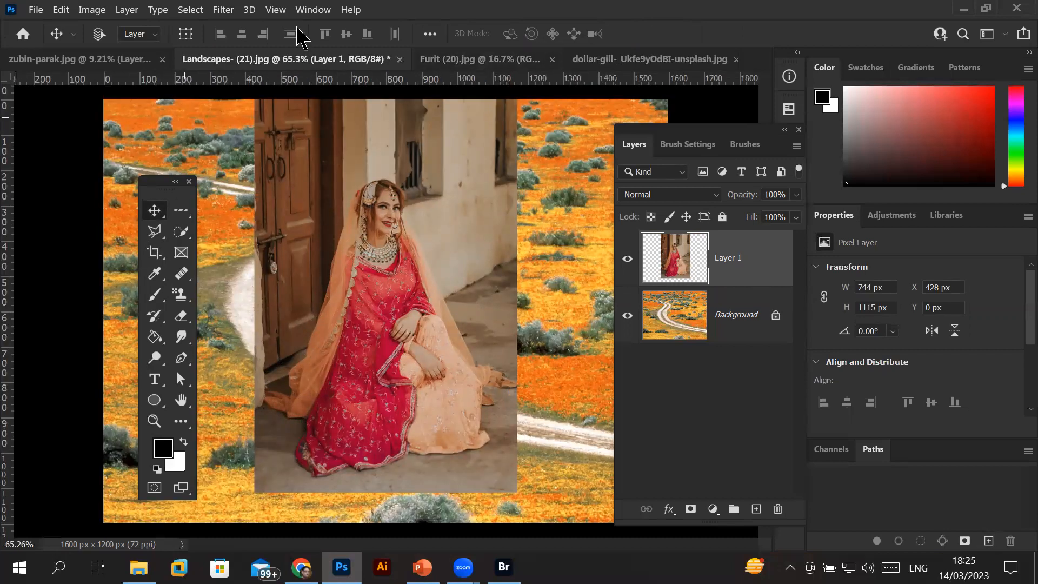
Select the bride on Layer 1 with Select Subject and invert the selection
{"action": "left_click", "coordinate": [181, 232]}
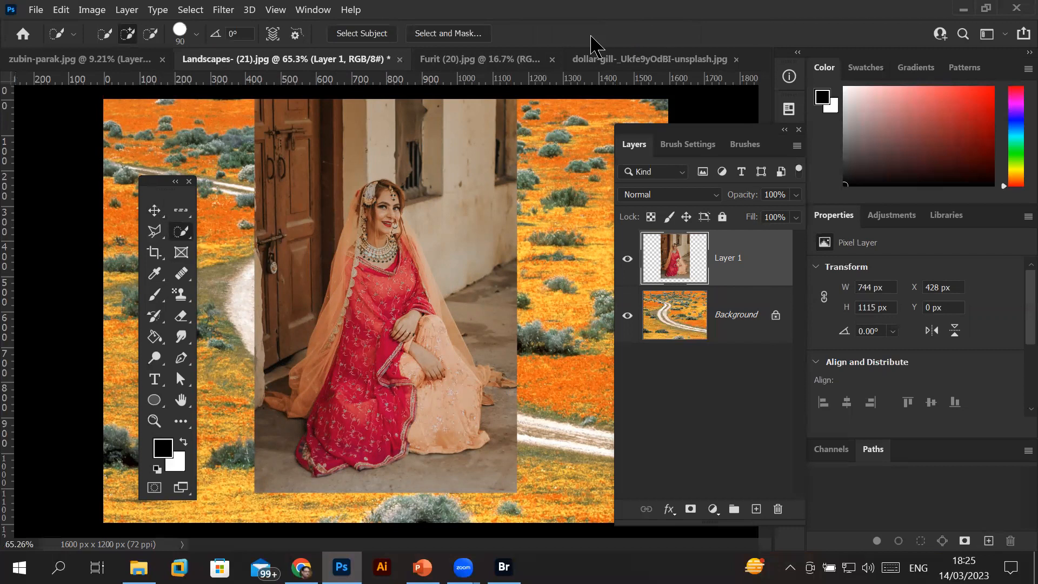
{"action": "left_click", "coordinate": [370, 34]}
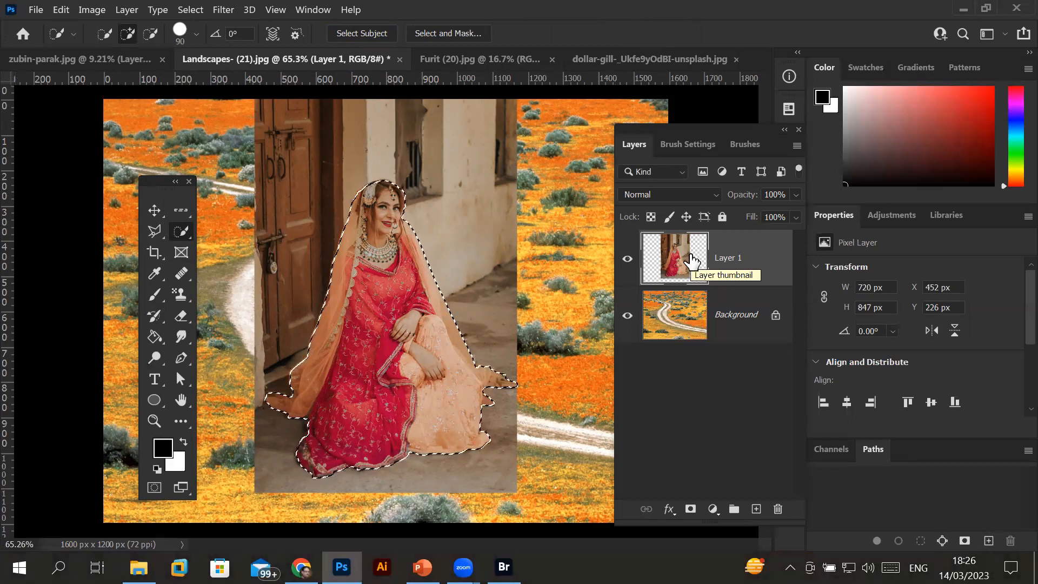
{"action": "right_click", "coordinate": [377, 320]}
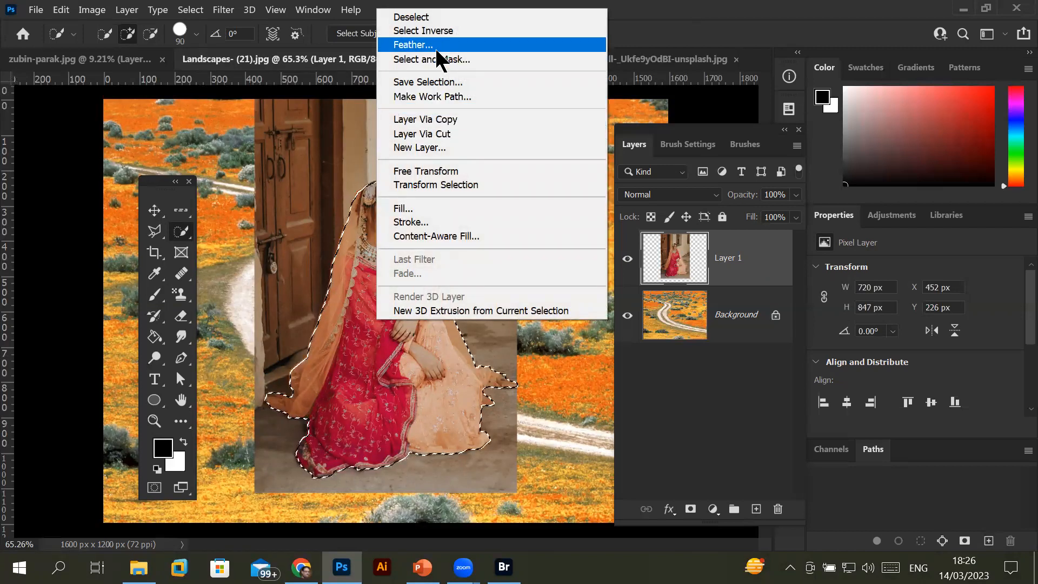
{"action": "left_click", "coordinate": [433, 31]}
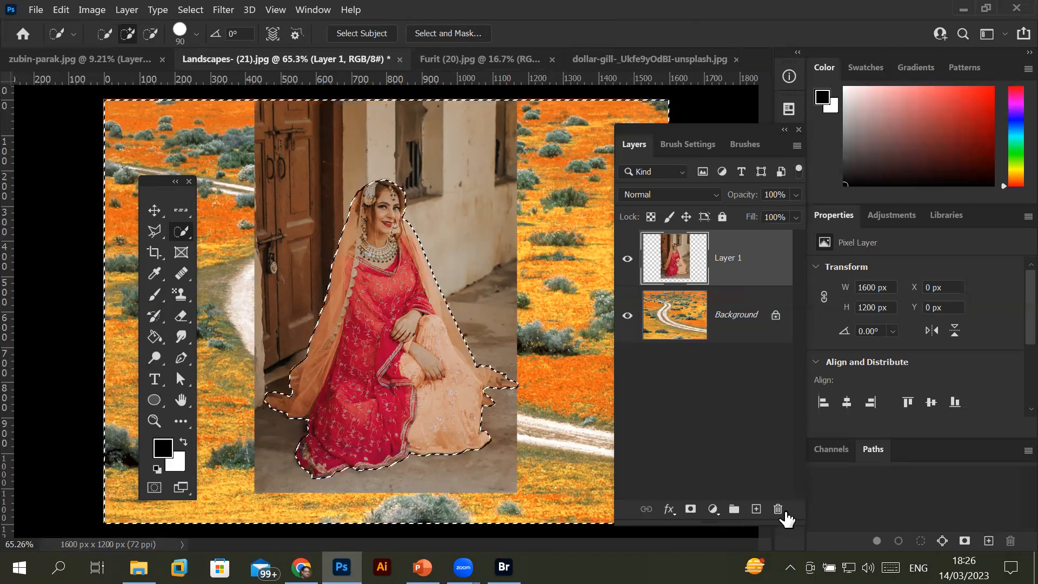
Add a layer mask to Layer 1 that hides the inverted selection and leaves only the bride over the landscape
{"action": "left_click", "coordinate": [690, 509]}
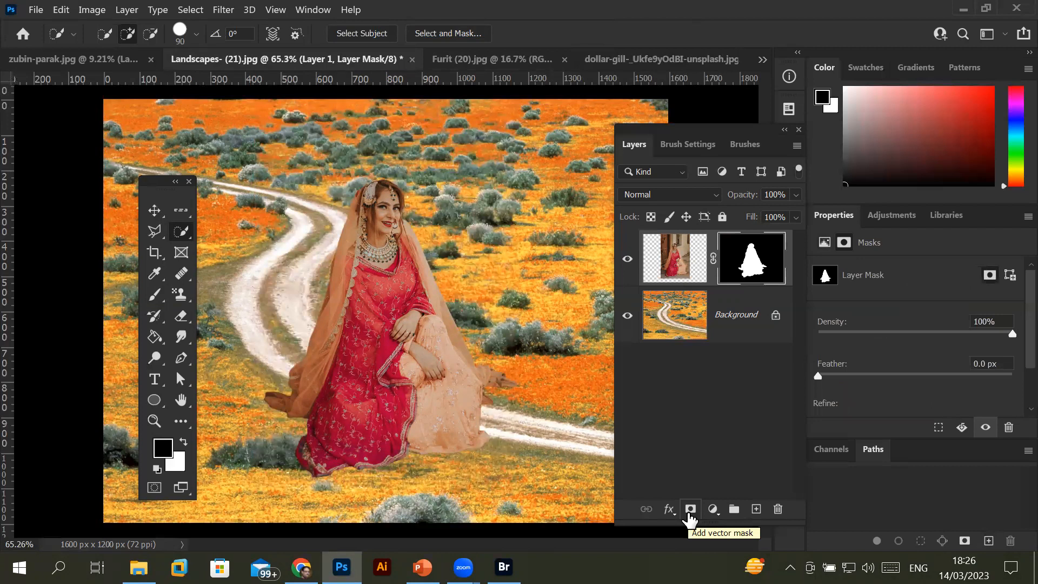
{"action": "key", "text": "ctrl+minus"}
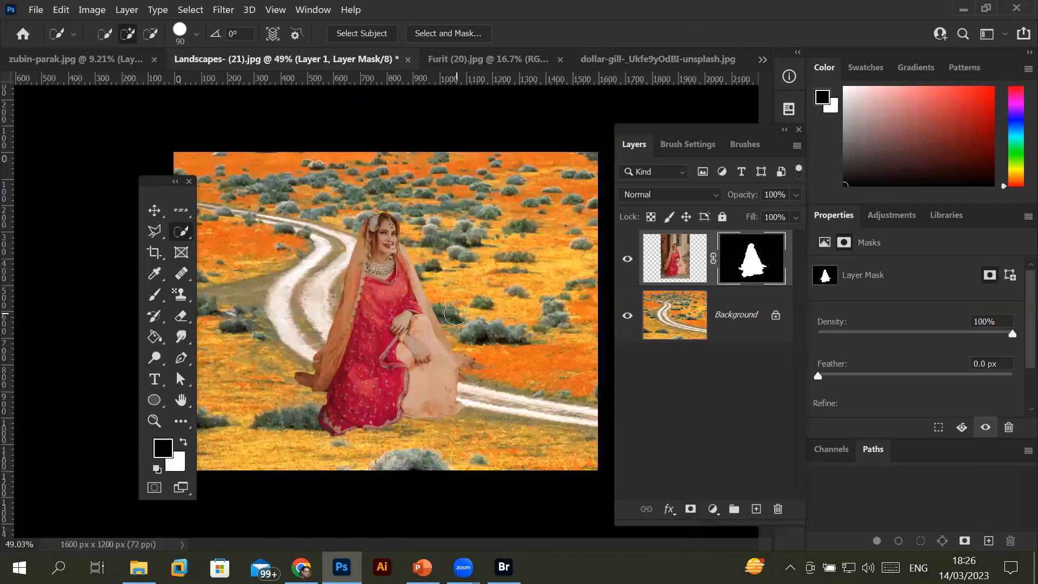
{"action": "scroll", "coordinate": [456, 314], "scroll_direction": "down", "scroll_amount": 3}
{"action": "scroll", "coordinate": [456, 312], "scroll_direction": "up", "scroll_amount": 4}
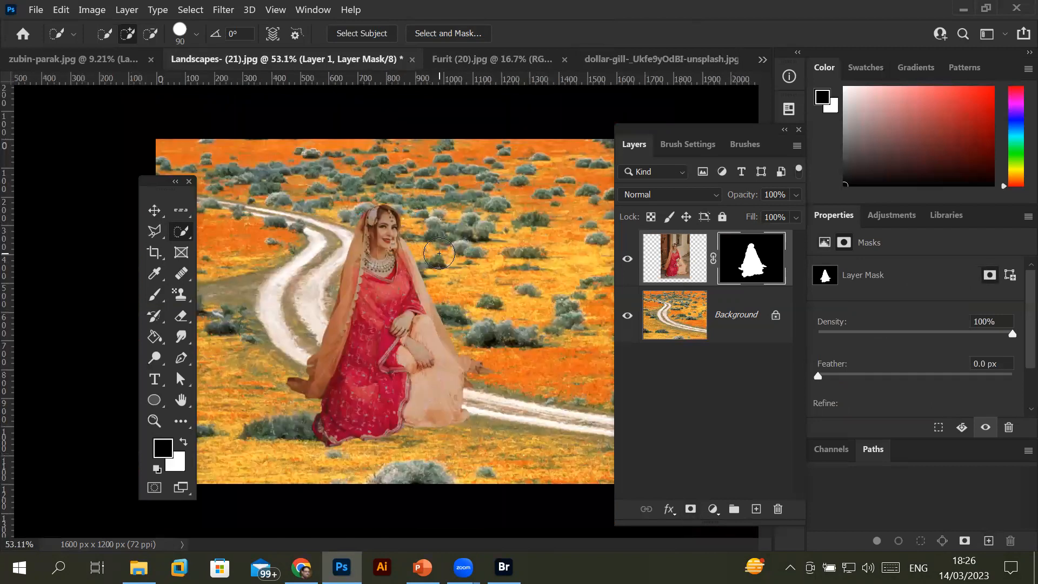
{"action": "scroll", "coordinate": [443, 252], "scroll_direction": "up", "scroll_amount": 2}
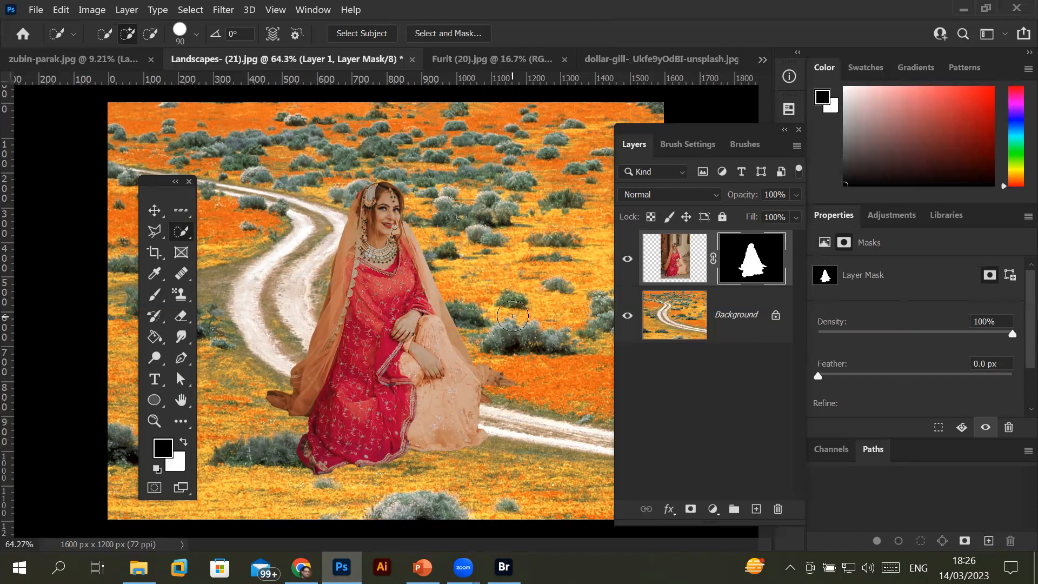
Undo the subject-shaped mask on Layer 1 and clear the selection
{"action": "key", "text": "ctrl+z"}
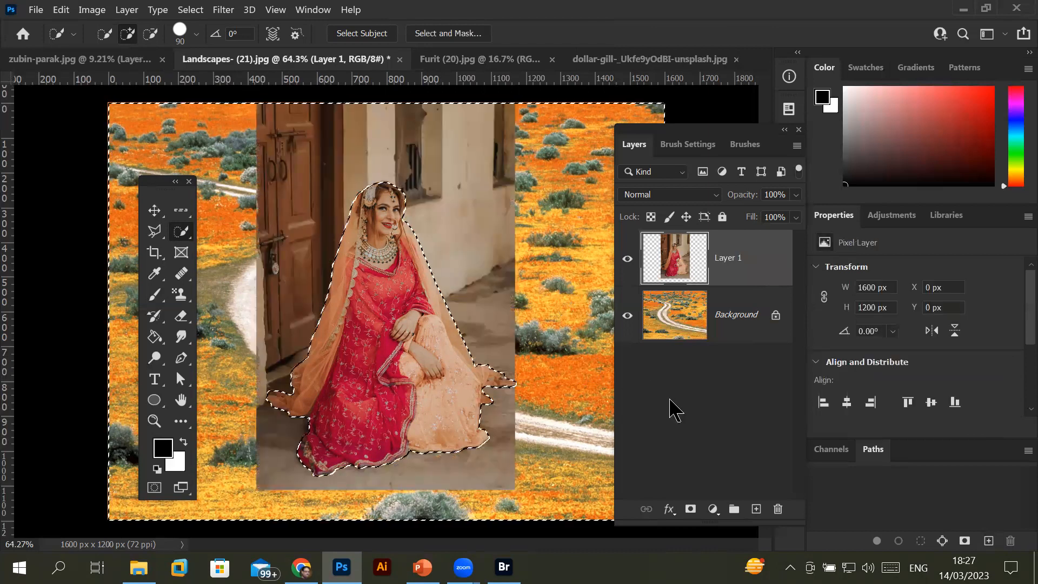
{"action": "key", "text": "ctrl+d"}
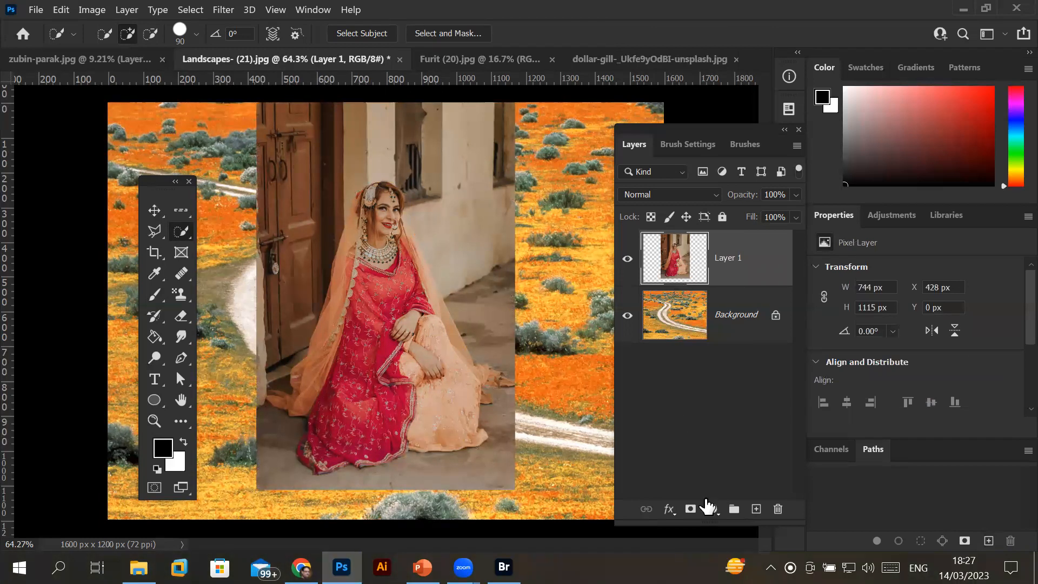
Add a black mask that hides all of Layer 1 and reveal the bride with white strokes of a 400 px brush
{"action": "left_click", "coordinate": [690, 510], "text": "alt"}
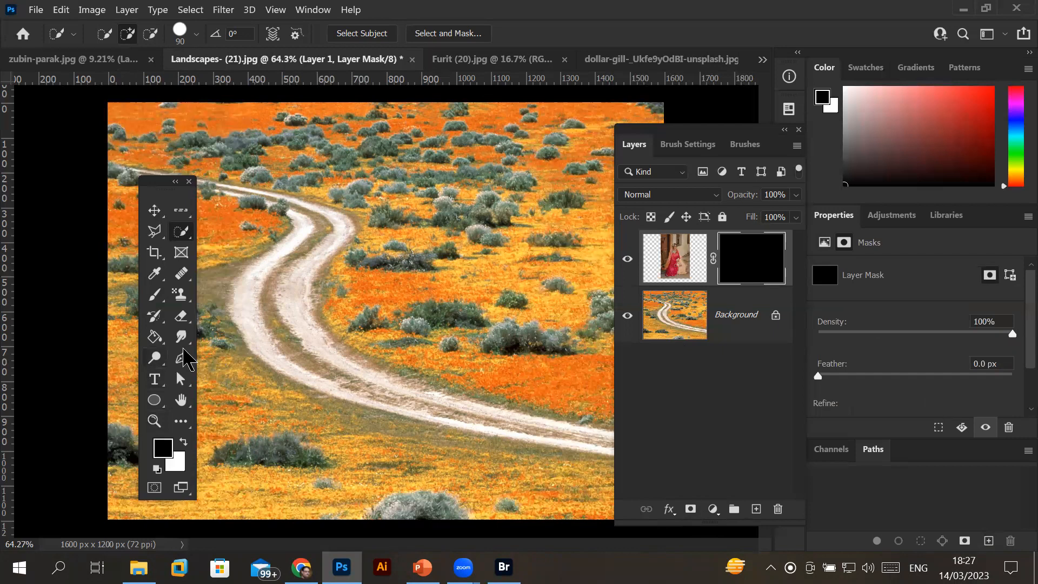
{"action": "left_click", "coordinate": [154, 297]}
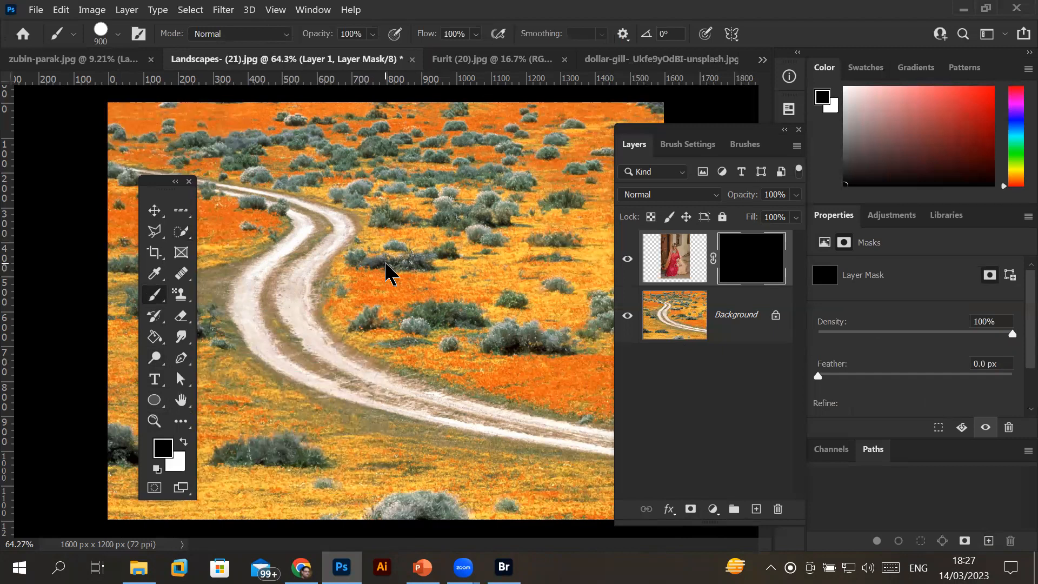
{"action": "key", "text": "bracketleft"}
{"action": "key", "text": "bracketleft"}
{"action": "key", "text": "bracketleft"}
{"action": "left_click", "coordinate": [184, 442]}
{"action": "mouse_move", "coordinate": [383, 212]}
{"action": "left_mouse_down"}
{"action": "mouse_move", "coordinate": [373, 368]}
{"action": "mouse_move", "coordinate": [387, 433]}
{"action": "mouse_move", "coordinate": [412, 445]}
{"action": "mouse_move", "coordinate": [460, 424]}
{"action": "left_mouse_up"}
{"action": "mouse_move", "coordinate": [368, 438]}
{"action": "left_mouse_down"}
{"action": "mouse_move", "coordinate": [344, 327]}
{"action": "mouse_move", "coordinate": [407, 194]}
{"action": "mouse_move", "coordinate": [406, 130]}
{"action": "left_mouse_up"}
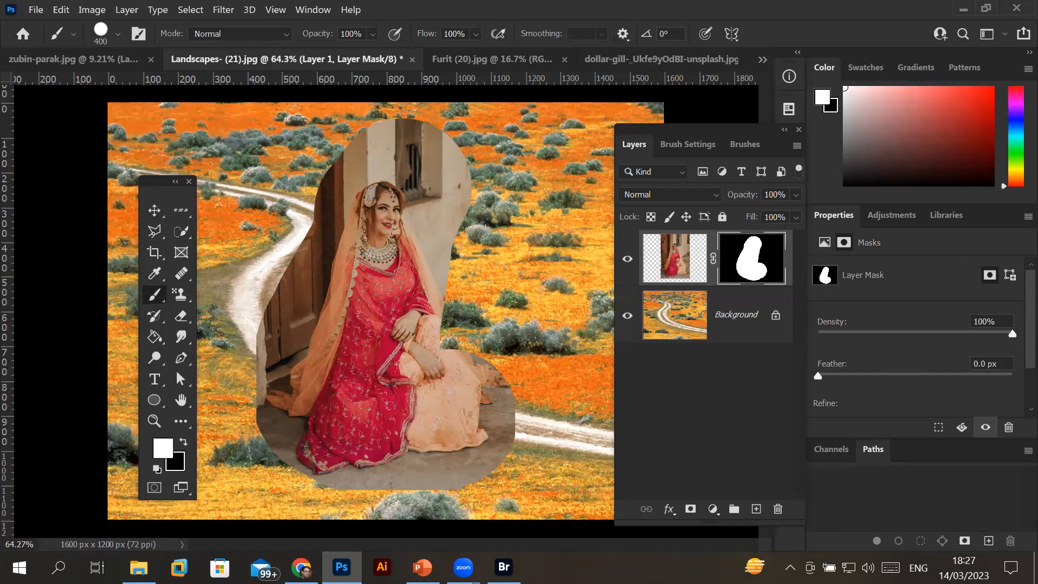
Select Layer 1's image instead of its mask, and toggle the mask off and on
{"action": "left_click", "coordinate": [682, 277]}
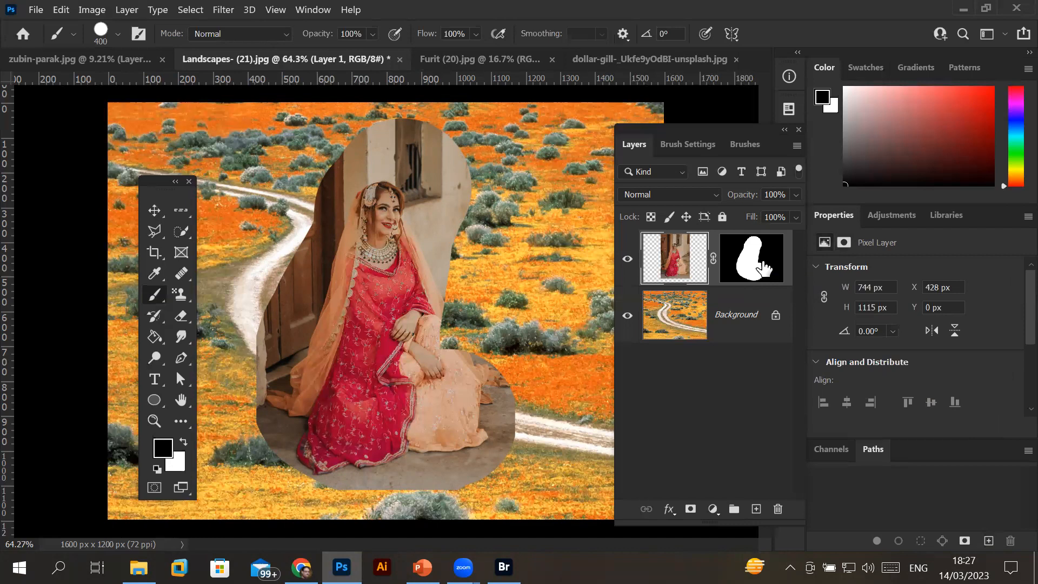
{"action": "left_click", "coordinate": [764, 265], "text": "shift"}
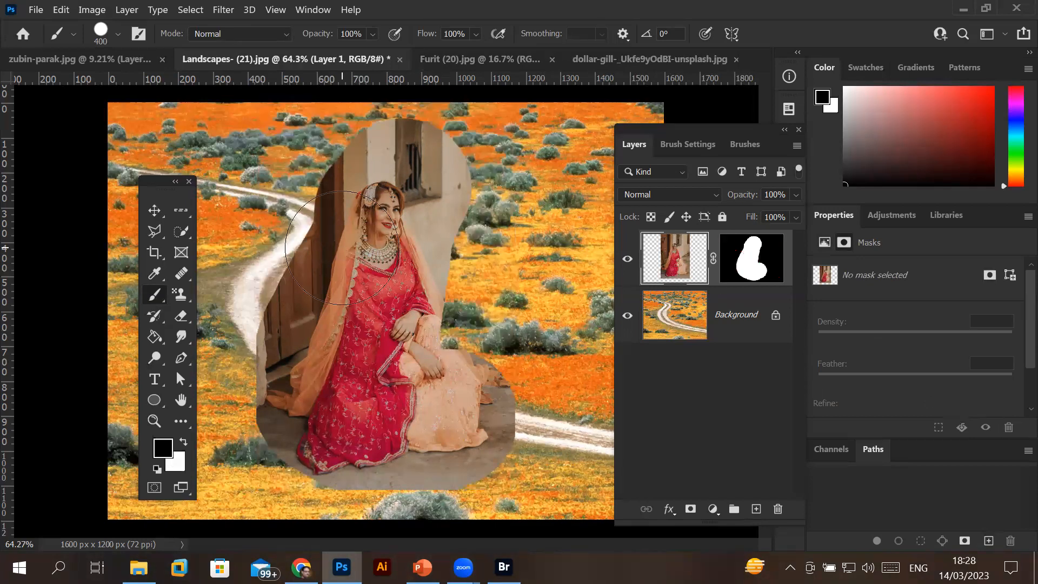
{"action": "scroll", "coordinate": [386, 309], "scroll_direction": "down", "scroll_amount": 2}
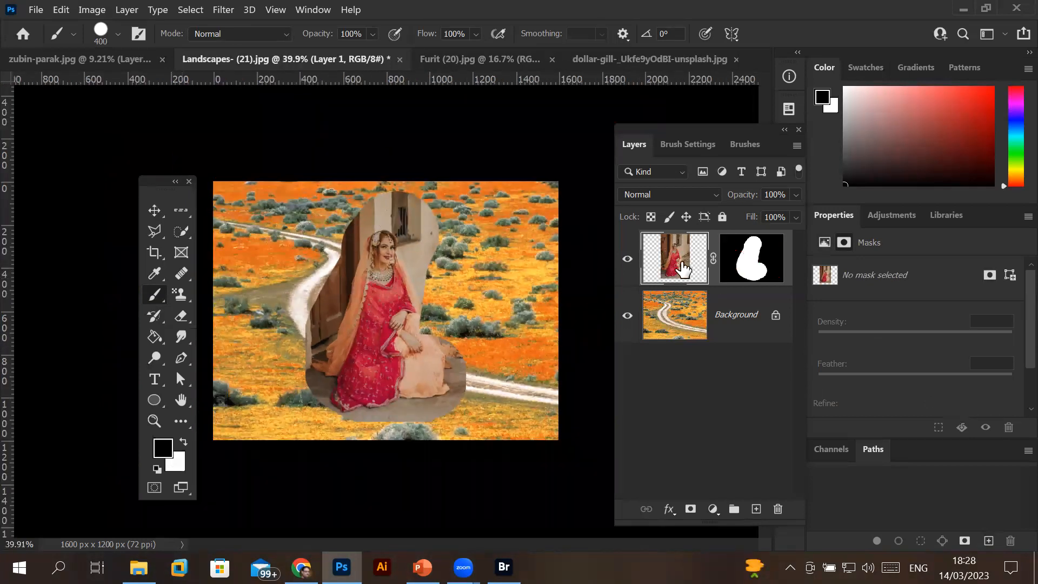
Stretch Layer 1 and its linked mask horizontally about the centre to 215.05% width, spanning the full canvas
{"action": "key", "text": "ctrl+t"}
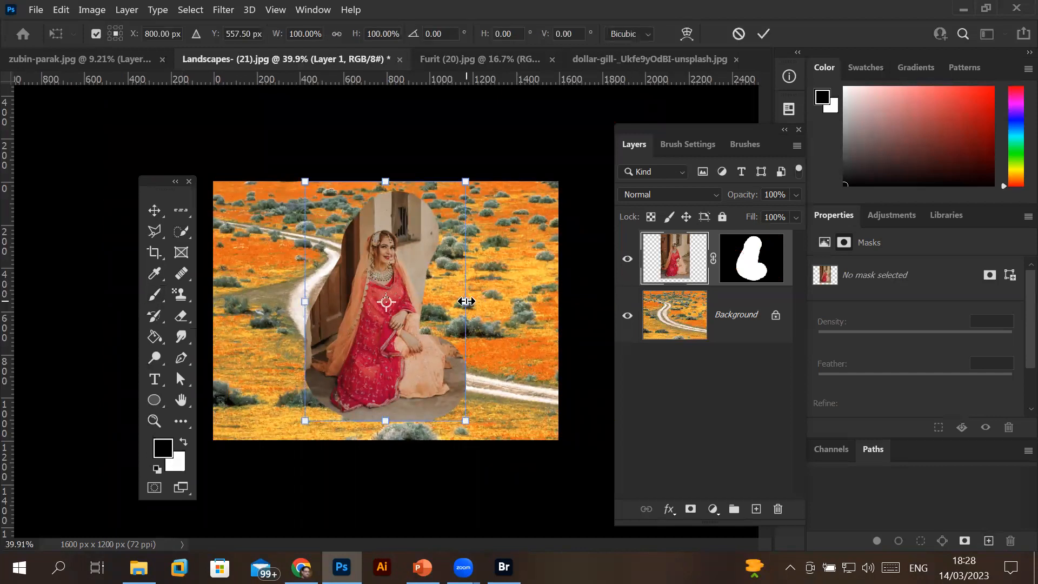
{"action": "left_click_drag", "start_coordinate": [476, 301], "coordinate": [560, 309]}
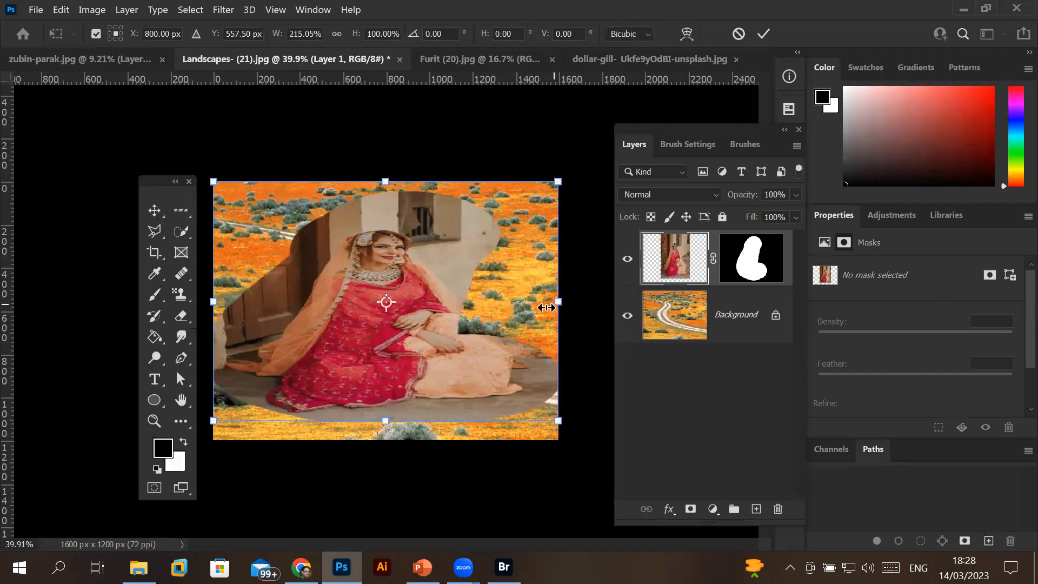
{"action": "left_click", "coordinate": [674, 259]}
{"action": "key", "text": "b"}
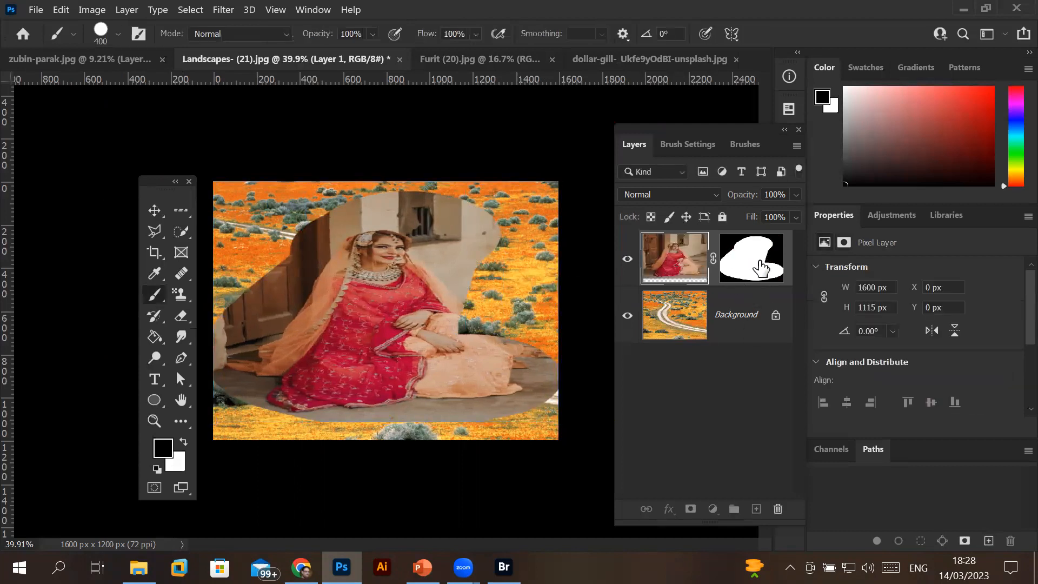
Disable and re-enable the stretched layer's mask, and apply it permanently to Layer 1
{"action": "left_click", "coordinate": [761, 267], "text": "shift"}
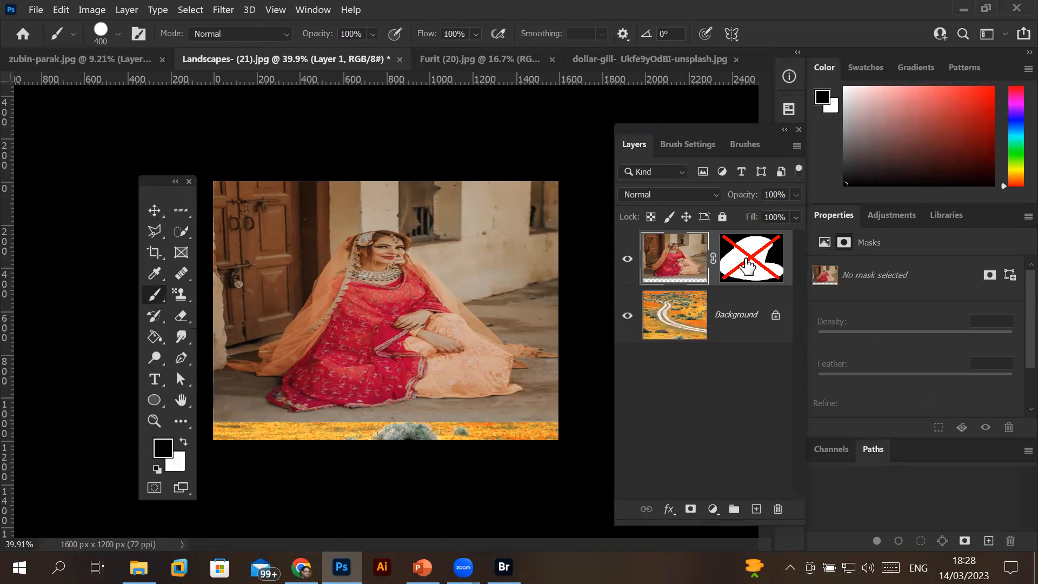
{"action": "left_click", "coordinate": [747, 265], "text": "shift"}
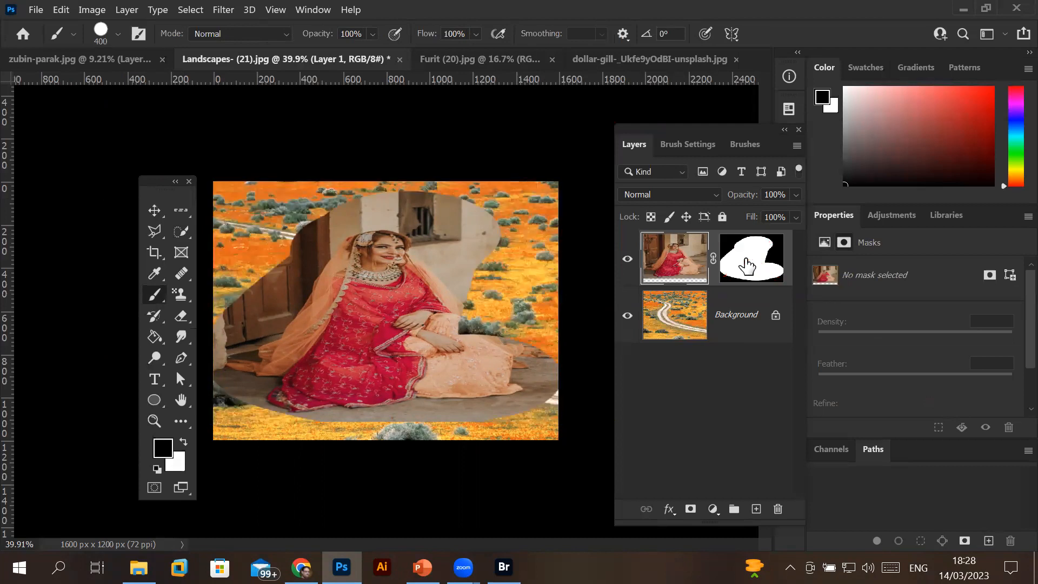
{"action": "left_click_drag", "start_coordinate": [747, 265], "coordinate": [783, 514]}
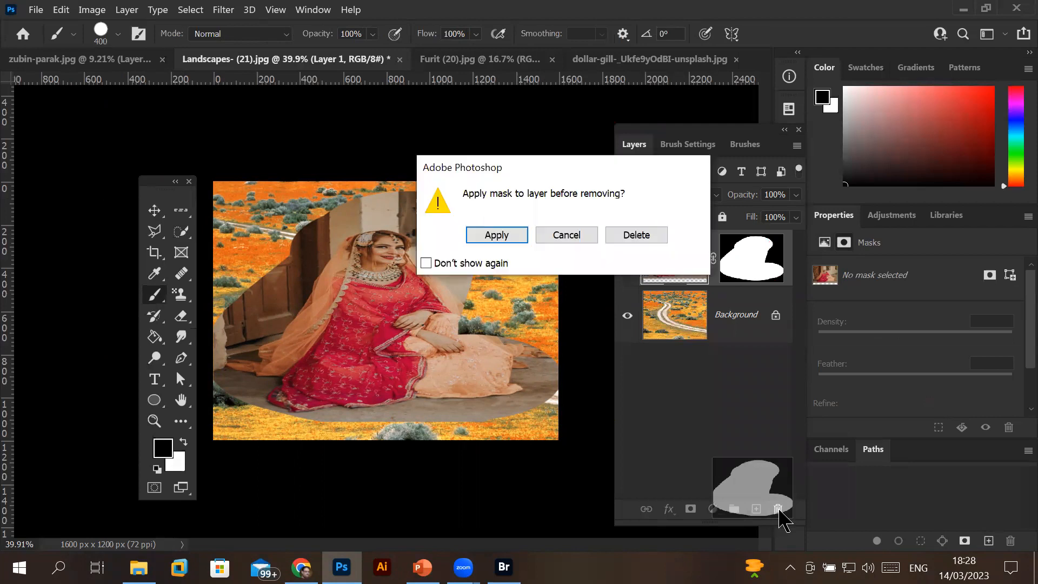
{"action": "left_click", "coordinate": [495, 238]}
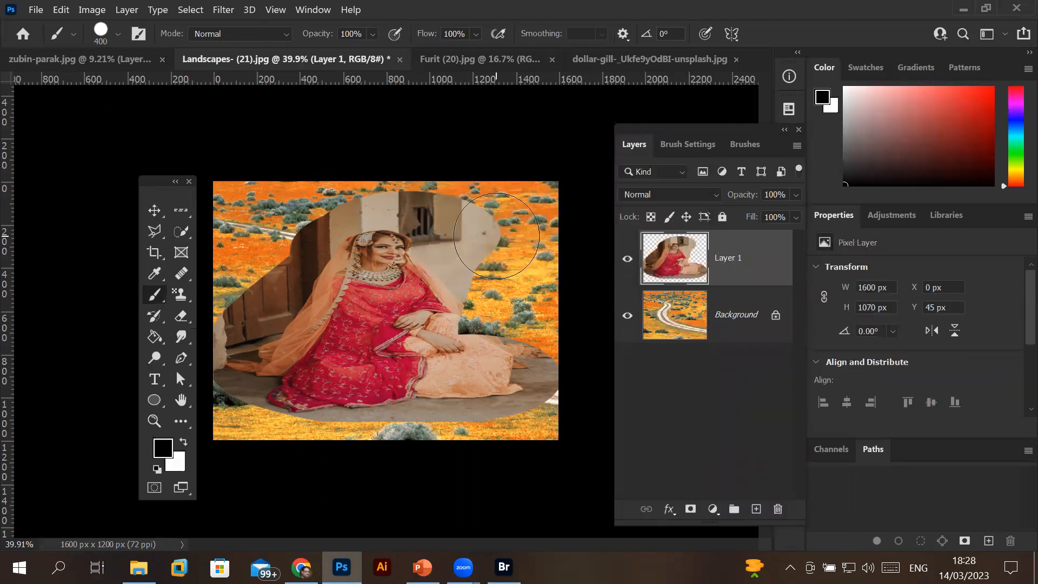
Undo the mask application, the horizontal stretch and the white reveal strokes, back to Layer 1's plain black mask
{"action": "key", "text": "ctrl+z"}
{"action": "key", "text": "ctrl+z"}
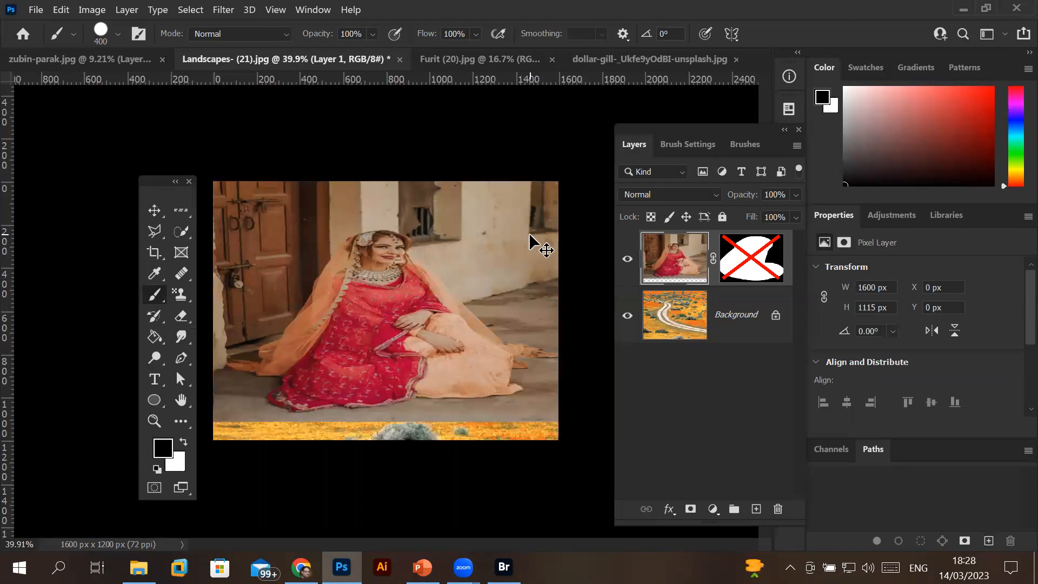
{"action": "key", "text": "ctrl+z"}
{"action": "key", "text": "ctrl+z"}
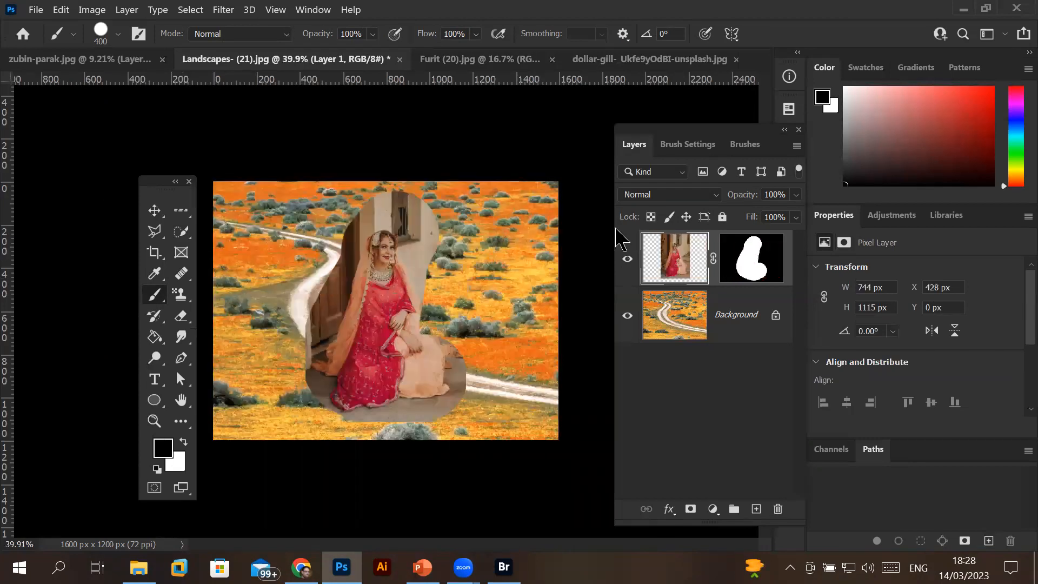
{"action": "key", "text": "ctrl+z"}
{"action": "key", "text": "ctrl+z"}
{"action": "key", "text": "ctrl+z"}
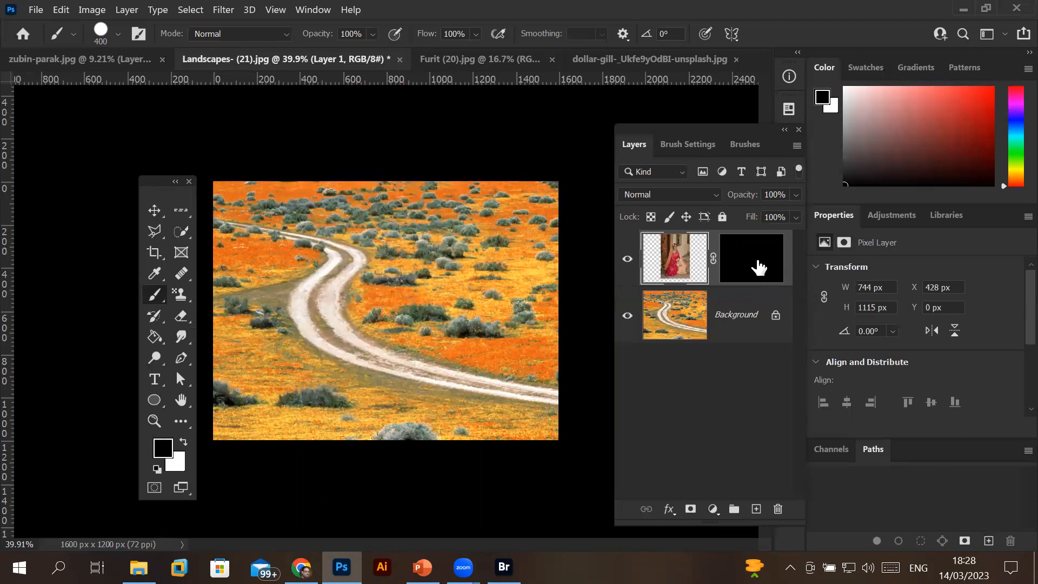
Remove Layer 1's black mask by applying it to the layer, and delete the emptied Layer 1
{"action": "left_click", "coordinate": [757, 265]}
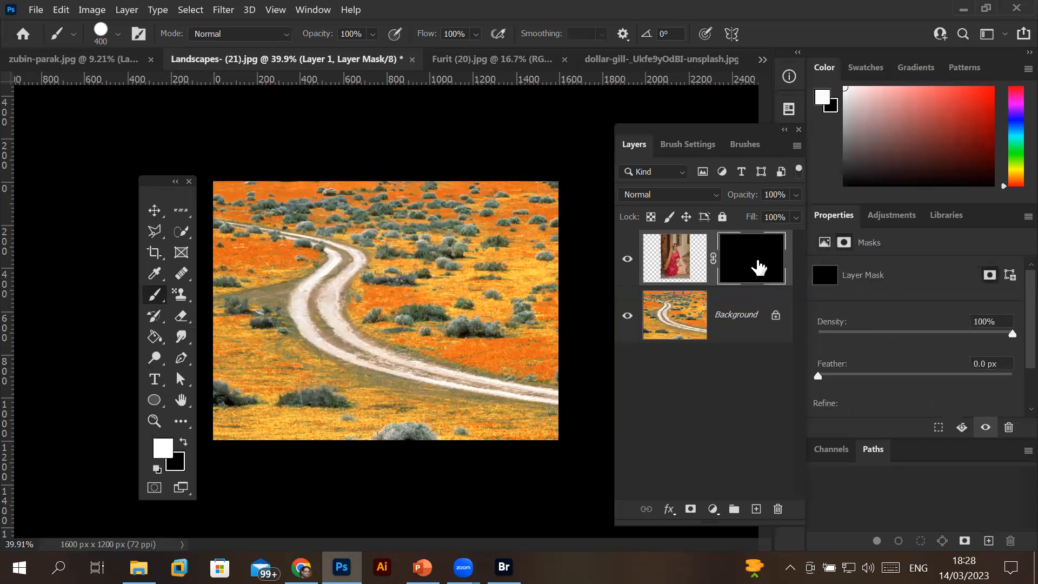
{"action": "left_click", "coordinate": [779, 510]}
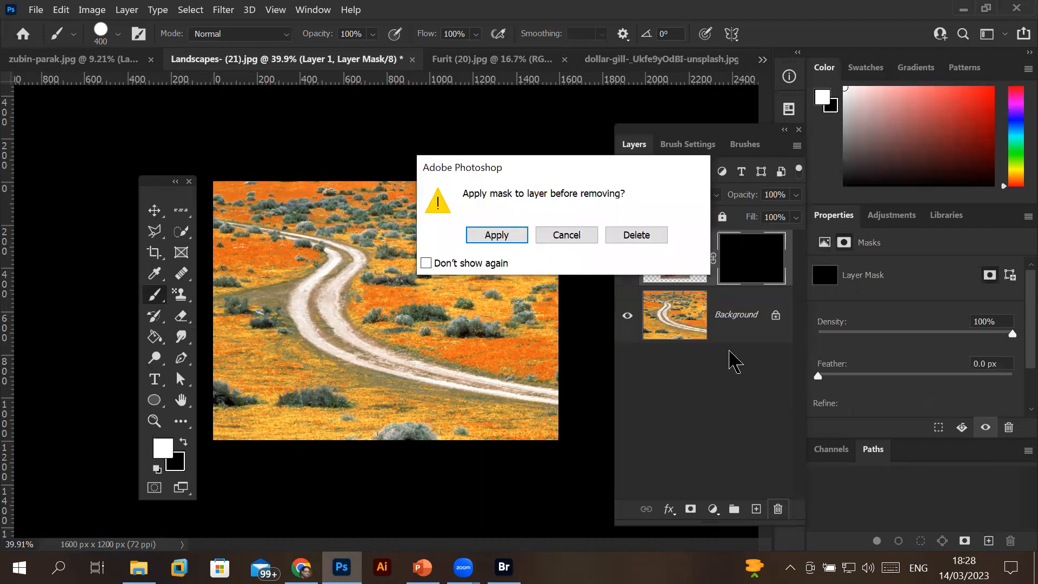
{"action": "left_click", "coordinate": [497, 235]}
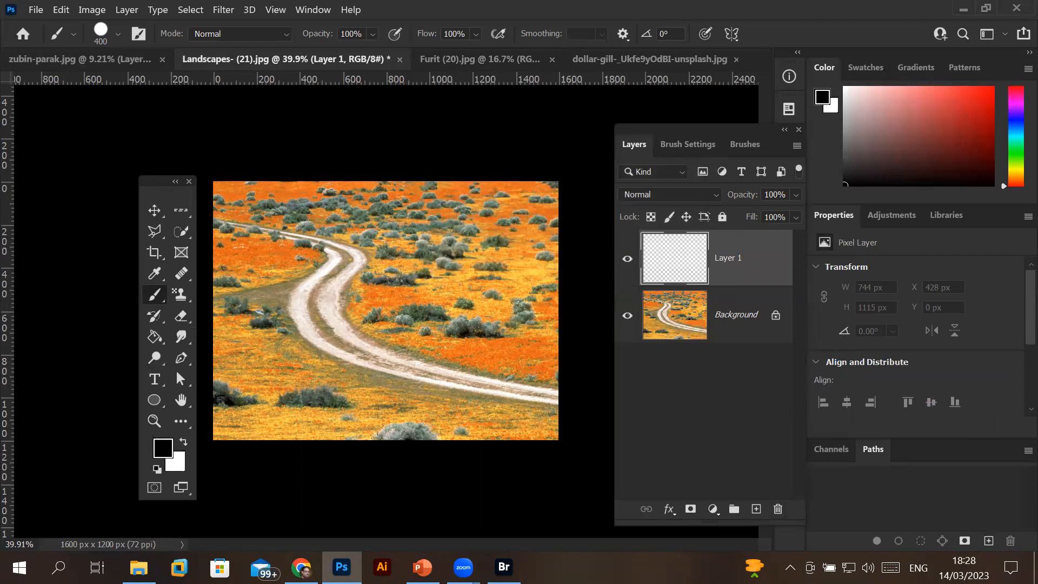
{"action": "left_click", "coordinate": [777, 510]}
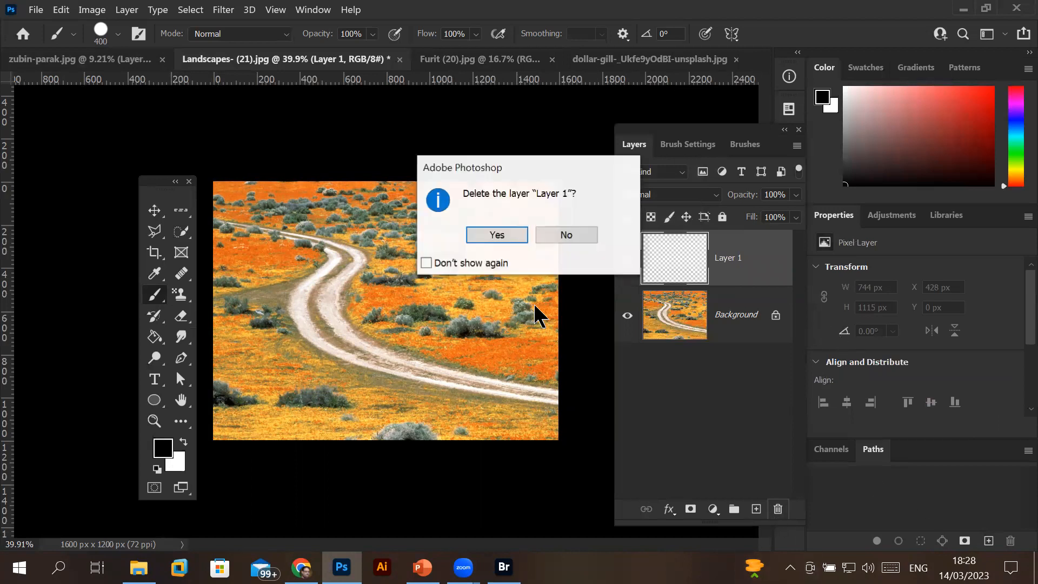
{"action": "left_click", "coordinate": [500, 236]}
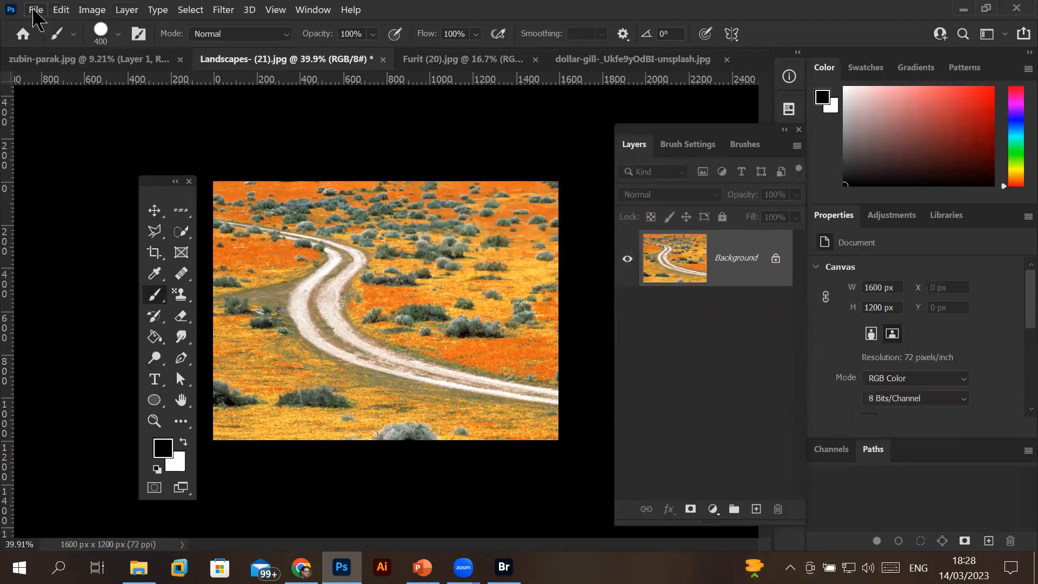
Open the third portrait, the woman in a red sari, from the Bride folder in Bridge and copy it into Landscapes- (21).jpg
{"action": "left_click", "coordinate": [50, 16]}
{"action": "mouse_move", "coordinate": [36, 10]}
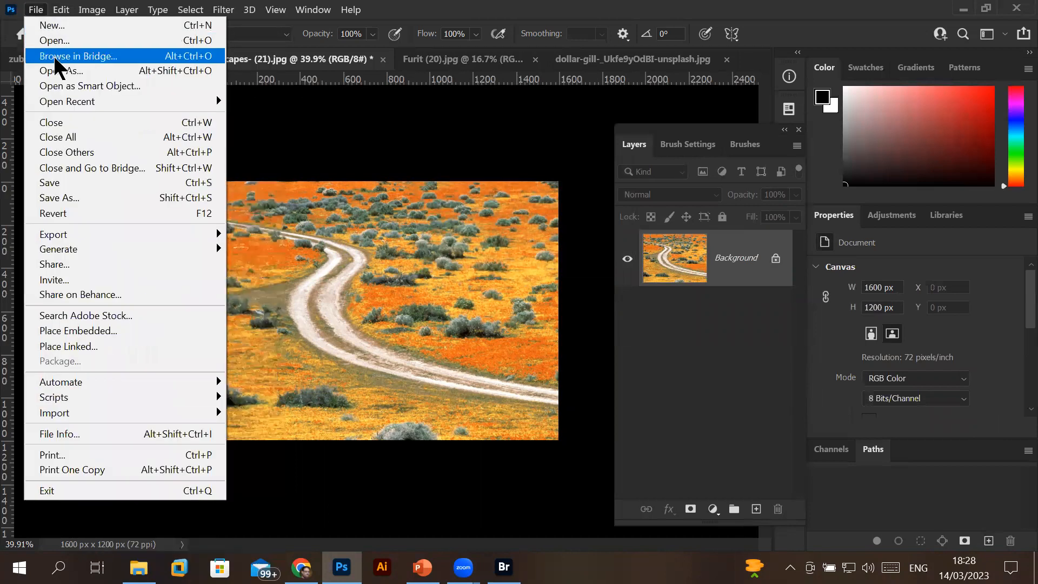
{"action": "left_click", "coordinate": [70, 52]}
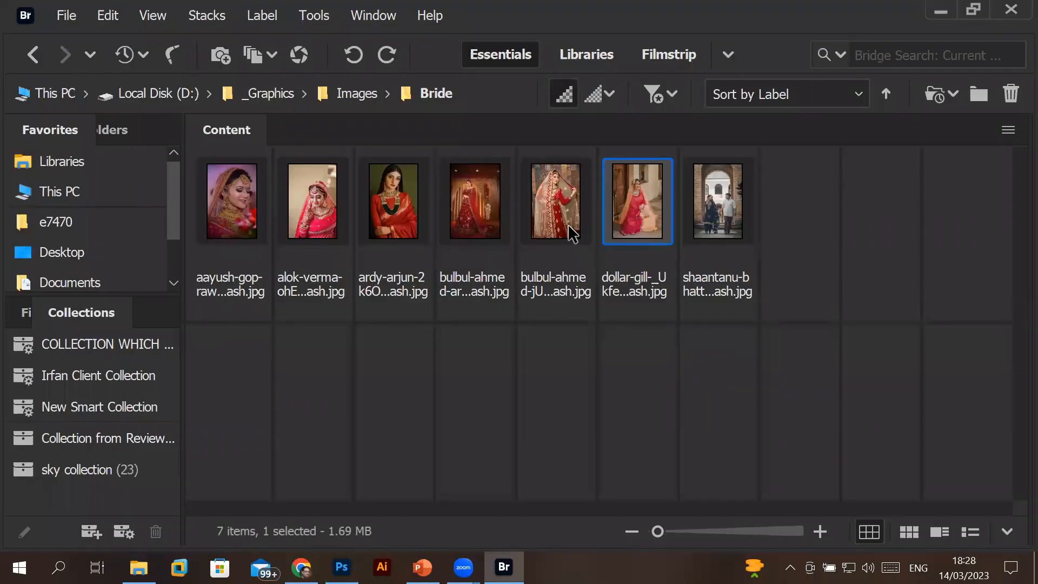
{"action": "left_click", "coordinate": [409, 198]}
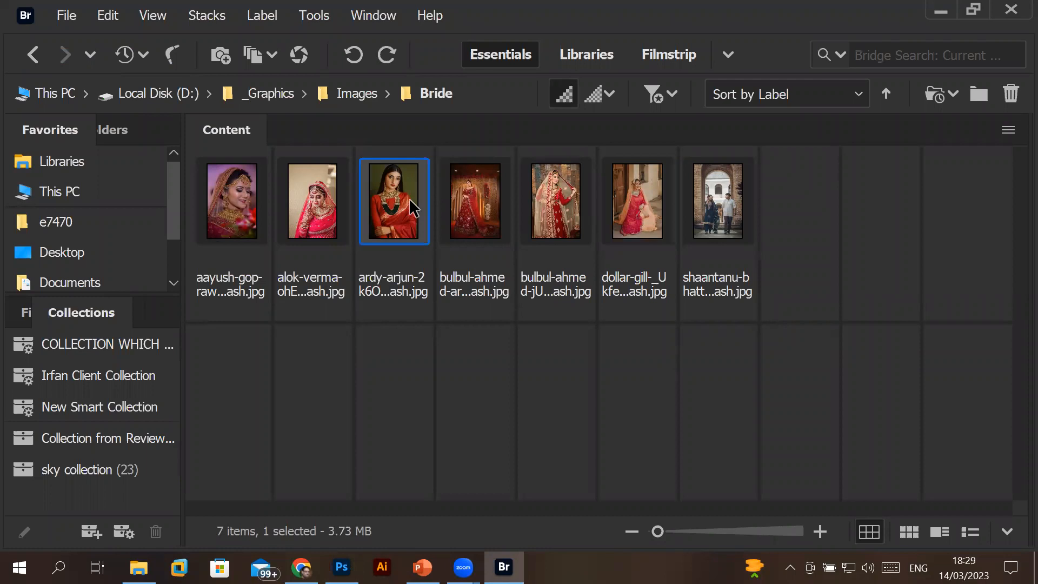
{"action": "double_click", "coordinate": [408, 198]}
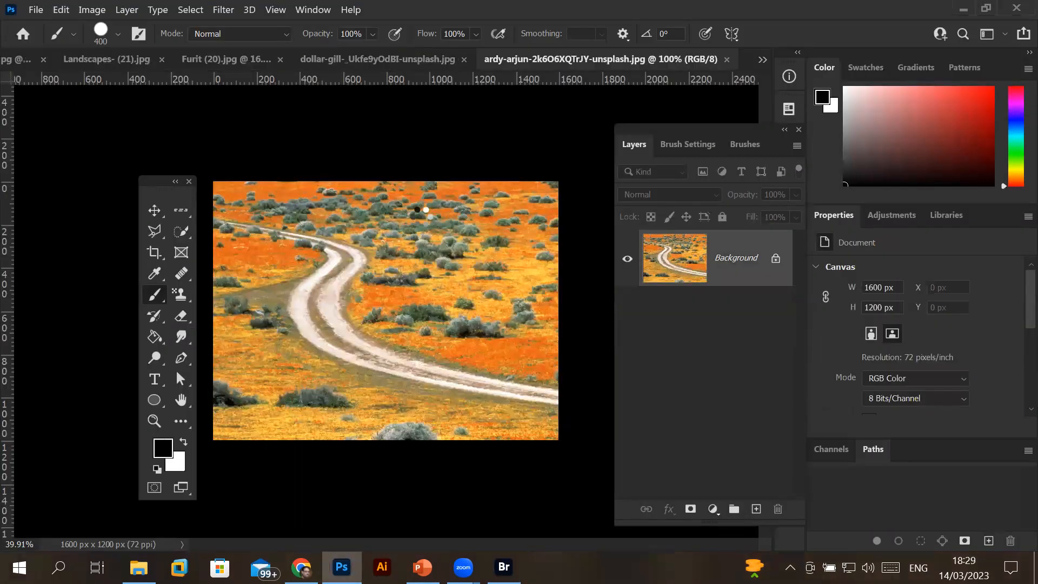
{"action": "left_click", "coordinate": [155, 214]}
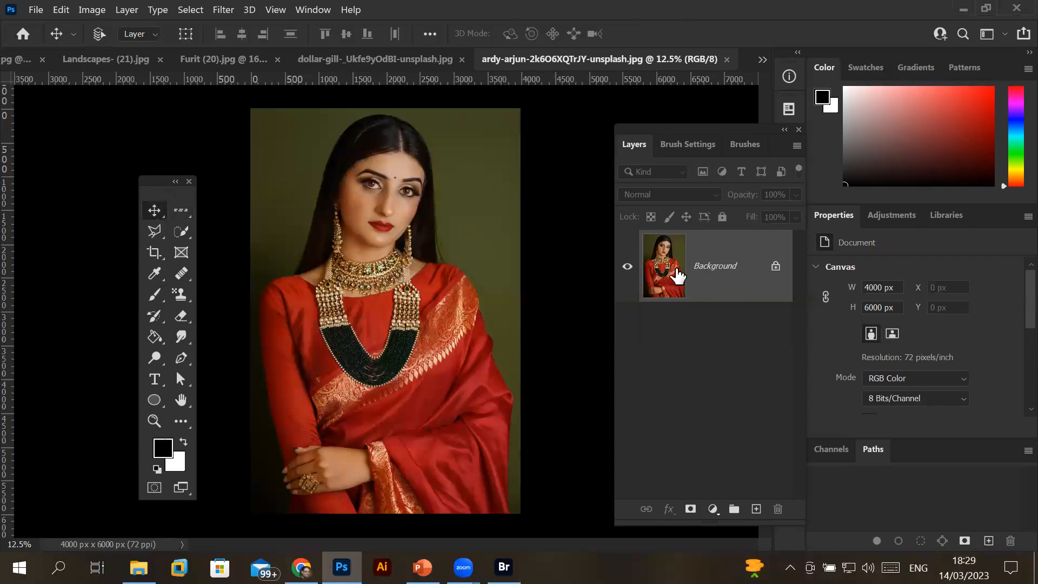
{"action": "left_click_drag", "start_coordinate": [677, 276], "coordinate": [343, 333]}
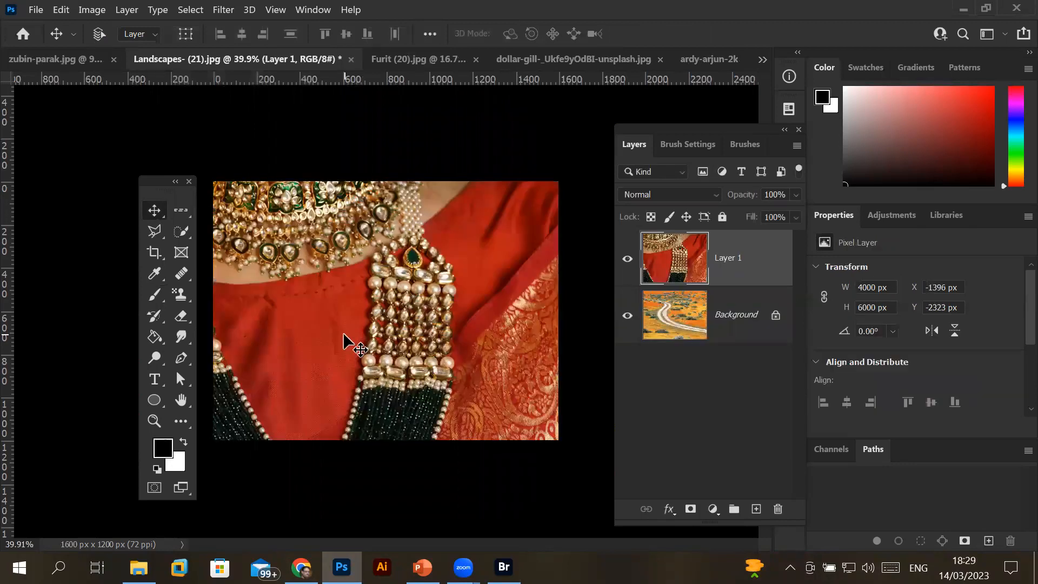
Scale the portrait layer down proportionally to about 21.03% so it sits centred over the lower landscape
{"action": "scroll", "coordinate": [357, 327], "scroll_direction": "down", "scroll_amount": 5}
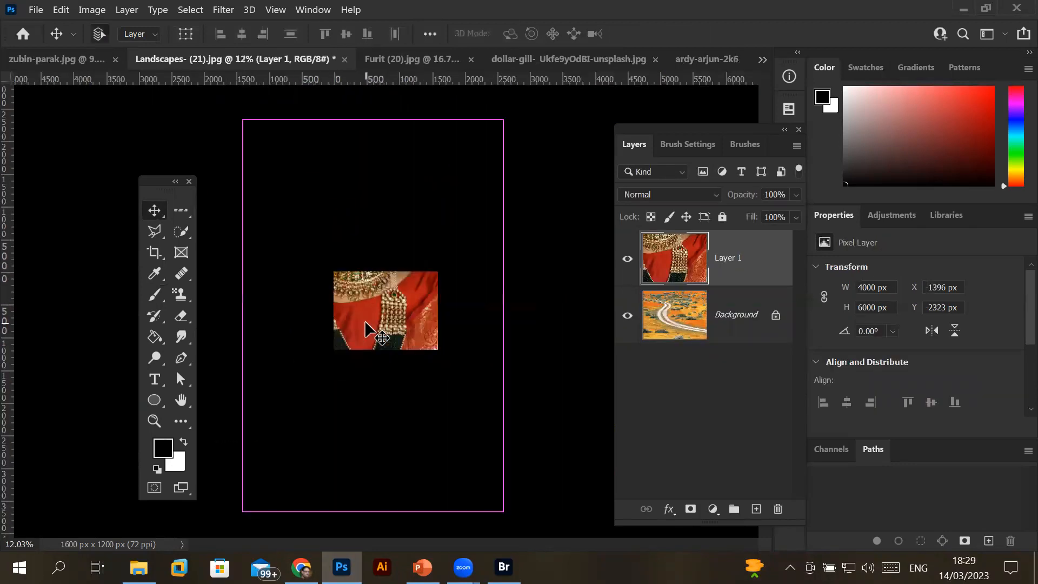
{"action": "key", "text": "ctrl+t"}
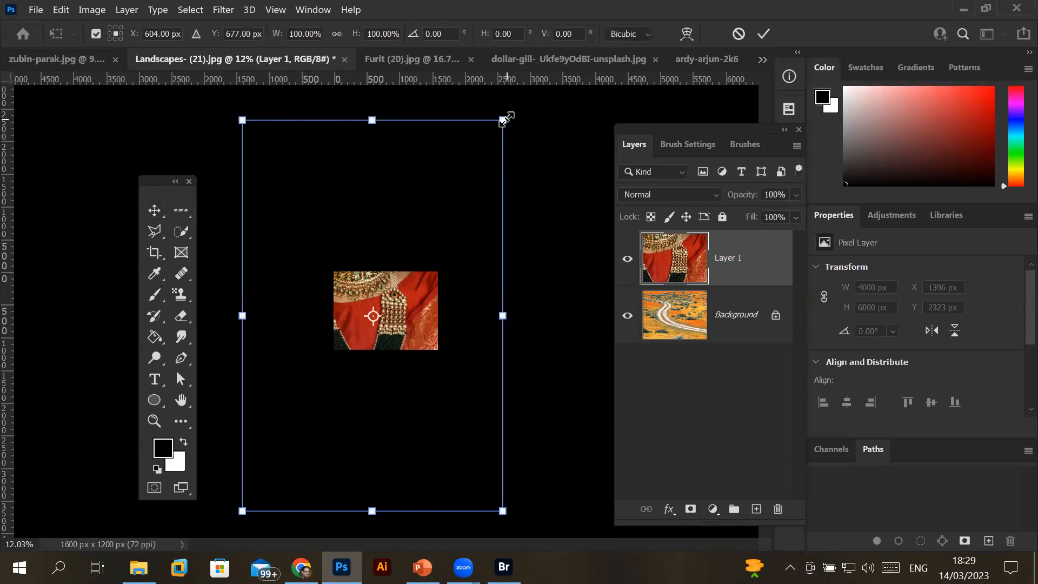
{"action": "left_click_drag", "start_coordinate": [503, 120], "coordinate": [411, 313]}
{"action": "key", "text": "ctrl+plus"}
{"action": "key", "text": "ctrl+plus"}
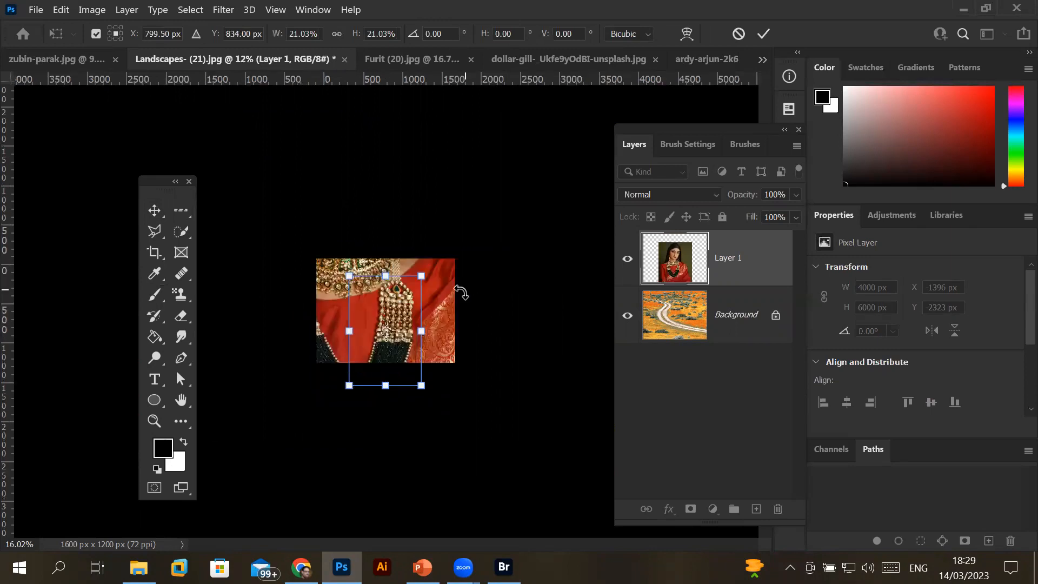
{"action": "key", "text": "ctrl+plus"}
{"action": "key", "text": "ctrl+plus"}
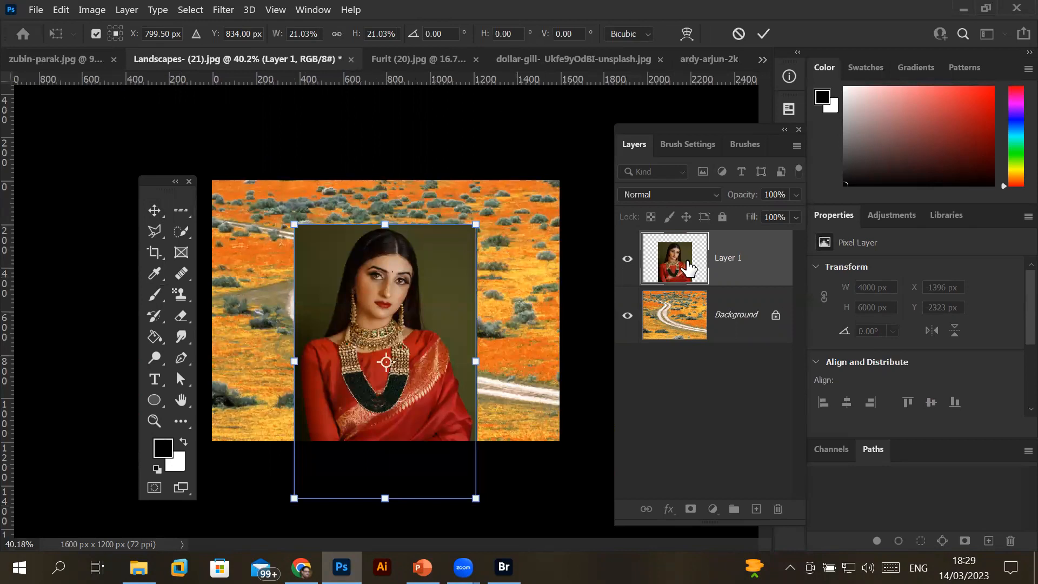
{"action": "key", "text": "Return"}
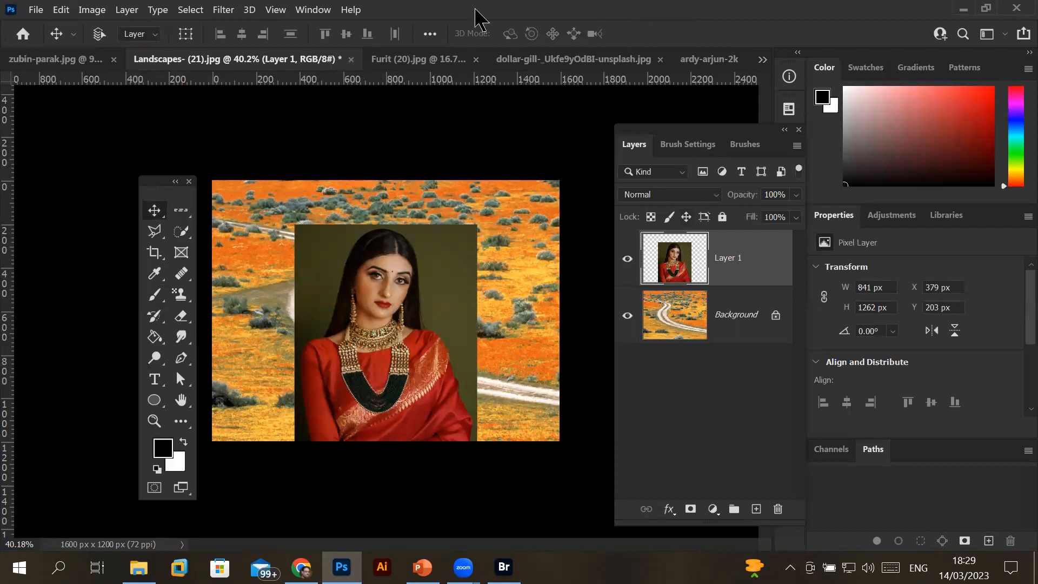
Select the woman on Layer 1 with Select Subject and add a layer mask from that selection
{"action": "left_click", "coordinate": [182, 231]}
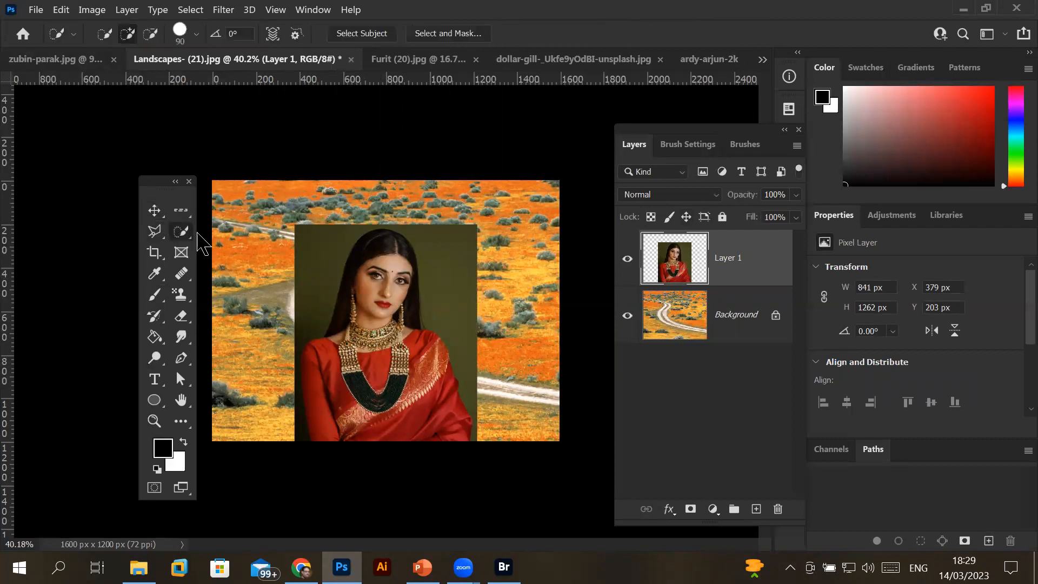
{"action": "left_click", "coordinate": [361, 34]}
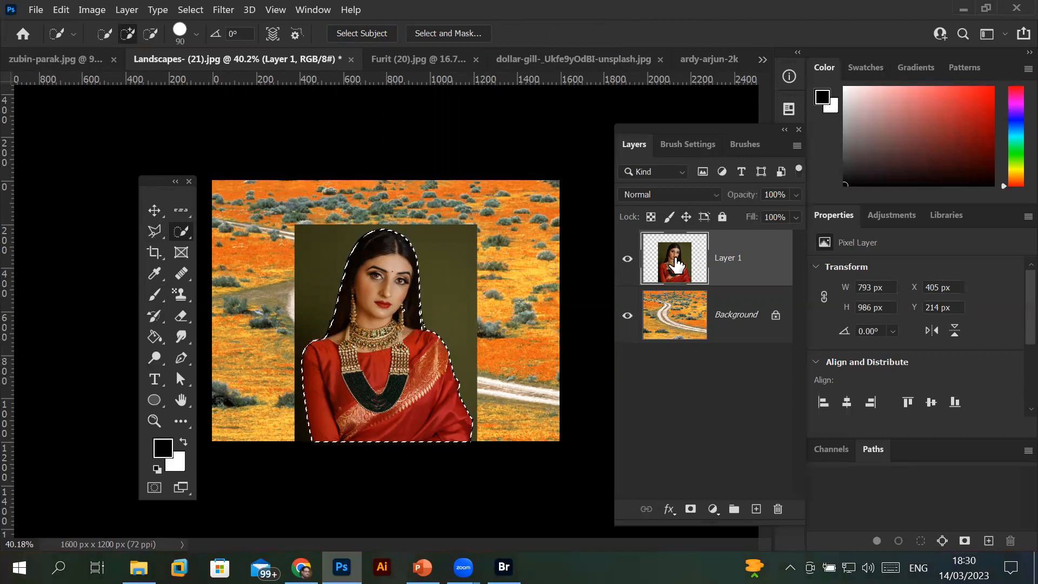
{"action": "left_click", "coordinate": [692, 512]}
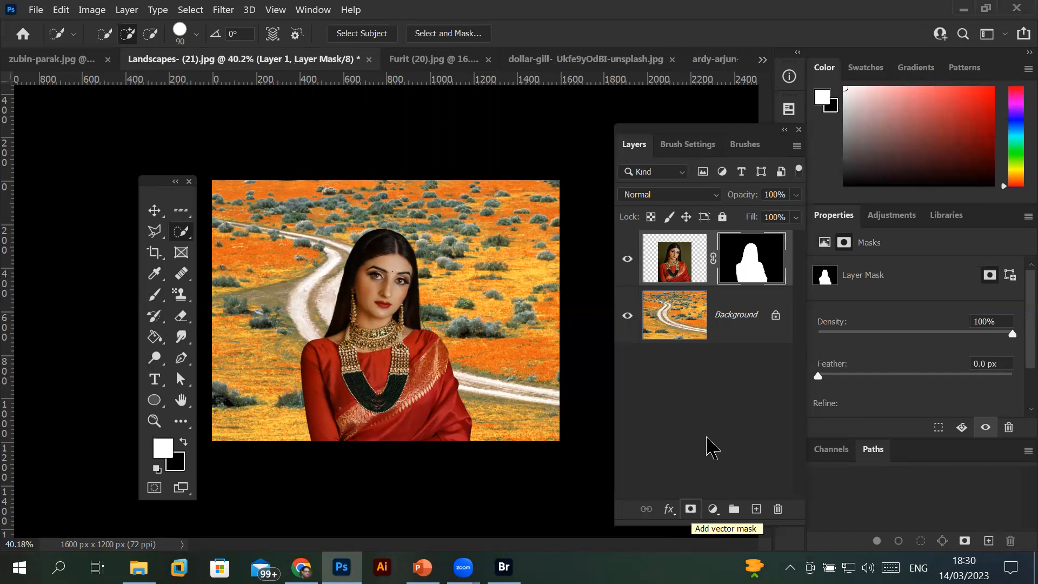
Paint white on the mask with a 20 px brush along the left outer edge of the hair, revealing the green backdrop
{"action": "scroll", "coordinate": [377, 289], "scroll_direction": "up", "scroll_amount": 8}
{"action": "scroll", "coordinate": [274, 246], "scroll_direction": "up", "scroll_amount": 2}
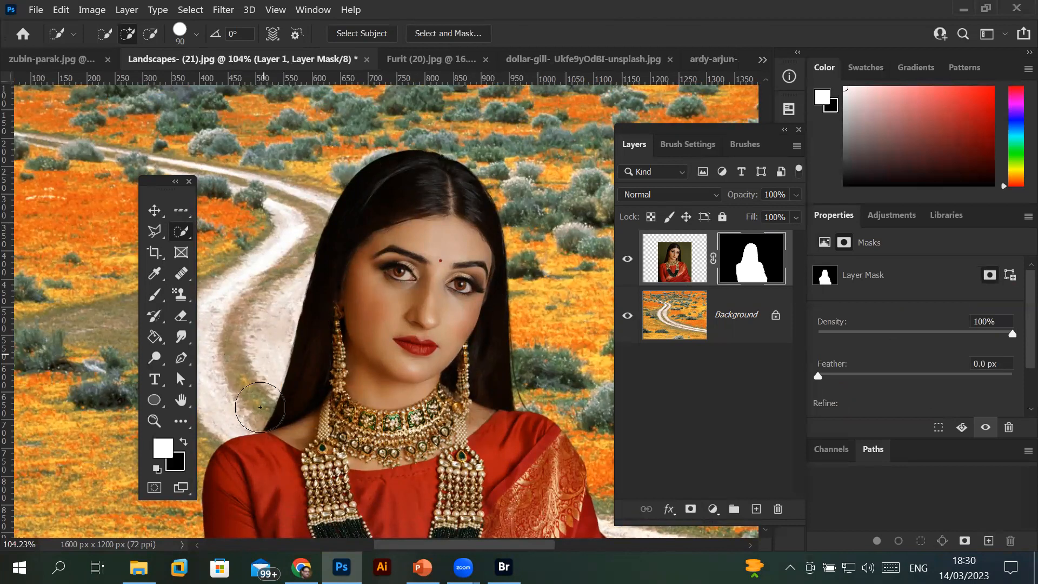
{"action": "left_click", "coordinate": [155, 295]}
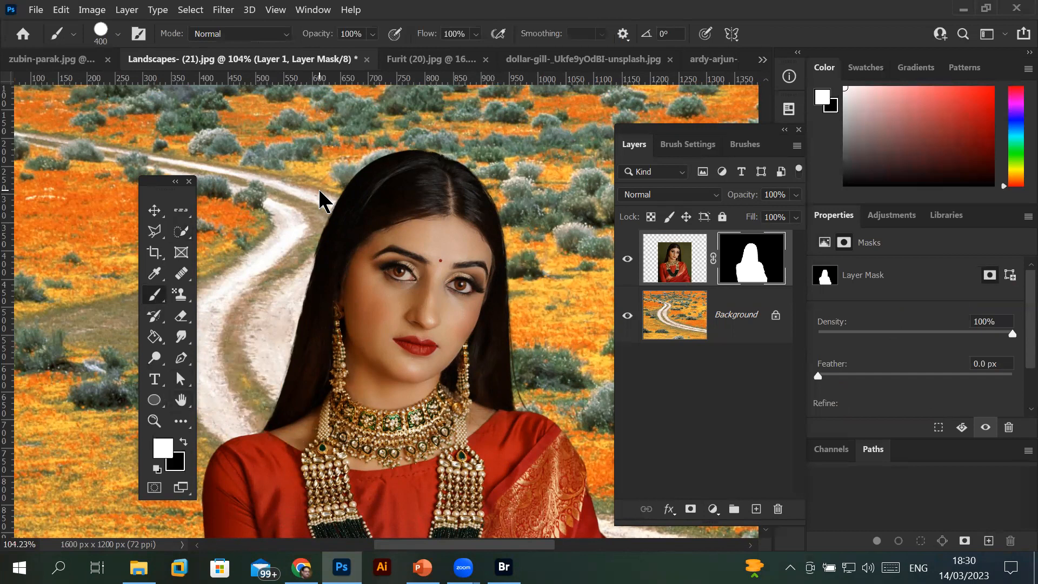
{"action": "key", "text": "bracketleft"}
{"action": "key", "text": "bracketleft"}
{"action": "key", "text": "bracketleft"}
{"action": "key", "text": "bracketleft"}
{"action": "key", "text": "bracketleft"}
{"action": "scroll", "coordinate": [325, 193], "scroll_direction": "up", "scroll_amount": 5}
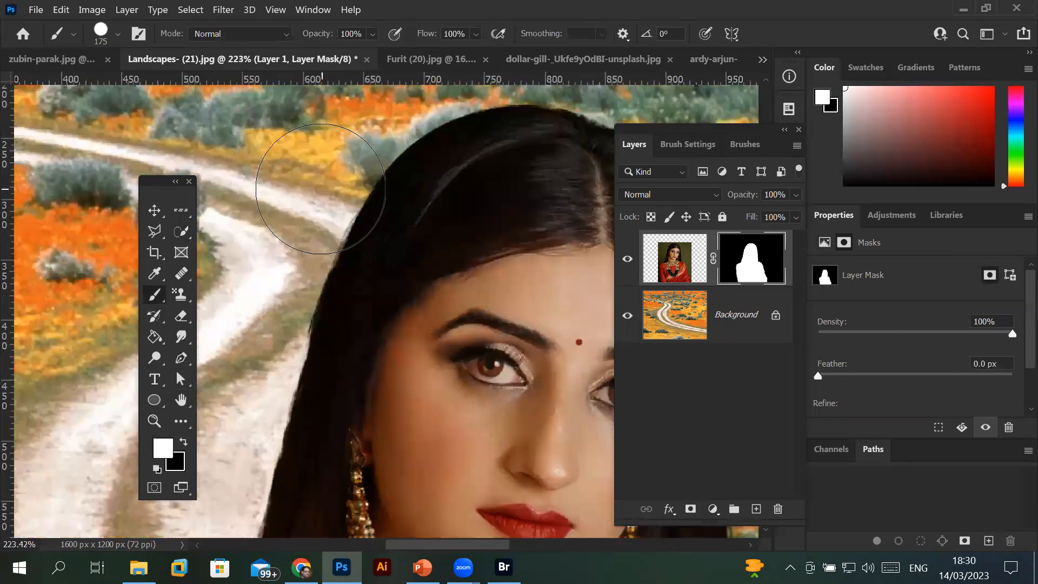
{"action": "key", "text": "bracketleft"}
{"action": "key", "text": "bracketleft"}
{"action": "key", "text": "bracketleft"}
{"action": "key", "text": "bracketleft"}
{"action": "key", "text": "bracketleft"}
{"action": "key", "text": "bracketleft"}
{"action": "key", "text": "bracketleft"}
{"action": "key", "text": "bracketleft"}
{"action": "key", "text": "bracketleft"}
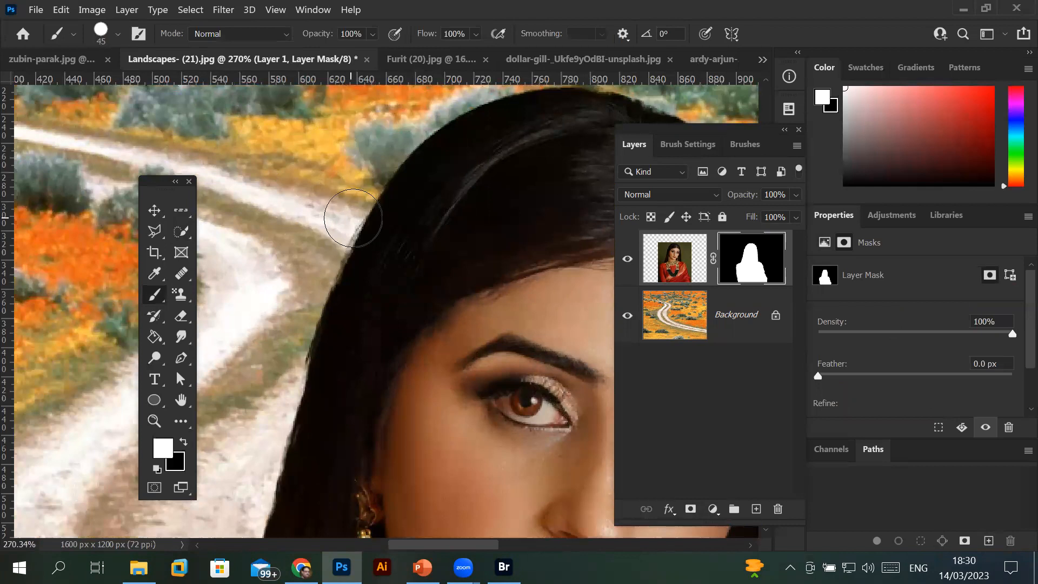
{"action": "key", "text": "bracketleft"}
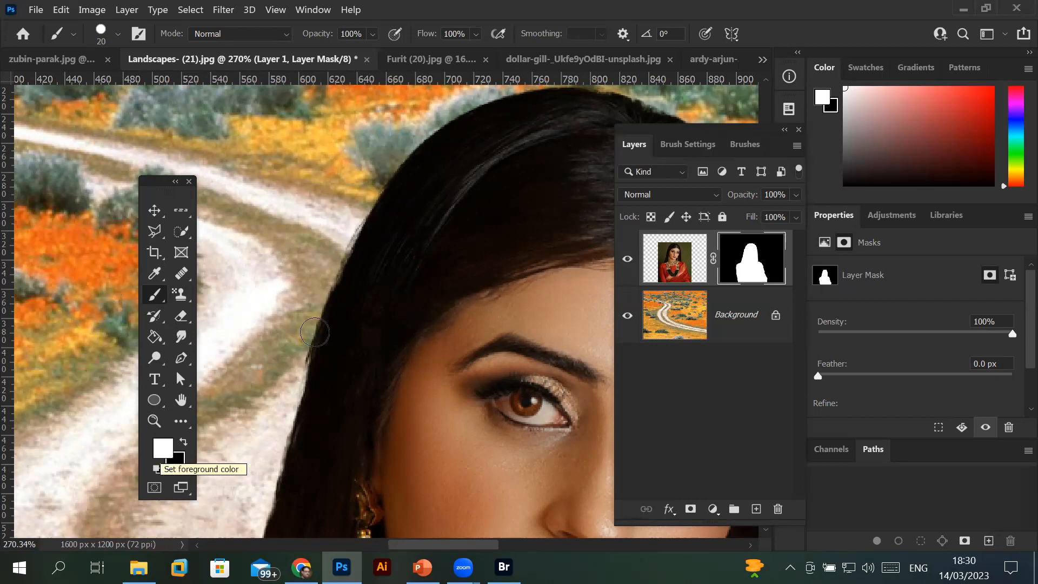
{"action": "mouse_move", "coordinate": [382, 193]}
{"action": "left_mouse_down"}
{"action": "mouse_move", "coordinate": [320, 306]}
{"action": "mouse_move", "coordinate": [258, 493]}
{"action": "left_mouse_up"}
{"action": "mouse_move", "coordinate": [361, 198]}
{"action": "left_mouse_down"}
{"action": "mouse_move", "coordinate": [423, 146]}
{"action": "mouse_move", "coordinate": [529, 98]}
{"action": "left_mouse_up"}
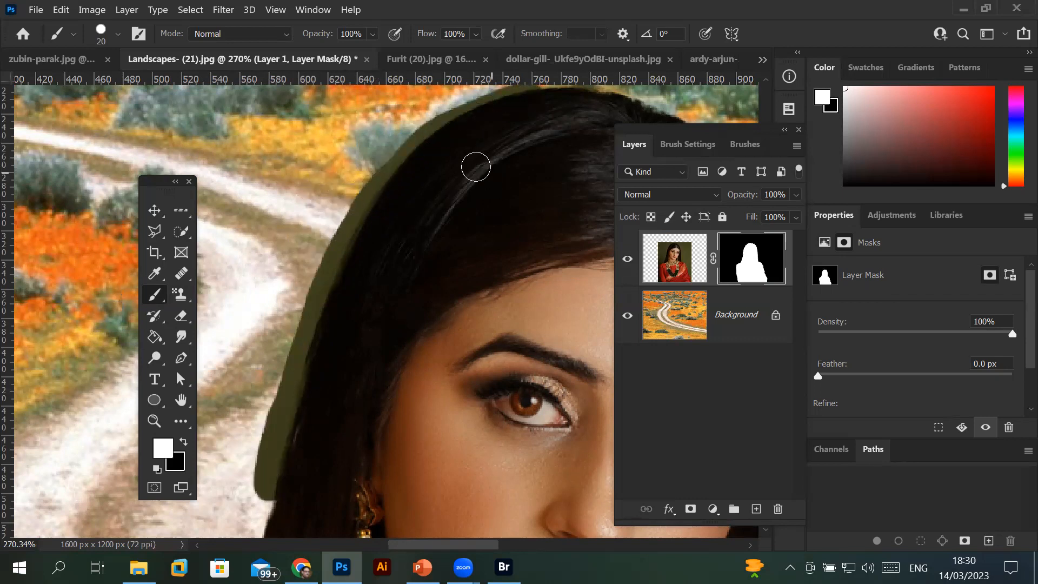
Switch to black and paint on the mask along the hair's left edge to hide the green backdrop fringe again
{"action": "scroll", "coordinate": [475, 167], "scroll_direction": "down", "scroll_amount": 3}
{"action": "scroll", "coordinate": [475, 167], "scroll_direction": "down", "scroll_amount": 2}
{"action": "mouse_move", "coordinate": [389, 299]}
{"action": "left_mouse_down"}
{"action": "mouse_move", "coordinate": [363, 402]}
{"action": "mouse_move", "coordinate": [401, 280]}
{"action": "mouse_move", "coordinate": [366, 383]}
{"action": "left_mouse_up"}
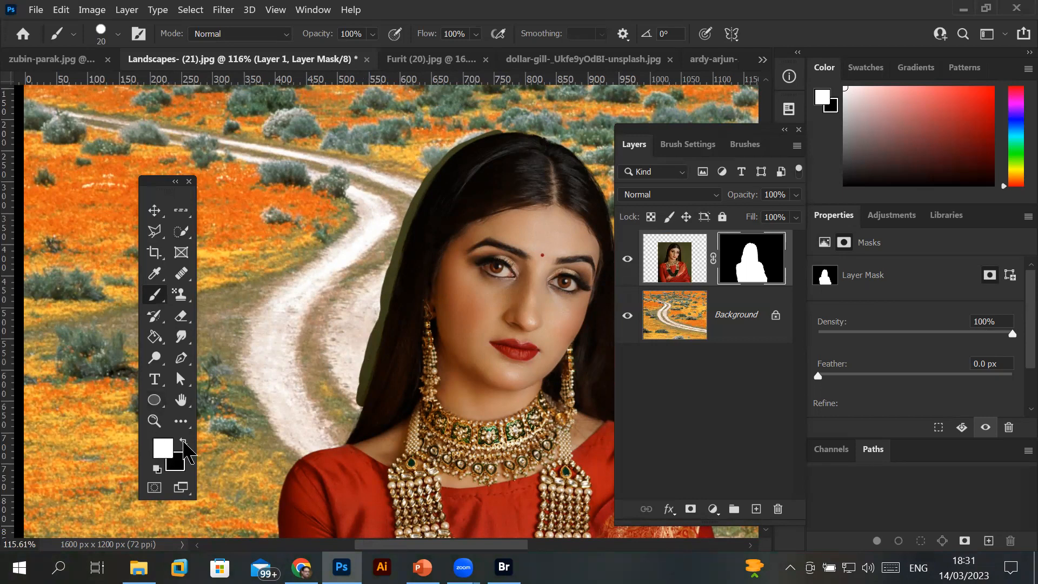
{"action": "left_click", "coordinate": [184, 443]}
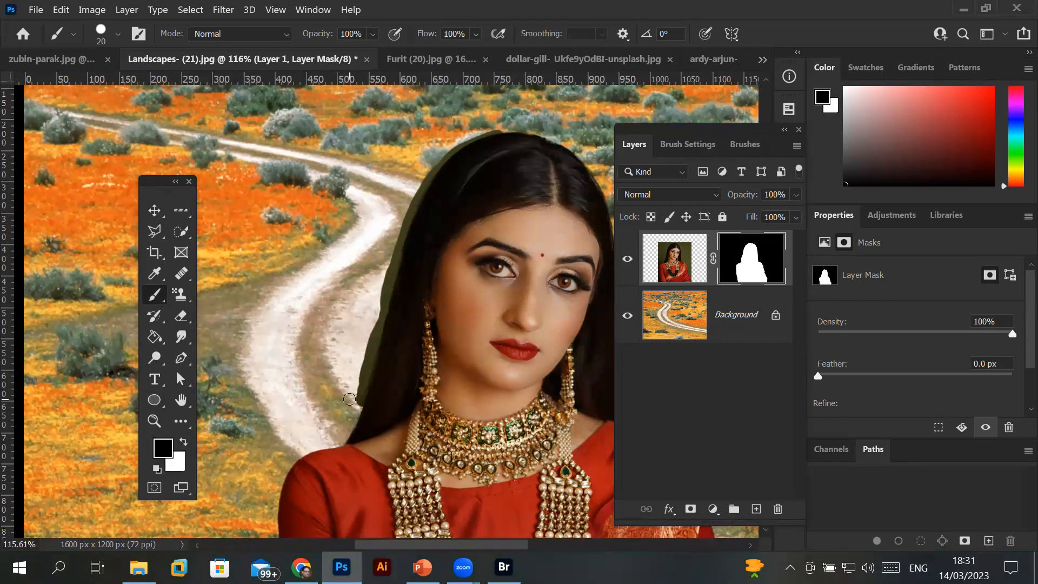
{"action": "left_click_drag", "start_coordinate": [360, 401], "coordinate": [378, 320]}
{"action": "mouse_move", "coordinate": [365, 373]}
{"action": "left_mouse_down"}
{"action": "mouse_move", "coordinate": [358, 385]}
{"action": "mouse_move", "coordinate": [384, 254]}
{"action": "left_mouse_up"}
{"action": "left_click_drag", "start_coordinate": [397, 204], "coordinate": [379, 331]}
{"action": "left_click_drag", "start_coordinate": [416, 175], "coordinate": [409, 218]}
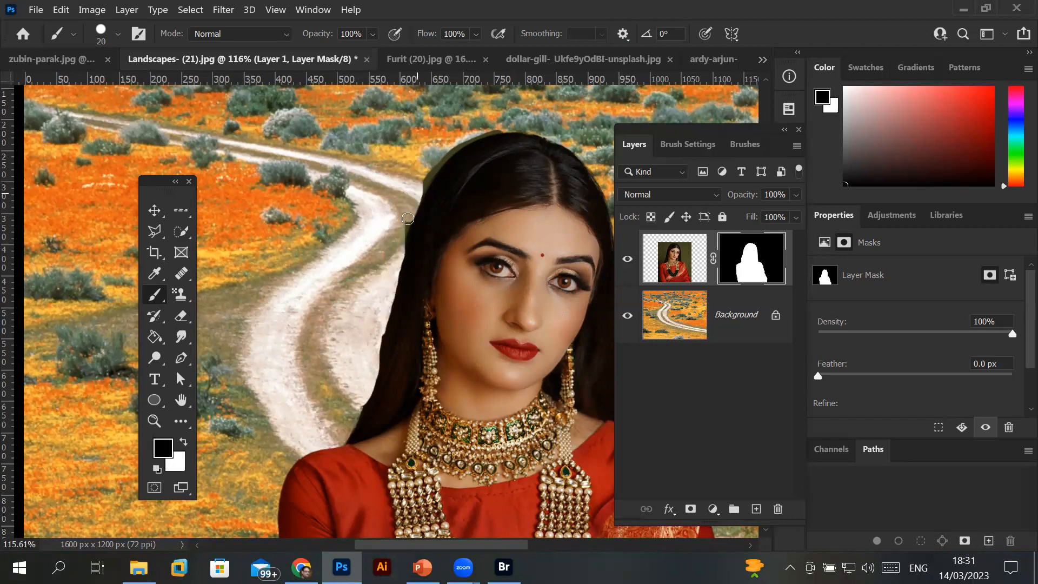
{"action": "mouse_move", "coordinate": [480, 126]}
{"action": "left_mouse_down"}
{"action": "mouse_move", "coordinate": [411, 222]}
{"action": "mouse_move", "coordinate": [436, 154]}
{"action": "mouse_move", "coordinate": [405, 231]}
{"action": "left_mouse_up"}
{"action": "left_click_drag", "start_coordinate": [444, 152], "coordinate": [407, 227]}
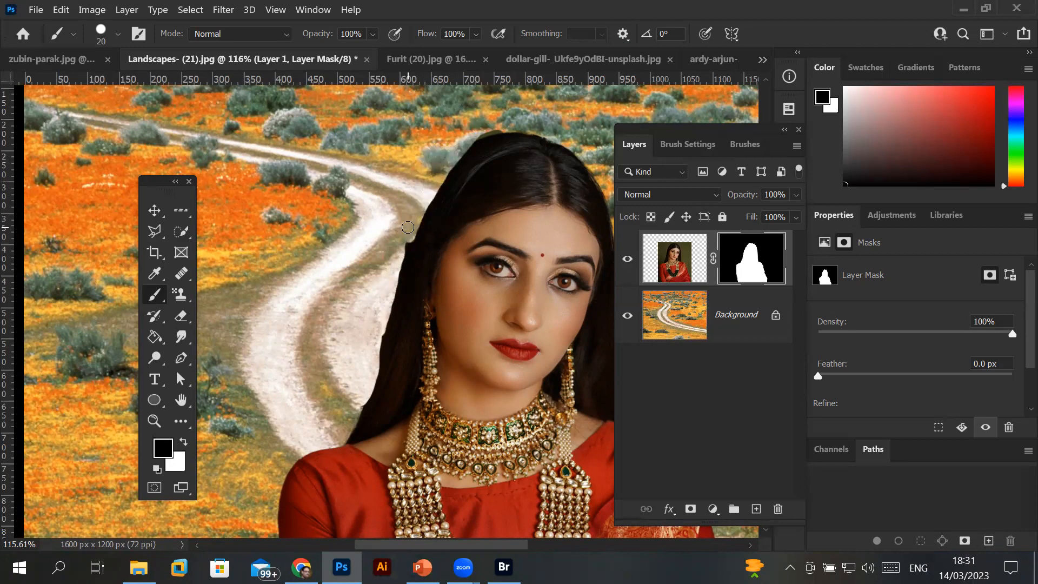
Undo the brush strokes and Layer 1's mask, back to the active subject selection, with the layer's image targeted
{"action": "key", "text": "ctrl+z"}
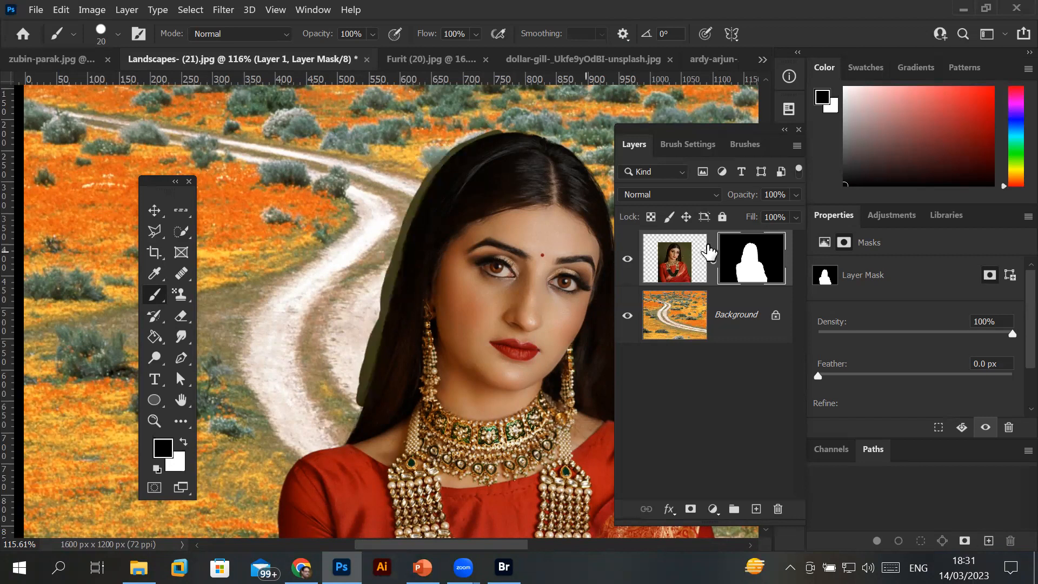
{"action": "left_click", "coordinate": [674, 266]}
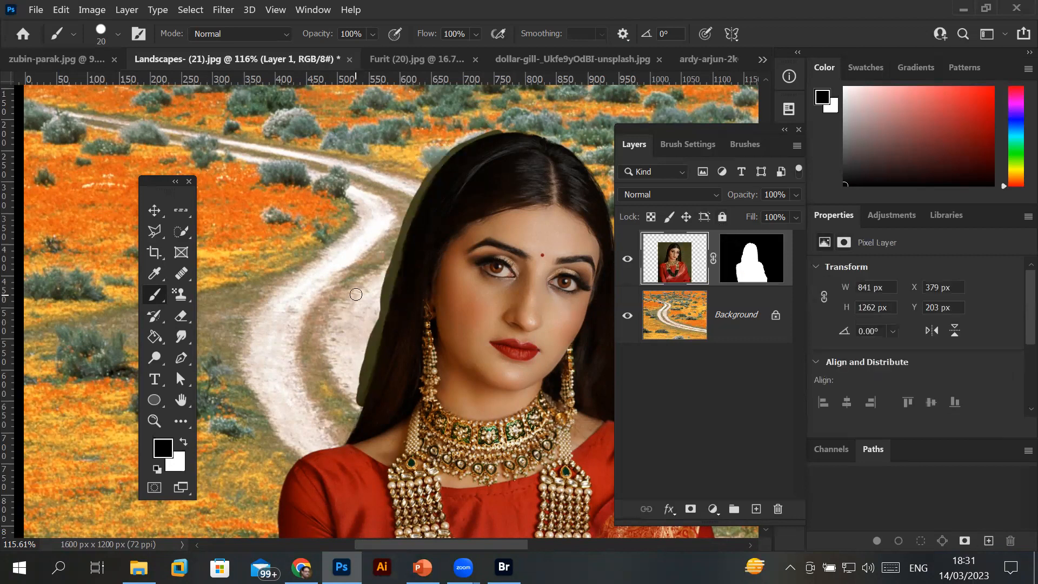
{"action": "key", "text": "ctrl+z"}
{"action": "key", "text": "ctrl+z"}
{"action": "key", "text": "ctrl+z"}
{"action": "key", "text": "ctrl+z"}
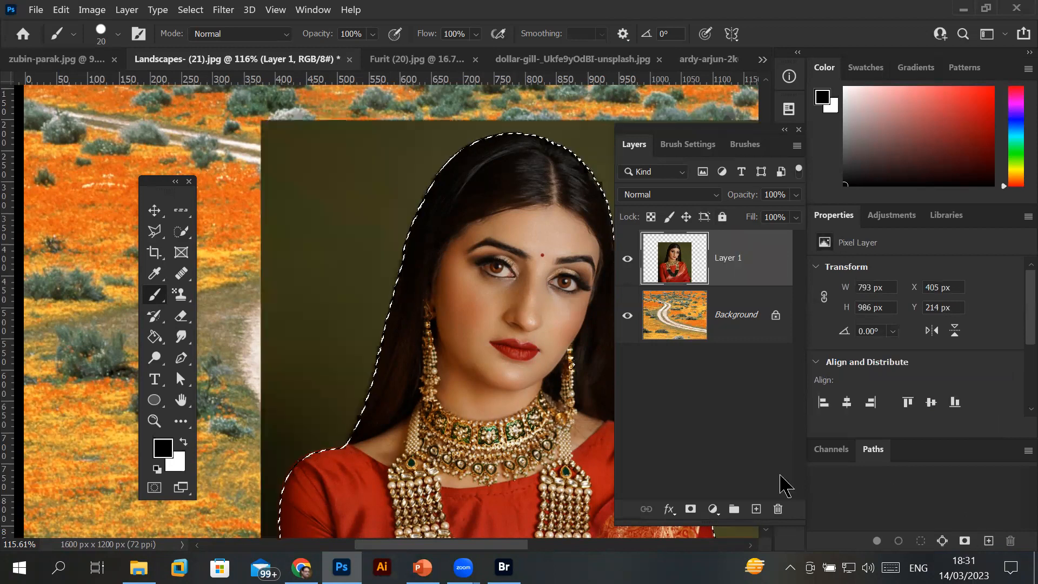
Add a layer mask to Layer 1 from the active selection of the woman
{"action": "left_click", "coordinate": [691, 511]}
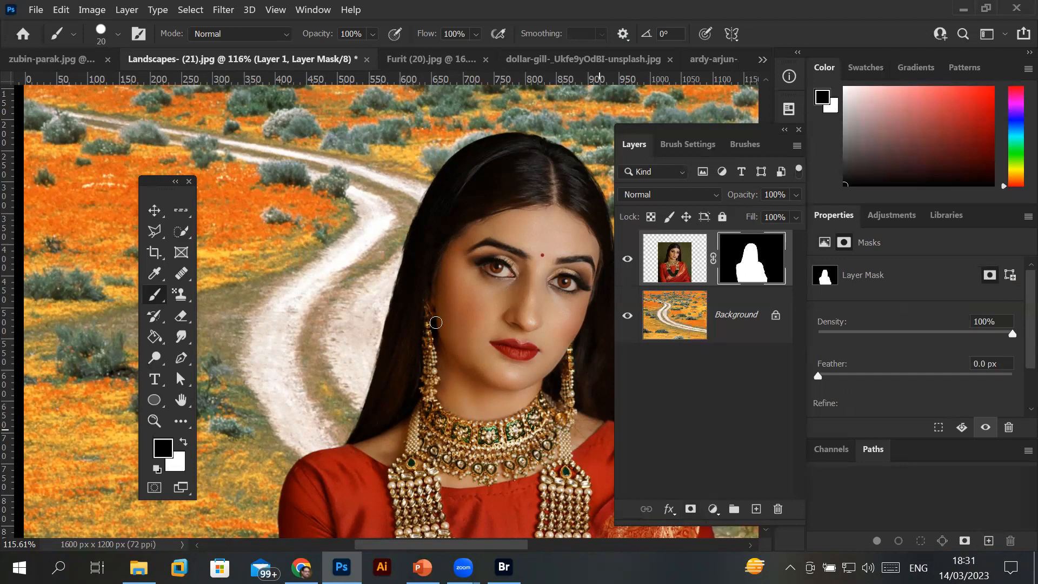
{"action": "scroll", "coordinate": [431, 307], "scroll_direction": "down", "scroll_amount": 5}
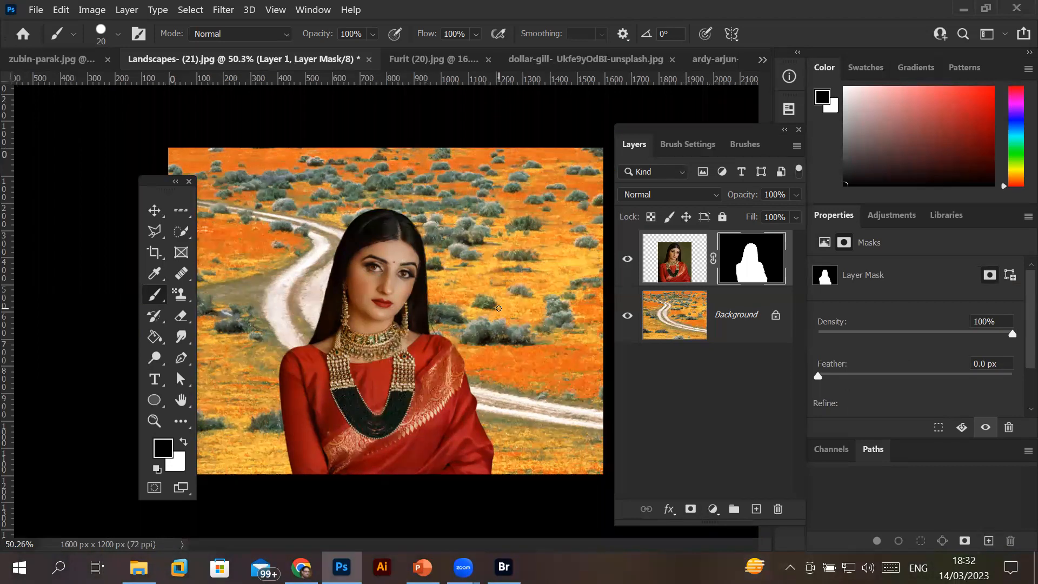
Switch to Bridge, browse to the HomePOOL folder under Images and open Home Pool- (5).jpg in Photoshop
{"action": "left_click", "coordinate": [37, 10]}
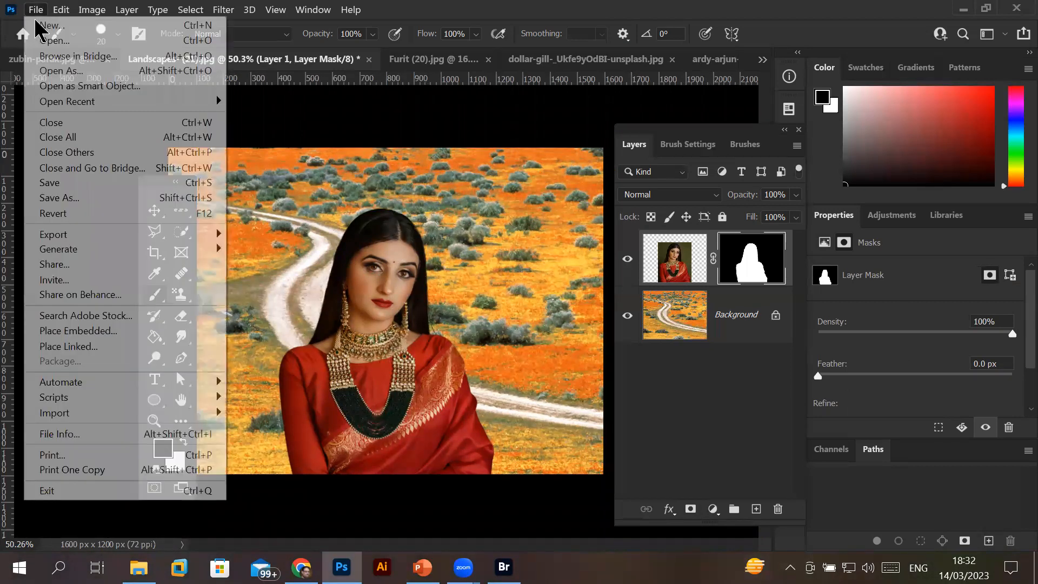
{"action": "left_click", "coordinate": [89, 56]}
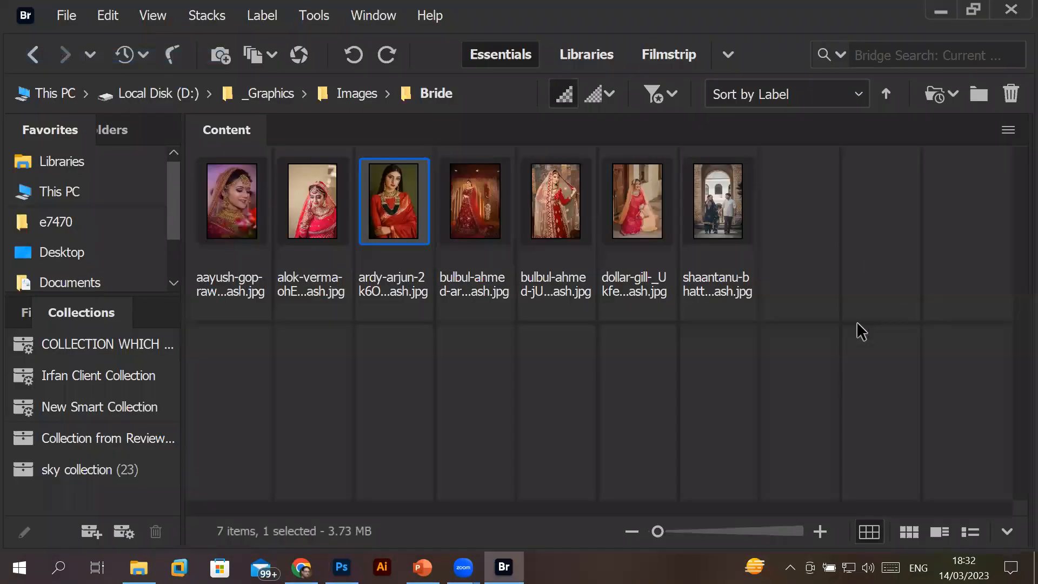
{"action": "left_click", "coordinate": [356, 97]}
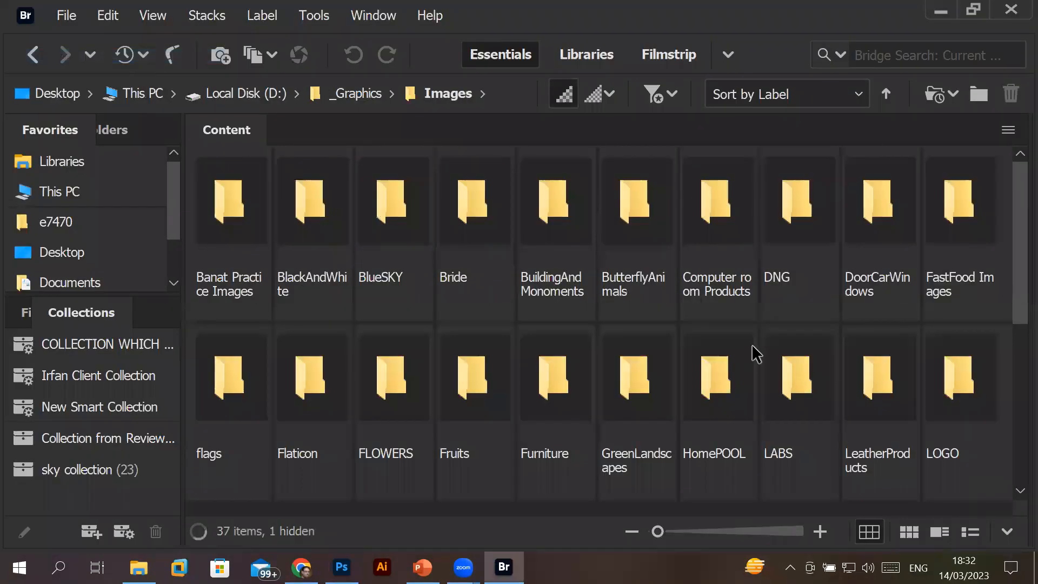
{"action": "left_click", "coordinate": [723, 403]}
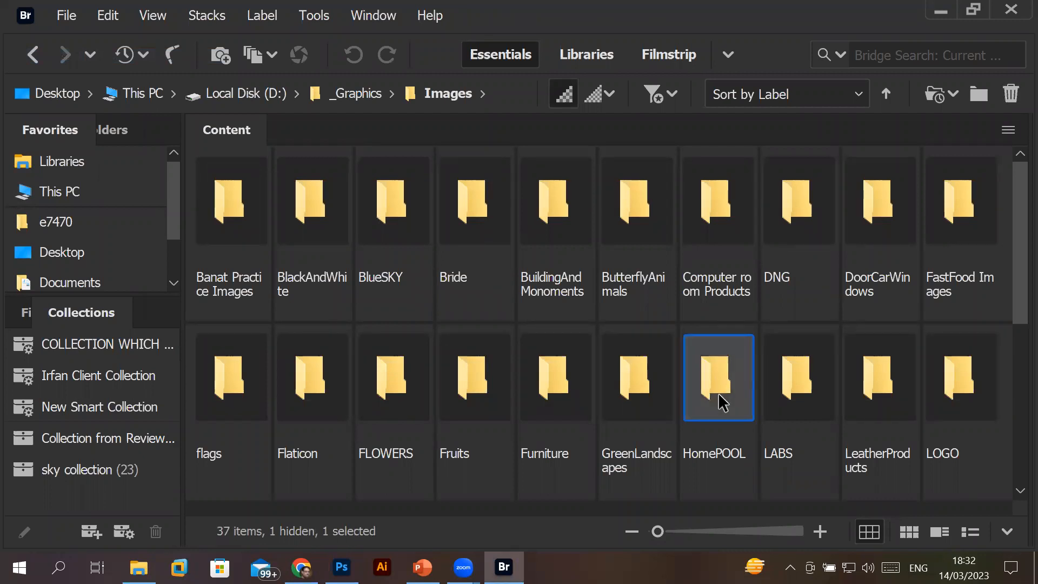
{"action": "double_click", "coordinate": [723, 403]}
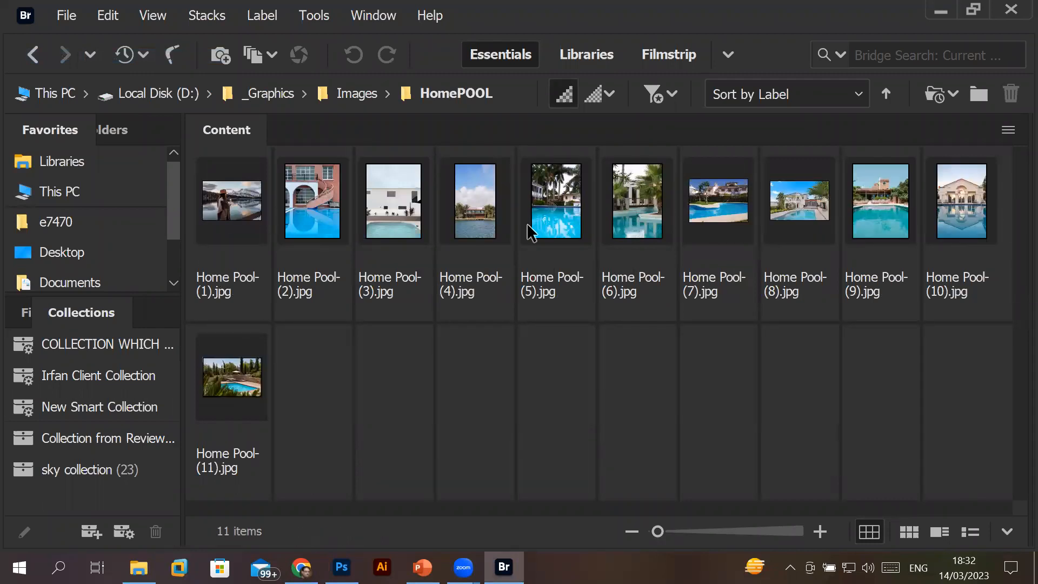
{"action": "double_click", "coordinate": [551, 206]}
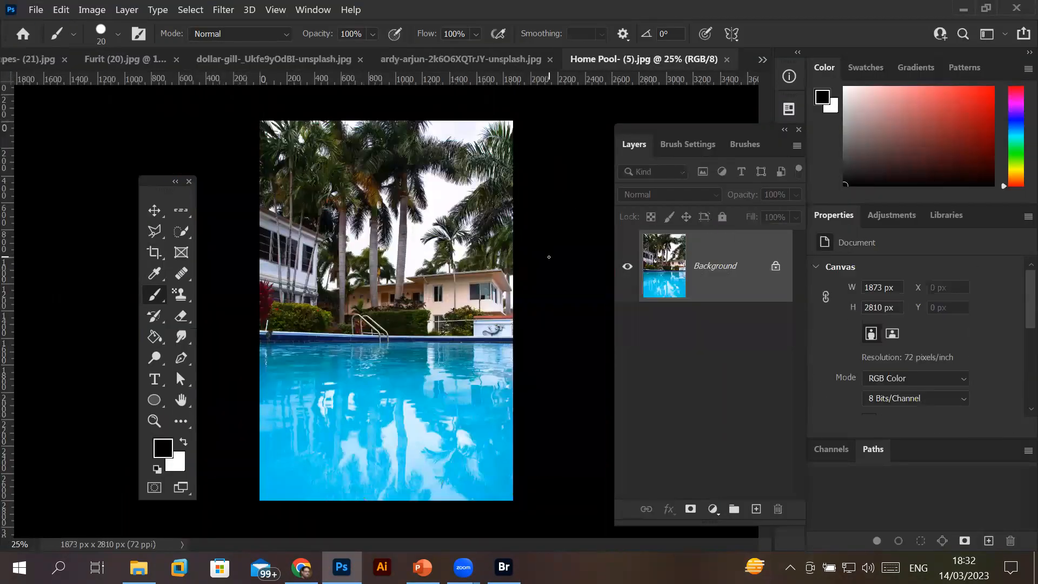
Unlock the pool photo's Background layer and add an empty white layer mask to it
{"action": "left_click", "coordinate": [776, 267]}
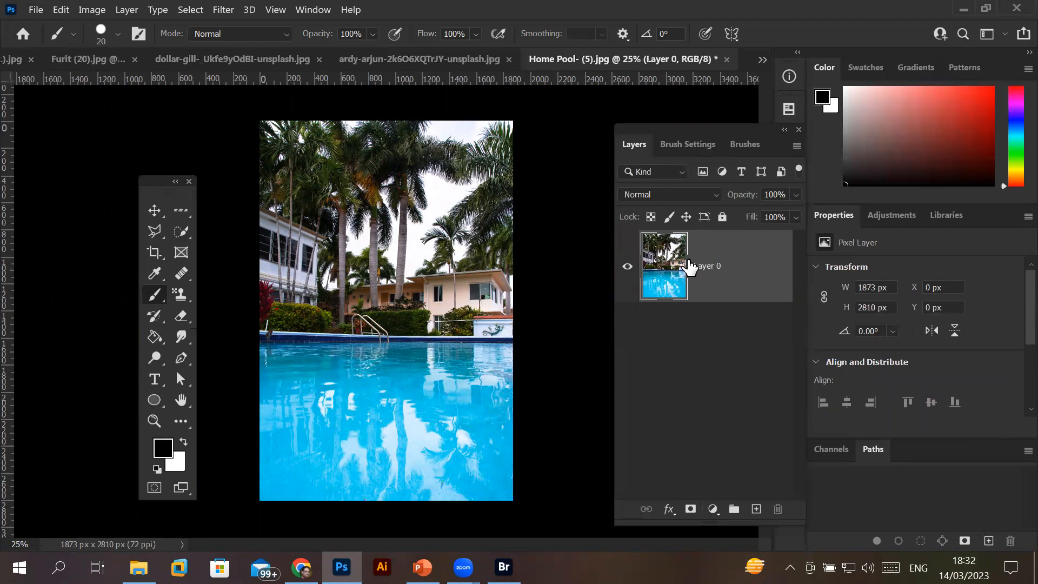
{"action": "left_click", "coordinate": [690, 510]}
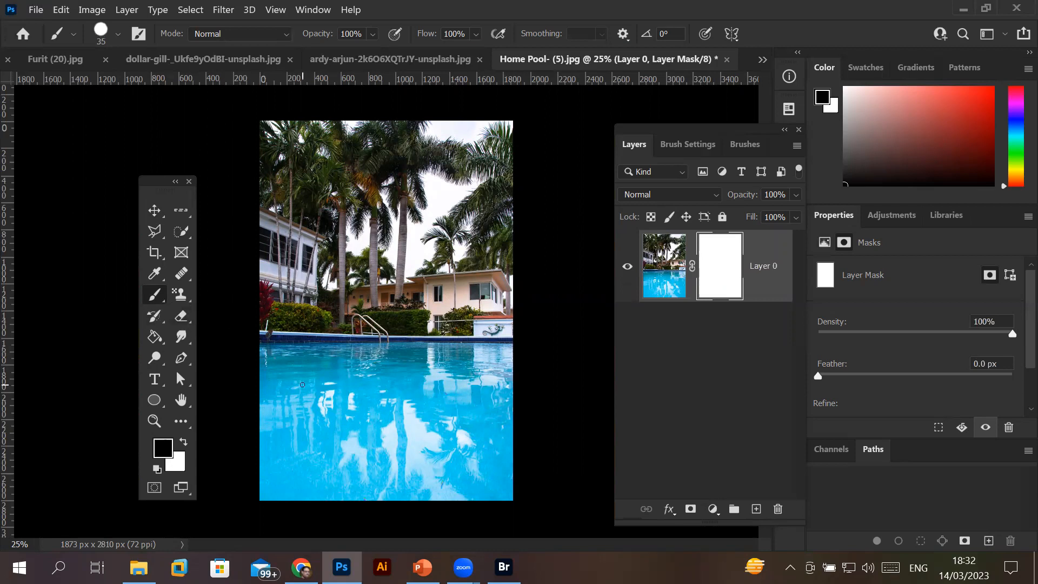
Enlarge the brush to 250 px, paint a black test stroke on the mask along the pool's far edge, and undo it
{"action": "key", "text": "bracketright"}
{"action": "key", "text": "bracketright"}
{"action": "key", "text": "bracketright"}
{"action": "key", "text": "bracketright"}
{"action": "key", "text": "bracketright"}
{"action": "left_click_drag", "start_coordinate": [255, 353], "coordinate": [367, 359]}
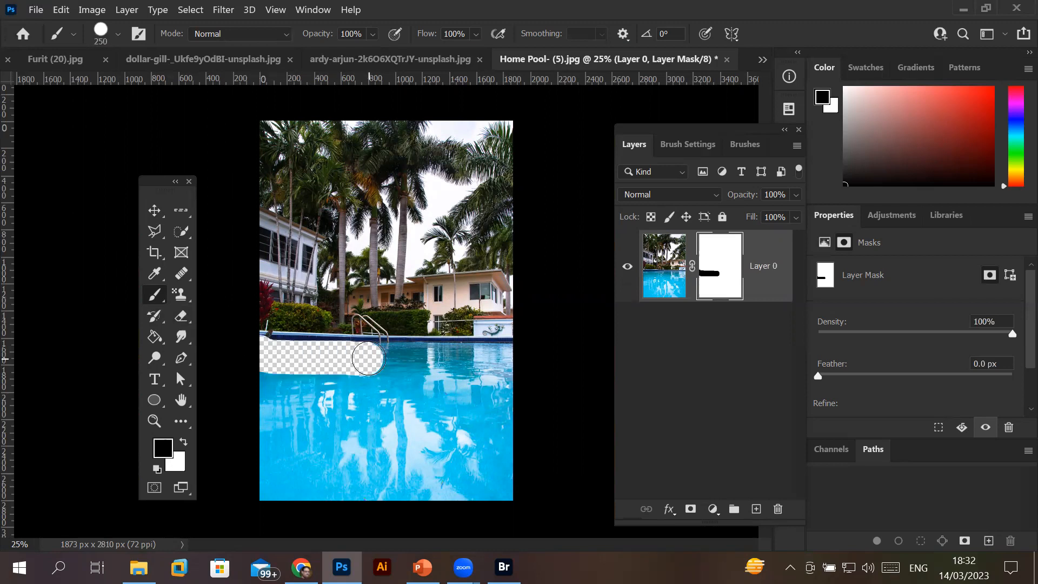
{"action": "key", "text": "ctrl+z"}
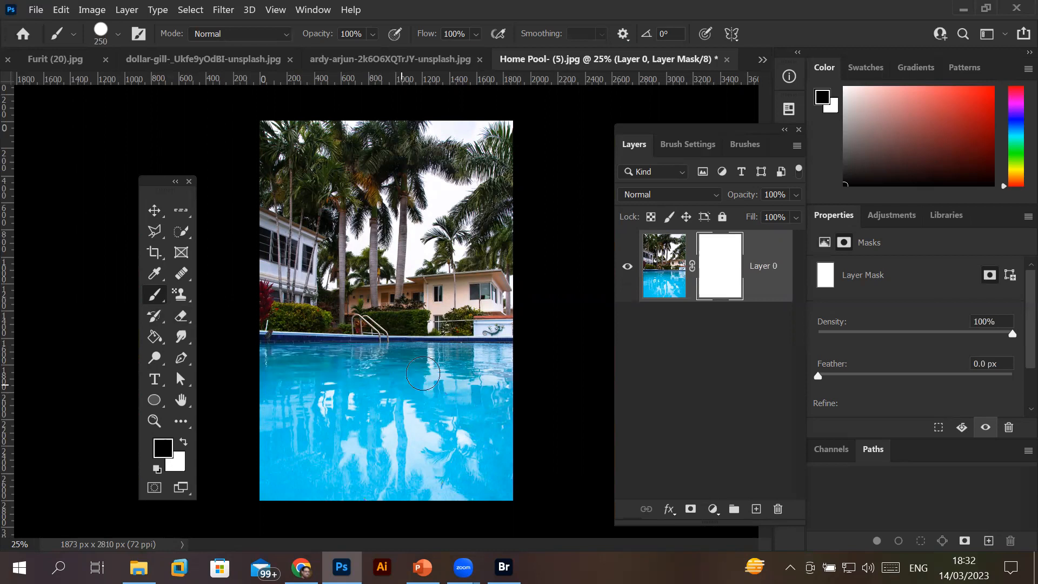
Create a new empty layer and place it beneath the pool photo layer
{"action": "left_click", "coordinate": [653, 289]}
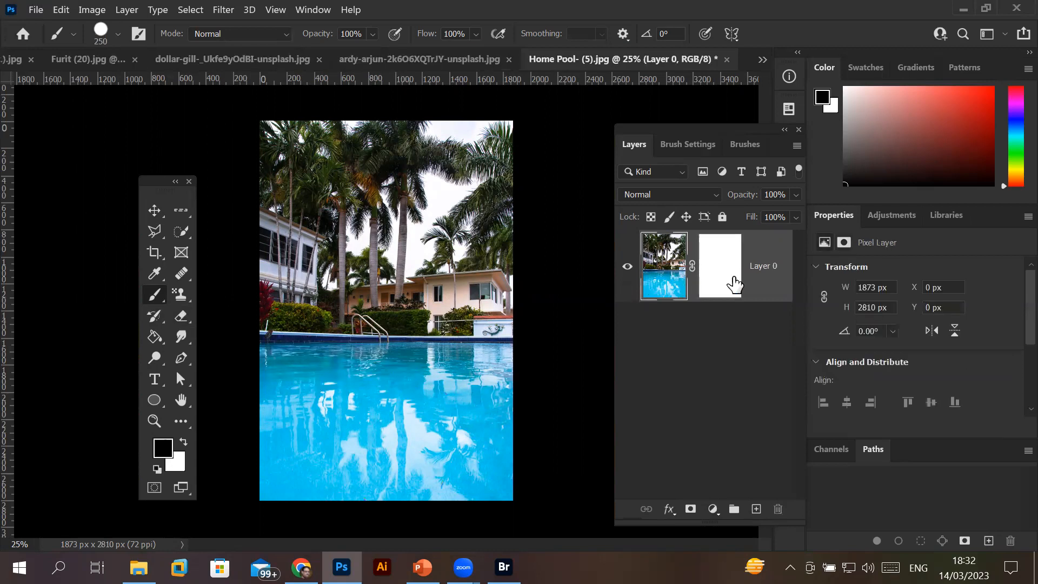
{"action": "left_click", "coordinate": [756, 508]}
{"action": "left_click_drag", "start_coordinate": [681, 282], "coordinate": [691, 379]}
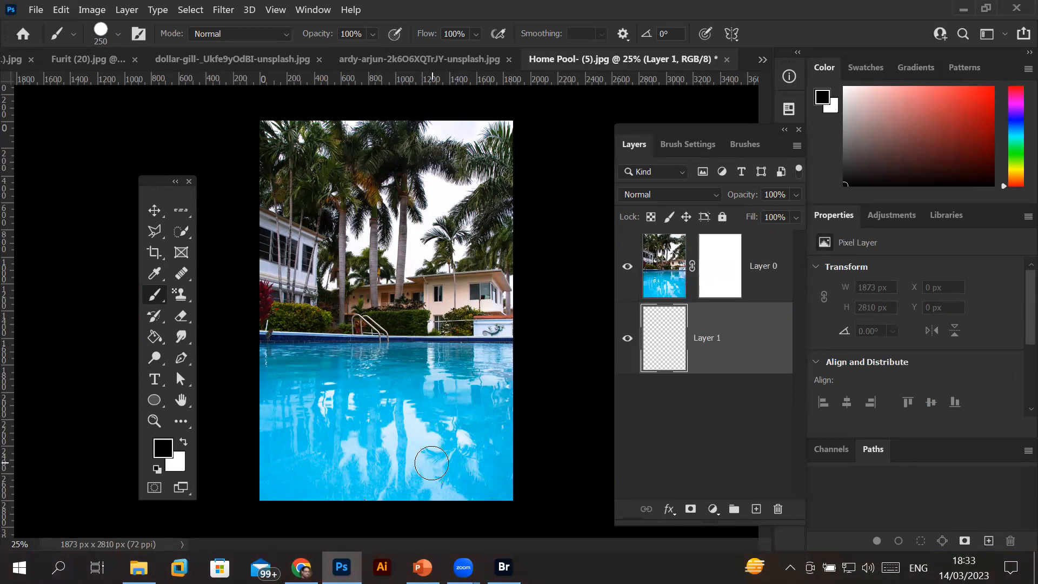
Set the foreground colour to red e32121 and fill Layer 1 with it
{"action": "left_click", "coordinate": [163, 448]}
{"action": "left_click", "coordinate": [784, 222]}
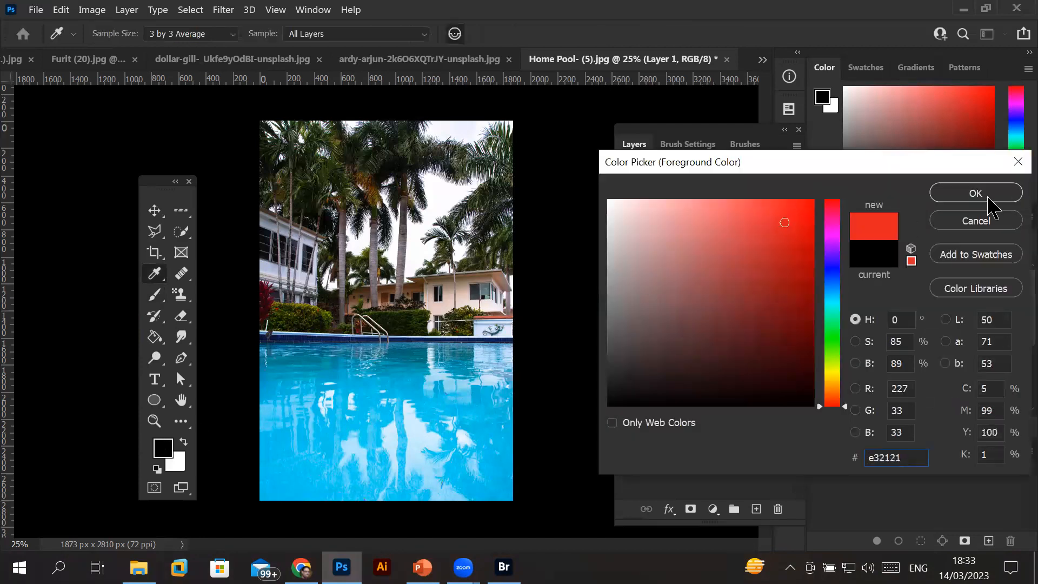
{"action": "key", "text": "Return"}
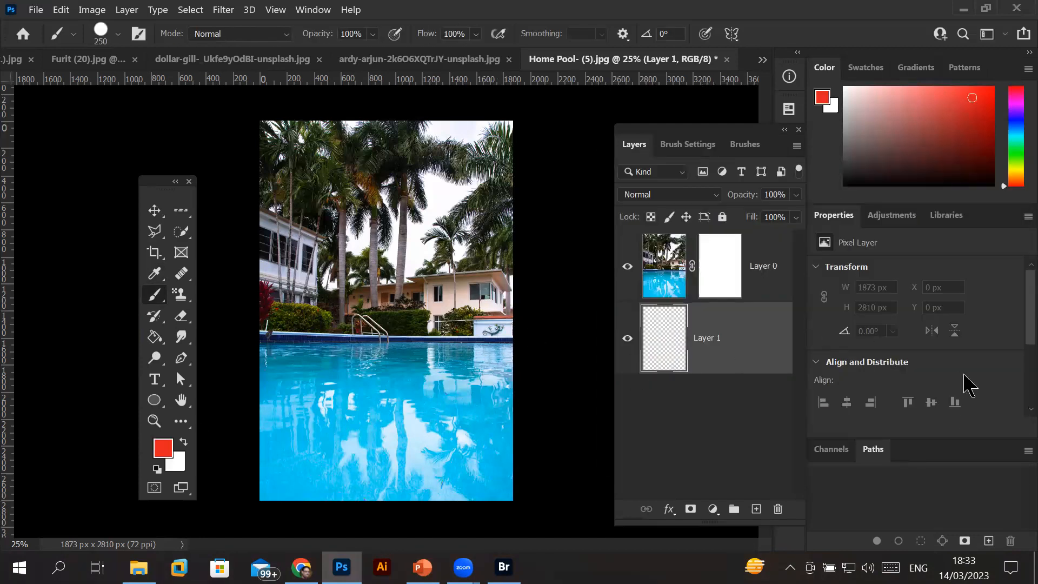
{"action": "key", "text": "alt+BackSpace"}
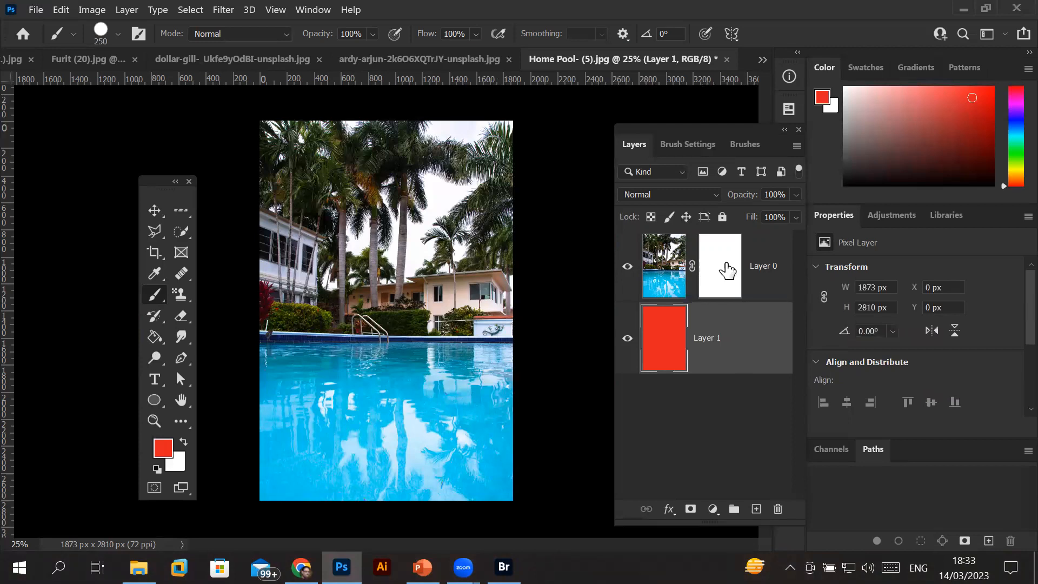
Reset the colours to default and paint black on Layer 0's mask over the whole pool to reveal the red layer
{"action": "key", "text": "d"}
{"action": "left_click", "coordinate": [728, 270]}
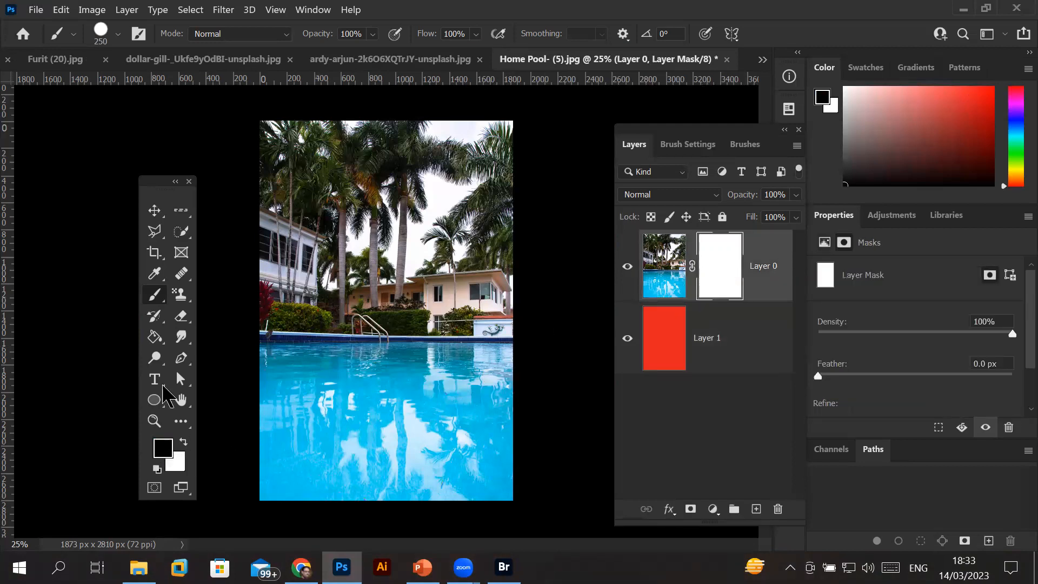
{"action": "left_click", "coordinate": [163, 450]}
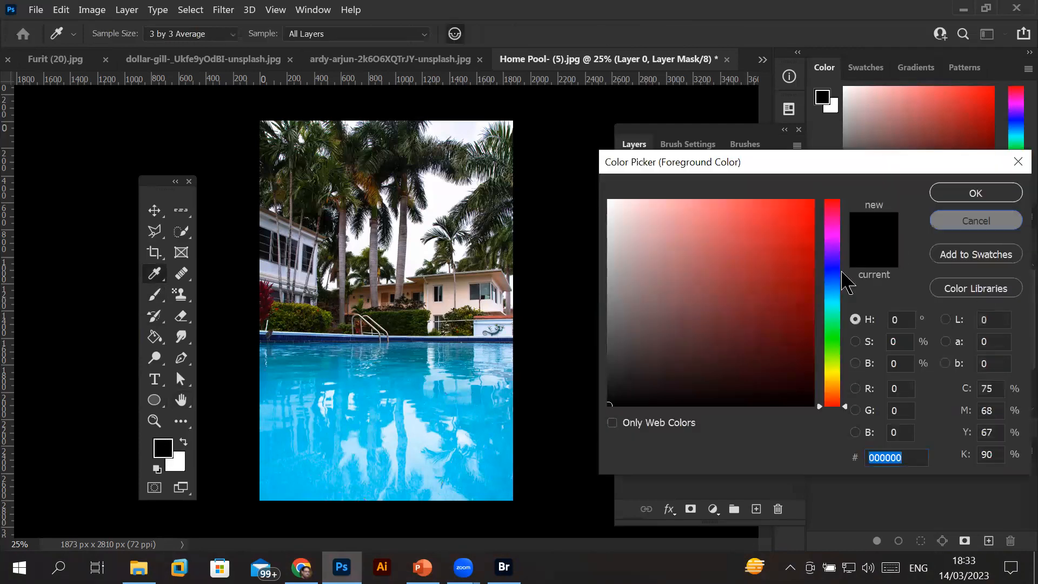
{"action": "key", "text": "Escape"}
{"action": "mouse_move", "coordinate": [496, 366]}
{"action": "left_mouse_down"}
{"action": "mouse_move", "coordinate": [249, 356]}
{"action": "mouse_move", "coordinate": [482, 348]}
{"action": "mouse_move", "coordinate": [545, 358]}
{"action": "mouse_move", "coordinate": [214, 348]}
{"action": "mouse_move", "coordinate": [504, 353]}
{"action": "mouse_move", "coordinate": [521, 367]}
{"action": "mouse_move", "coordinate": [178, 374]}
{"action": "mouse_move", "coordinate": [571, 382]}
{"action": "mouse_move", "coordinate": [291, 398]}
{"action": "mouse_move", "coordinate": [220, 388]}
{"action": "mouse_move", "coordinate": [382, 418]}
{"action": "mouse_move", "coordinate": [514, 420]}
{"action": "mouse_move", "coordinate": [567, 407]}
{"action": "mouse_move", "coordinate": [296, 437]}
{"action": "mouse_move", "coordinate": [225, 416]}
{"action": "mouse_move", "coordinate": [358, 439]}
{"action": "mouse_move", "coordinate": [525, 438]}
{"action": "mouse_move", "coordinate": [254, 464]}
{"action": "mouse_move", "coordinate": [270, 450]}
{"action": "mouse_move", "coordinate": [546, 462]}
{"action": "mouse_move", "coordinate": [518, 493]}
{"action": "mouse_move", "coordinate": [198, 478]}
{"action": "mouse_move", "coordinate": [260, 492]}
{"action": "mouse_move", "coordinate": [455, 491]}
{"action": "mouse_move", "coordinate": [527, 467]}
{"action": "left_mouse_up"}
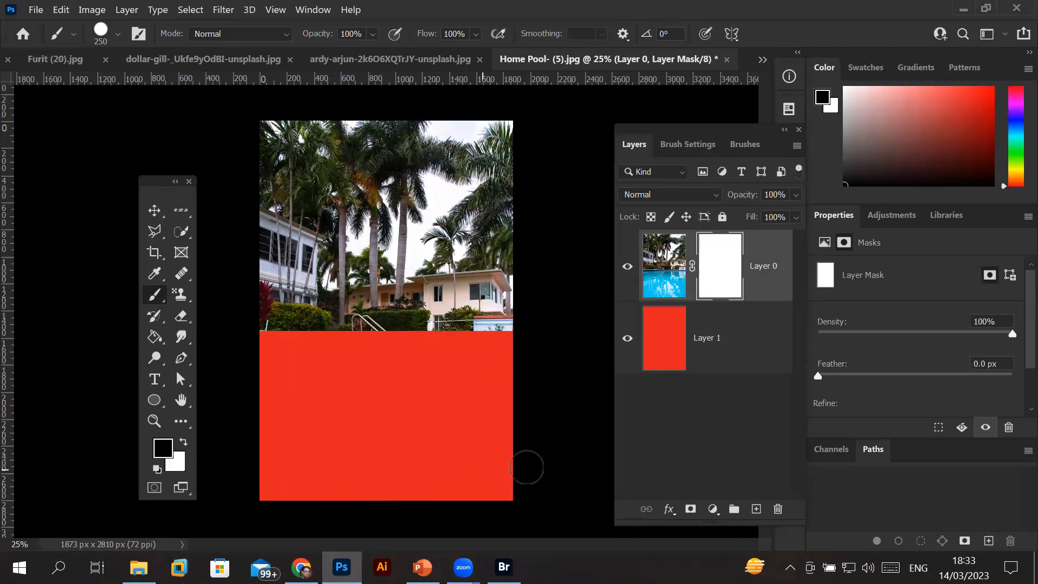
Switch to white and paint over the hidden area of Layer 0's mask to bring the whole pool back
{"action": "left_click", "coordinate": [184, 443]}
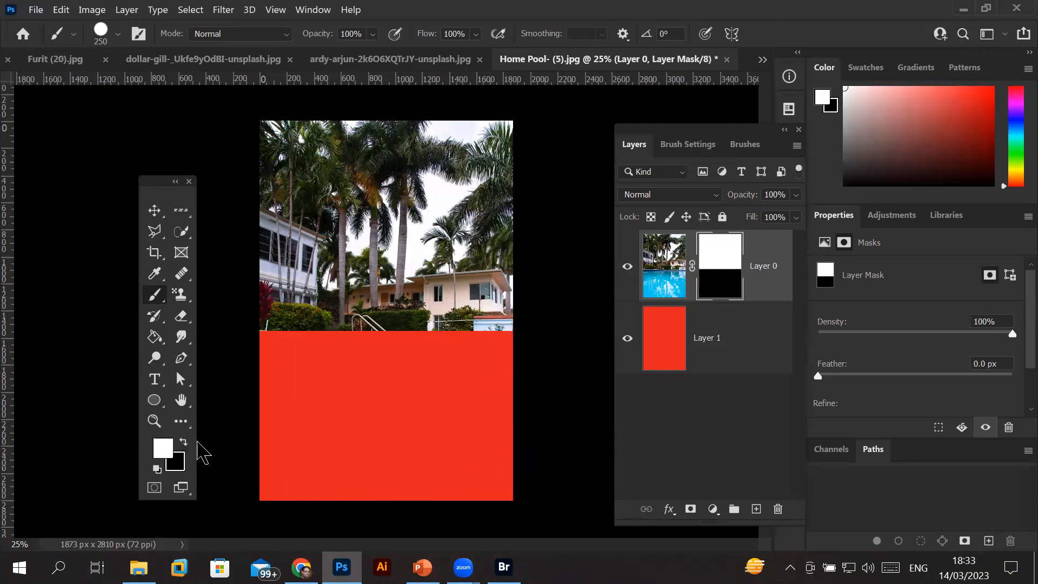
{"action": "left_click_drag", "start_coordinate": [266, 348], "coordinate": [506, 348]}
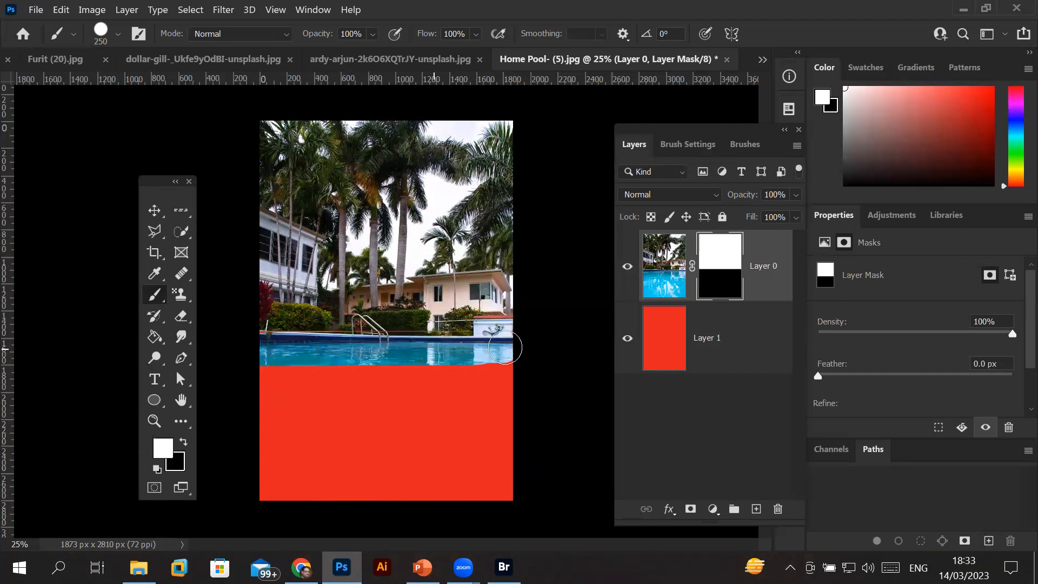
{"action": "left_click_drag", "start_coordinate": [200, 364], "coordinate": [561, 401]}
{"action": "mouse_move", "coordinate": [325, 436]}
{"action": "left_mouse_down"}
{"action": "mouse_move", "coordinate": [336, 421]}
{"action": "mouse_move", "coordinate": [386, 416]}
{"action": "mouse_move", "coordinate": [265, 476]}
{"action": "mouse_move", "coordinate": [360, 458]}
{"action": "mouse_move", "coordinate": [332, 494]}
{"action": "mouse_move", "coordinate": [530, 406]}
{"action": "mouse_move", "coordinate": [482, 465]}
{"action": "mouse_move", "coordinate": [488, 483]}
{"action": "mouse_move", "coordinate": [524, 476]}
{"action": "left_mouse_up"}
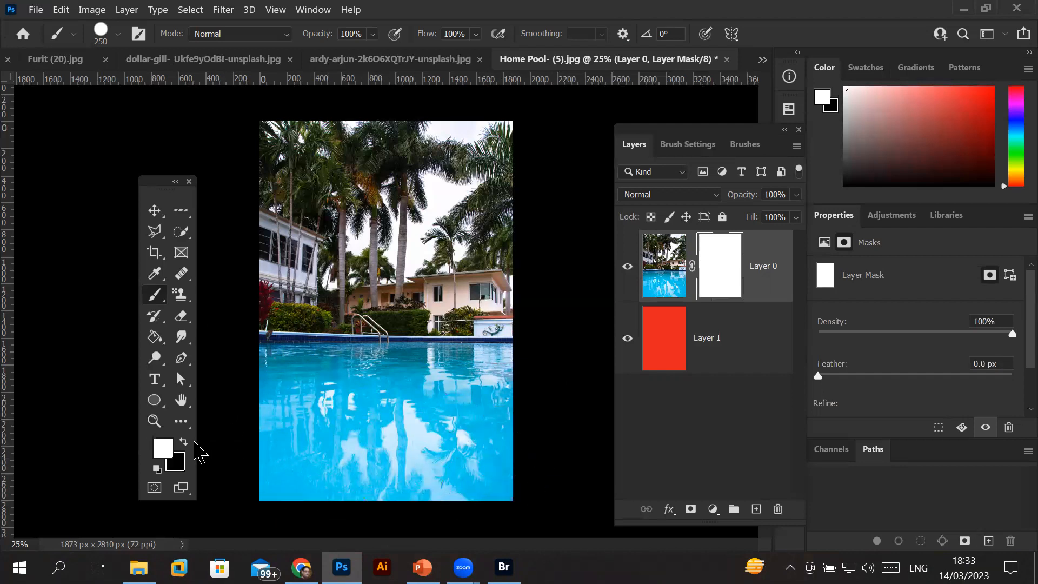
Switch to black and paint a horizontal band across the pool on the mask, plus three single dabs along the photo's lower edges
{"action": "left_click", "coordinate": [184, 443]}
{"action": "left_click_drag", "start_coordinate": [233, 414], "coordinate": [605, 415]}
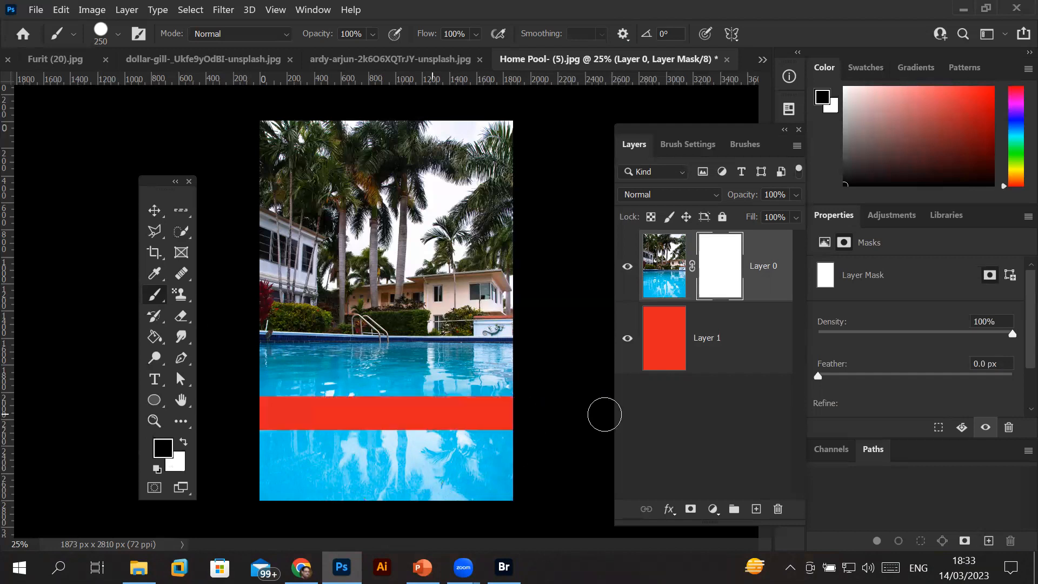
{"action": "left_click", "coordinate": [248, 471]}
{"action": "left_click", "coordinate": [519, 468]}
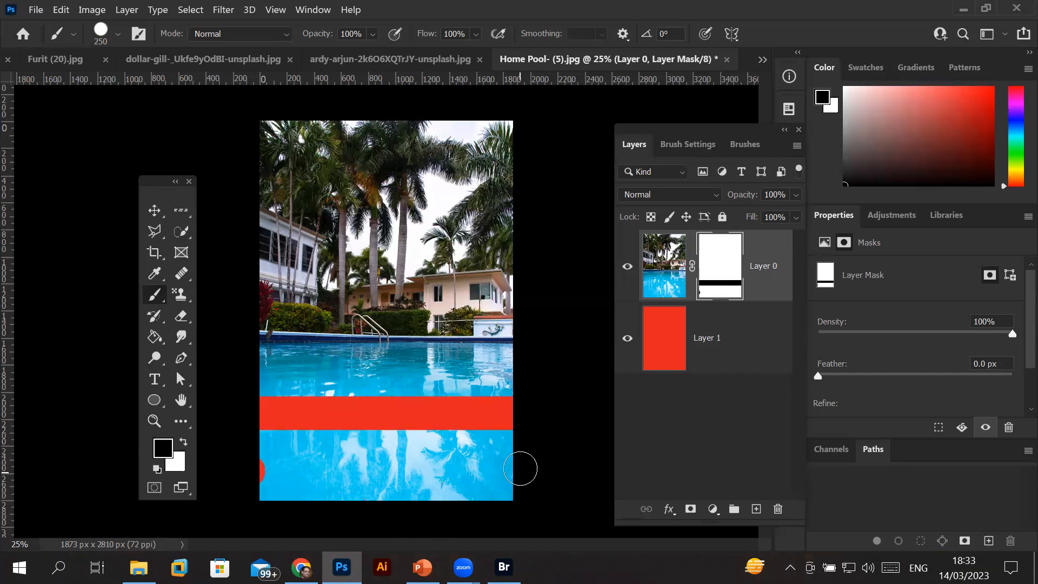
{"action": "left_click", "coordinate": [387, 496]}
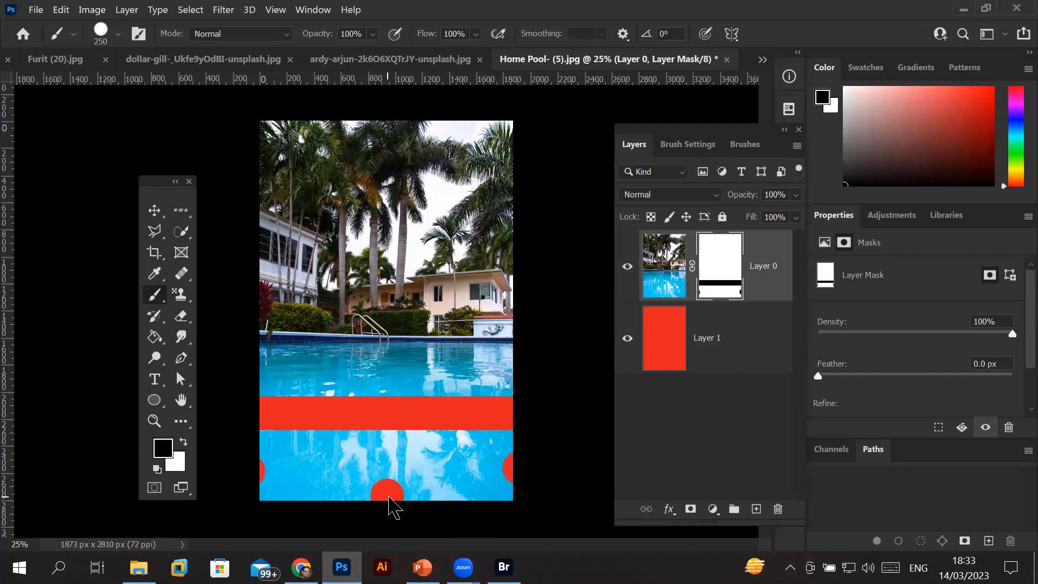
Disable and re-enable Layer 0's mask, then remove it by applying it permanently to the layer
{"action": "left_click", "coordinate": [732, 261], "text": "shift"}
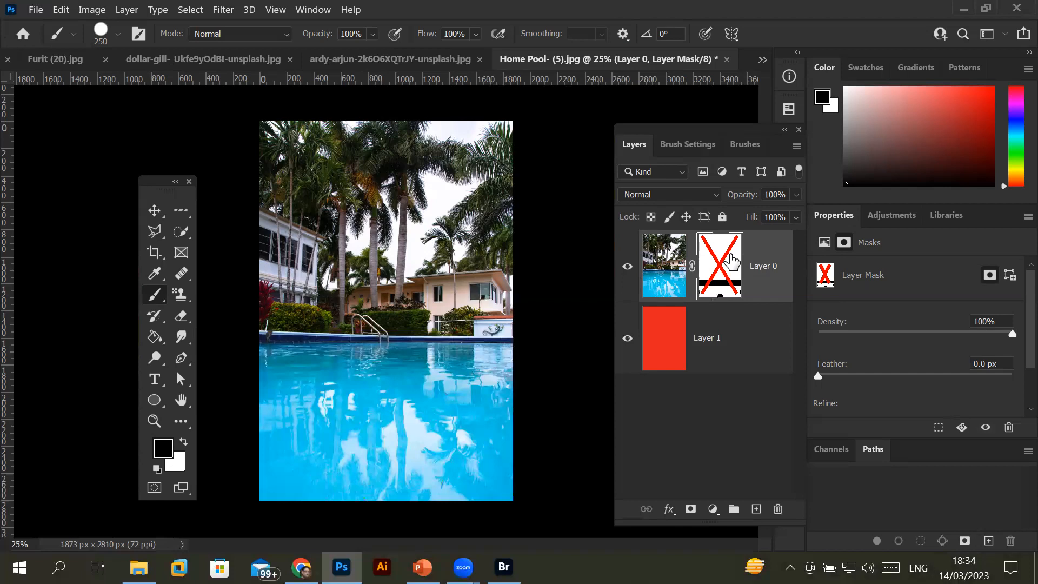
{"action": "left_click", "coordinate": [732, 261], "text": "shift"}
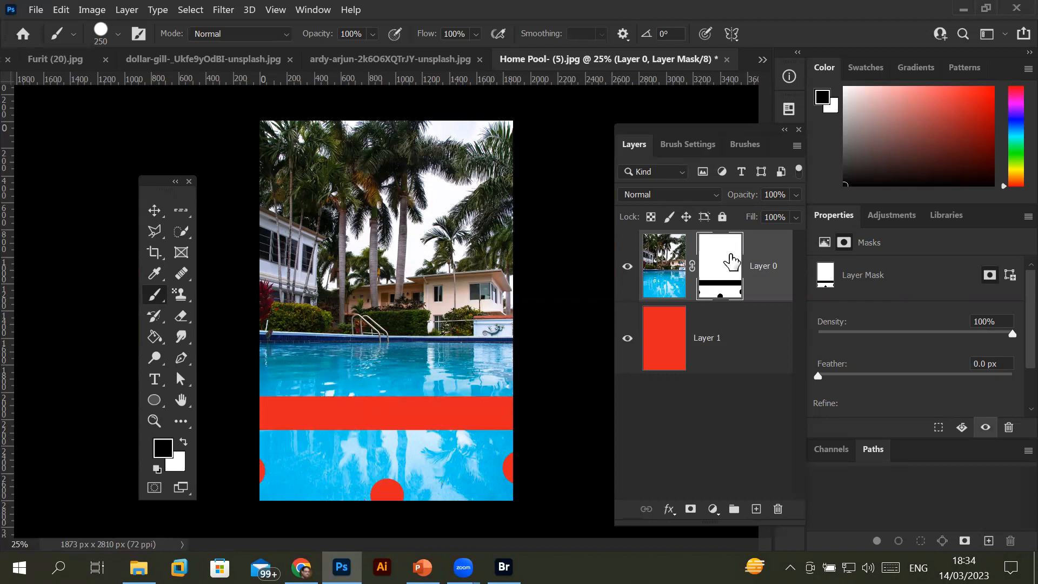
{"action": "left_click", "coordinate": [779, 510]}
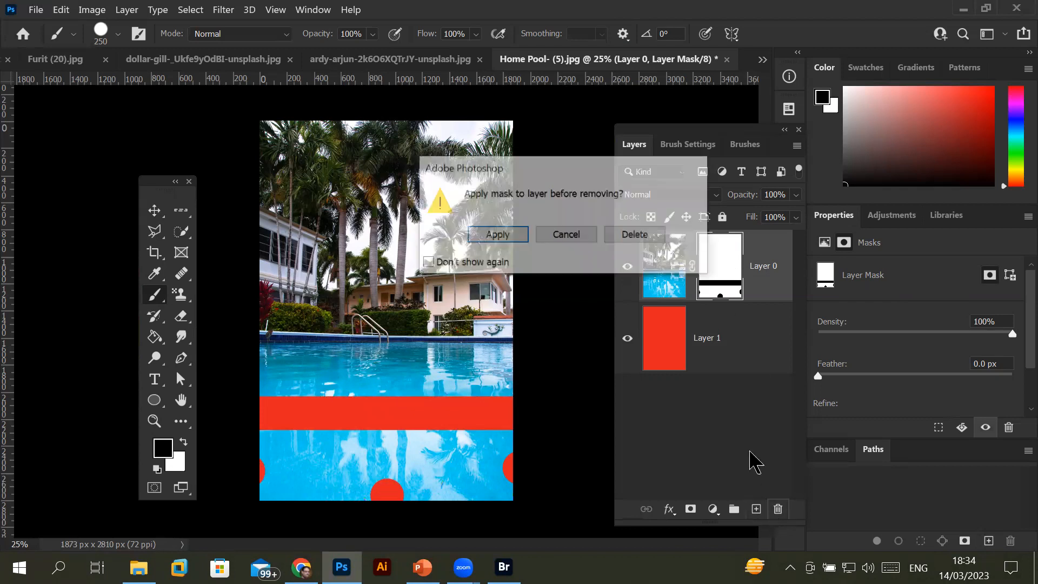
{"action": "left_click", "coordinate": [496, 235]}
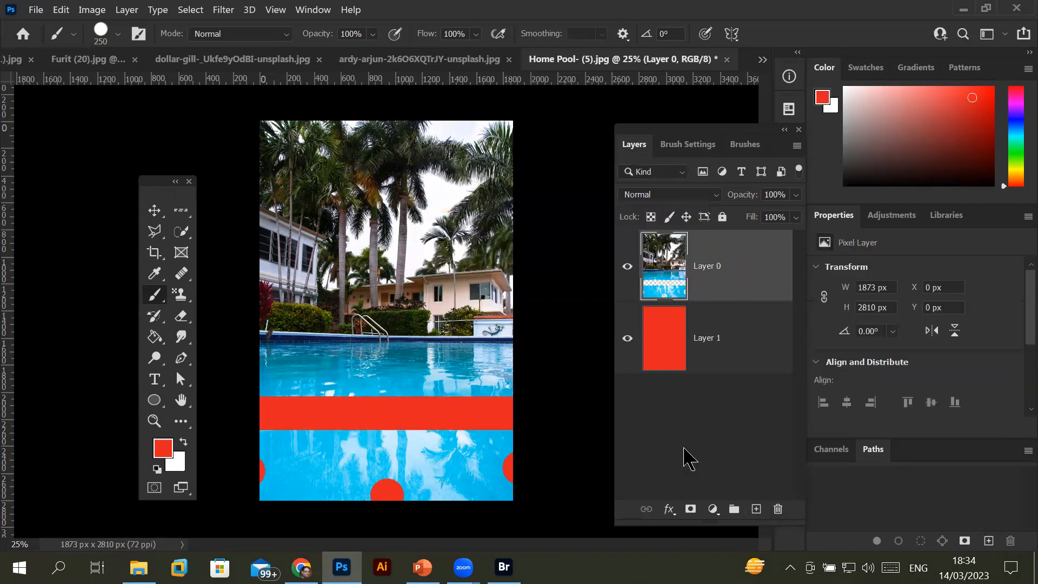
Add a black hide-all mask to Layer 0 and paint white on it with the 250 px brush to reveal the pool photo
{"action": "left_click", "coordinate": [688, 512], "text": "alt"}
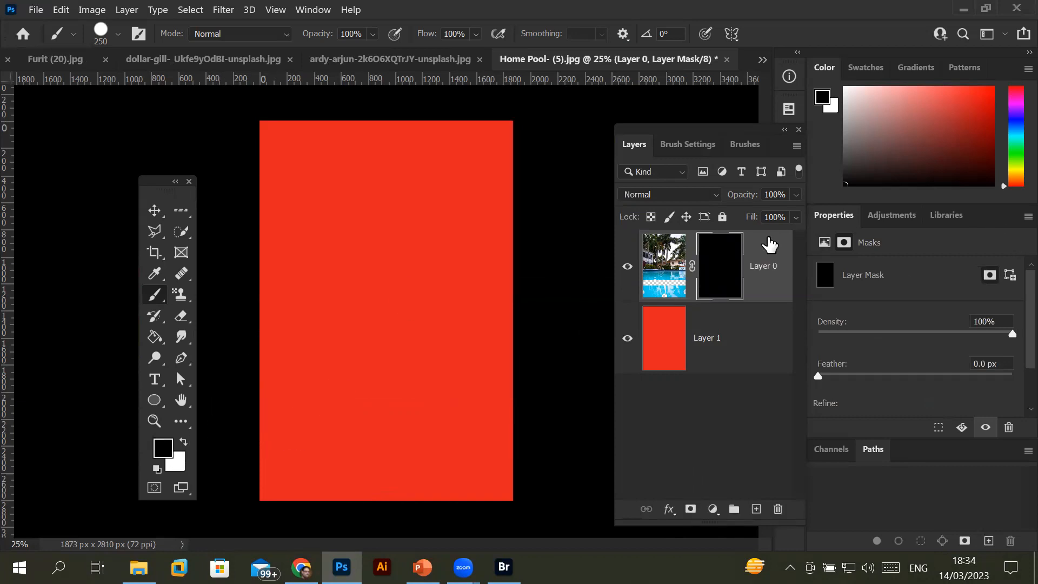
{"action": "left_click", "coordinate": [183, 442]}
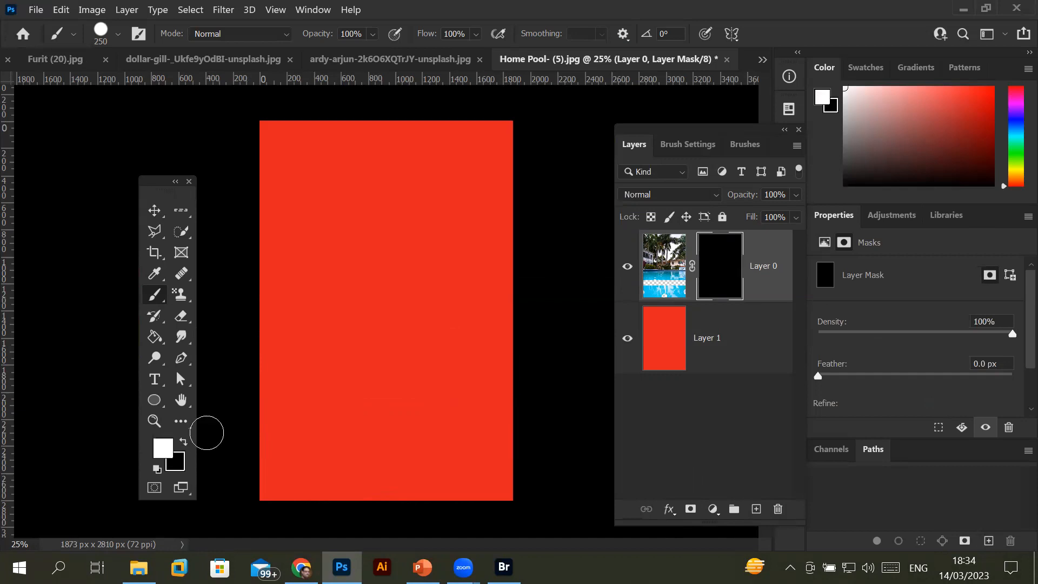
{"action": "mouse_move", "coordinate": [255, 424]}
{"action": "left_mouse_down"}
{"action": "mouse_move", "coordinate": [526, 436]}
{"action": "mouse_move", "coordinate": [250, 466]}
{"action": "mouse_move", "coordinate": [254, 476]}
{"action": "mouse_move", "coordinate": [487, 492]}
{"action": "mouse_move", "coordinate": [505, 472]}
{"action": "mouse_move", "coordinate": [500, 491]}
{"action": "mouse_move", "coordinate": [285, 483]}
{"action": "mouse_move", "coordinate": [271, 450]}
{"action": "mouse_move", "coordinate": [216, 415]}
{"action": "mouse_move", "coordinate": [465, 383]}
{"action": "mouse_move", "coordinate": [498, 346]}
{"action": "mouse_move", "coordinate": [248, 348]}
{"action": "mouse_move", "coordinate": [322, 363]}
{"action": "mouse_move", "coordinate": [395, 303]}
{"action": "mouse_move", "coordinate": [369, 291]}
{"action": "mouse_move", "coordinate": [442, 146]}
{"action": "mouse_move", "coordinate": [296, 238]}
{"action": "mouse_move", "coordinate": [253, 143]}
{"action": "mouse_move", "coordinate": [251, 209]}
{"action": "left_mouse_up"}
{"action": "mouse_move", "coordinate": [275, 339]}
{"action": "left_mouse_down"}
{"action": "mouse_move", "coordinate": [449, 112]}
{"action": "mouse_move", "coordinate": [468, 131]}
{"action": "mouse_move", "coordinate": [457, 142]}
{"action": "mouse_move", "coordinate": [529, 336]}
{"action": "left_mouse_up"}
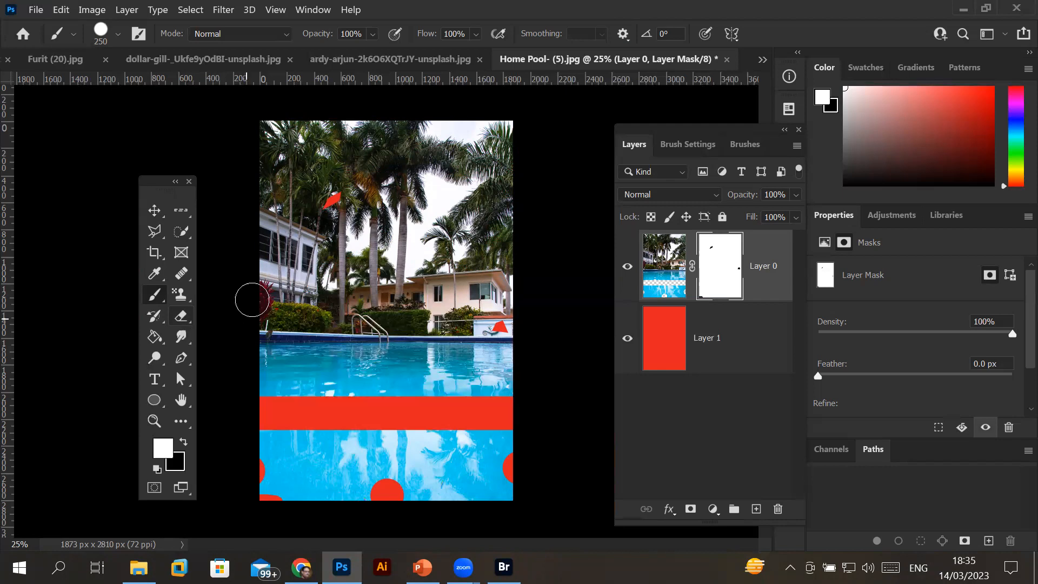
{"action": "left_click_drag", "start_coordinate": [325, 193], "coordinate": [324, 208]}
Quit Photoshop without saving the changes to the open documents
{"action": "left_click", "coordinate": [1017, 8]}
{"action": "left_click", "coordinate": [567, 238]}
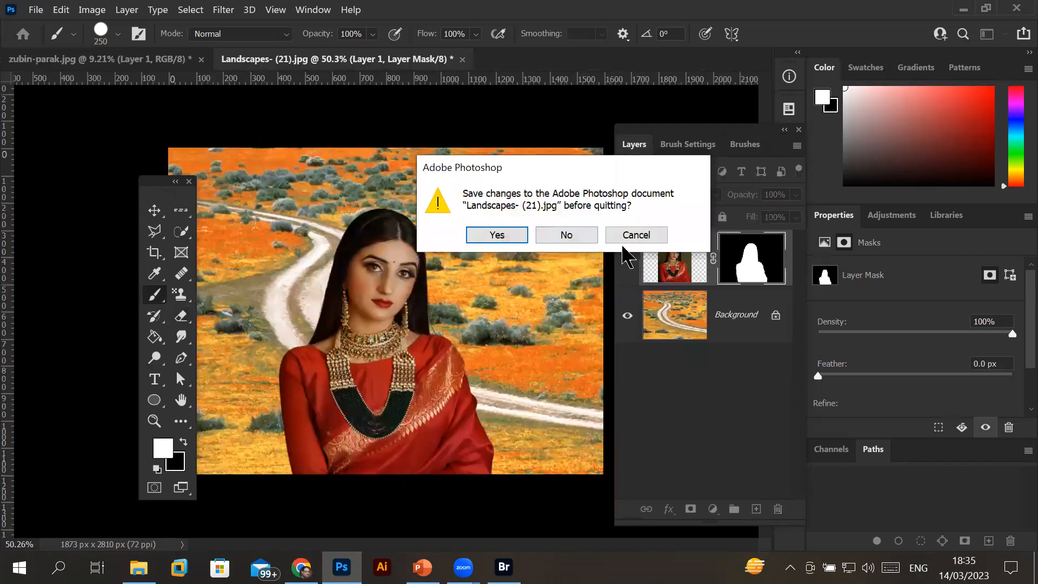
{"action": "left_click", "coordinate": [575, 238]}
{"action": "left_click", "coordinate": [561, 236]}
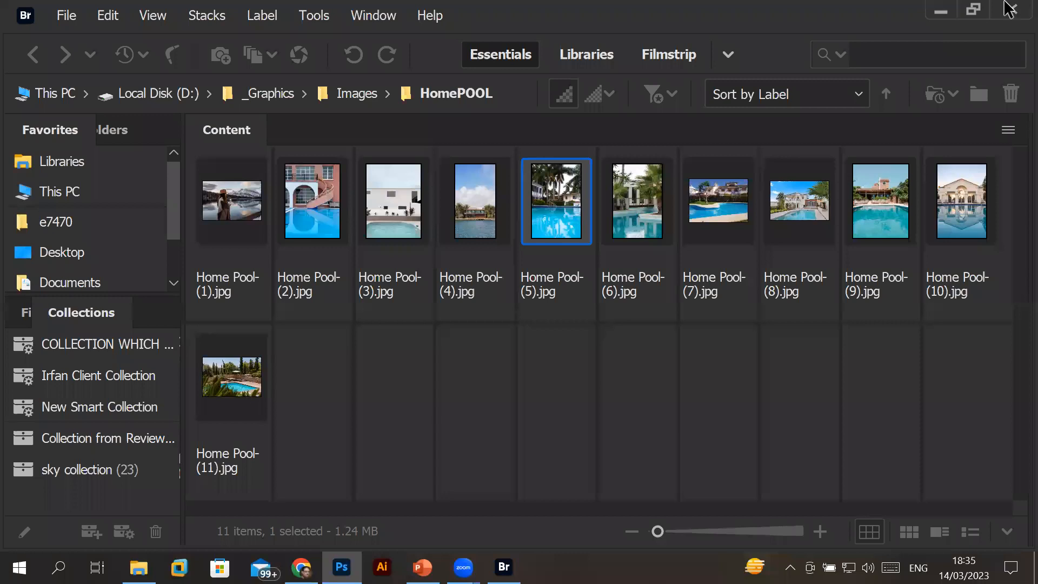
Close Bridge, the PowerPoint presentation, the Zoom browser window and the PhotoShop folder window, returning to the desktop
{"action": "left_click", "coordinate": [1012, 9]}
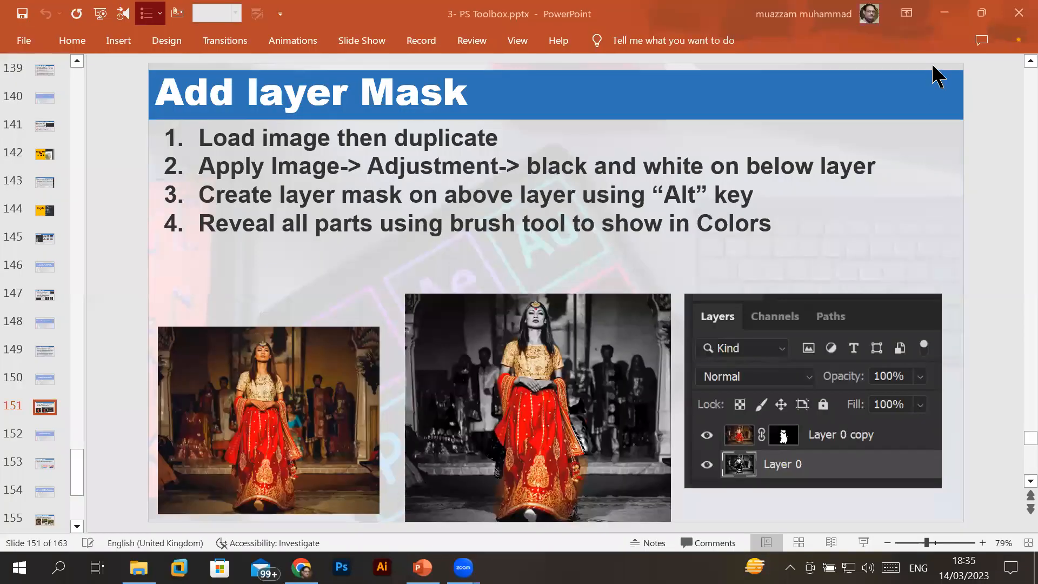
{"action": "left_click", "coordinate": [1019, 14]}
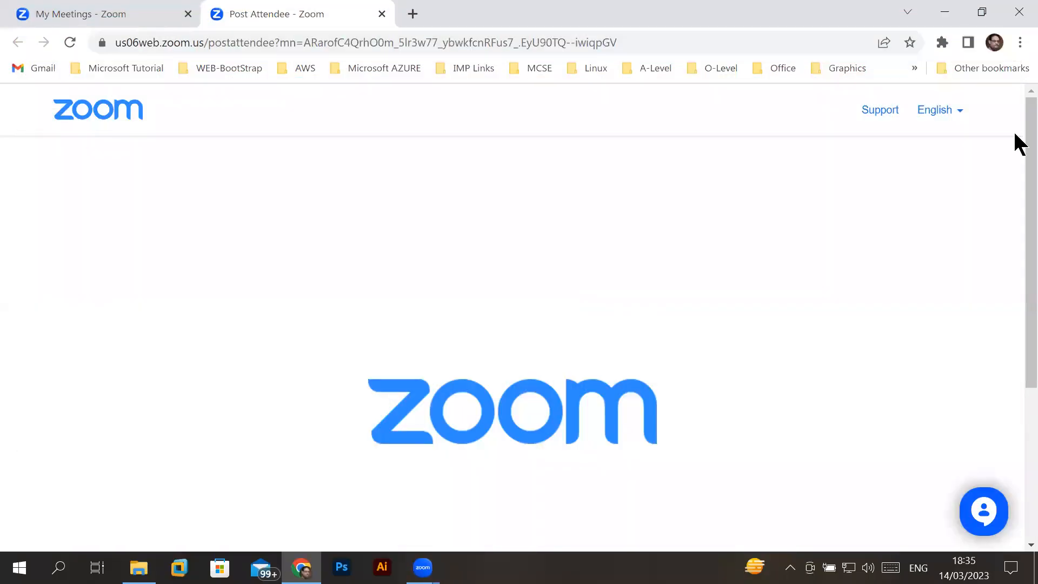
{"action": "left_click", "coordinate": [1019, 12]}
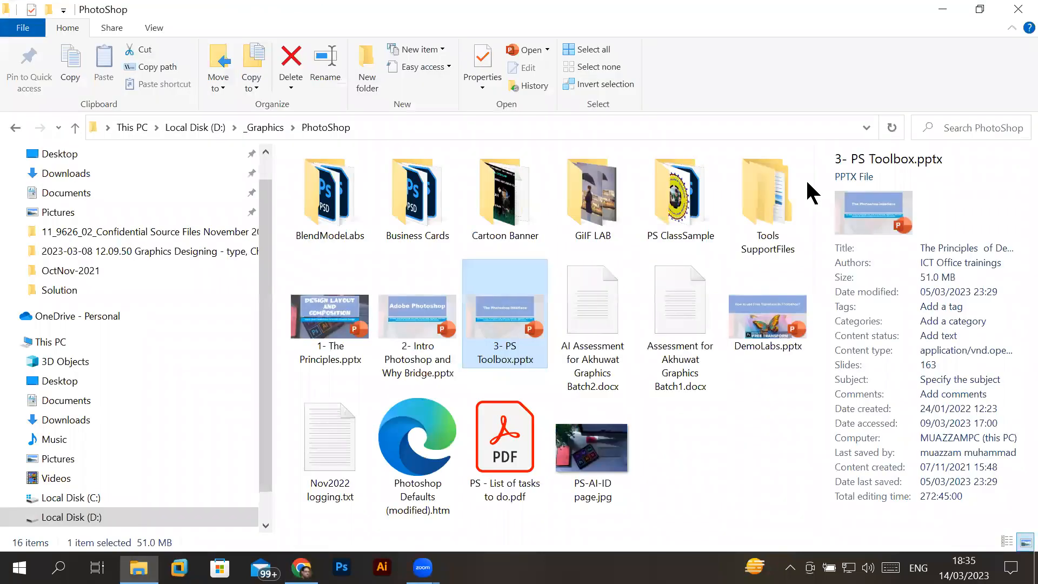
{"action": "left_click", "coordinate": [1022, 7]}
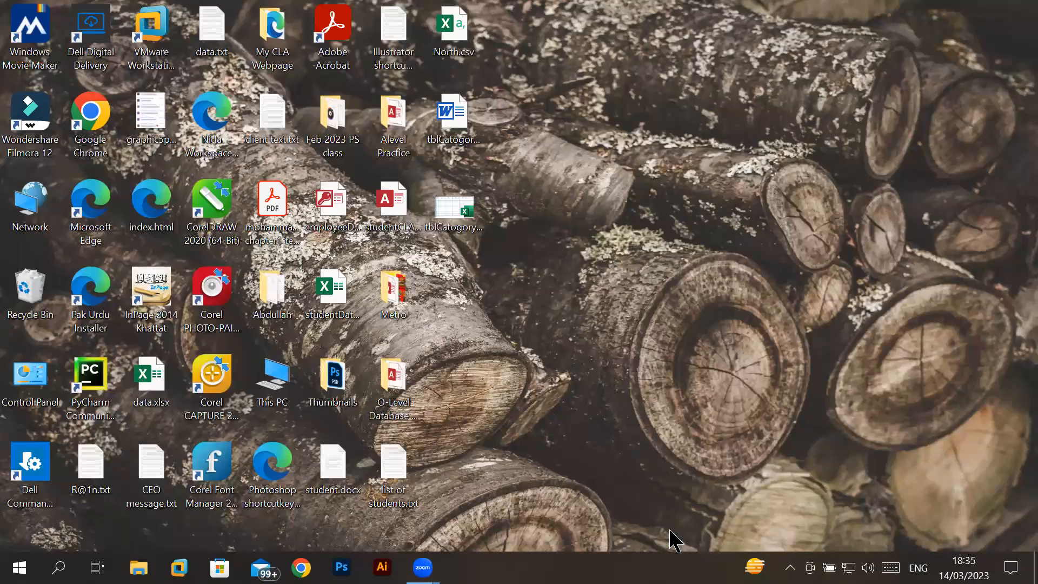